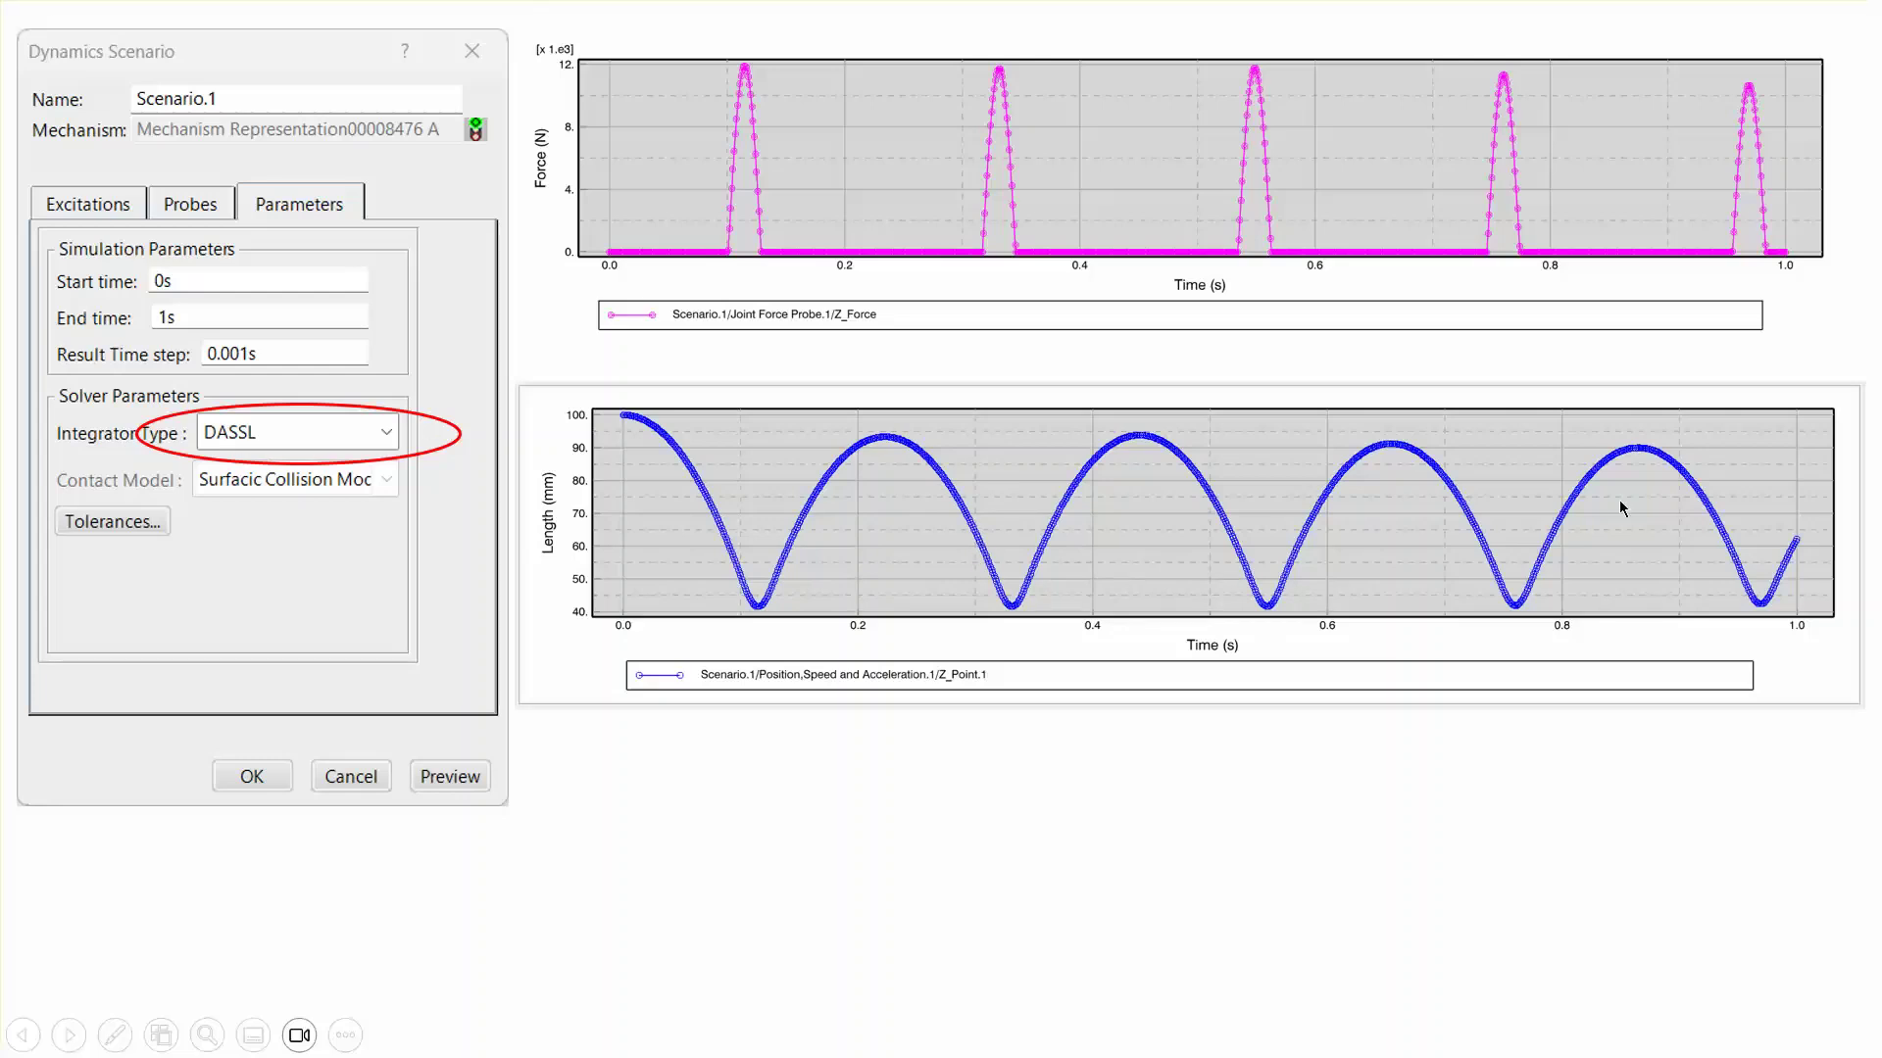
# Leave the slide show, switch to 3DEXPERIENCE and save the empty physical product
pyautogui.click(1228, 827)
pyautogui.click(1228, 828)
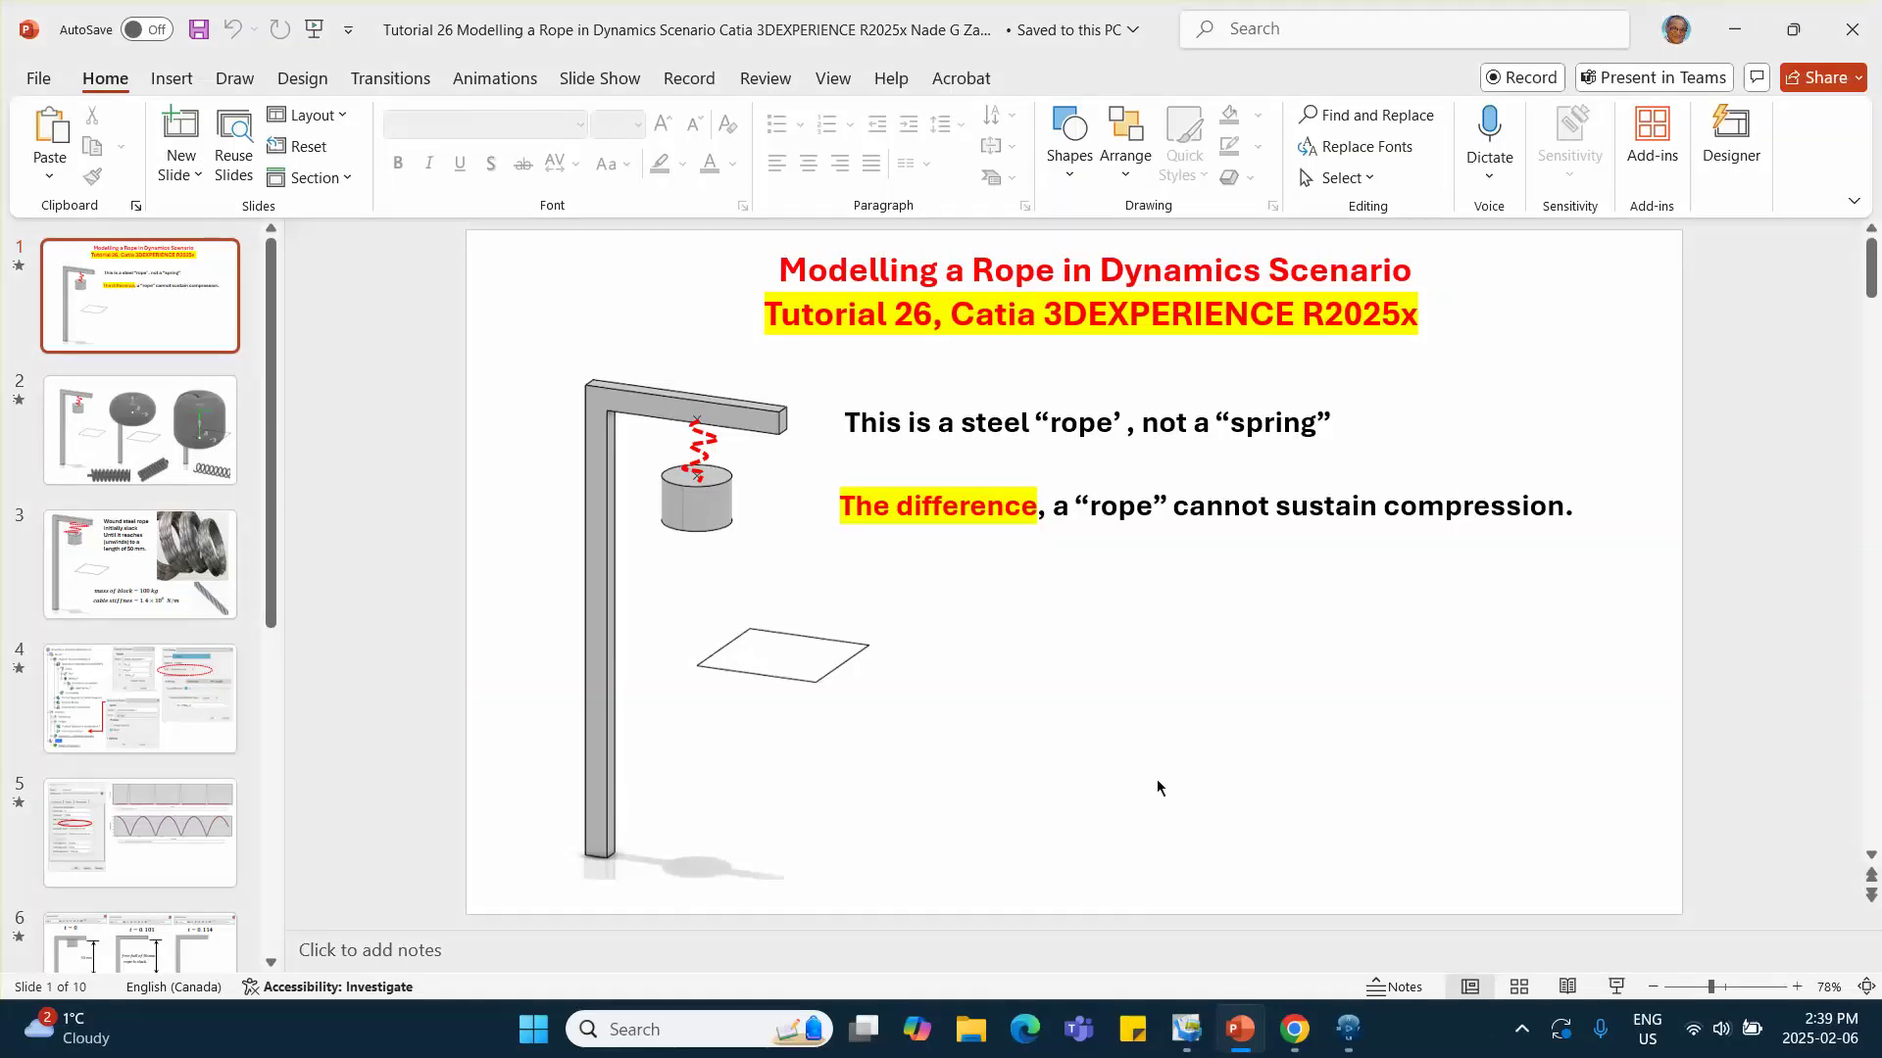
pyautogui.click(1348, 1029)
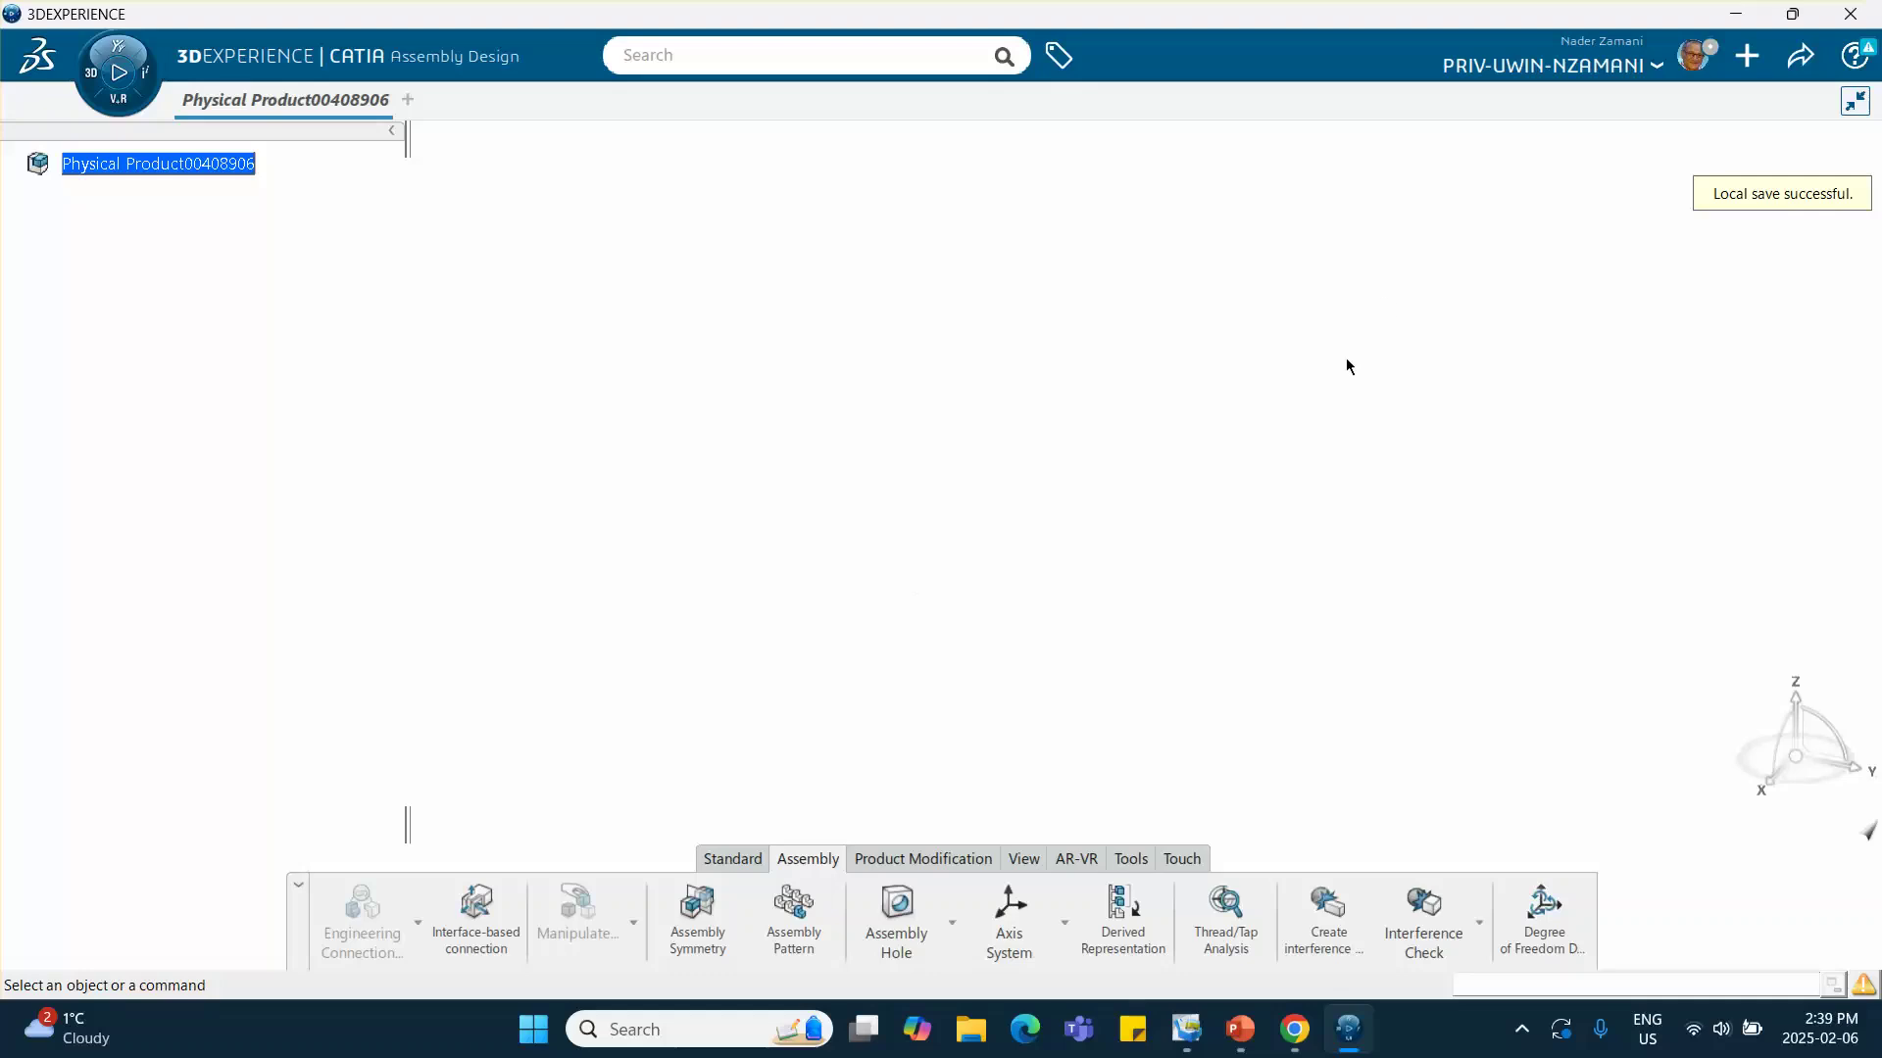
pyautogui.click(1786, 57)
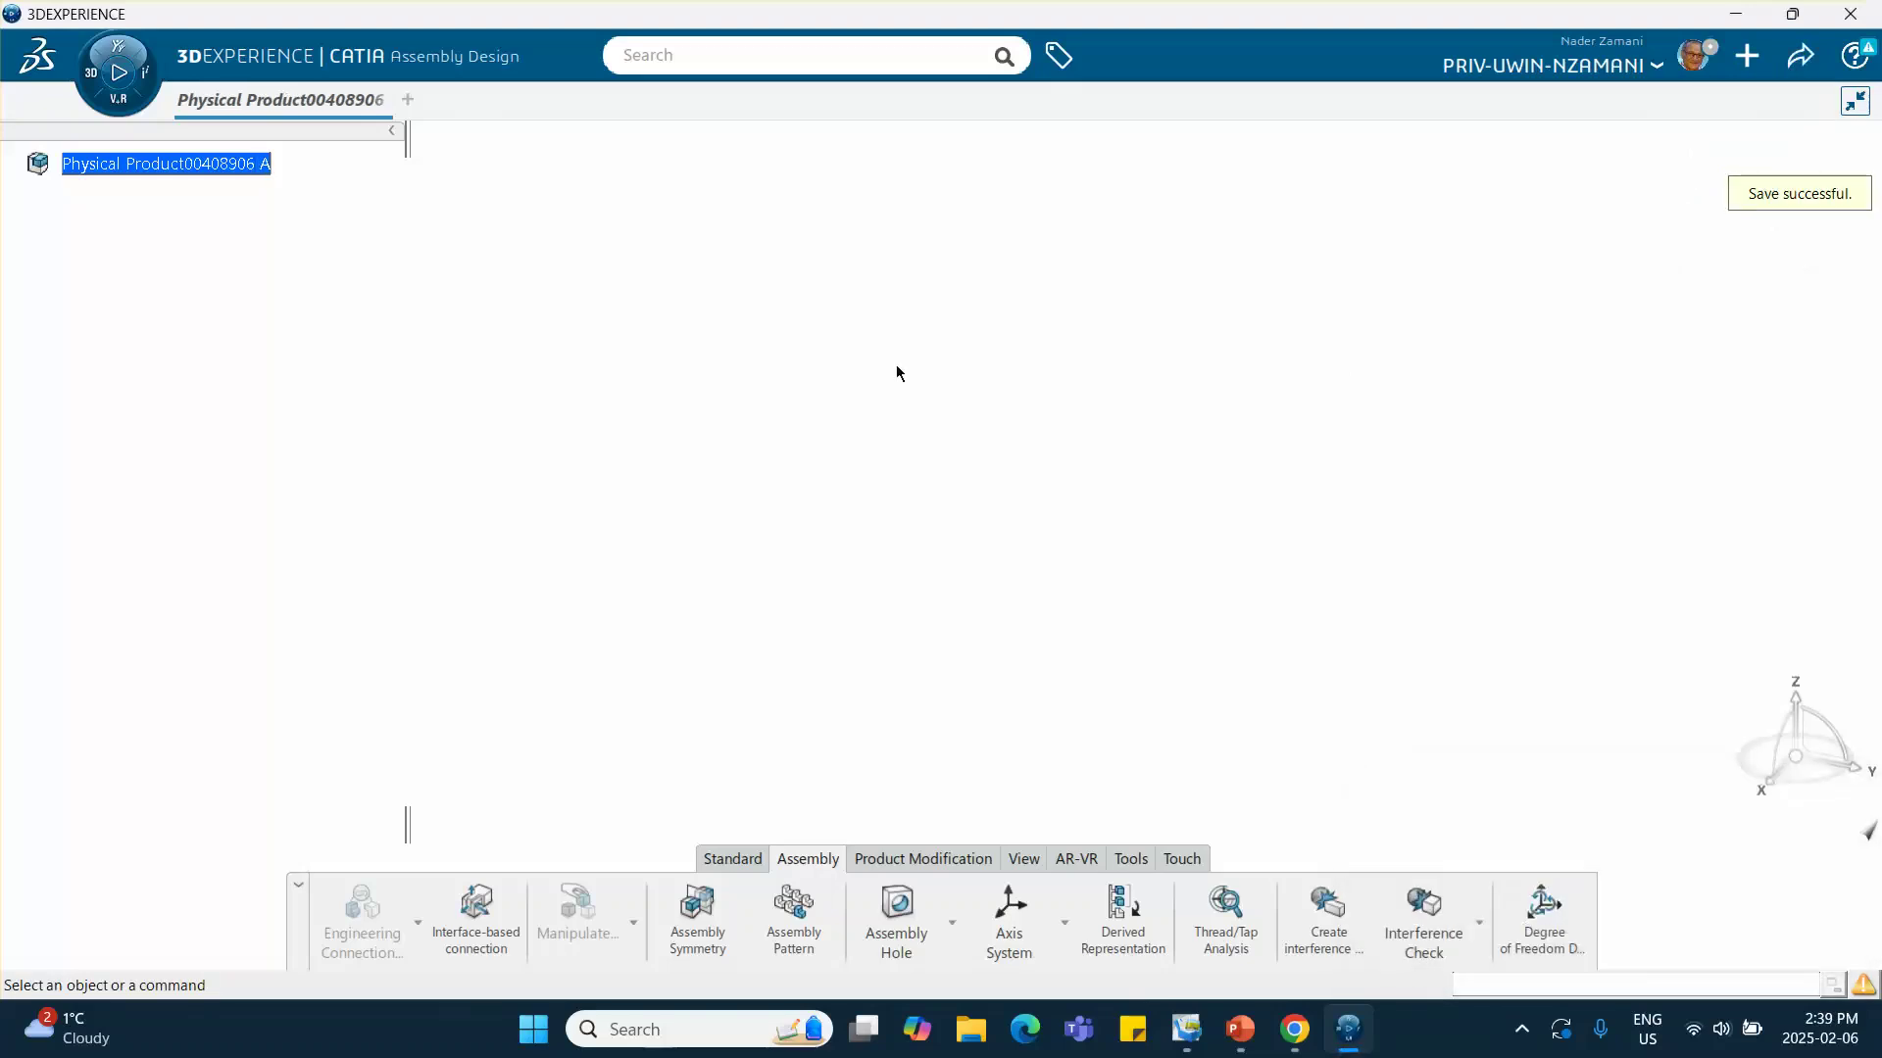
# Insert a new 3D Part under the root physical product
pyautogui.click(164, 164)
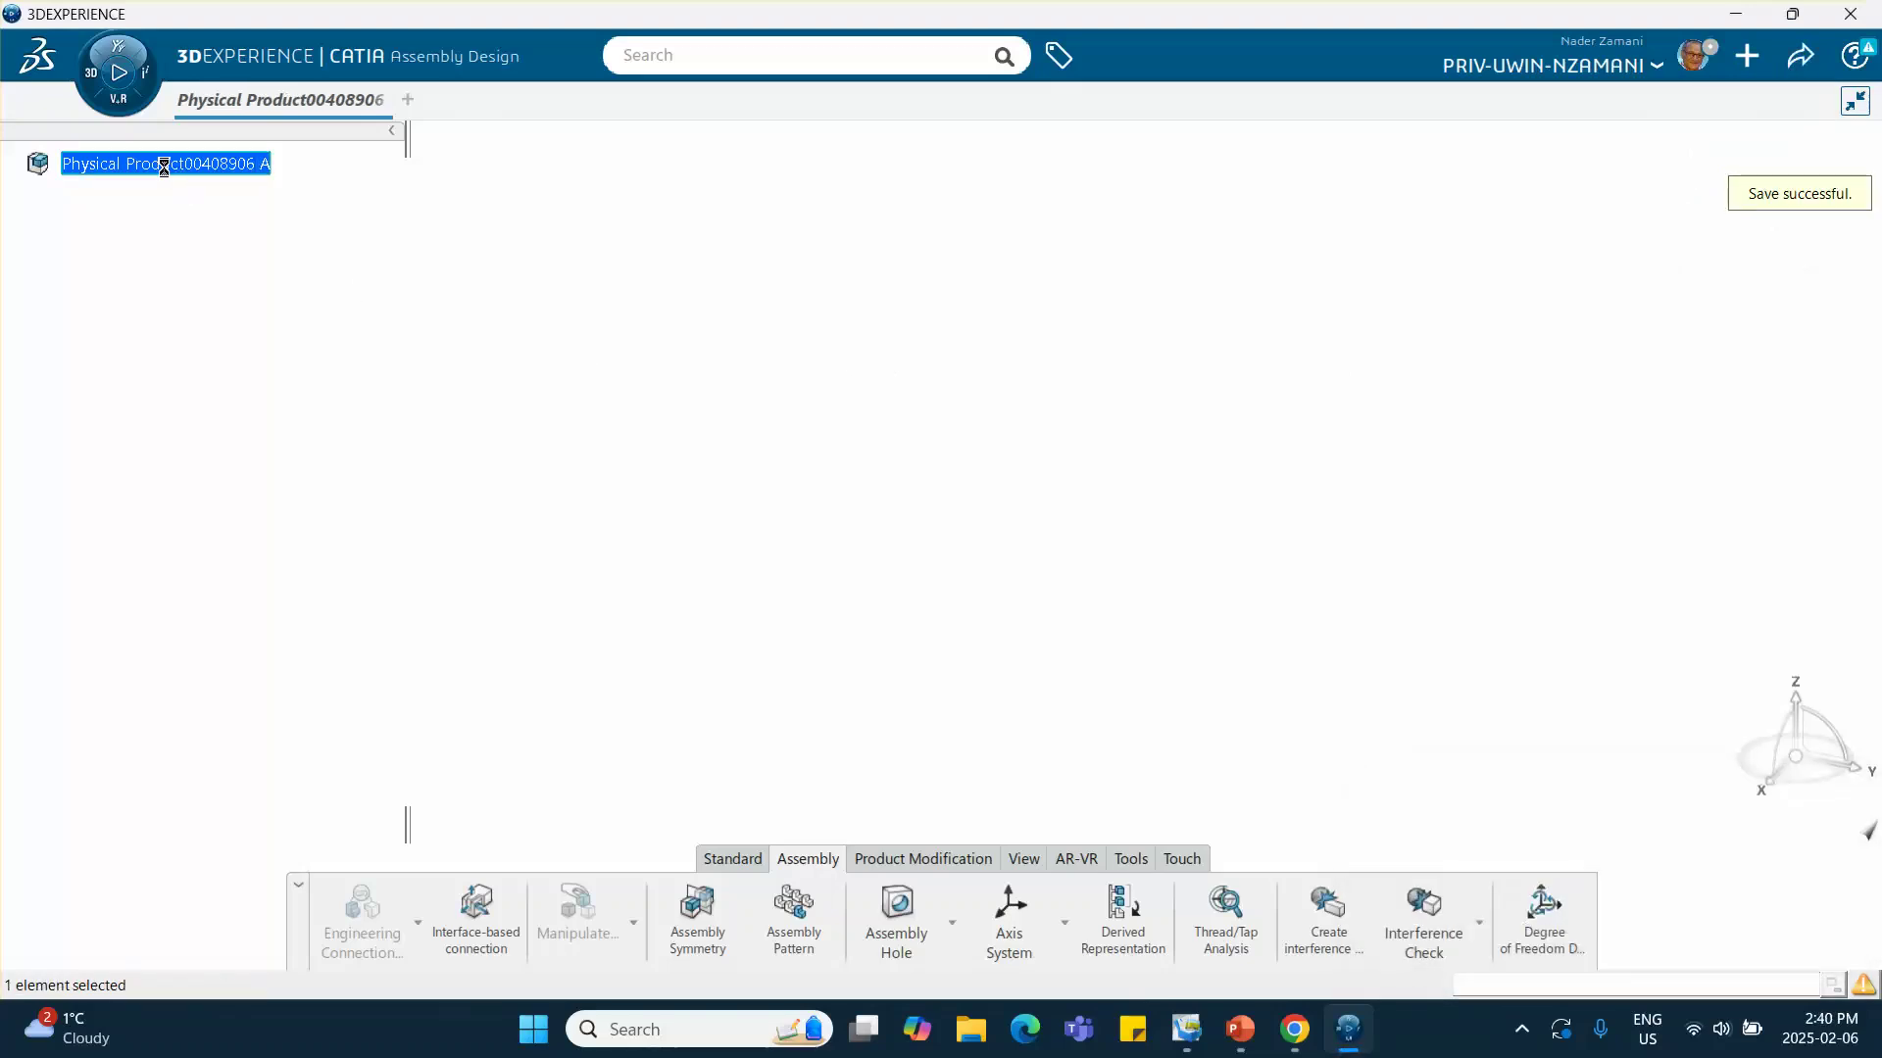
pyautogui.rightClick(165, 167)
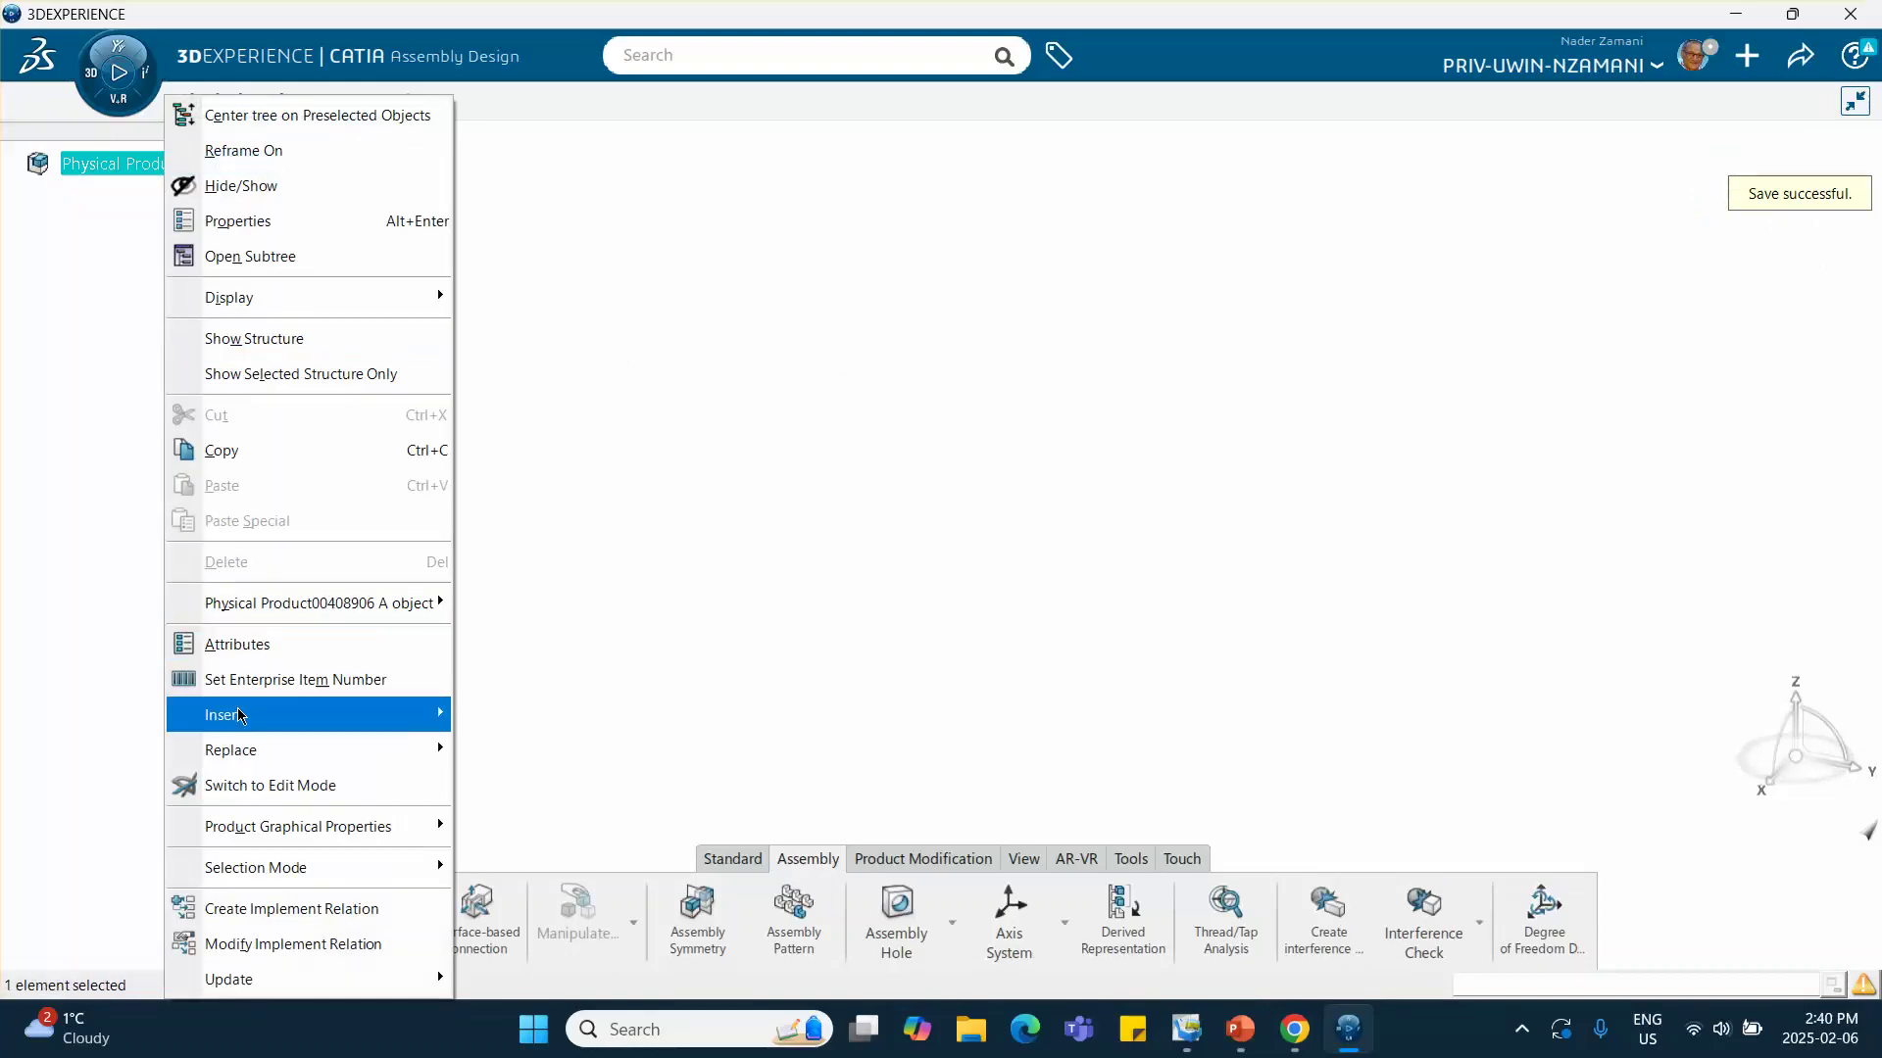
pyautogui.moveTo(243, 722)
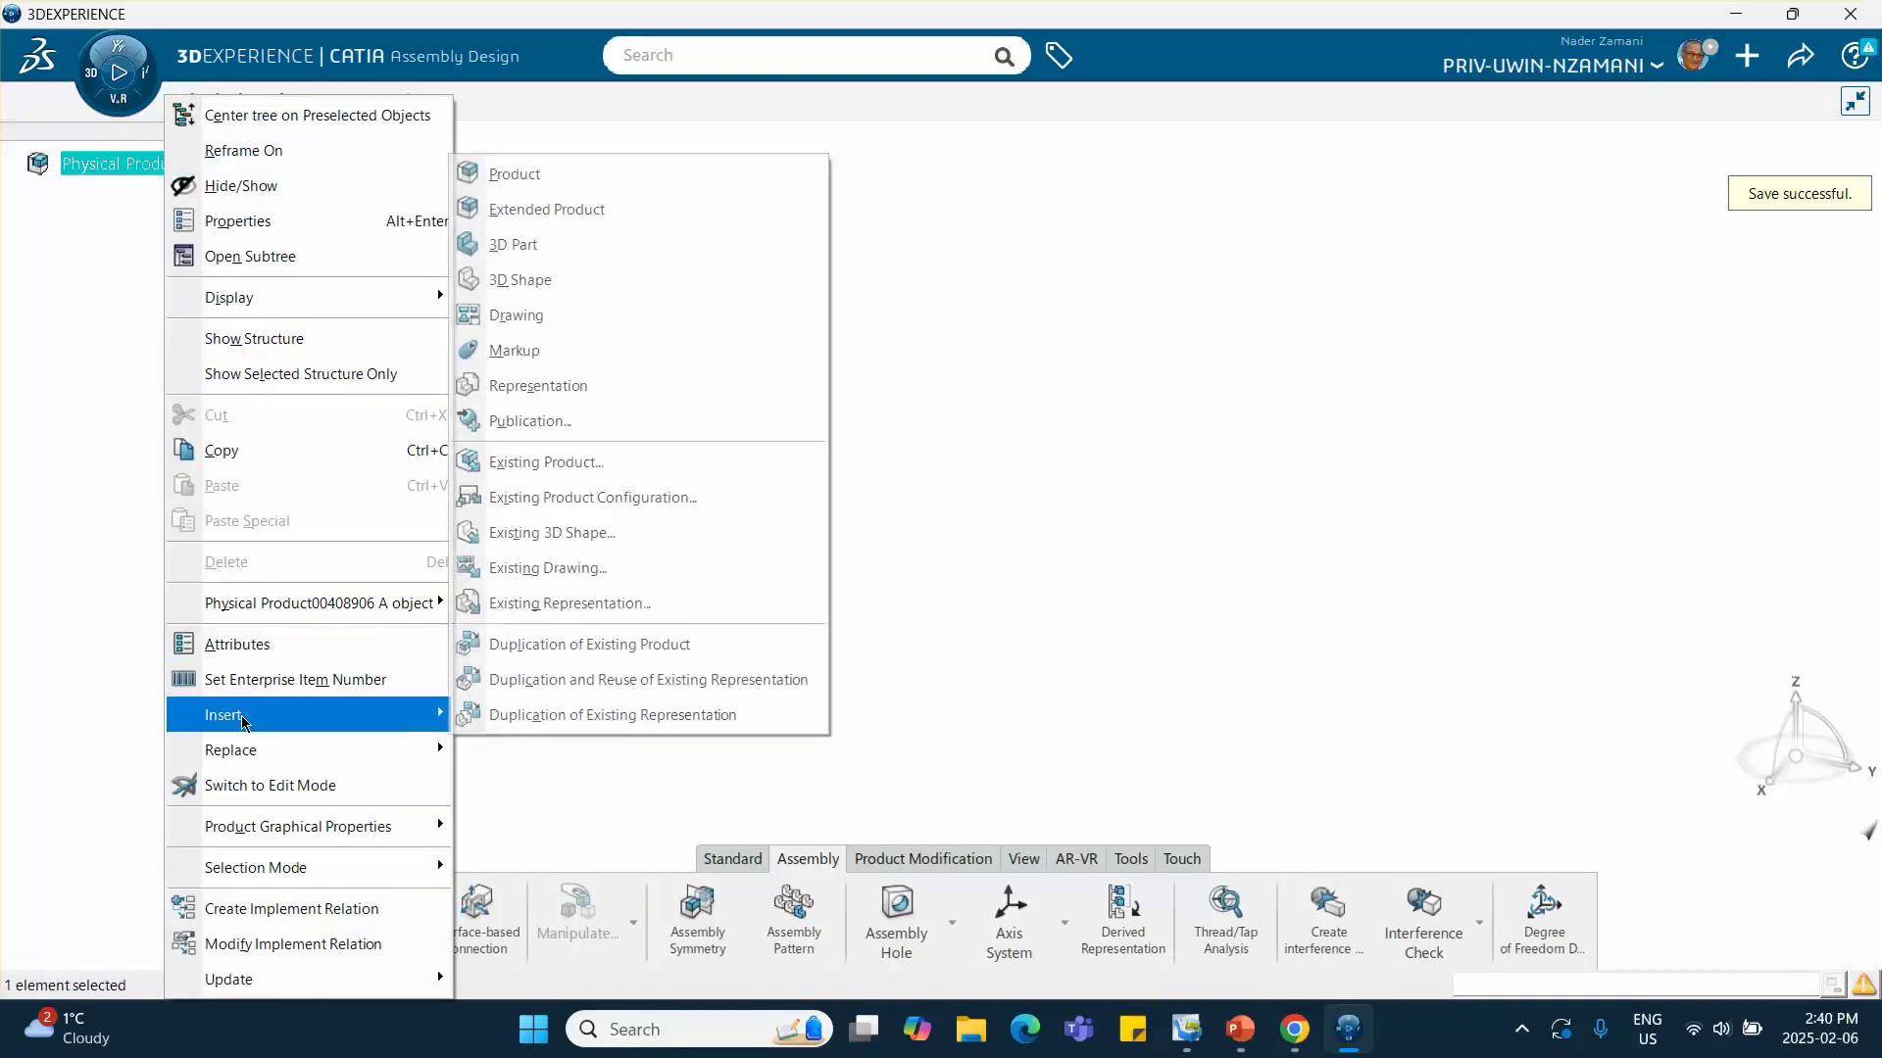
pyautogui.click(526, 247)
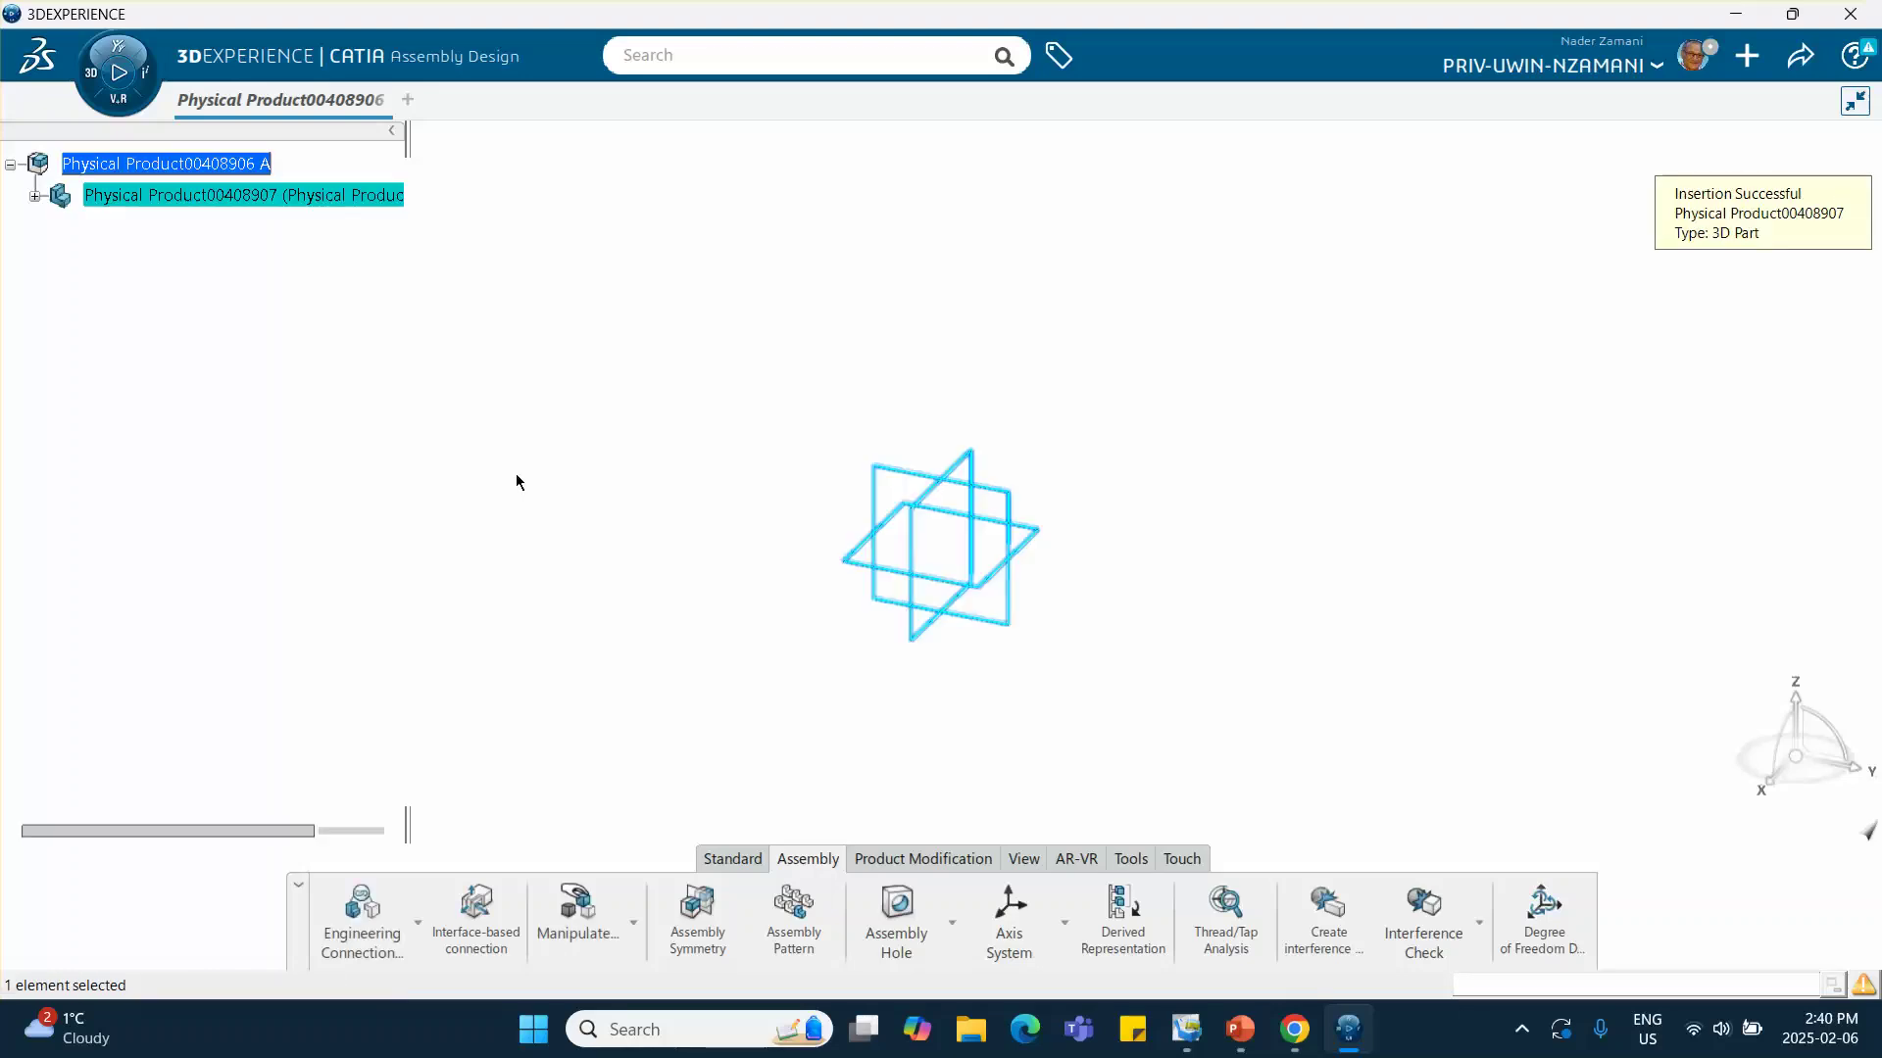
# Rename both the reference title and the instance title of the inserted part as Pinned Support
pyautogui.rightClick(270, 195)
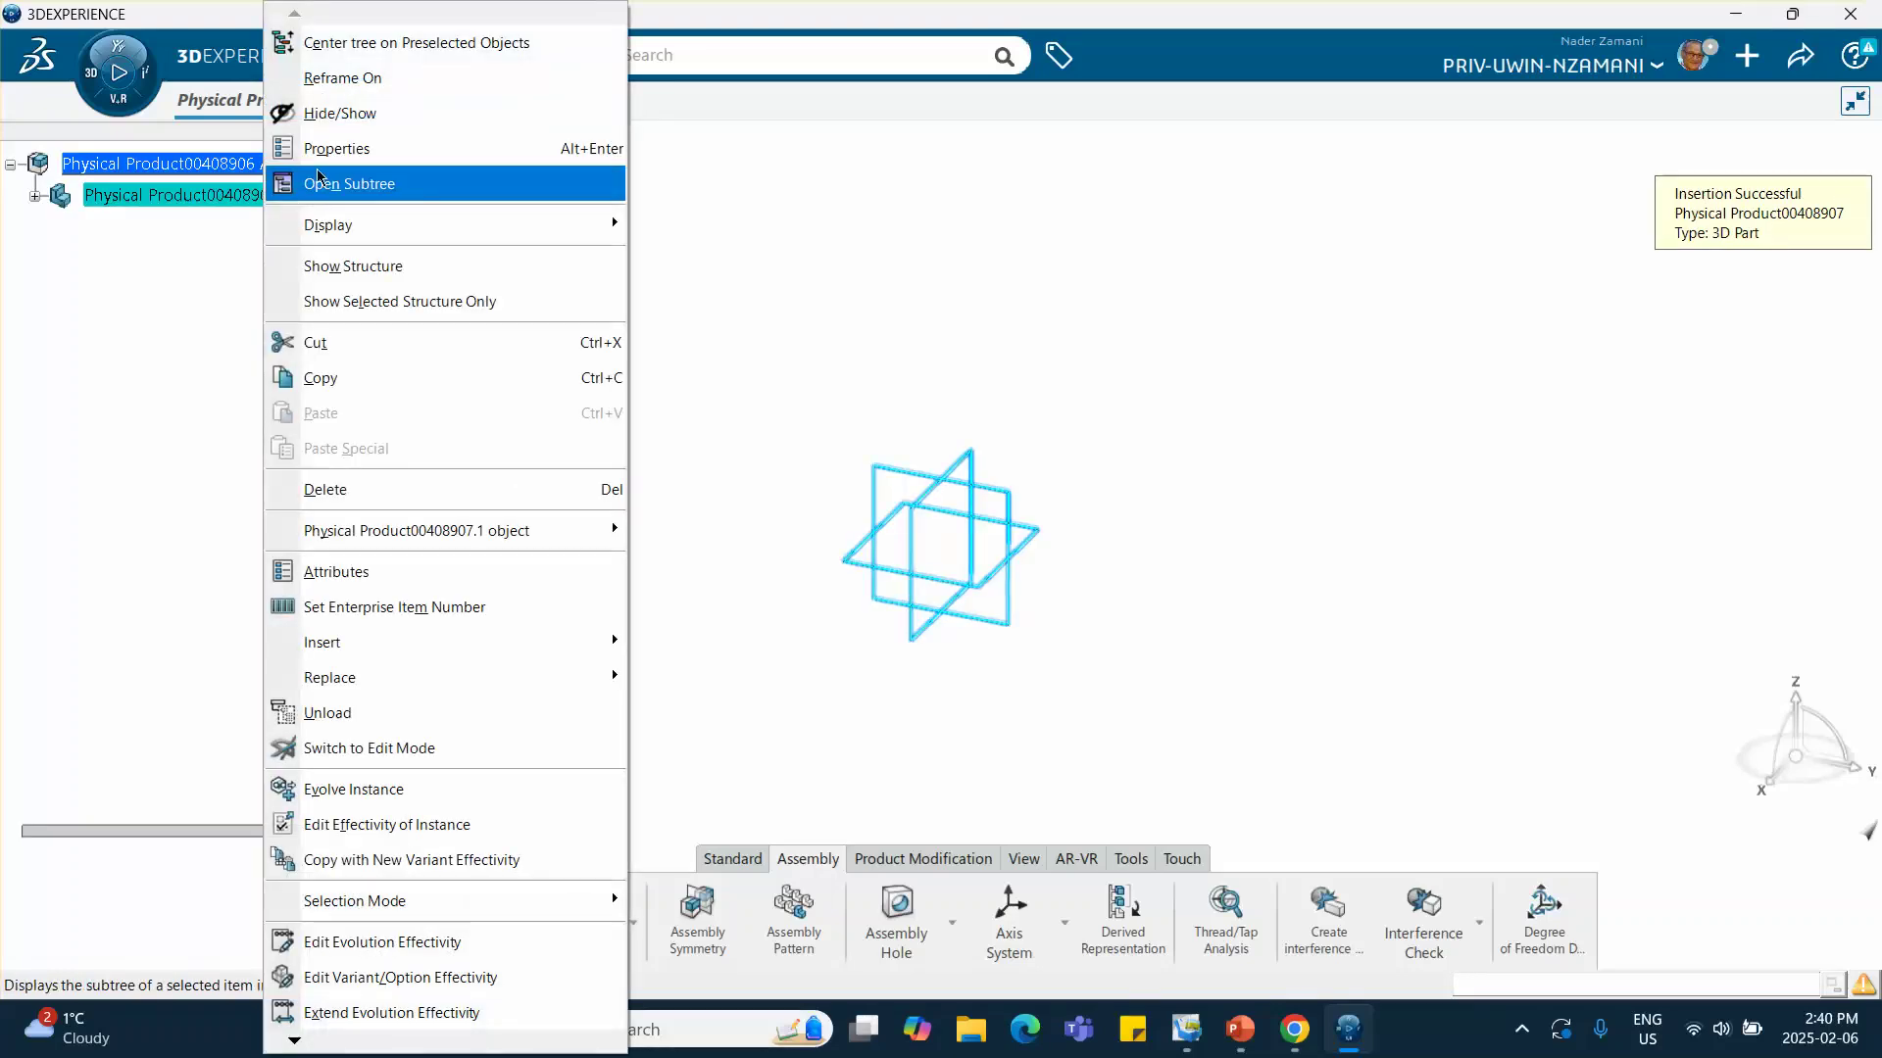
pyautogui.click(348, 149)
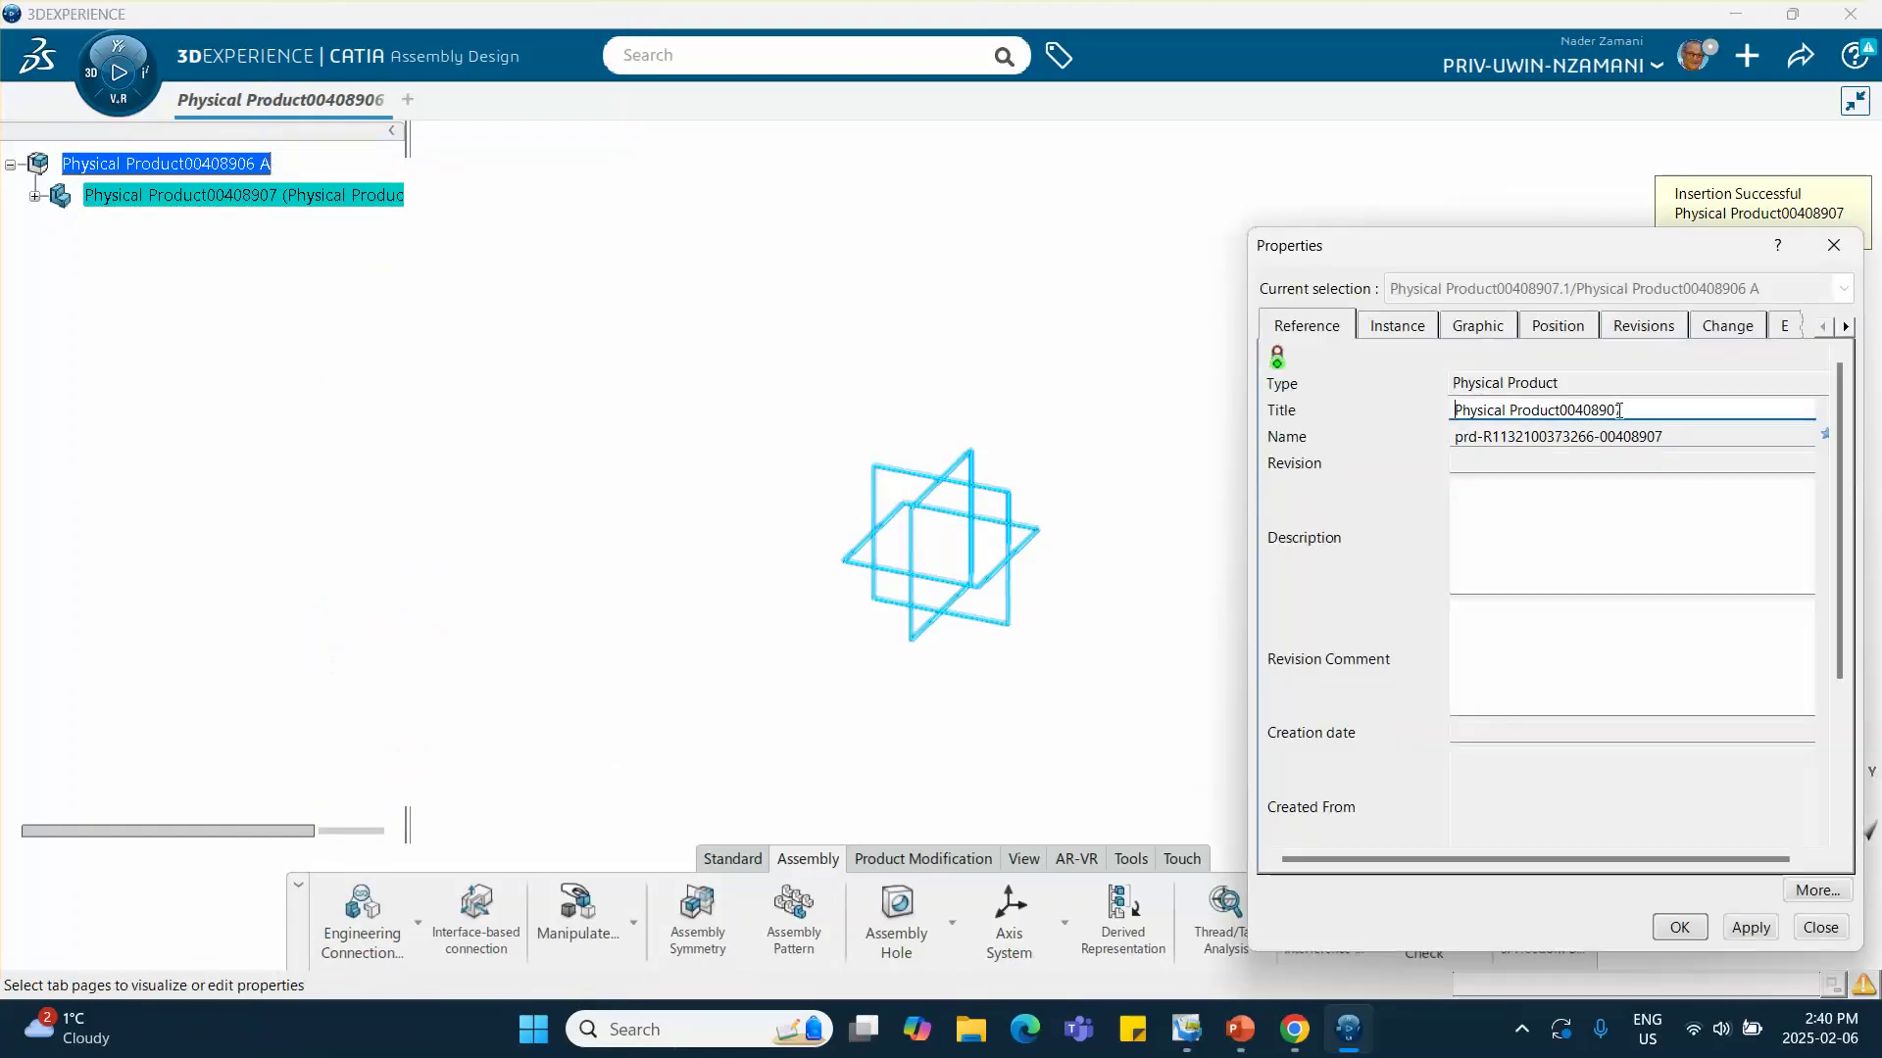
pyautogui.moveTo(1627, 409); pyautogui.dragTo(1258, 375)
pyautogui.write('Pinned Support')
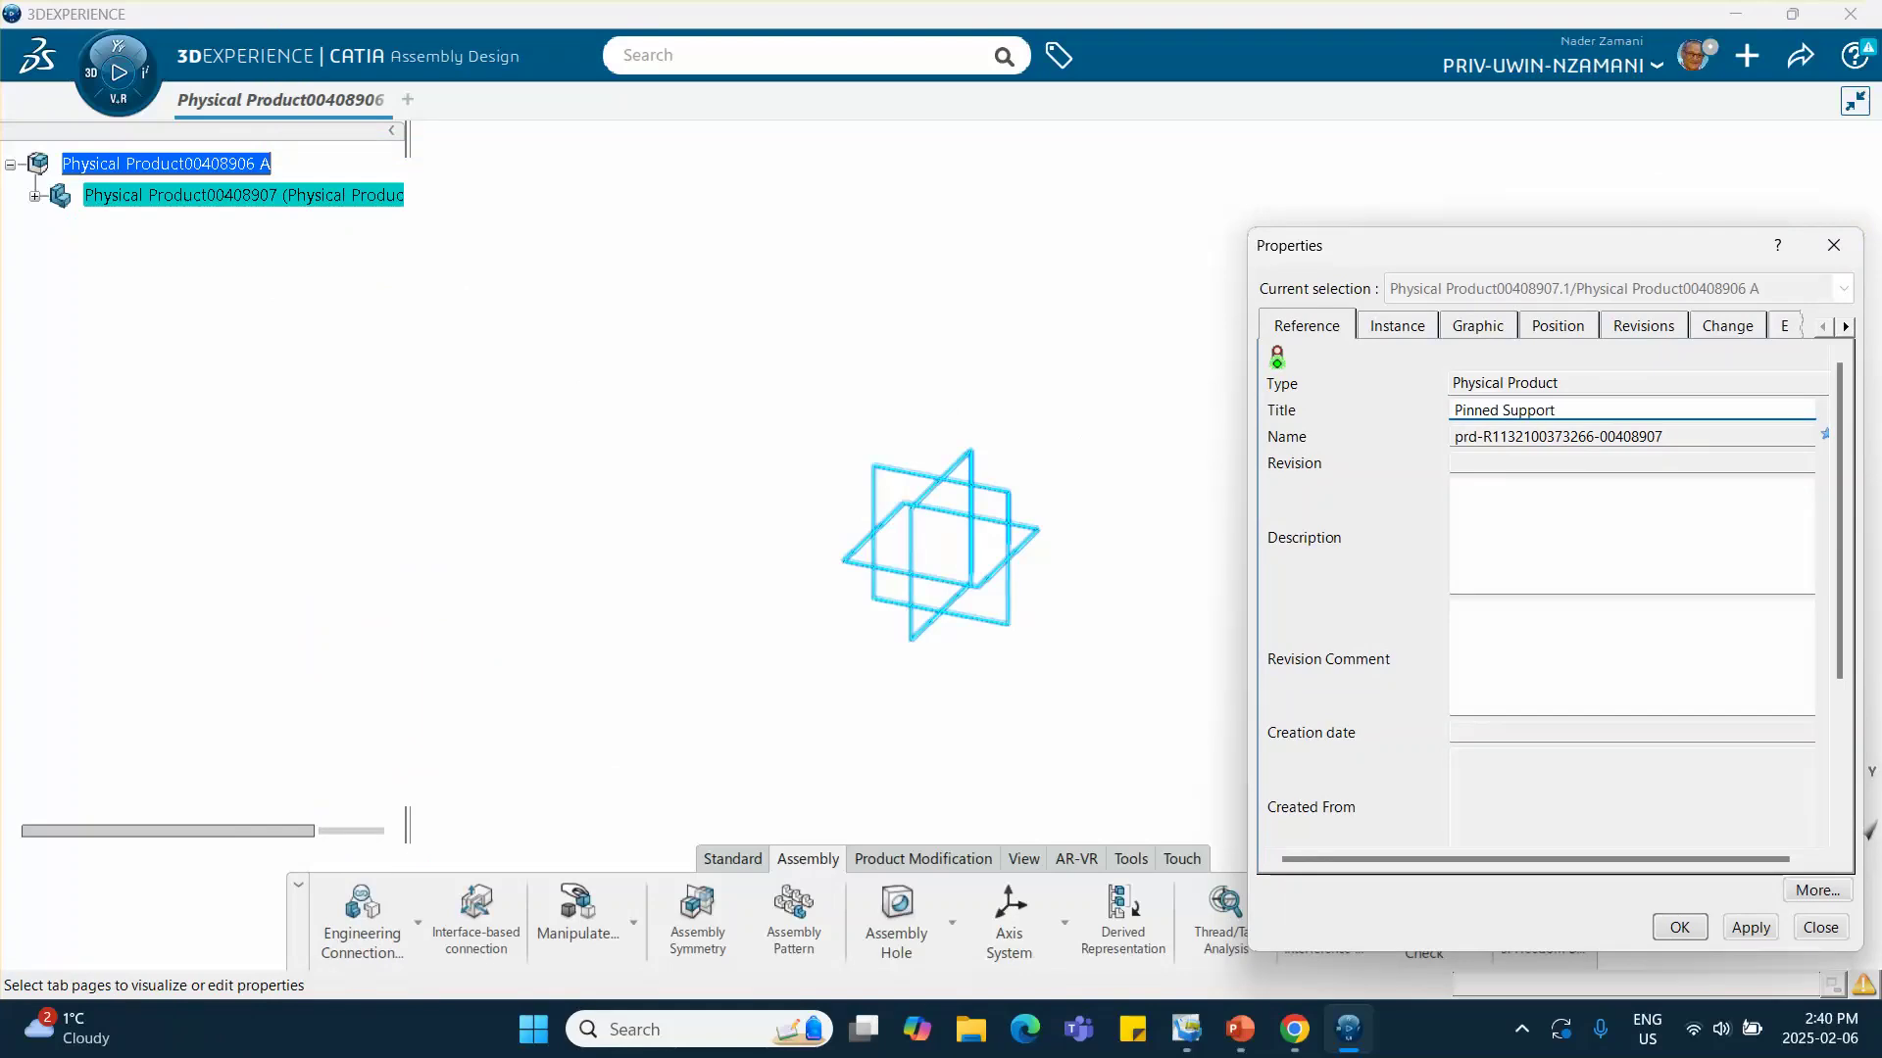
pyautogui.click(1395, 327)
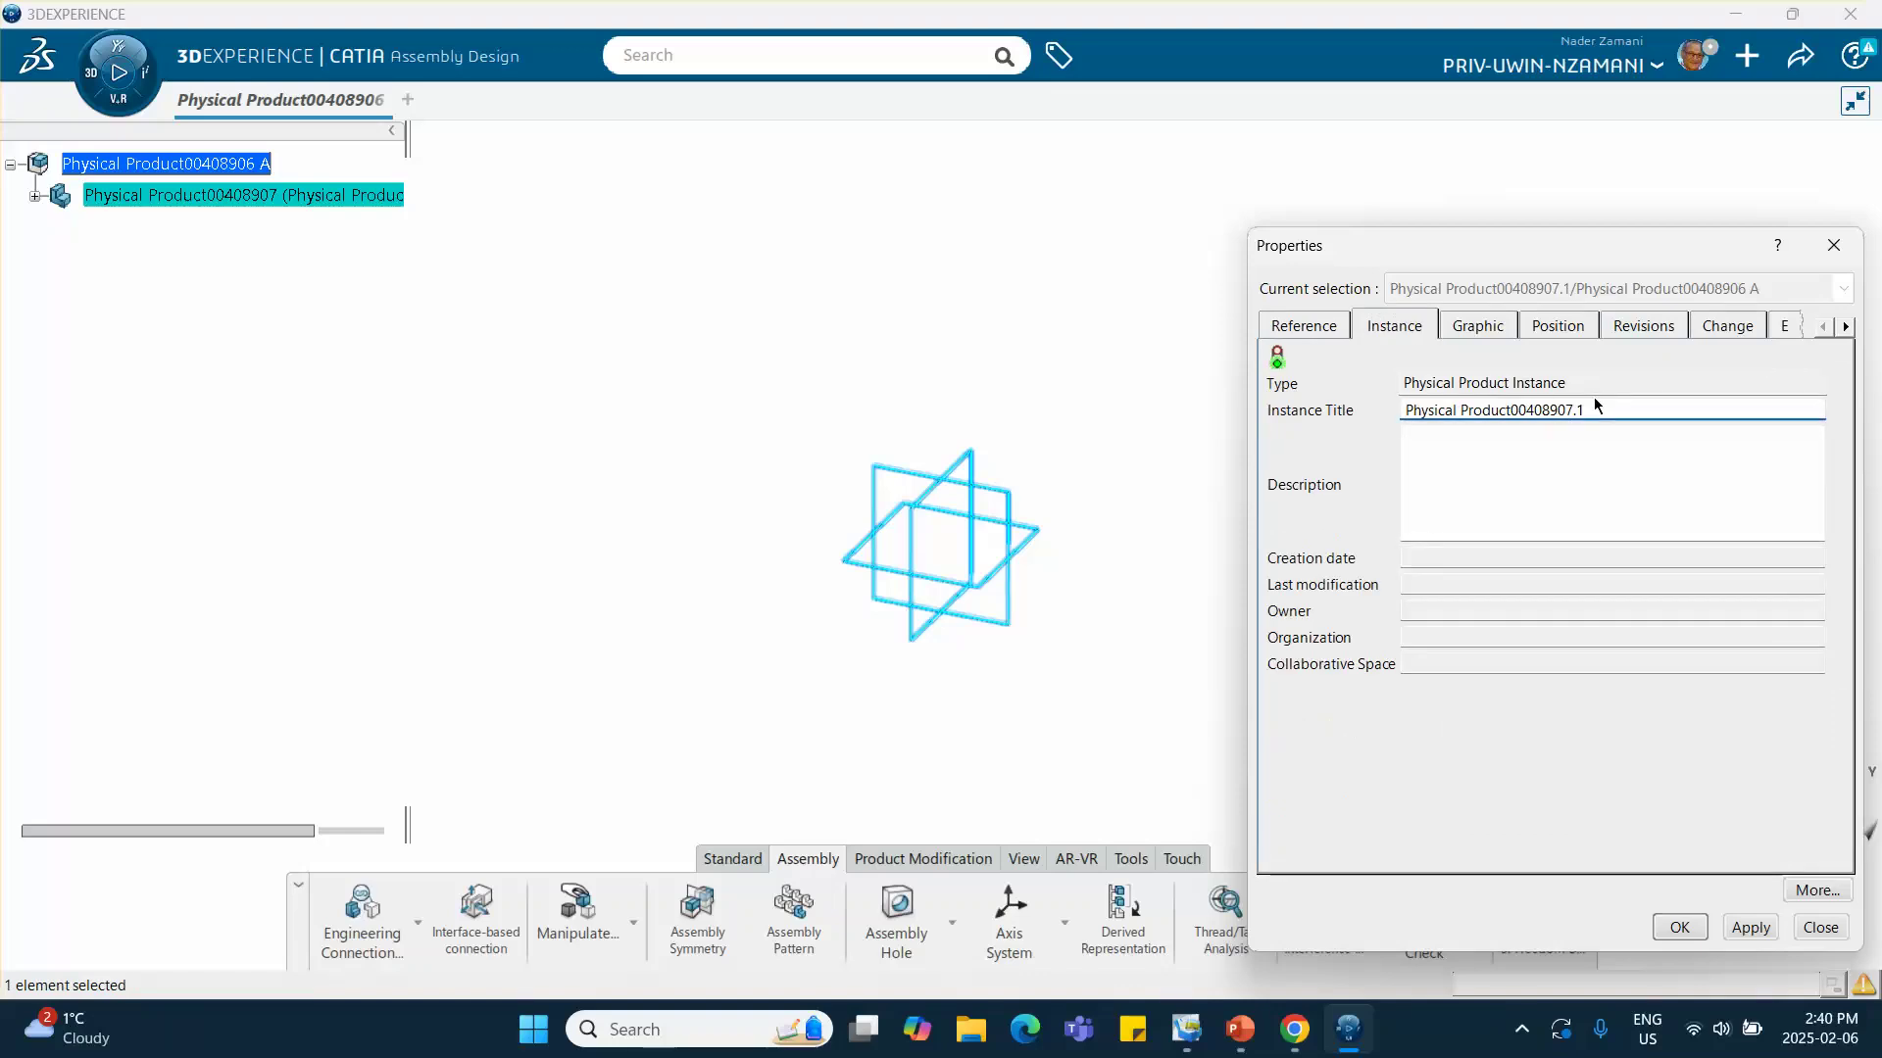
pyautogui.moveTo(1593, 410); pyautogui.dragTo(1346, 408)
pyautogui.write('Pi')
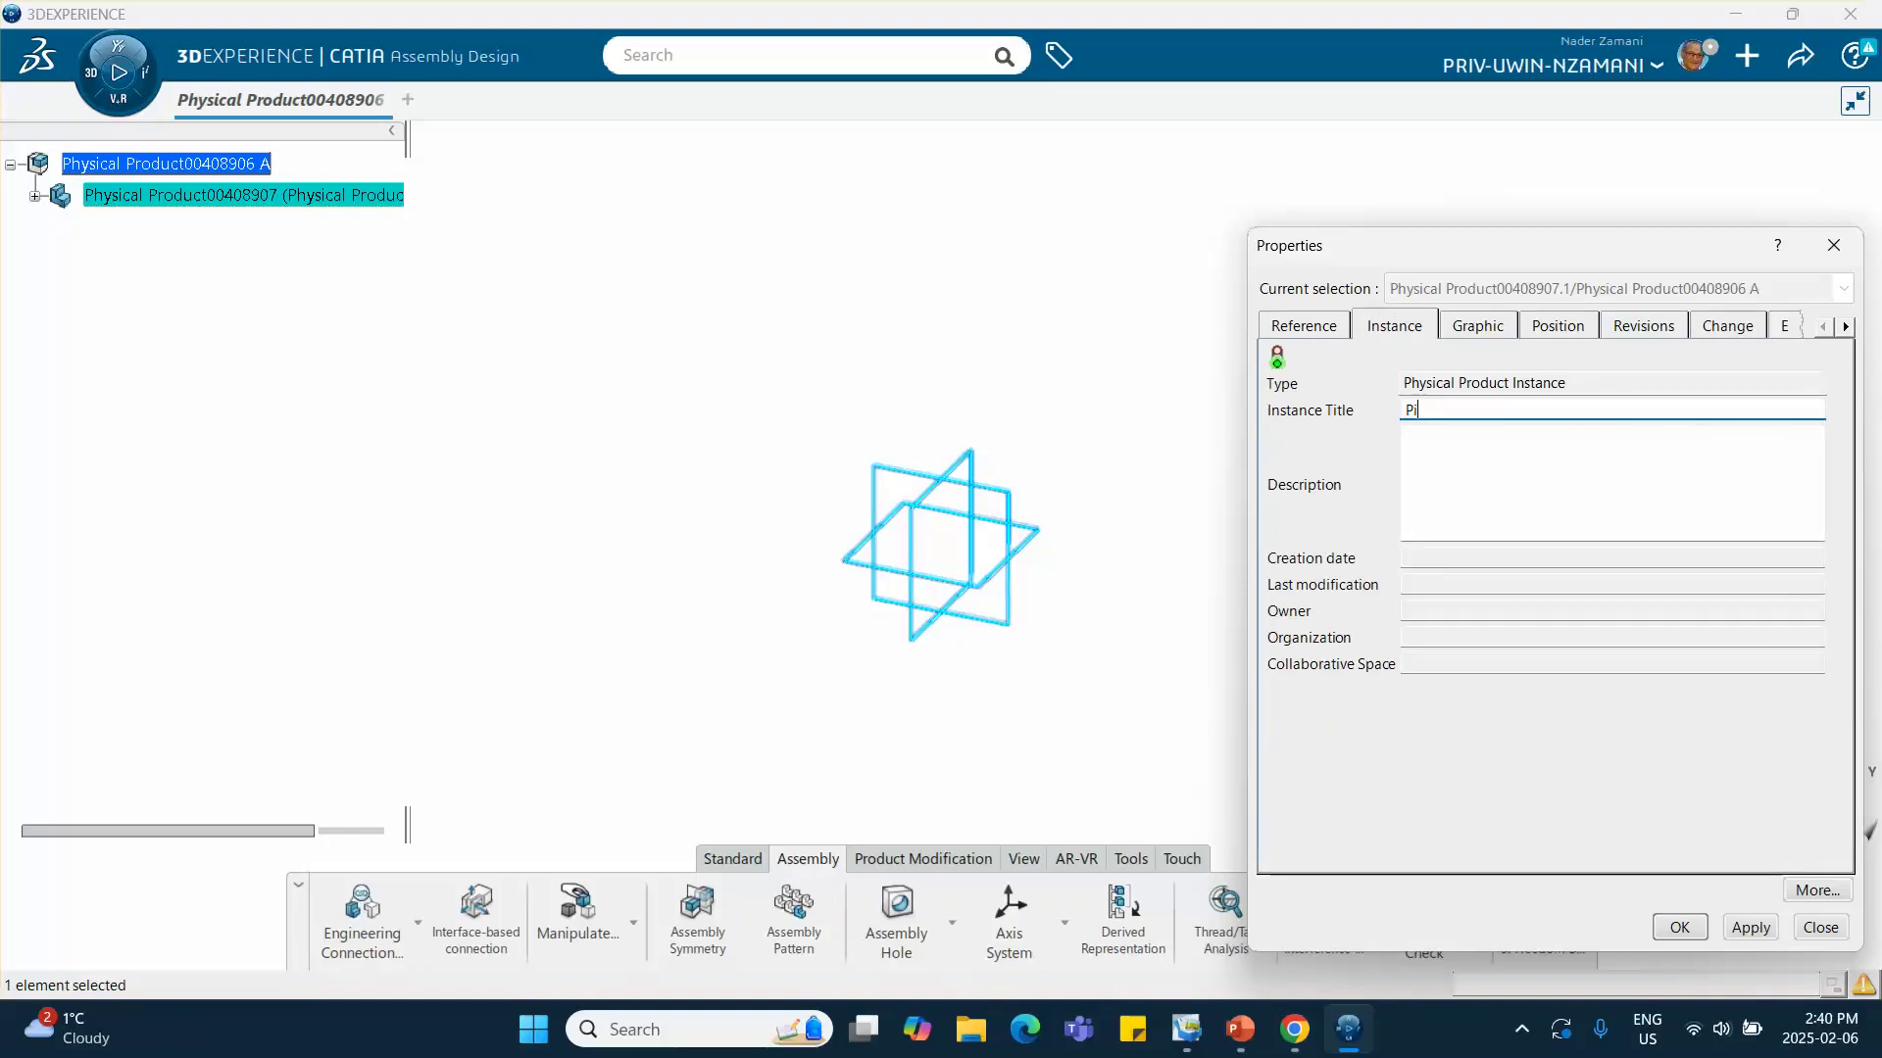
pyautogui.write('nned Support')
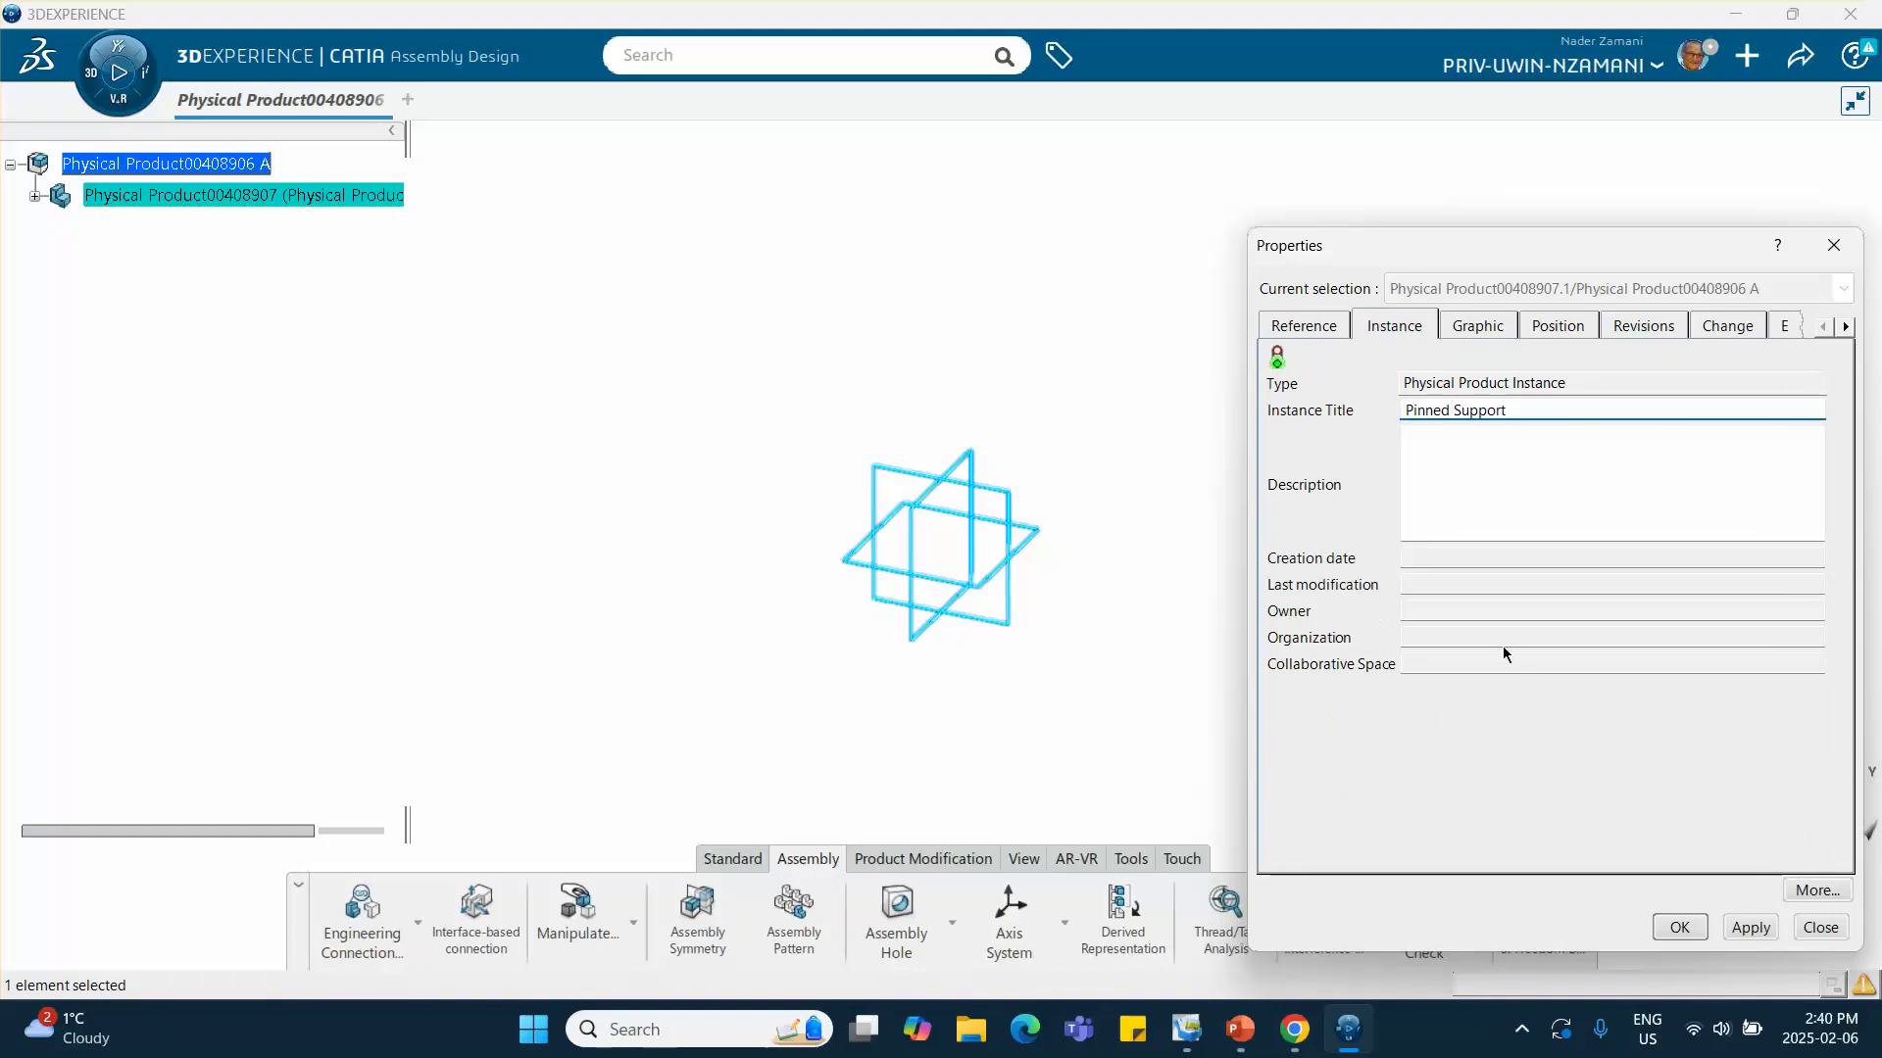
pyautogui.click(1672, 922)
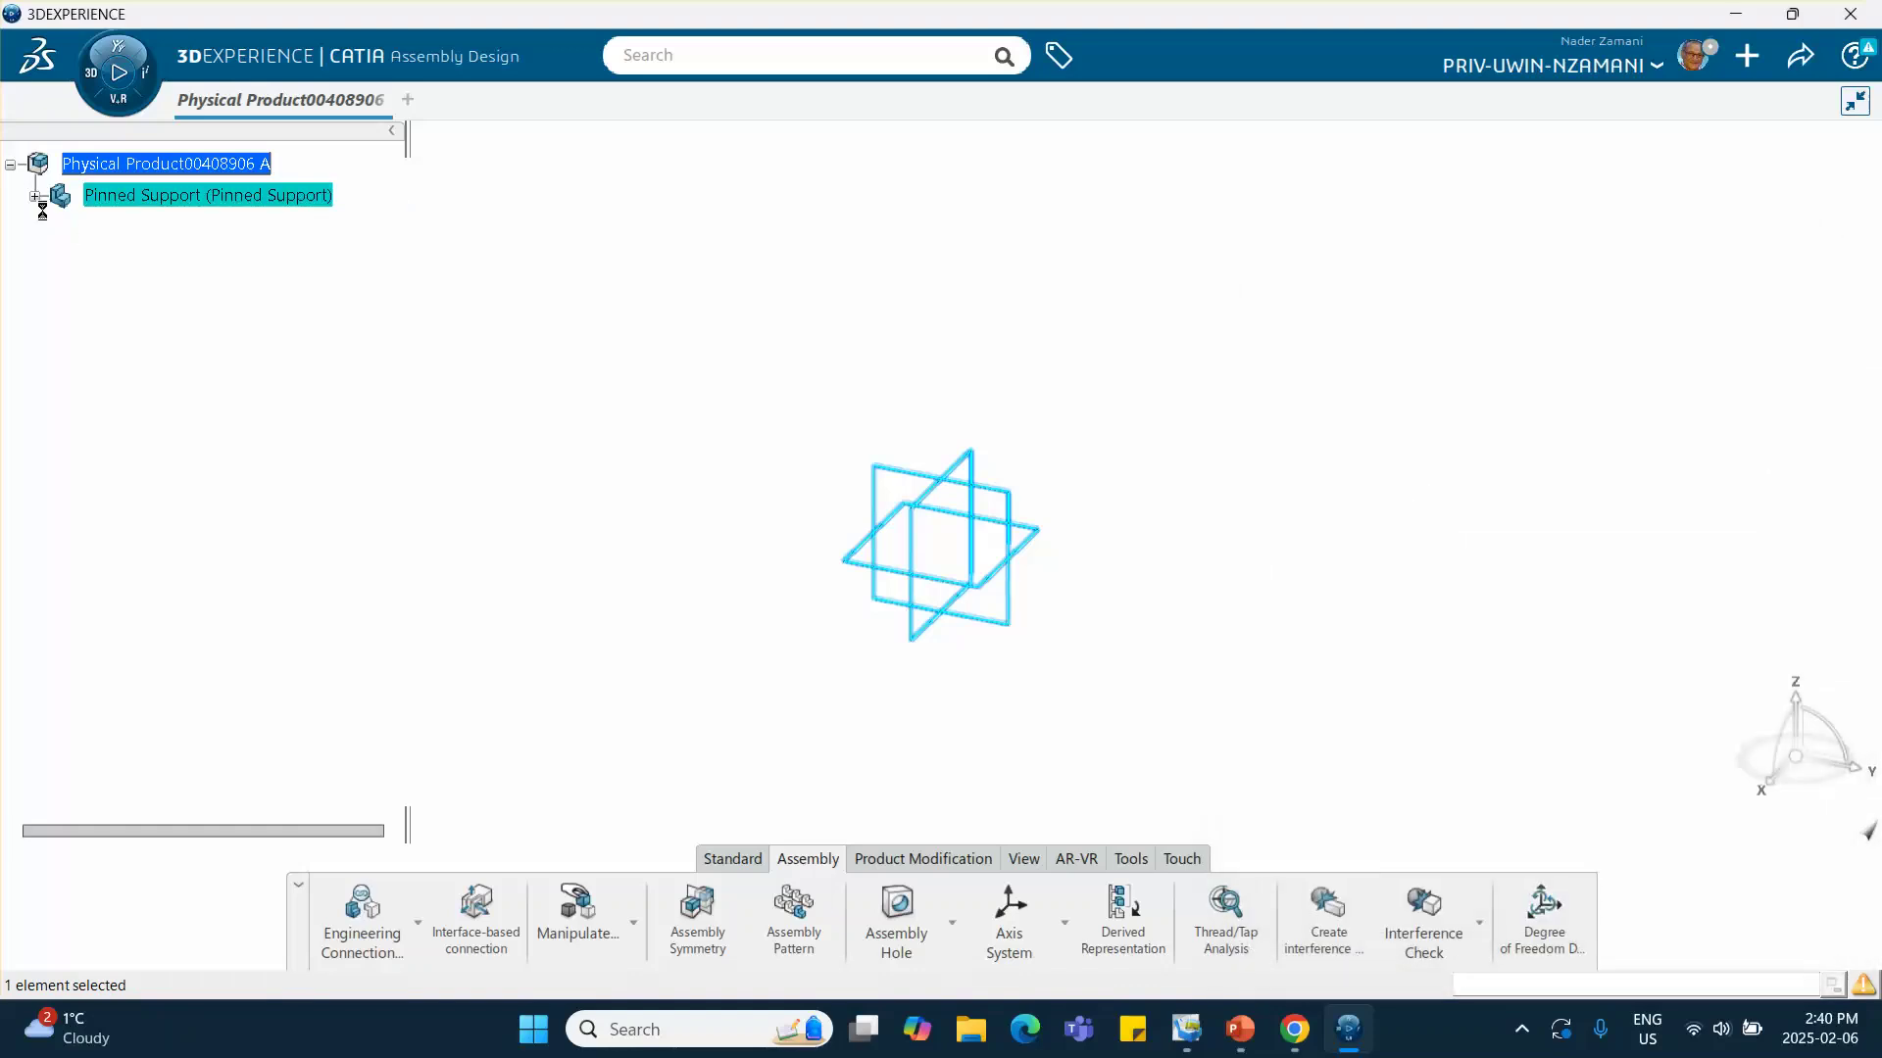
# Open the 3D shape of Pinned Support for part design and start a sketch on its zx plane
pyautogui.click(35, 196)
pyautogui.click(58, 227)
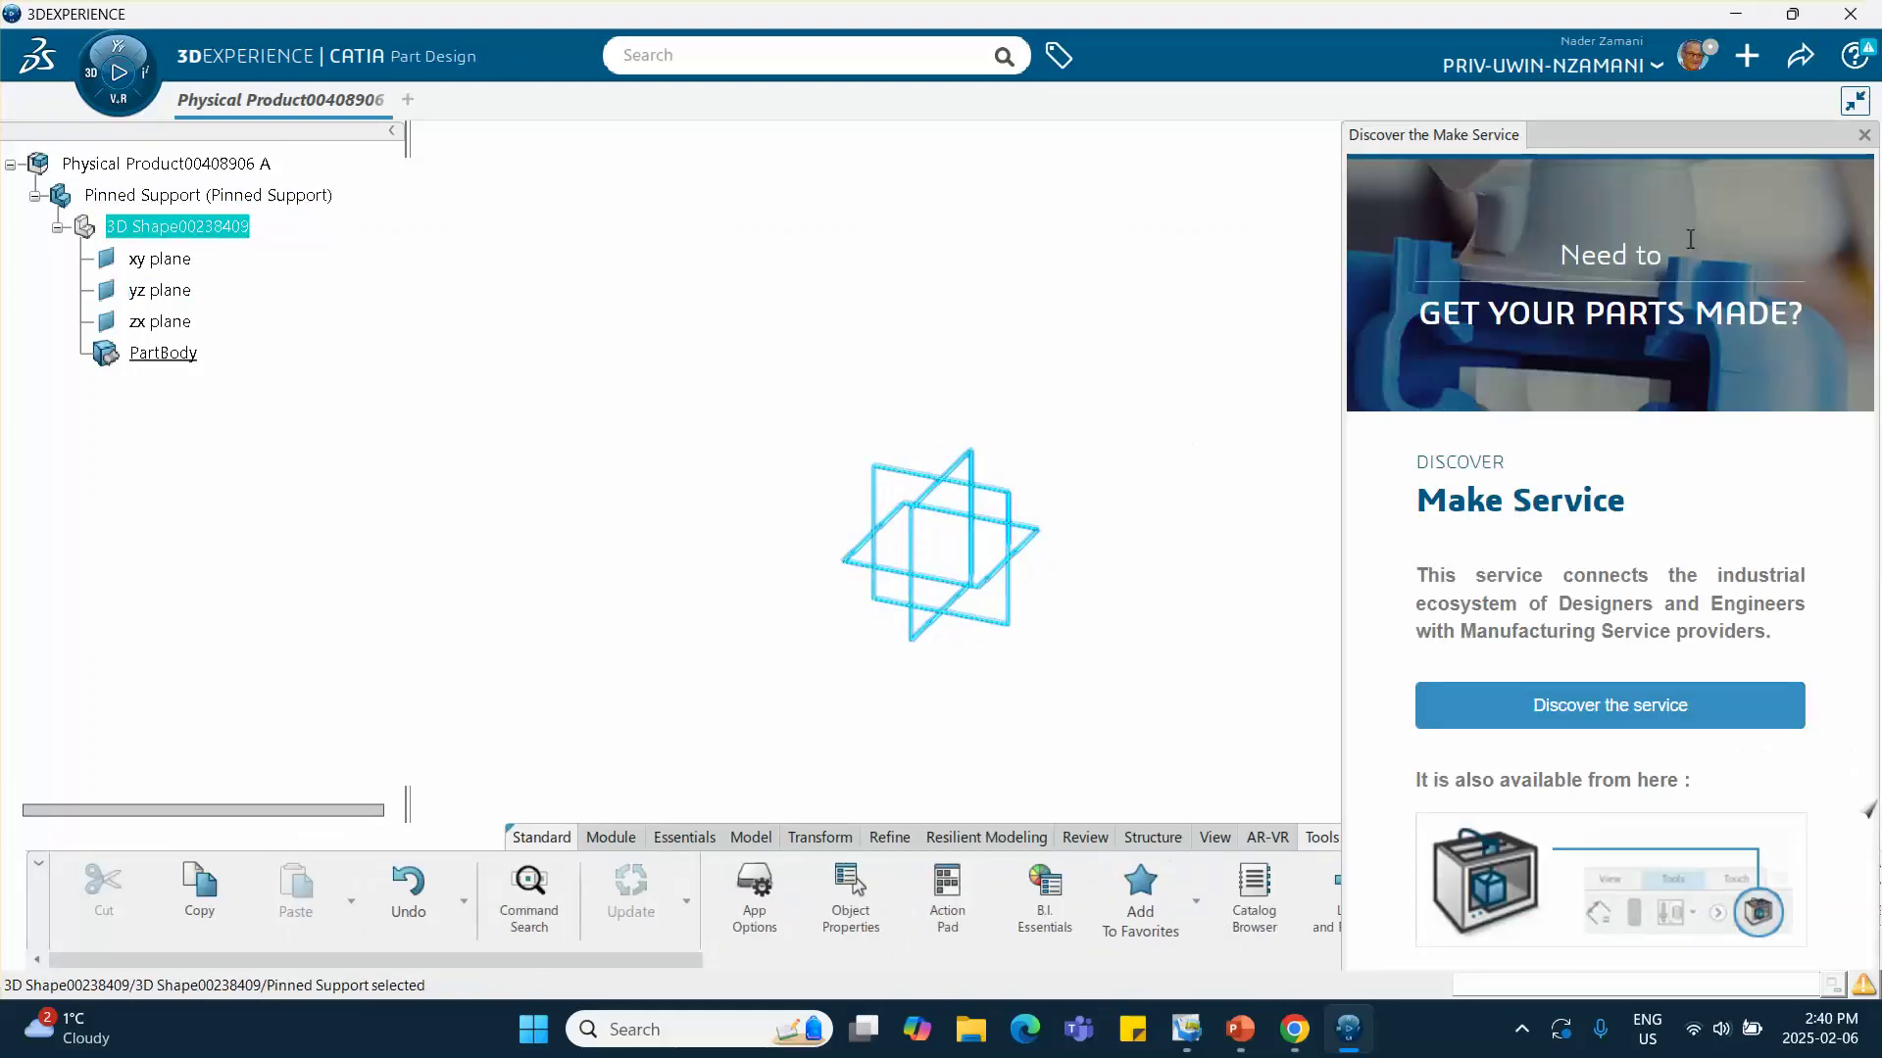
pyautogui.click(974, 460)
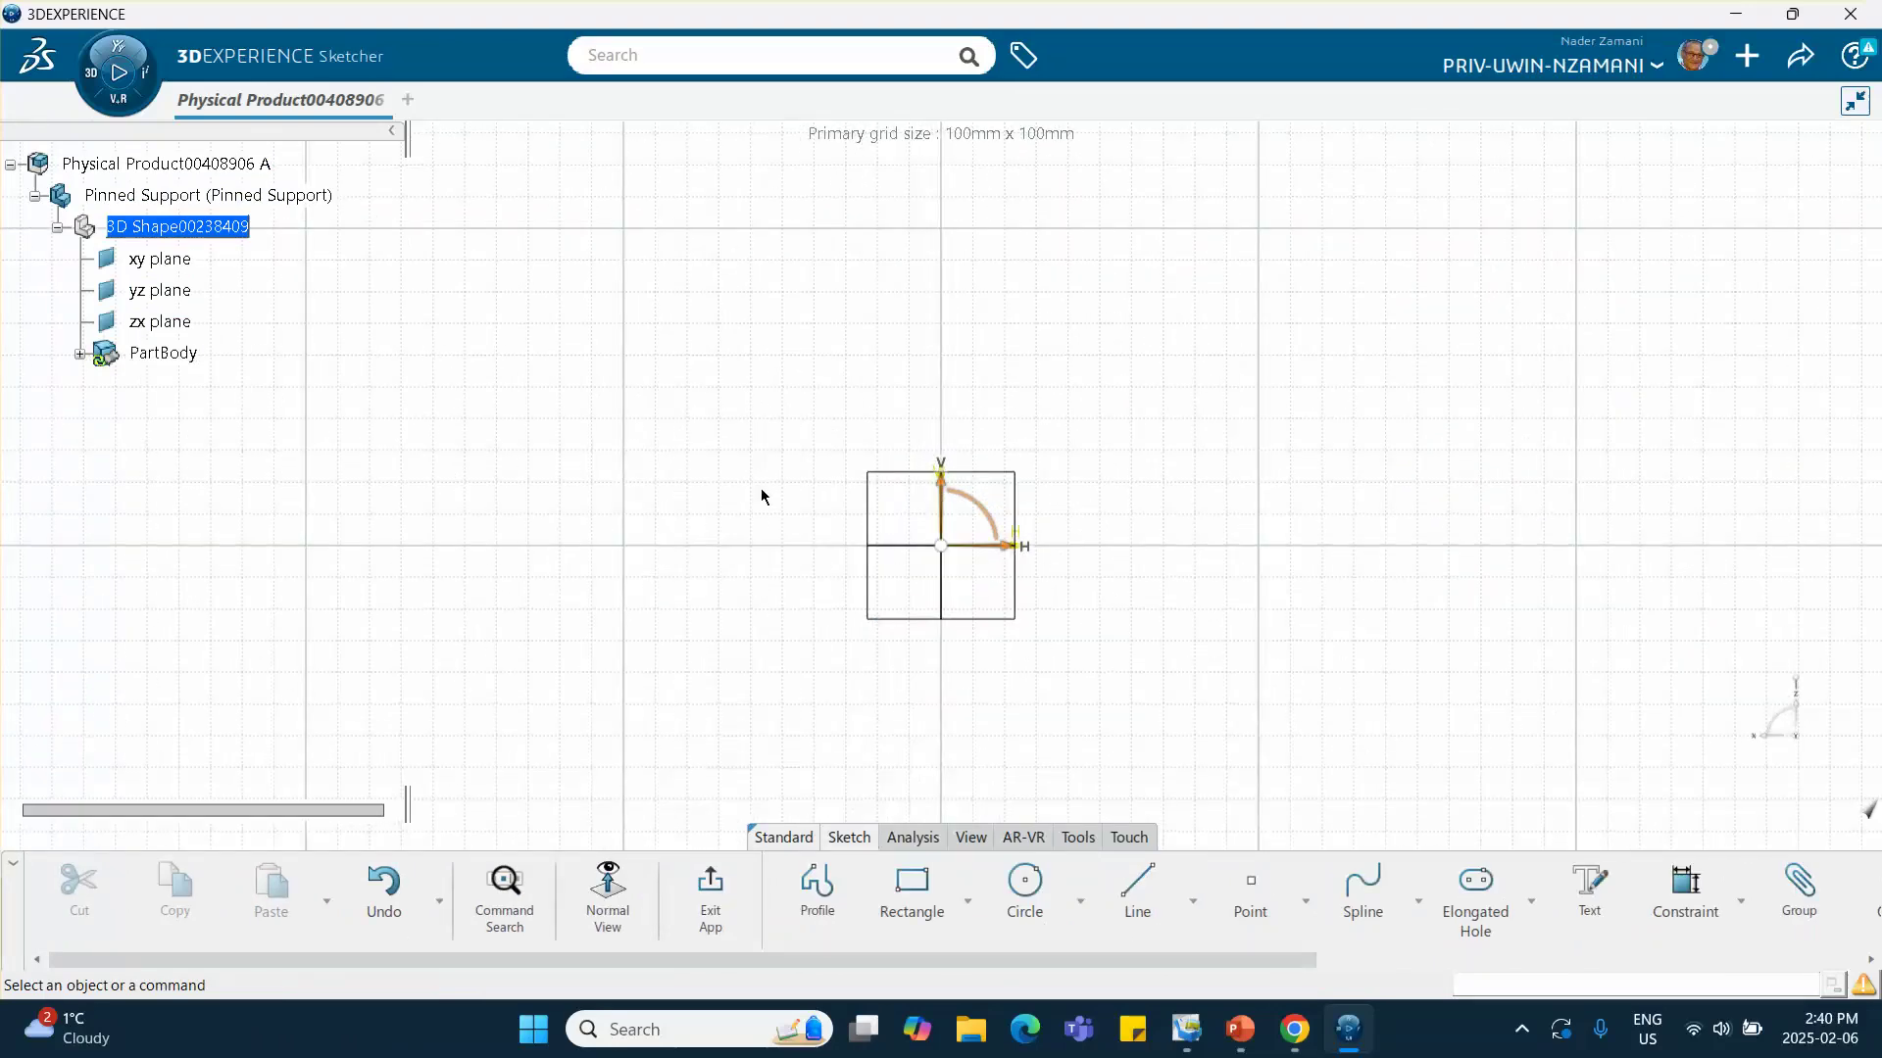
# Sketch a closed inverted-L profile from the origin, about 277 mm tall and 150 mm wide, with the post about 18 mm and arm 16 mm thick
pyautogui.moveTo(761, 496)
pyautogui.mouseDown(button='middle')
pyautogui.moveTo(628, 595)
pyautogui.moveTo(613, 666)
pyautogui.mouseUp(button='middle')
pyautogui.moveTo(672, 588); pyautogui.dragTo(693, 663, button='middle')
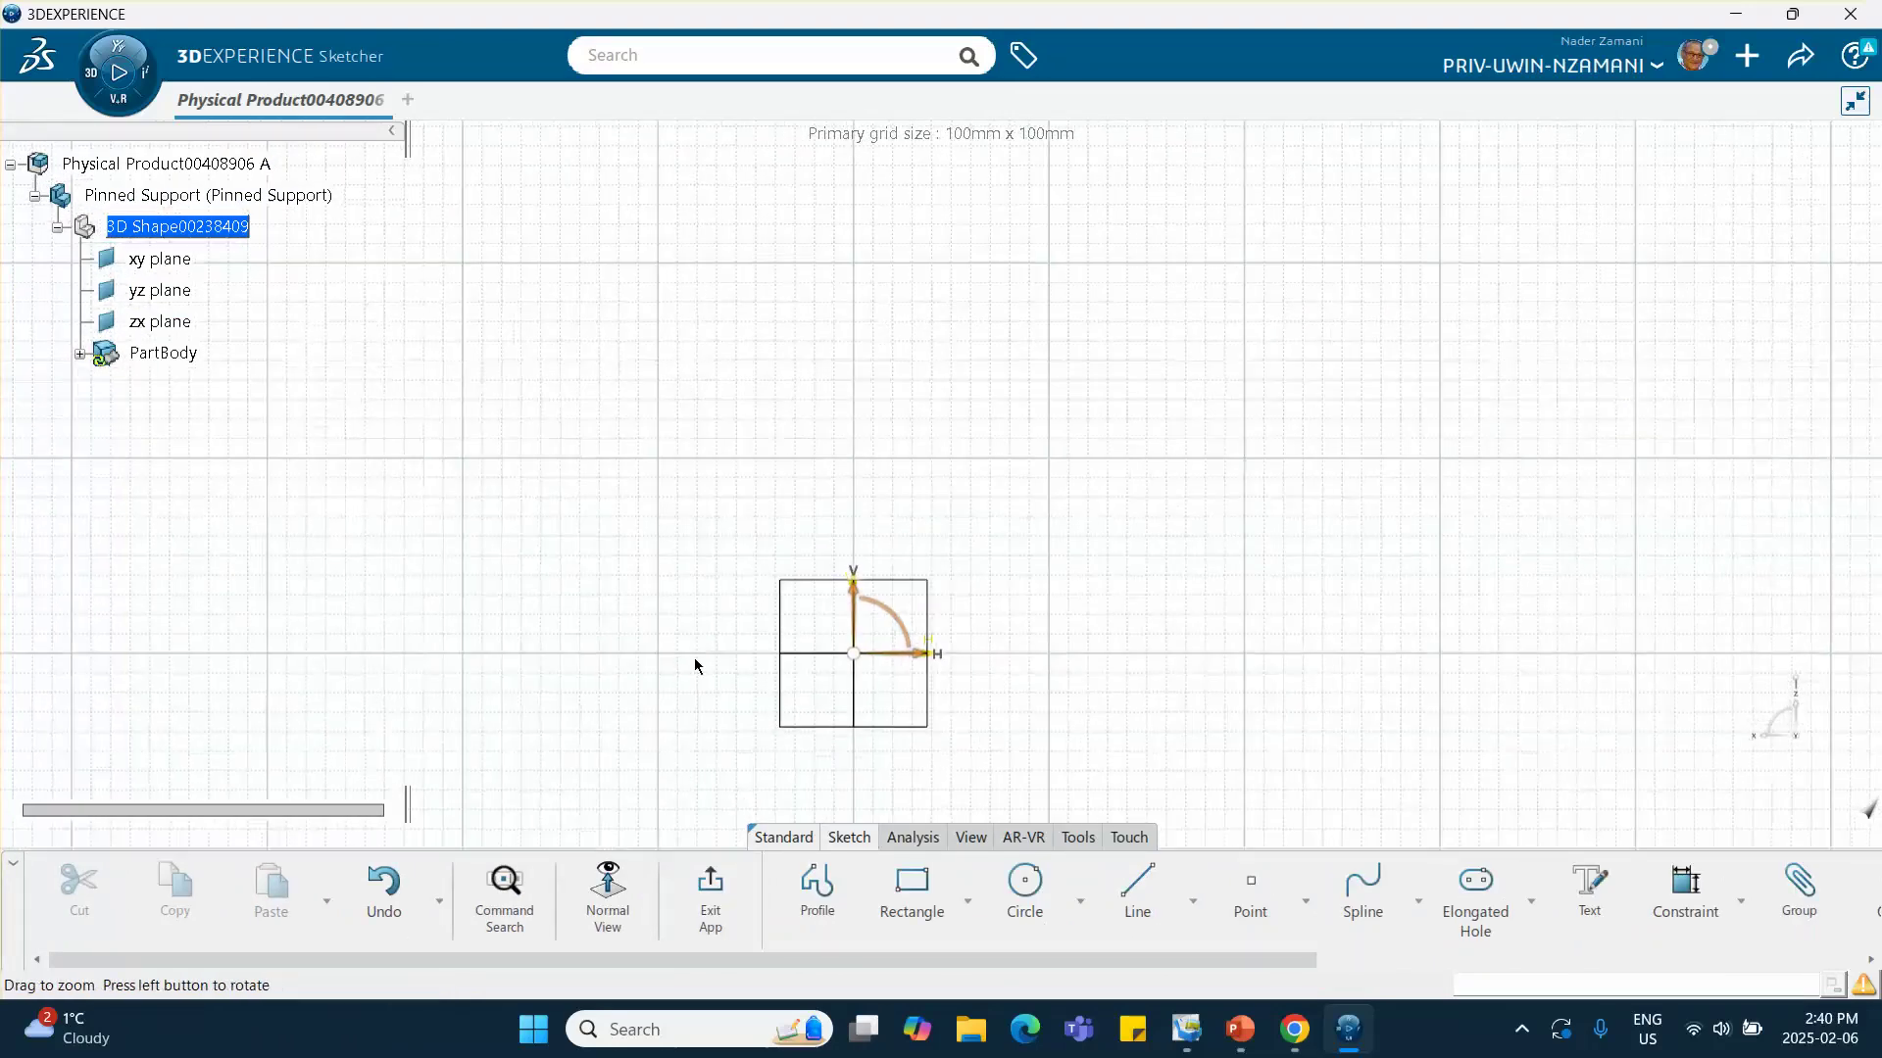
pyautogui.moveTo(689, 544); pyautogui.dragTo(615, 630, button='middle')
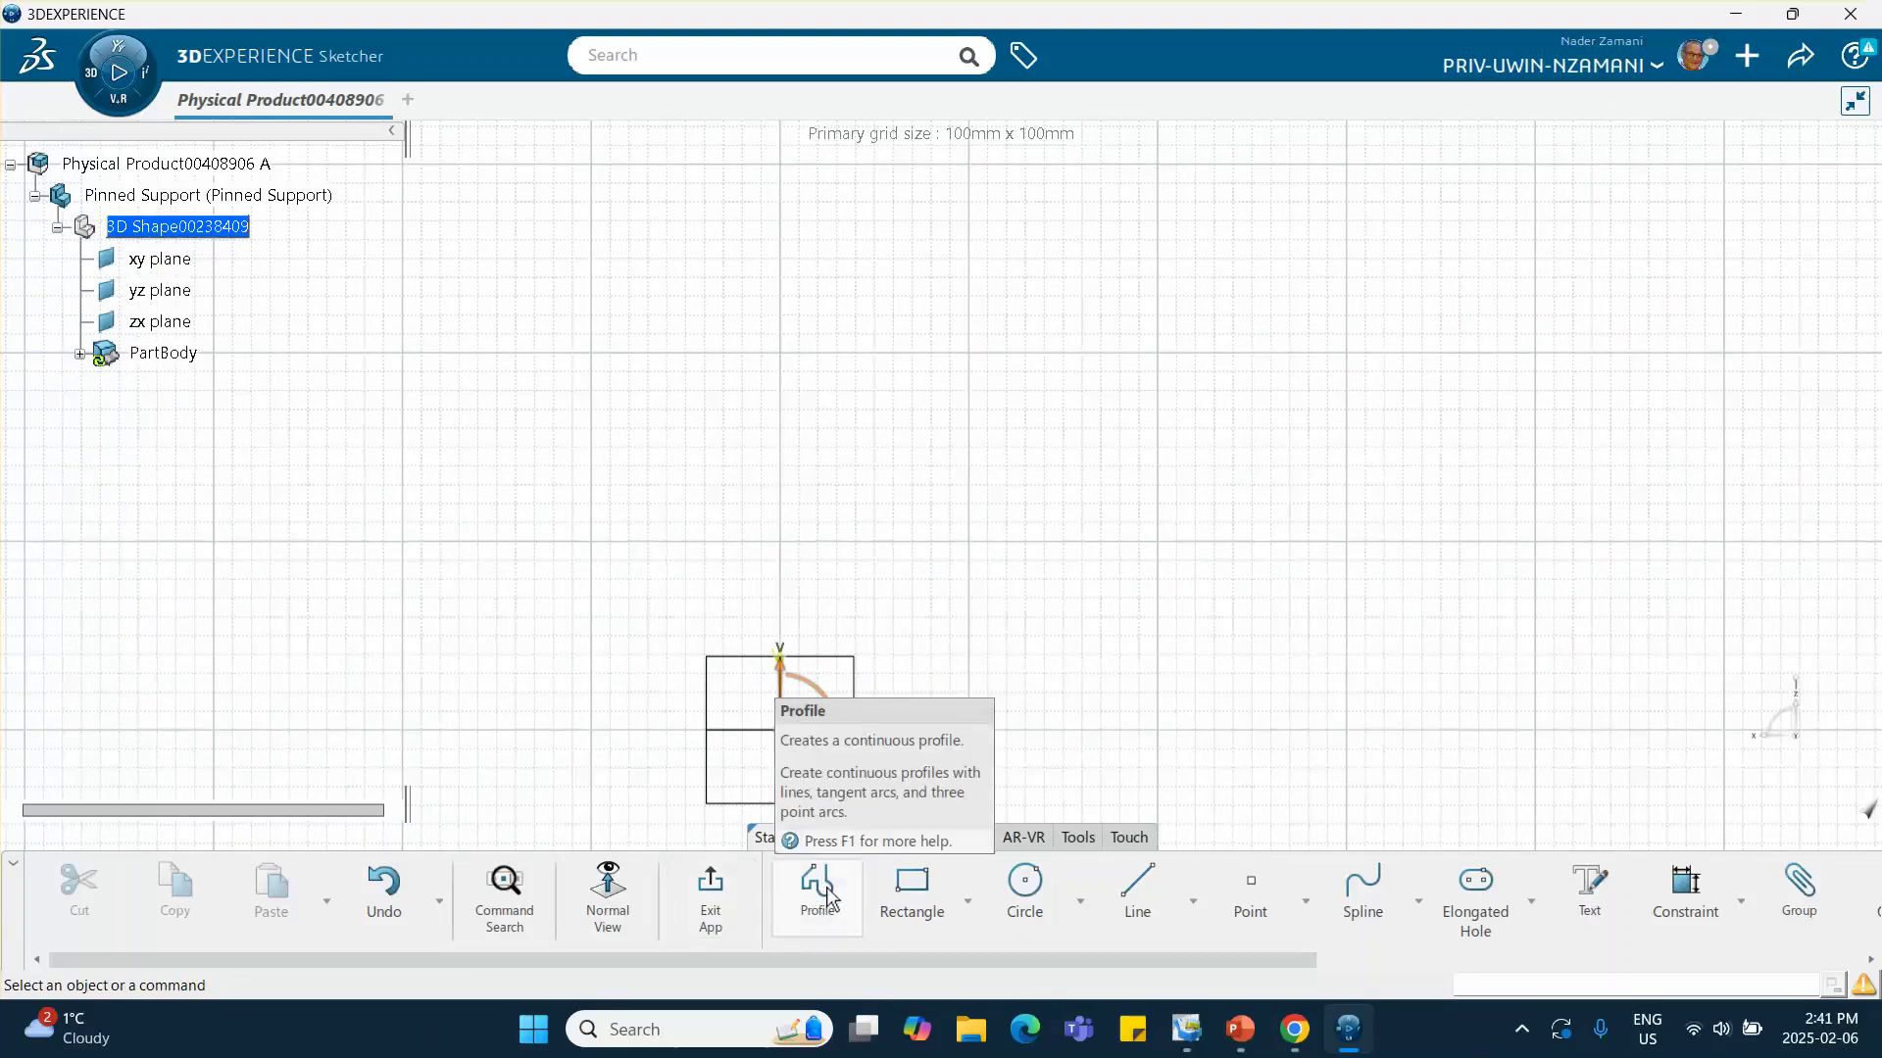
pyautogui.click(822, 894)
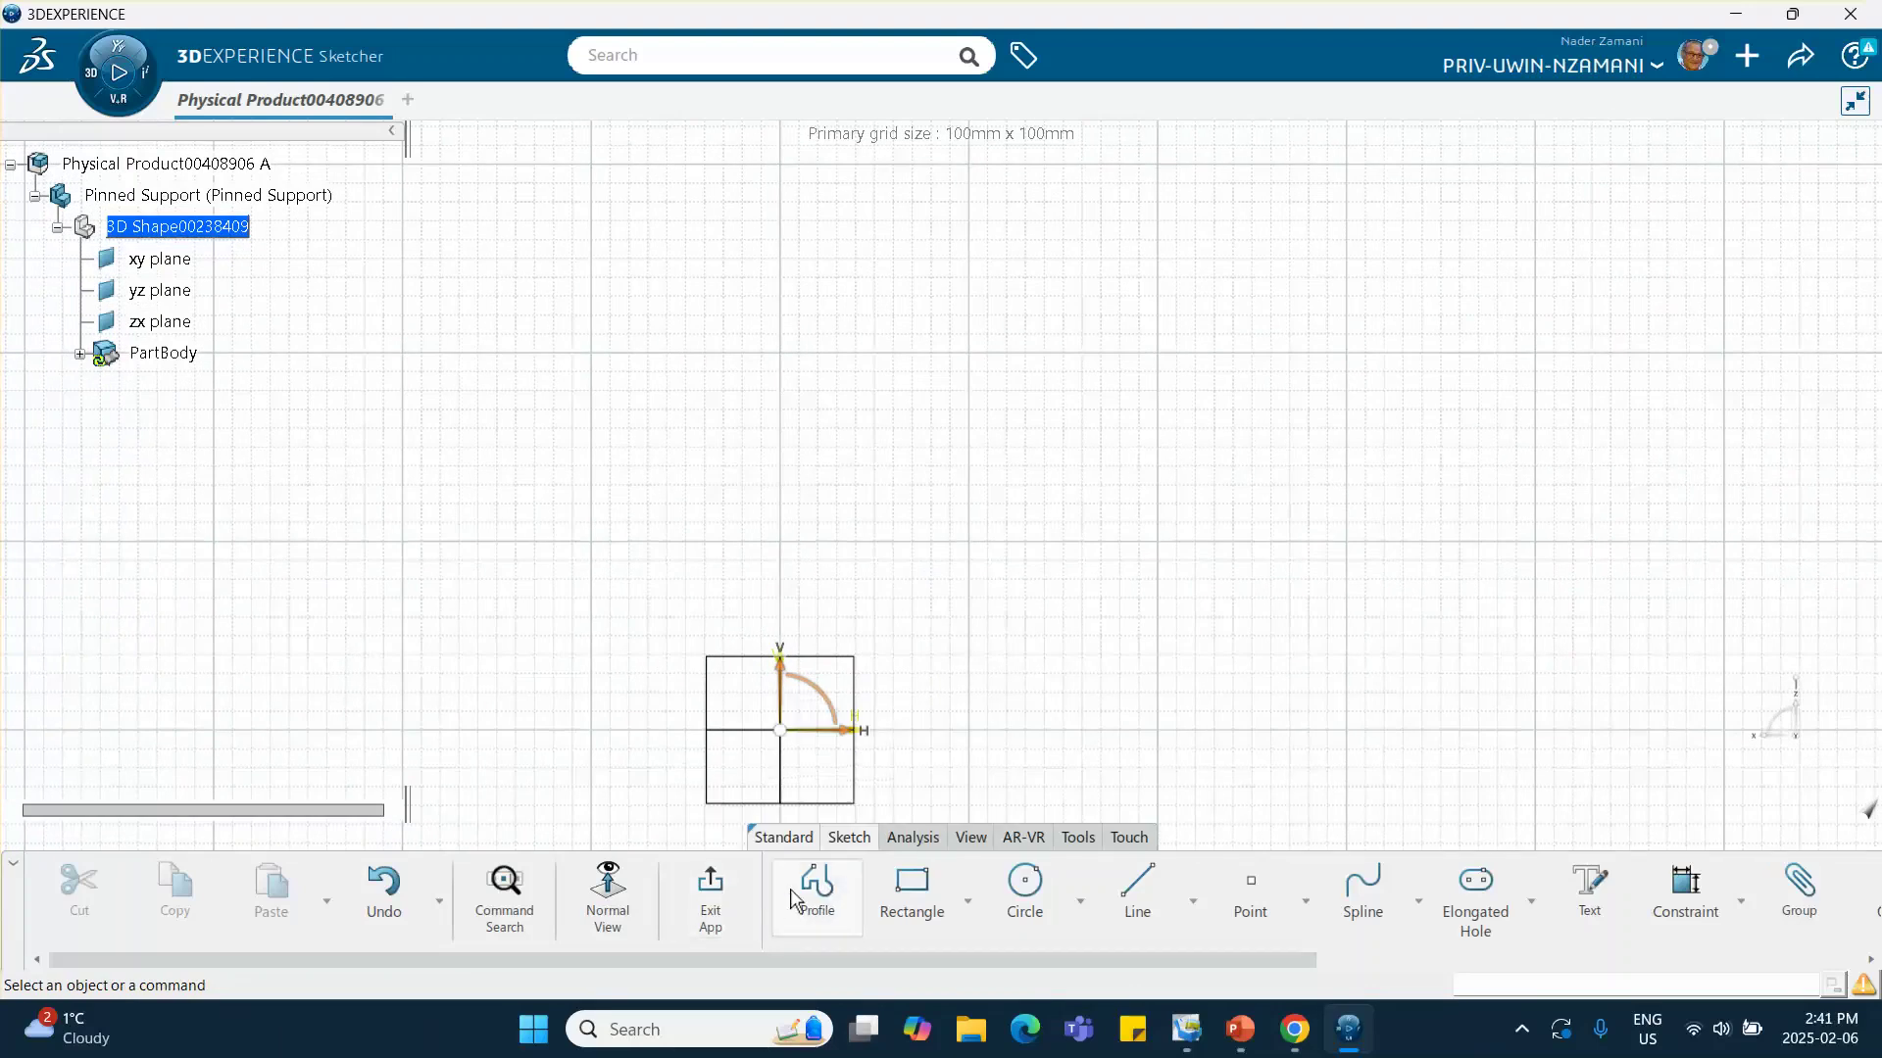
pyautogui.click(781, 730)
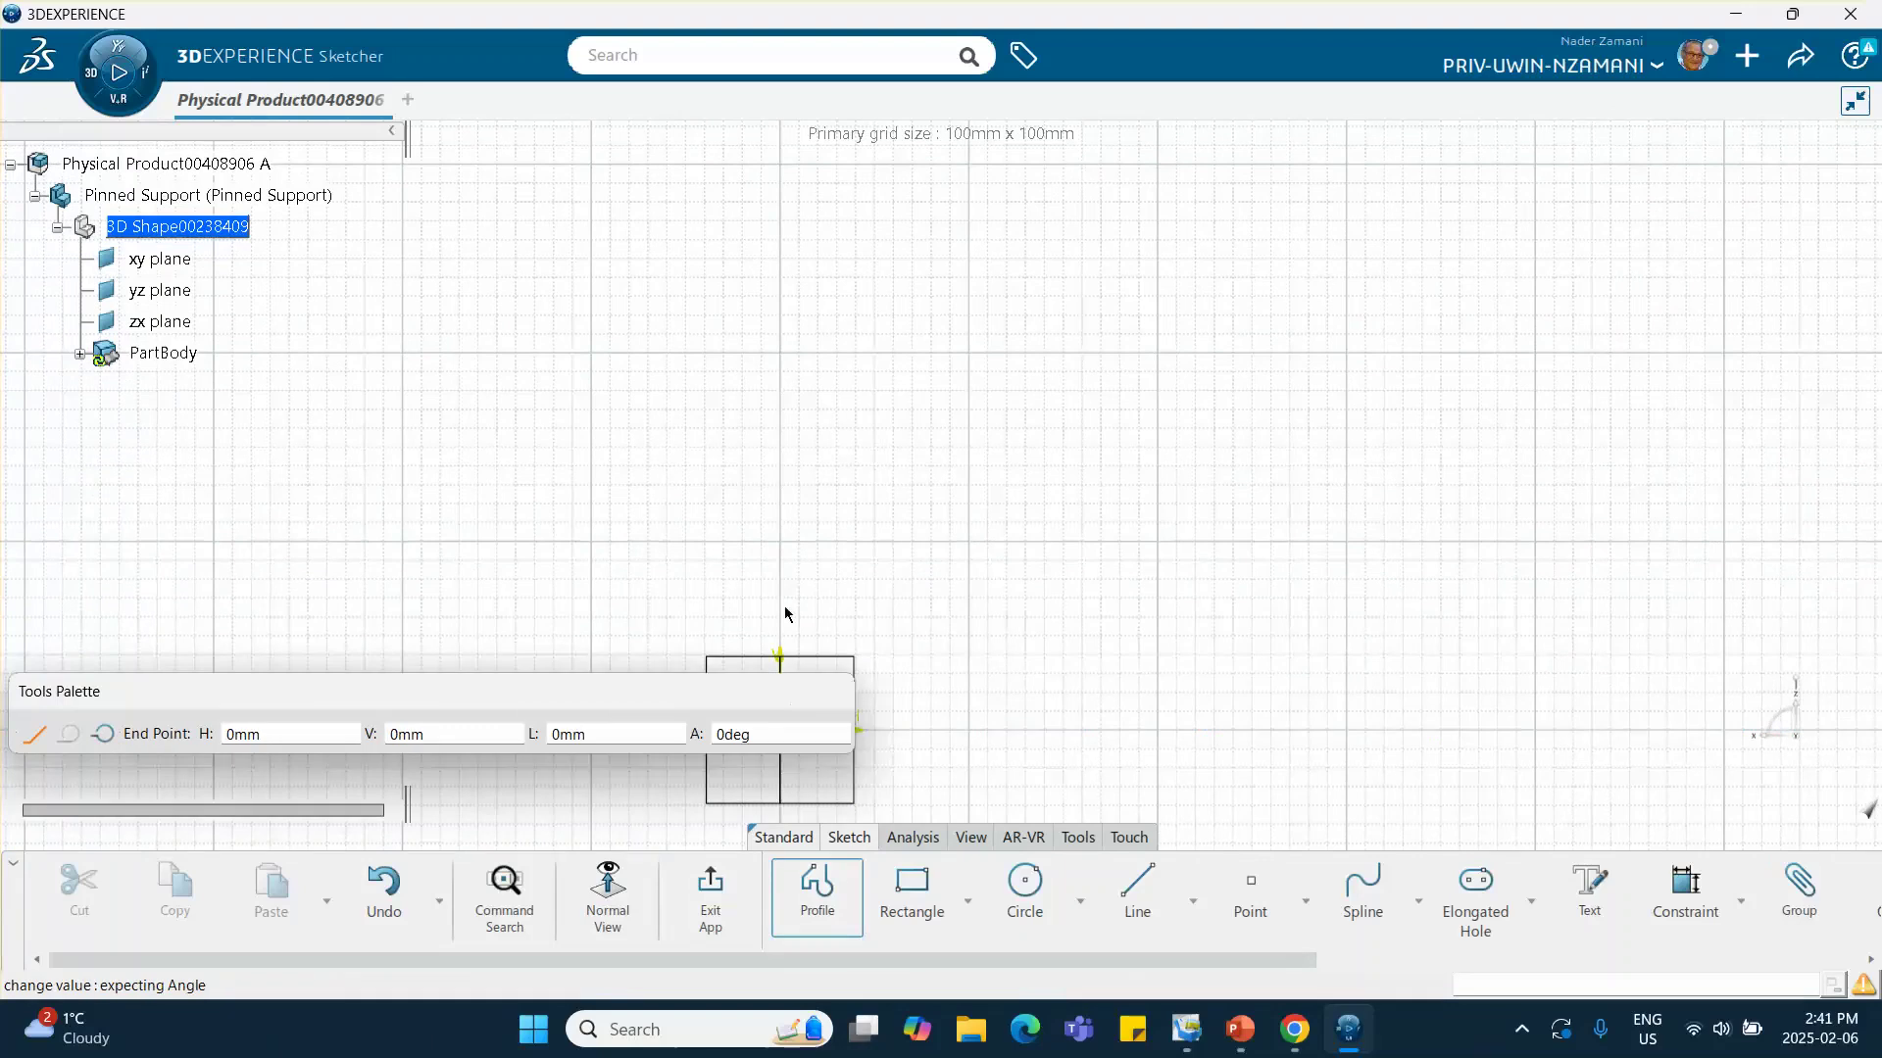
pyautogui.click(781, 207)
pyautogui.click(1061, 208)
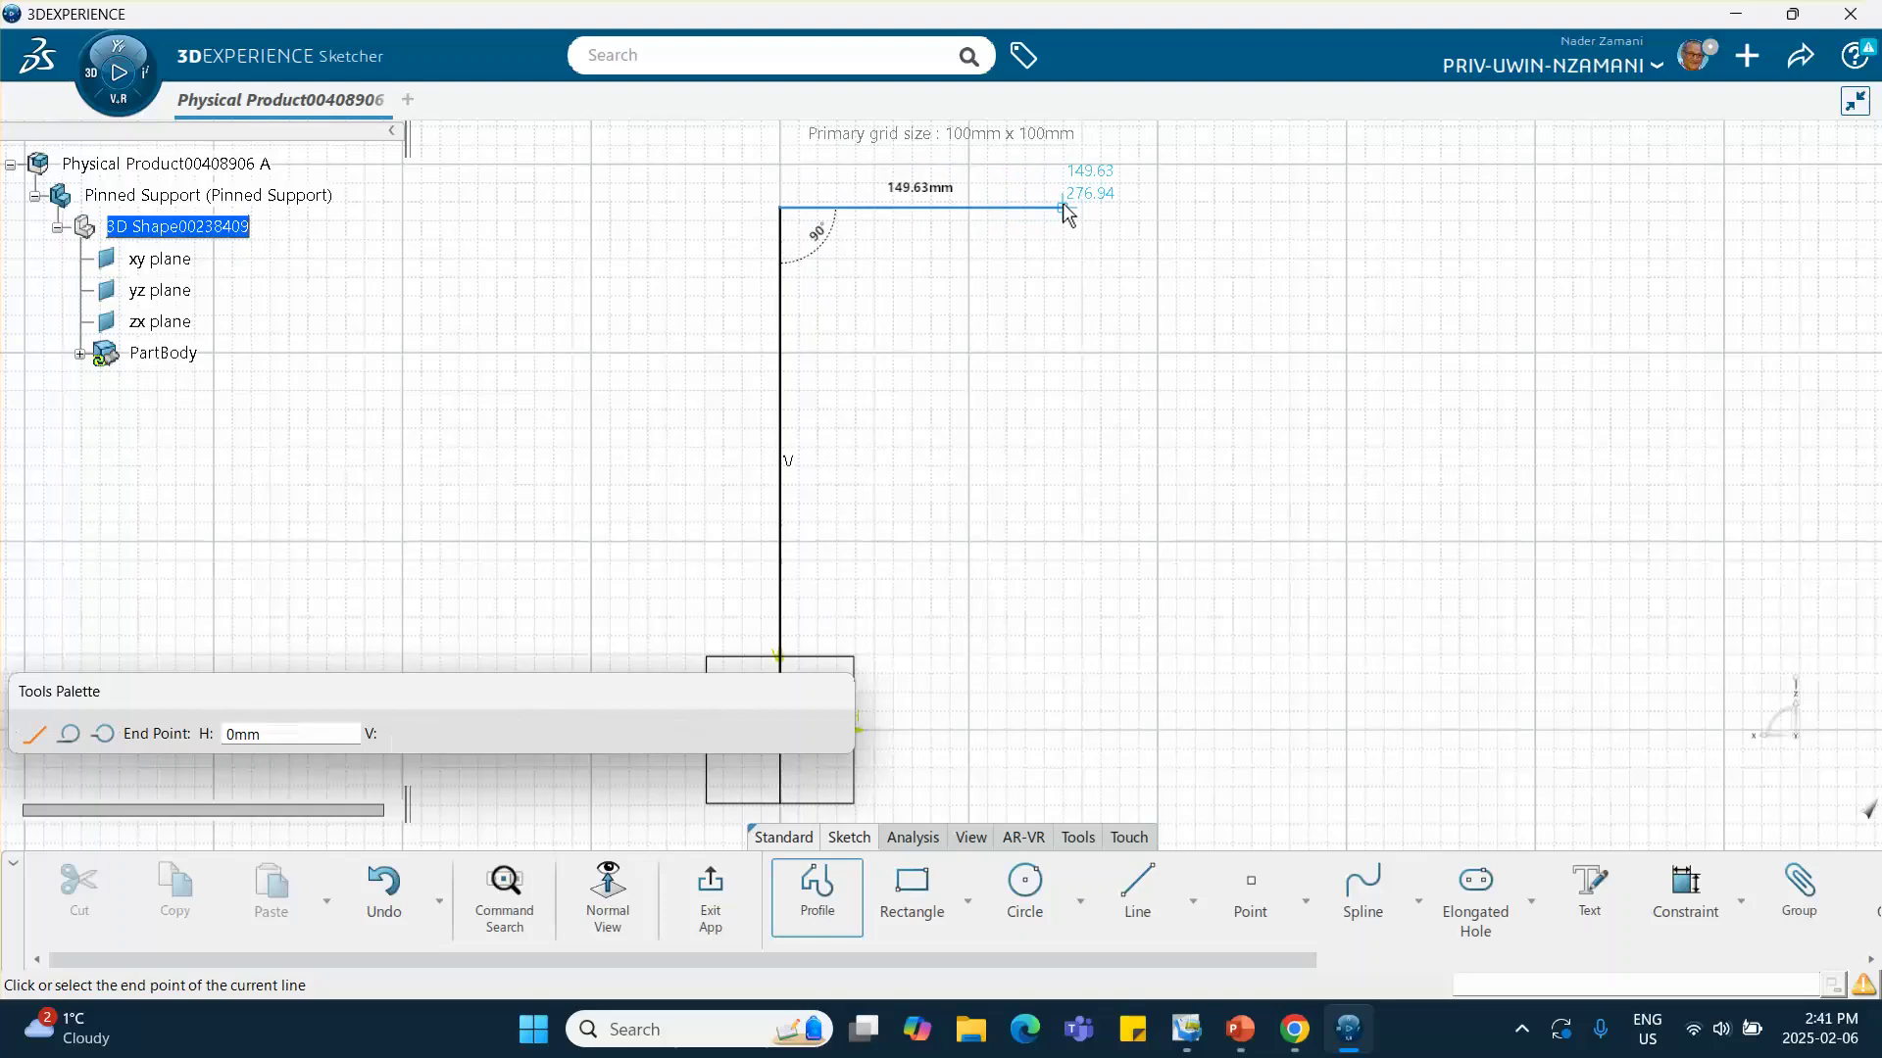
pyautogui.click(1064, 237)
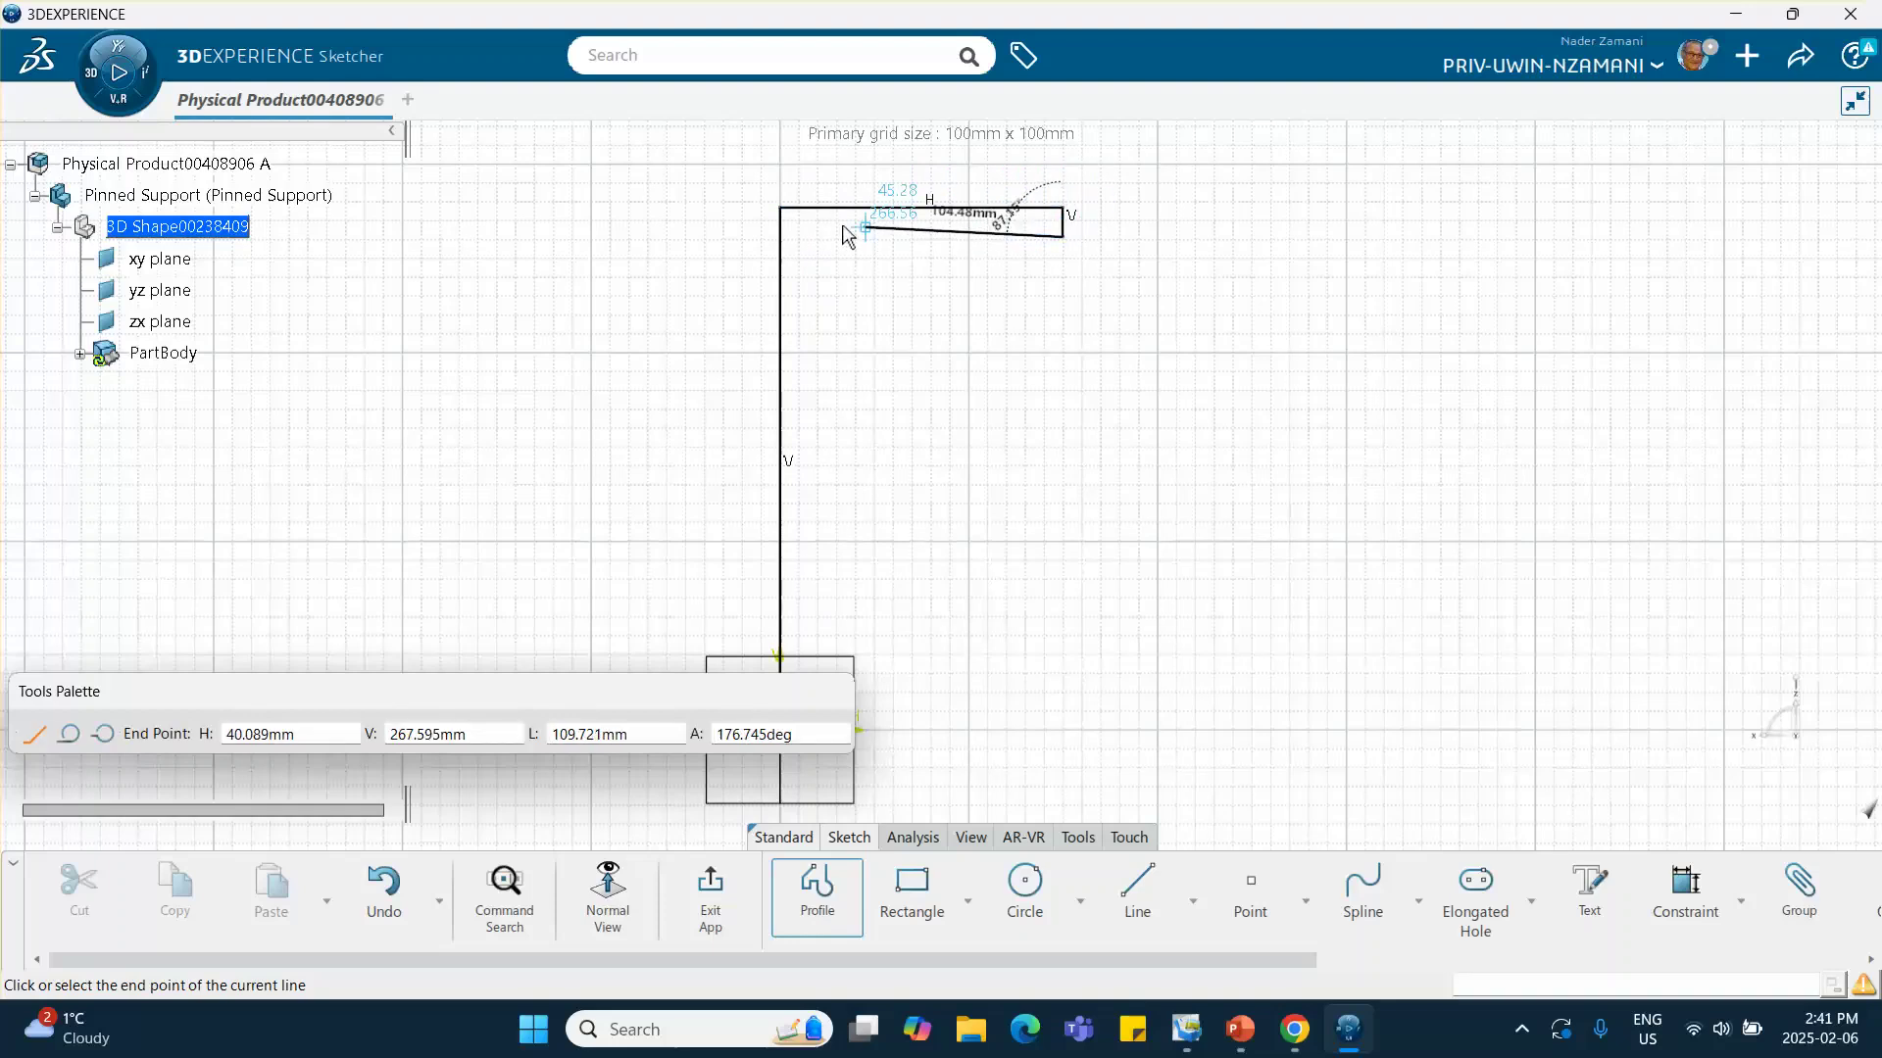
pyautogui.click(815, 238)
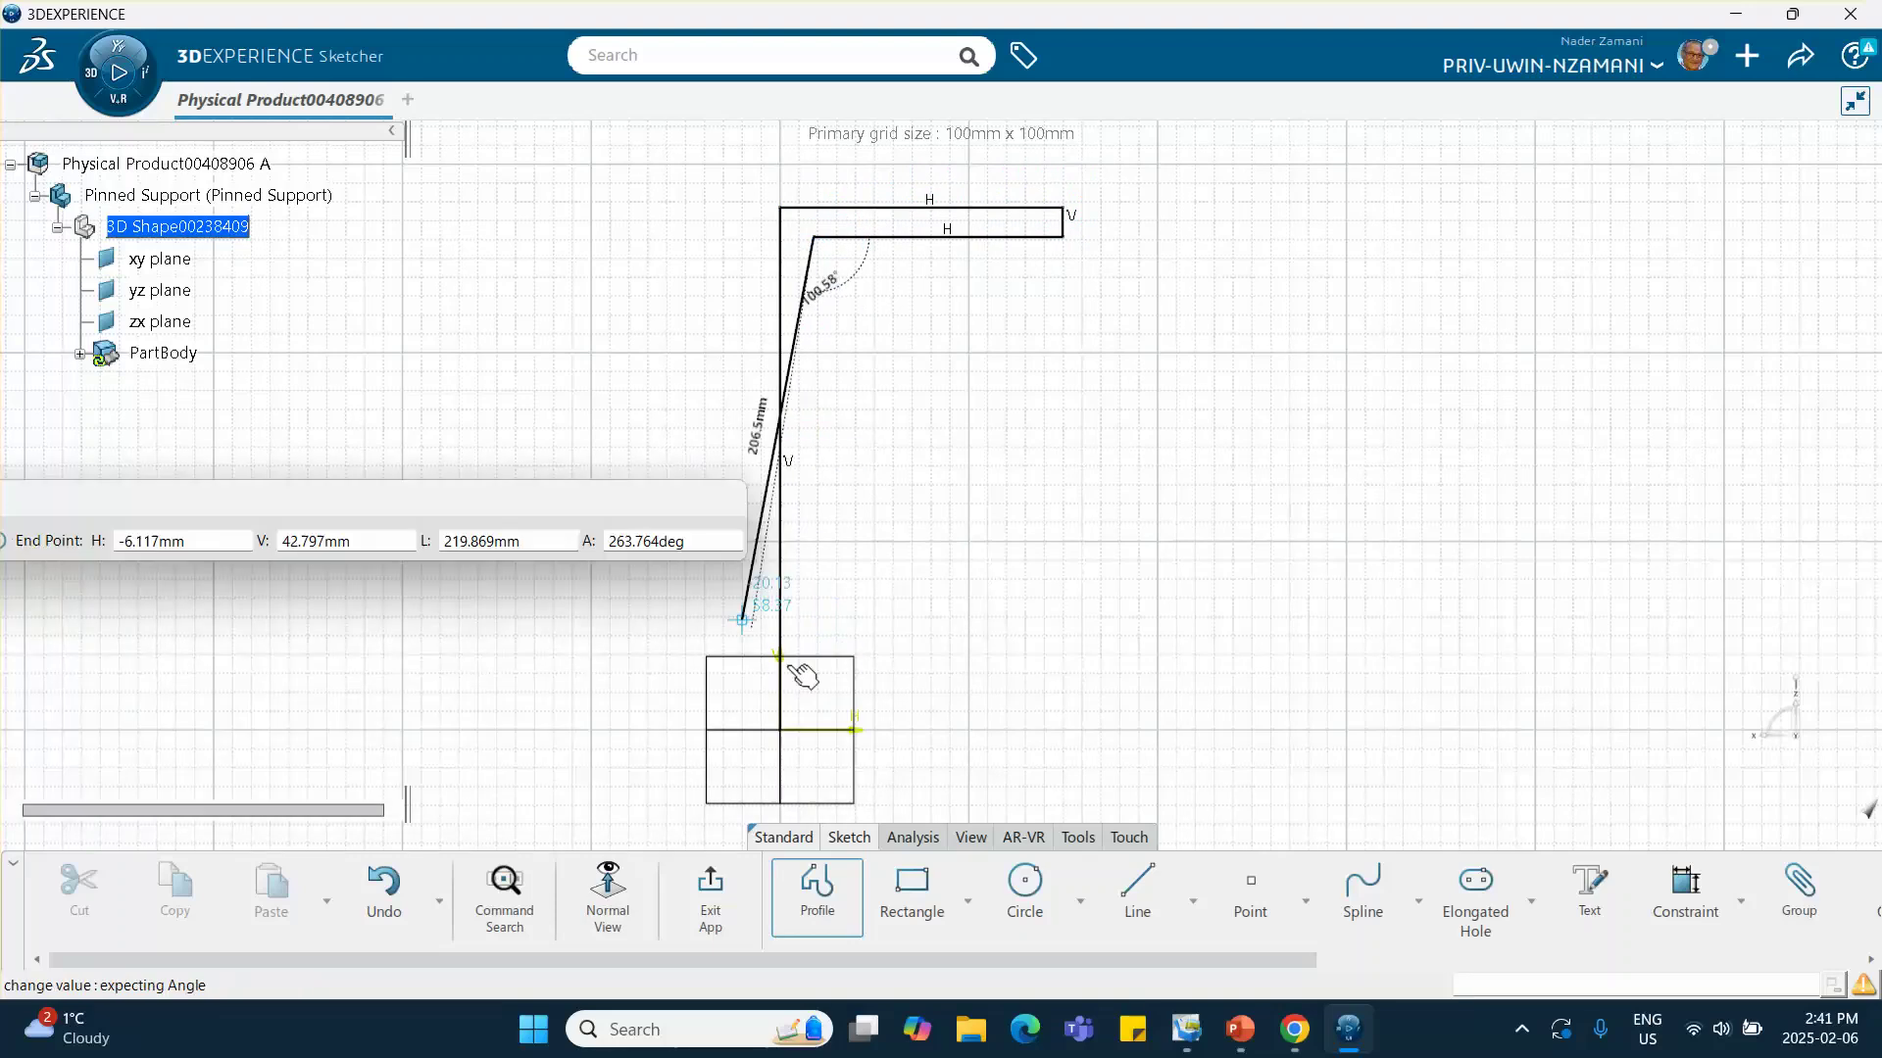
pyautogui.click(814, 730)
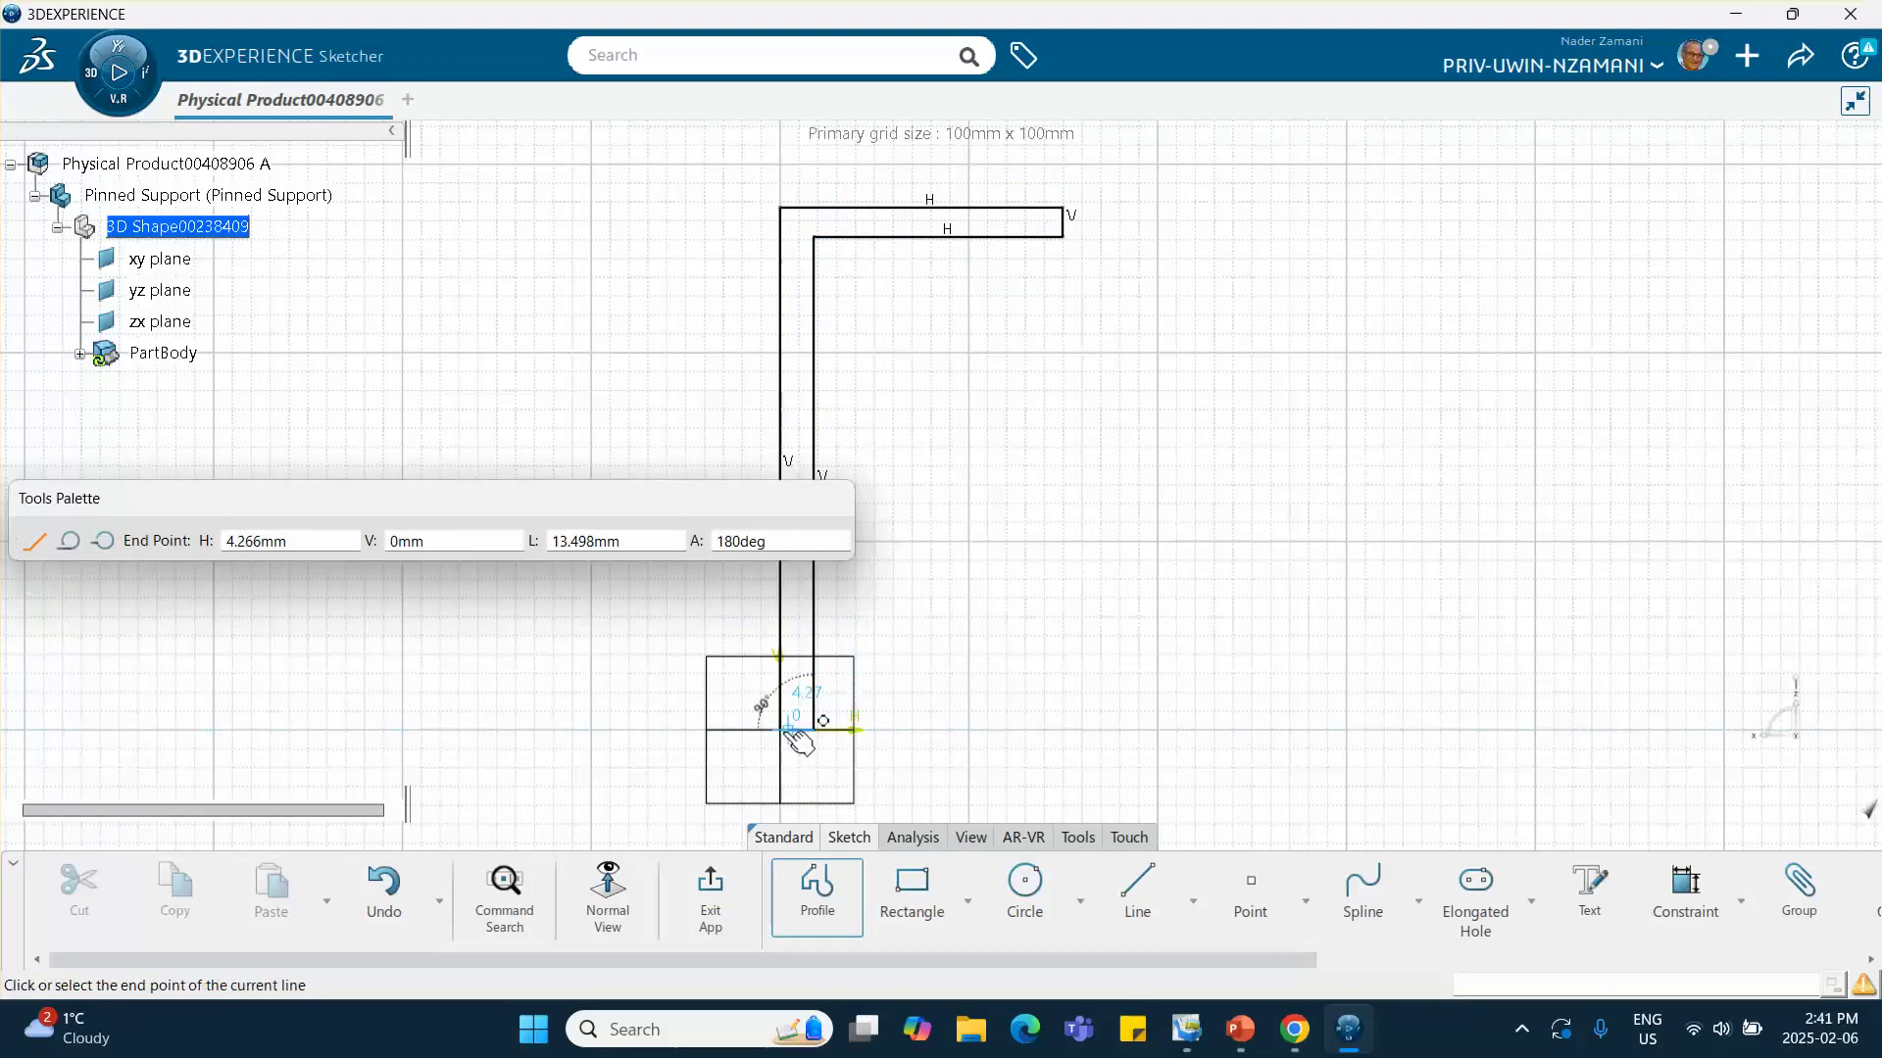
pyautogui.click(794, 730)
pyautogui.click(1099, 722)
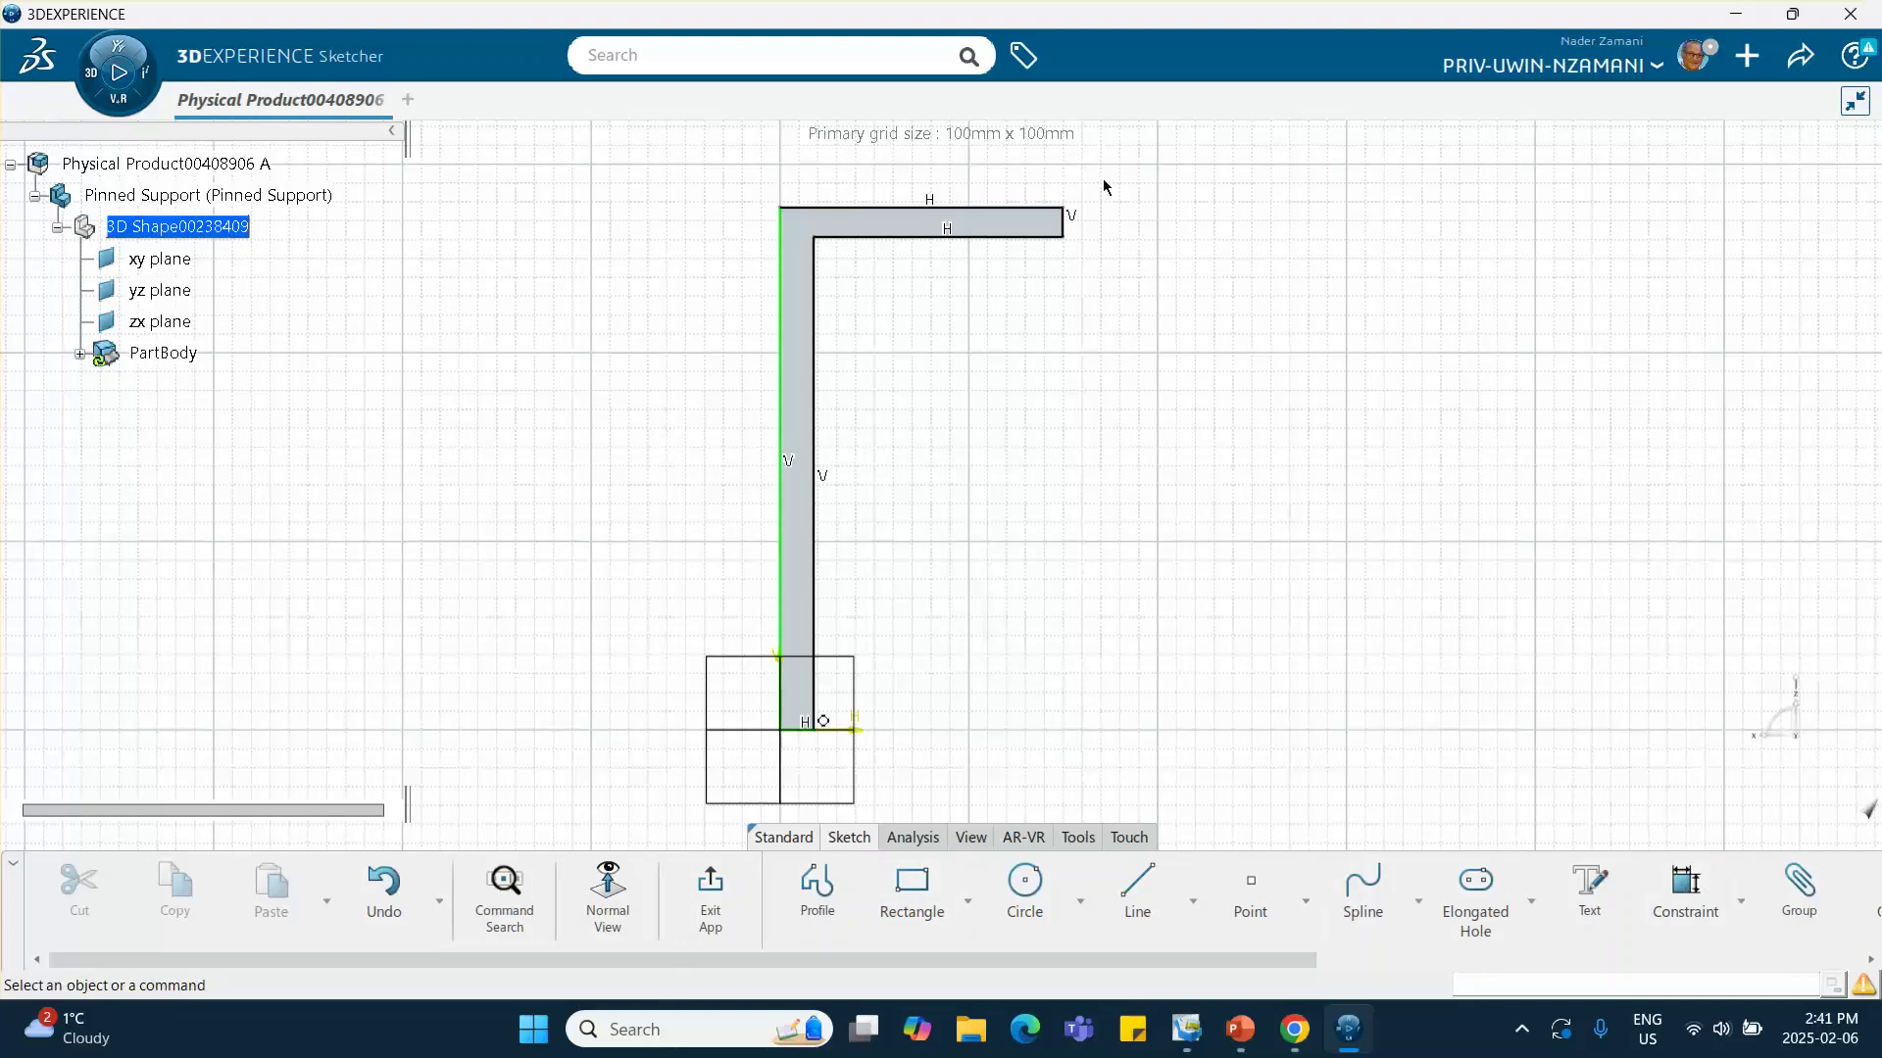
# Dimension the short end edge of the horizontal arm as 5 mm without scaling the rest of the sketch
pyautogui.click(1066, 225)
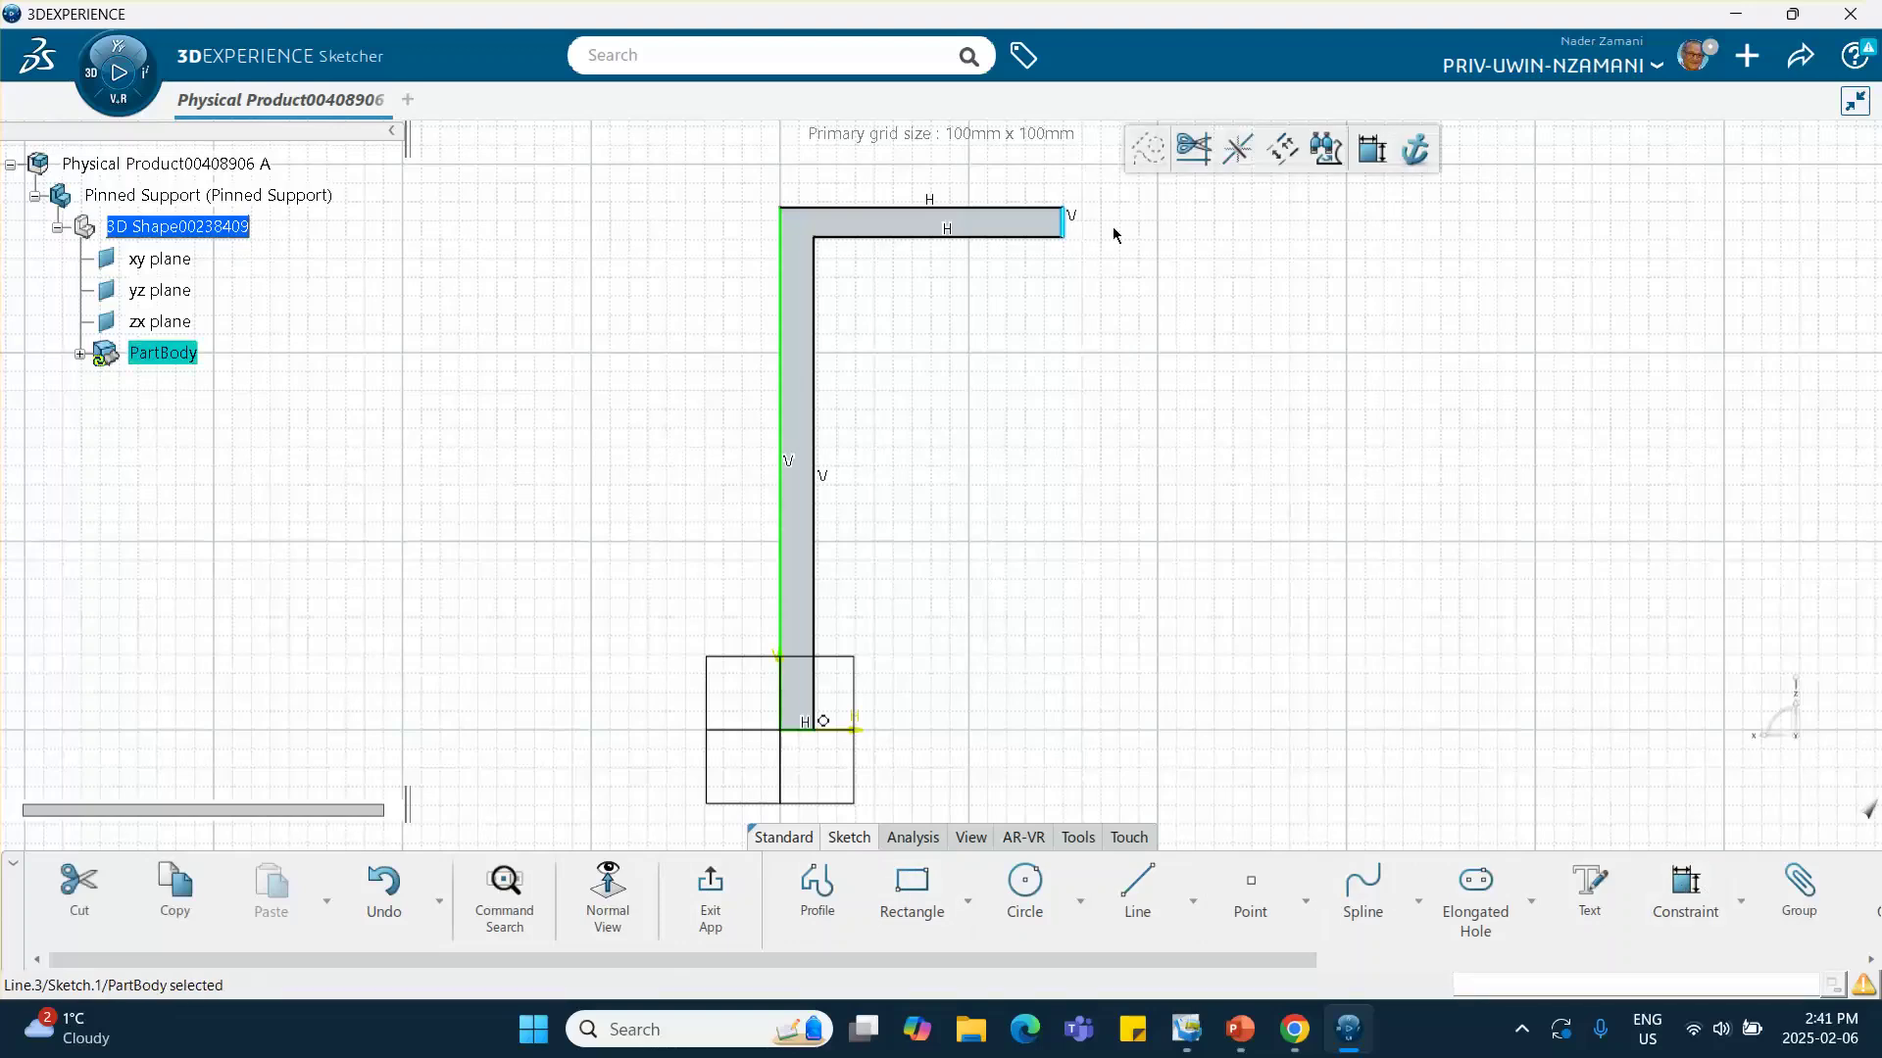
pyautogui.click(1371, 149)
pyautogui.click(1179, 231)
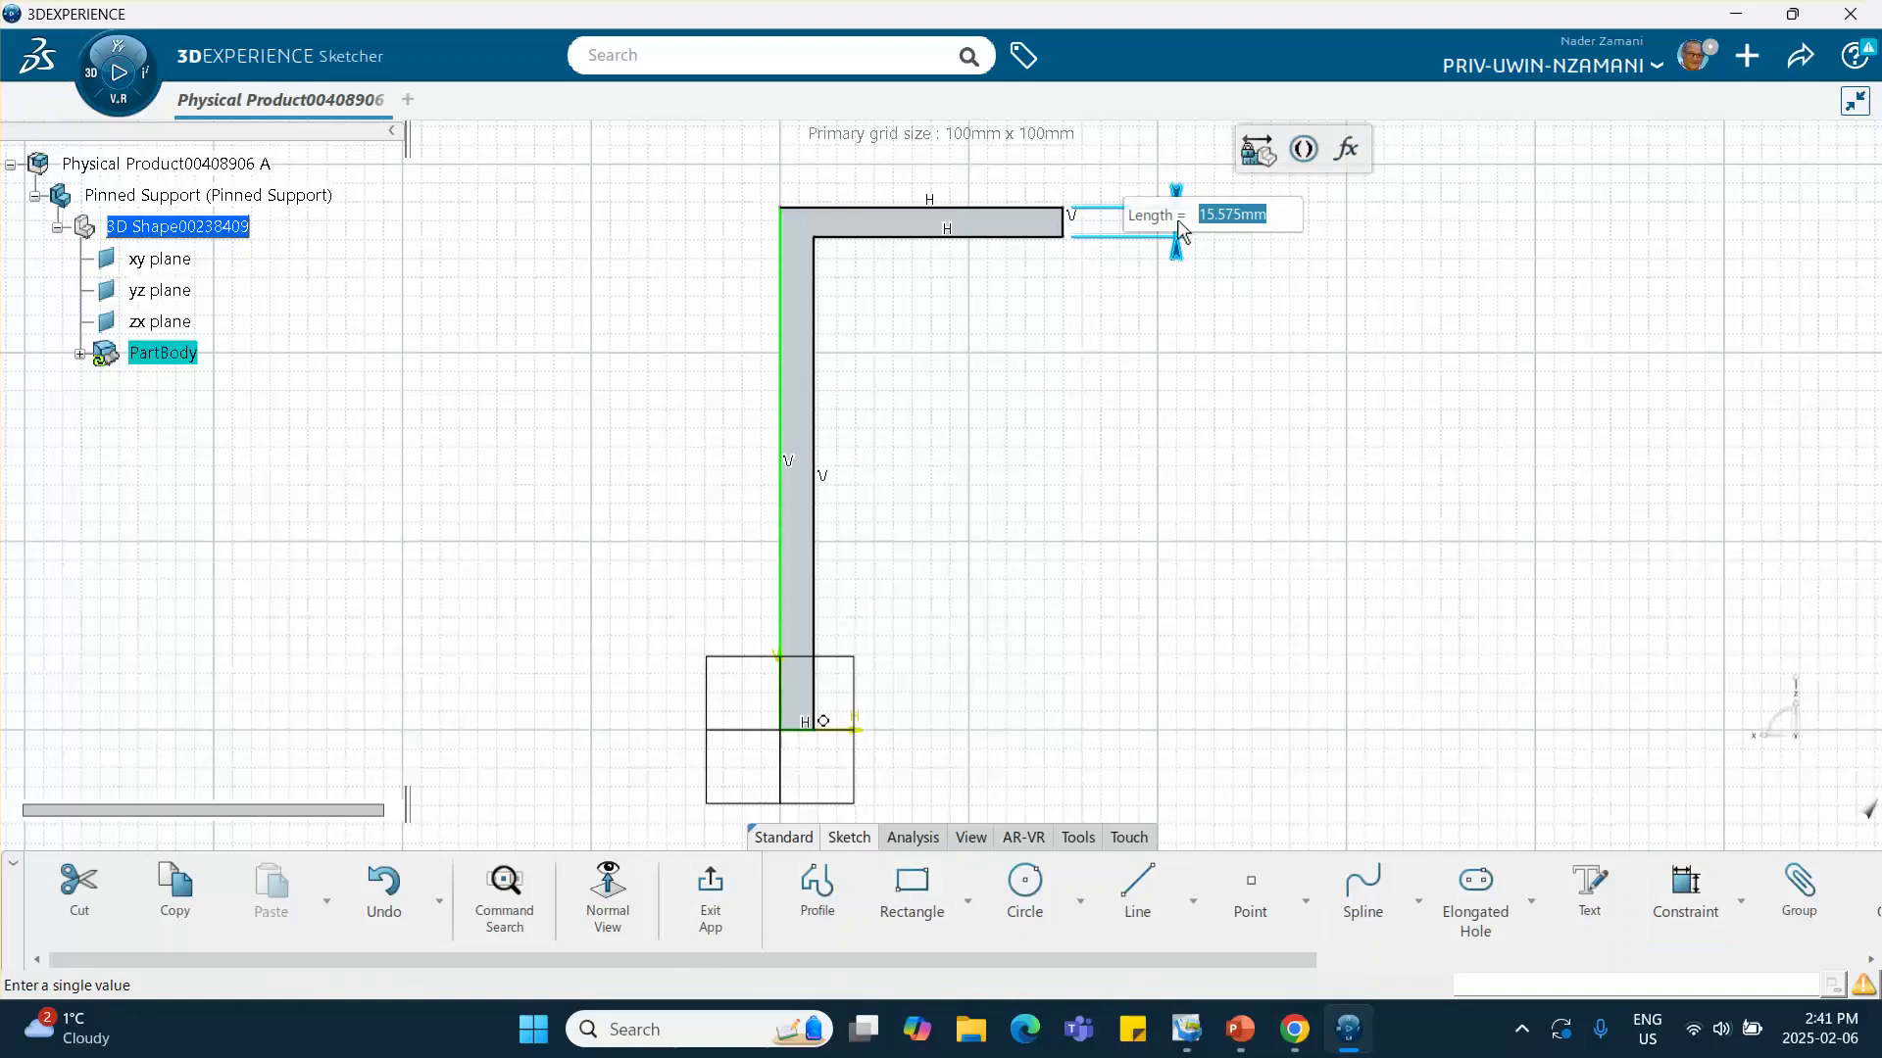
pyautogui.write('5')
pyautogui.press('Return')
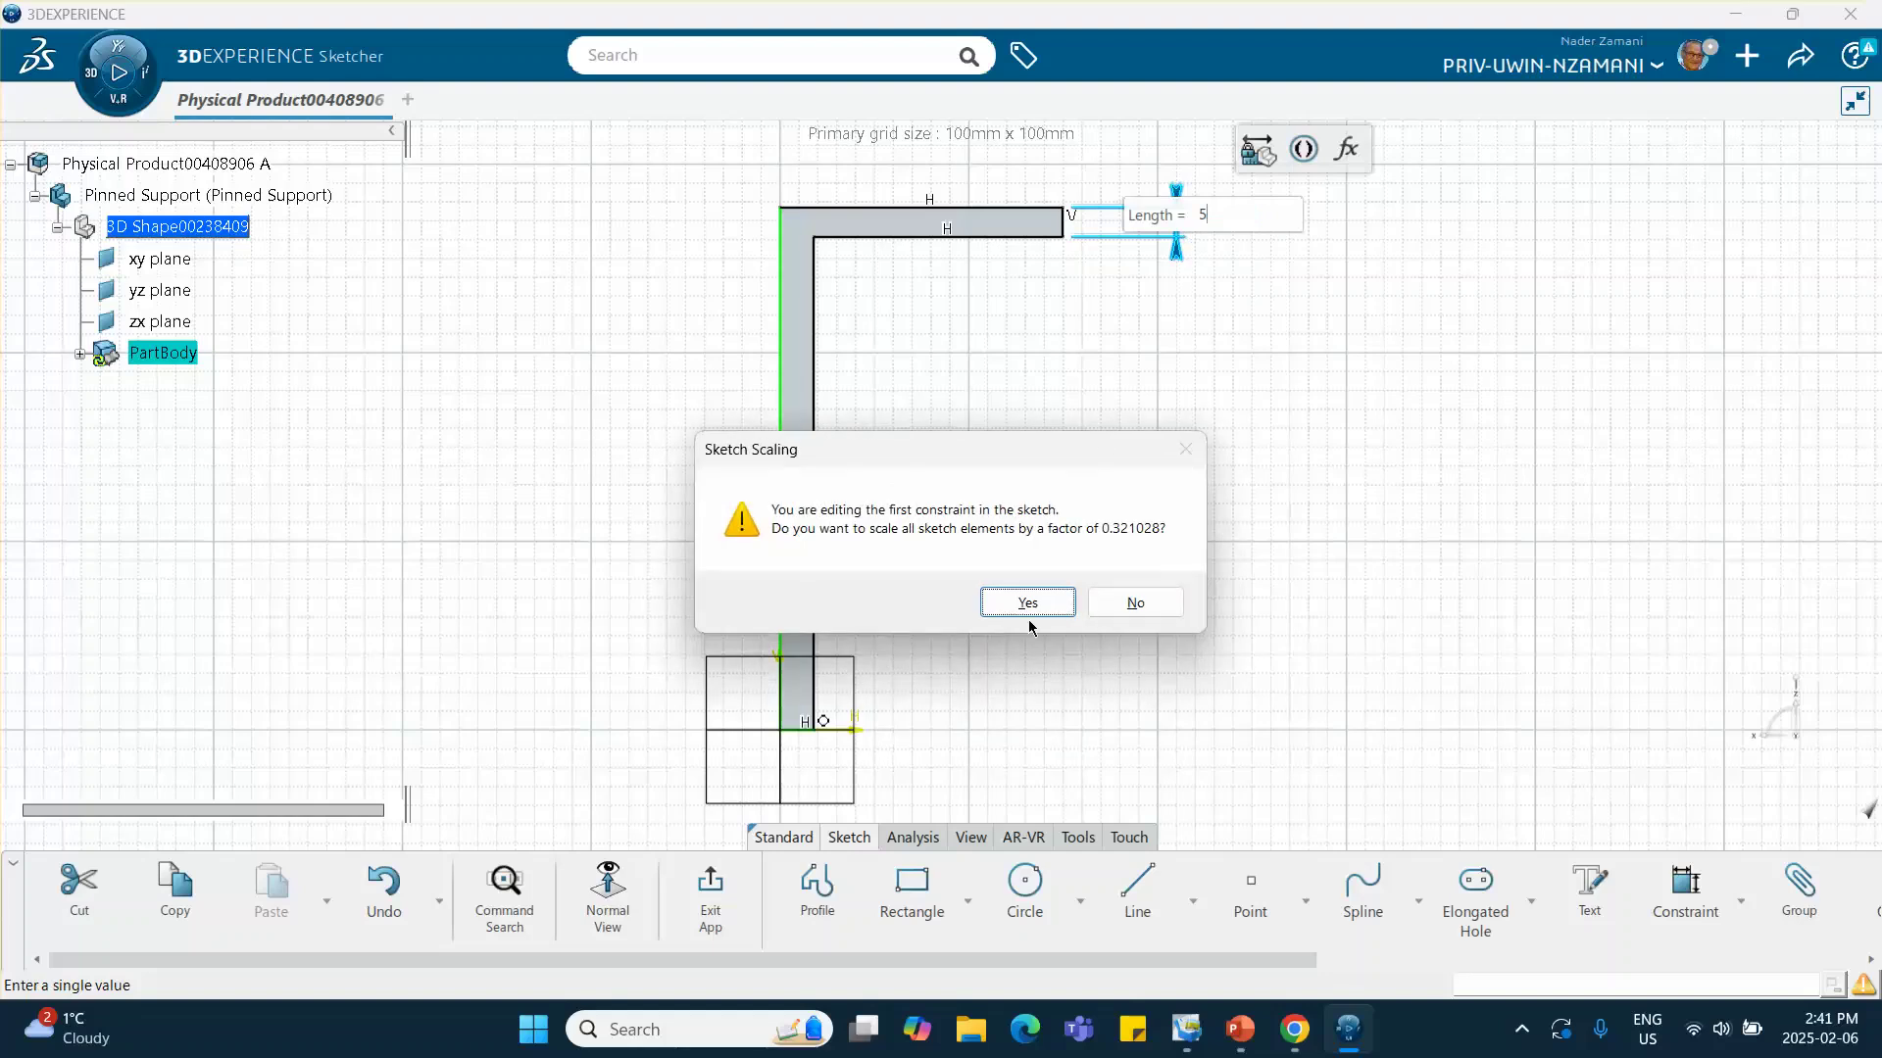
pyautogui.click(1134, 602)
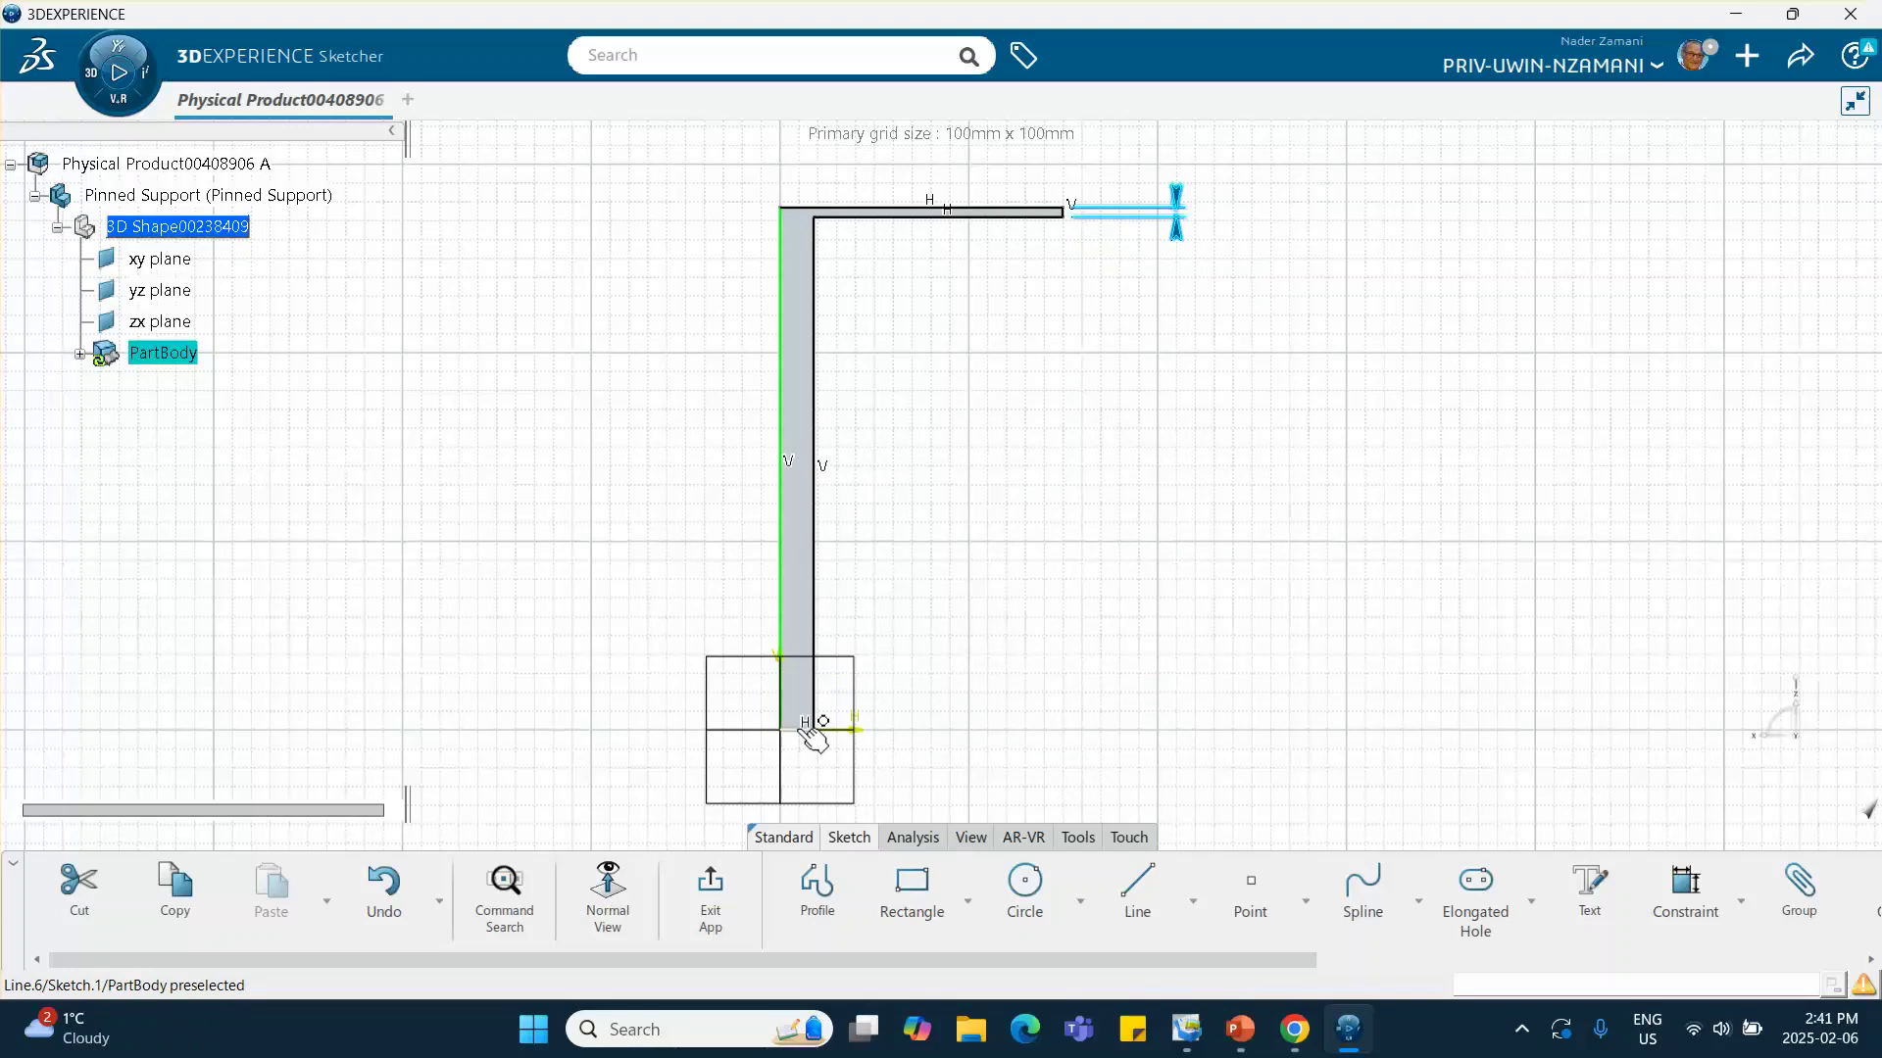
# Dimension the bottom edge of the vertical post as 5 mm
pyautogui.click(1684, 886)
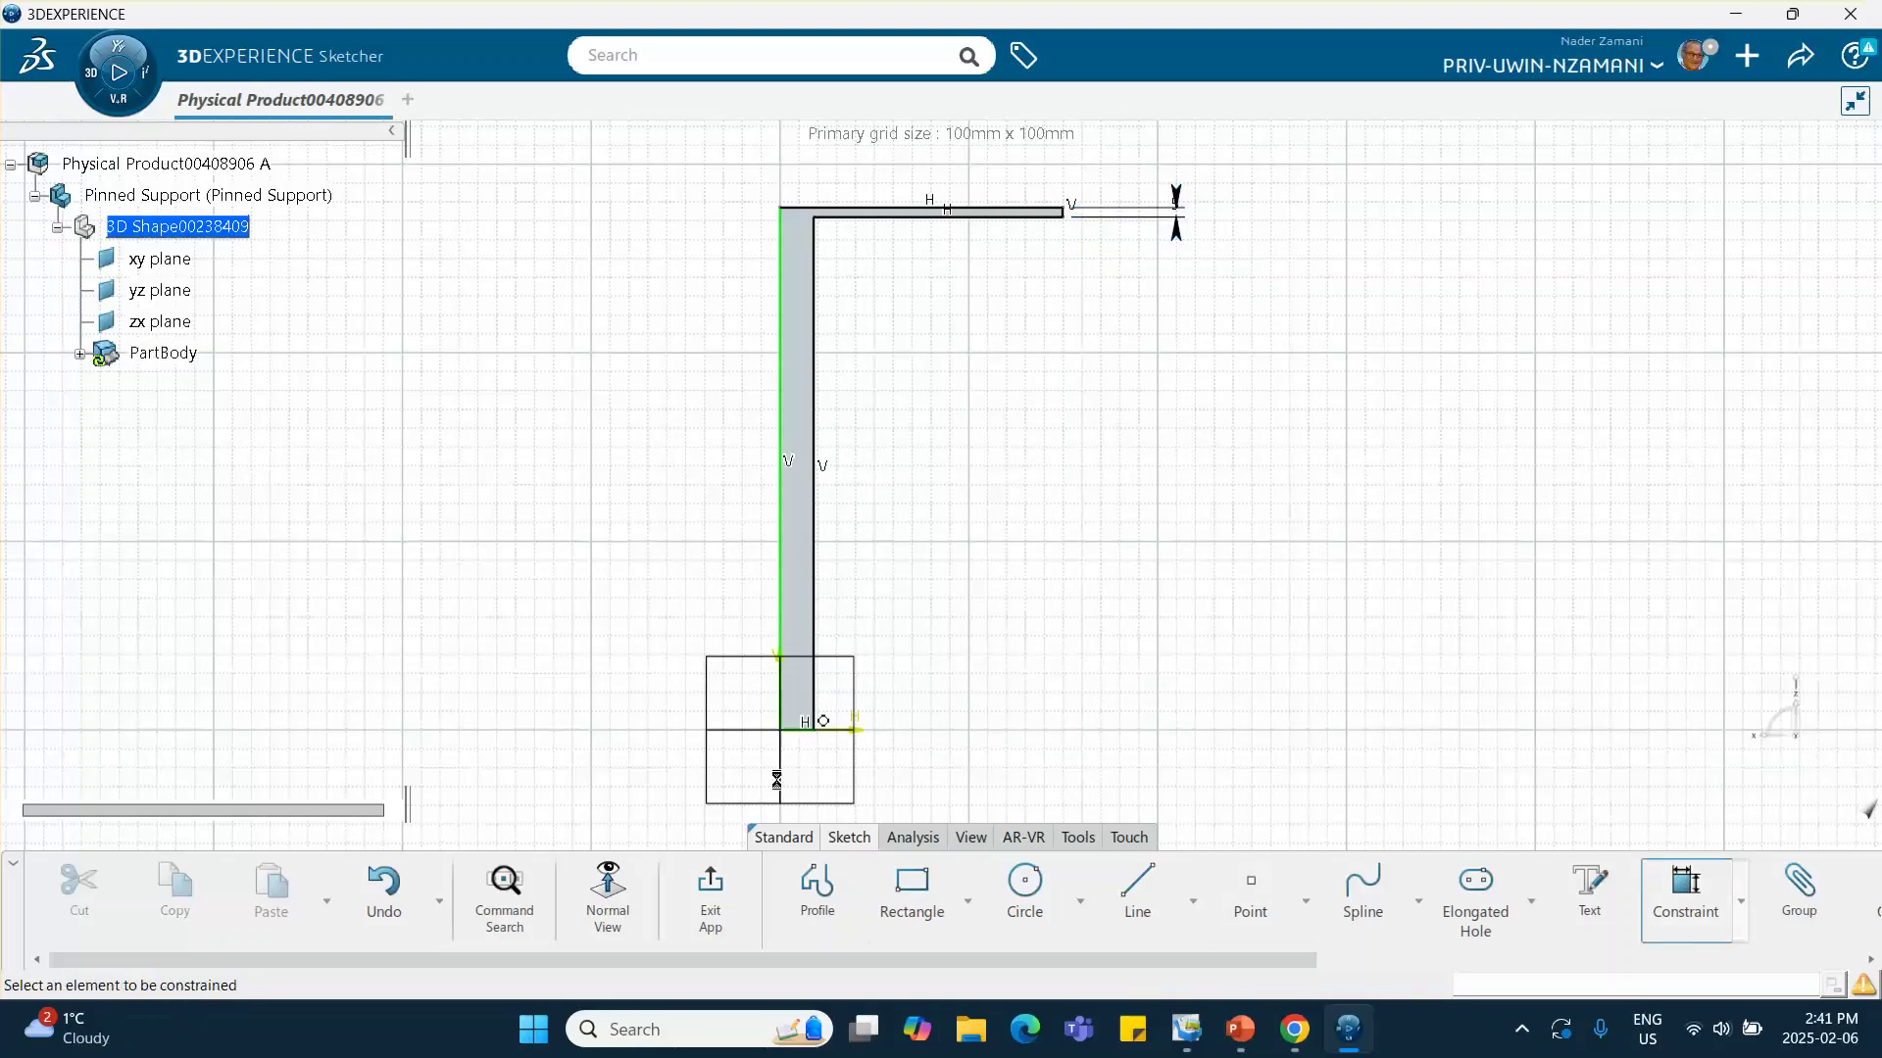
pyautogui.click(805, 731)
pyautogui.click(800, 770)
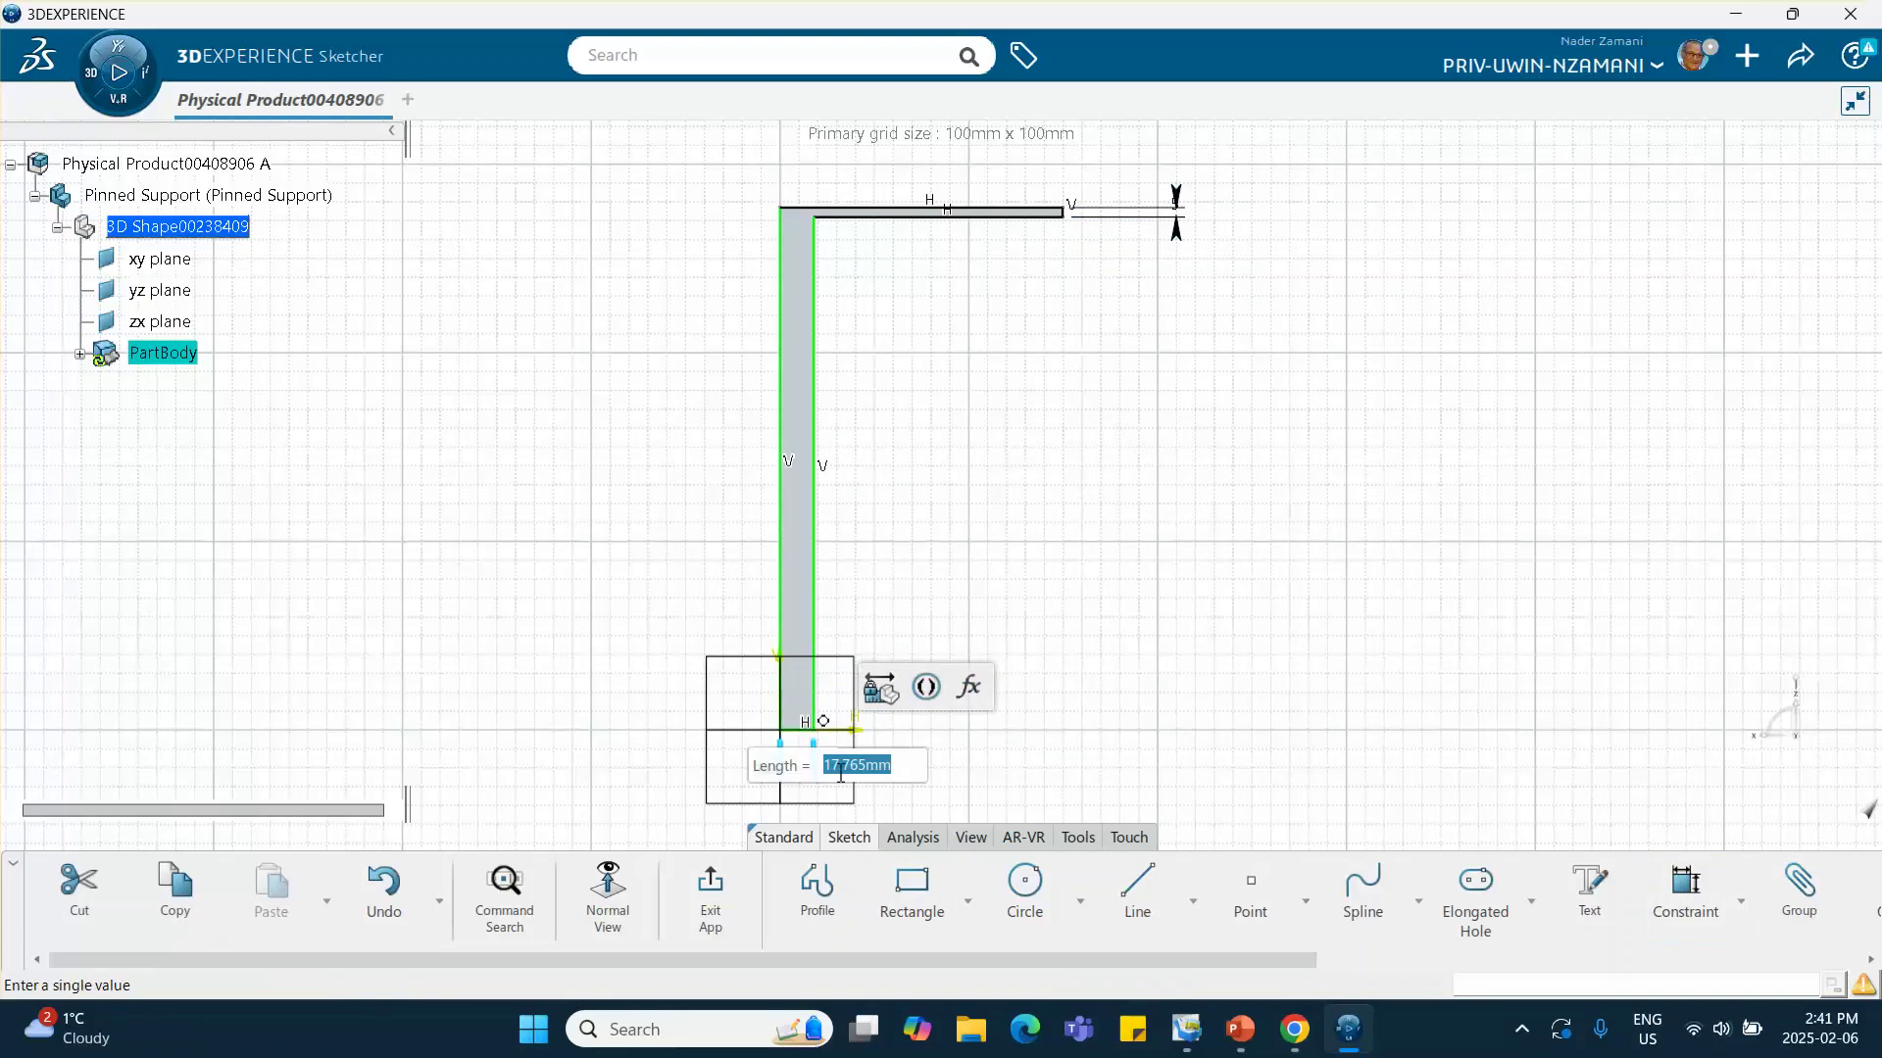
pyautogui.write('5')
pyautogui.press('Return')
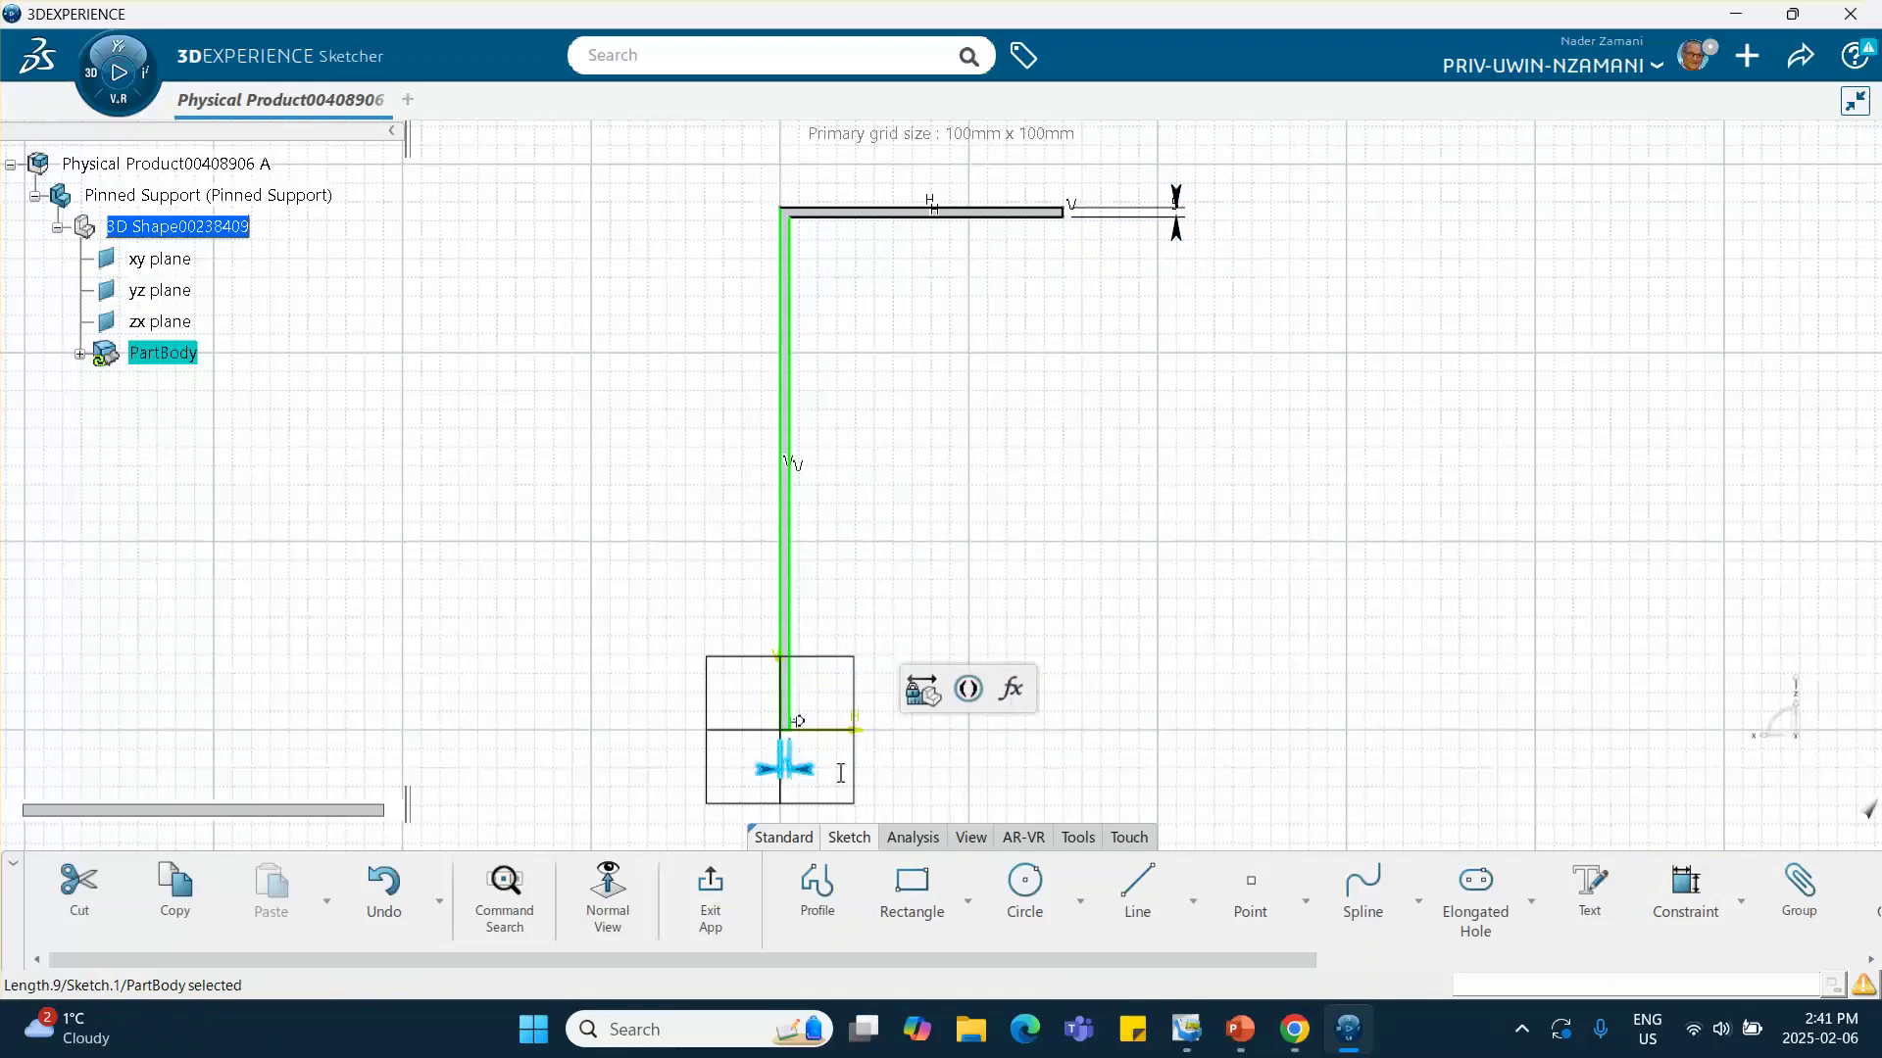
pyautogui.click(1003, 569)
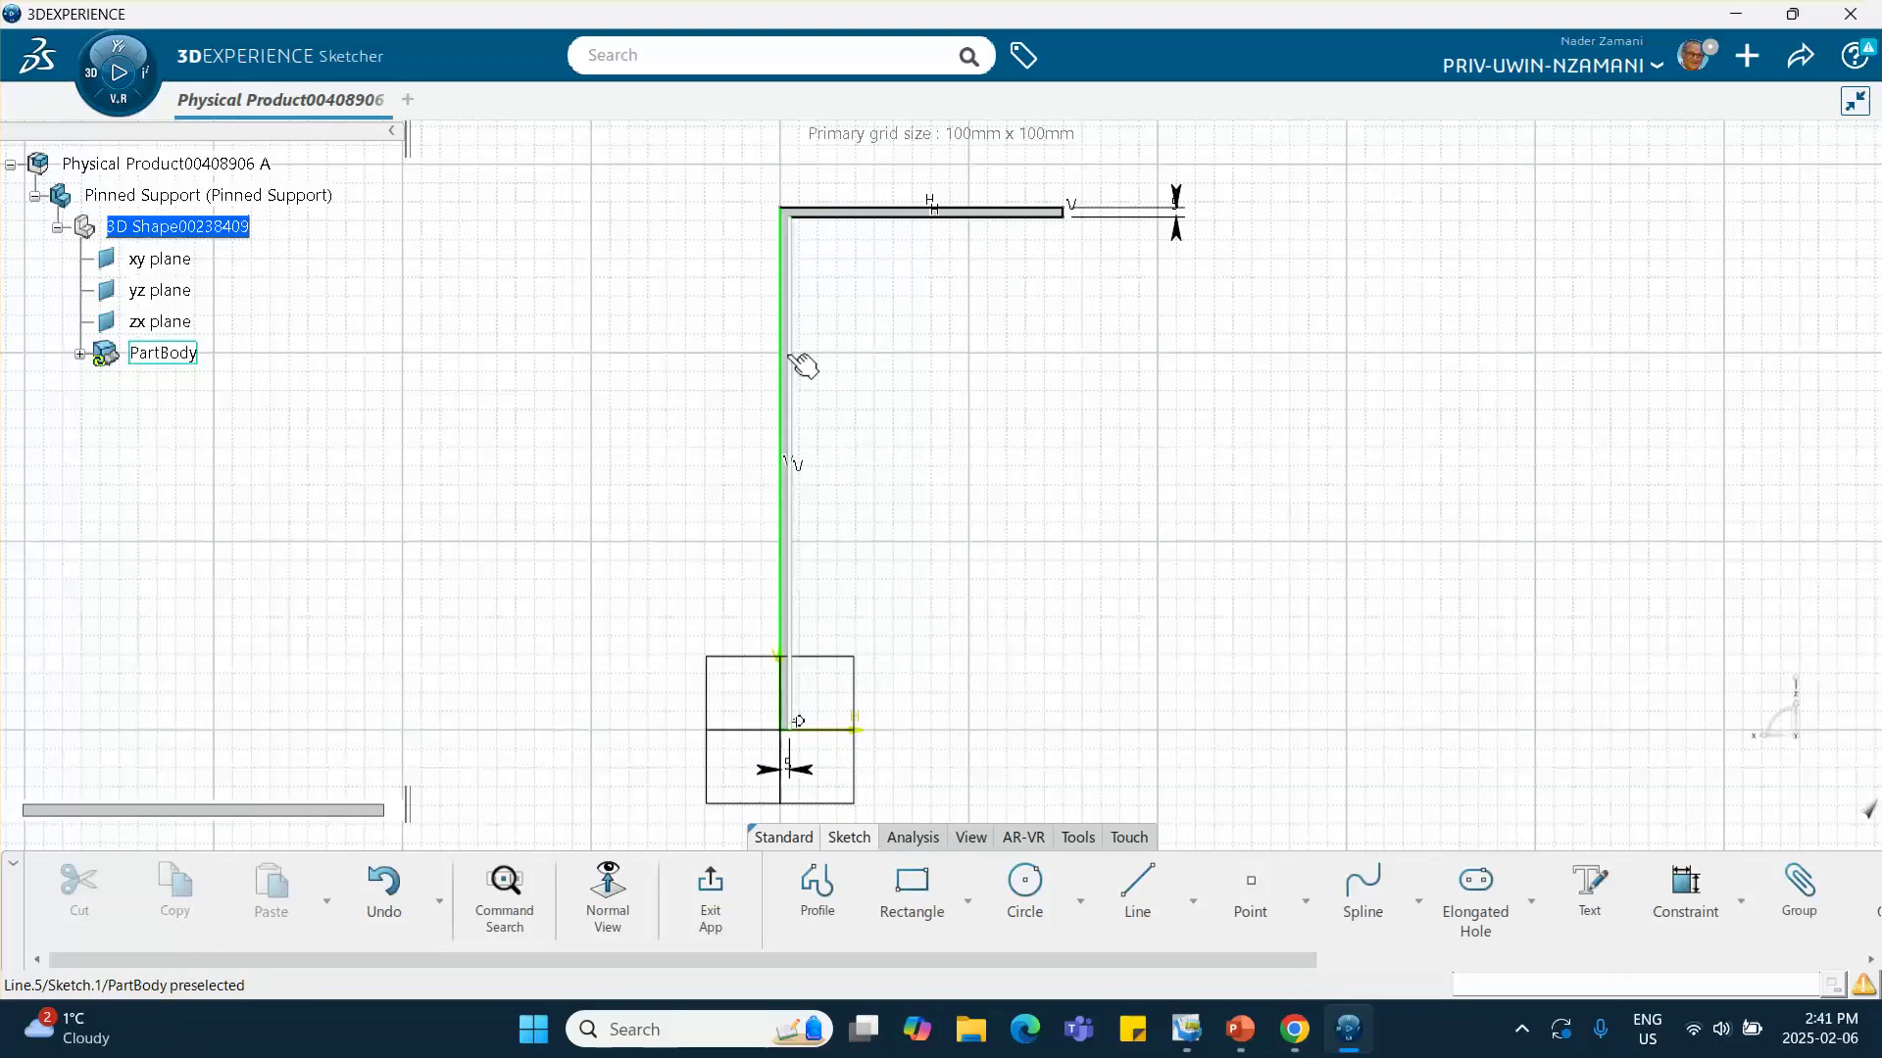
# Dimension the inner vertical edge of the post as 100 mm
pyautogui.click(1683, 889)
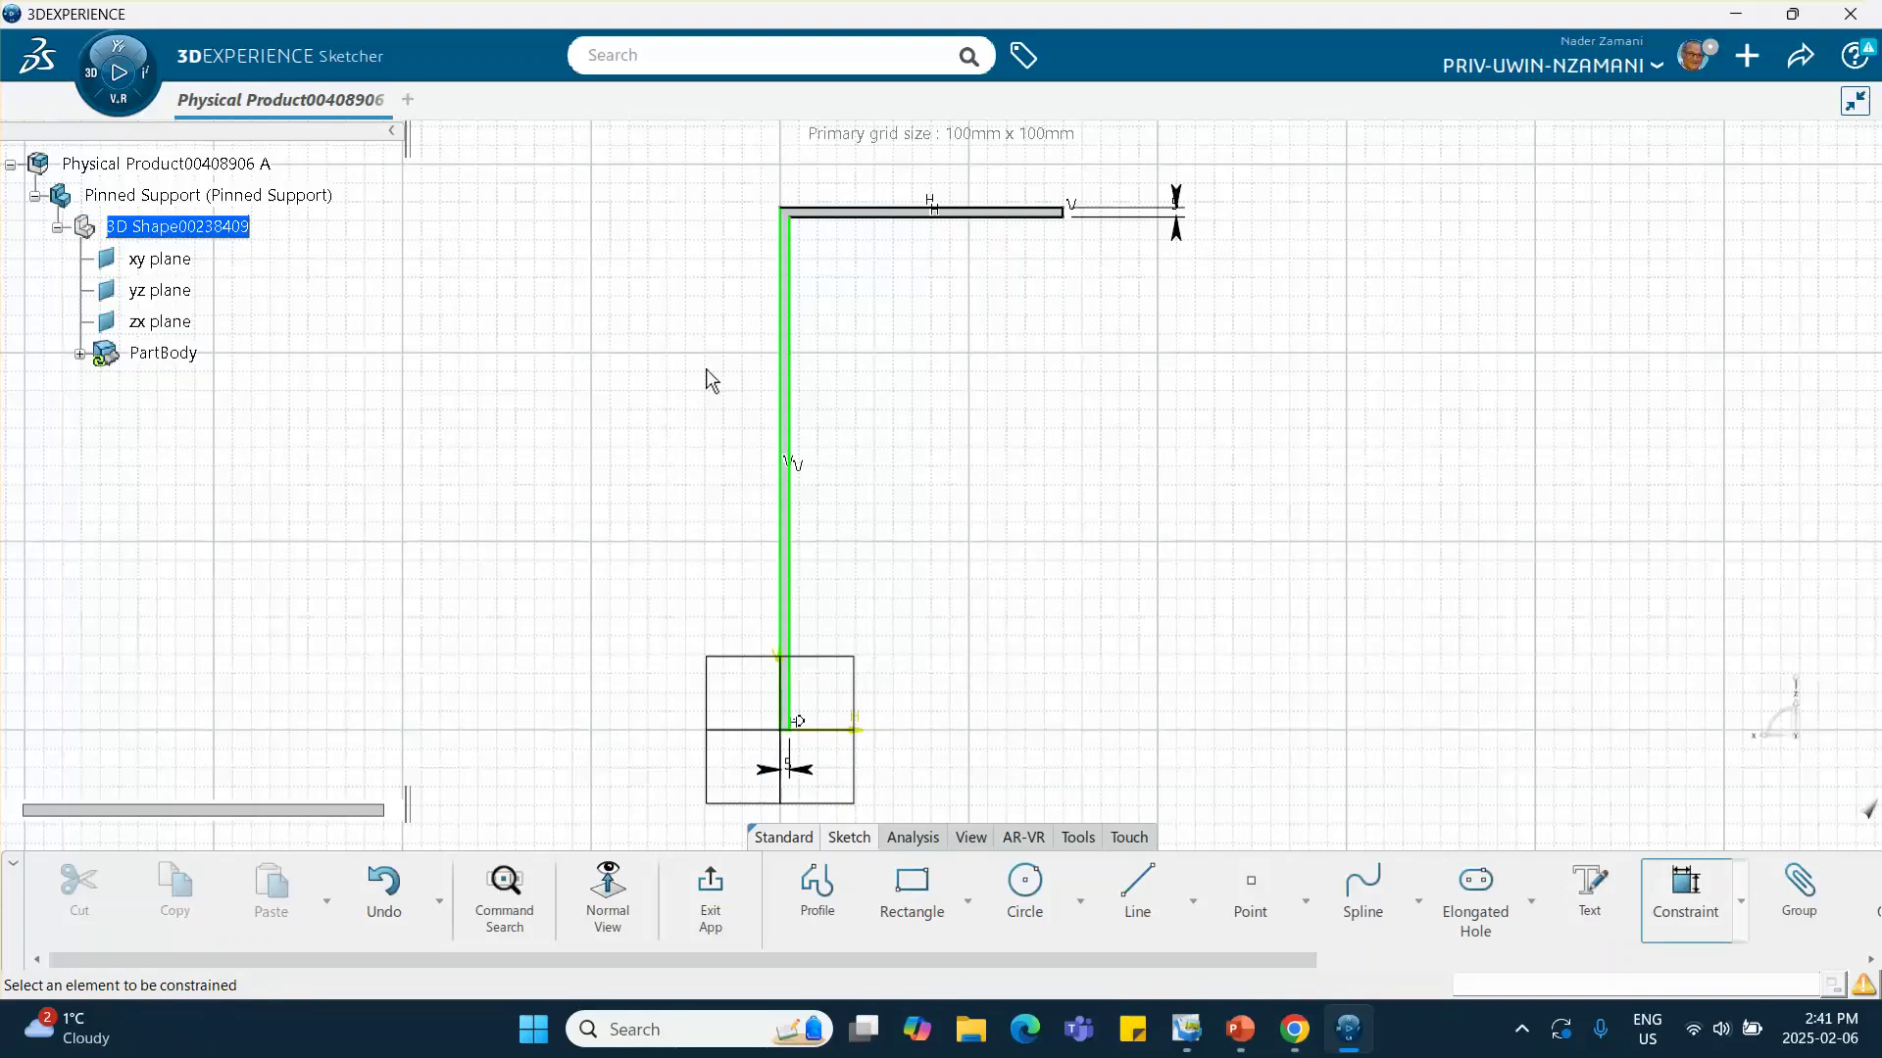
pyautogui.click(804, 424)
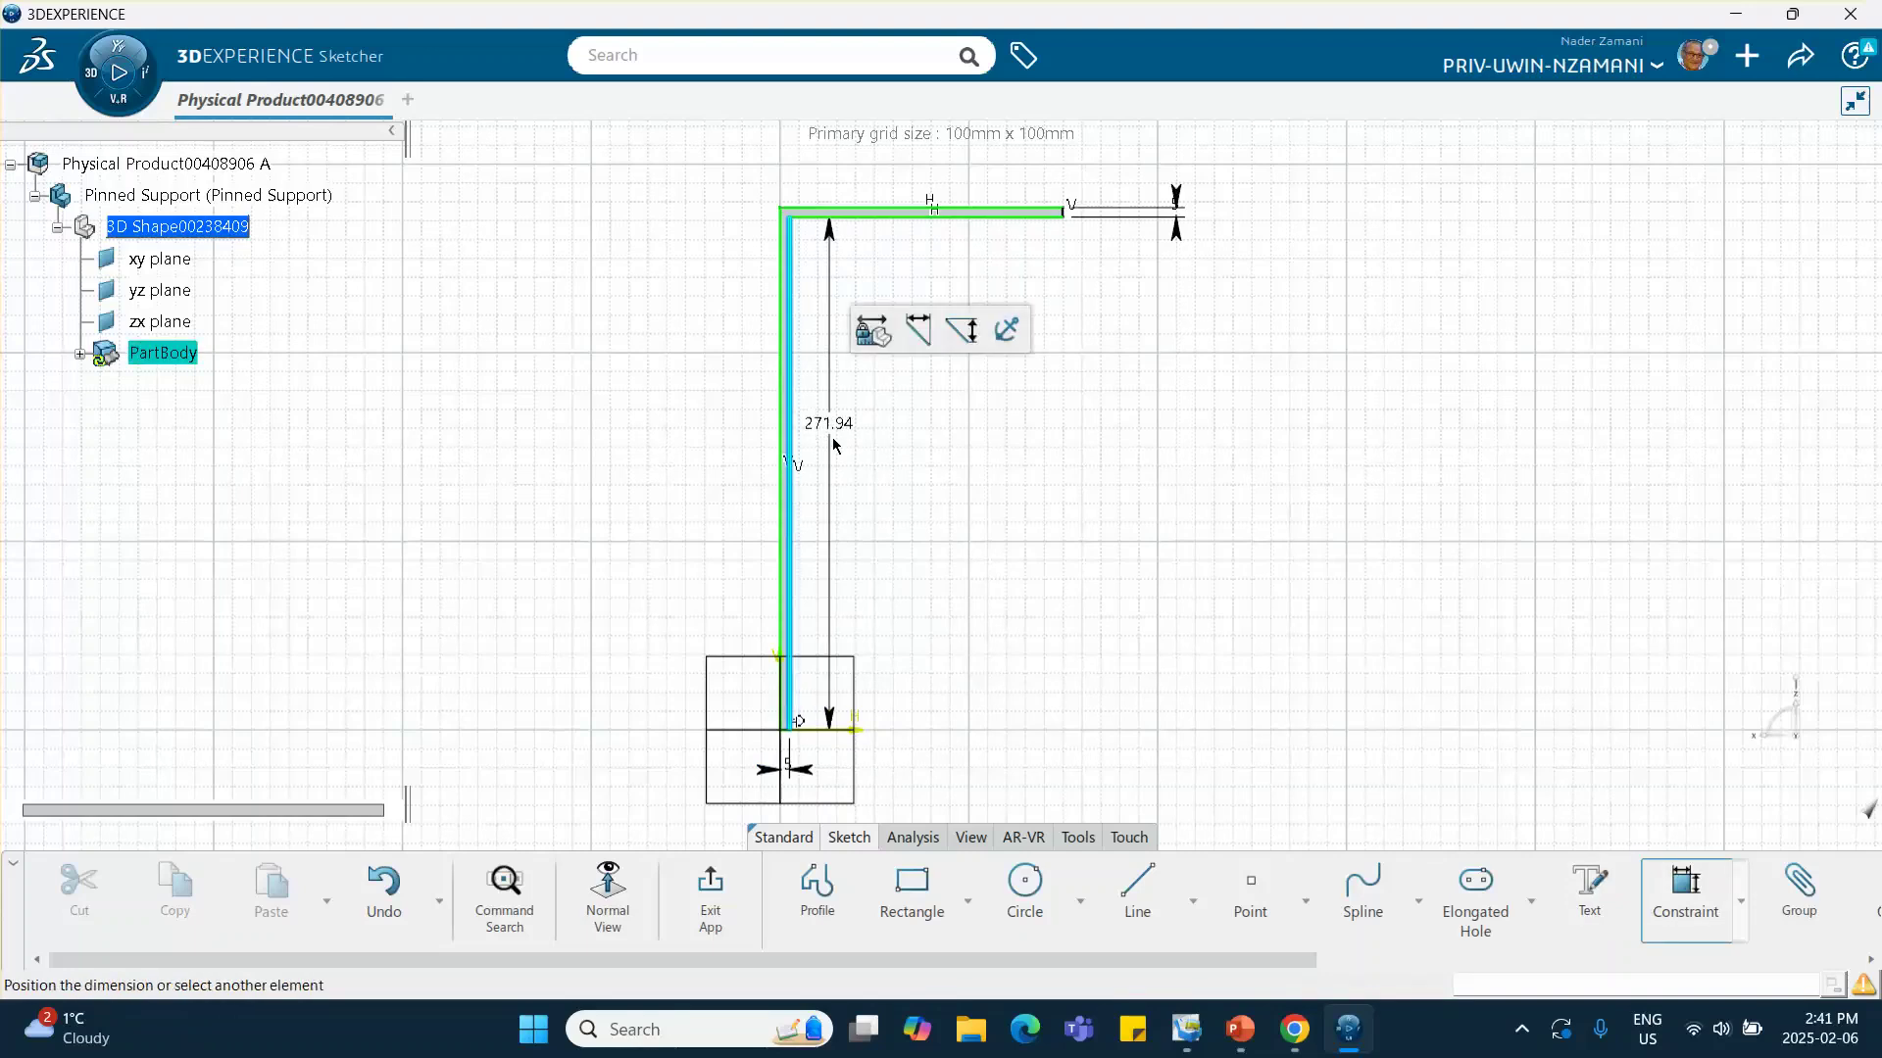
pyautogui.click(860, 457)
pyautogui.write('1')
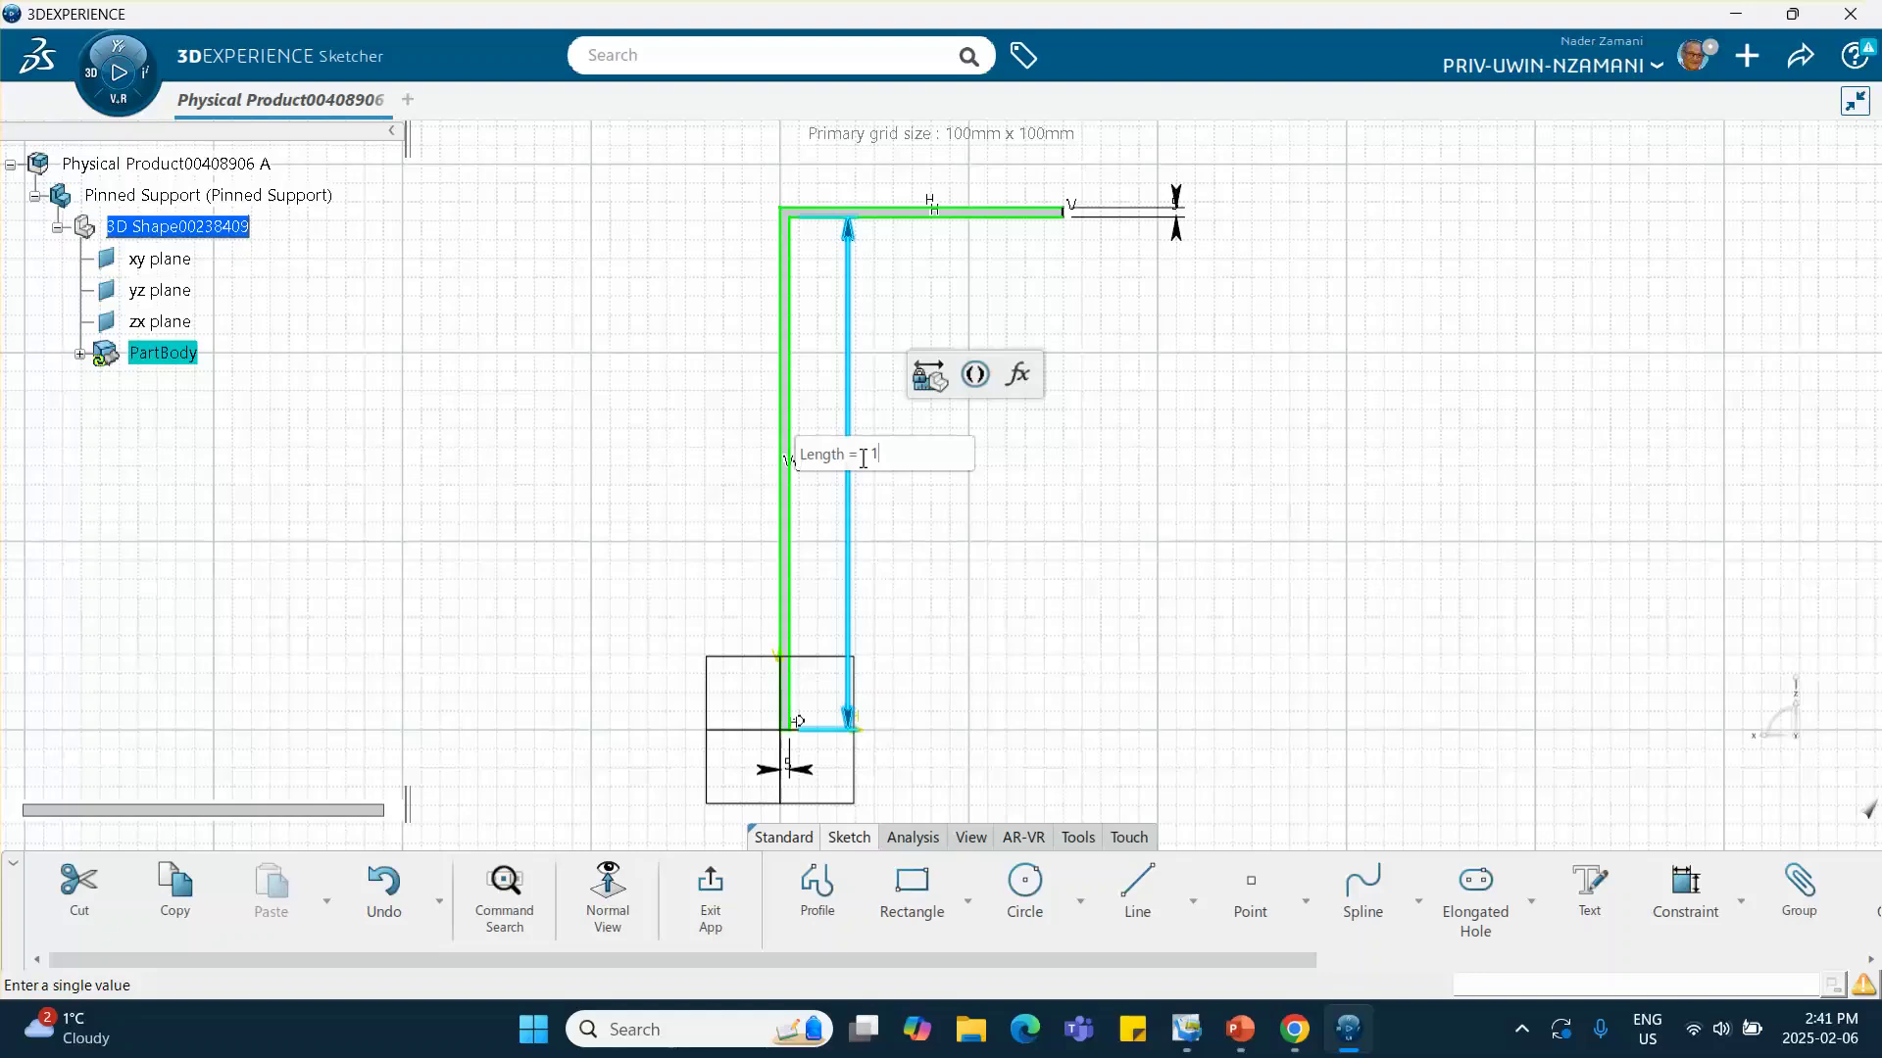
pyautogui.write('00')
pyautogui.press('Return')
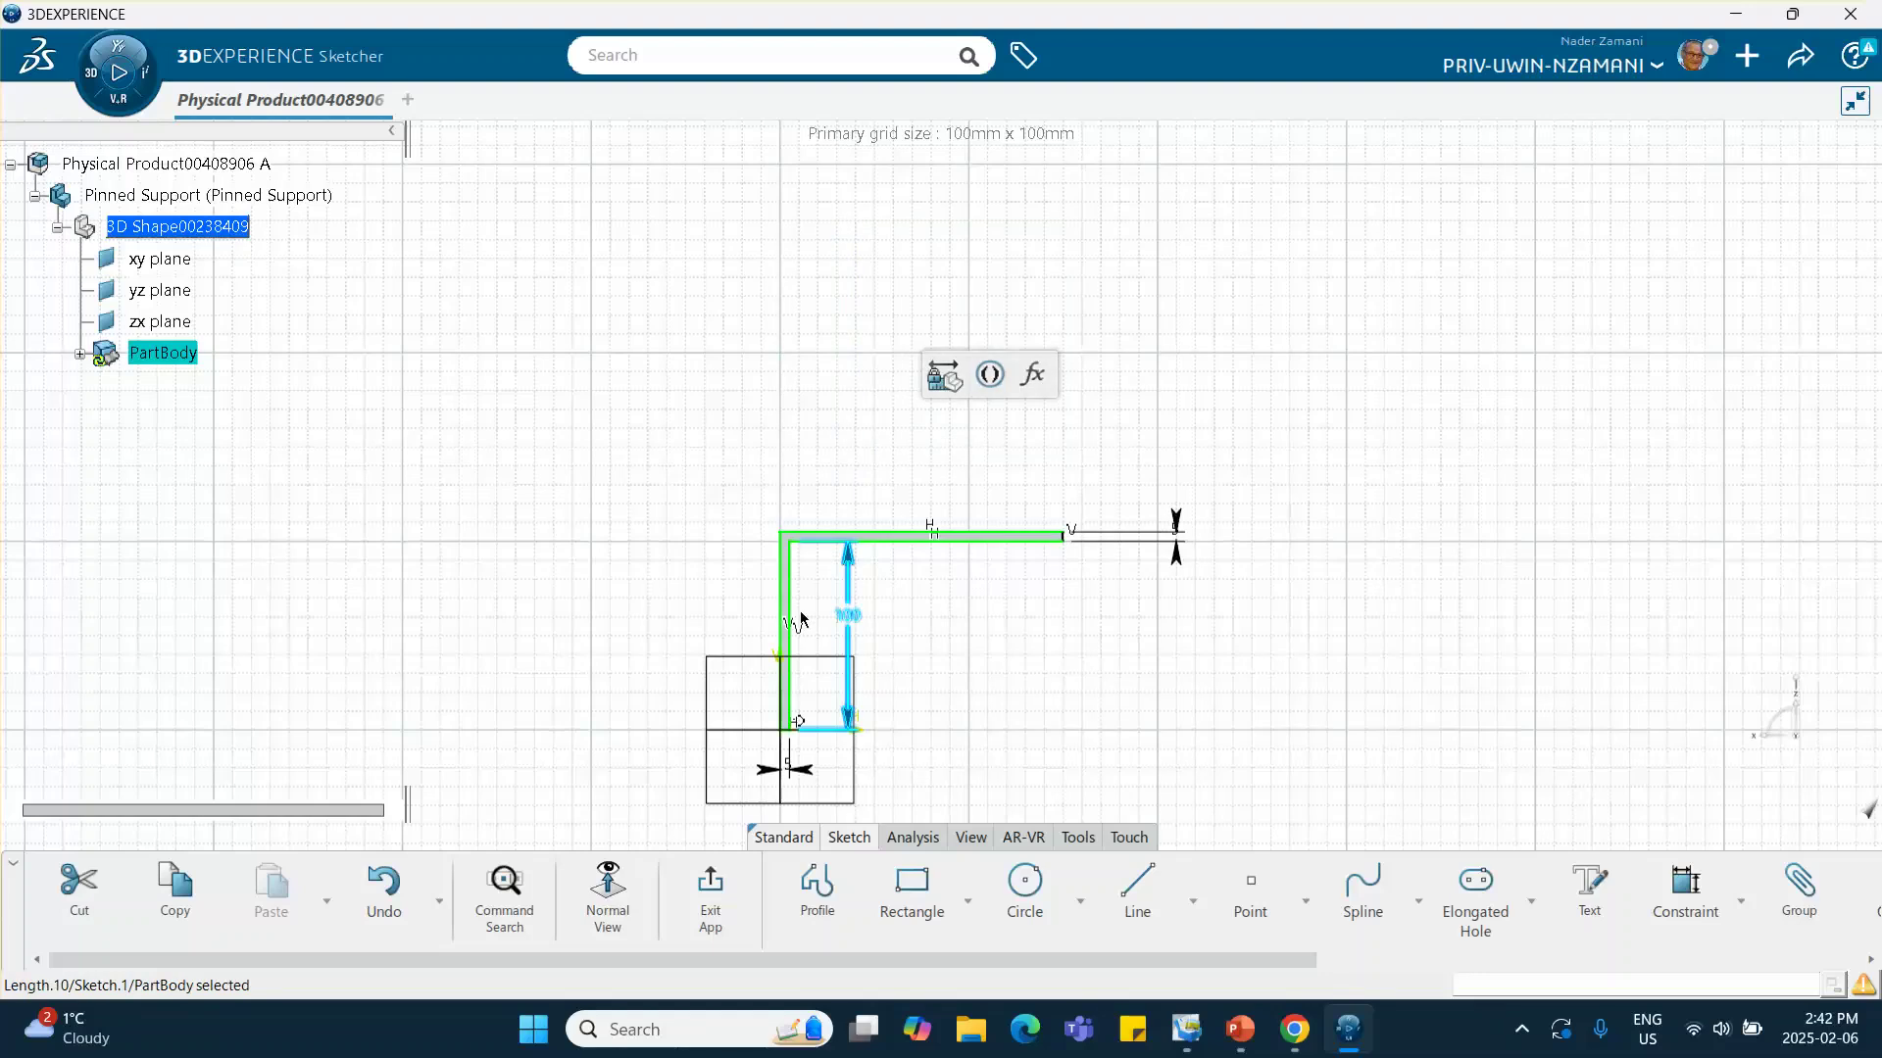
# Dimension the lower horizontal edge of the arm as 40 mm
pyautogui.moveTo(700, 554); pyautogui.dragTo(688, 397, button='middle')
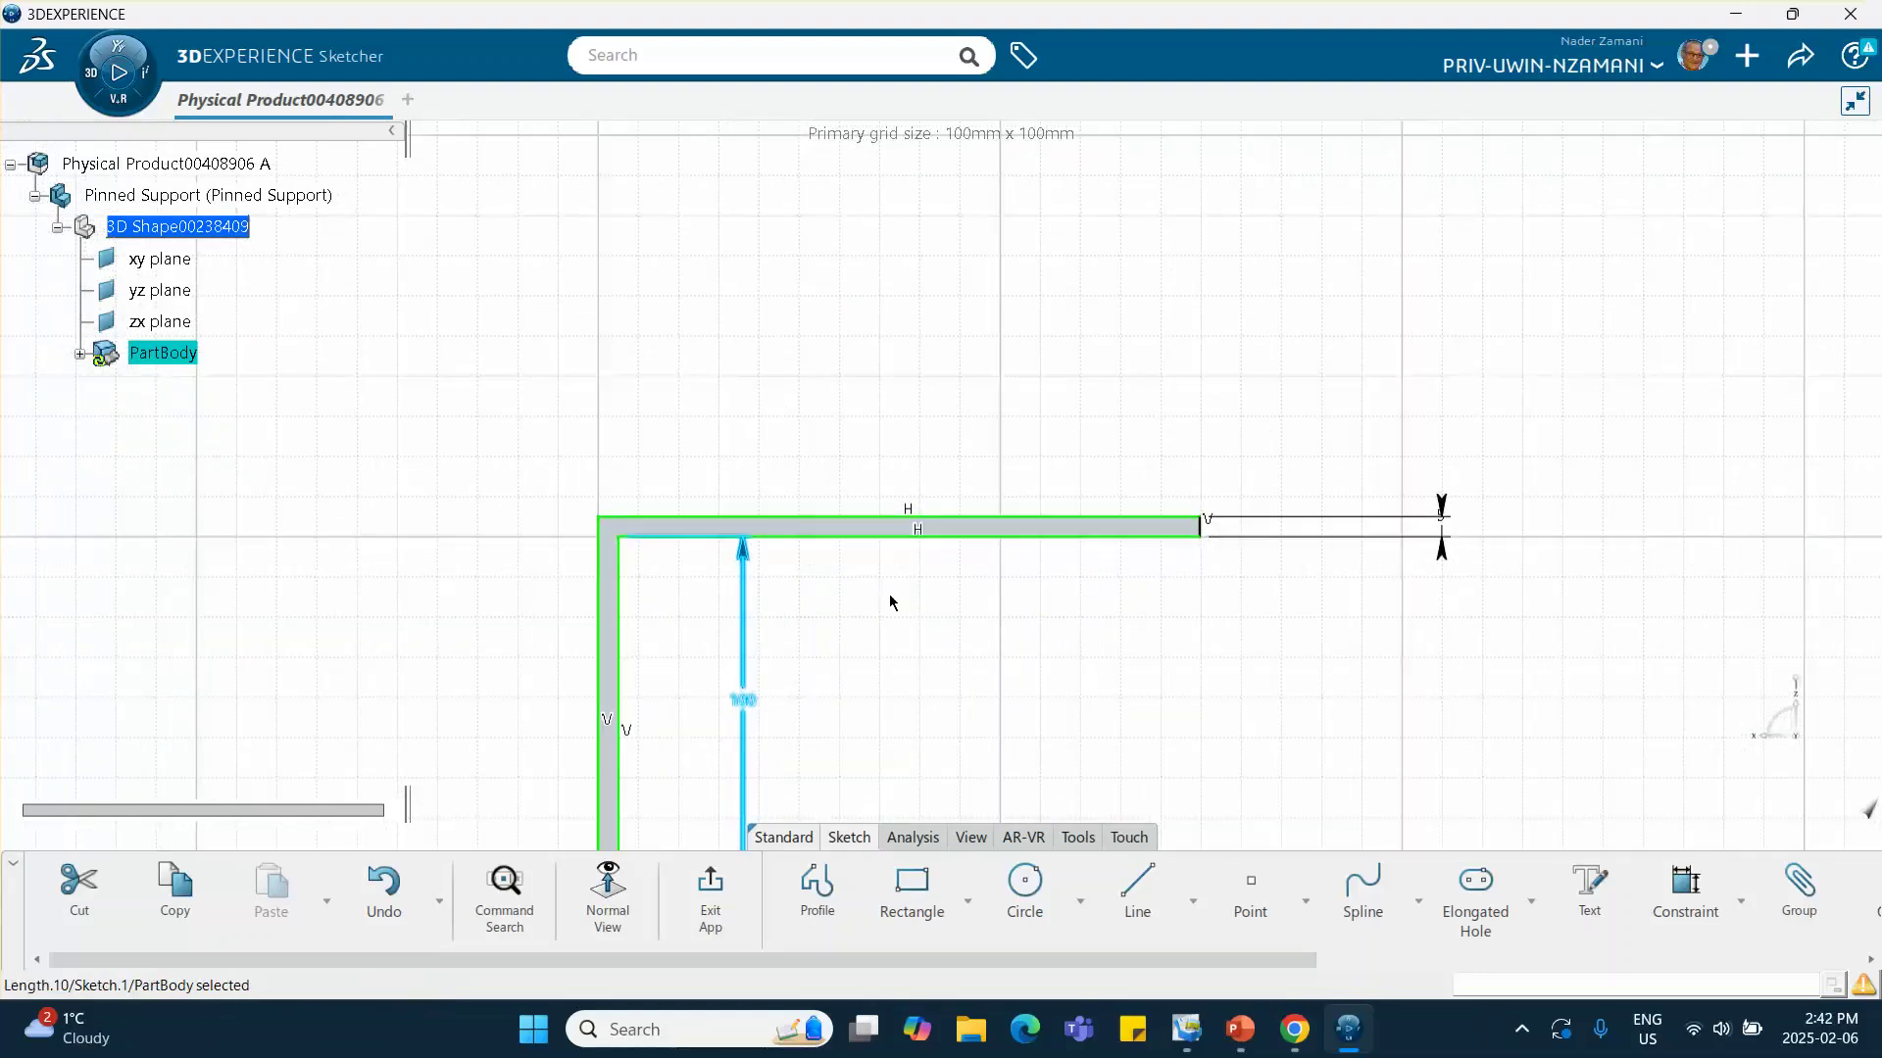
pyautogui.moveTo(904, 612); pyautogui.dragTo(840, 418, button='middle')
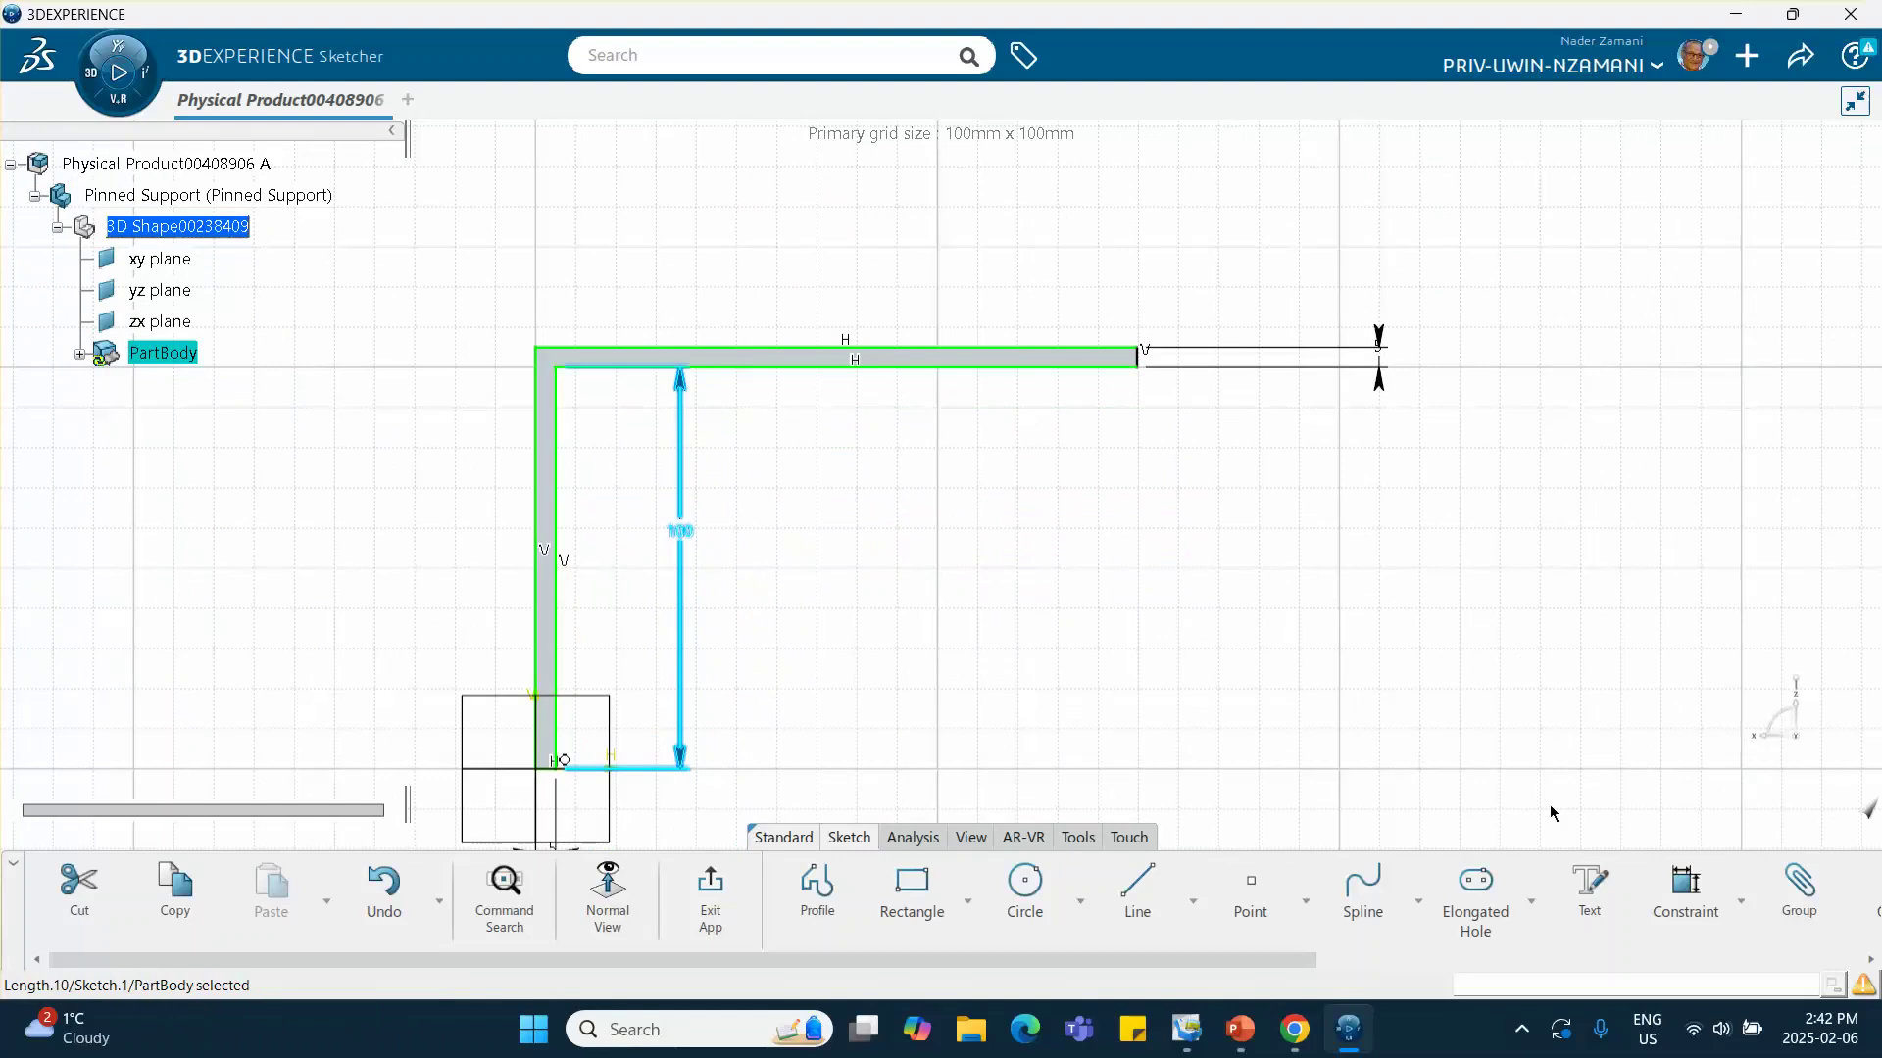
pyautogui.click(1686, 886)
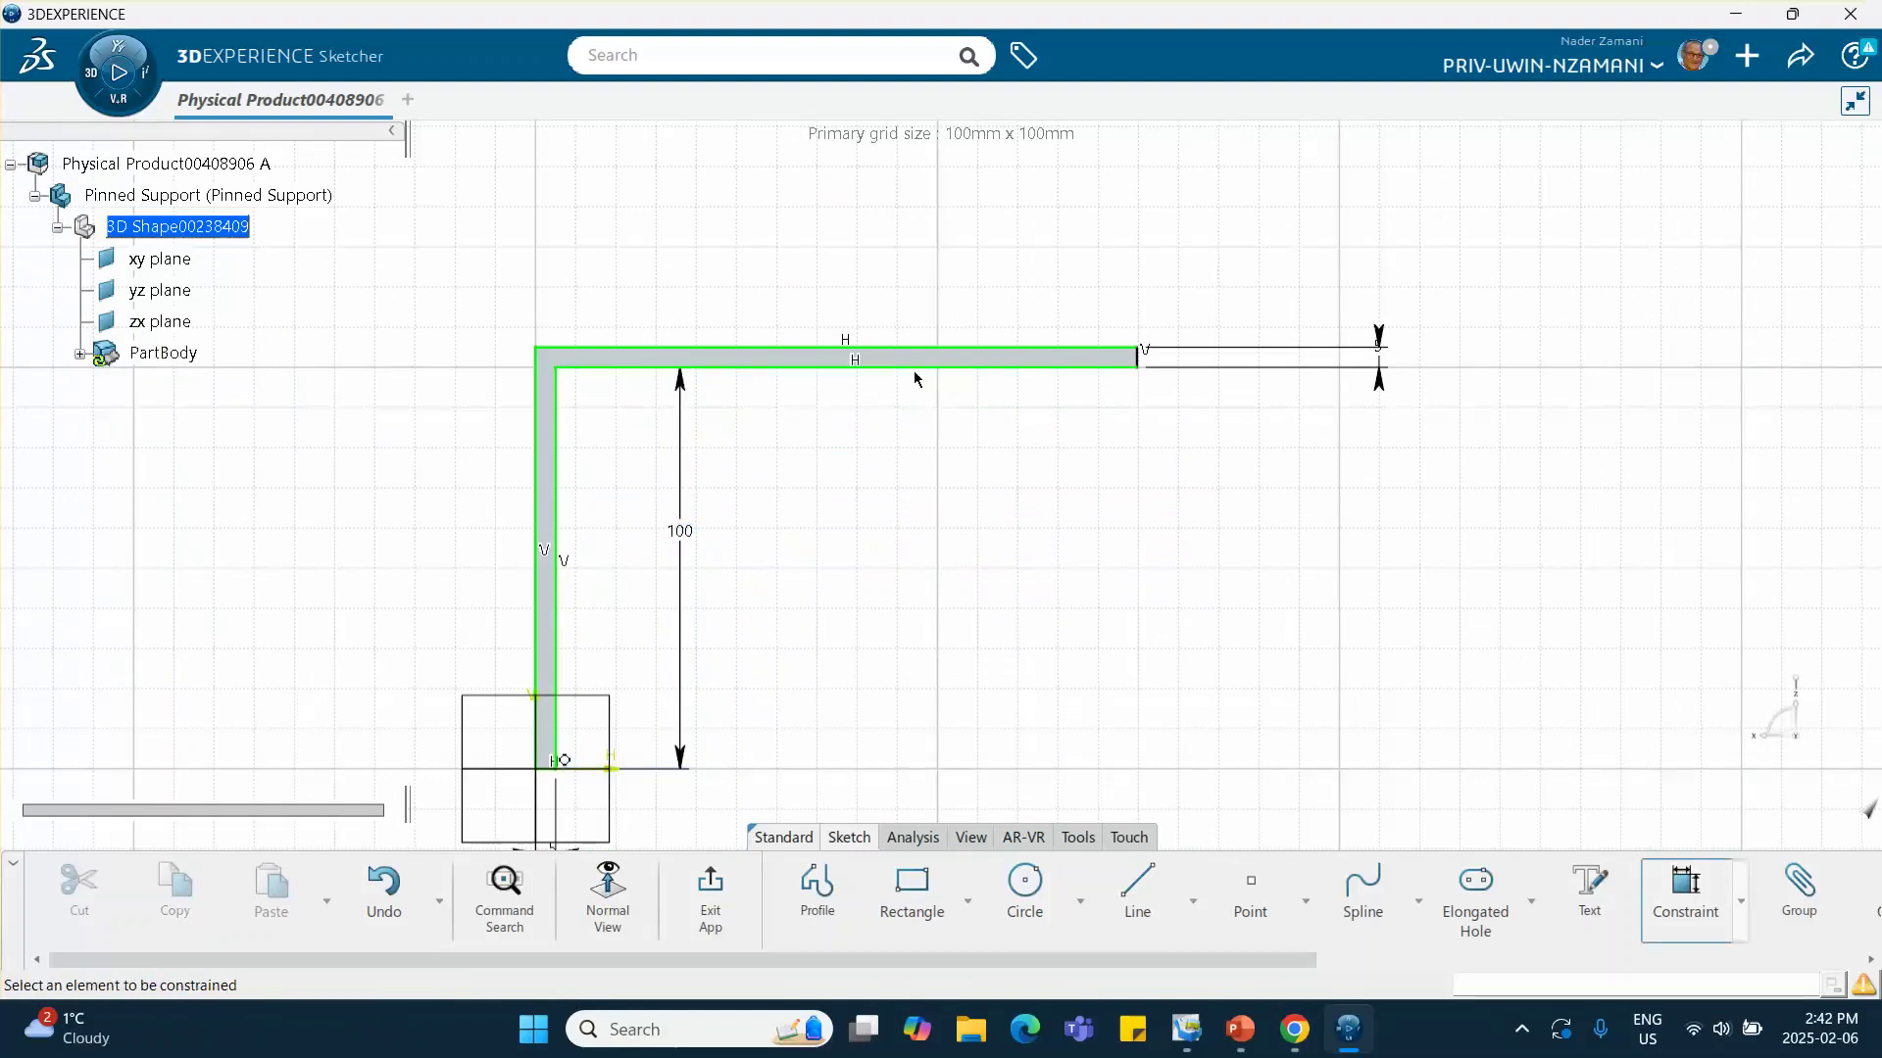
pyautogui.click(914, 371)
pyautogui.click(902, 427)
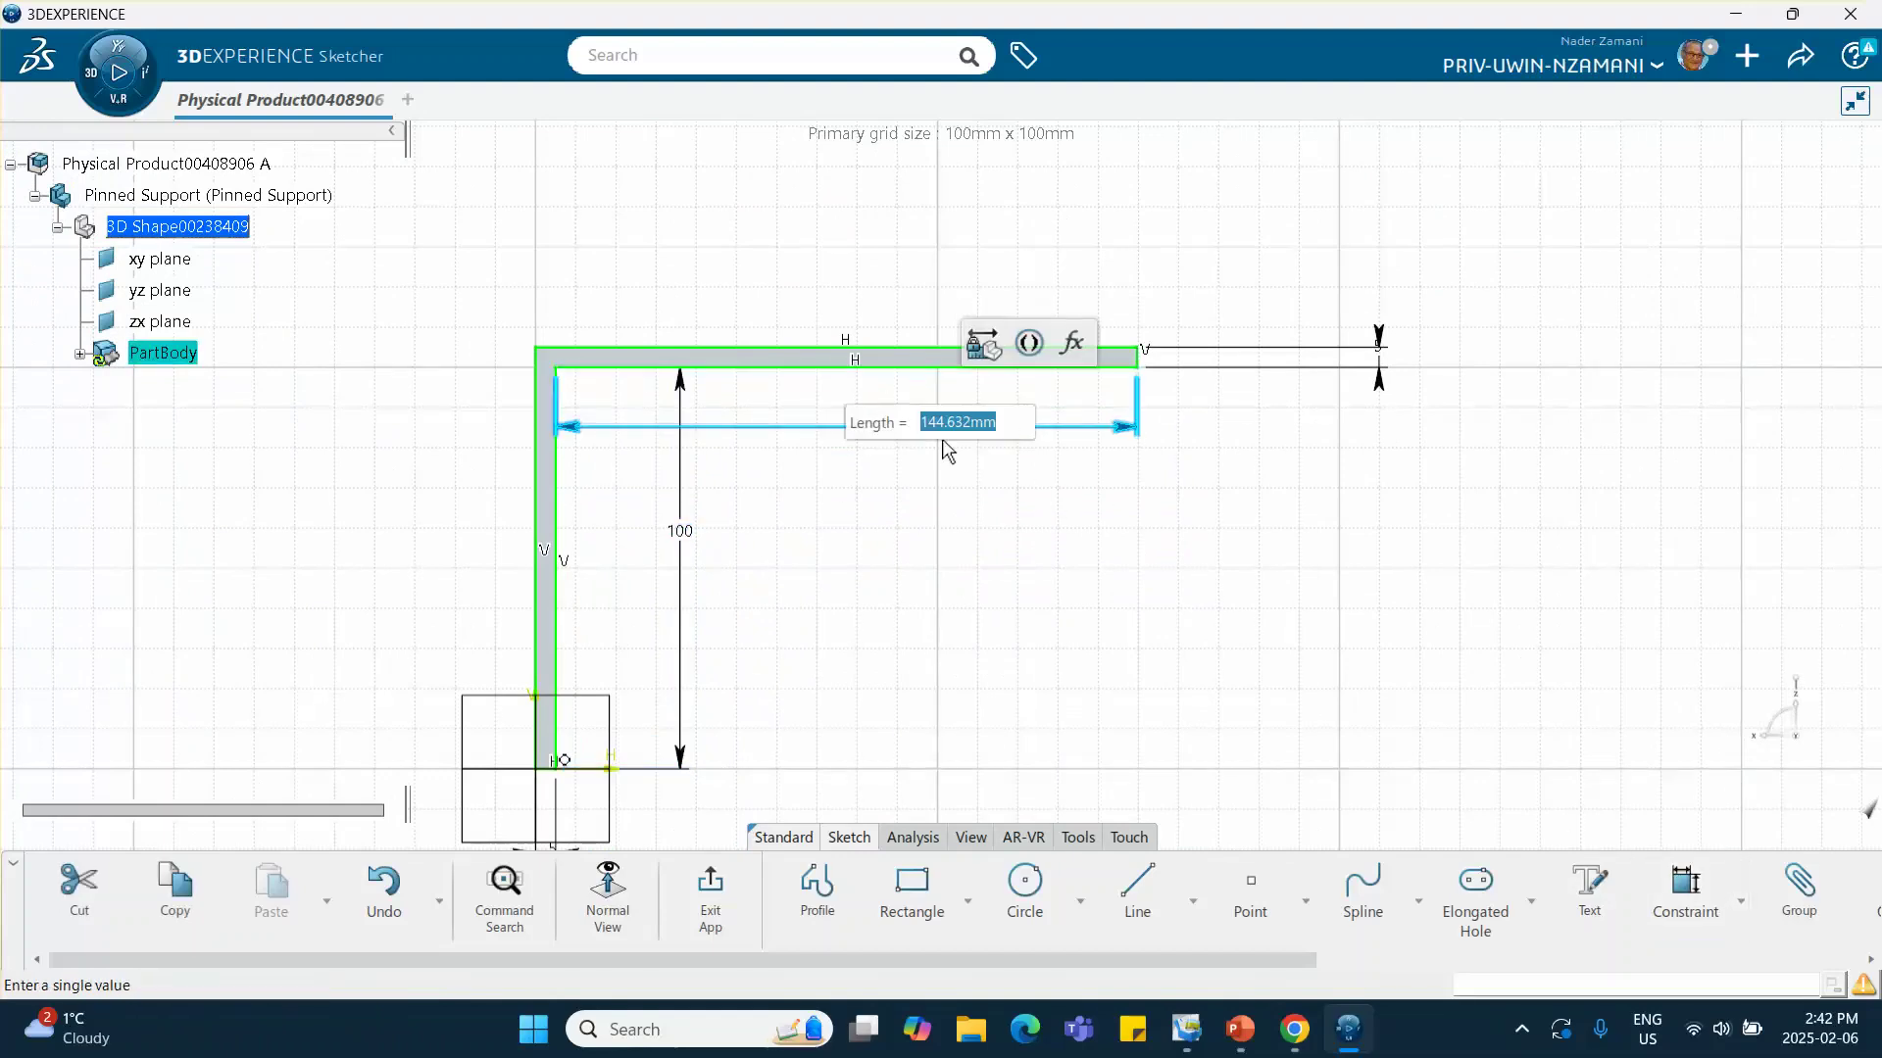
pyautogui.write('40')
pyautogui.press('Return')
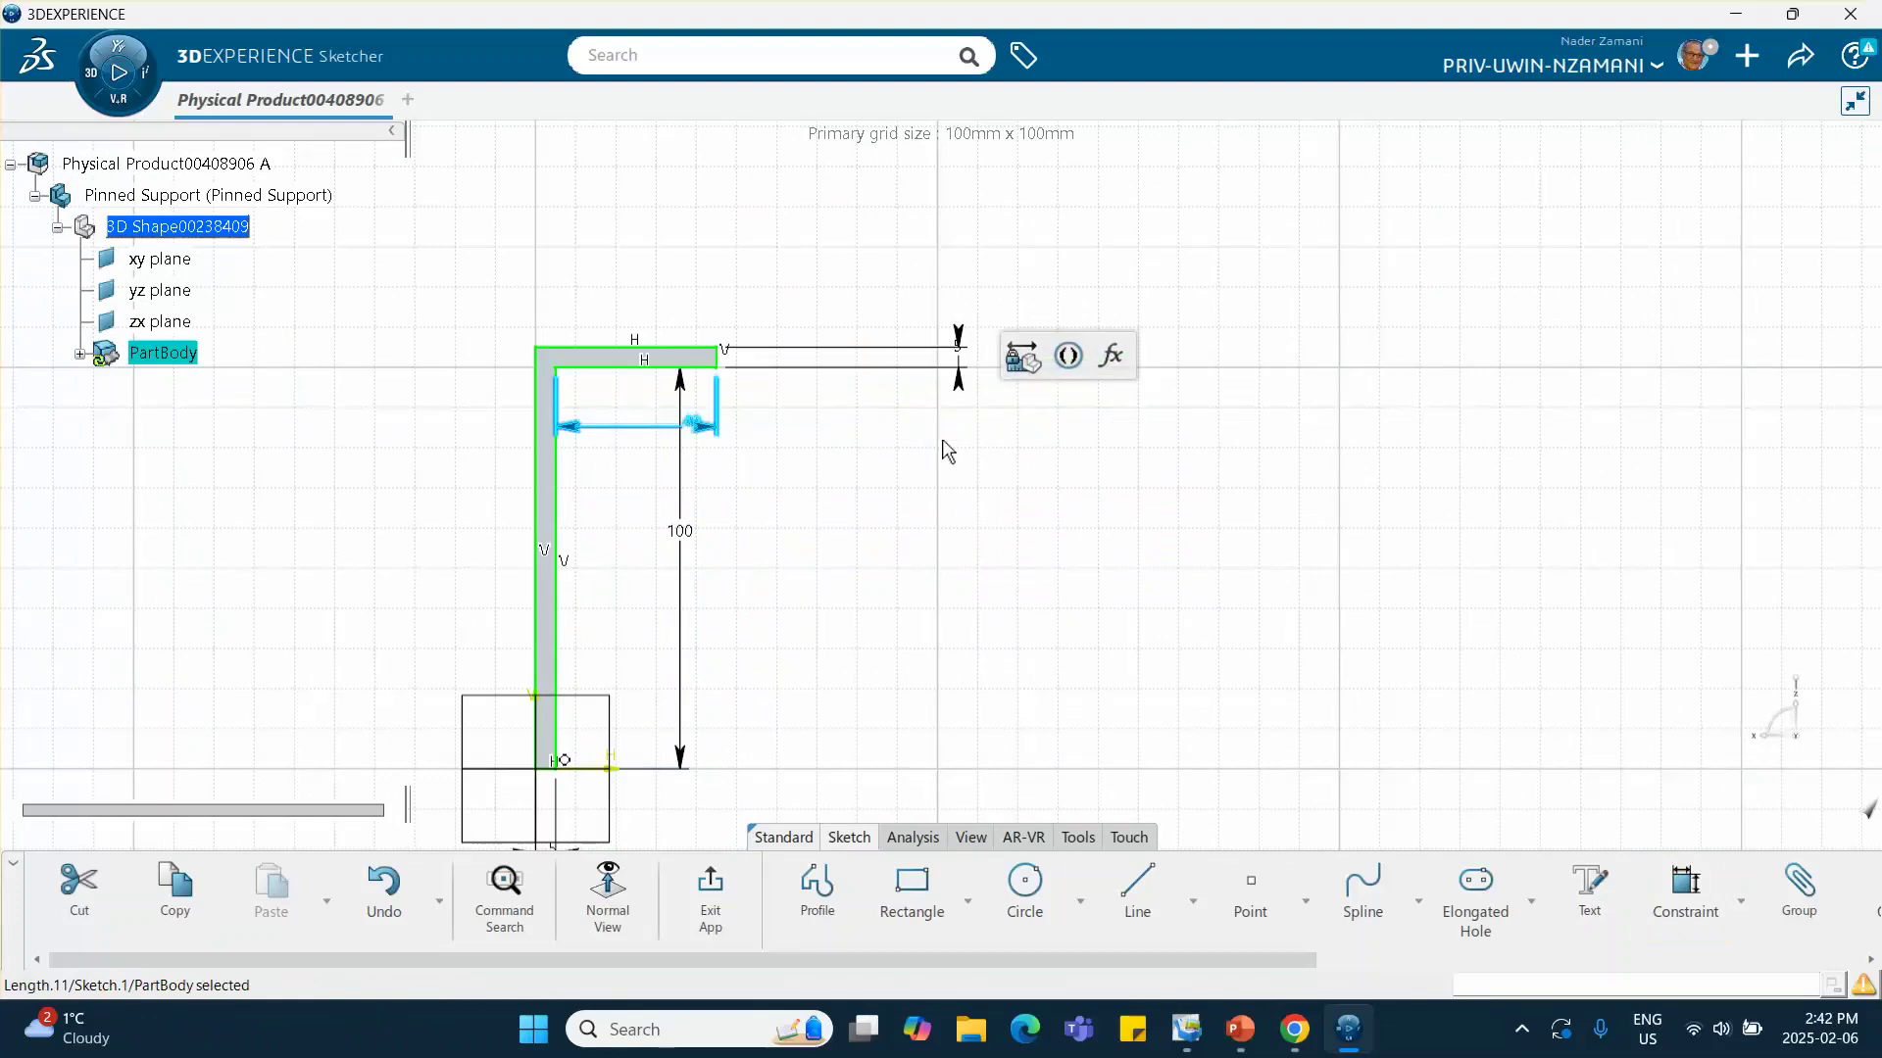
# Exit the sketch and pad the inverted-L profile by 20 mm
pyautogui.moveTo(865, 484); pyautogui.dragTo(921, 431, button='middle')
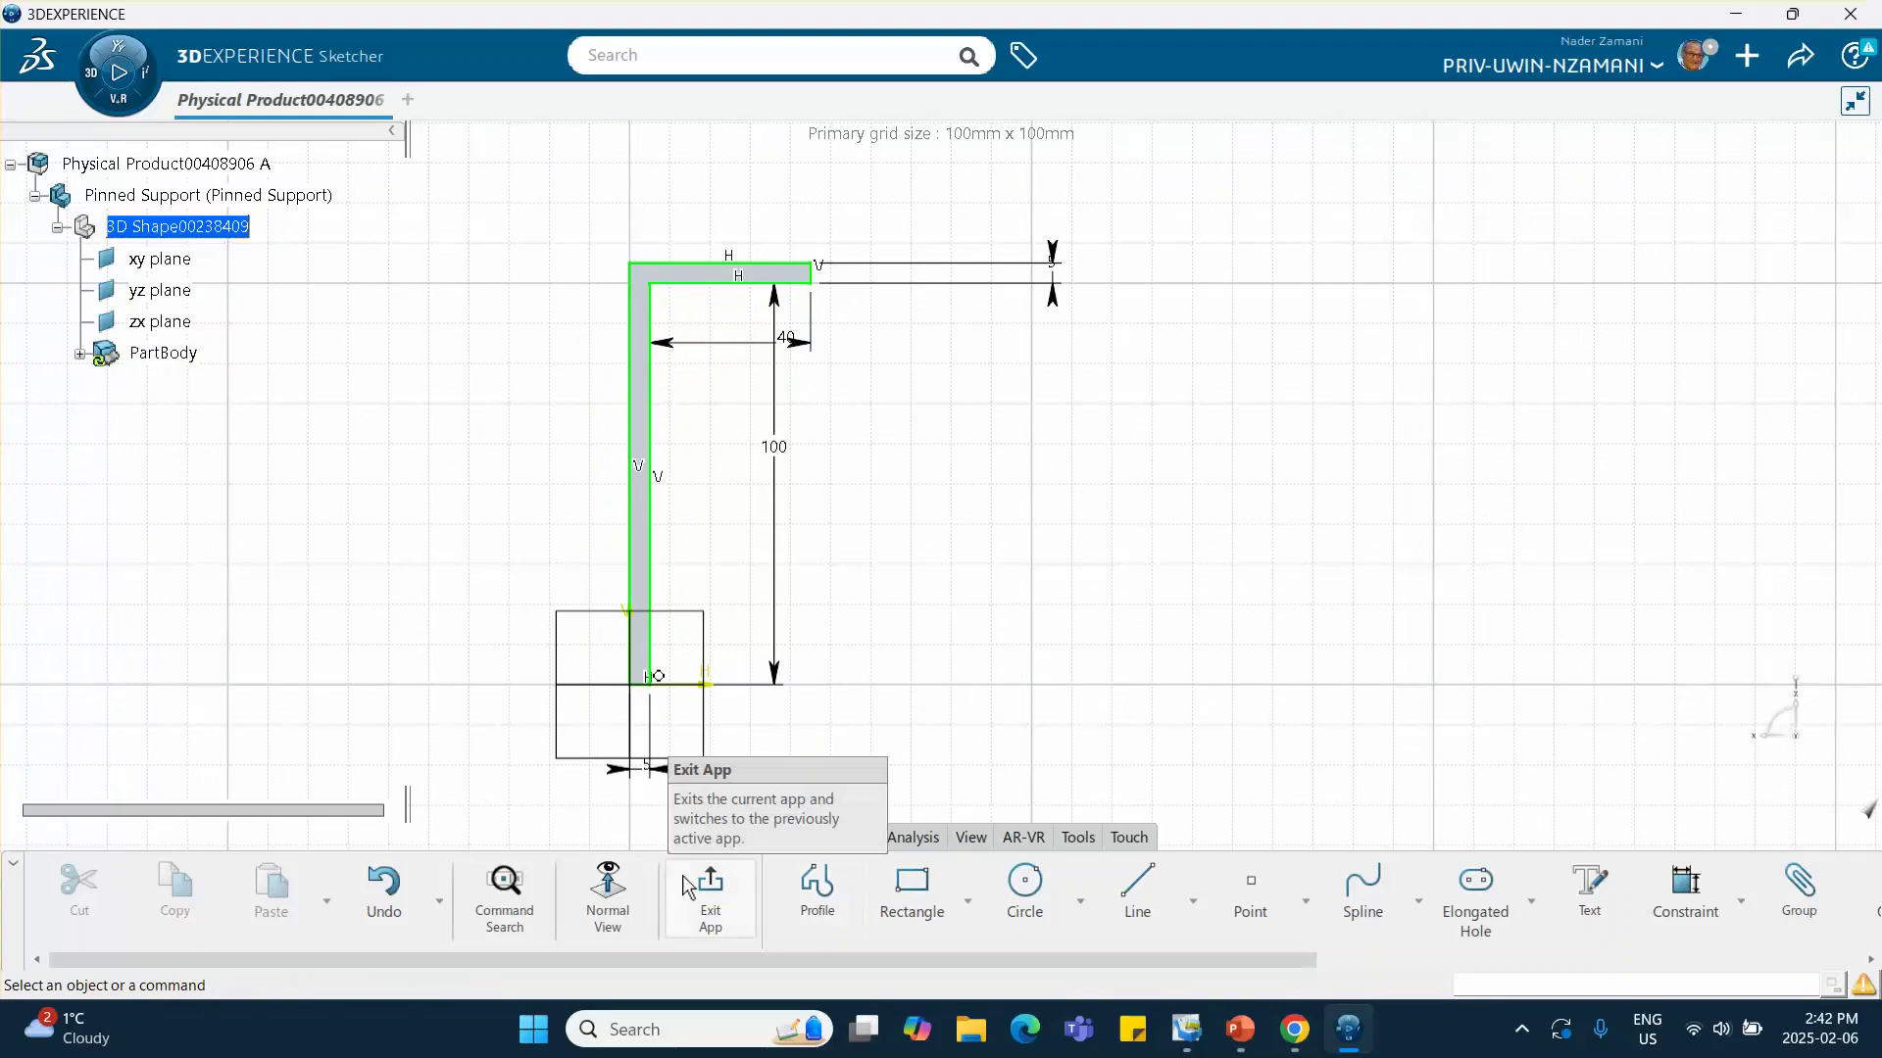
pyautogui.click(711, 887)
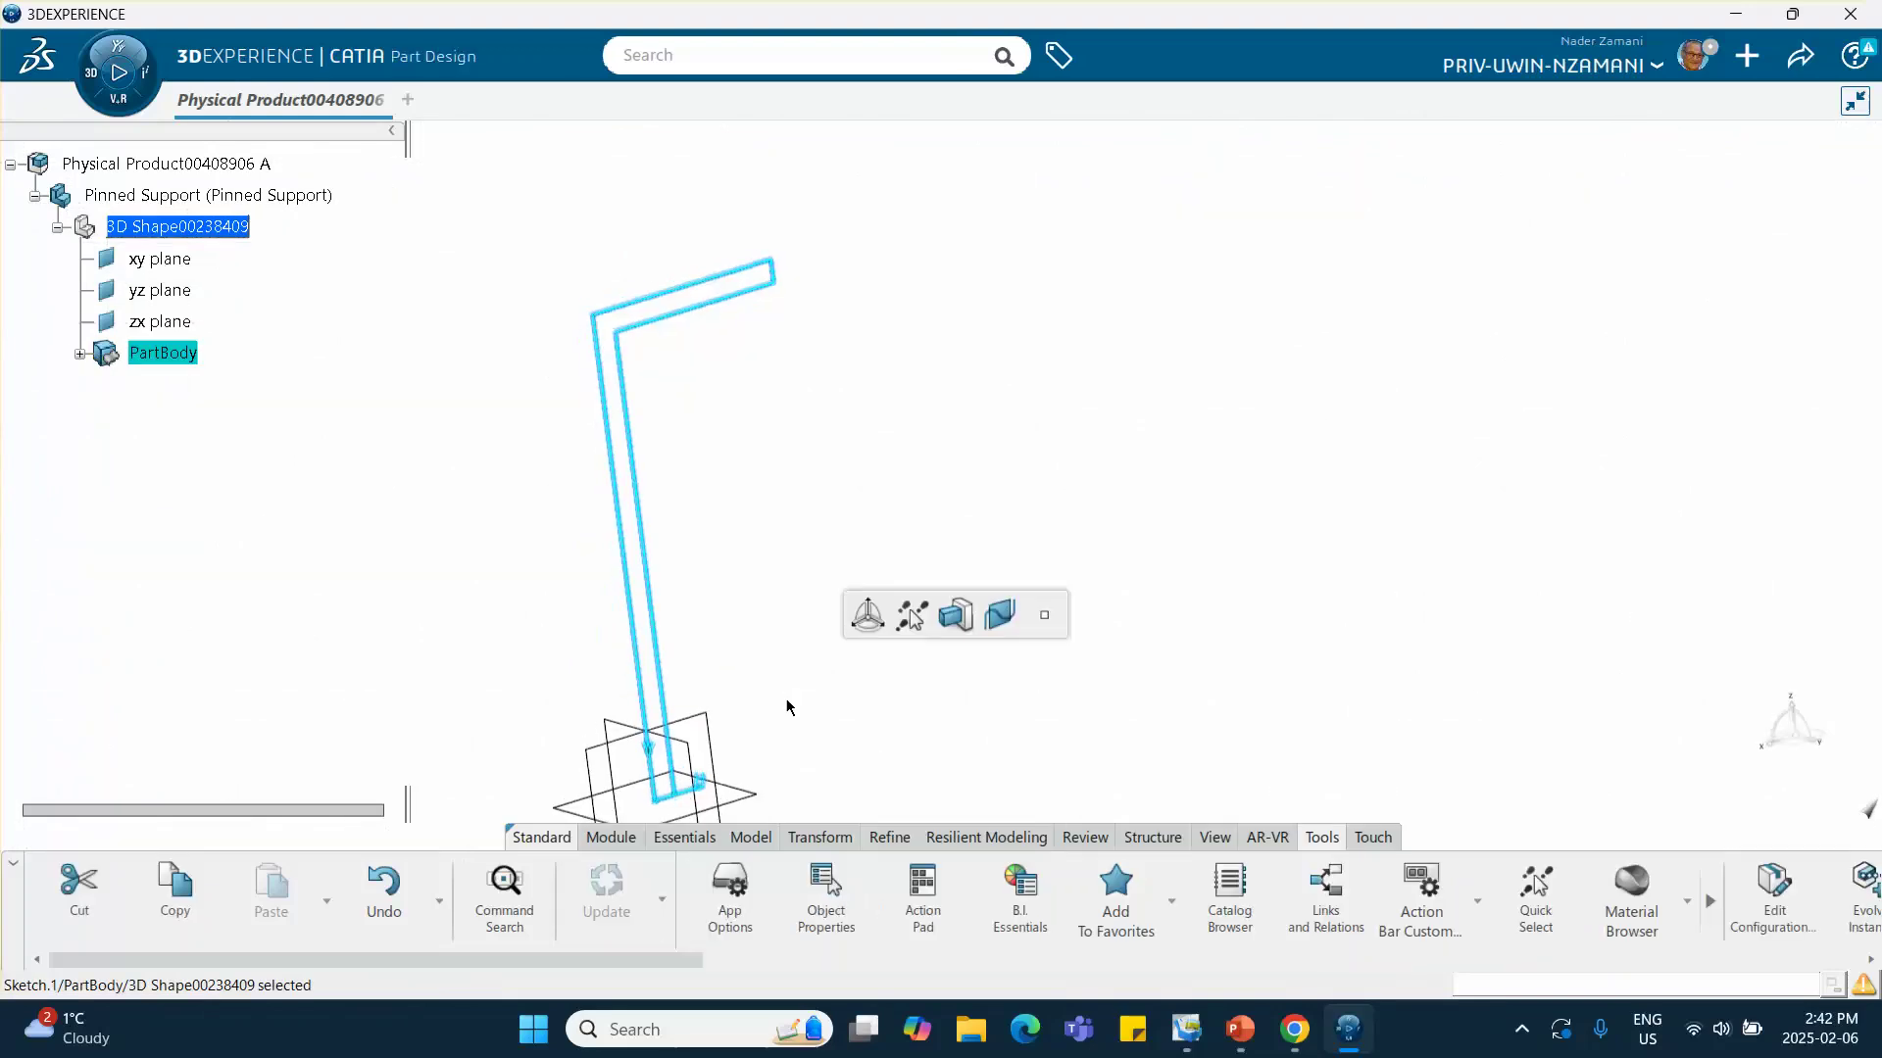
pyautogui.click(950, 635)
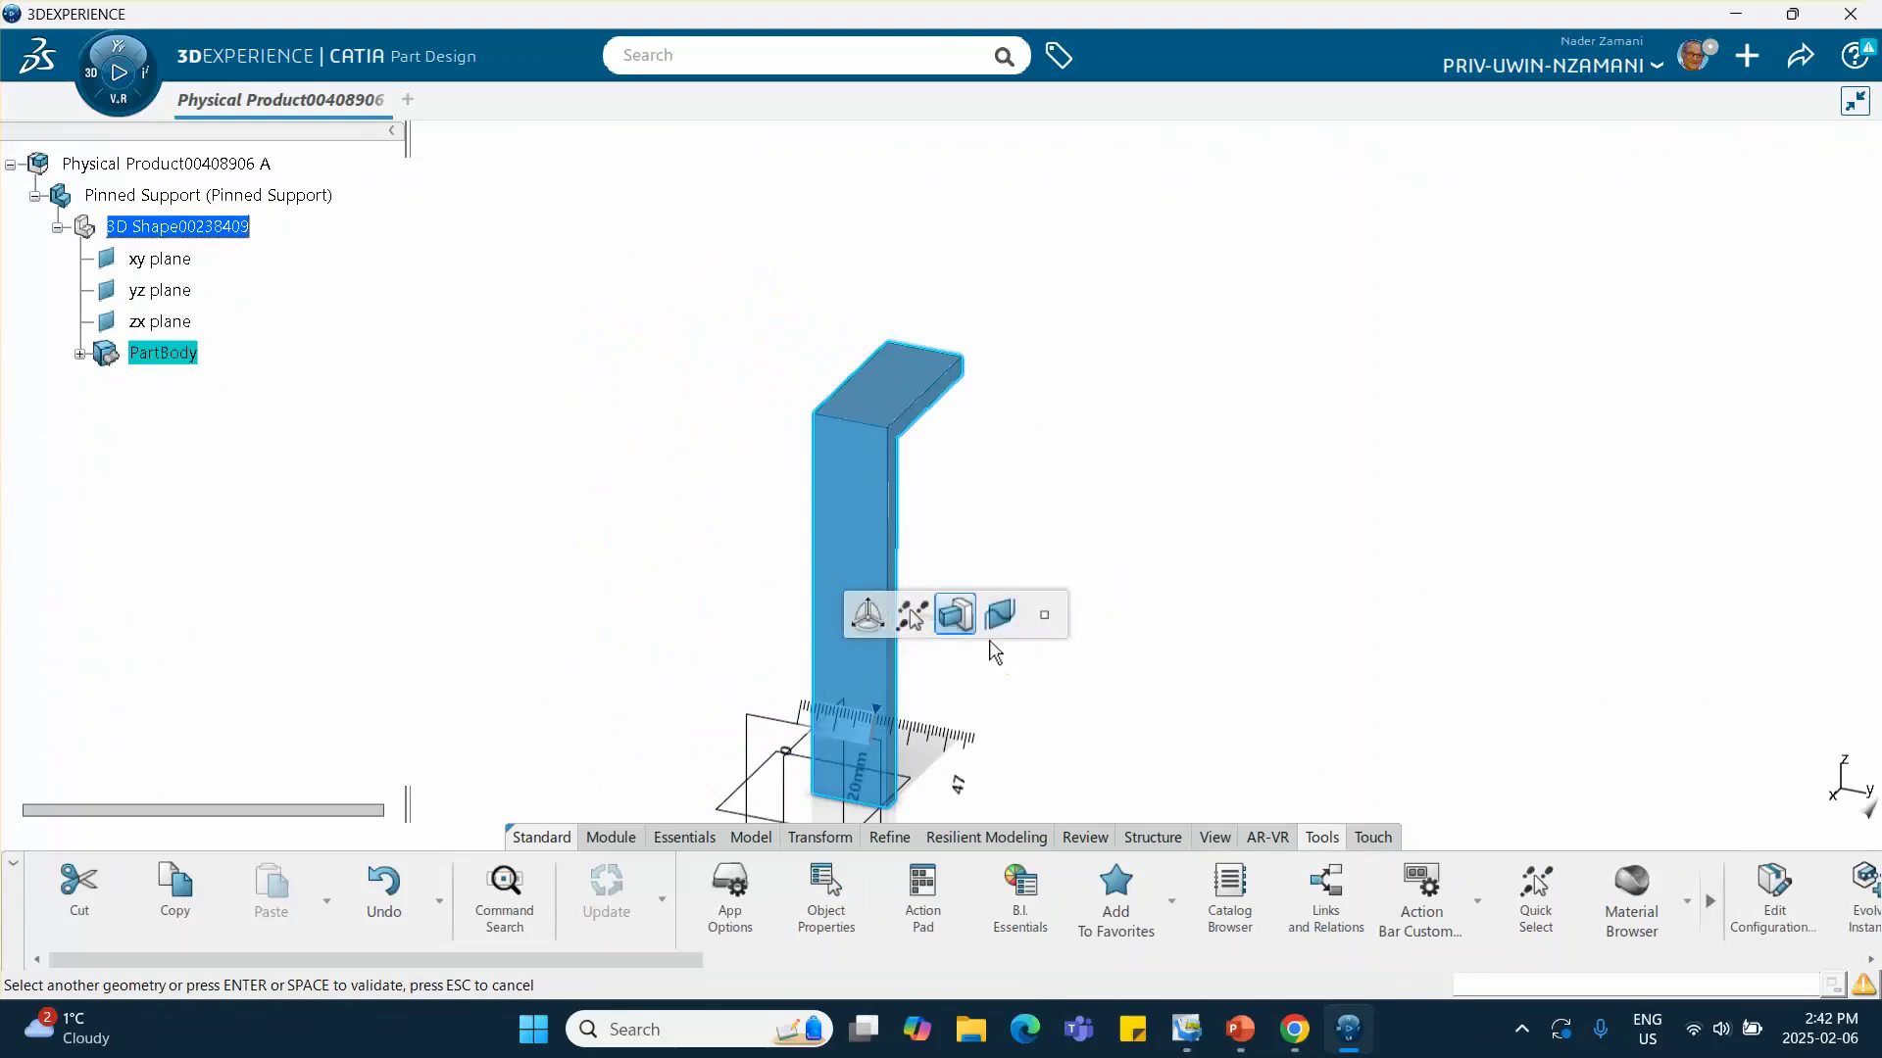
pyautogui.click(1111, 529)
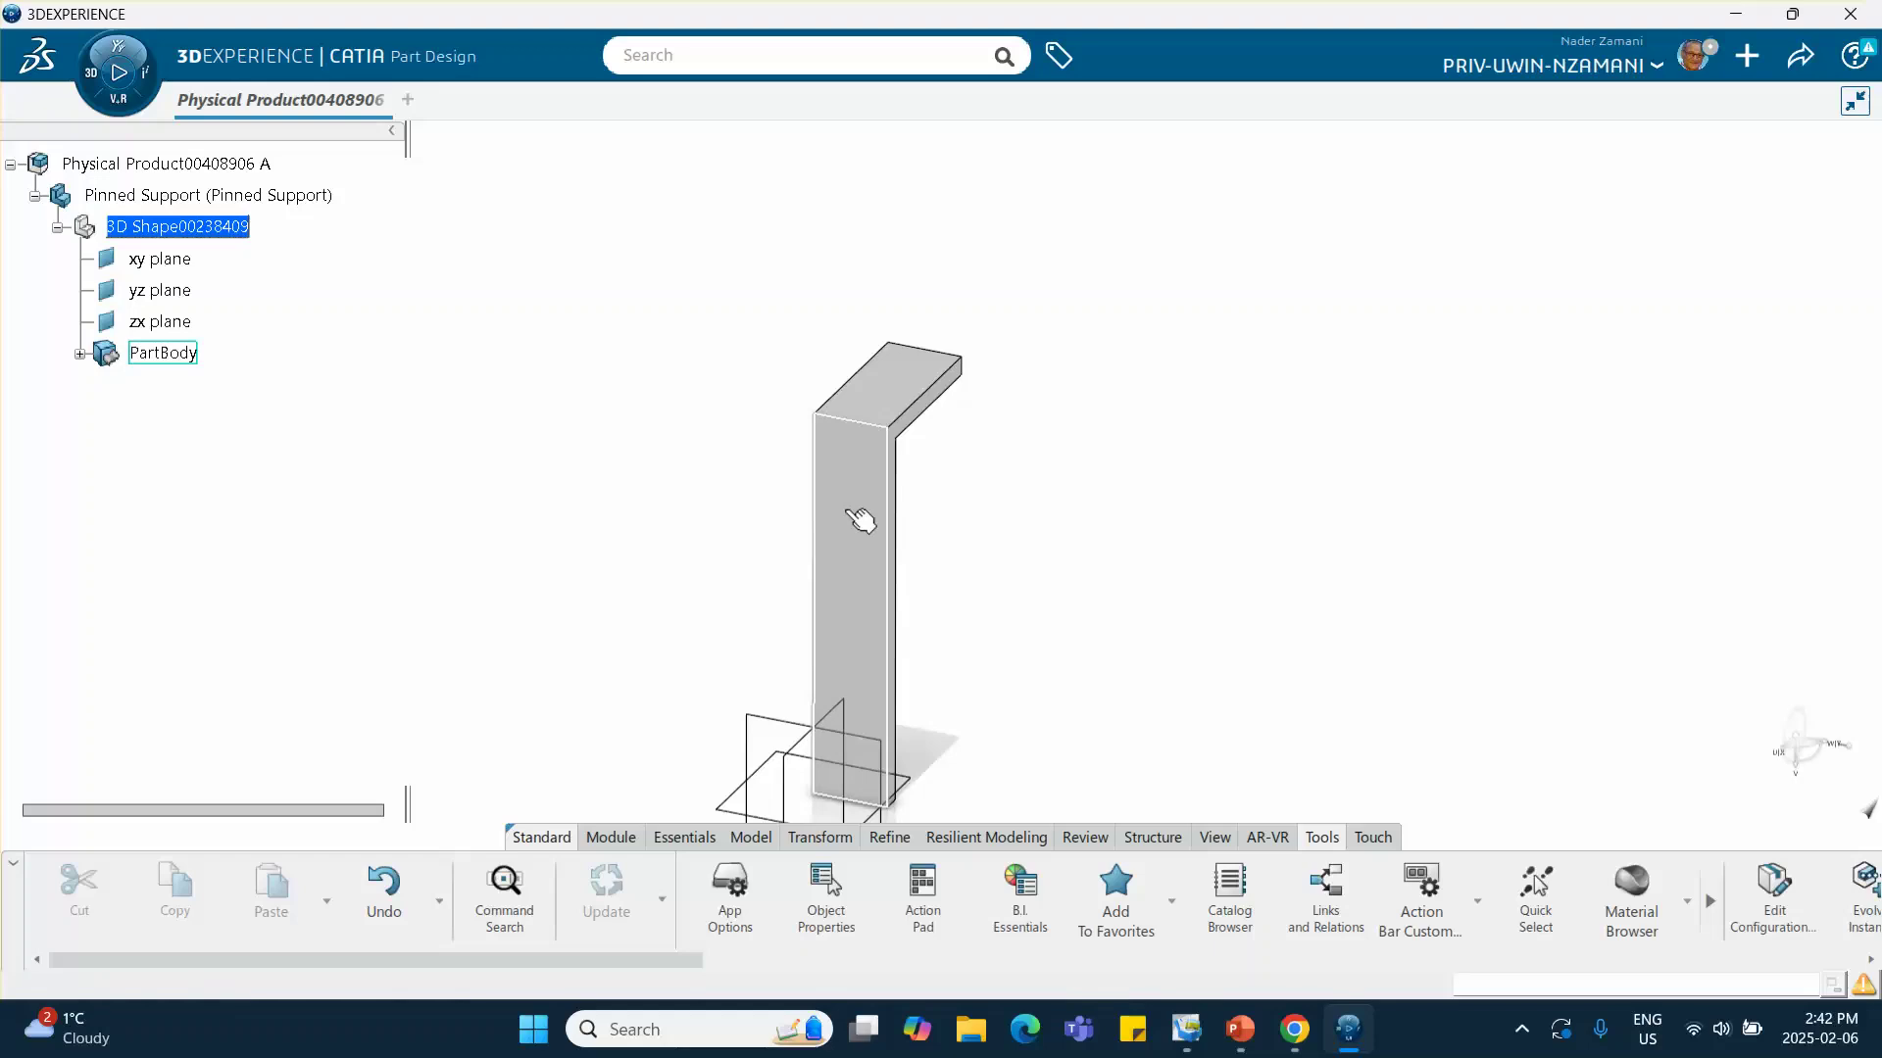
# Redefine the pad with mirrored extent and a length of 2 mm
pyautogui.doubleClick(844, 510)
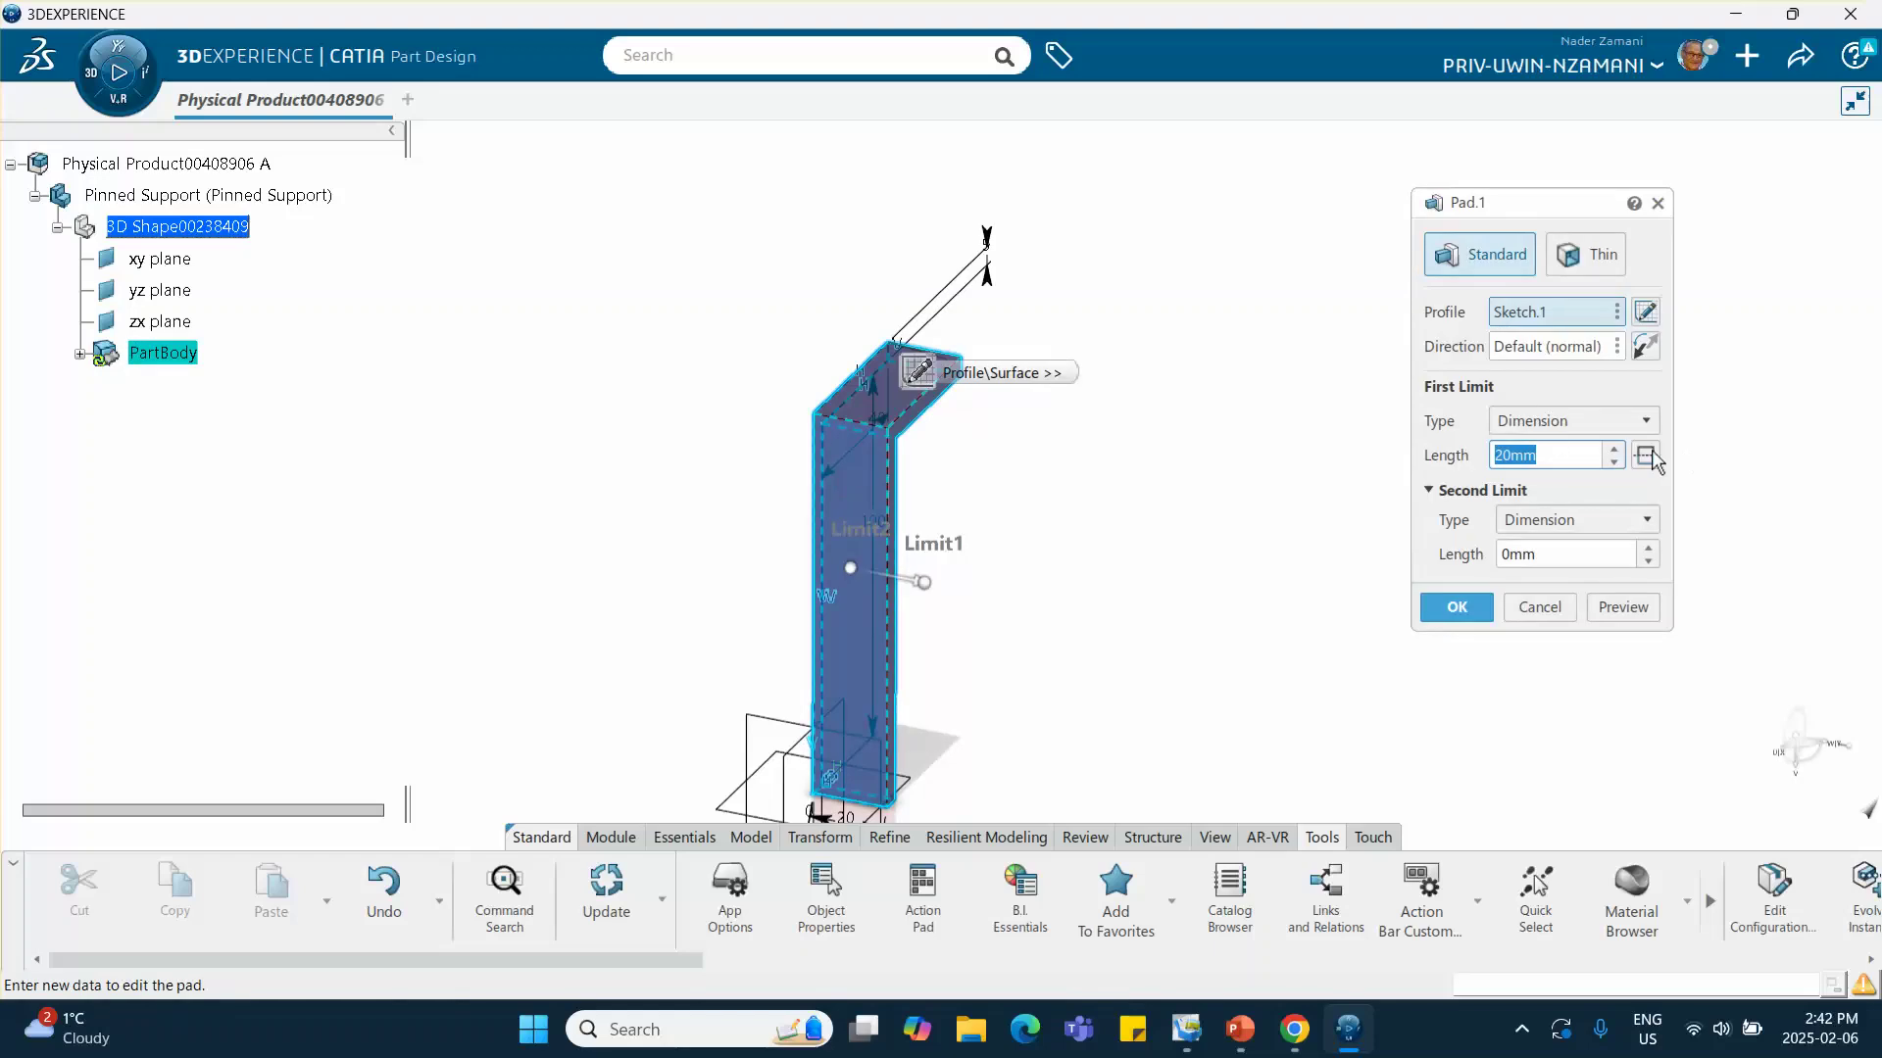
pyautogui.moveTo(1556, 455); pyautogui.dragTo(1411, 451)
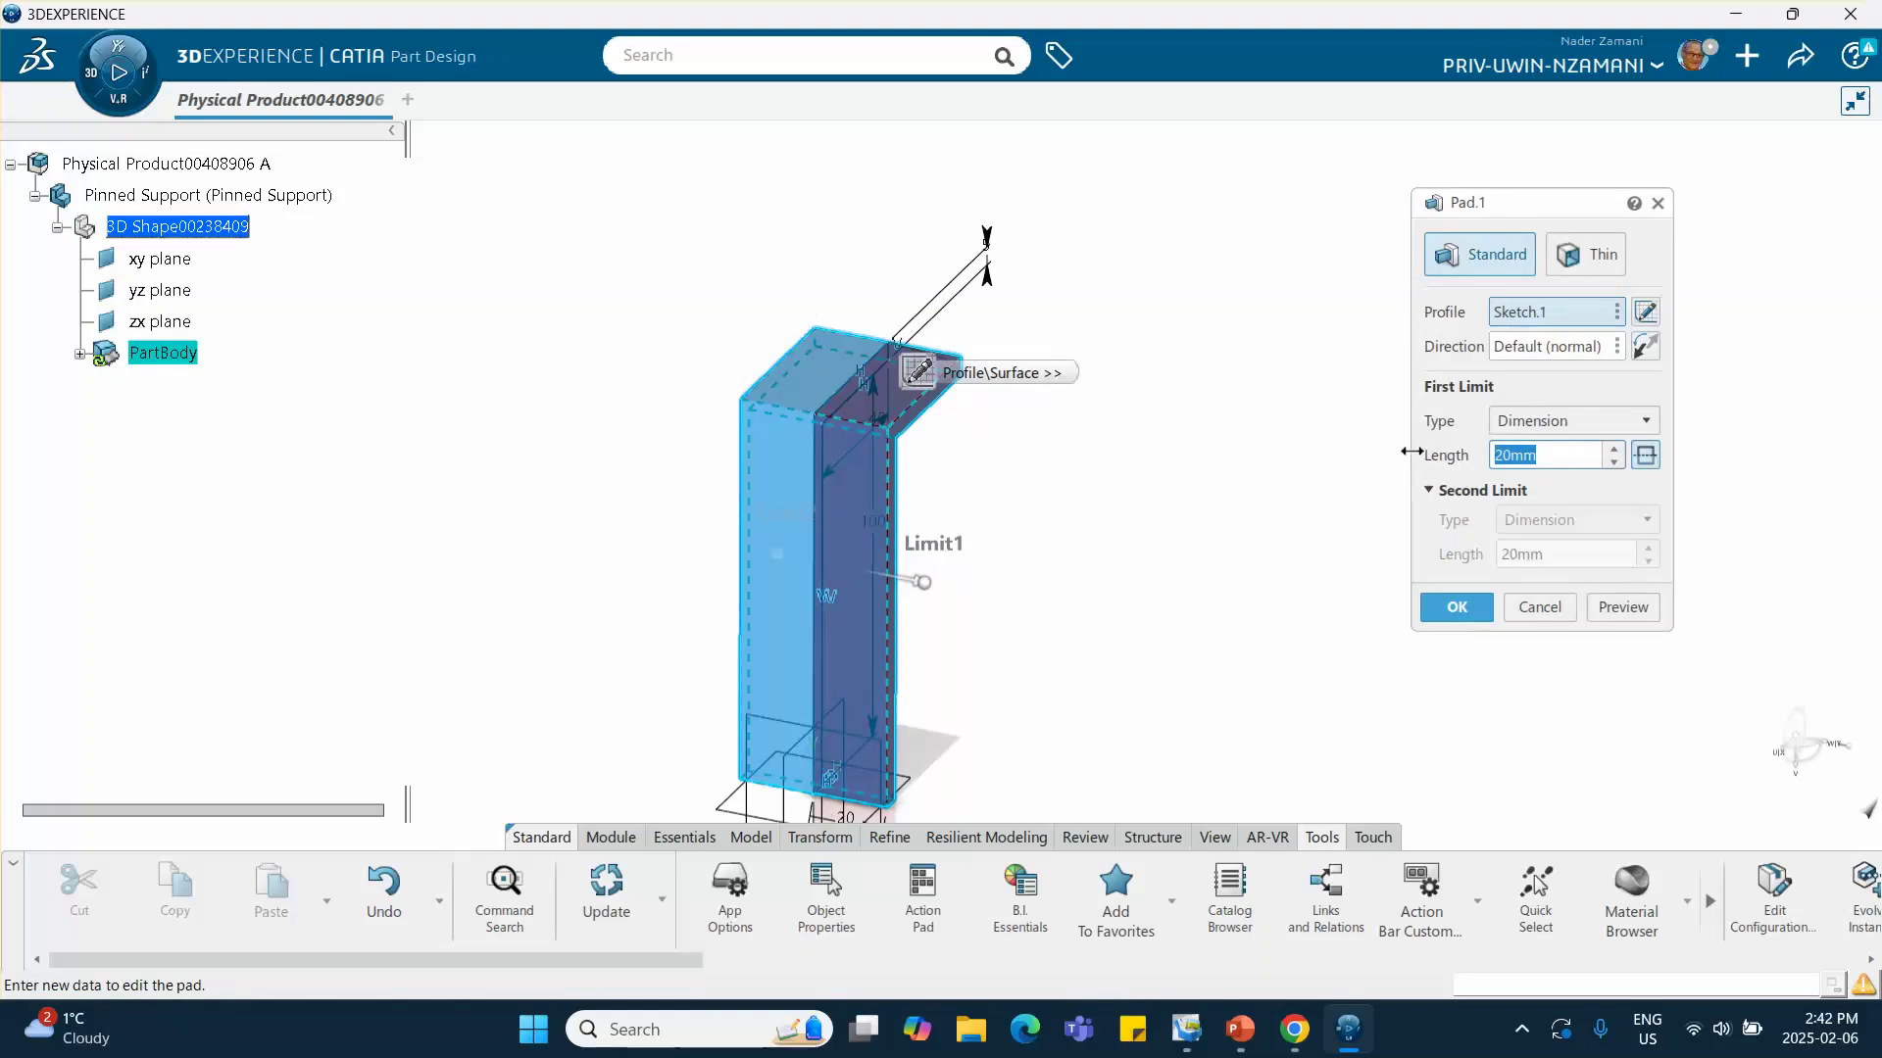
pyautogui.write('2')
pyautogui.click(1456, 607)
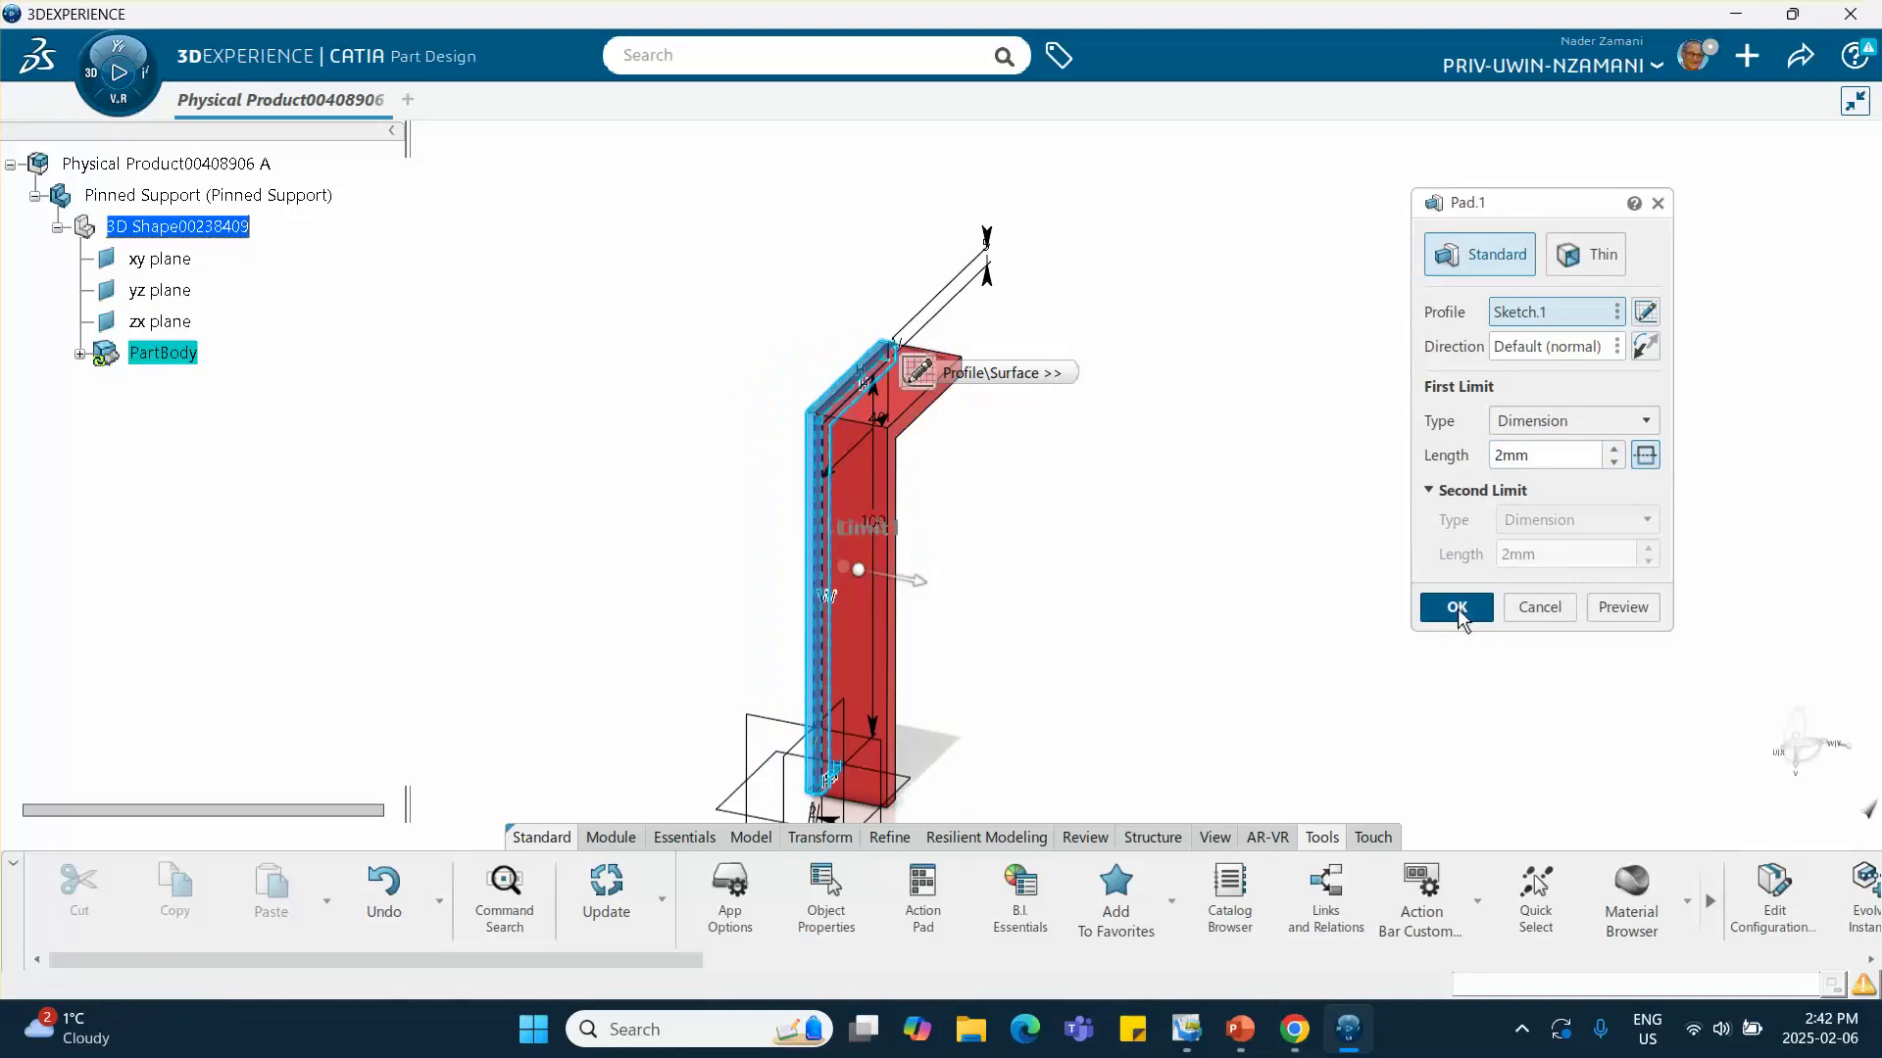
# Create a point at the center of gravity of the arm's underside face
pyautogui.moveTo(1297, 584); pyautogui.dragTo(808, 380, button='middle')
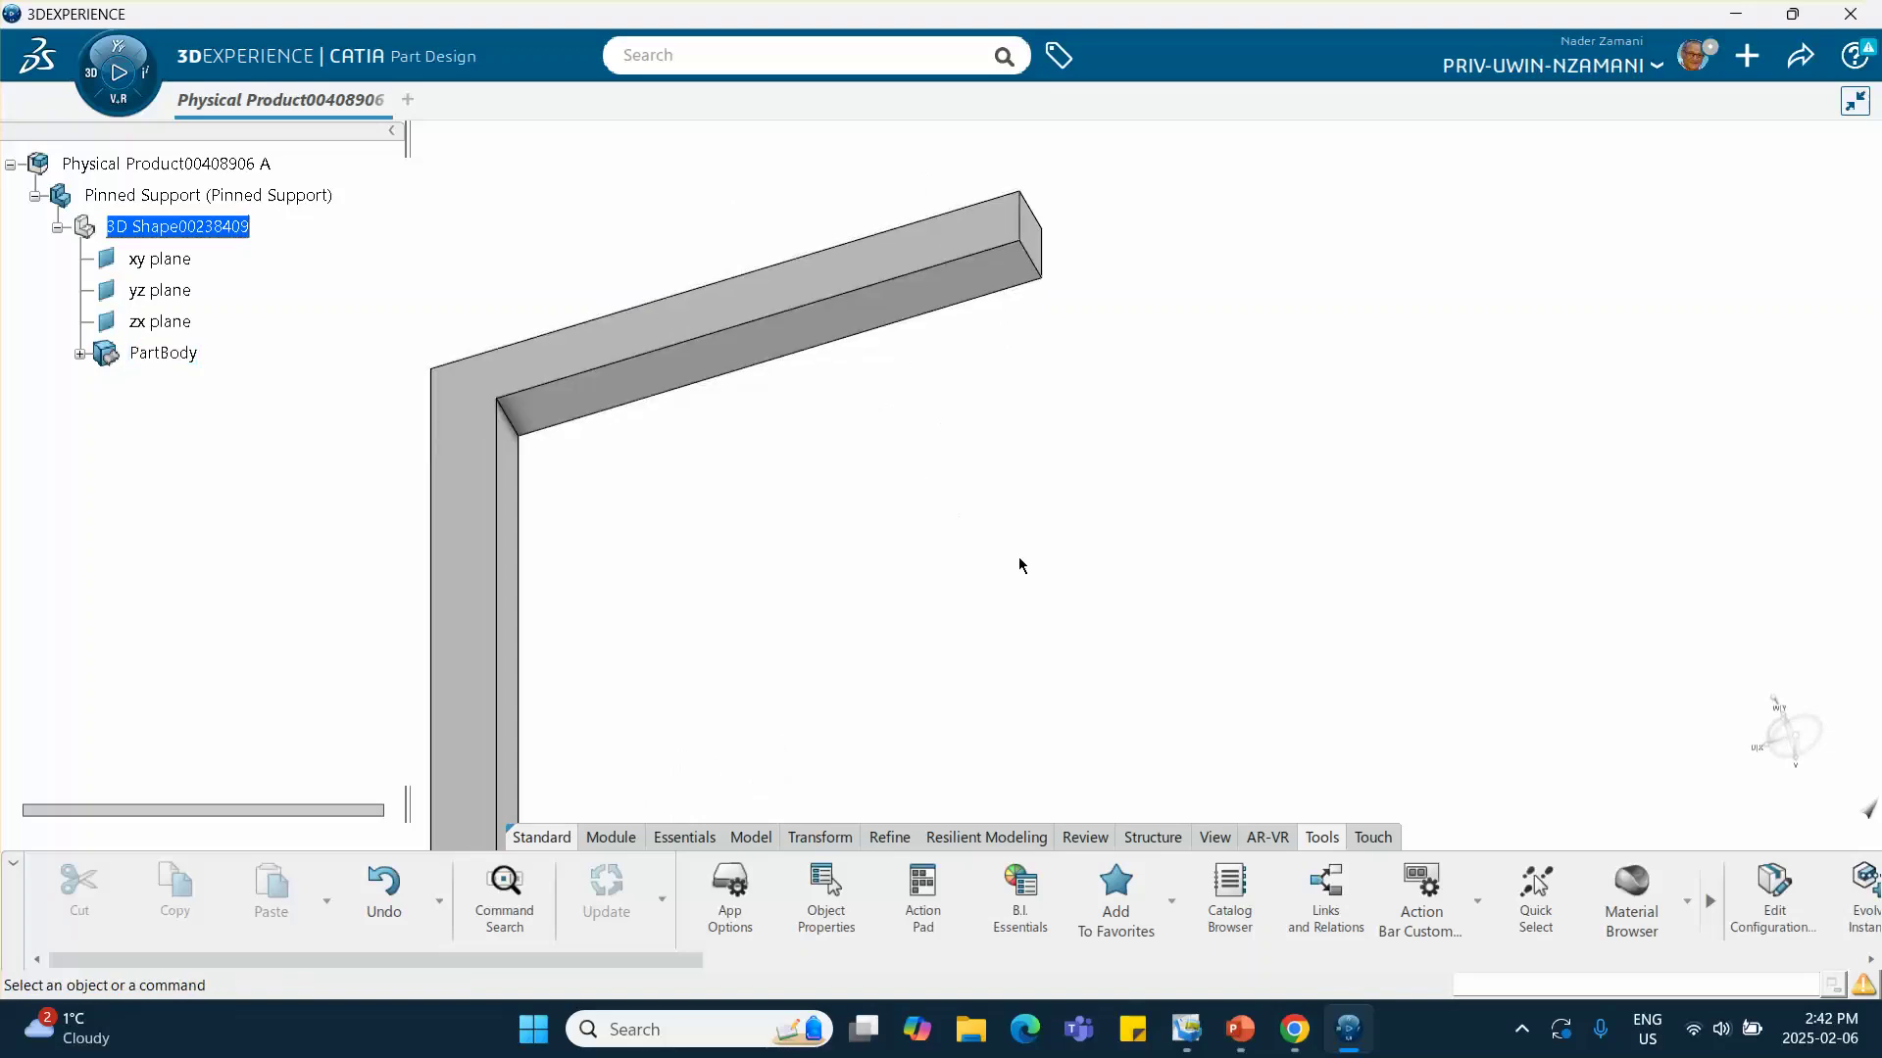
pyautogui.click(701, 838)
pyautogui.click(922, 887)
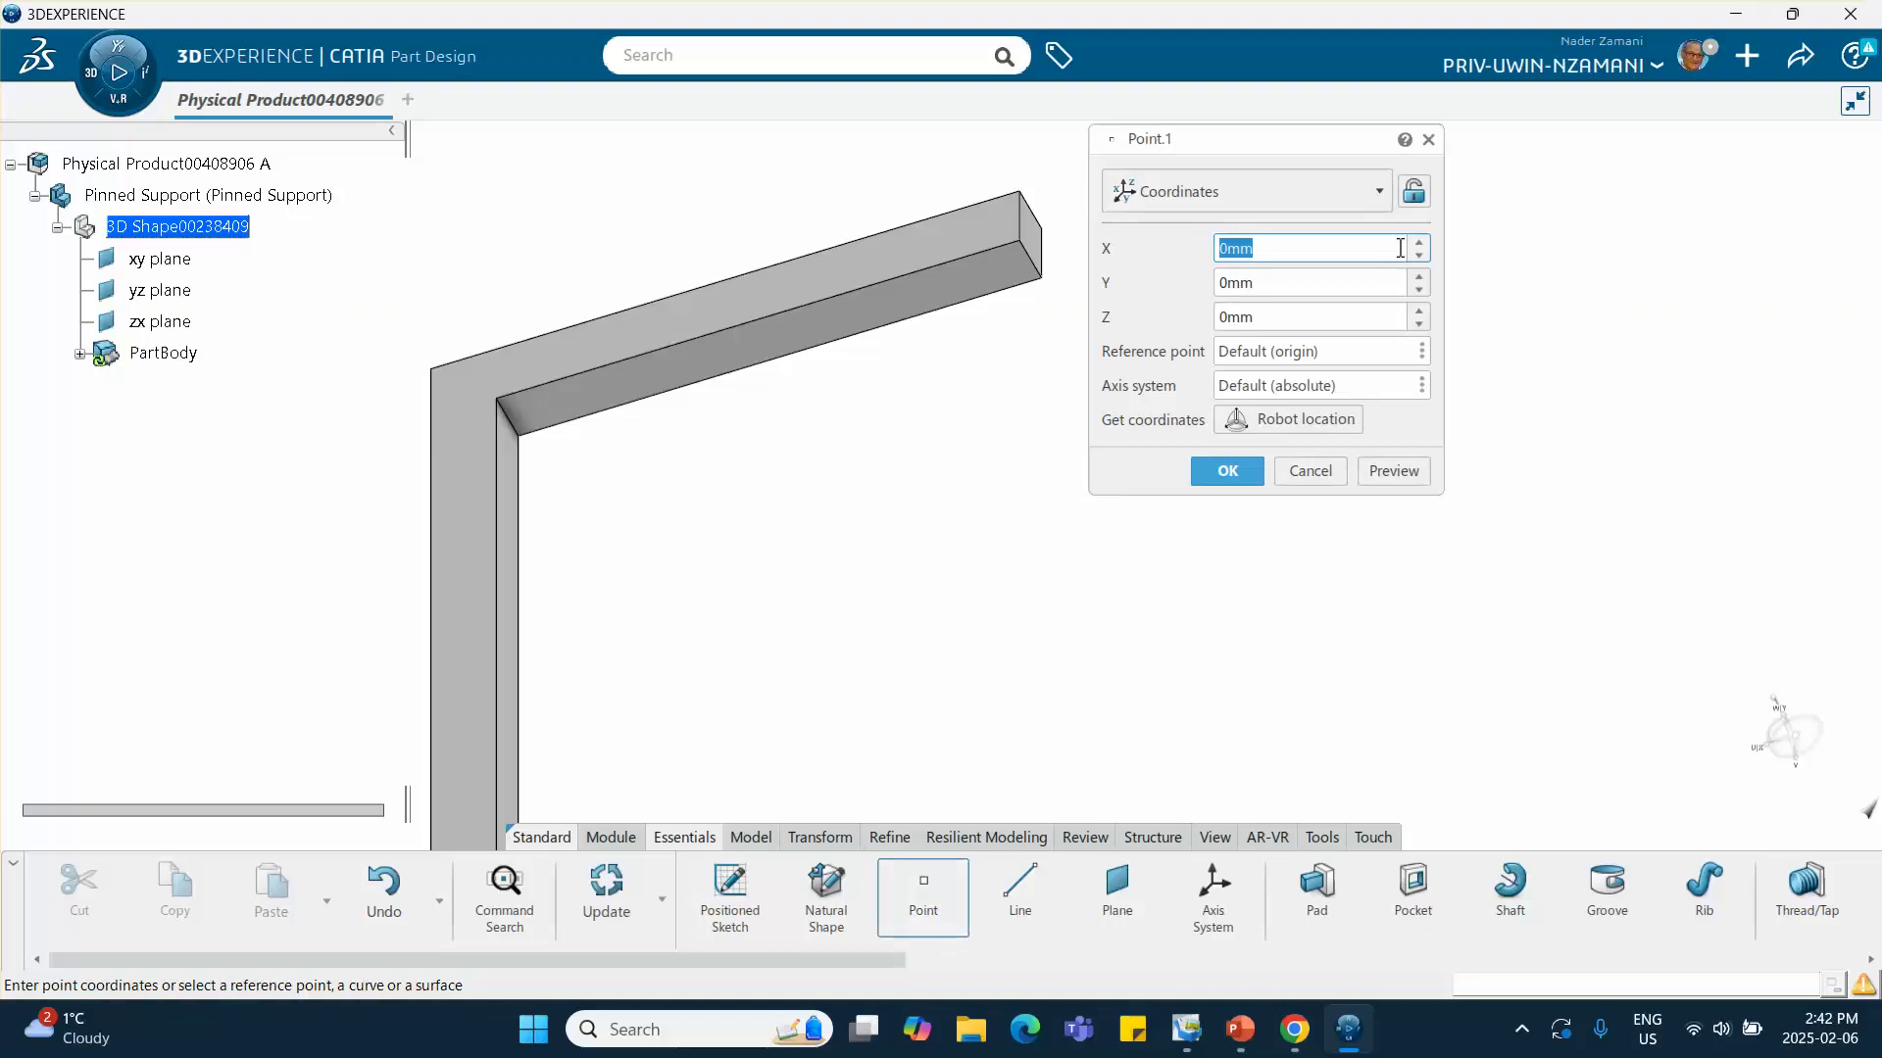
pyautogui.click(1308, 194)
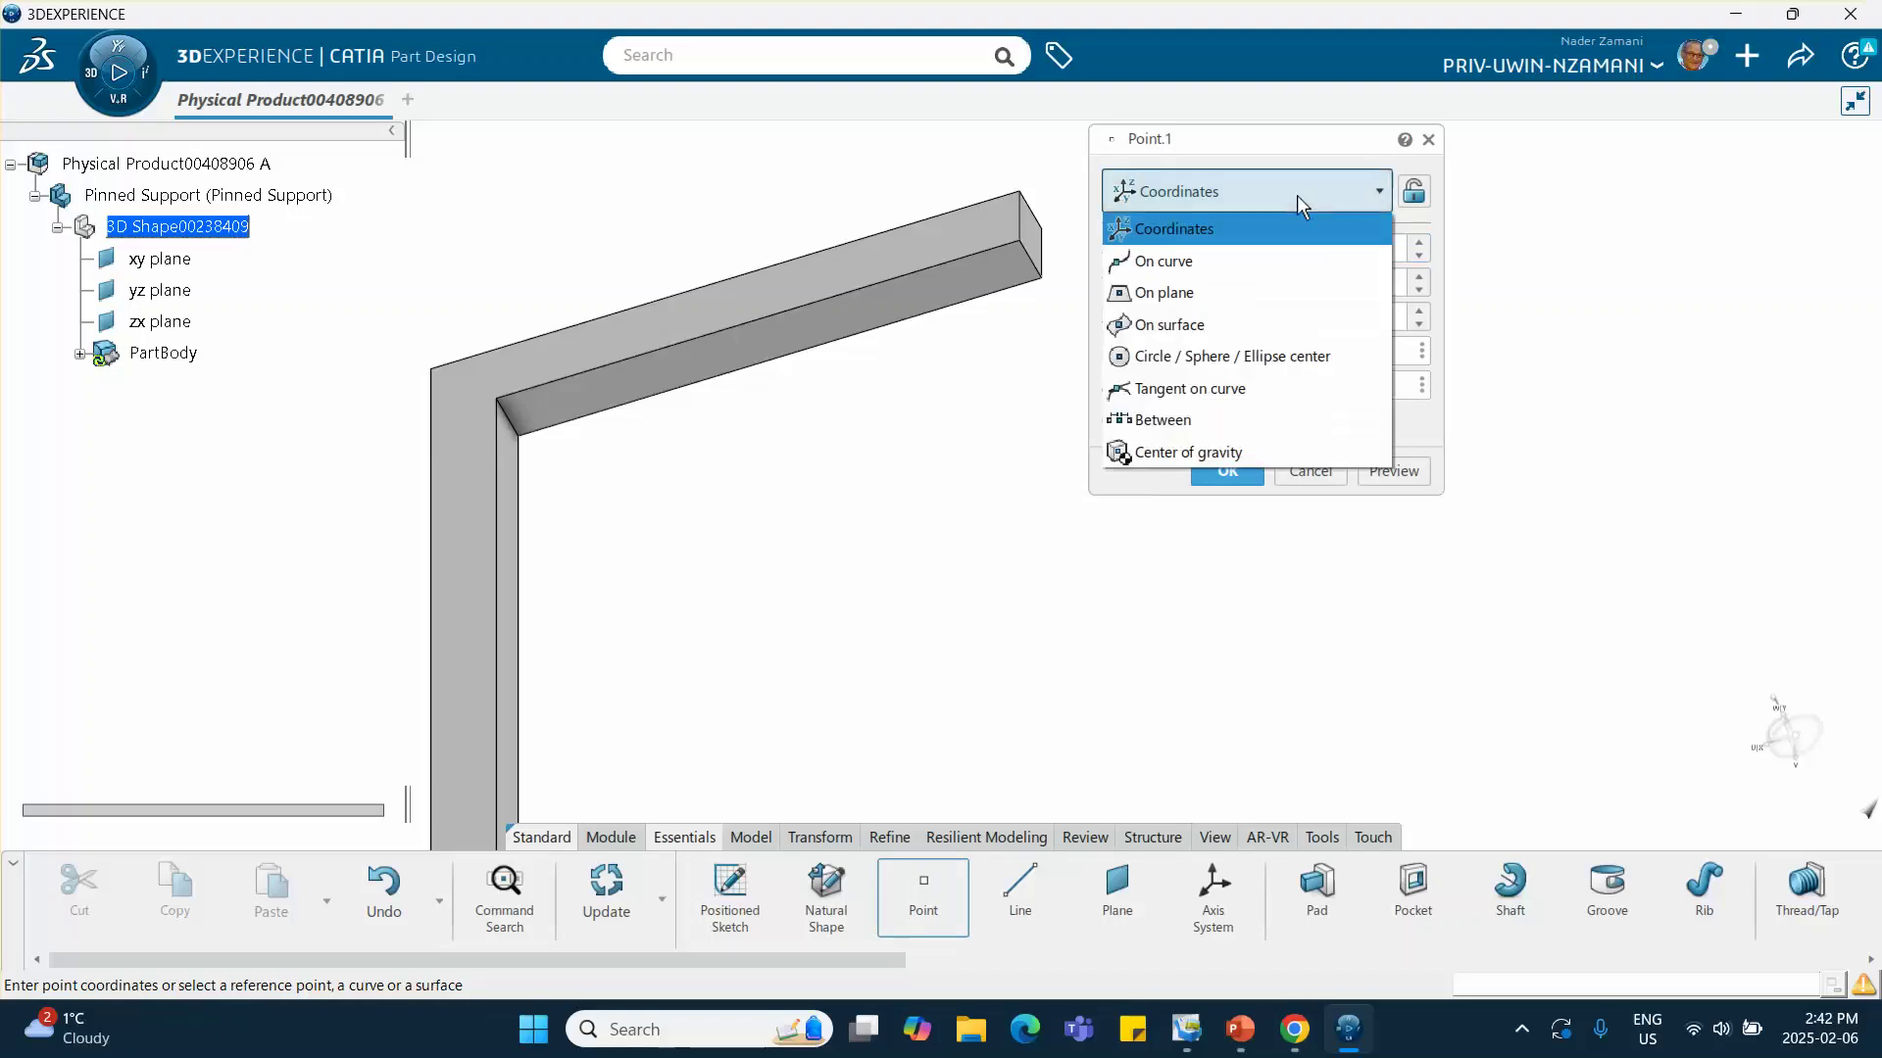
pyautogui.click(1203, 453)
pyautogui.click(792, 345)
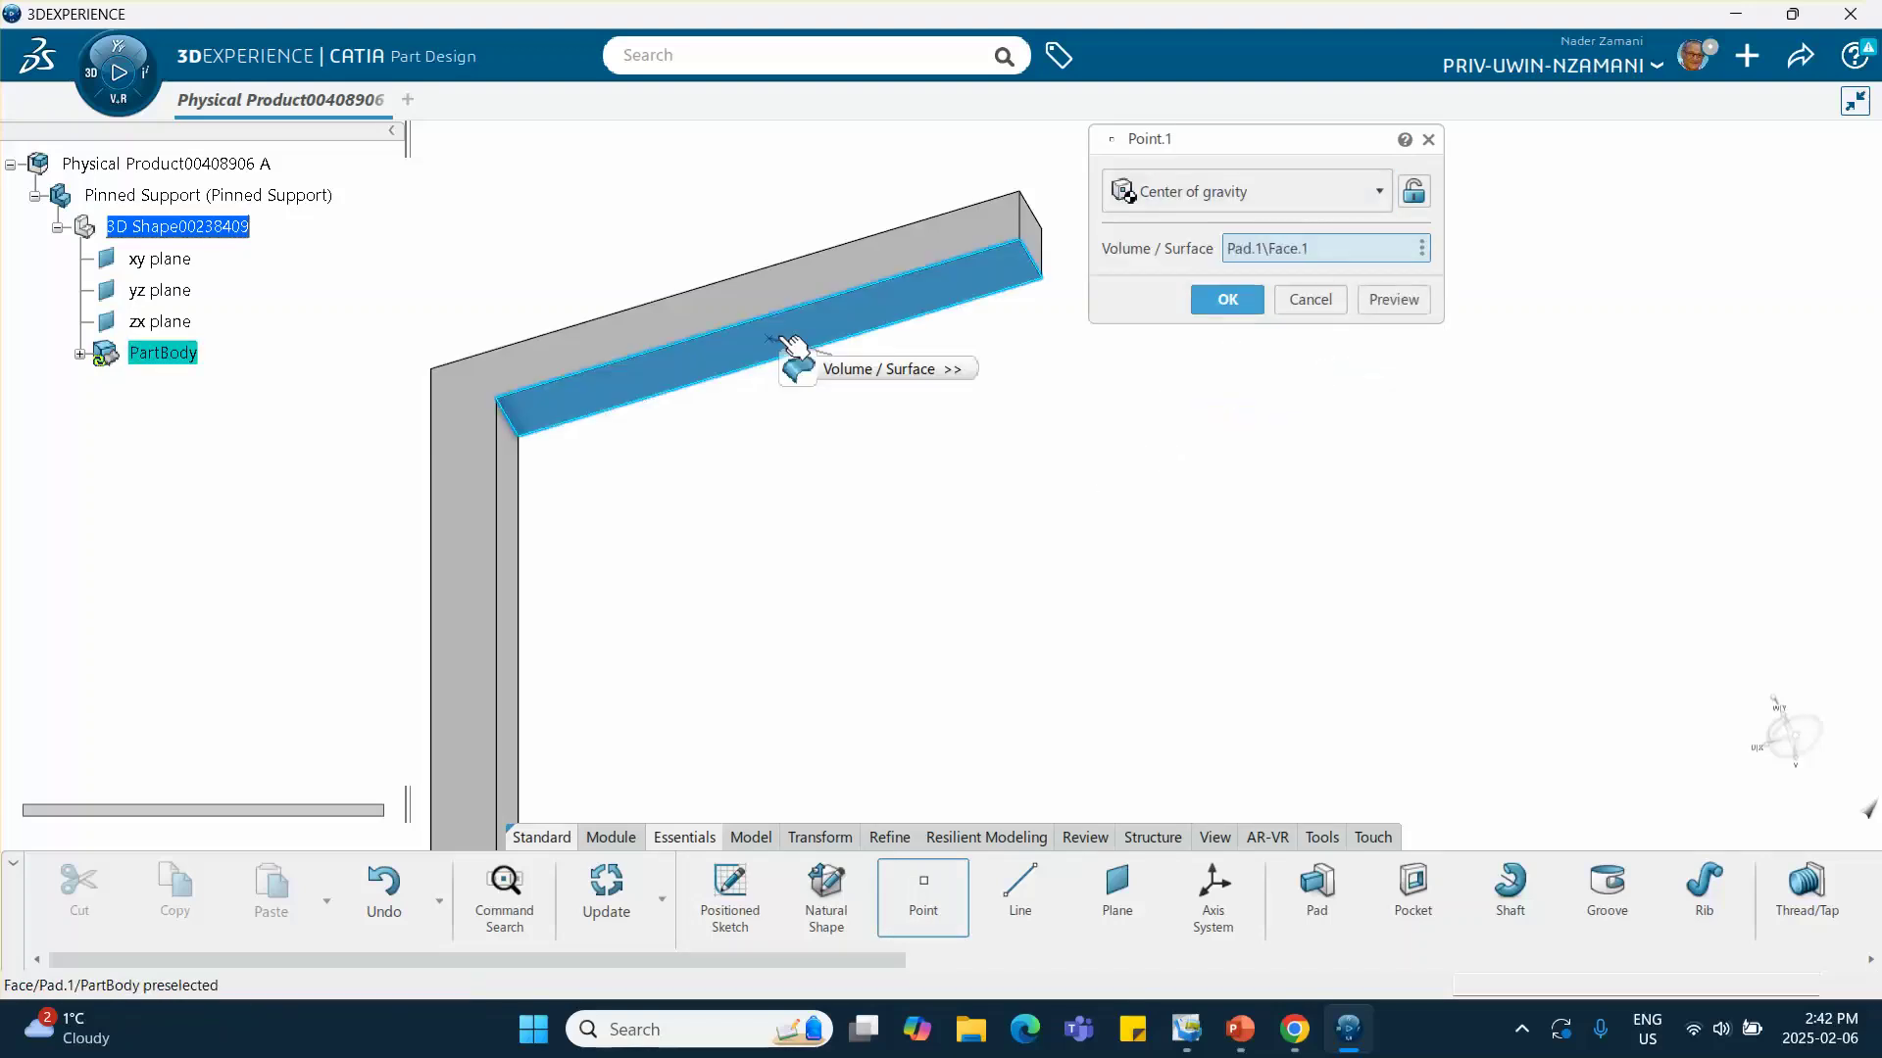
pyautogui.click(1227, 299)
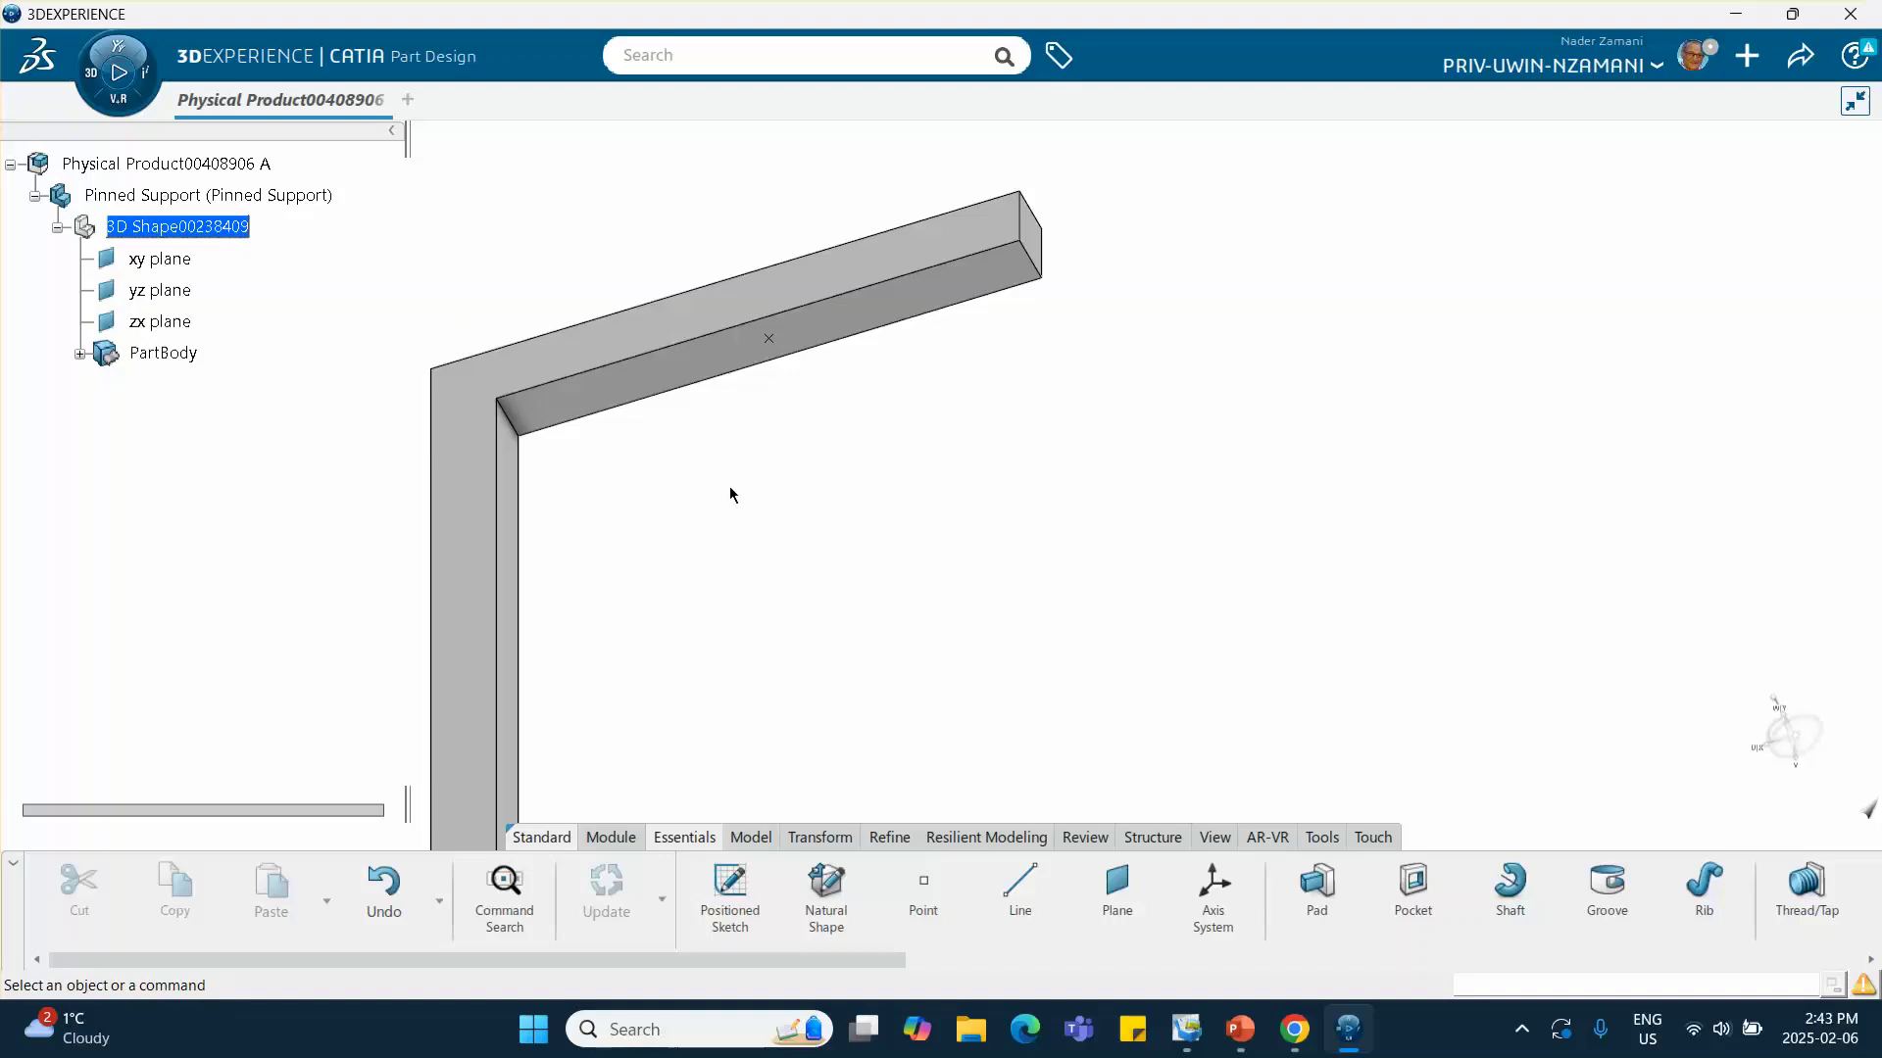
# Create a plane offset downward from the arm's underside face, about halfway down the post
pyautogui.moveTo(735, 538); pyautogui.dragTo(847, 575, button='middle')
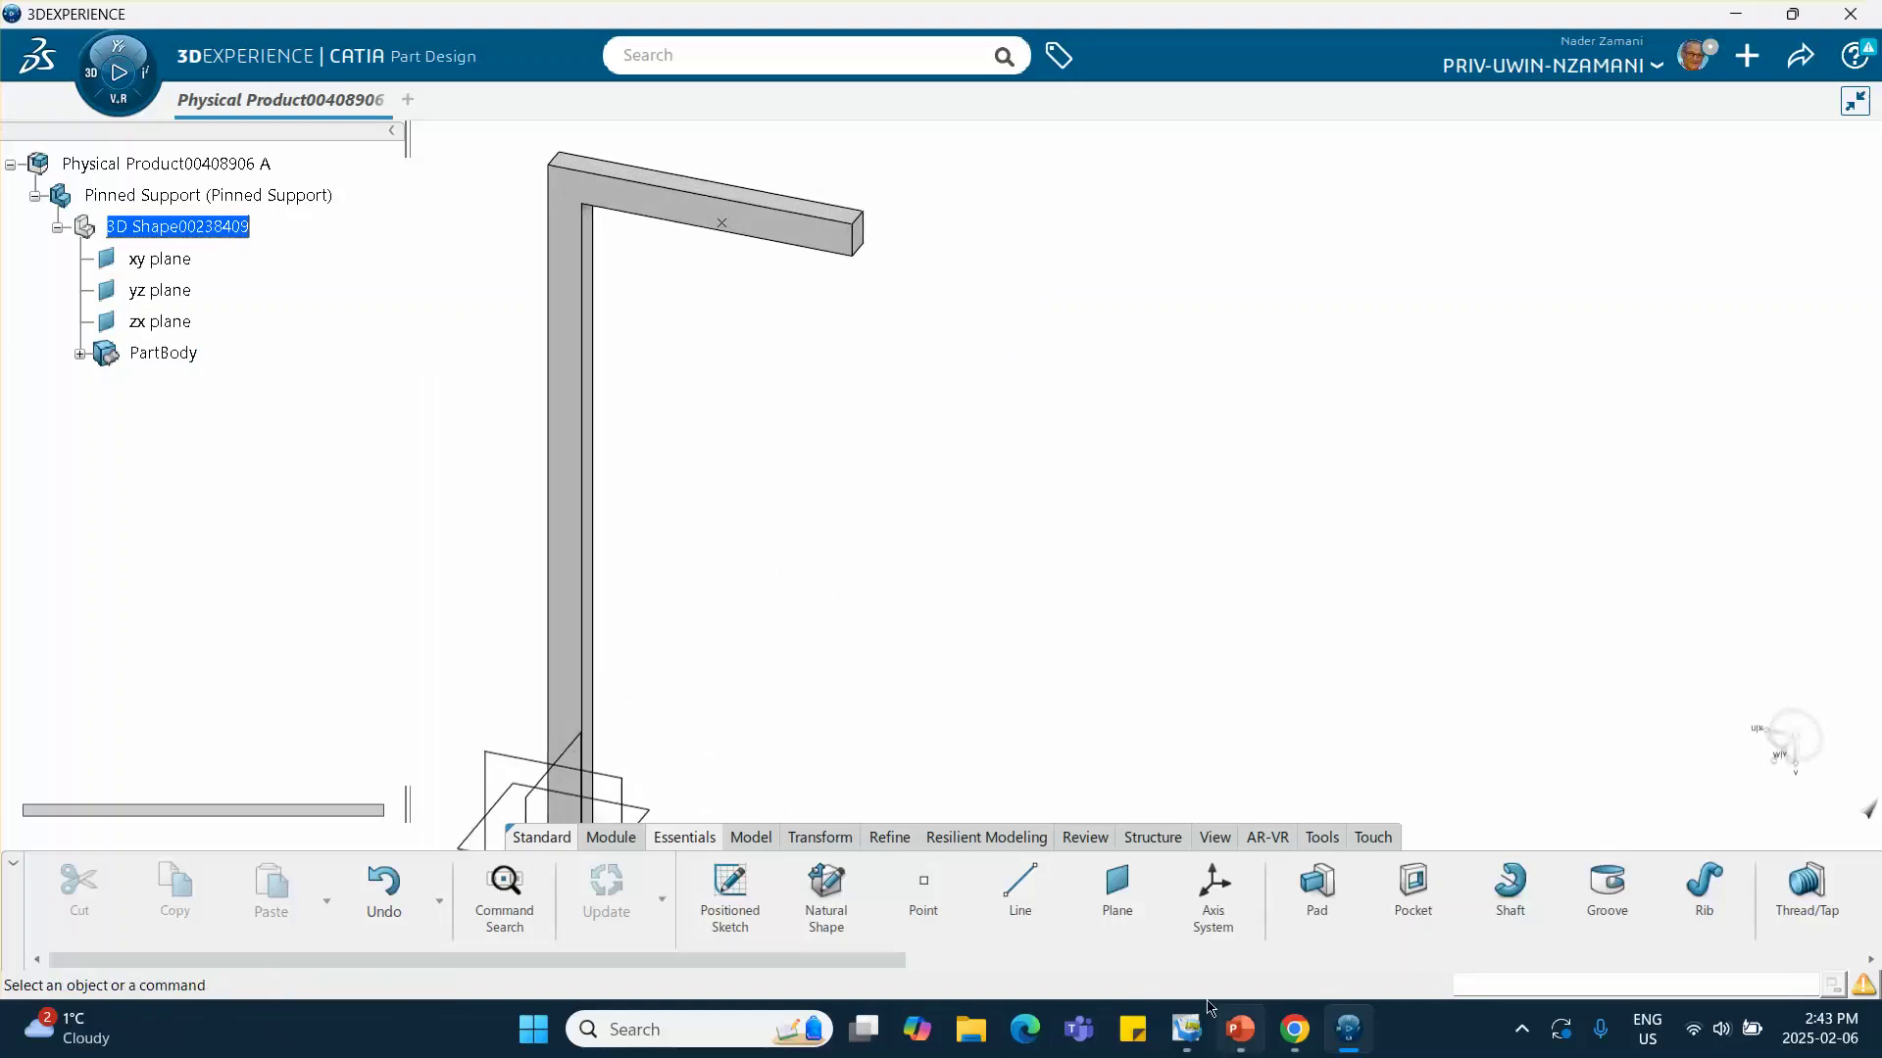
pyautogui.moveTo(928, 677); pyautogui.dragTo(865, 231, button='middle')
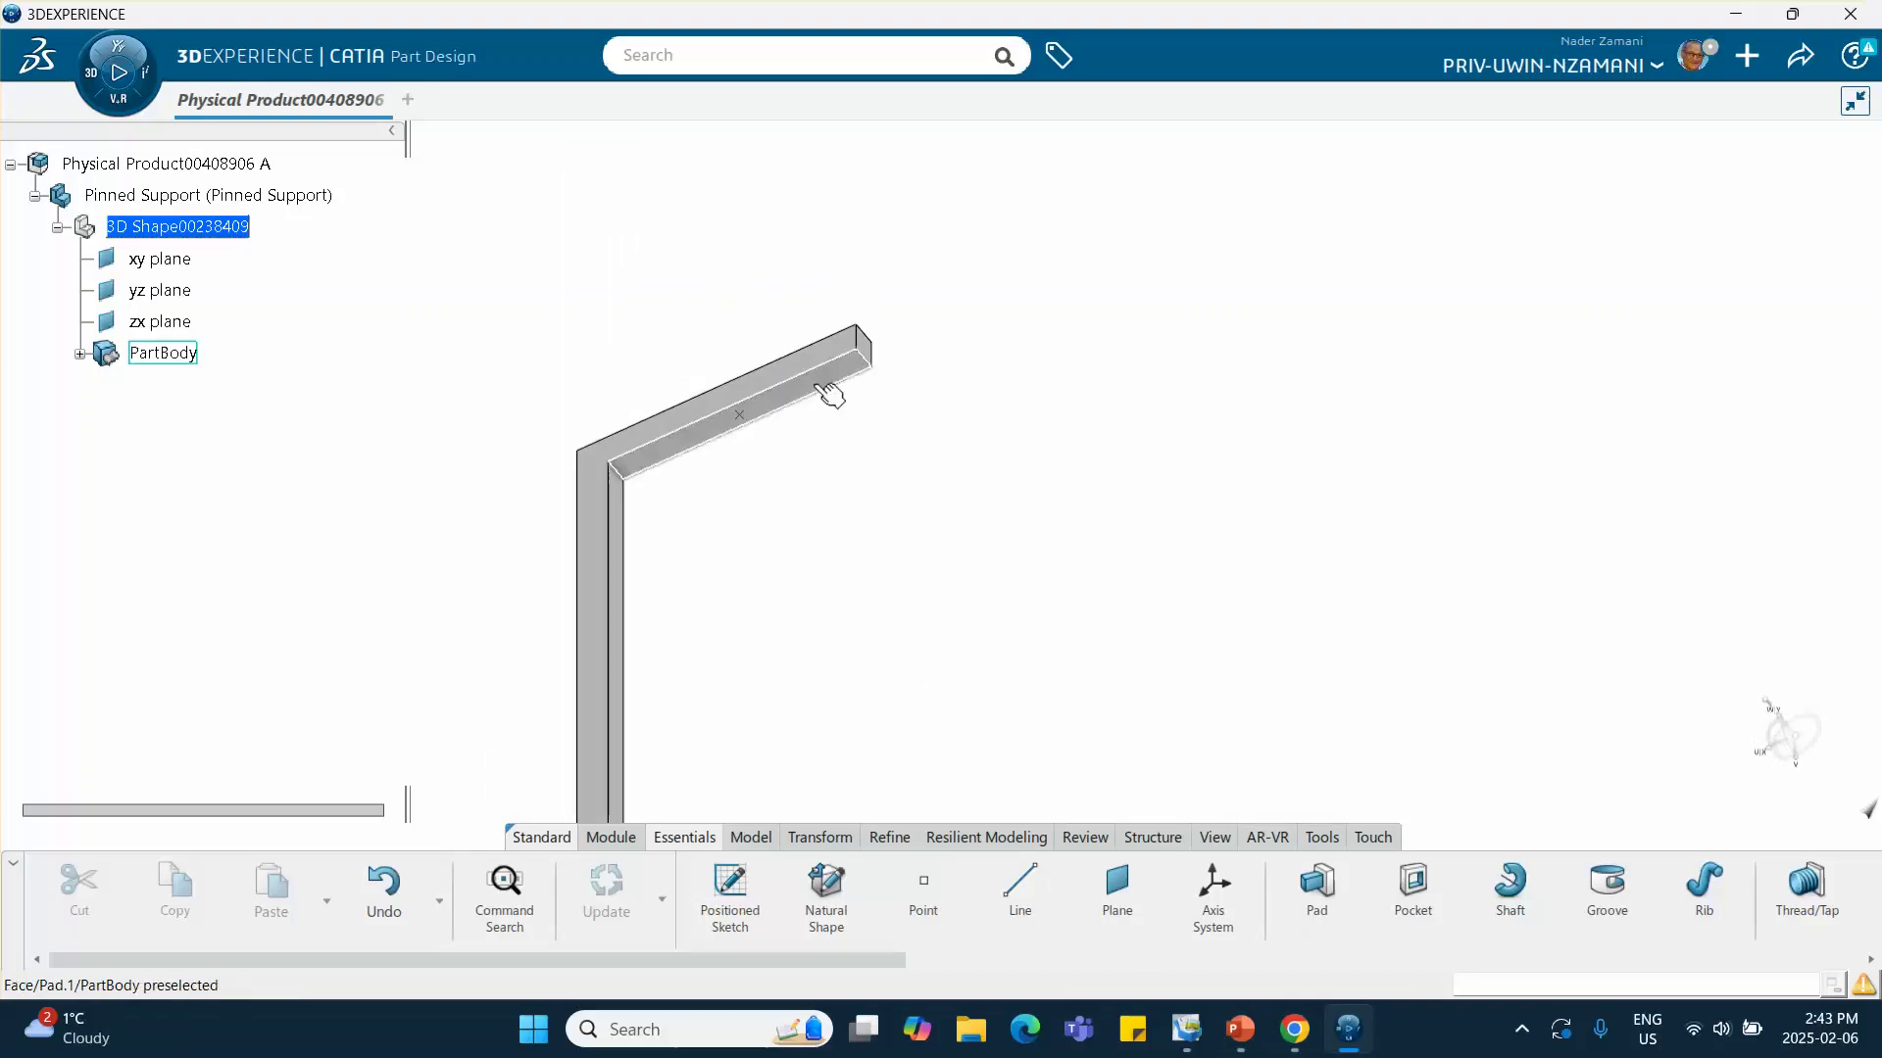
pyautogui.moveTo(831, 392); pyautogui.dragTo(811, 733, button='middle')
pyautogui.click(1118, 887)
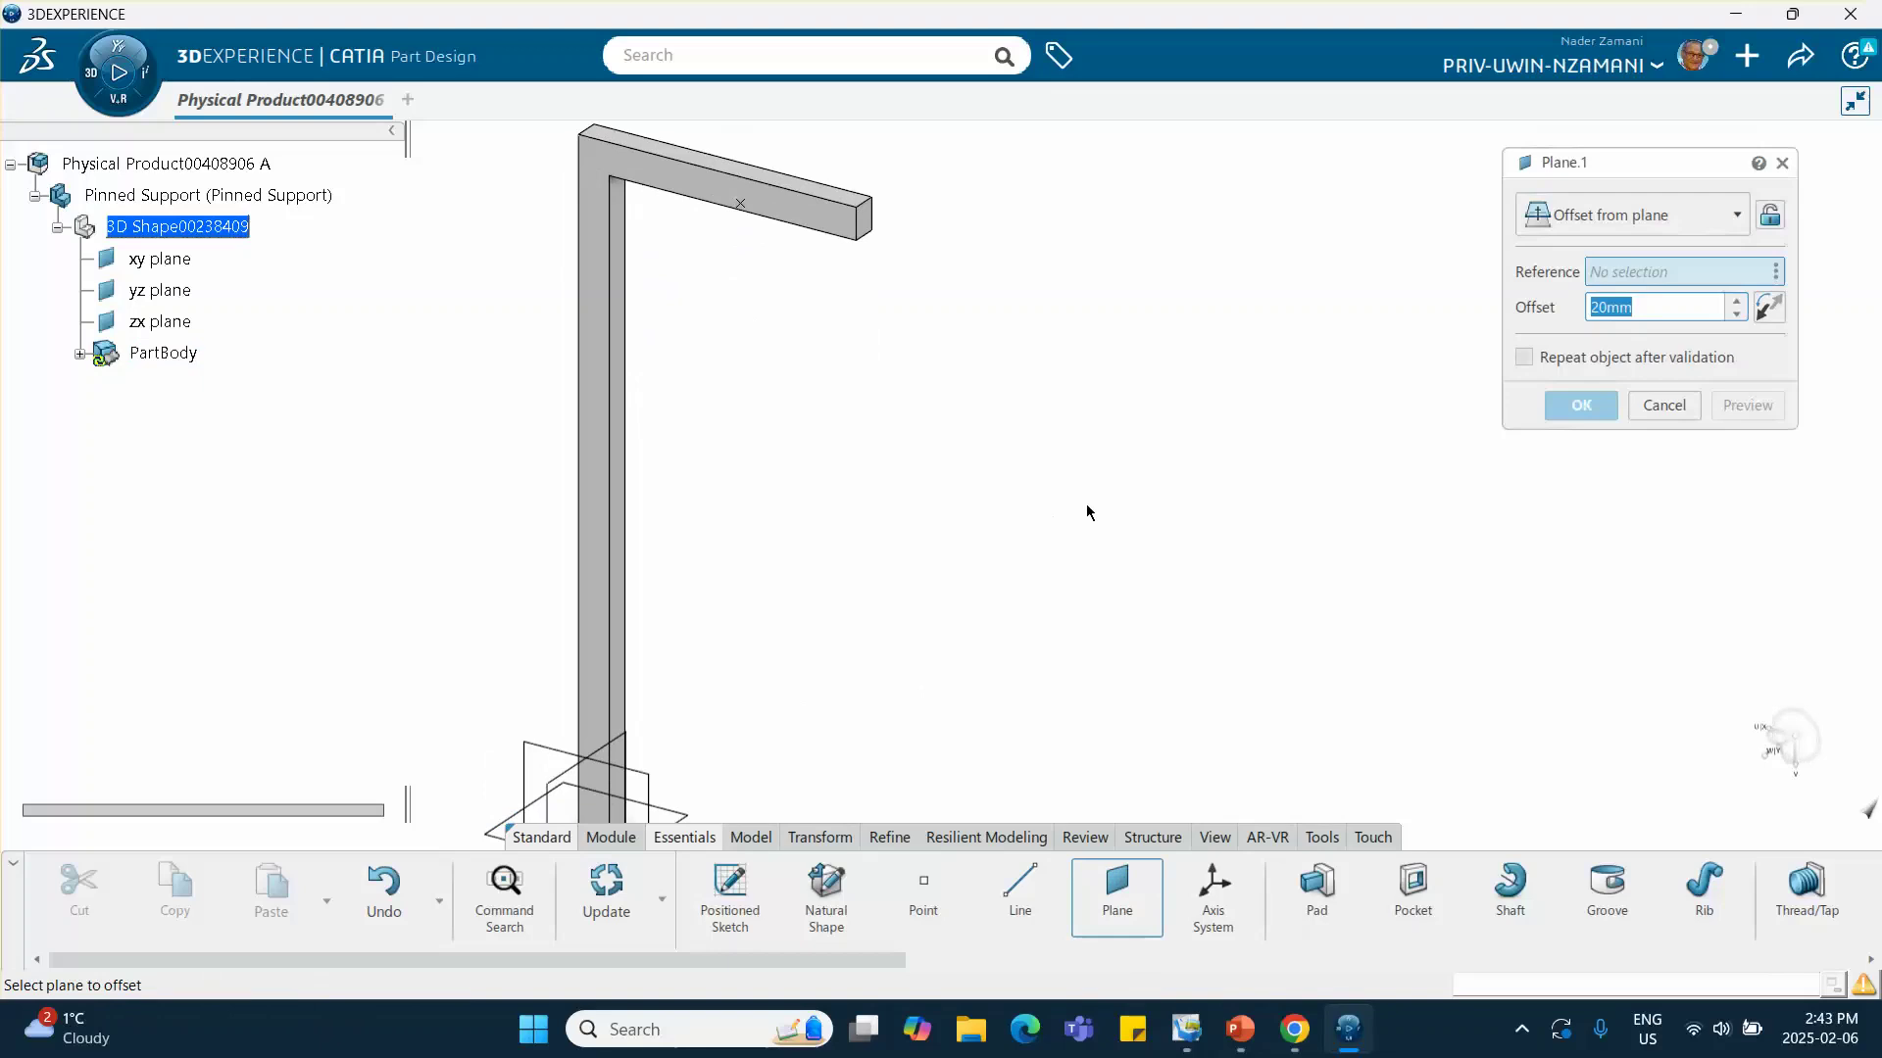
pyautogui.moveTo(777, 373); pyautogui.dragTo(777, 178, button='middle')
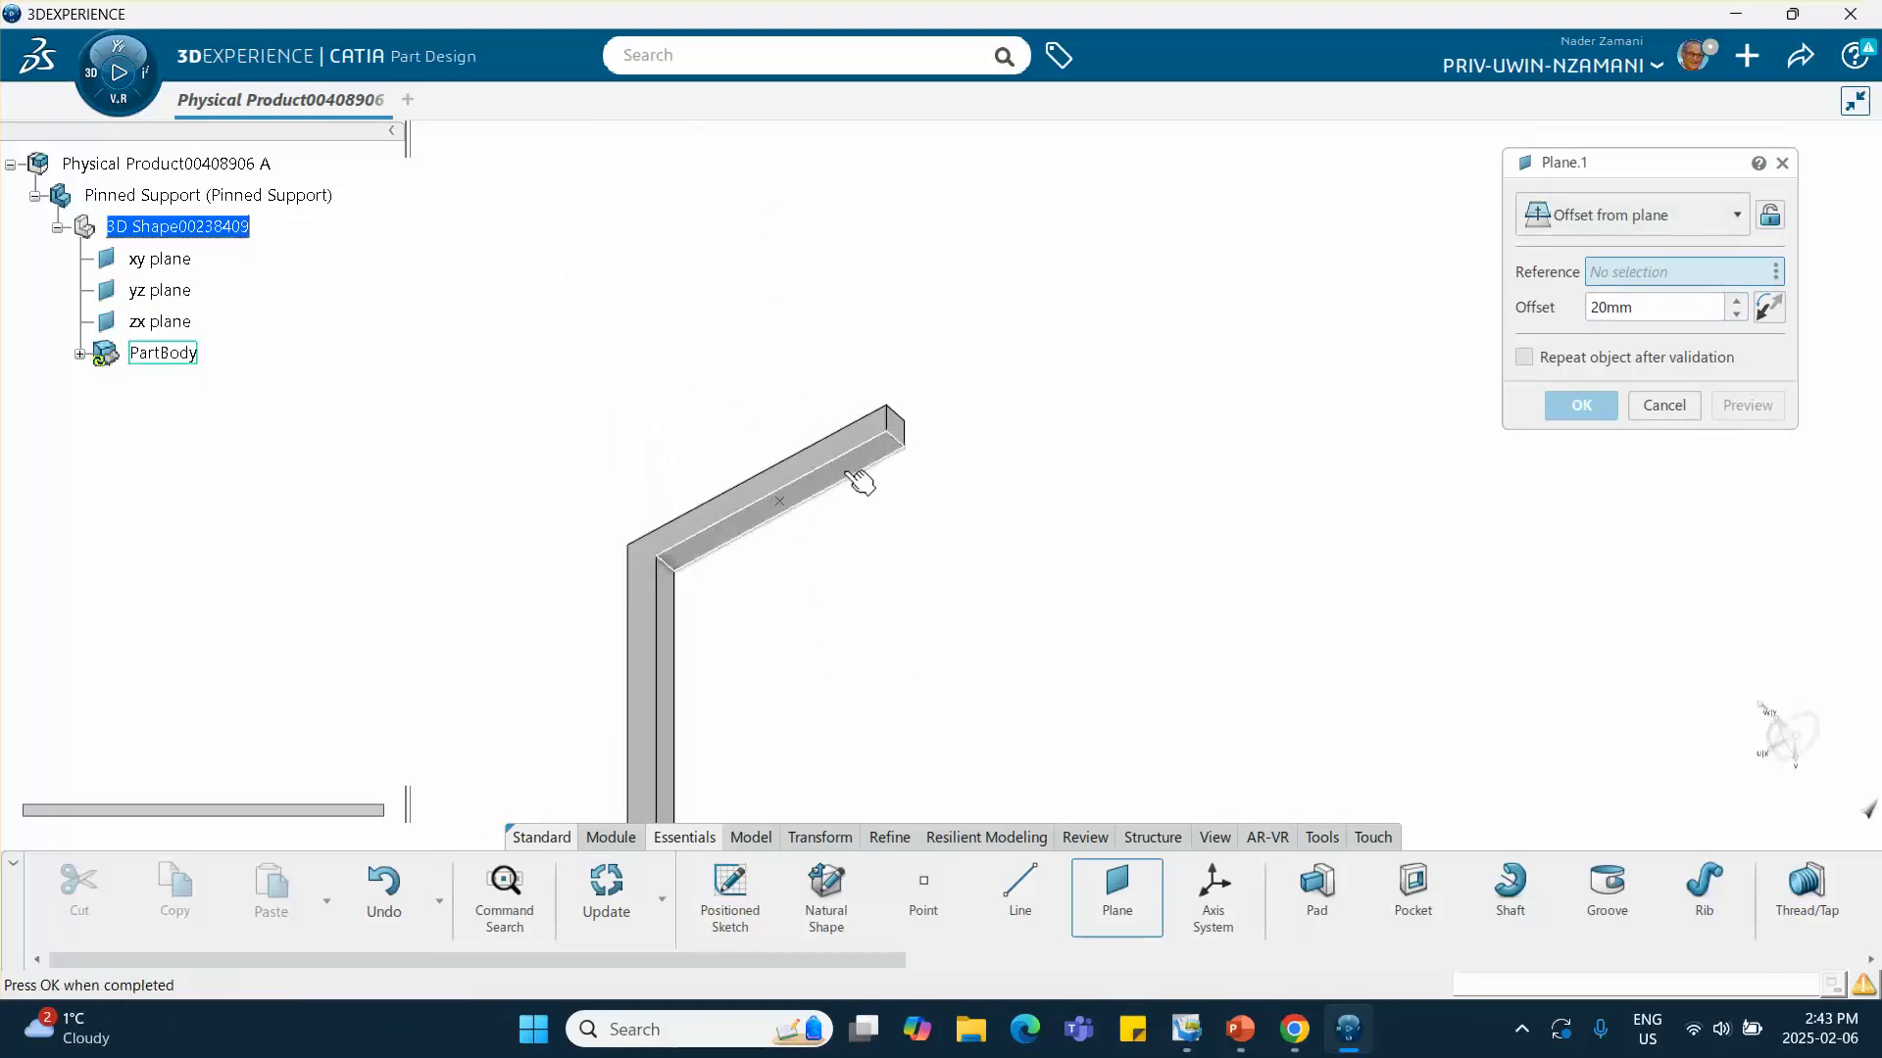
pyautogui.click(784, 509)
pyautogui.moveTo(919, 278); pyautogui.dragTo(856, 794, button='middle')
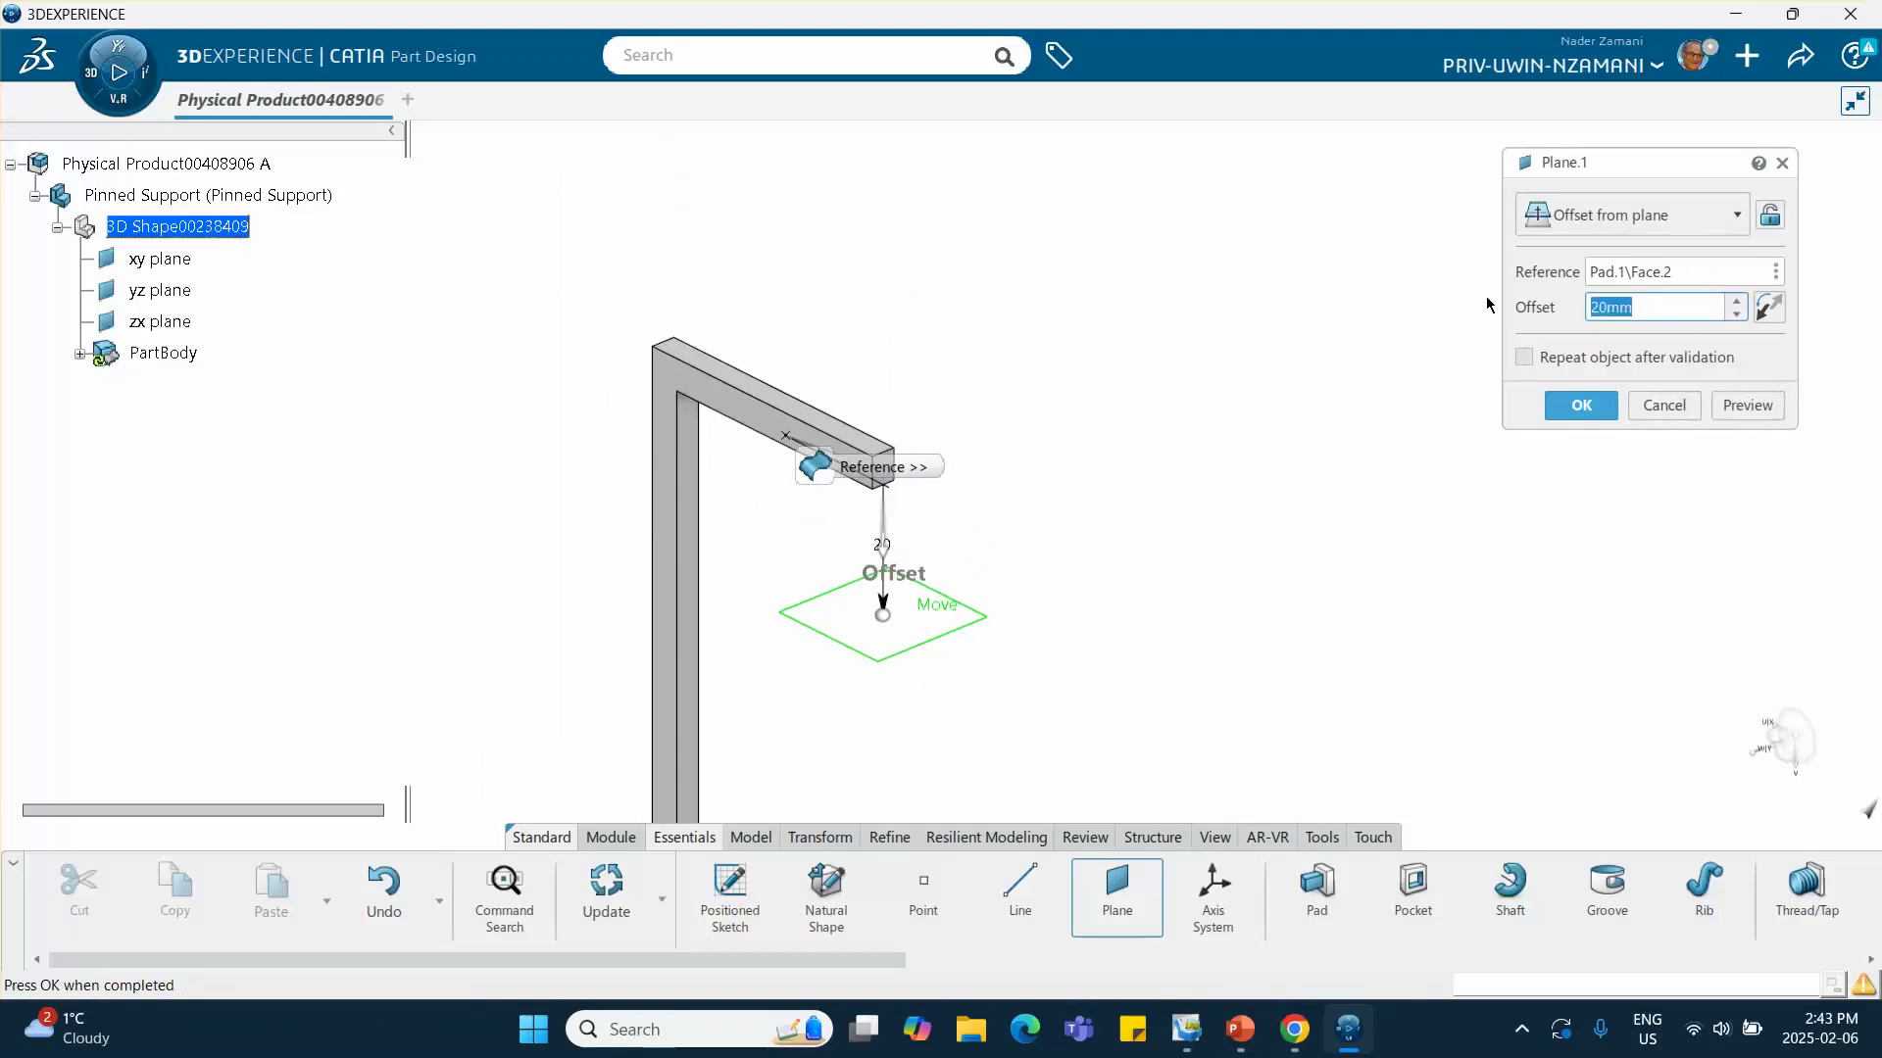
pyautogui.press('Return')
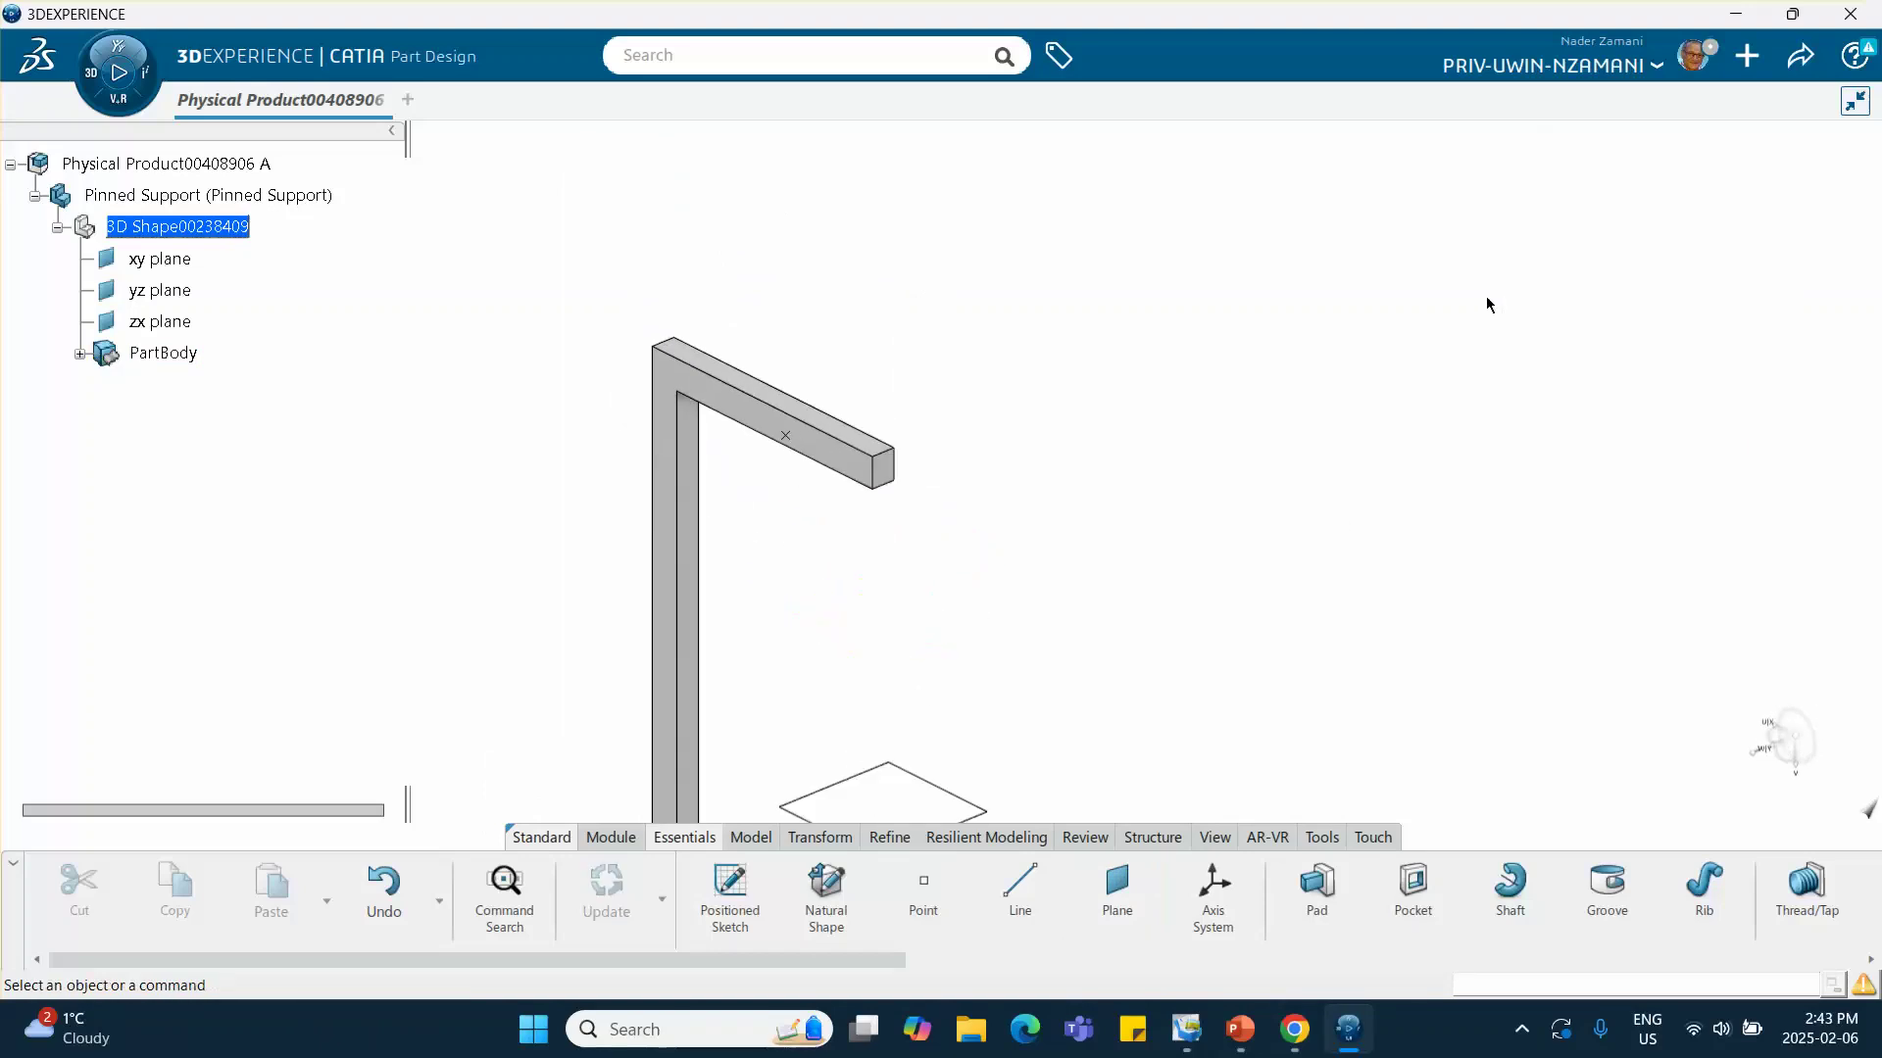
# Switch to PowerPoint to examine slide 2 with the support, block and rope illustrations, and return to 3DEXPERIENCE
pyautogui.moveTo(1213, 436); pyautogui.dragTo(1143, 449, button='middle')
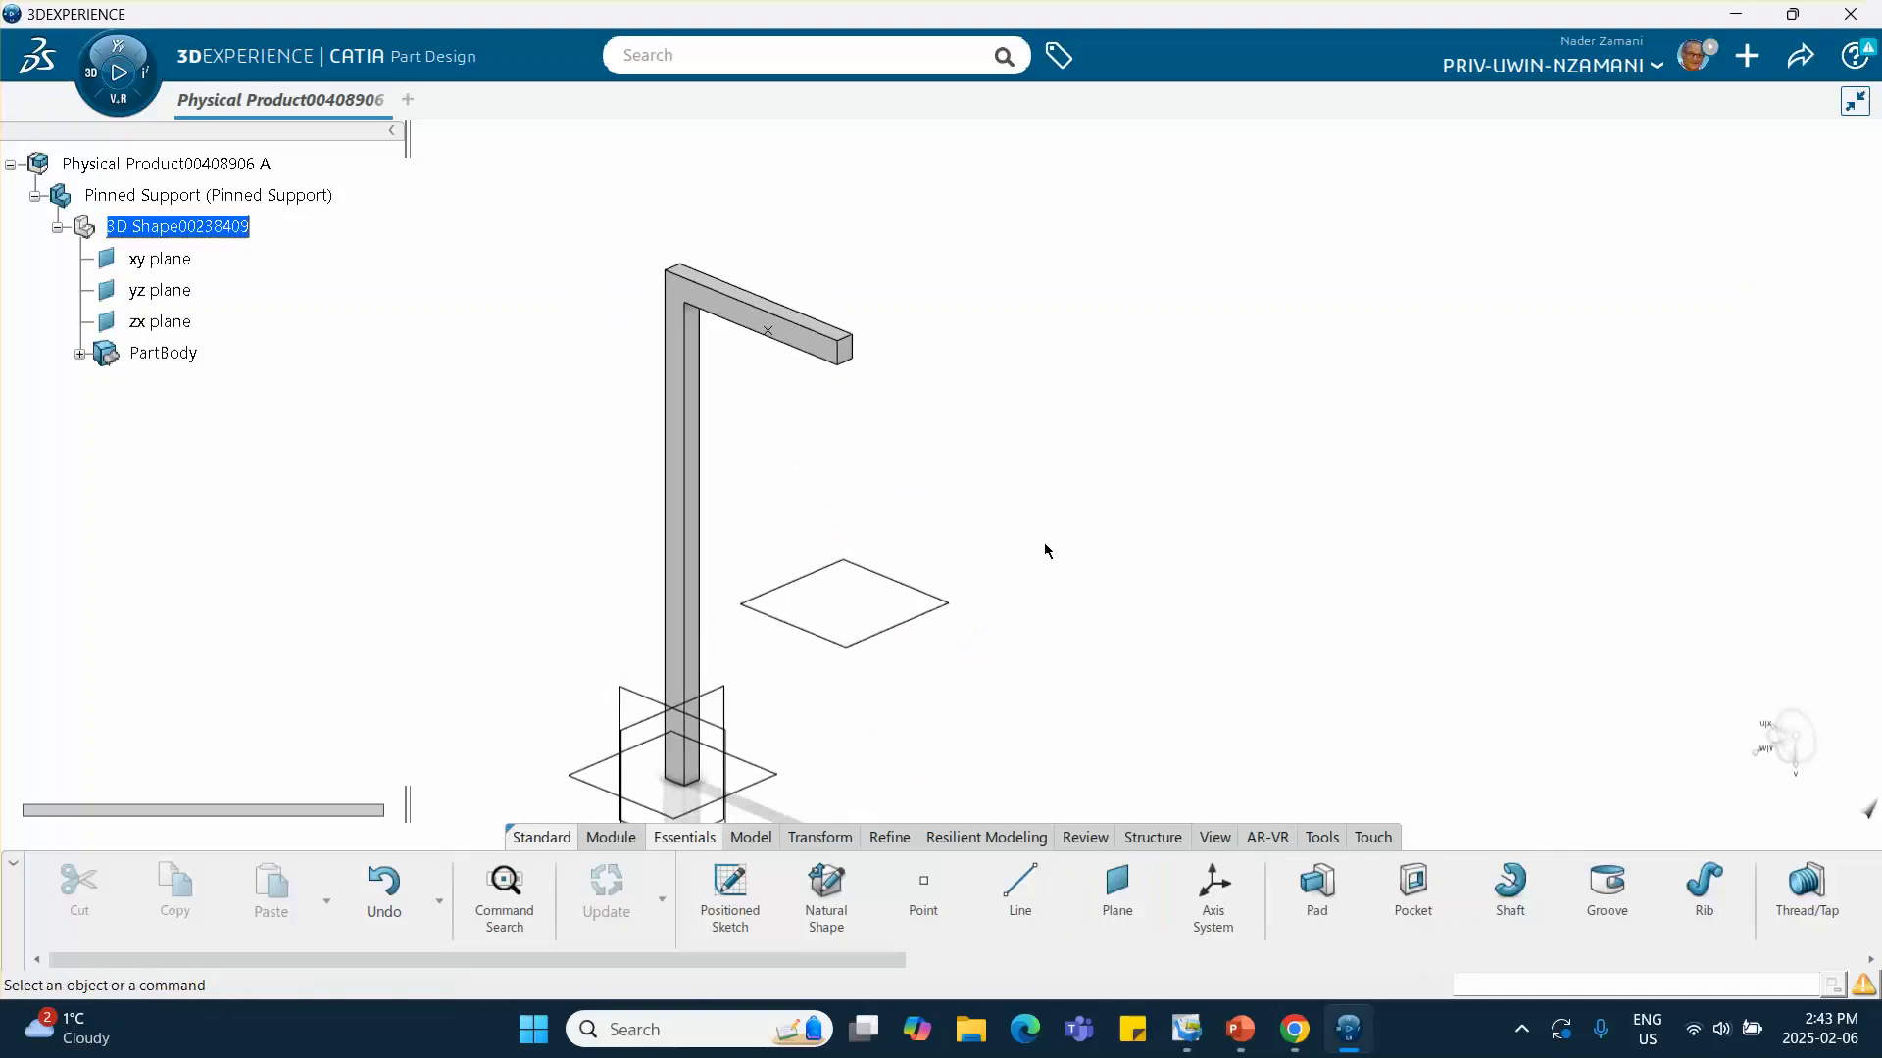
pyautogui.moveTo(1046, 546); pyautogui.dragTo(1011, 512, button='middle')
pyautogui.click(1240, 1029)
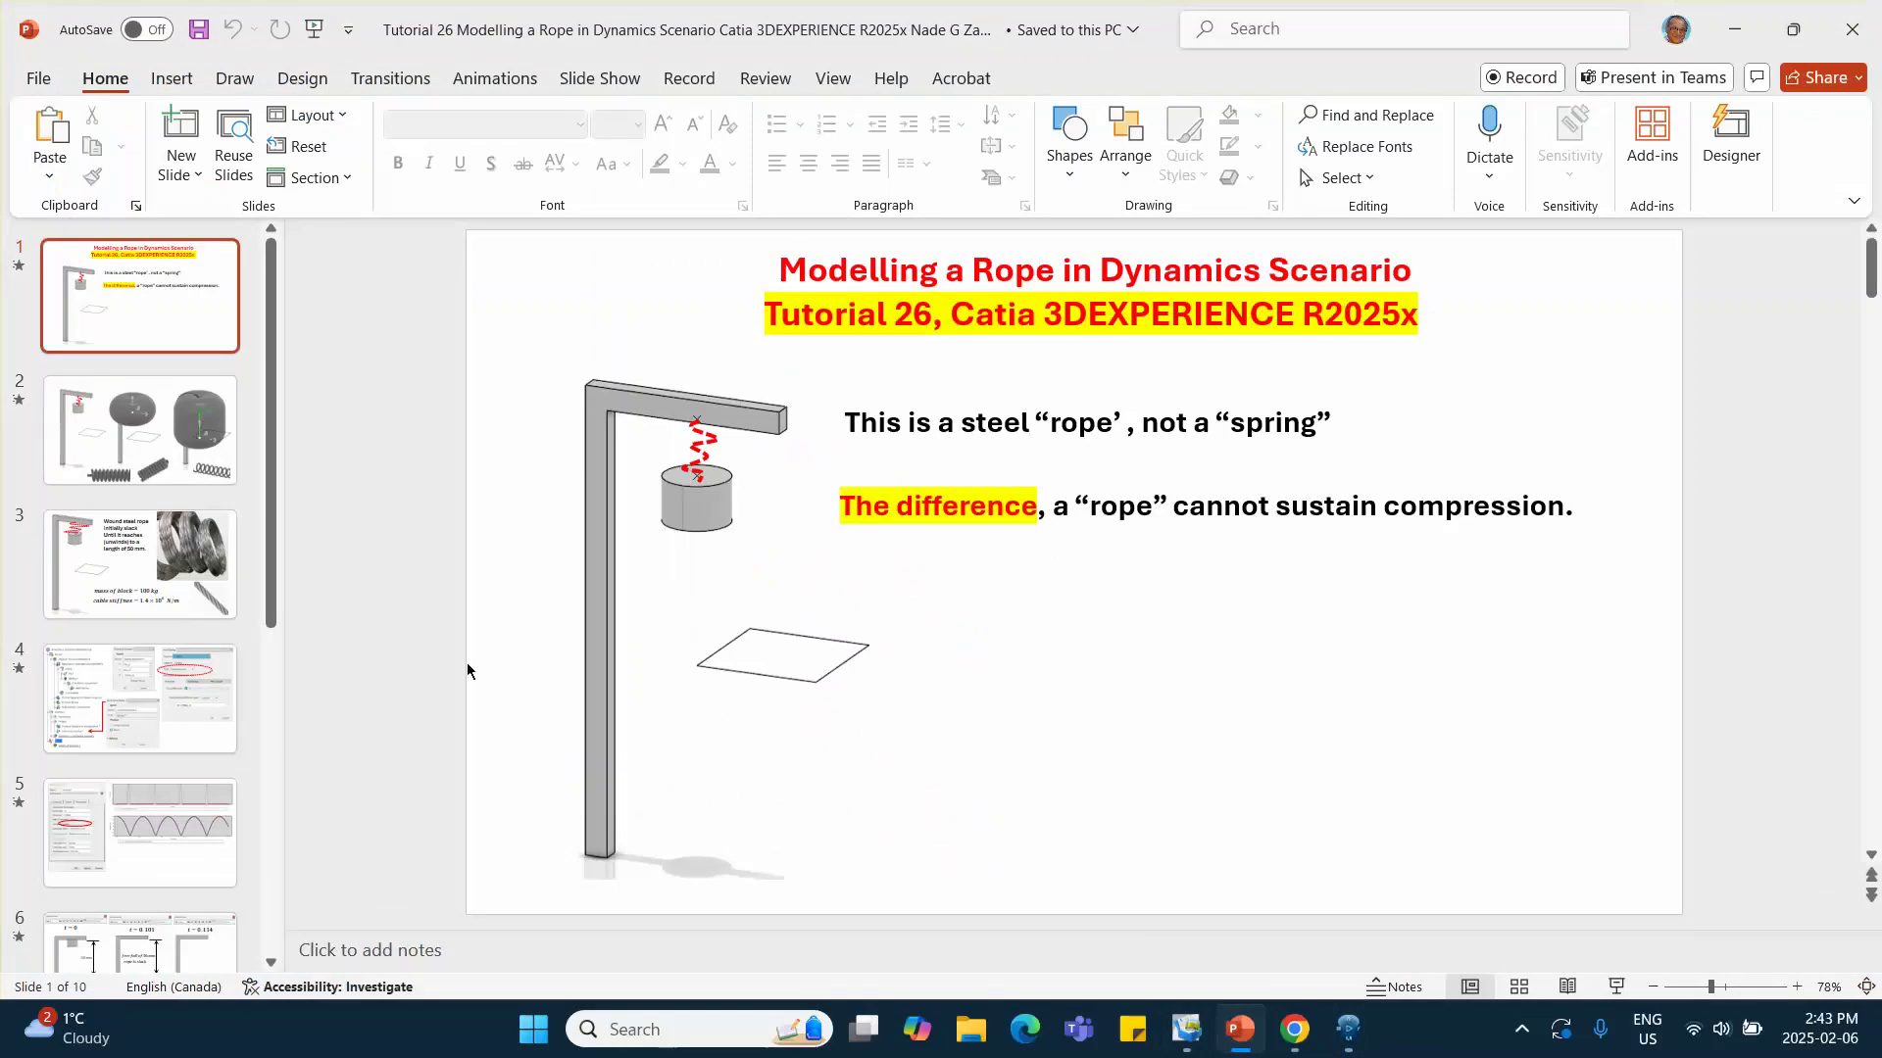
pyautogui.click(150, 469)
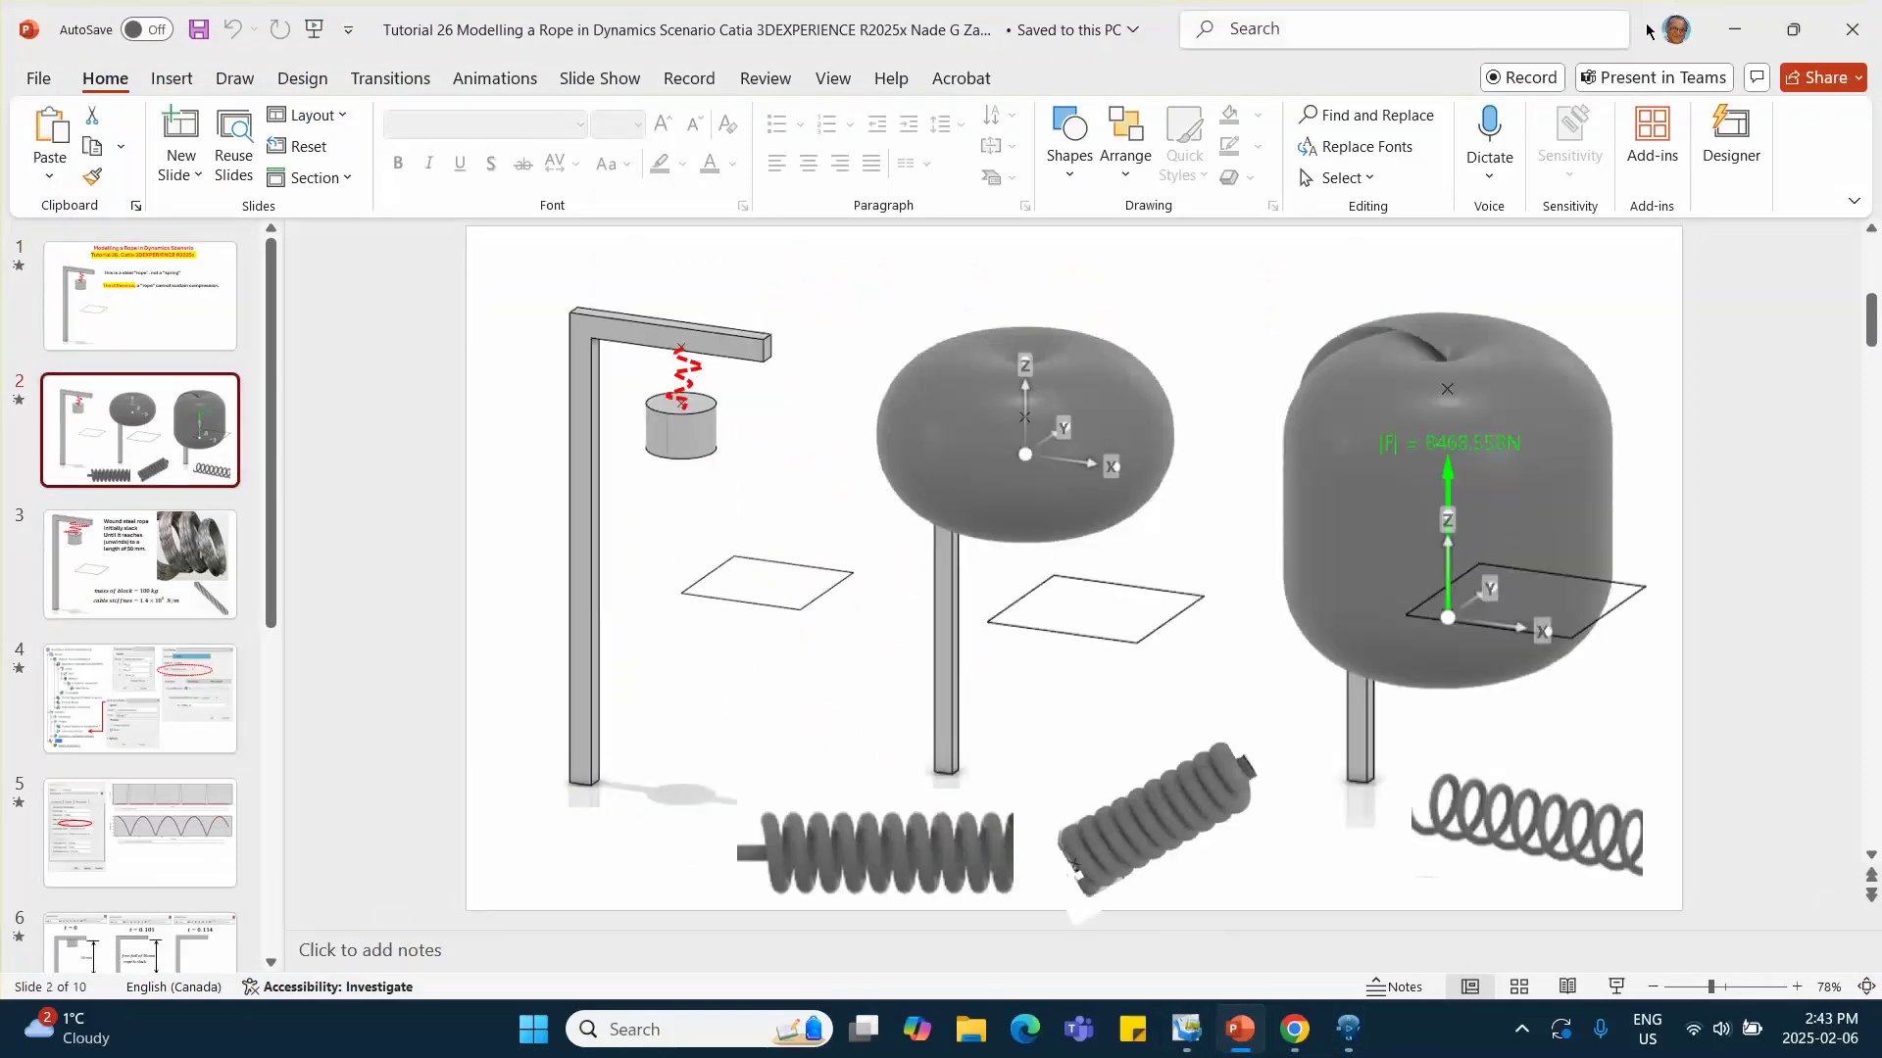
pyautogui.click(1734, 29)
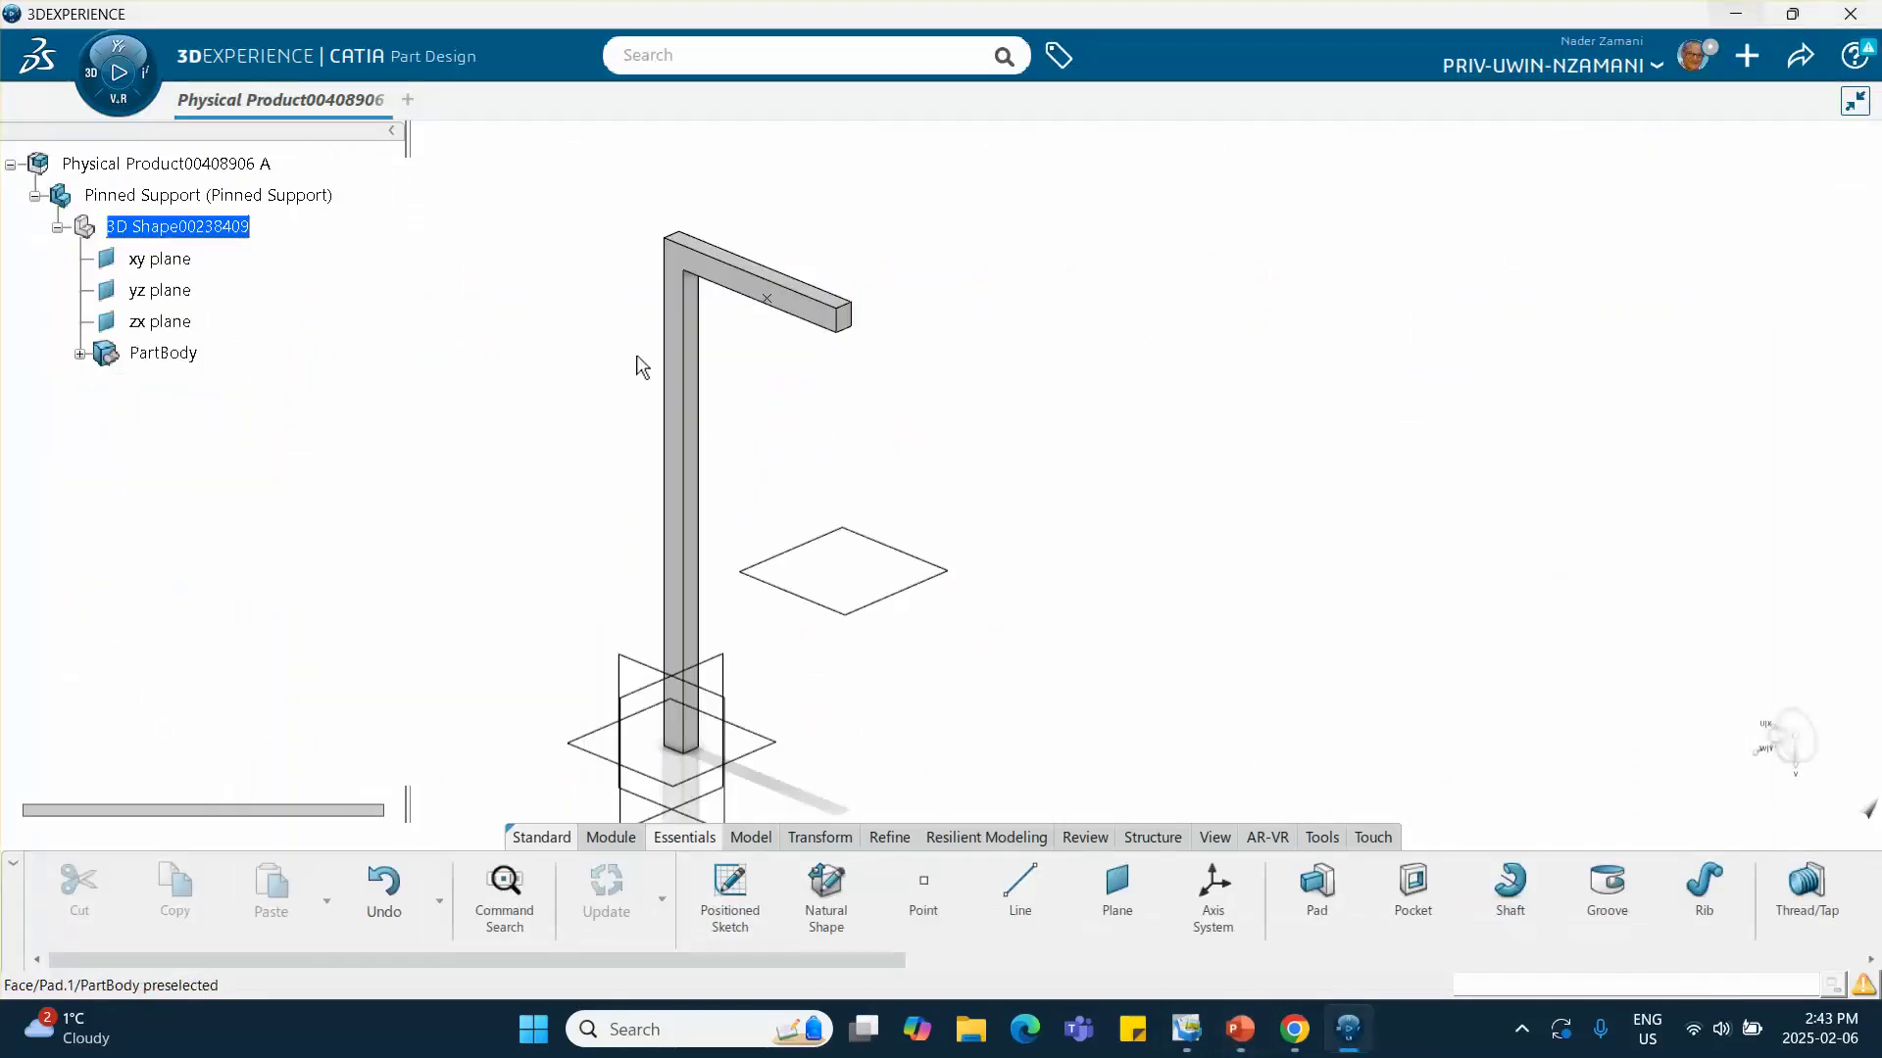
# Activate the root product and insert a new 3D Part under it
pyautogui.doubleClick(204, 162)
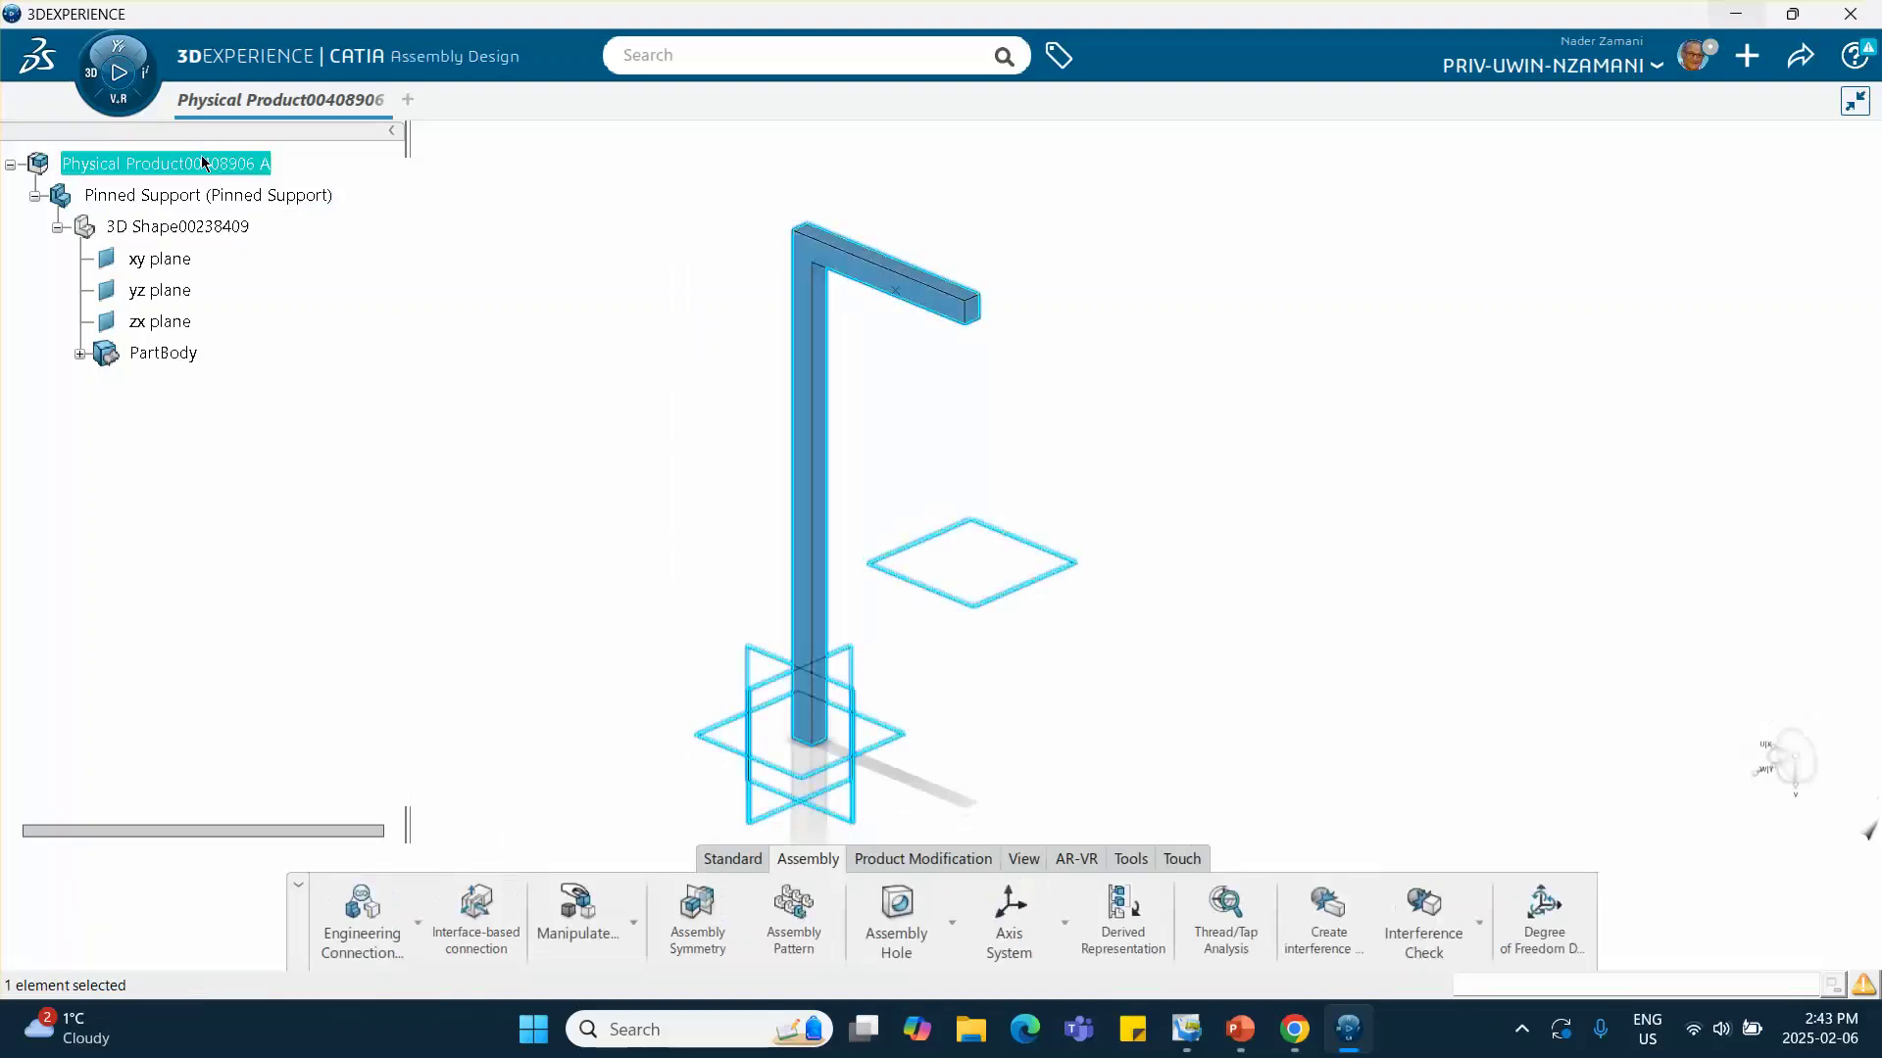
pyautogui.click(410, 259)
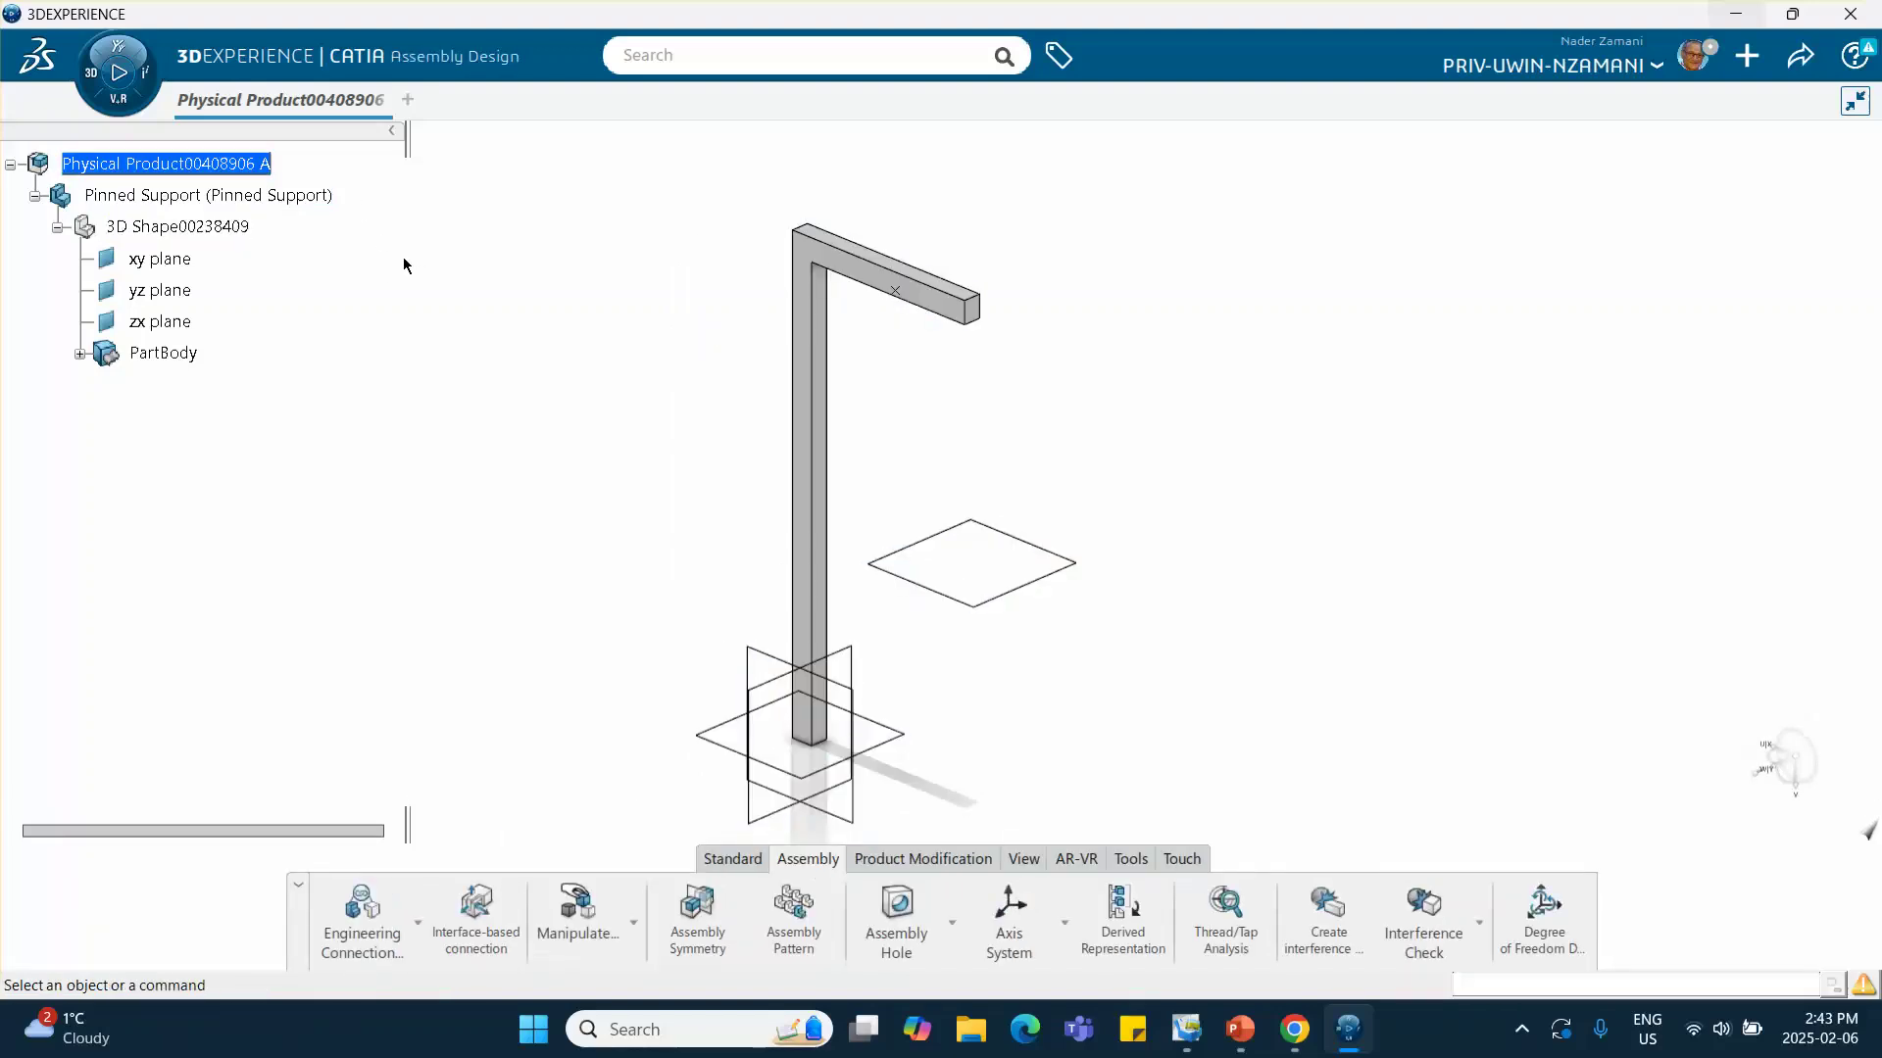
pyautogui.rightClick(245, 168)
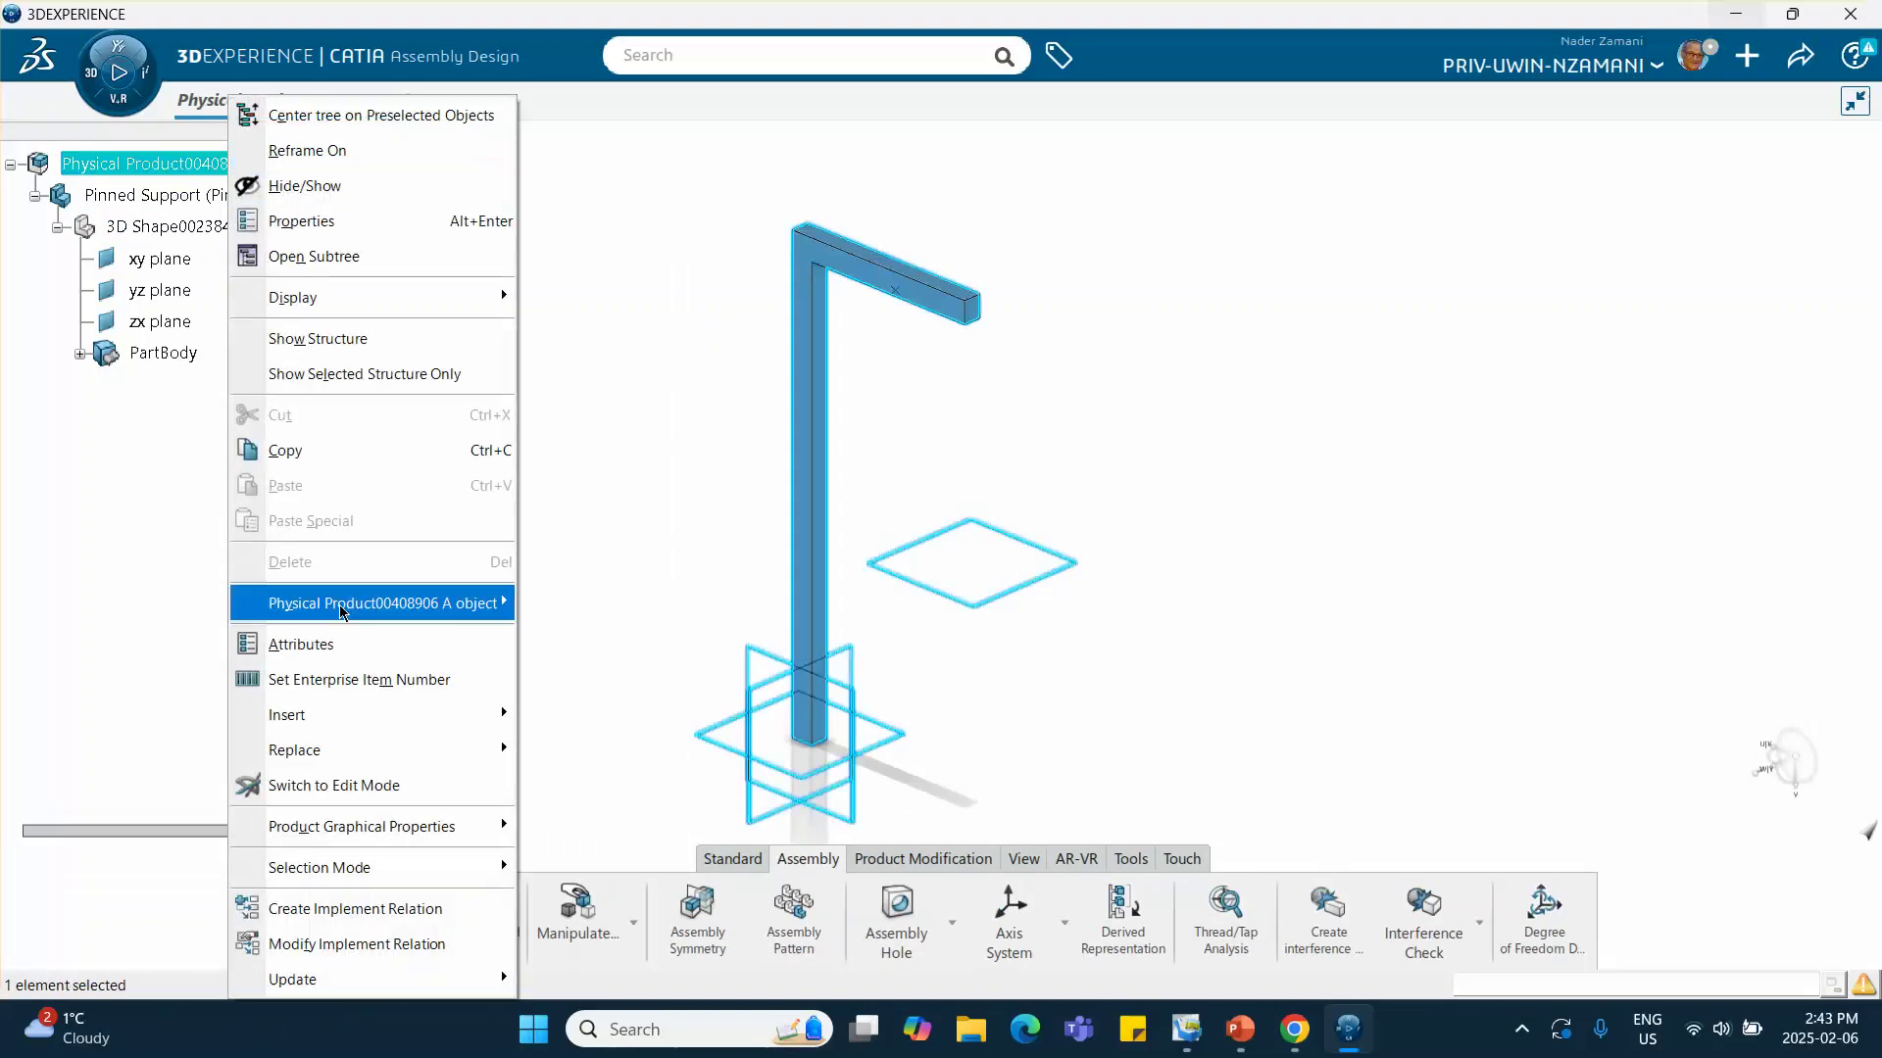
pyautogui.moveTo(461, 715)
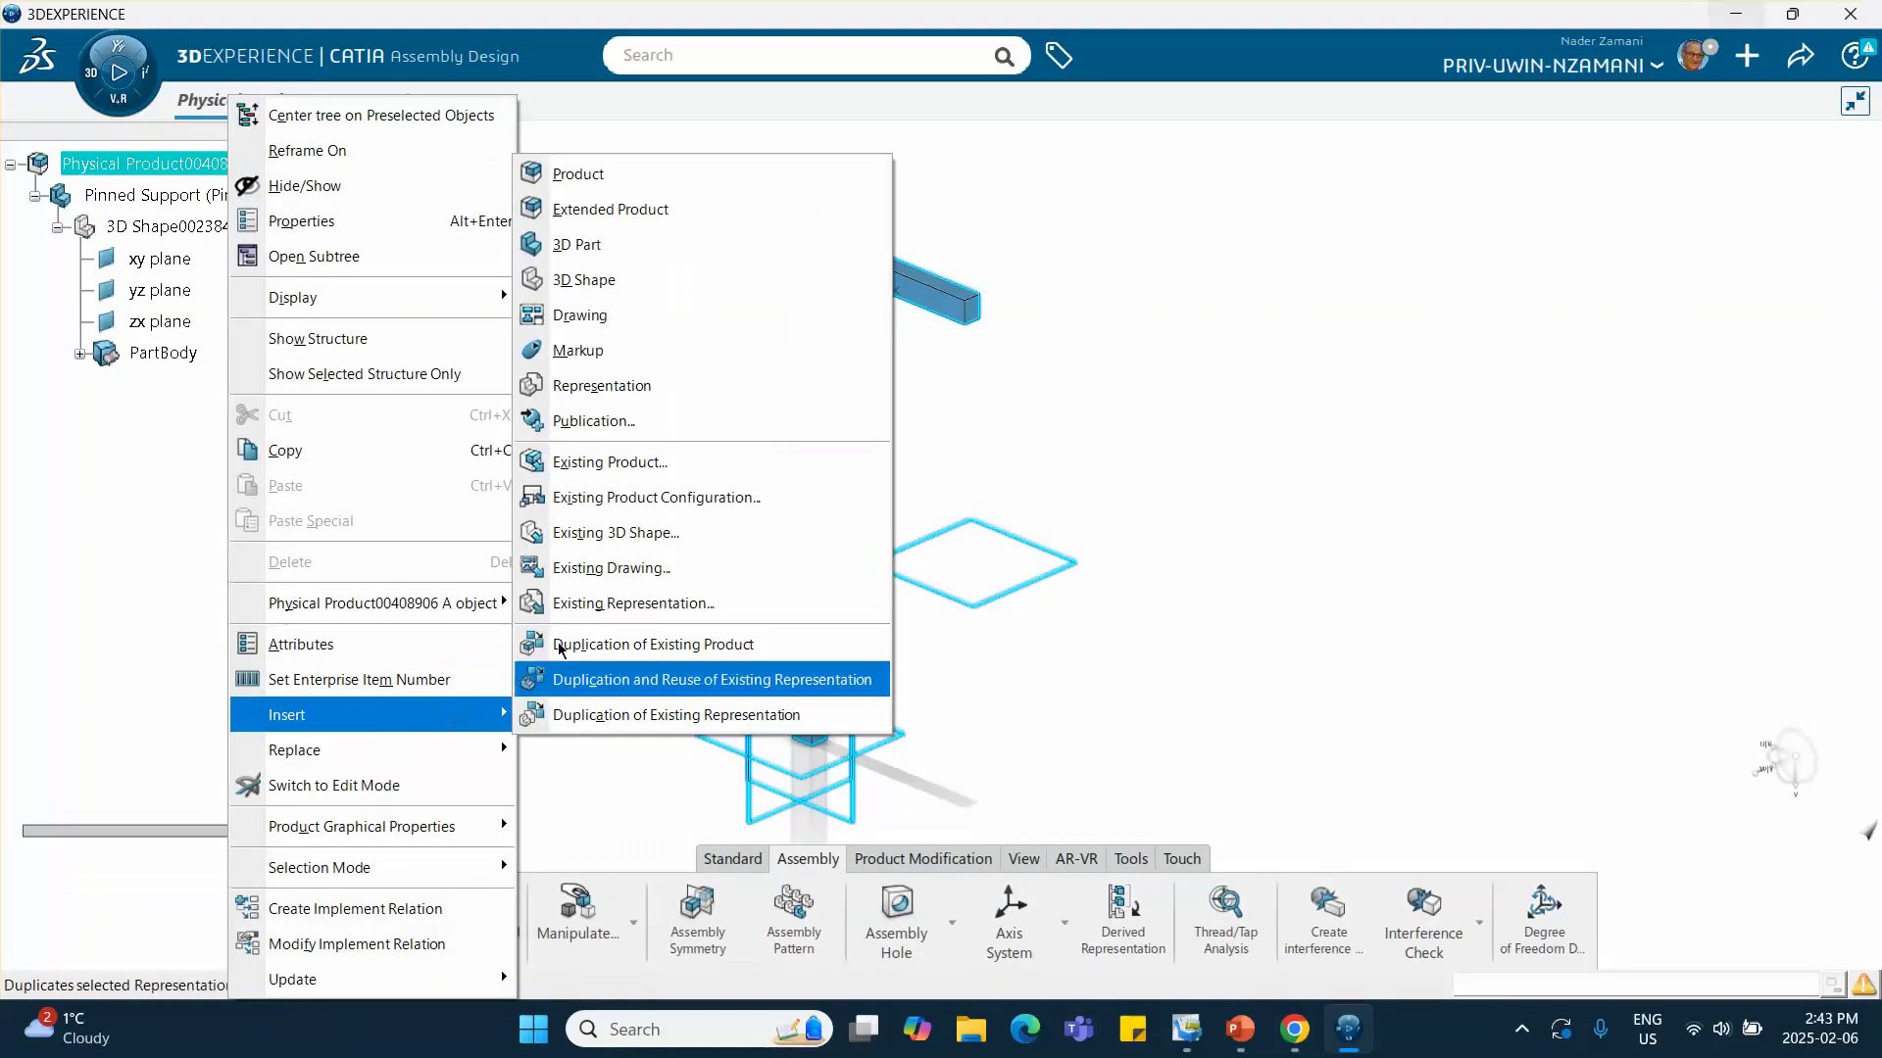
pyautogui.click(573, 245)
# Set both the instance title and the reference title of the new part to Block
pyautogui.rightClick(320, 389)
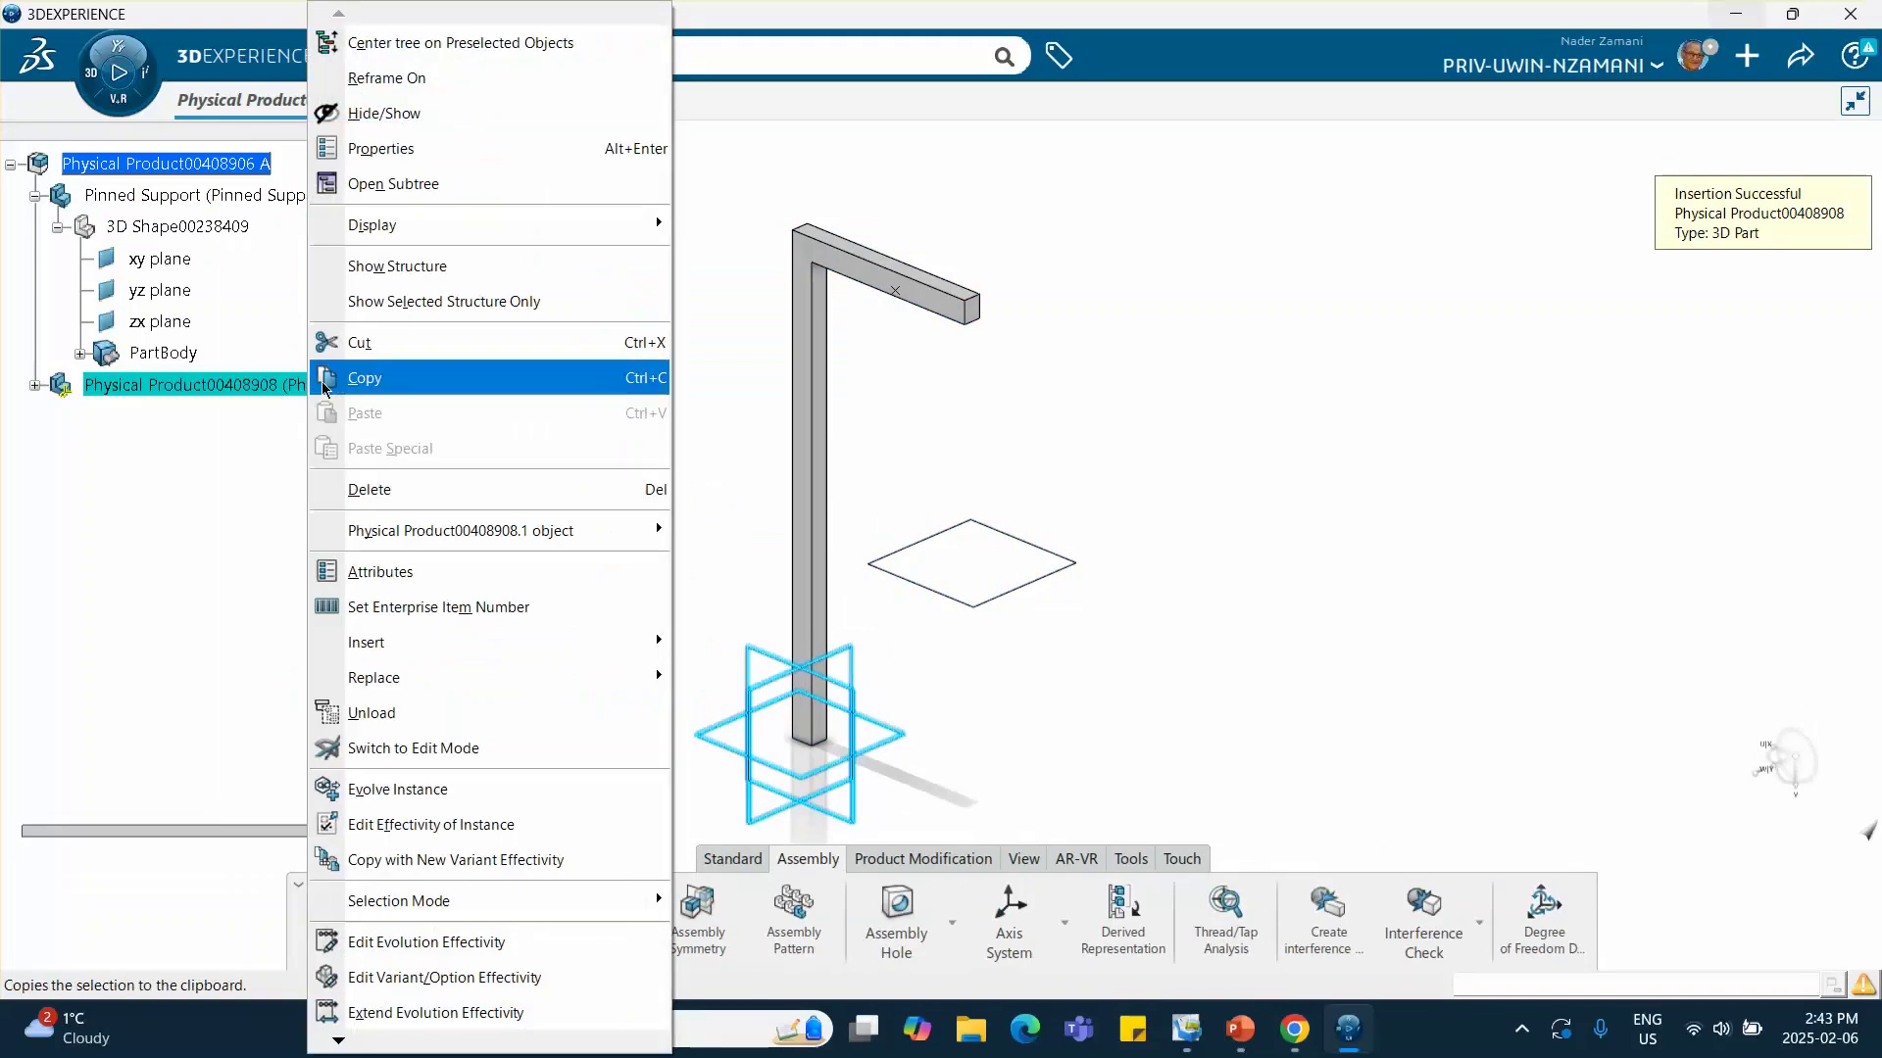
pyautogui.click(403, 149)
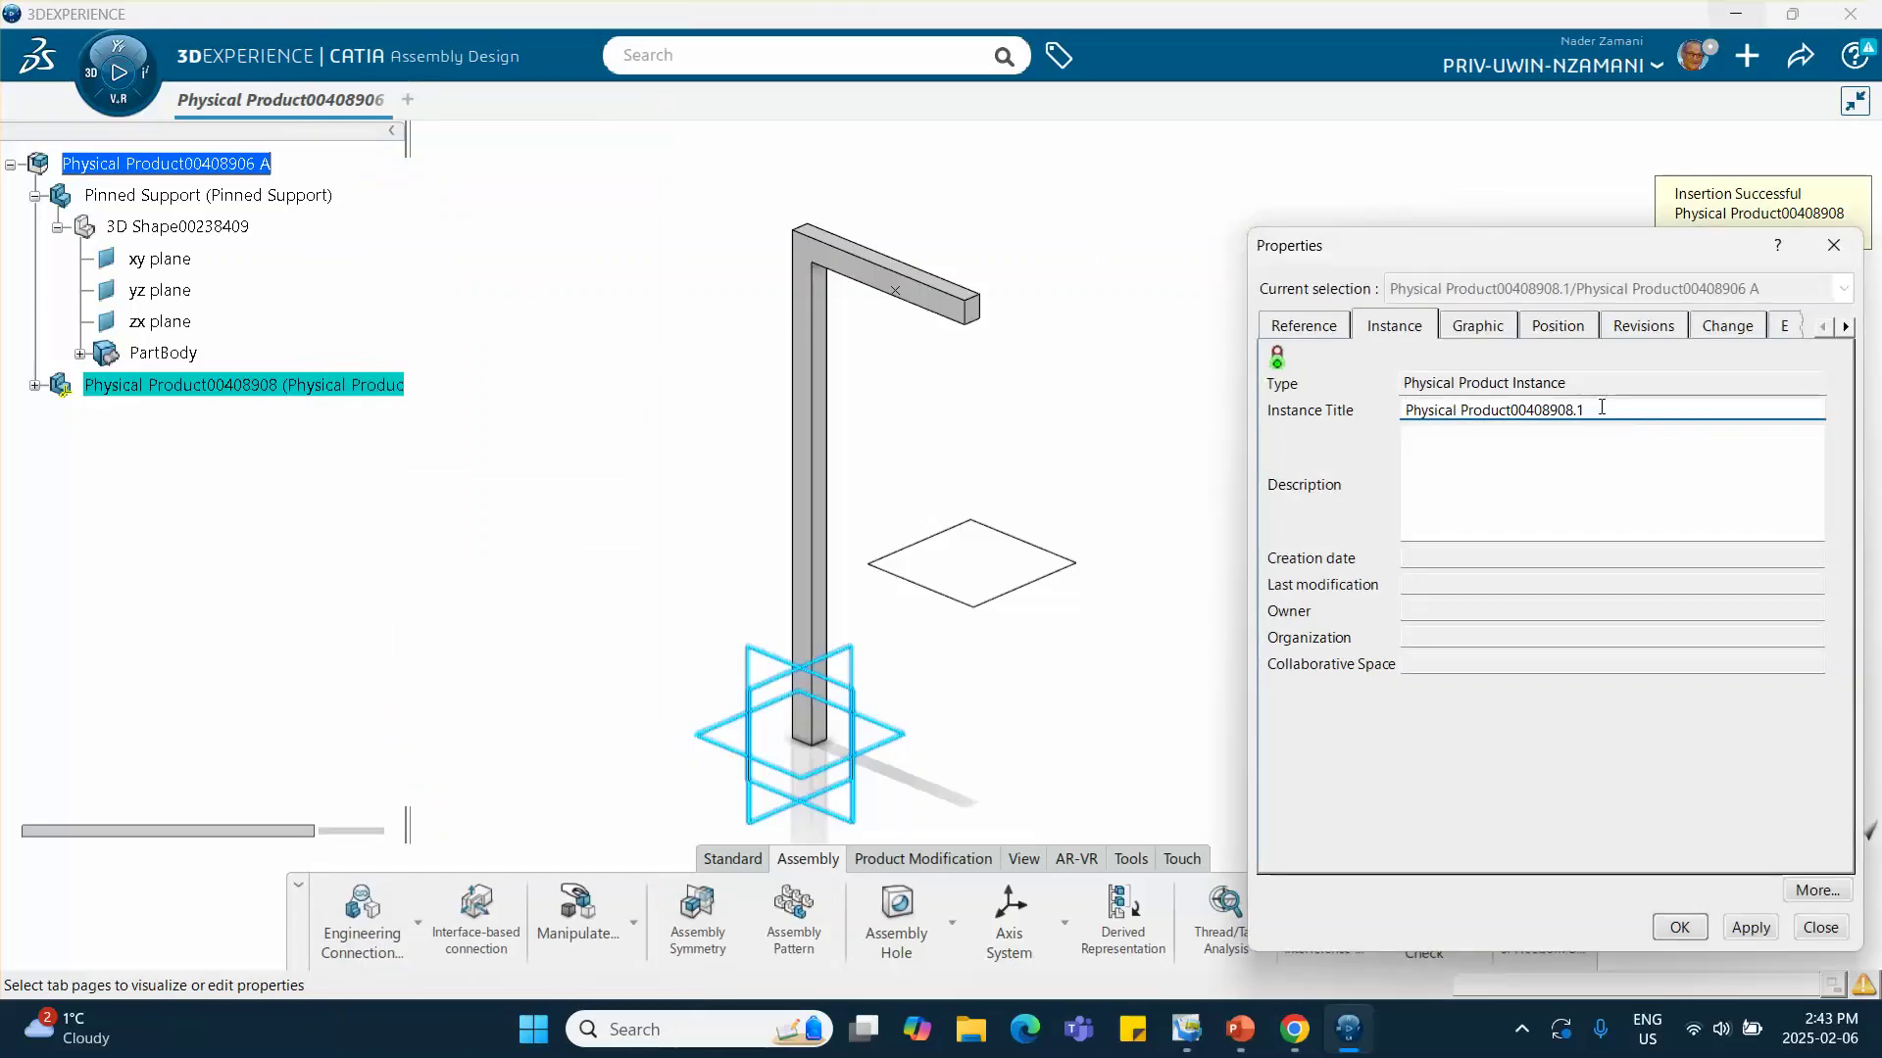
pyautogui.moveTo(1601, 407); pyautogui.dragTo(1242, 369)
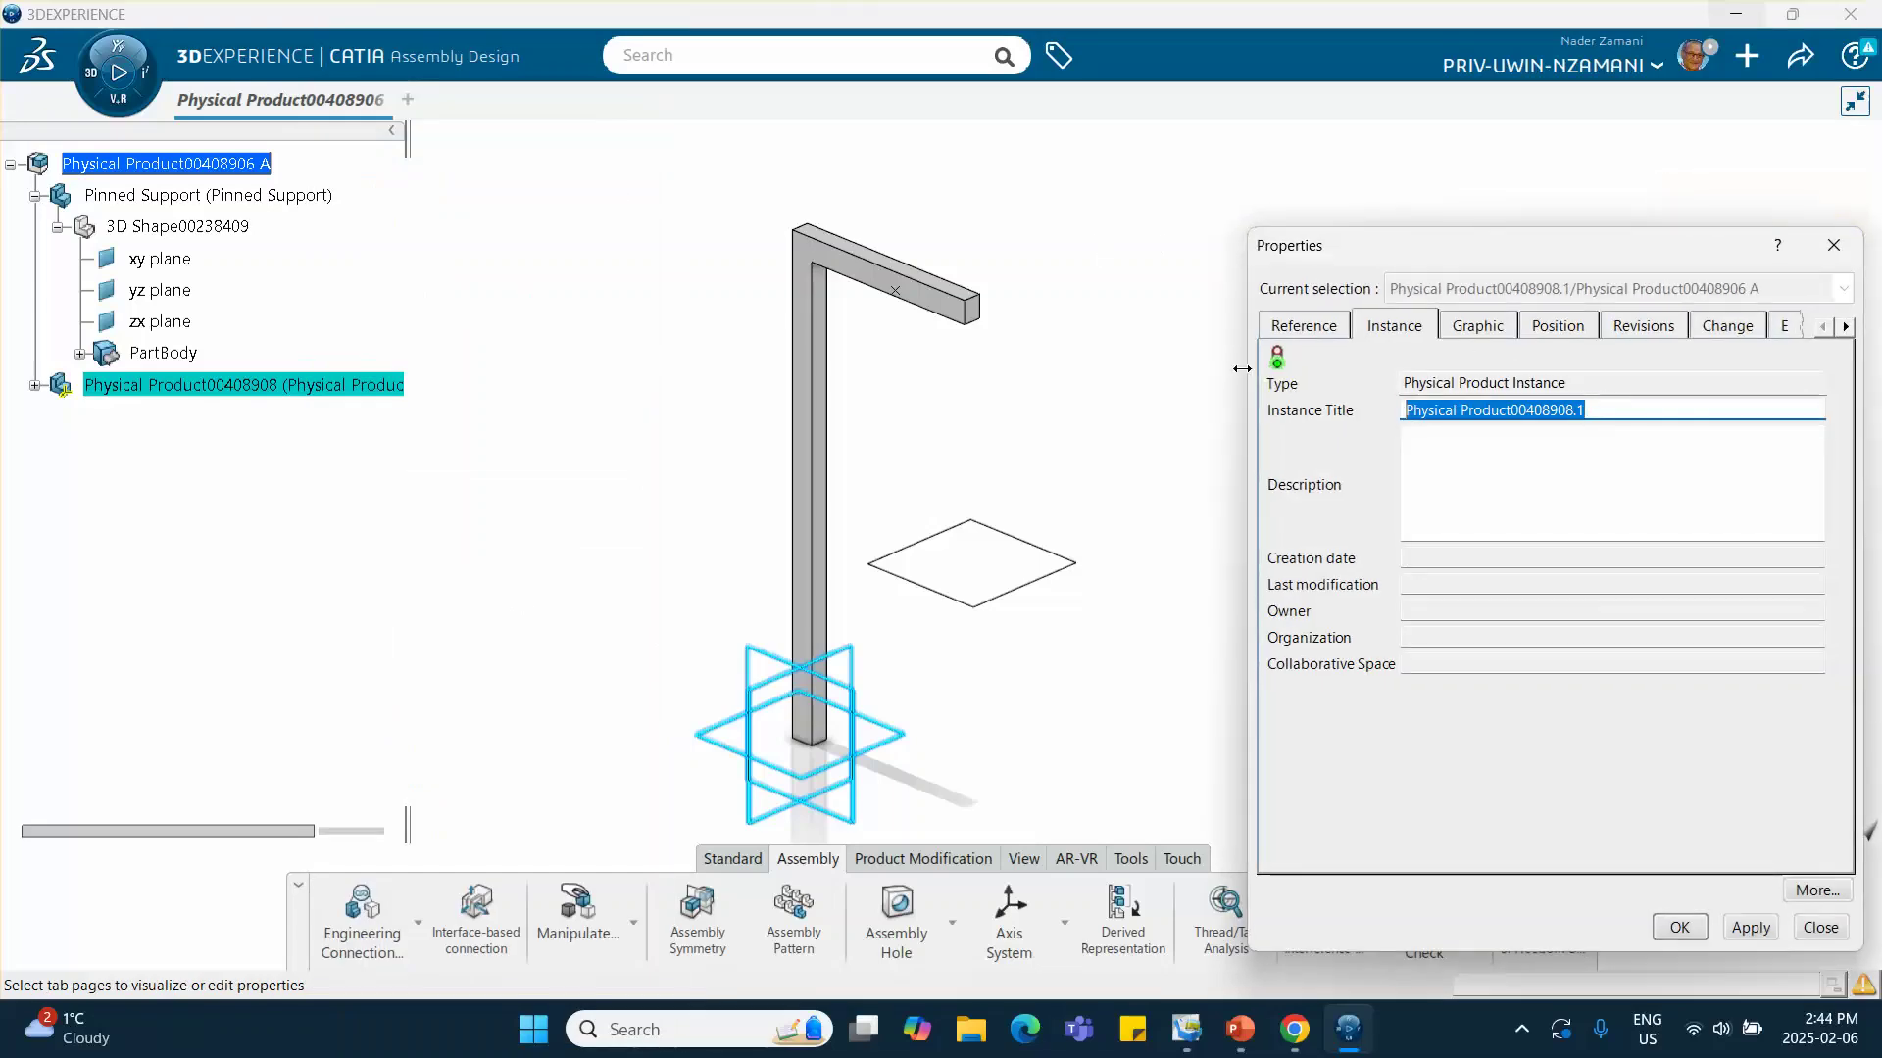
pyautogui.write('Block')
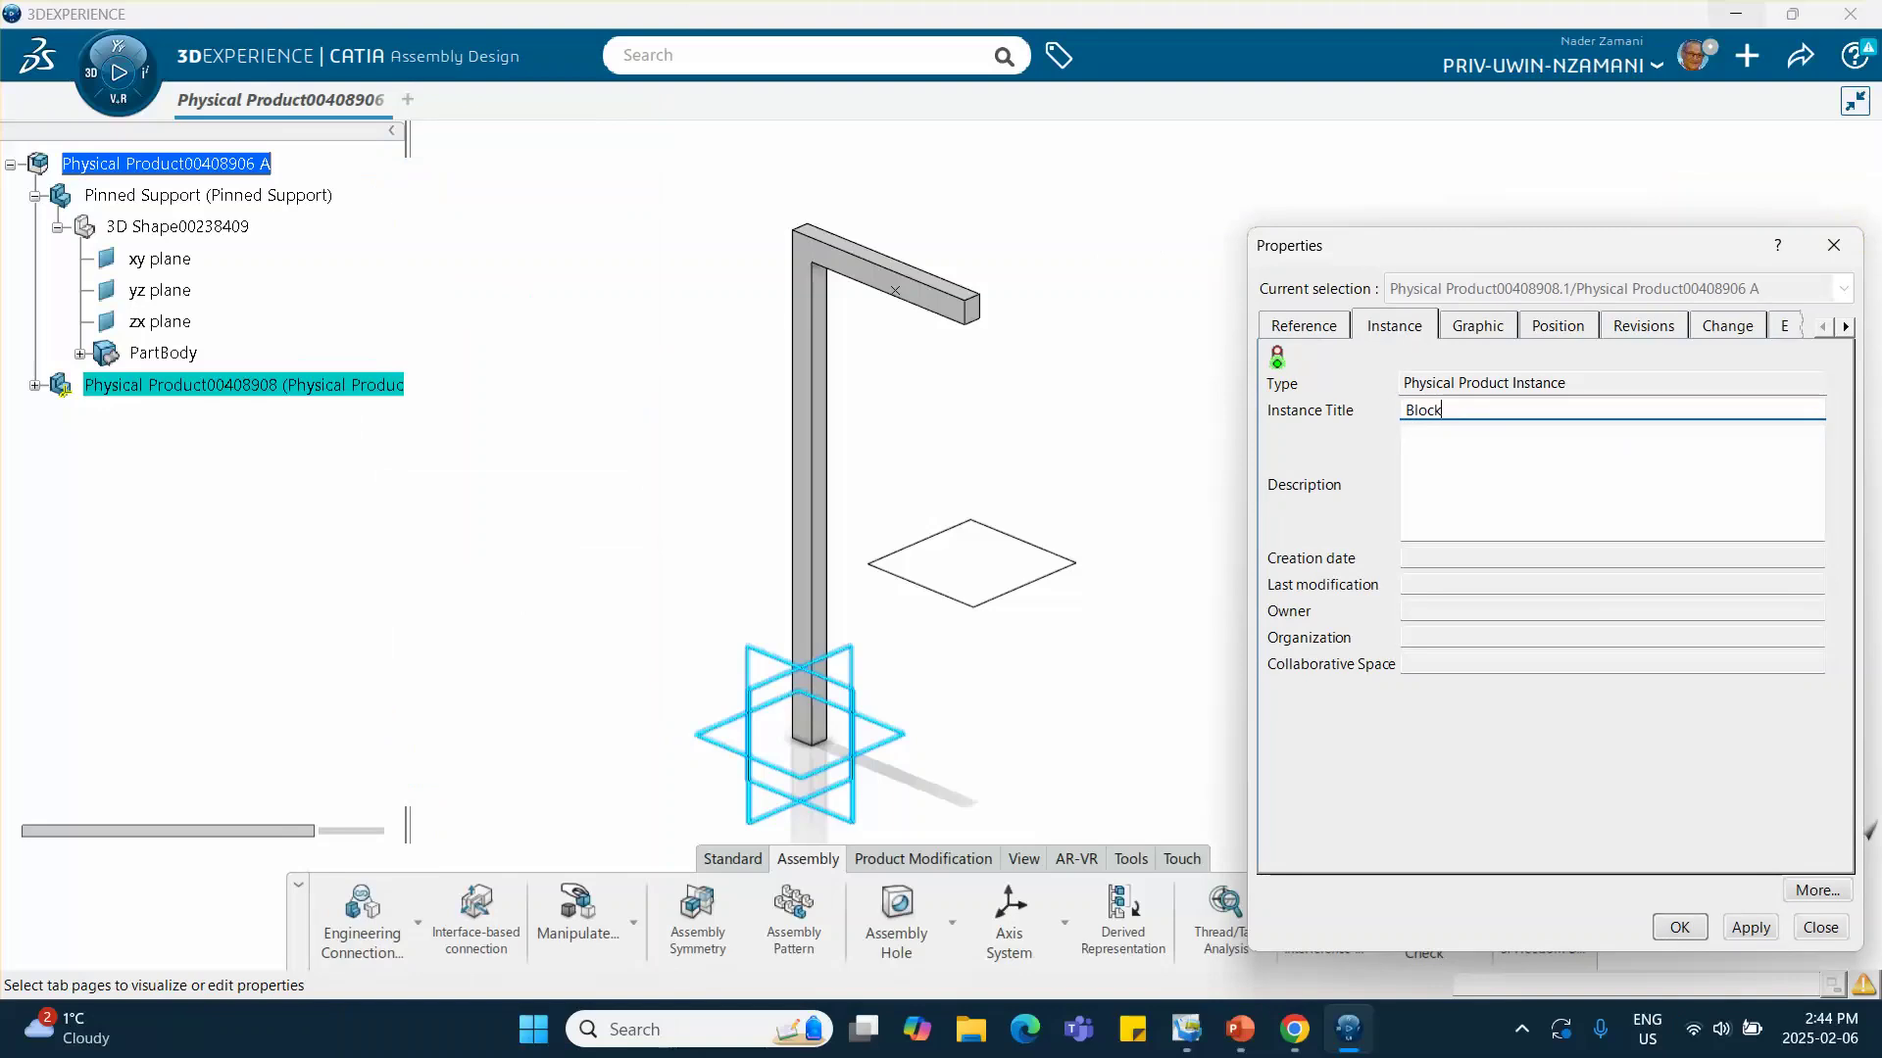
pyautogui.click(1303, 325)
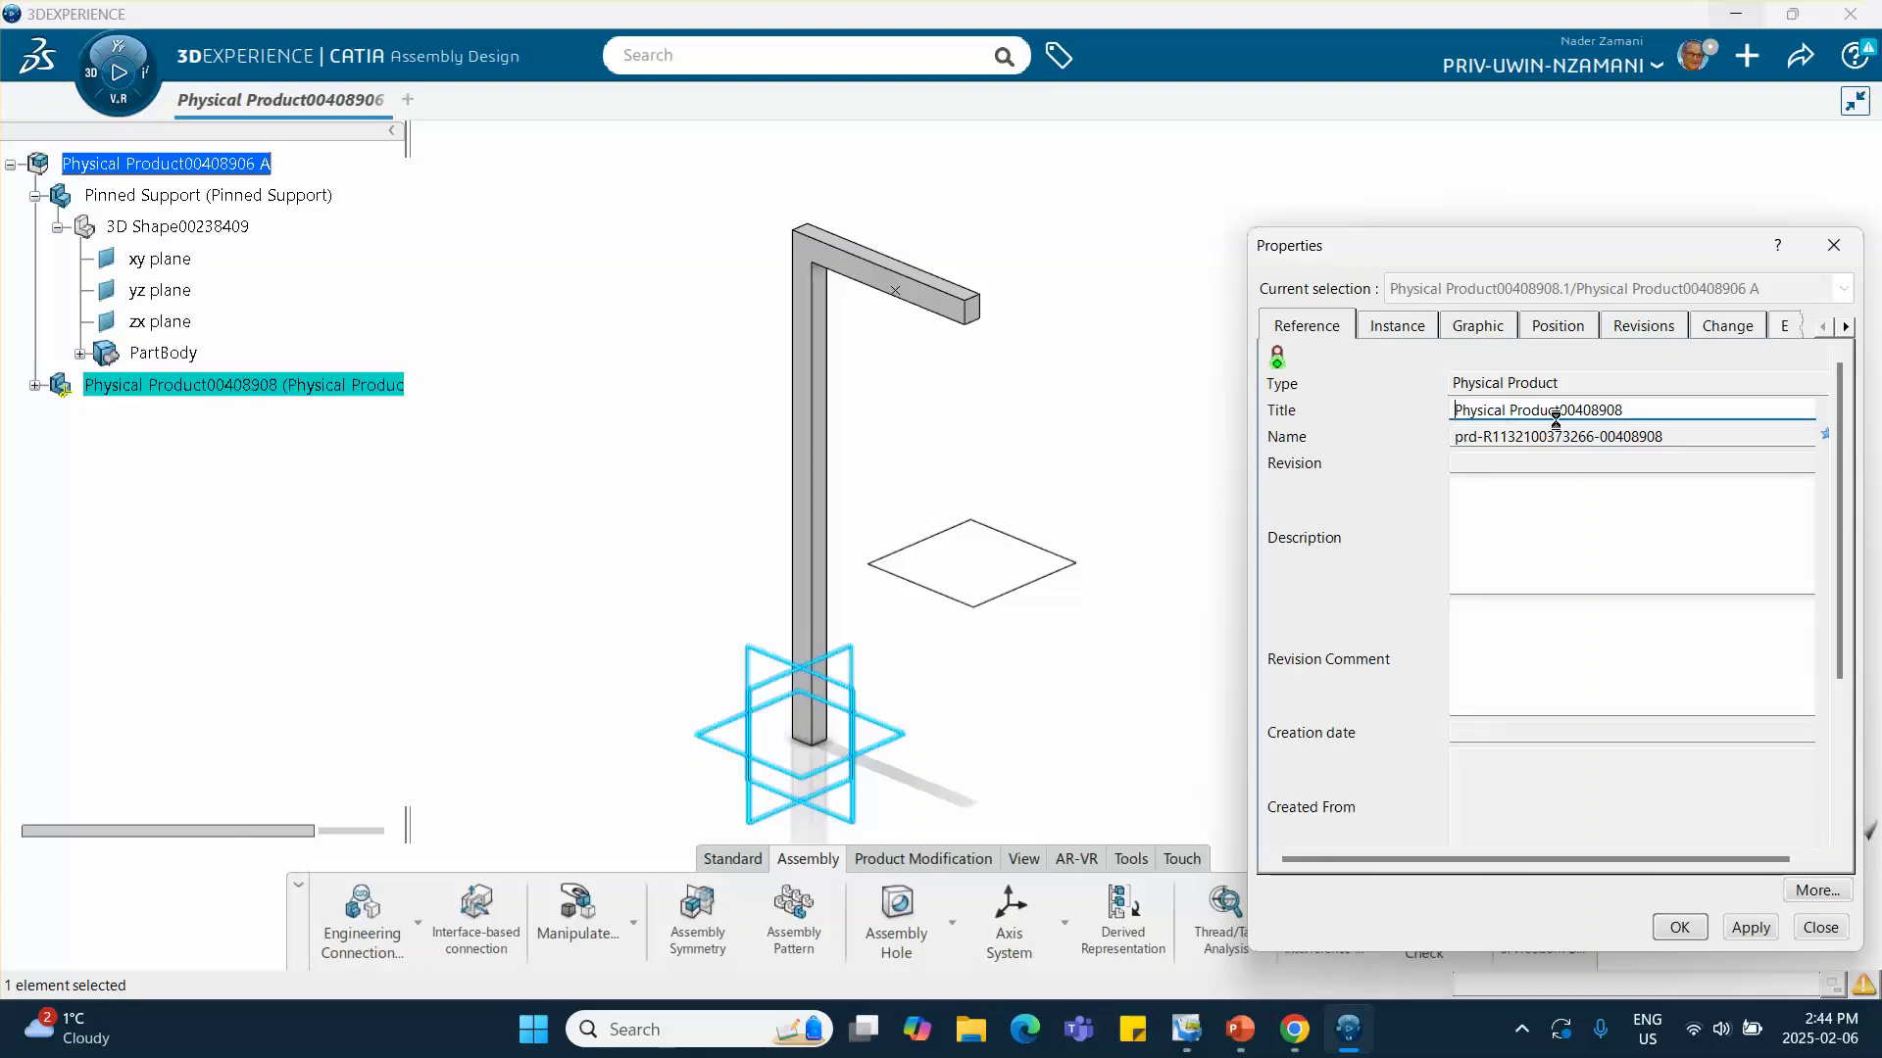
pyautogui.moveTo(1630, 410); pyautogui.dragTo(1414, 410)
pyautogui.write('Block')
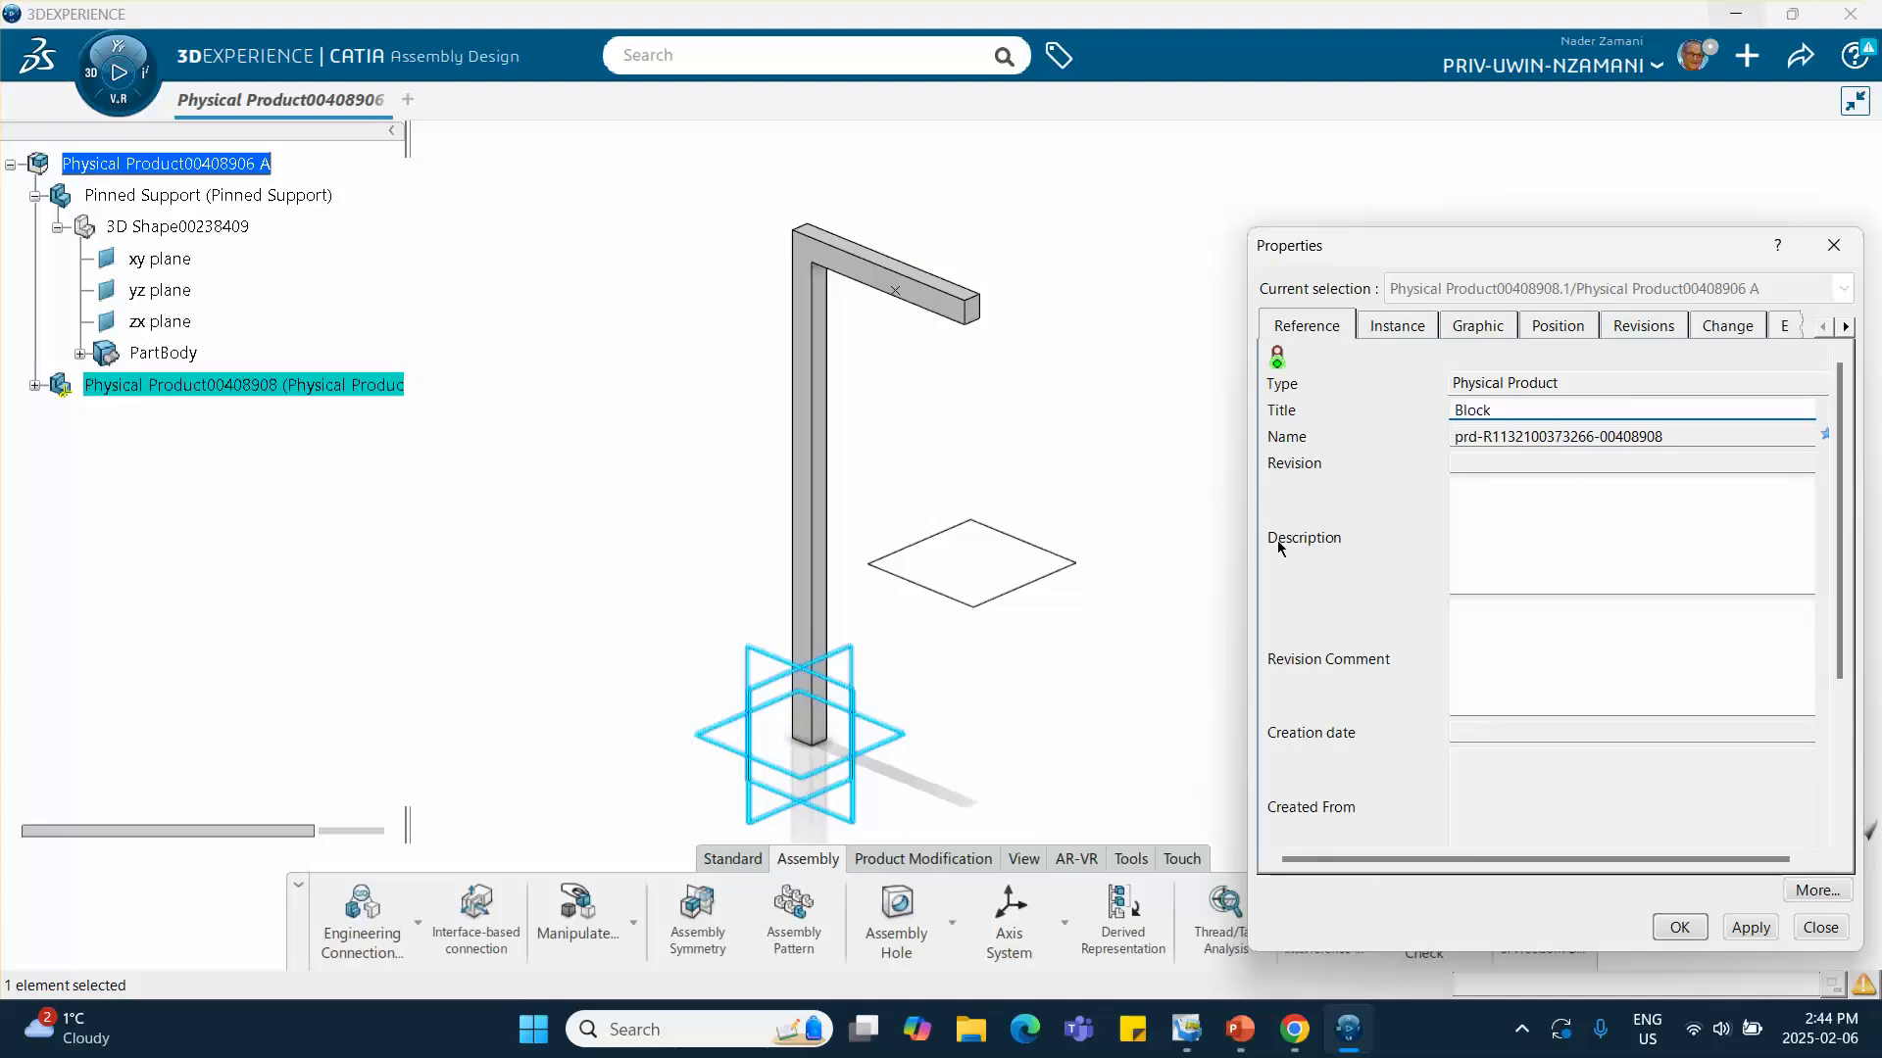
pyautogui.click(1679, 927)
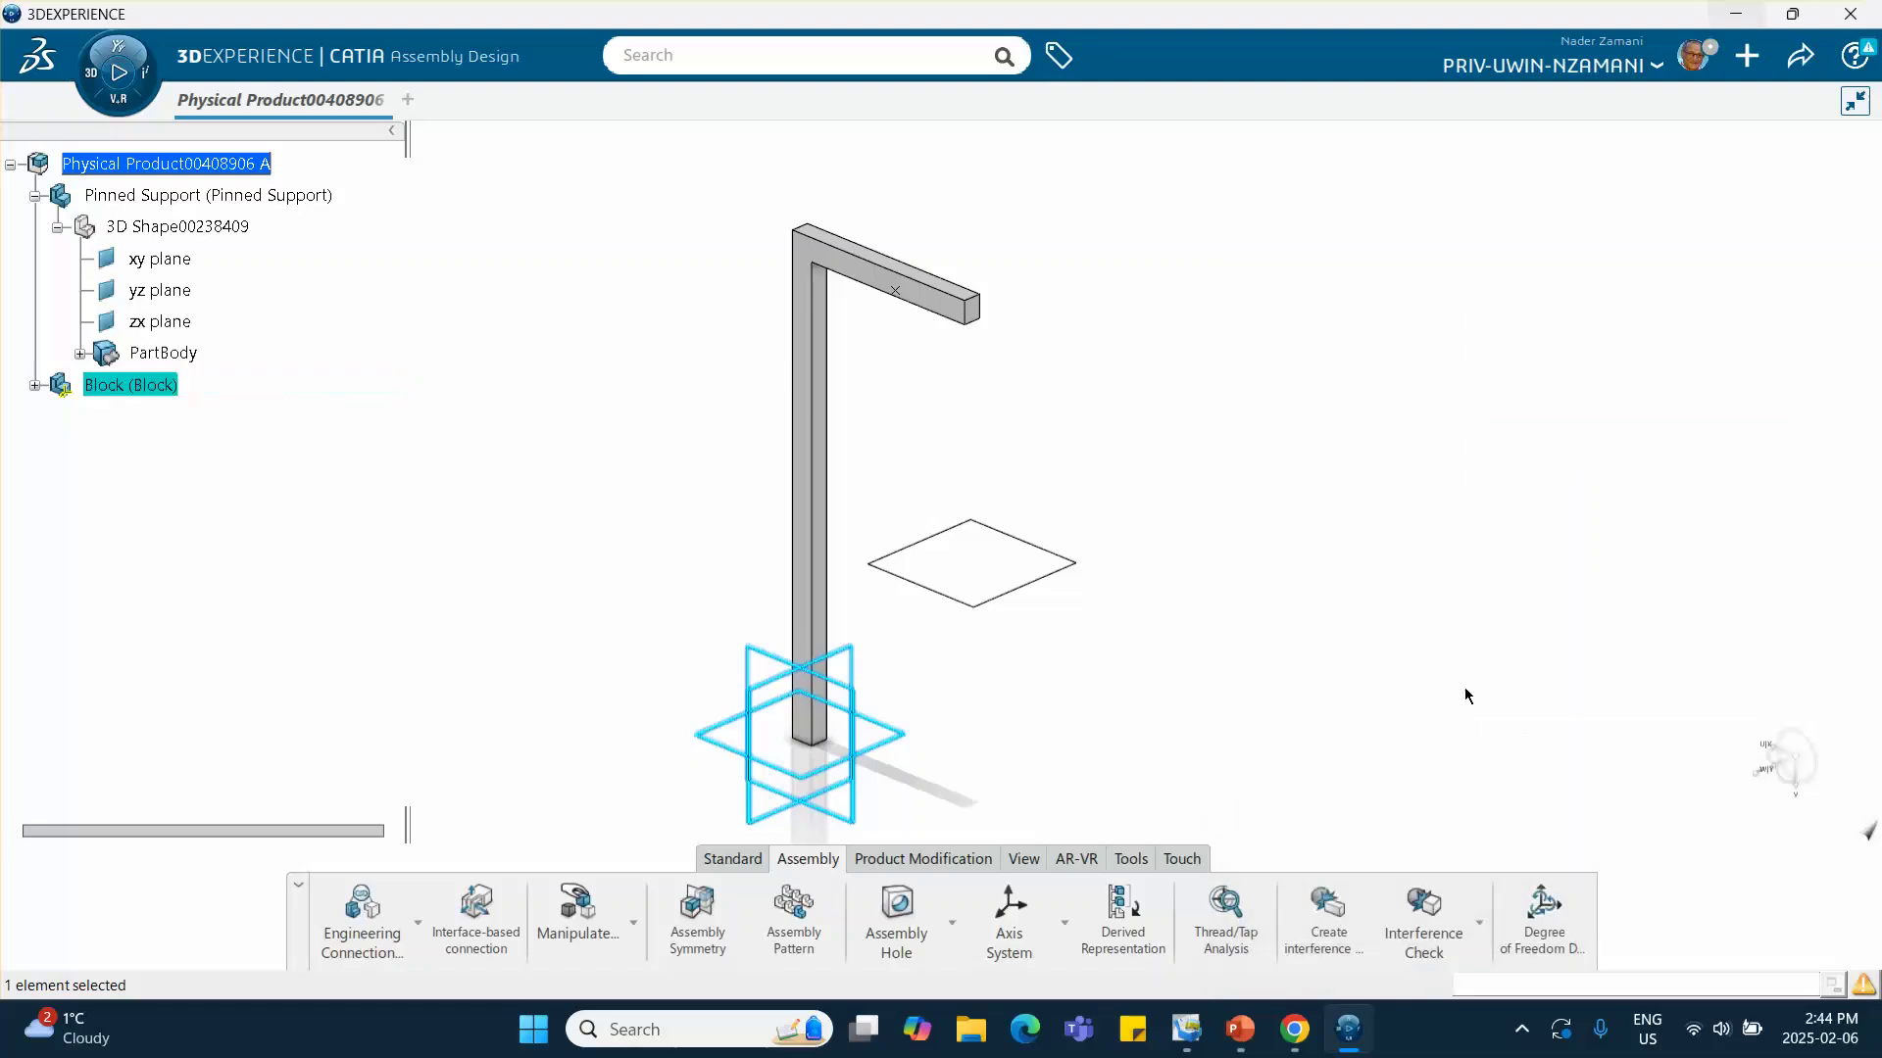
# Activate the Block's 3D Shape for part design and start a sketch on the underside face of the support's arm
pyautogui.click(34, 385)
pyautogui.click(165, 419)
pyautogui.doubleClick(167, 419)
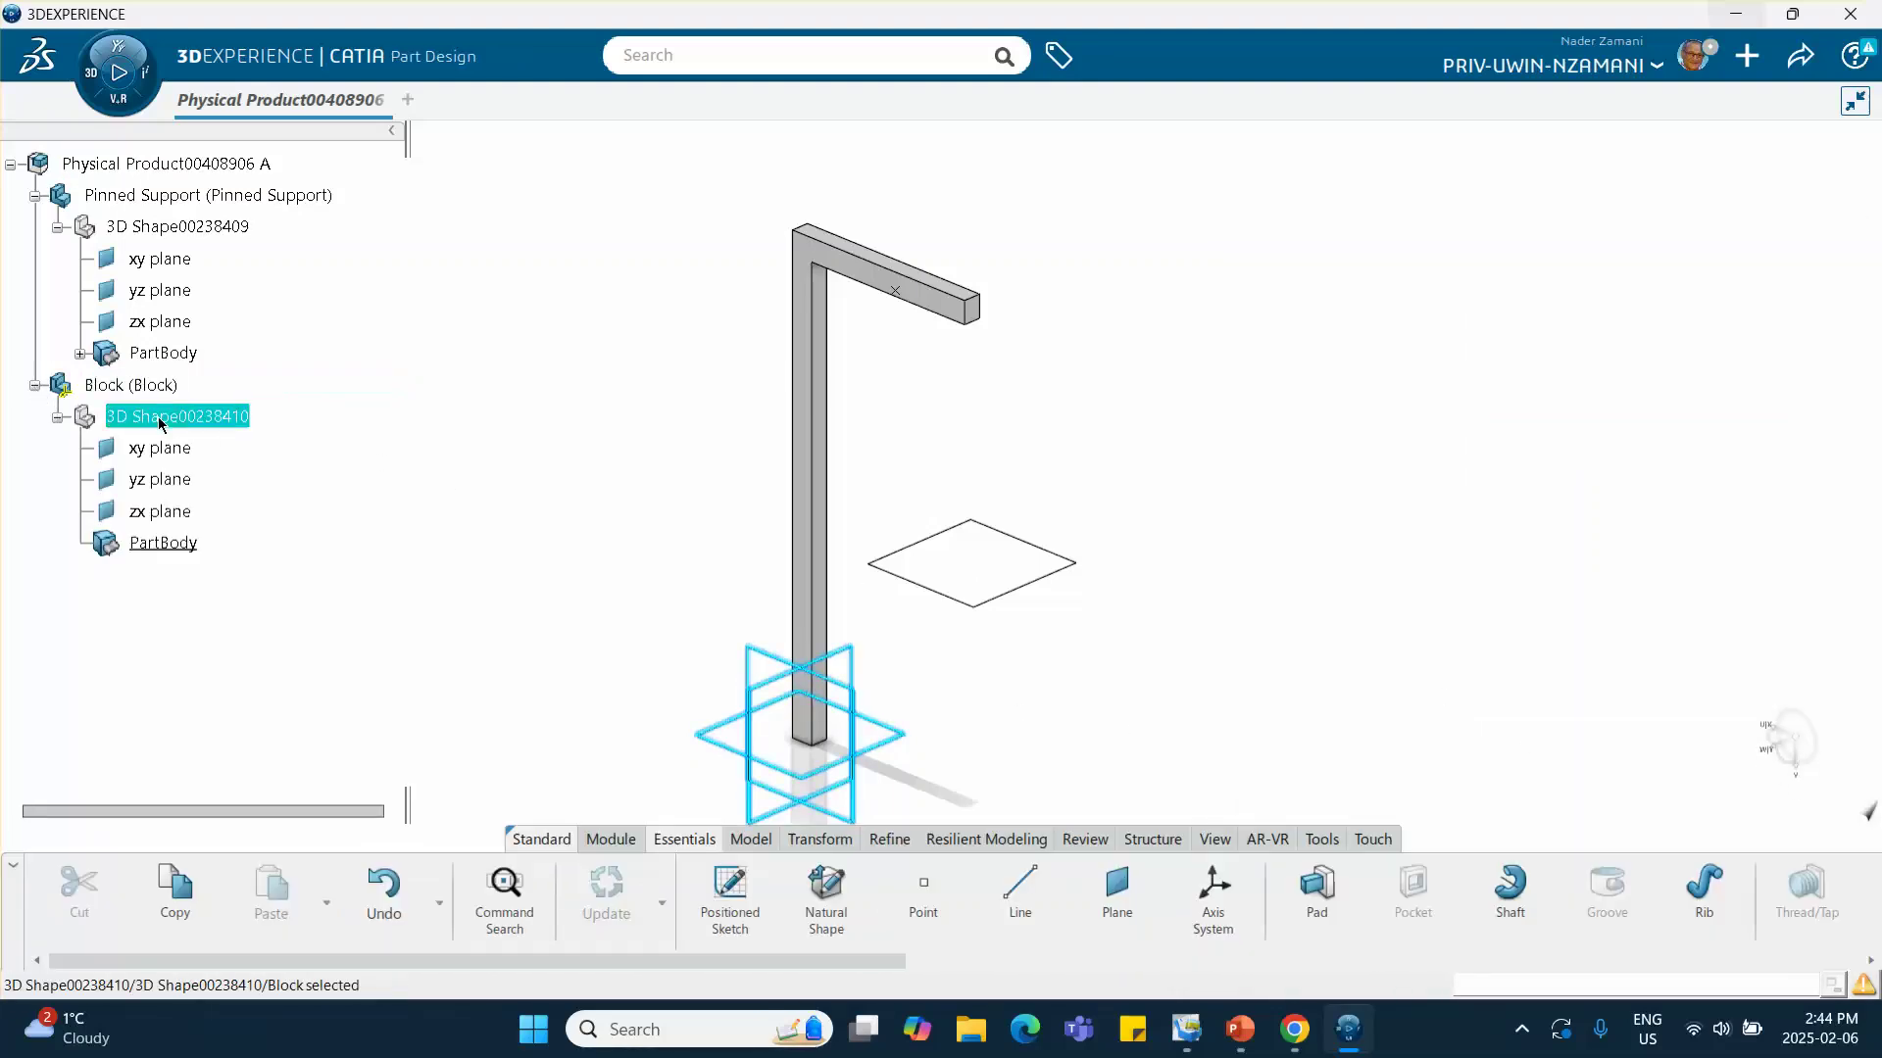
pyautogui.moveTo(432, 527); pyautogui.dragTo(835, 424, button='middle')
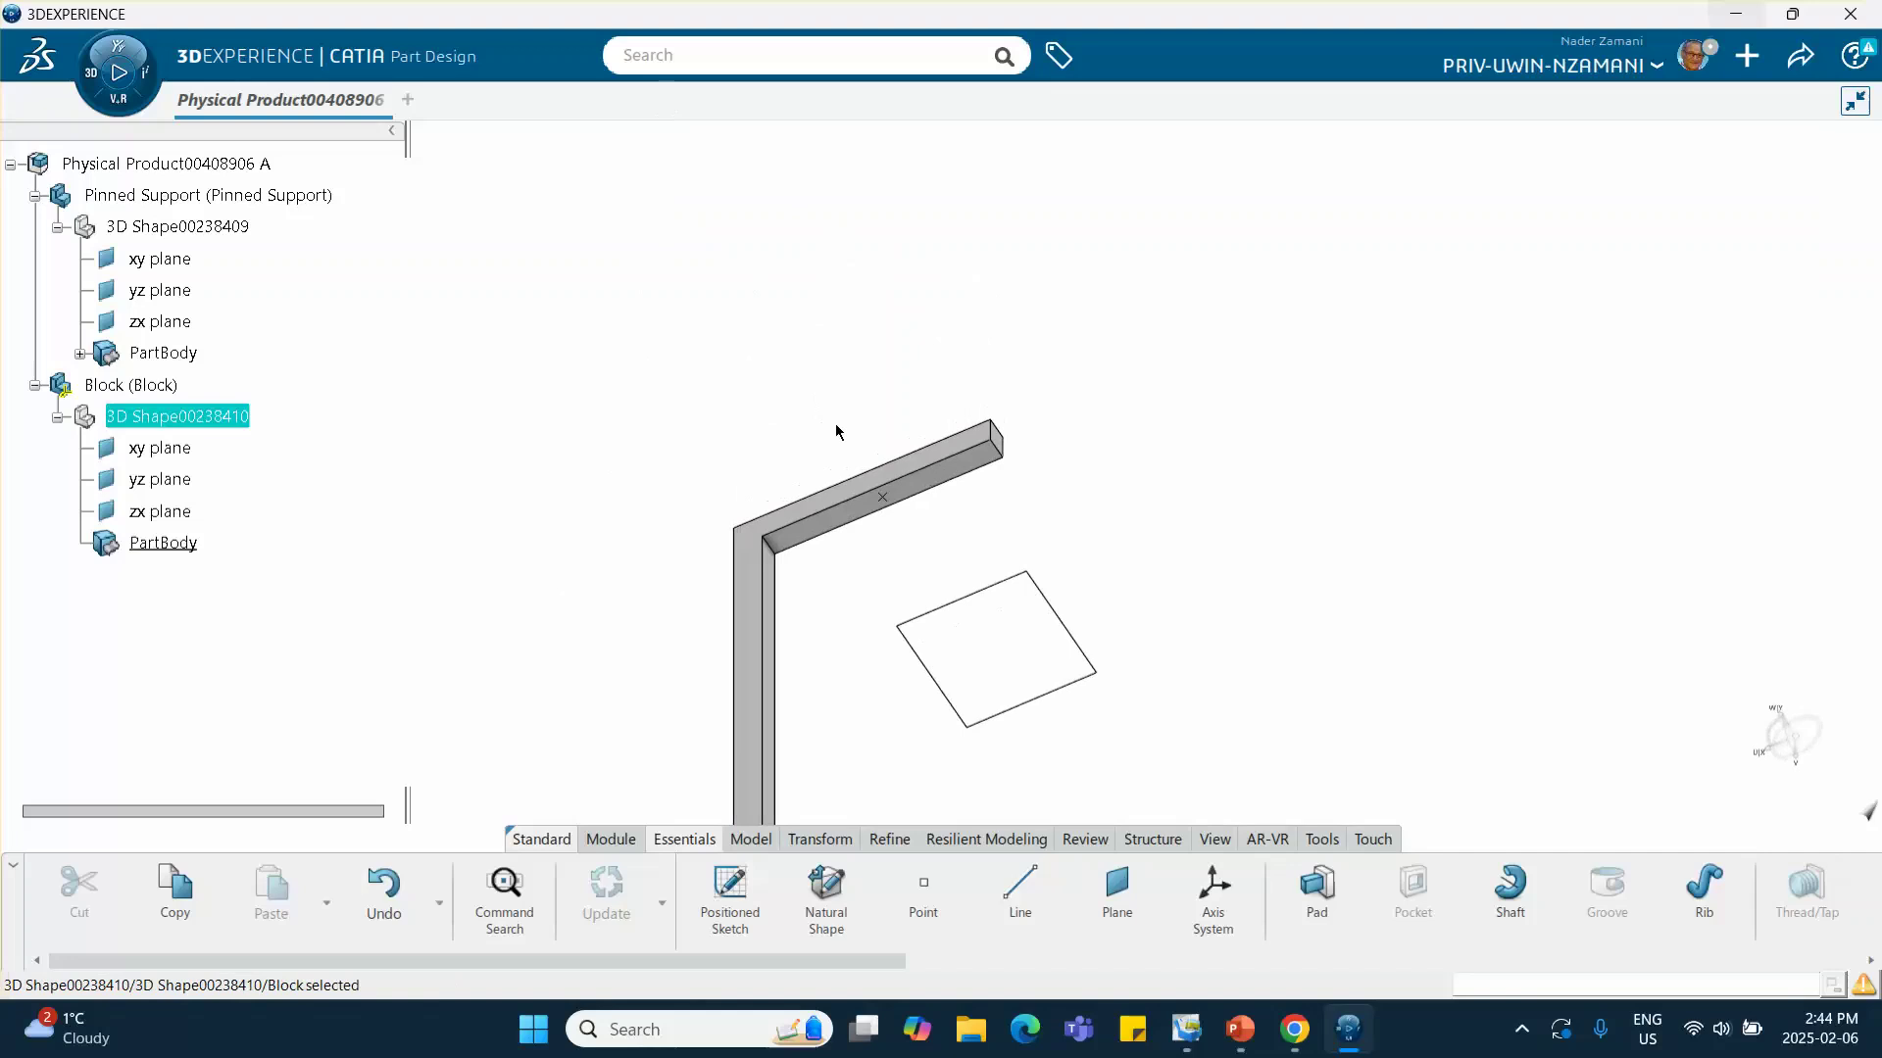
pyautogui.click(933, 492)
pyautogui.click(1037, 404)
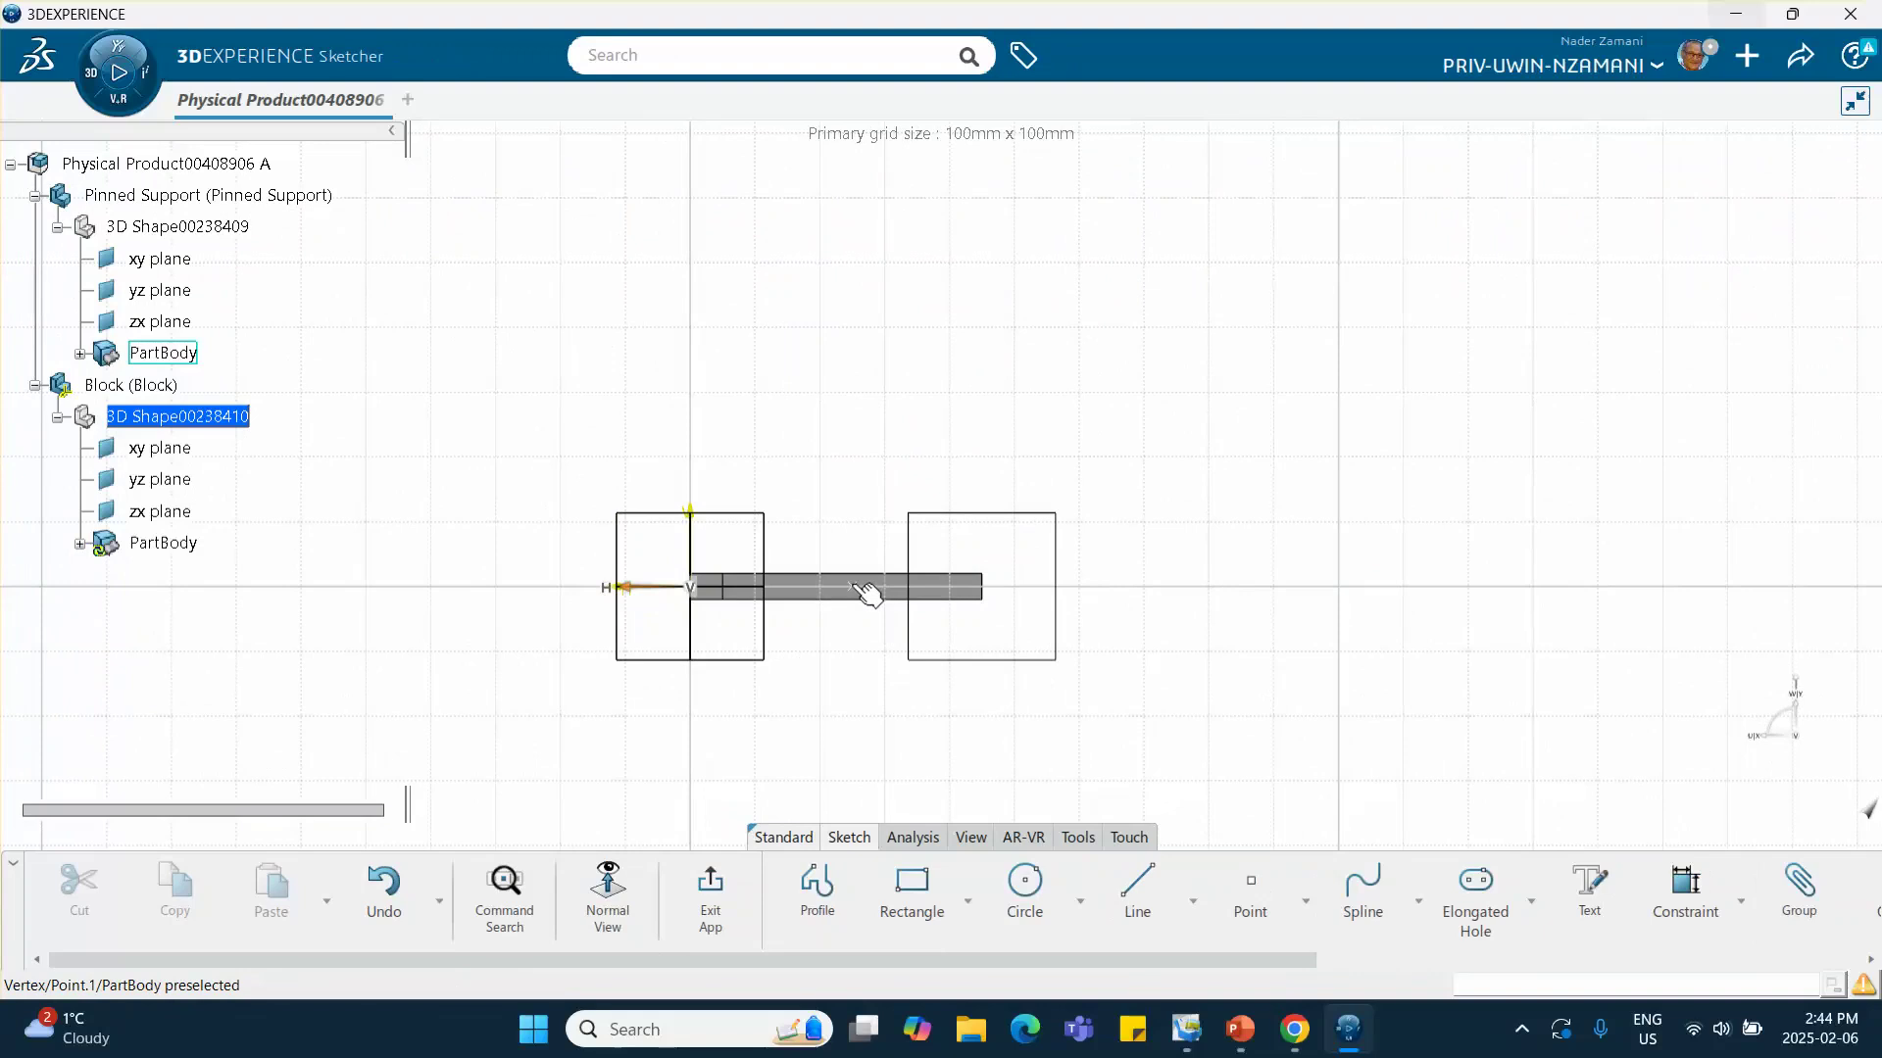
# Sketch a circle of about 3.7 mm radius just beside the reference point on the arm
pyautogui.click(1024, 887)
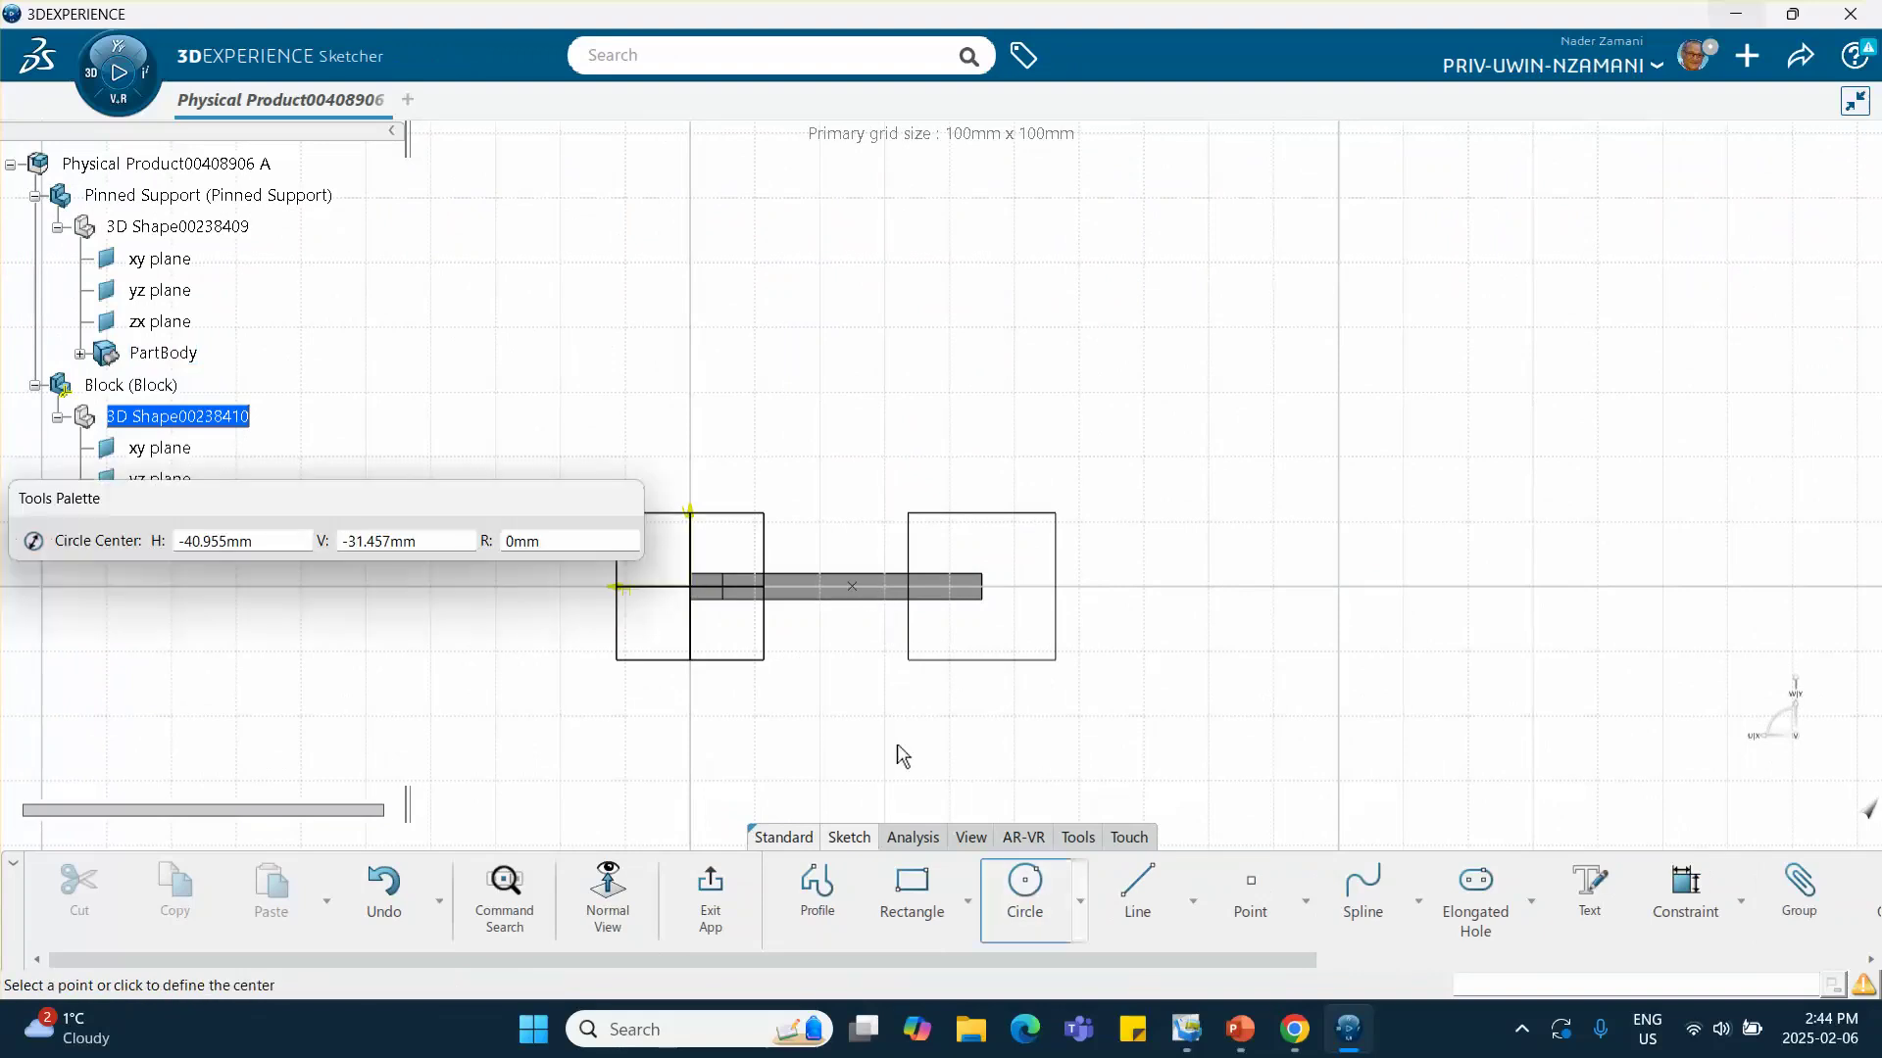
pyautogui.click(854, 619)
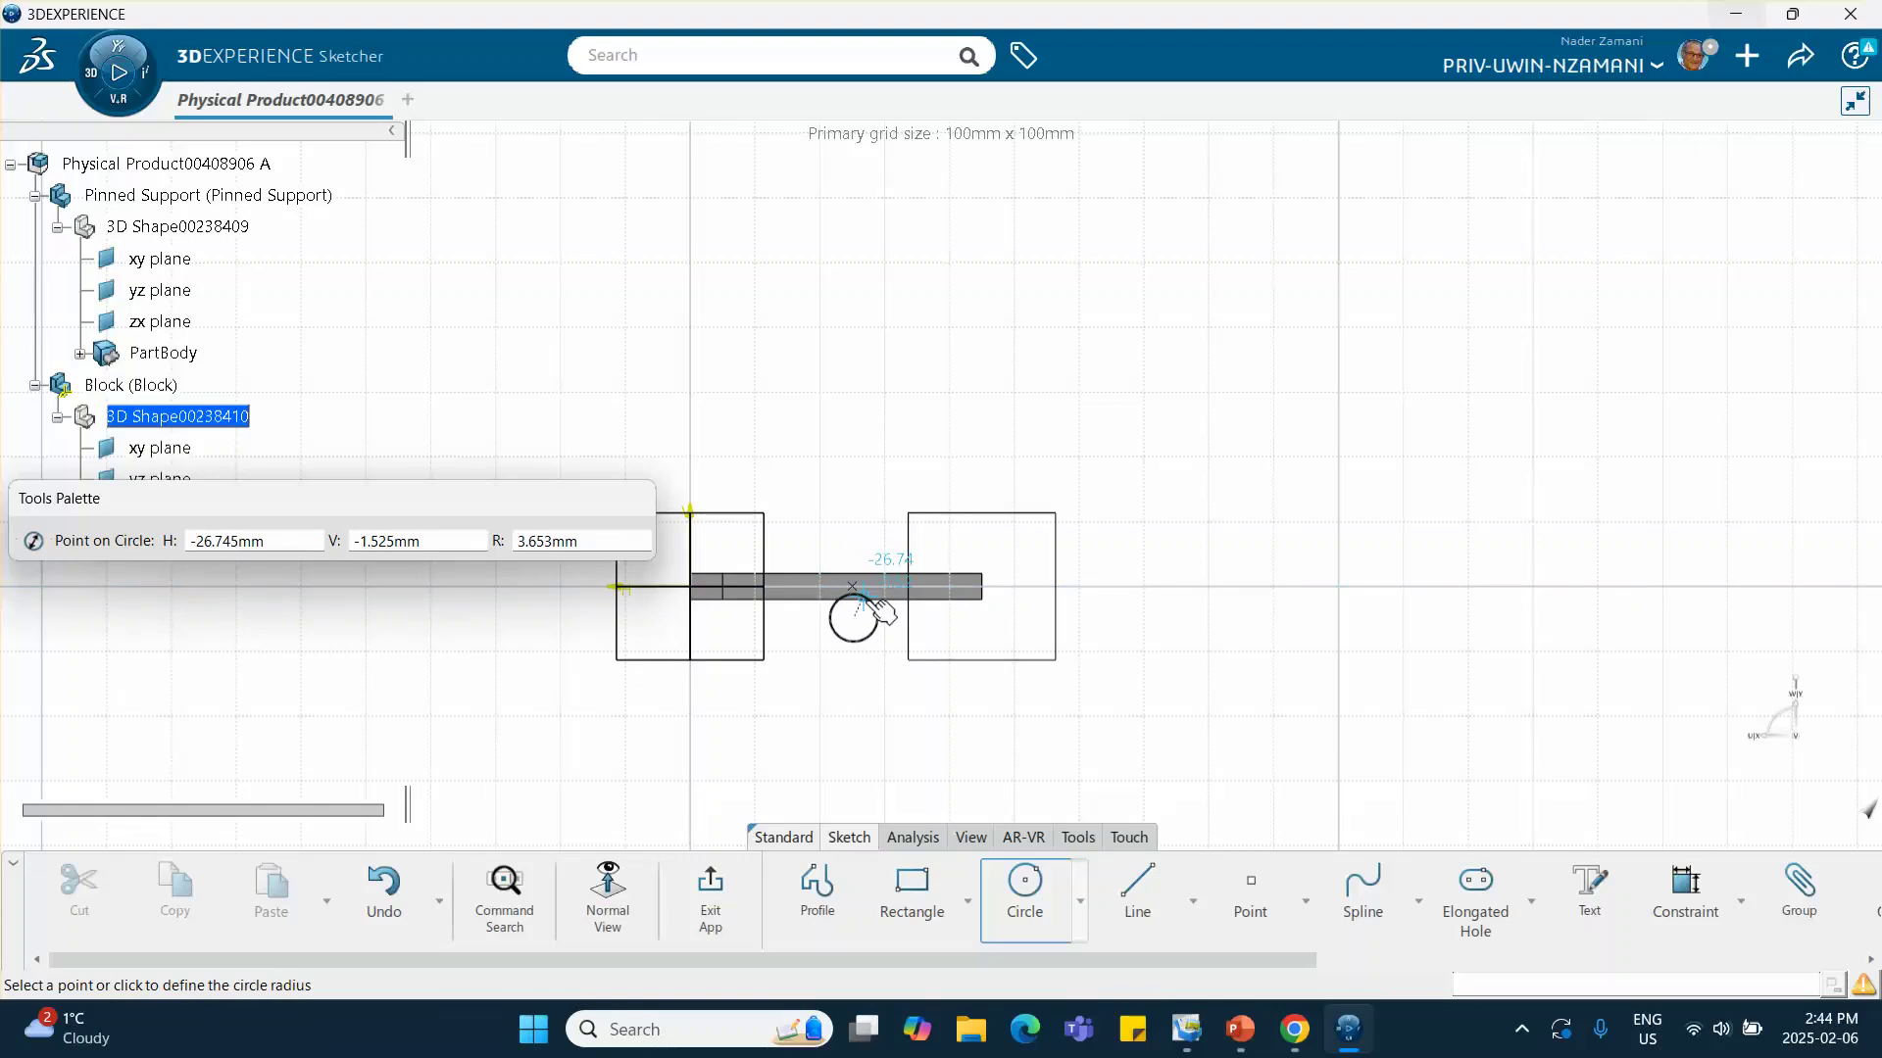
pyautogui.click(866, 599)
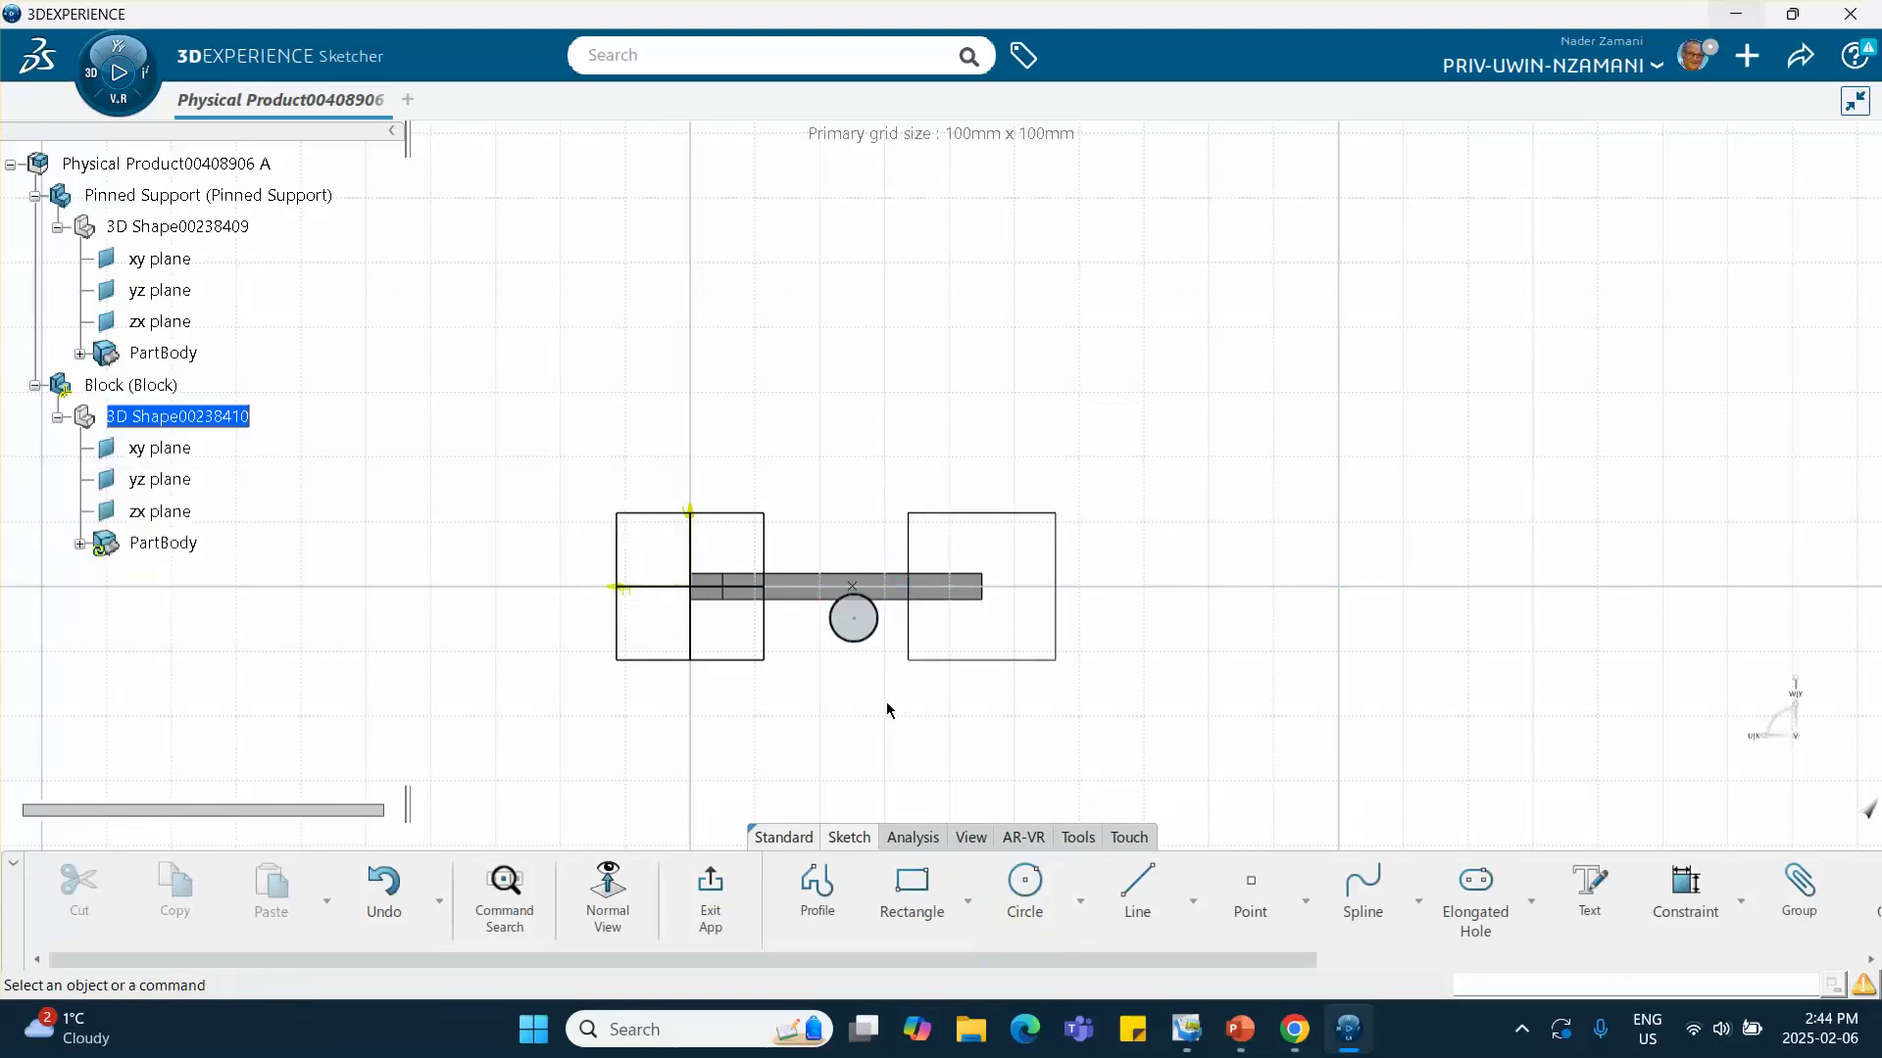
pyautogui.moveTo(882, 697)
pyautogui.mouseDown(button='middle')
pyautogui.moveTo(892, 559)
pyautogui.moveTo(849, 416)
pyautogui.moveTo(748, 608)
pyautogui.mouseUp(button='middle')
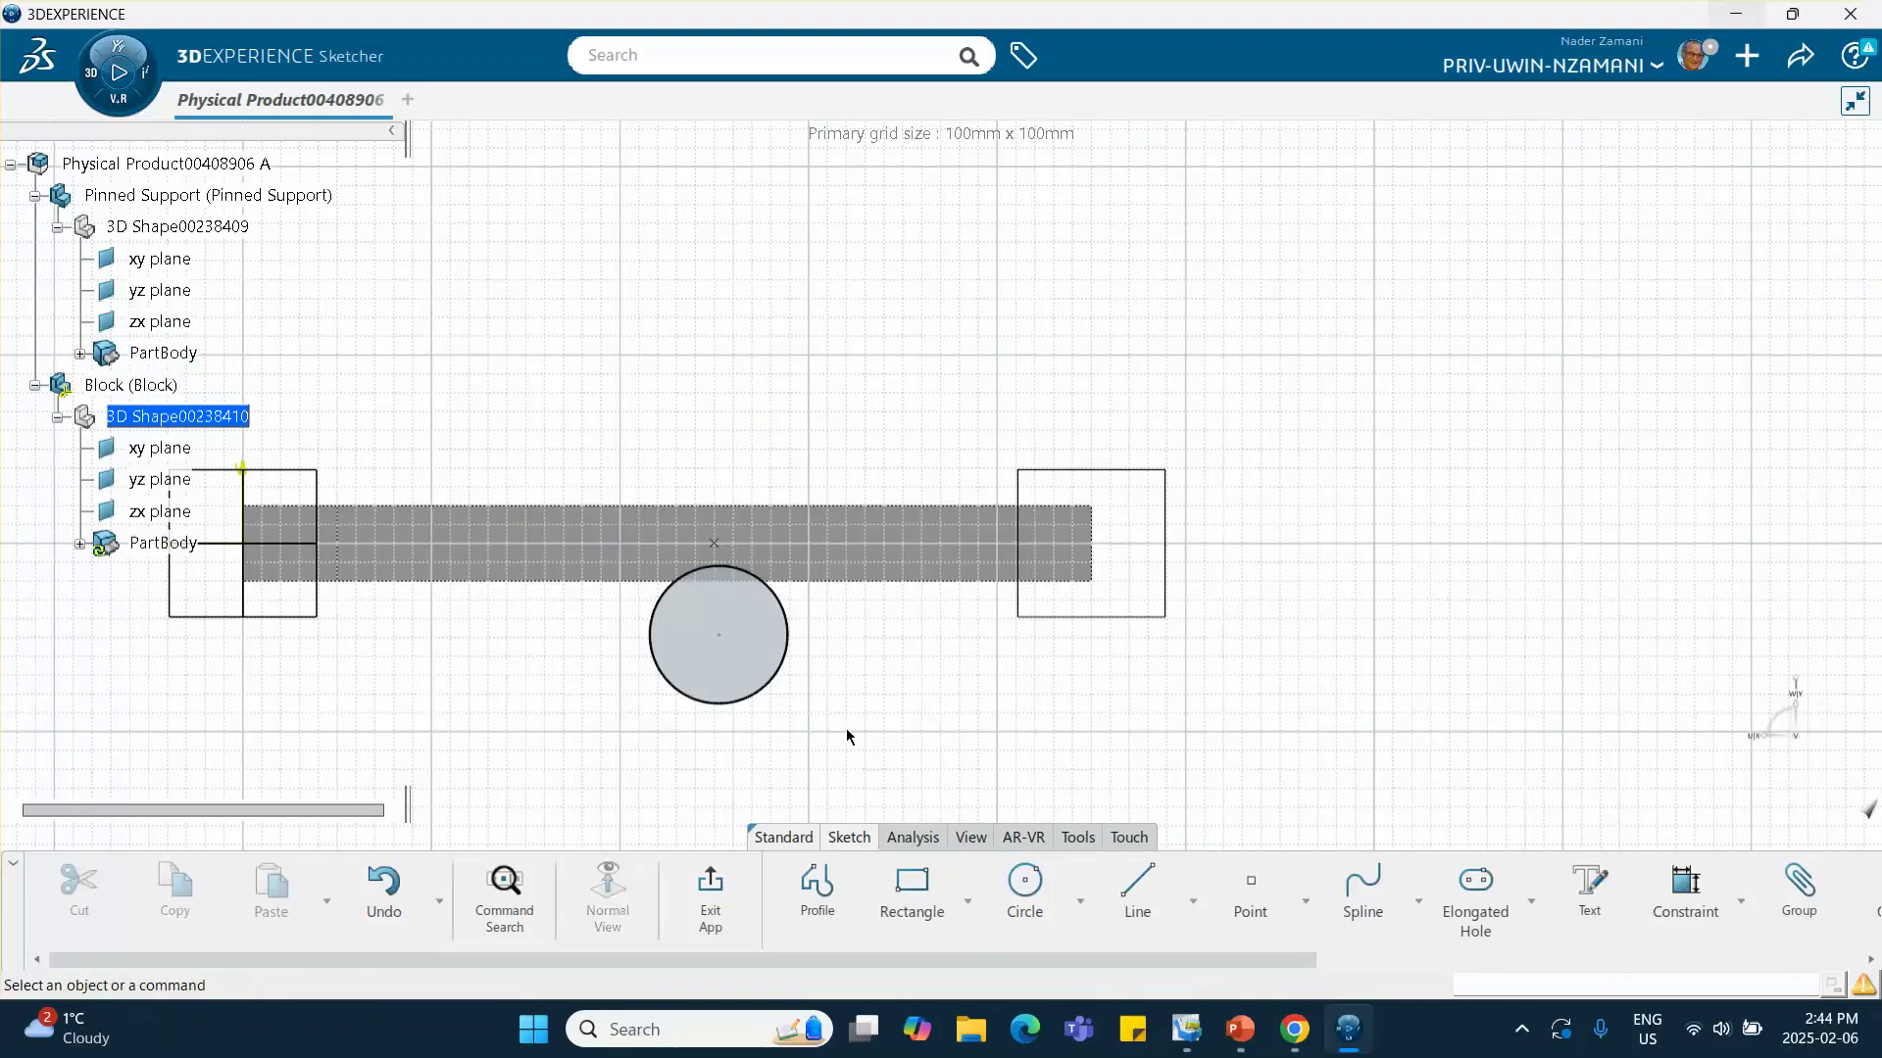
# Try to constrain the circle's edge coincident with the arm's reference point, and undo that constraint
pyautogui.click(737, 643)
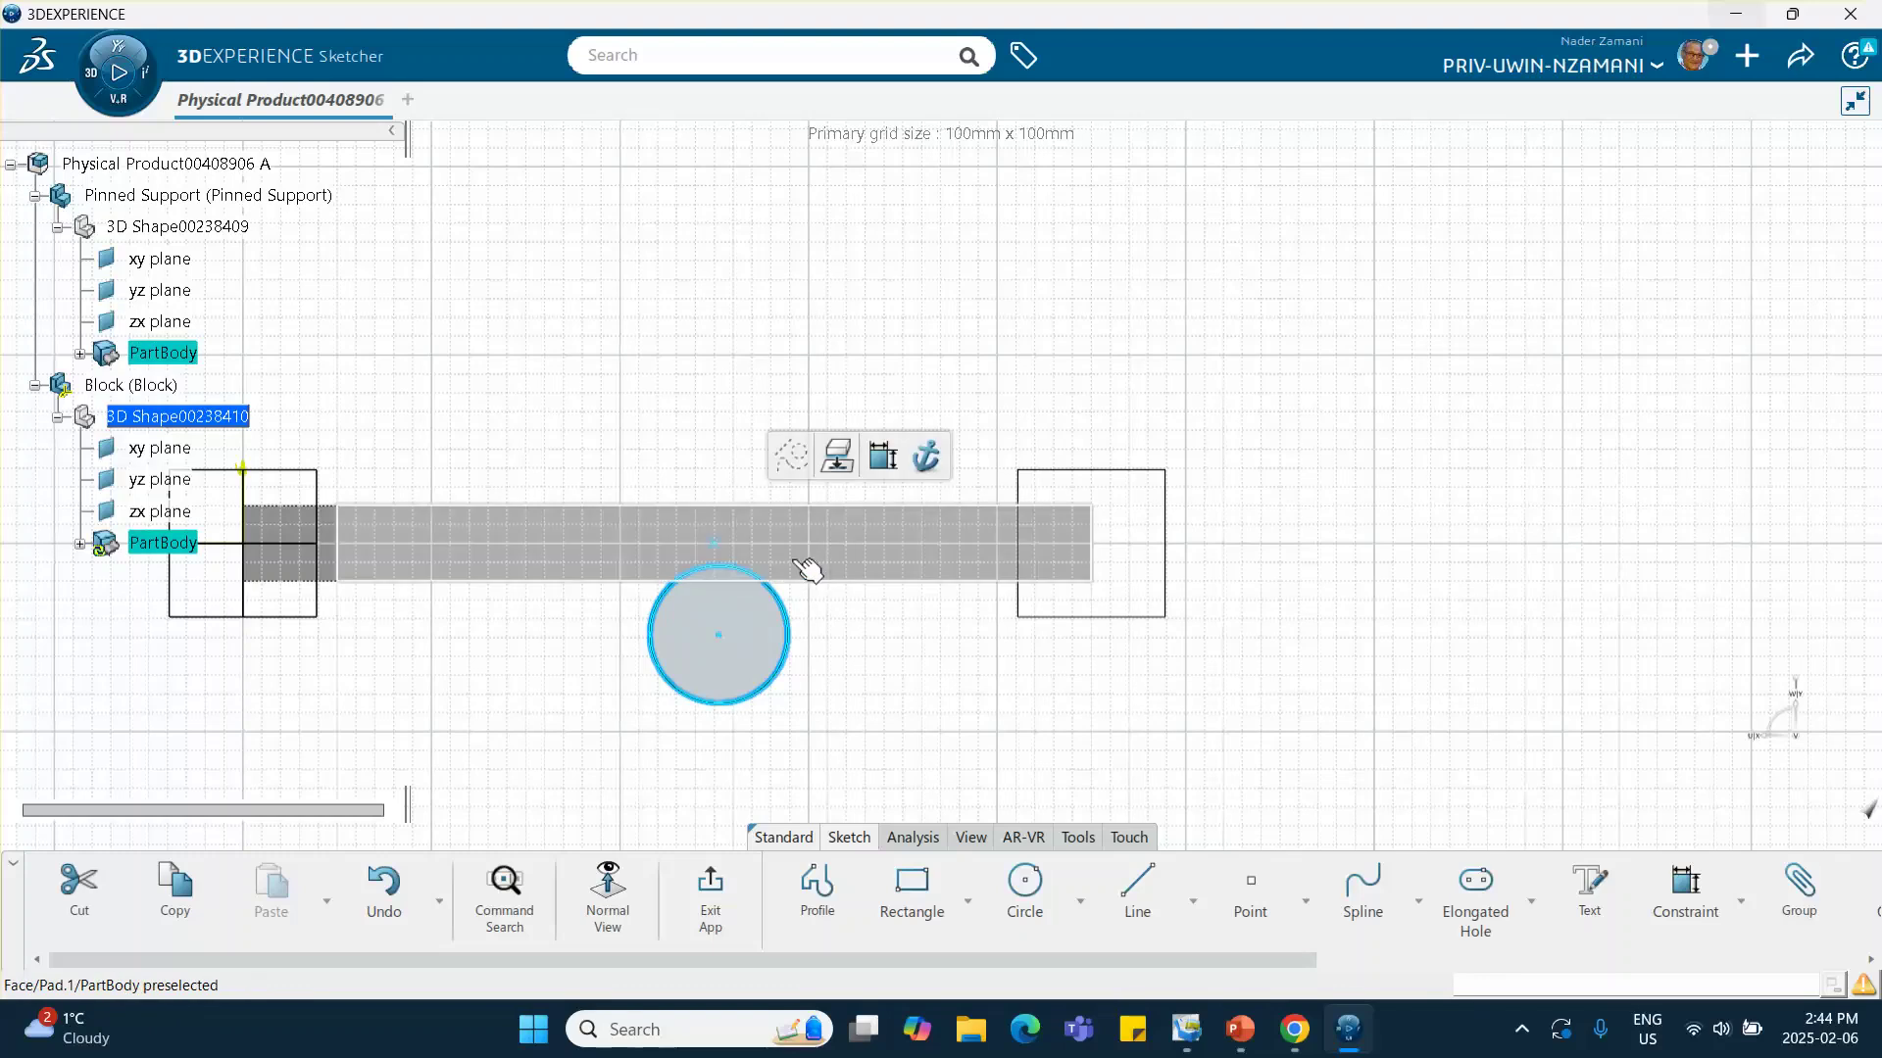
pyautogui.keyDown('ctrl'); pyautogui.click(858, 537); pyautogui.keyUp('ctrl')
pyautogui.click(881, 457)
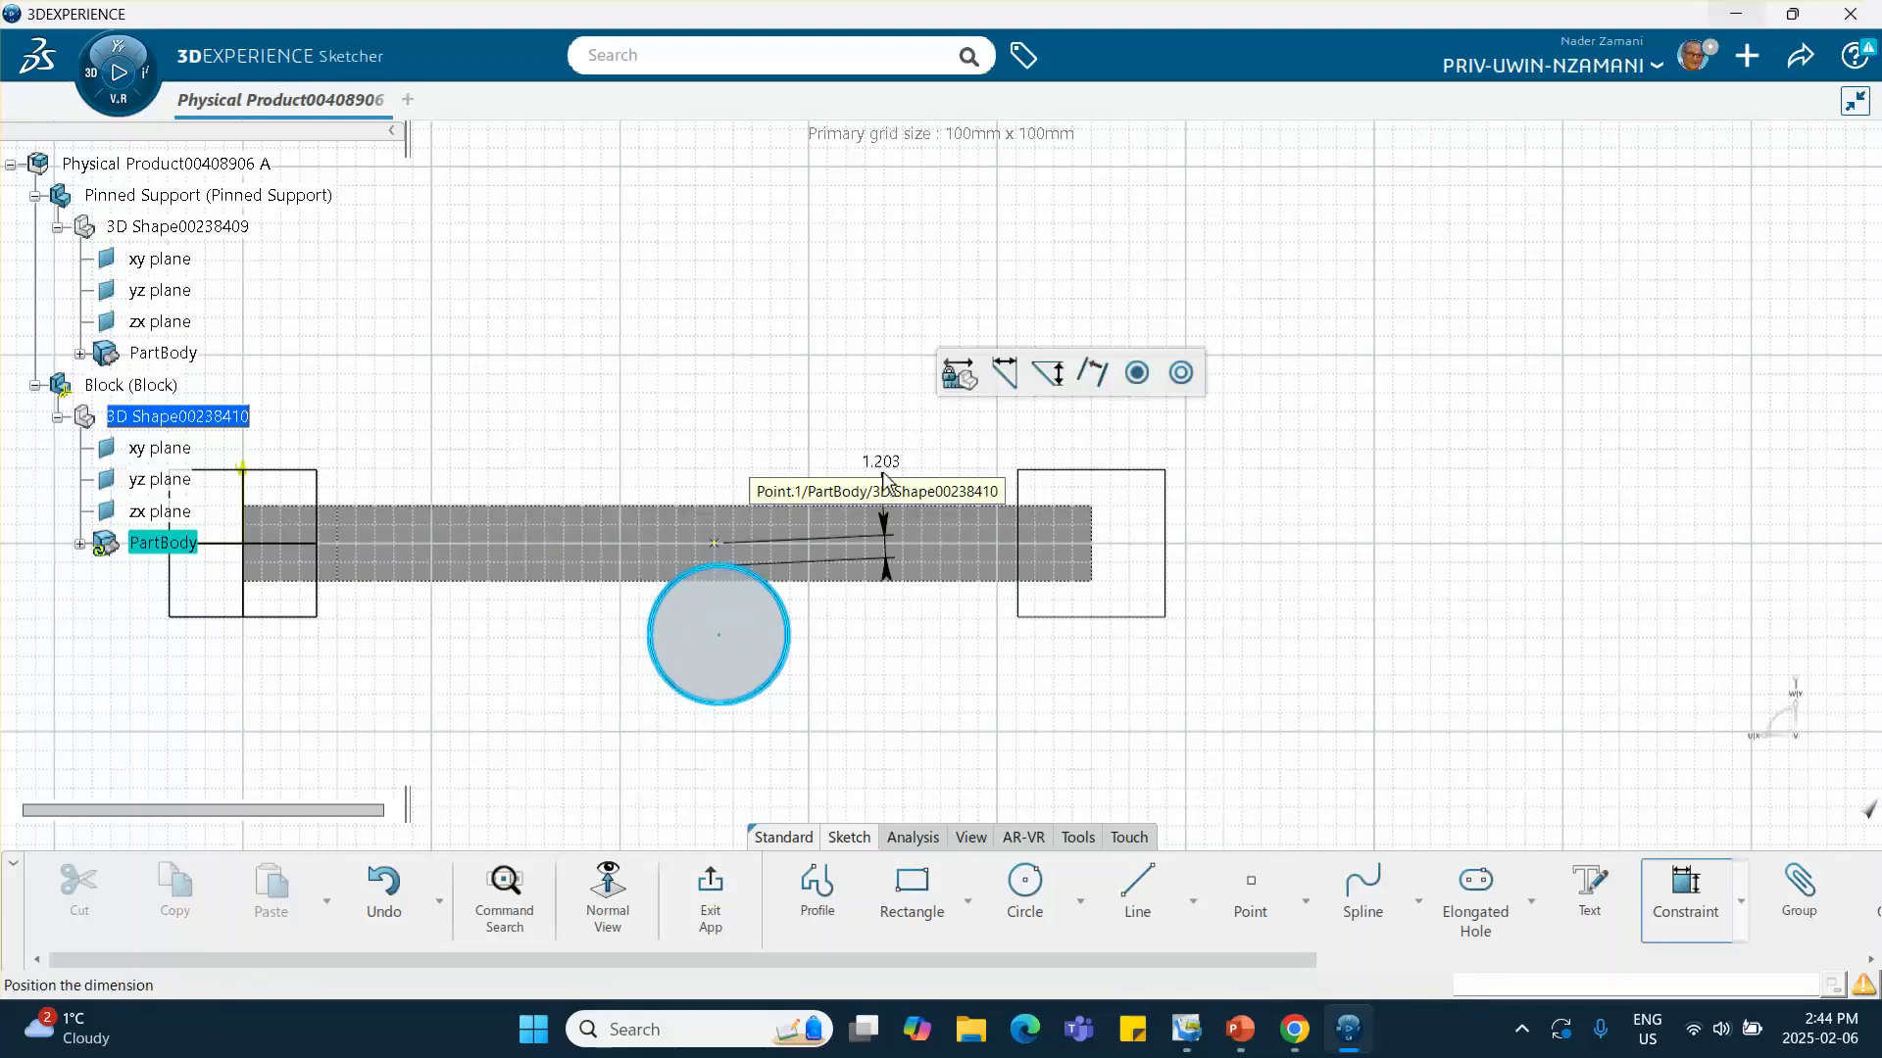
pyautogui.rightClick(911, 522)
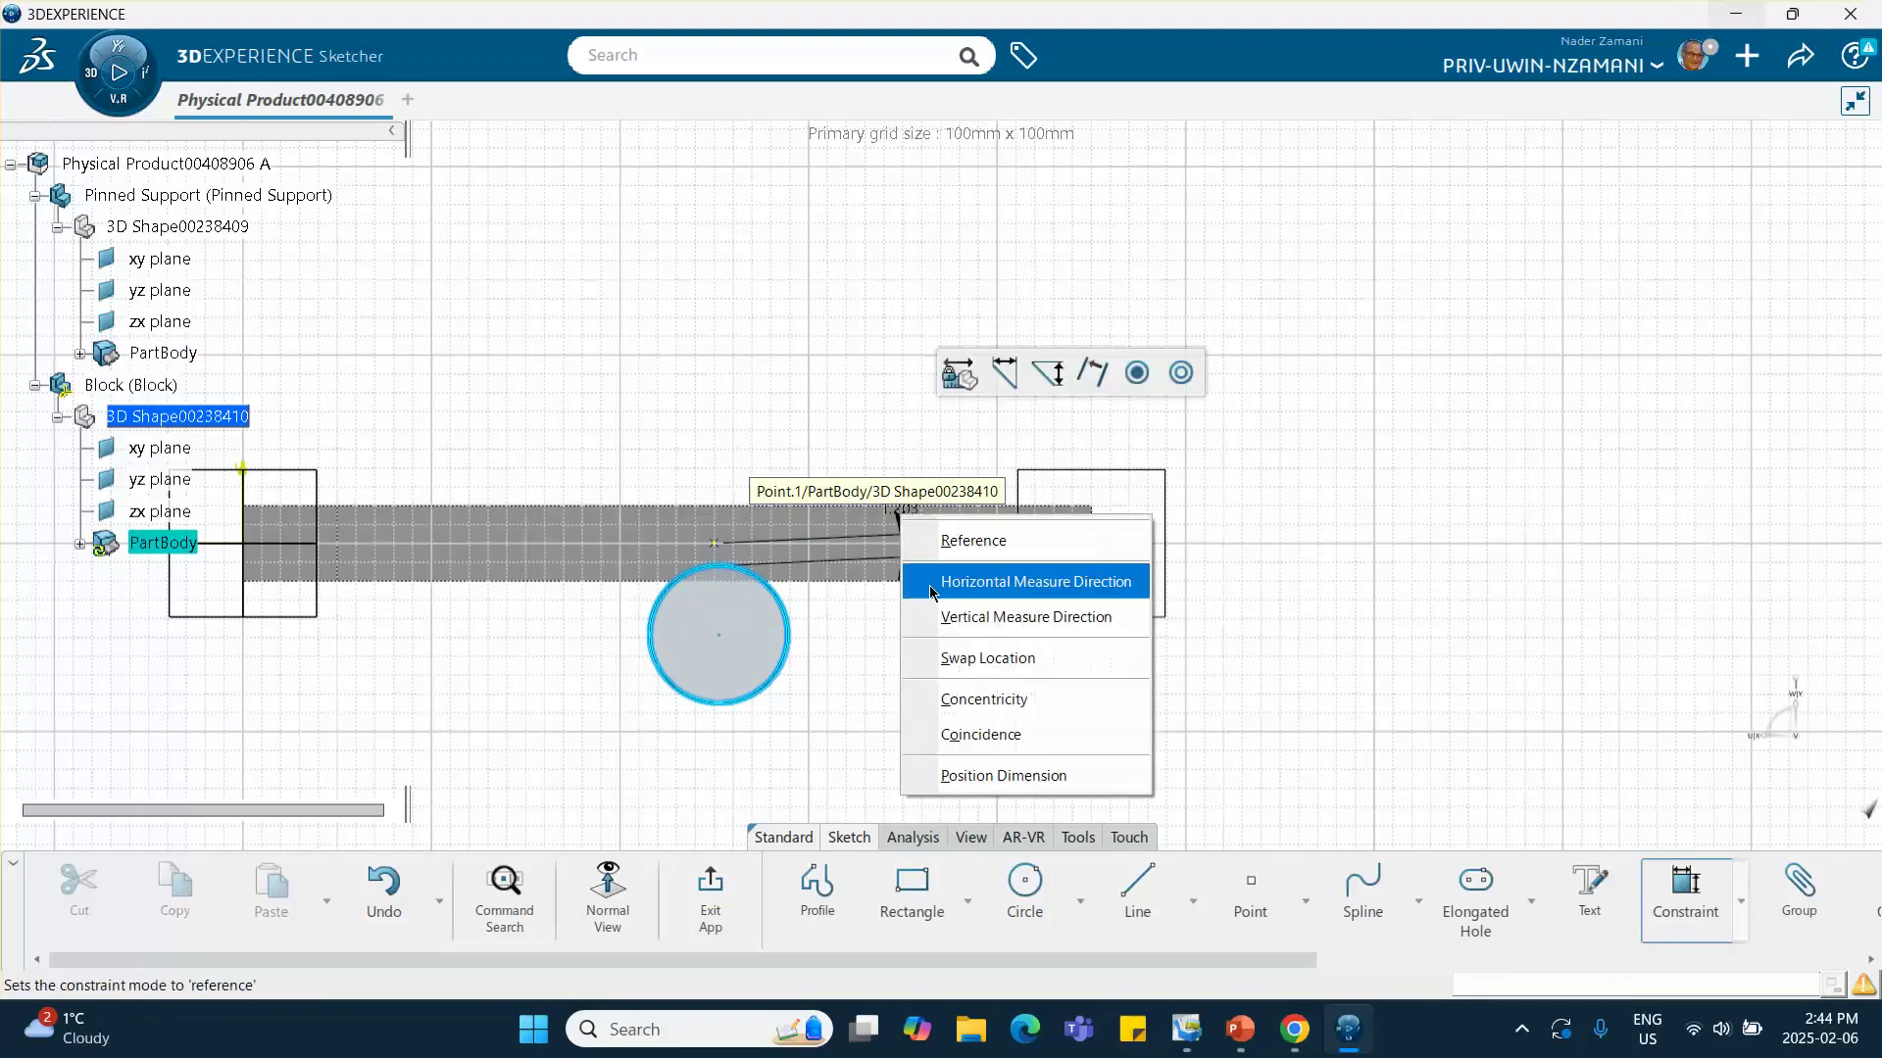
pyautogui.click(963, 743)
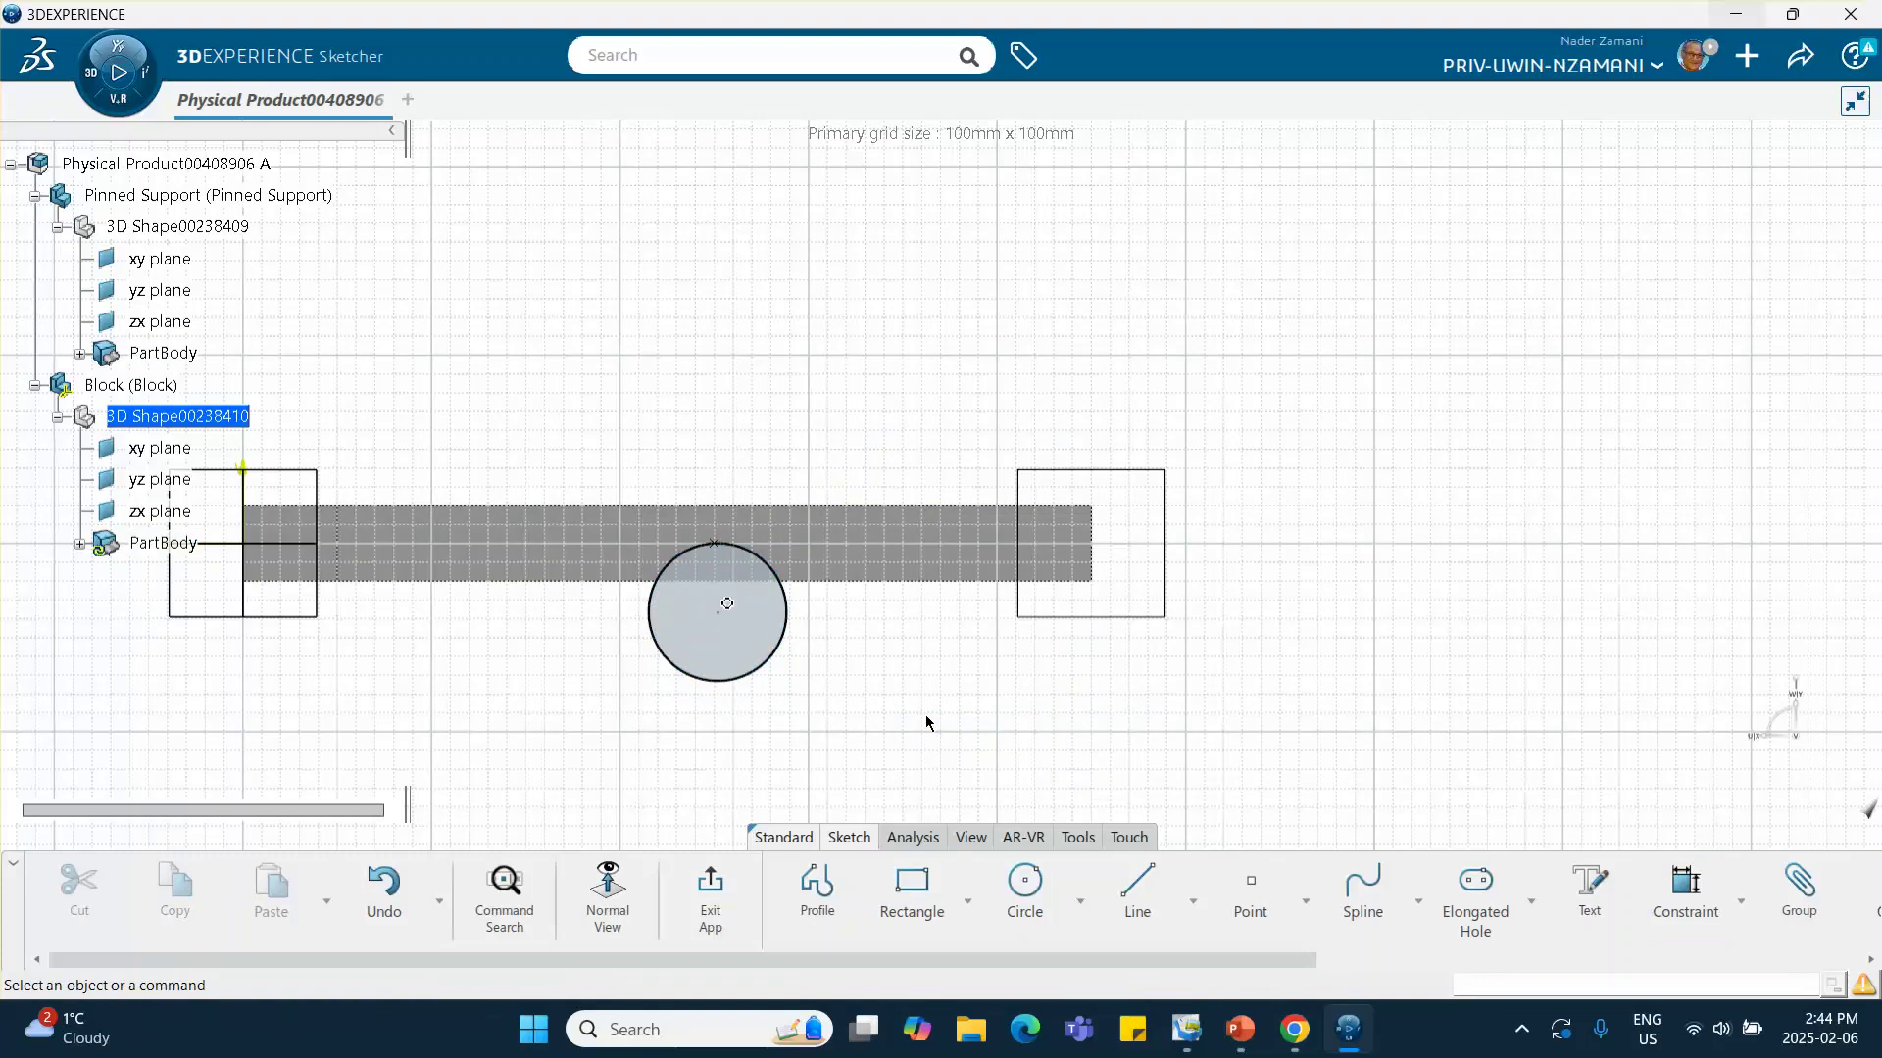
pyautogui.hotkey('ctrl', 'z')
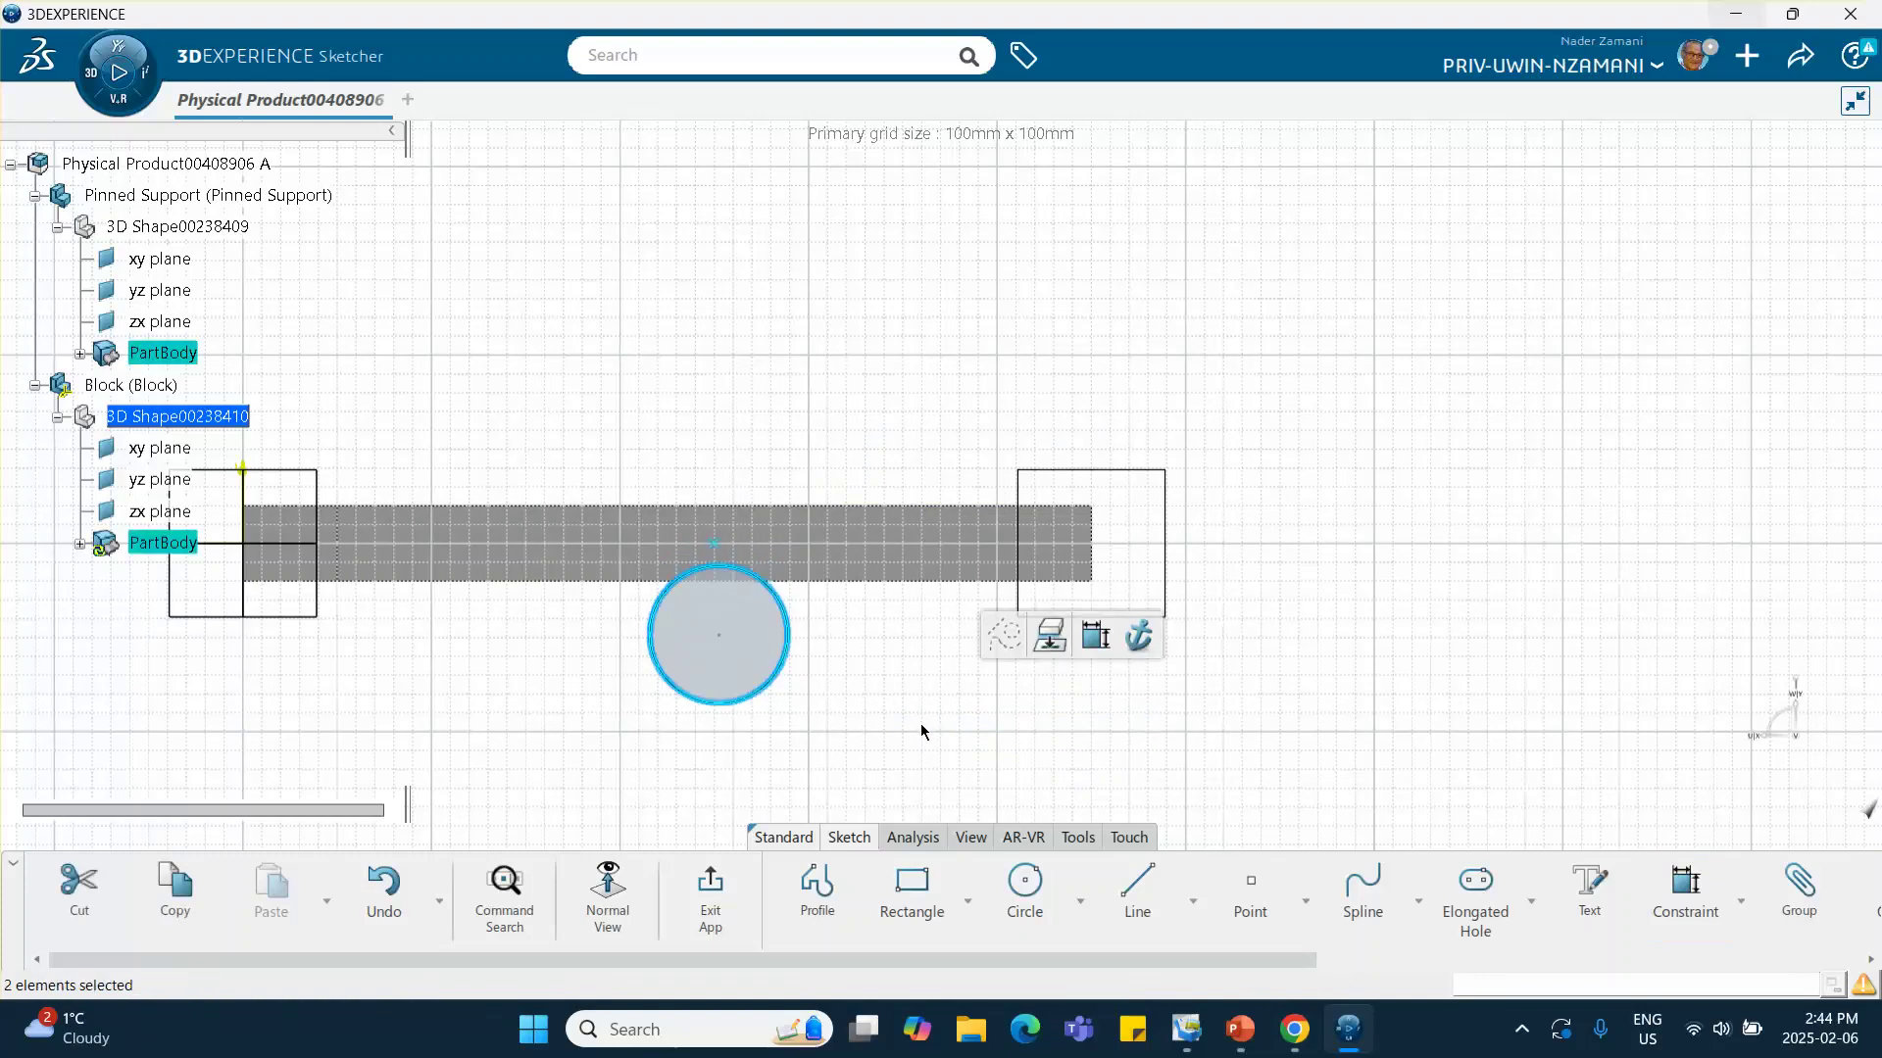
pyautogui.click(913, 721)
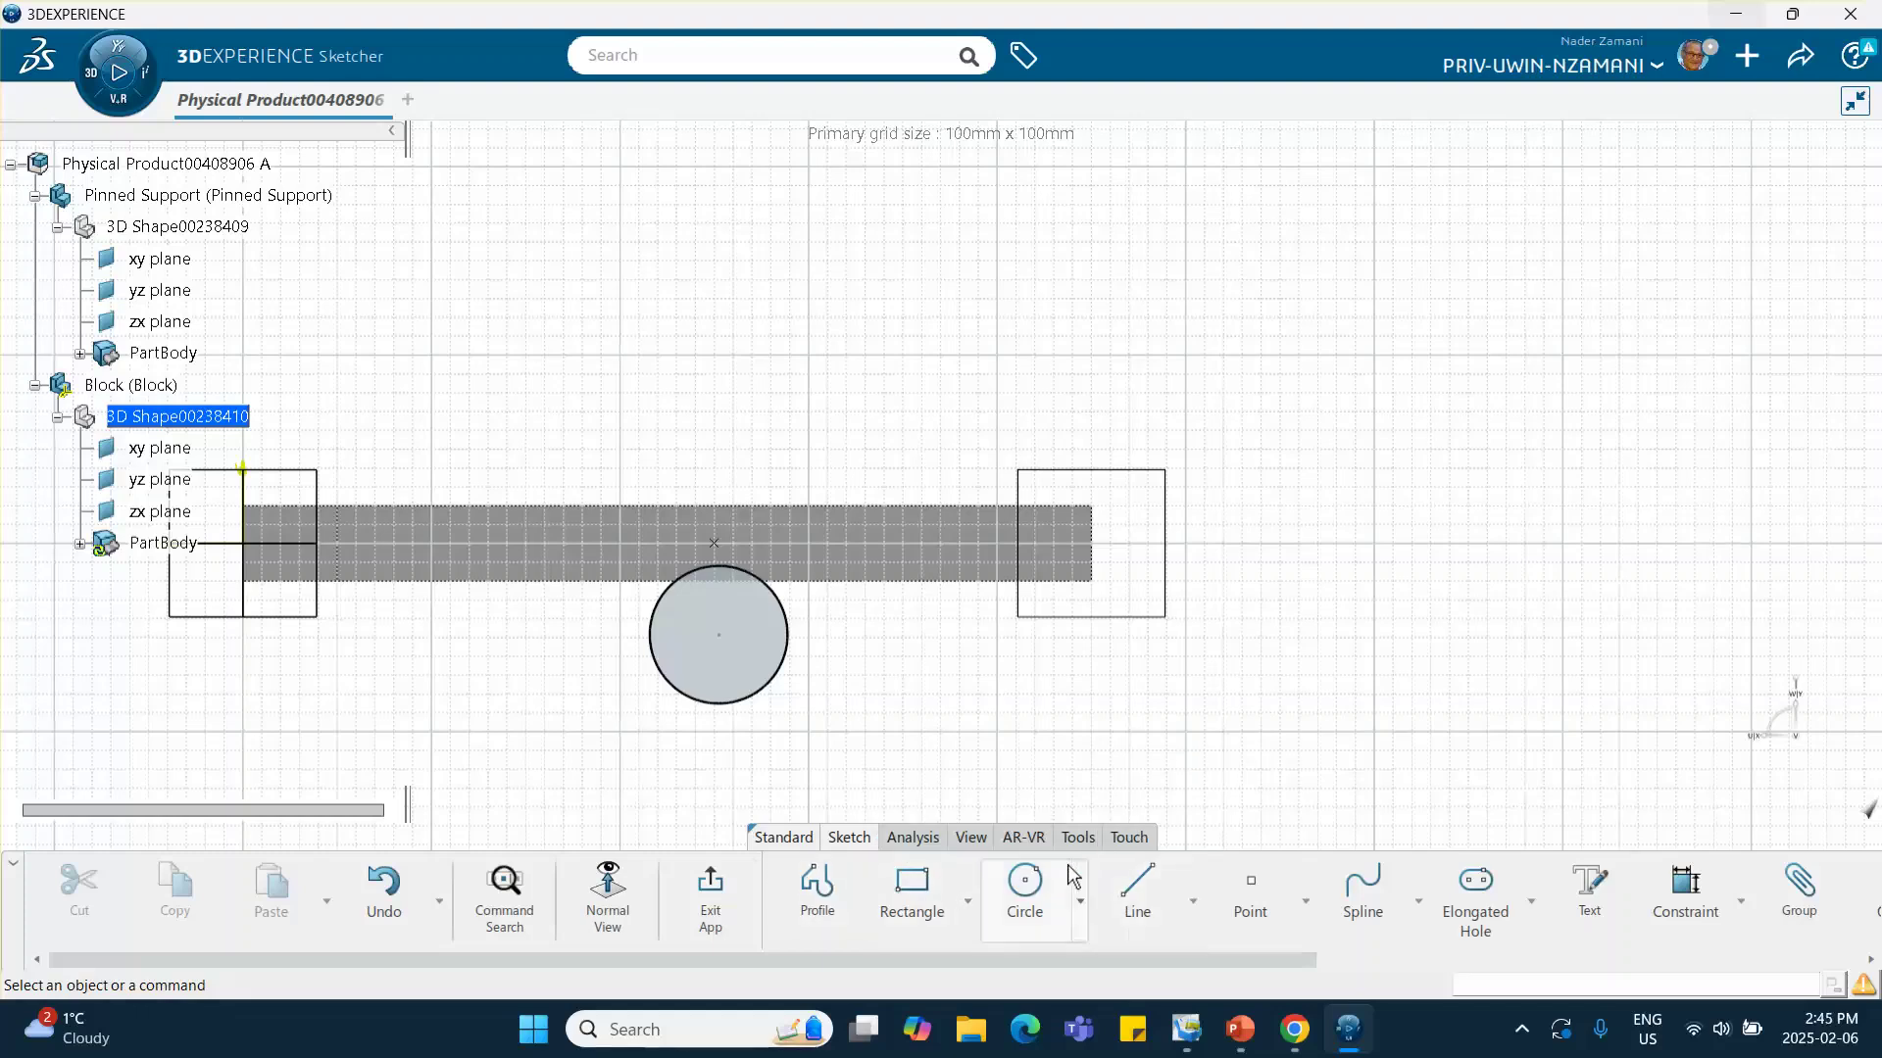
# Constrain the circle's center coincident with the arm's reference point and finish the sketch
pyautogui.click(1666, 890)
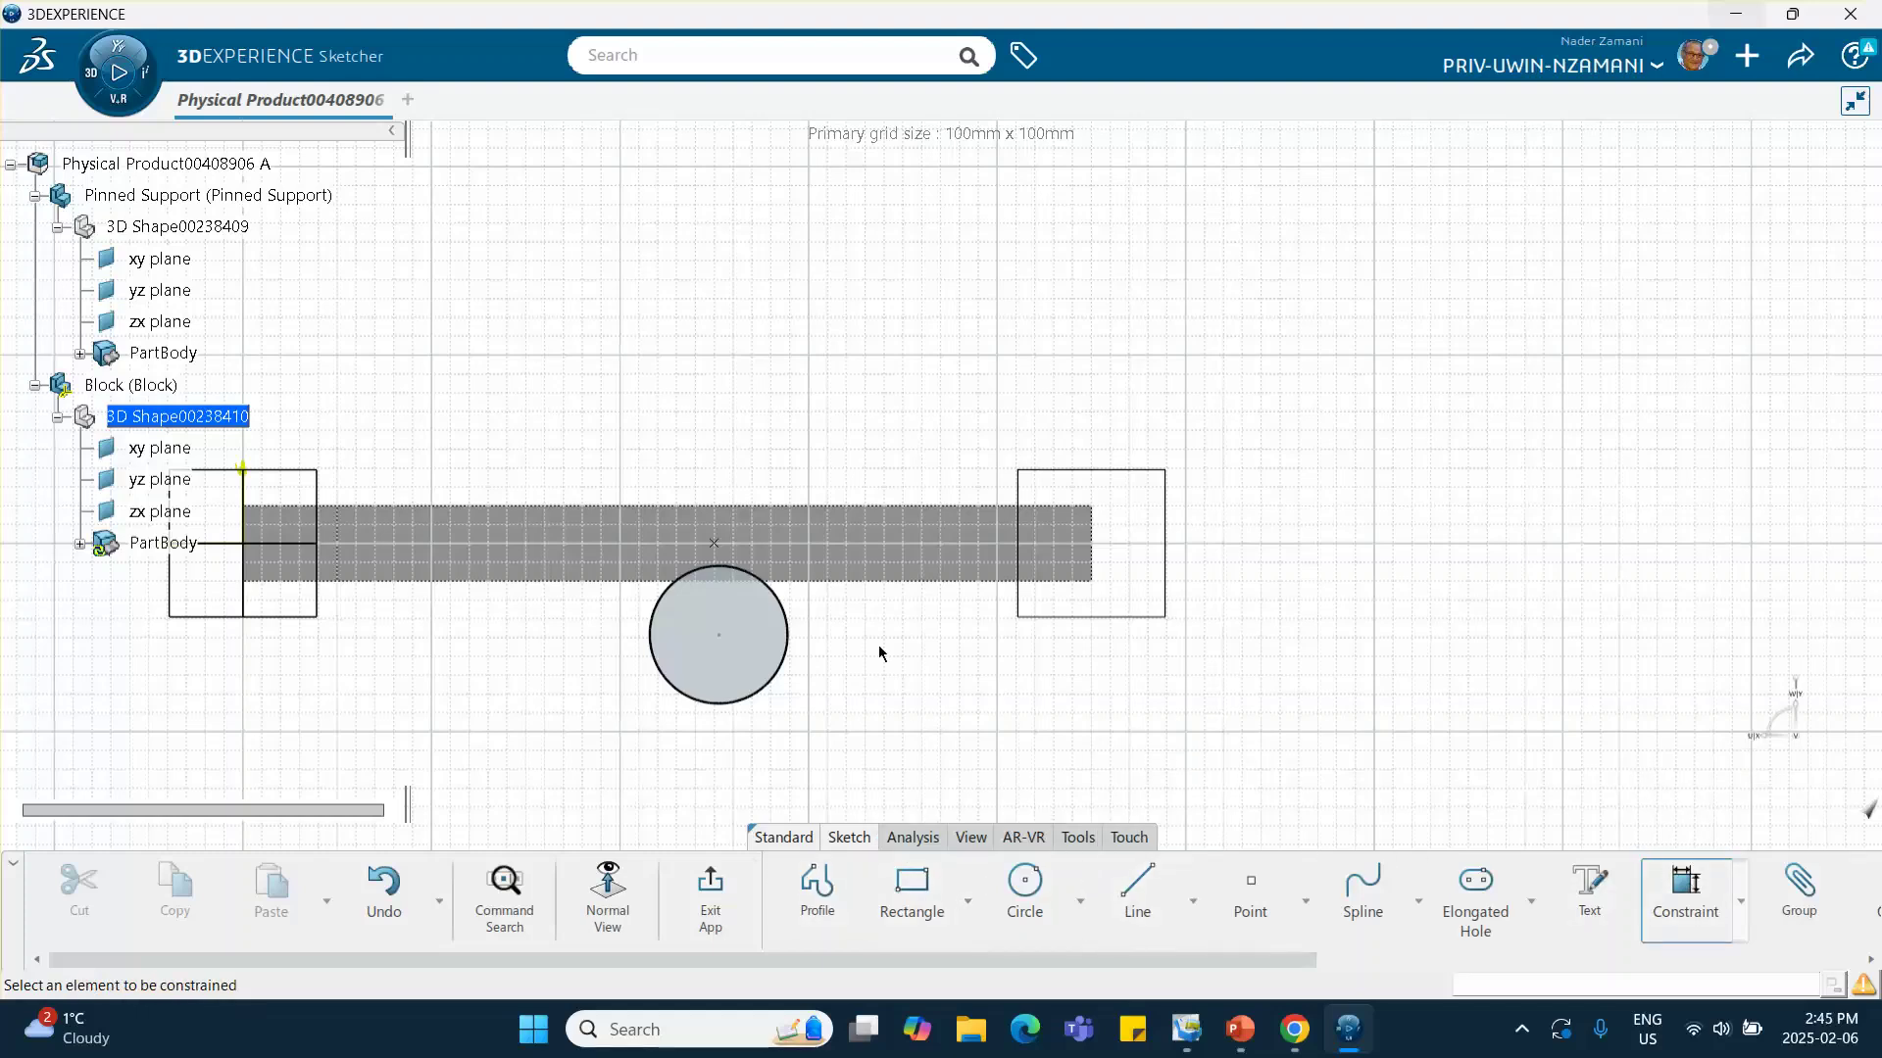
pyautogui.click(719, 635)
pyautogui.click(722, 549)
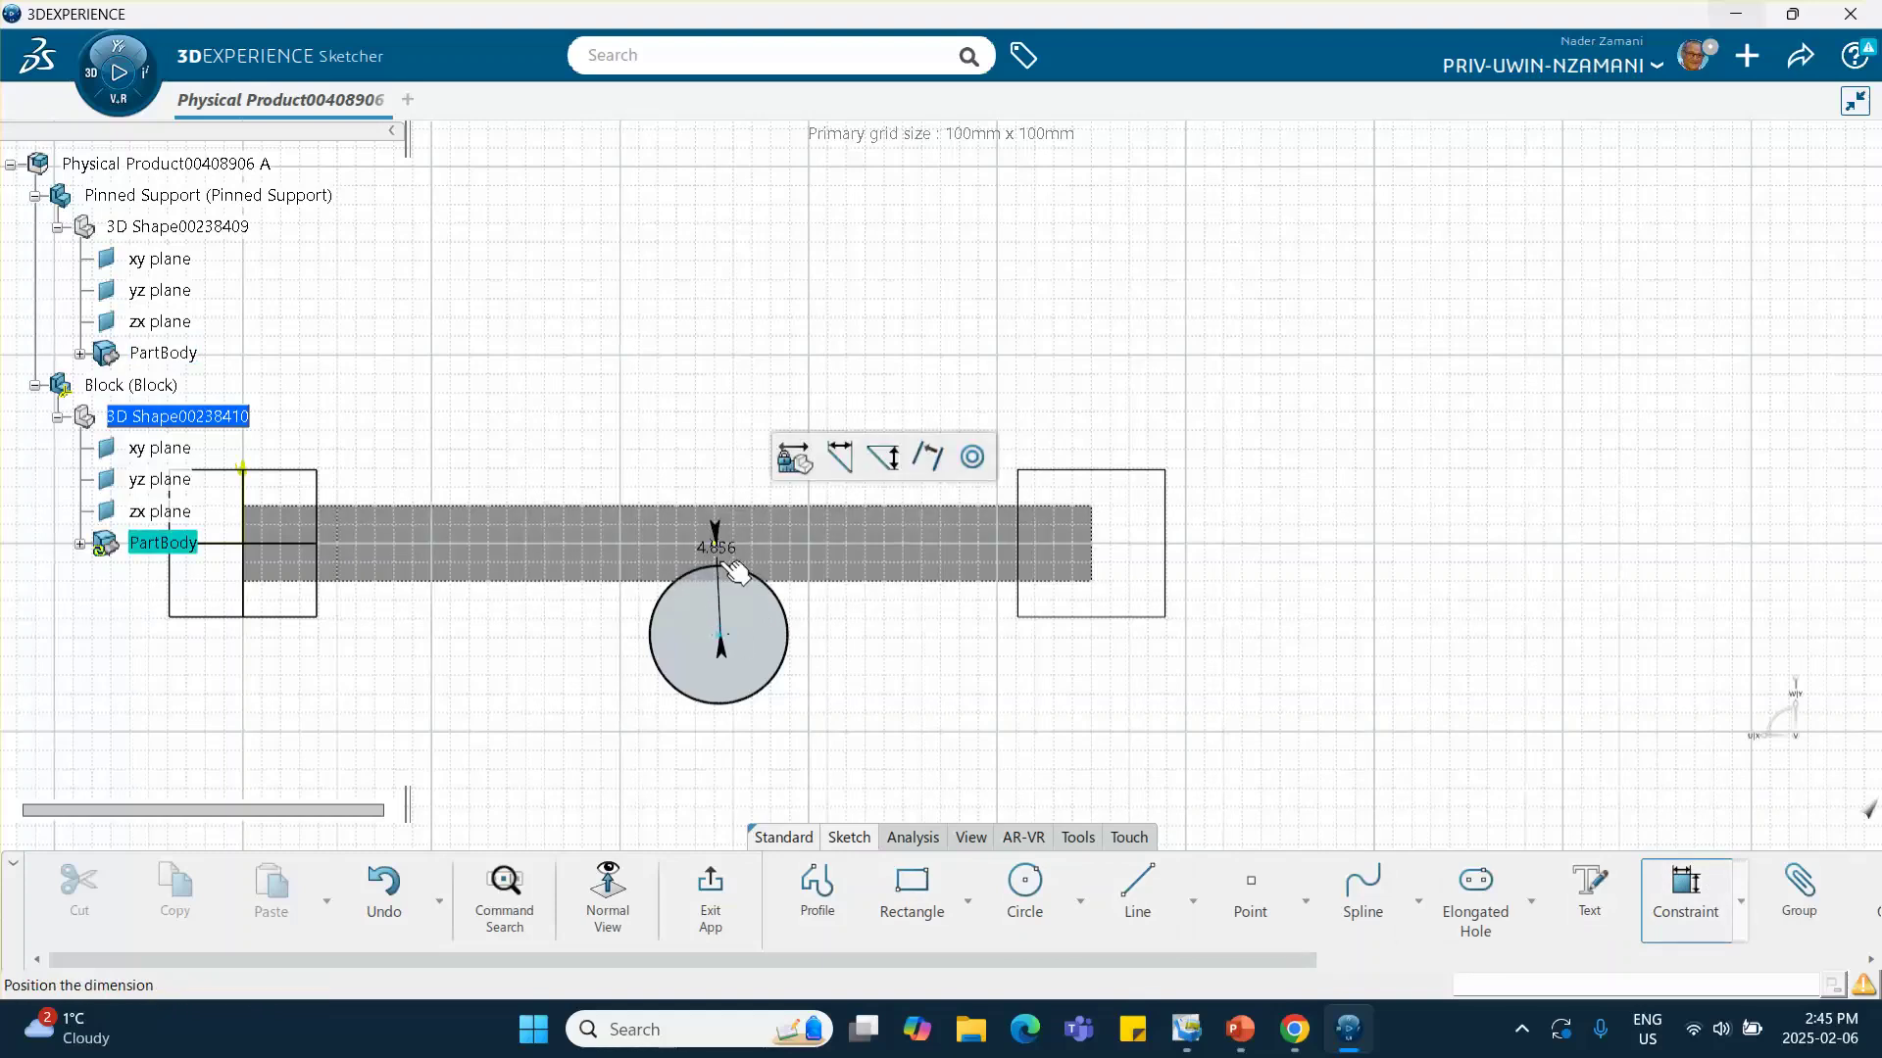
pyautogui.rightClick(853, 617)
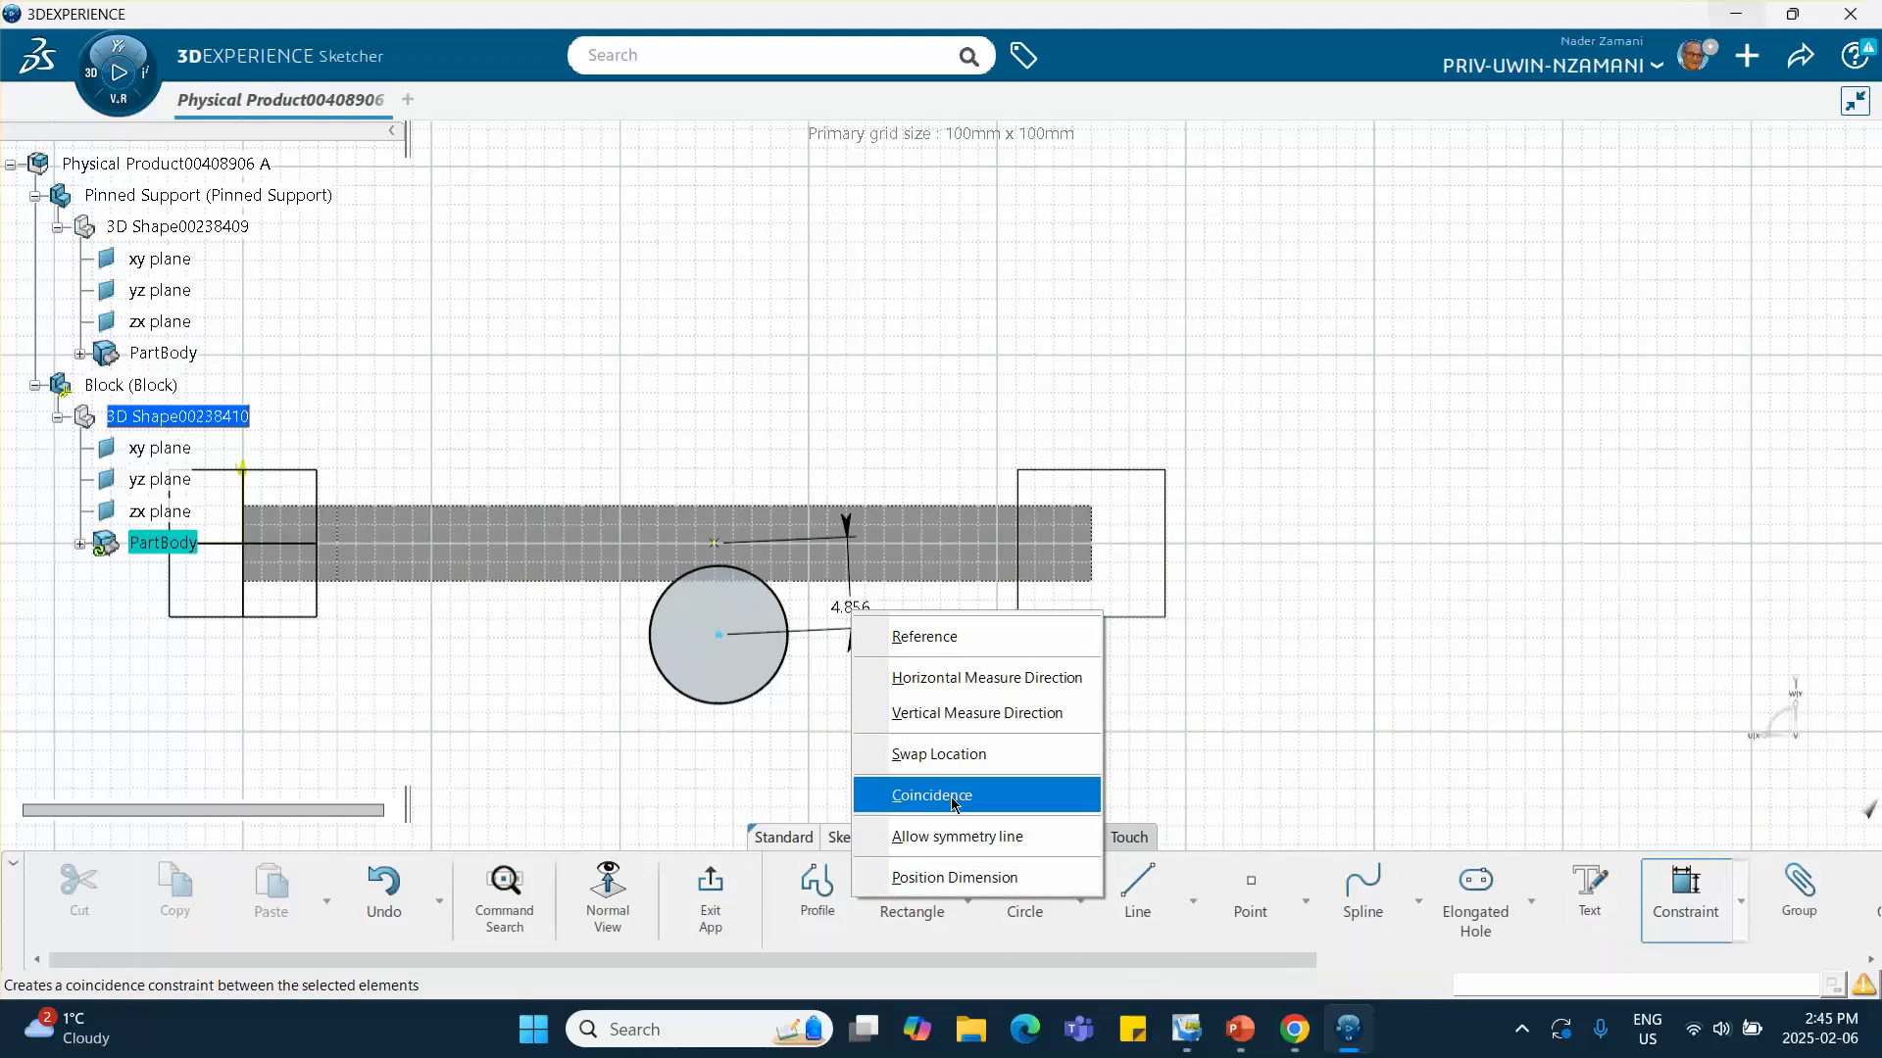
pyautogui.click(946, 795)
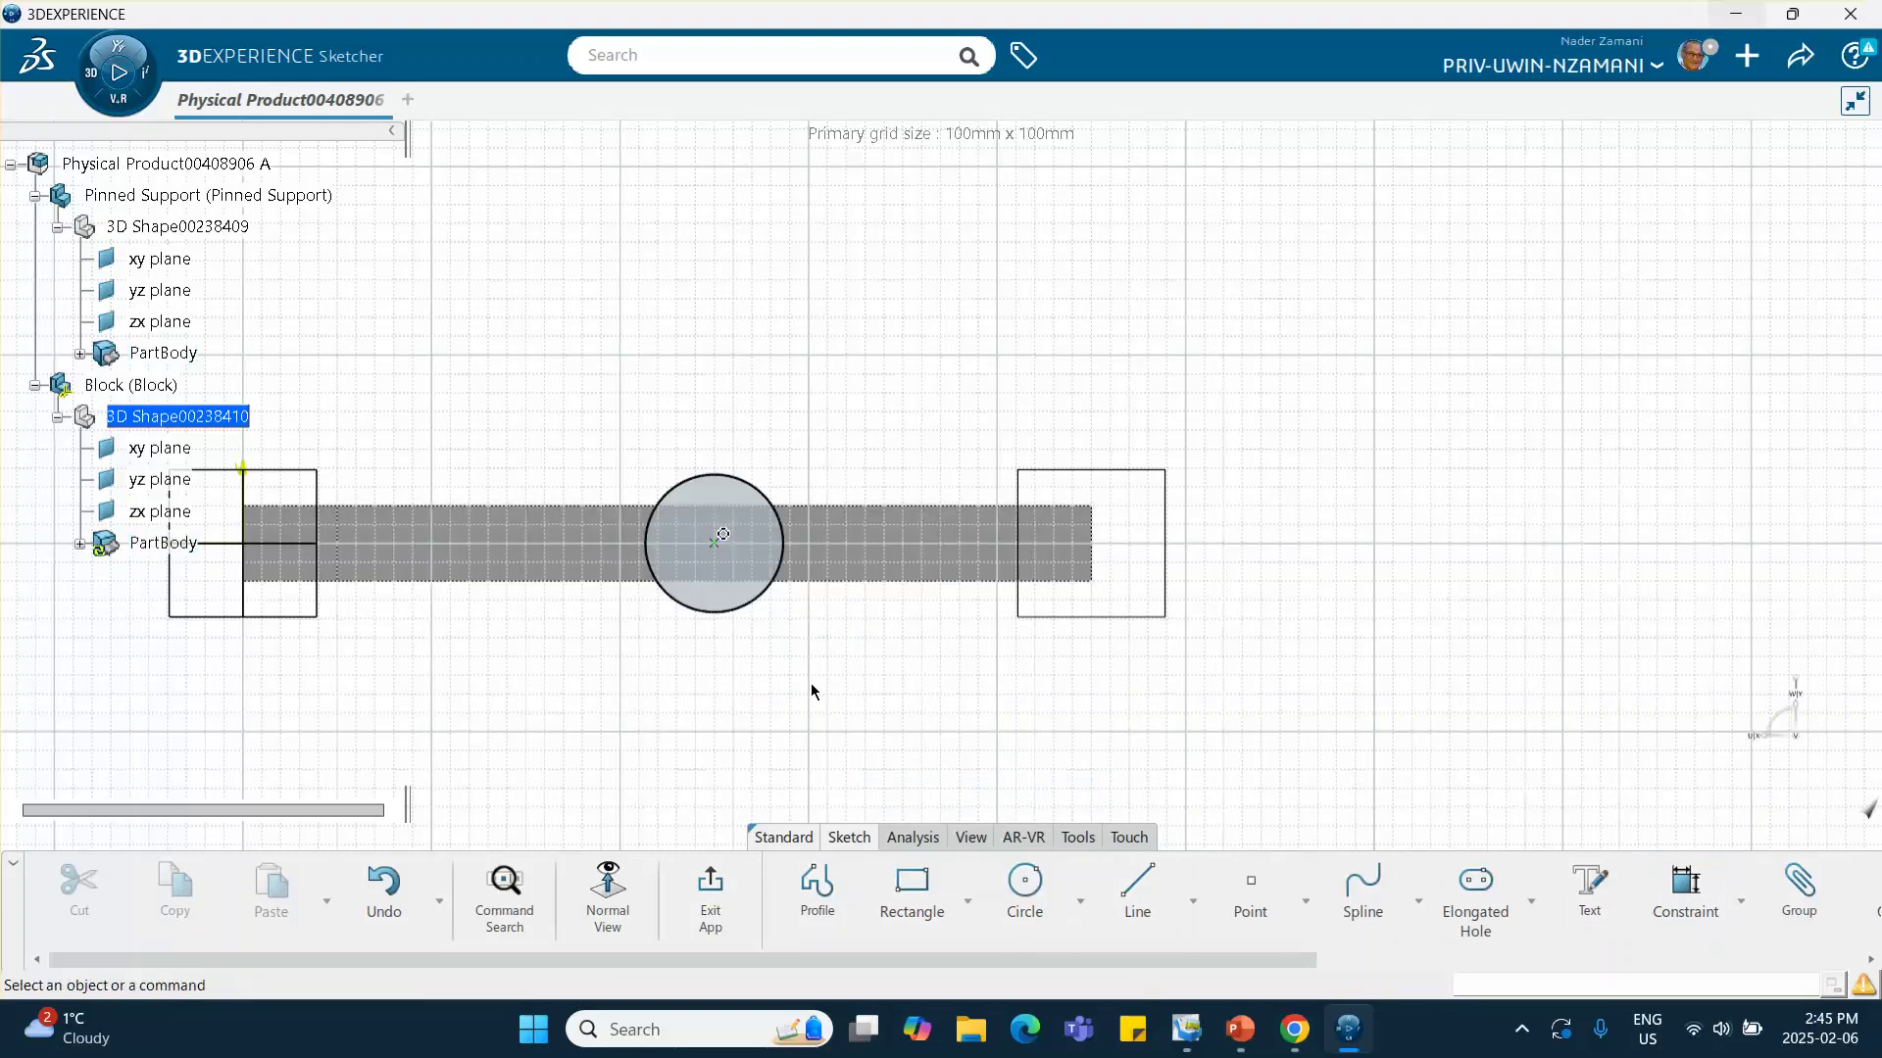
pyautogui.click(711, 887)
# Pad the circle 10 mm downward from the arm's underside
pyautogui.moveTo(749, 765); pyautogui.dragTo(734, 590, button='middle')
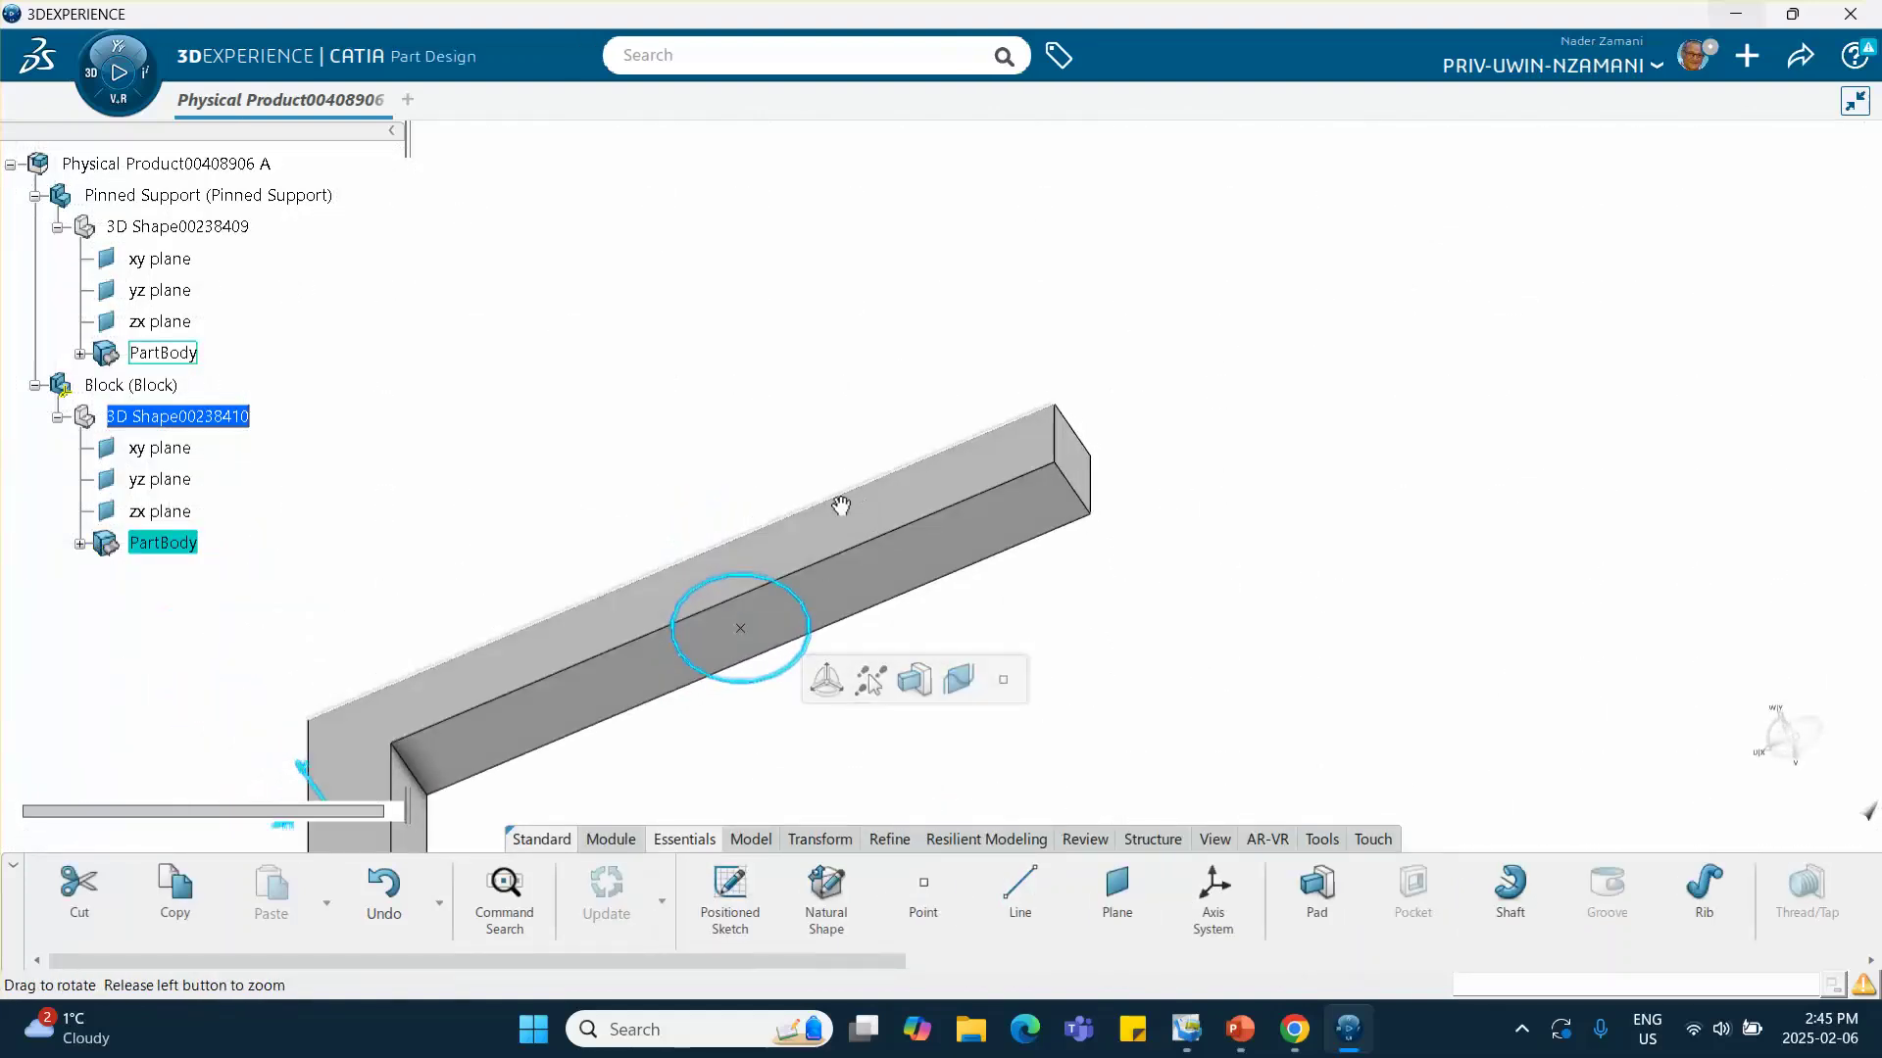
pyautogui.moveTo(840, 505); pyautogui.dragTo(832, 669, button='middle')
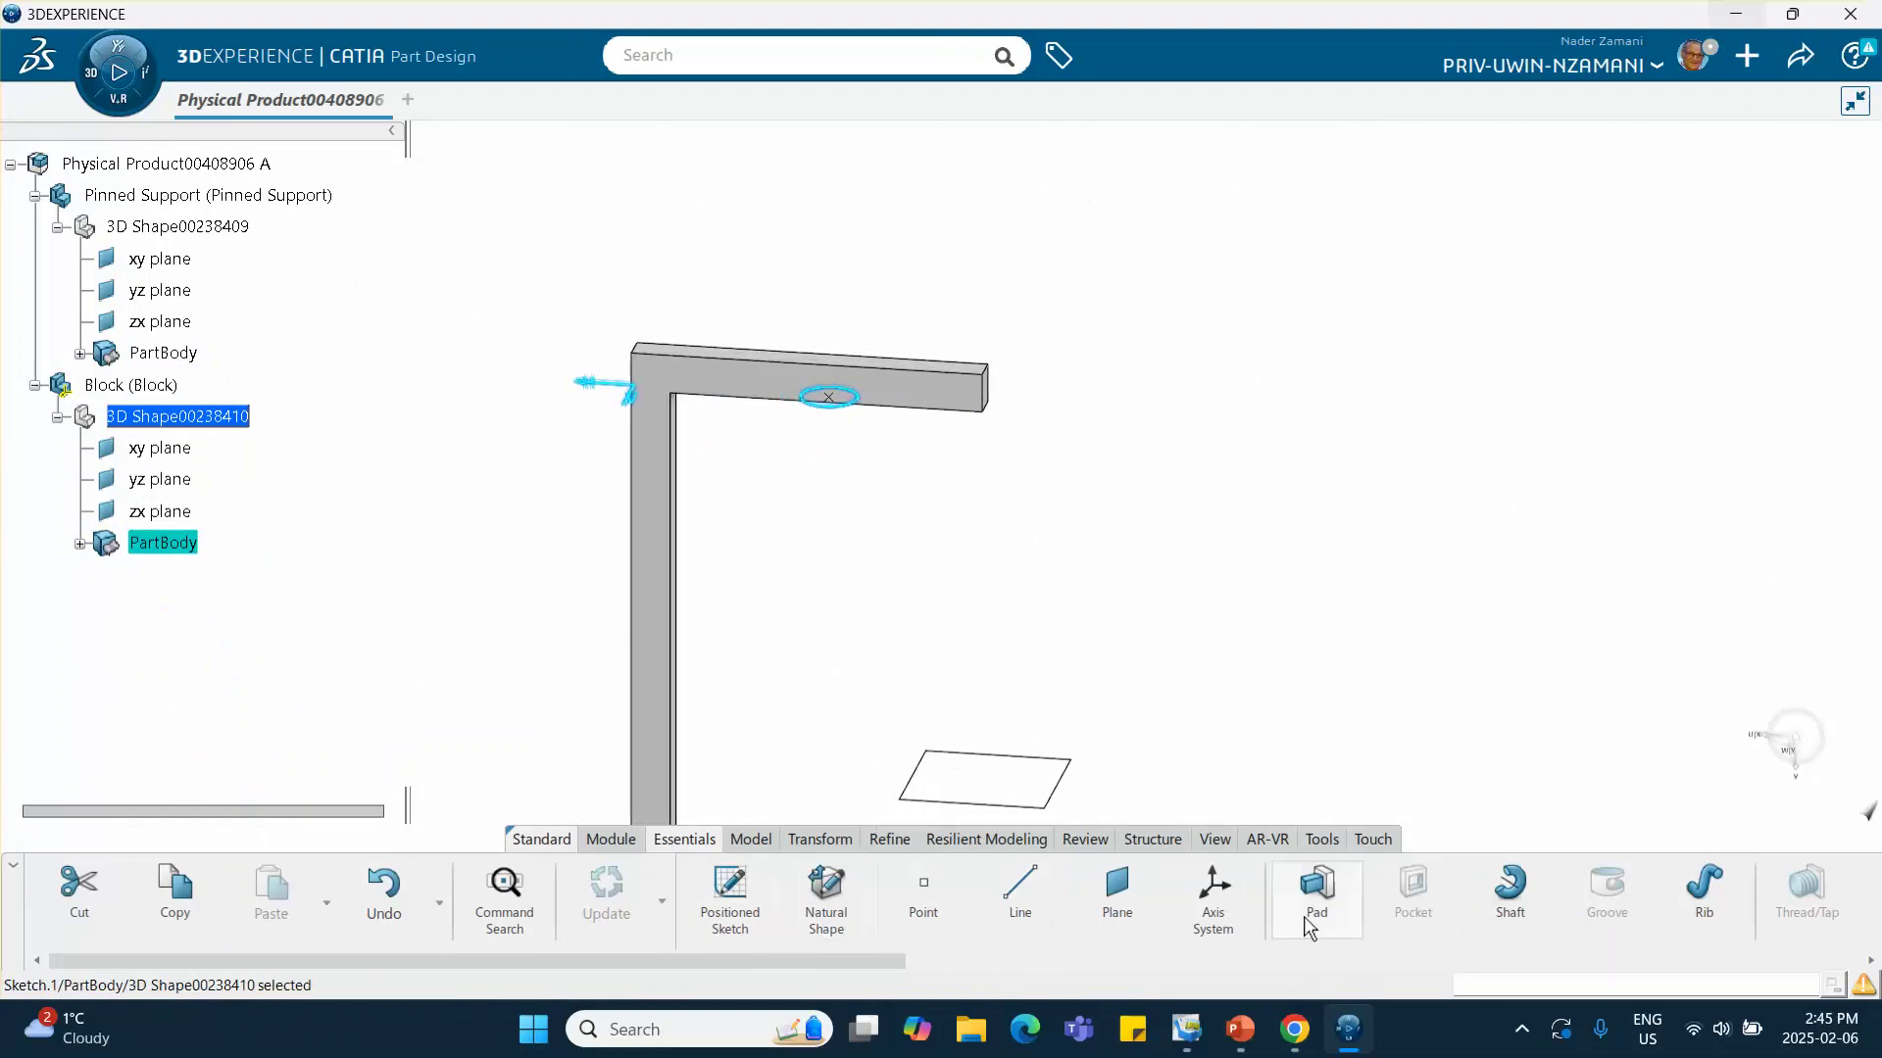
pyautogui.click(1317, 890)
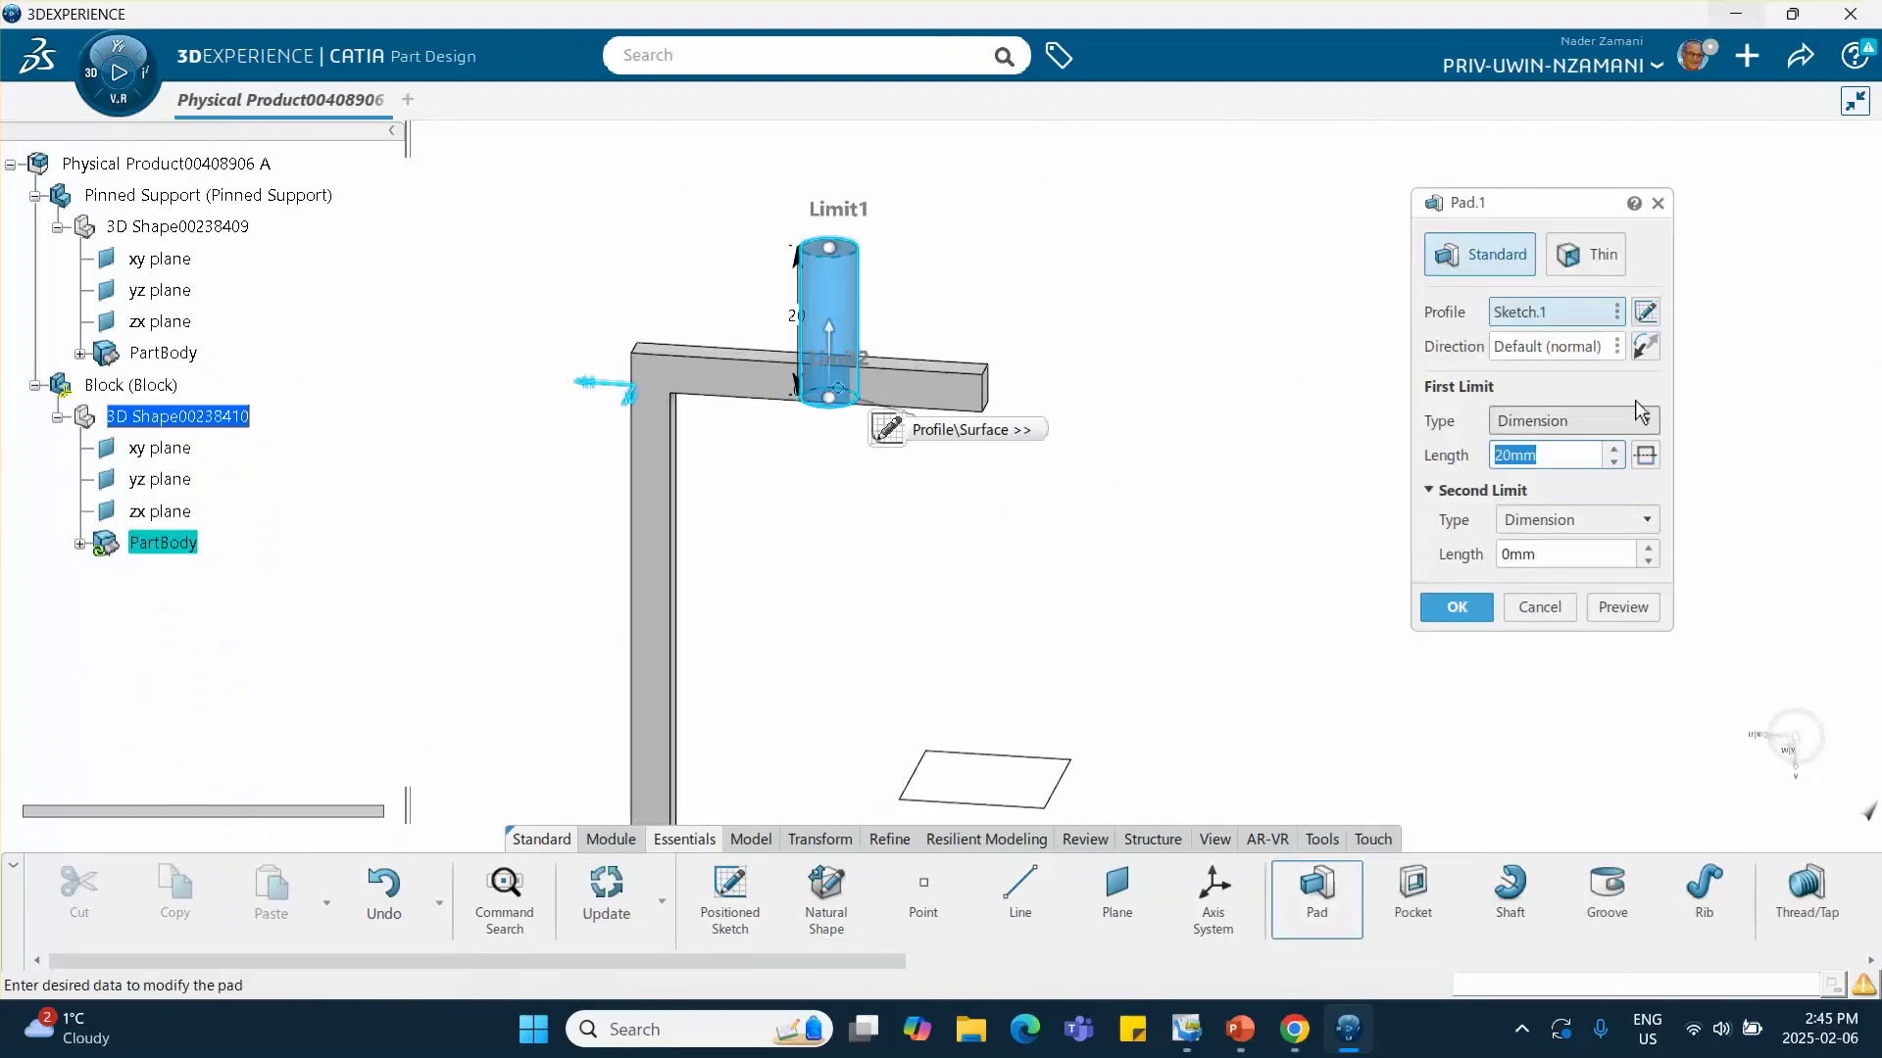
pyautogui.moveTo(1567, 456); pyautogui.dragTo(1377, 455)
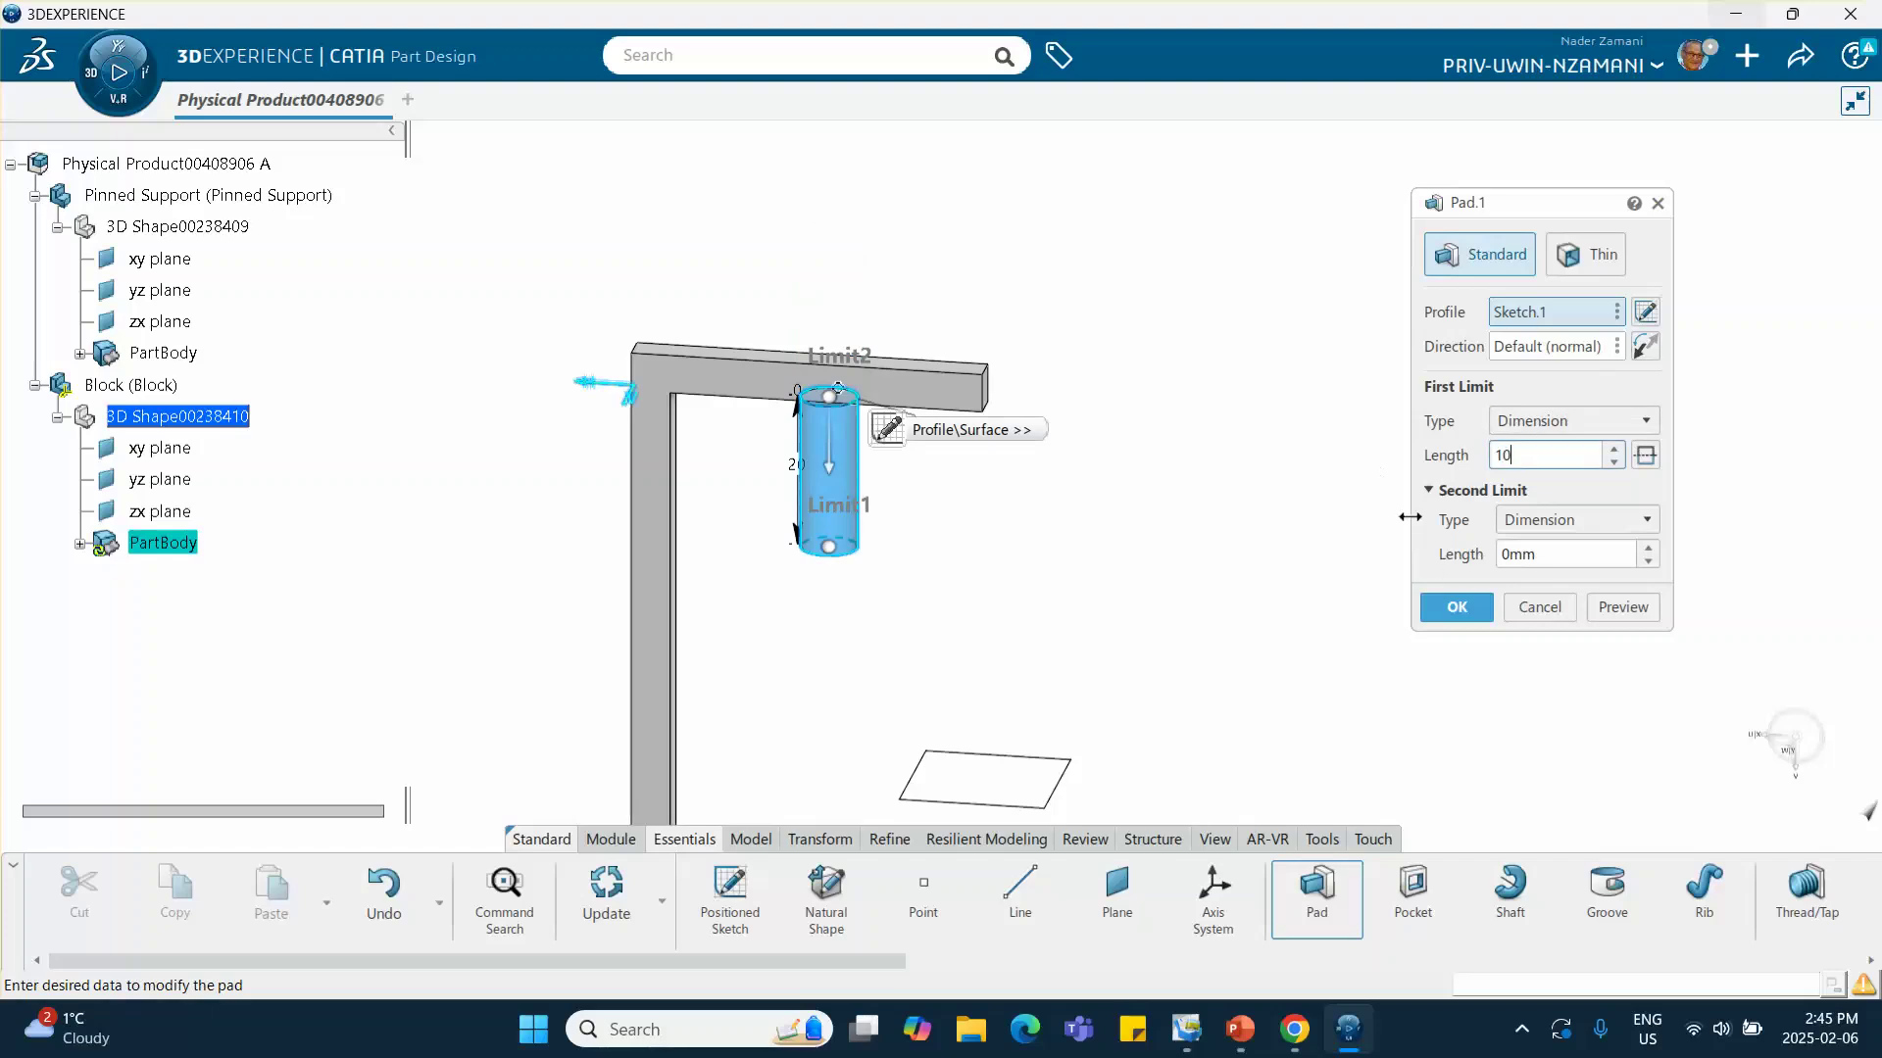
pyautogui.click(1456, 607)
# Expand the Pinned Support's PartBody to examine its features and inspect the new cylinder beneath the arm
pyautogui.moveTo(1091, 491)
pyautogui.mouseDown(button='middle')
pyautogui.moveTo(1067, 549)
pyautogui.moveTo(1068, 472)
pyautogui.mouseUp(button='middle')
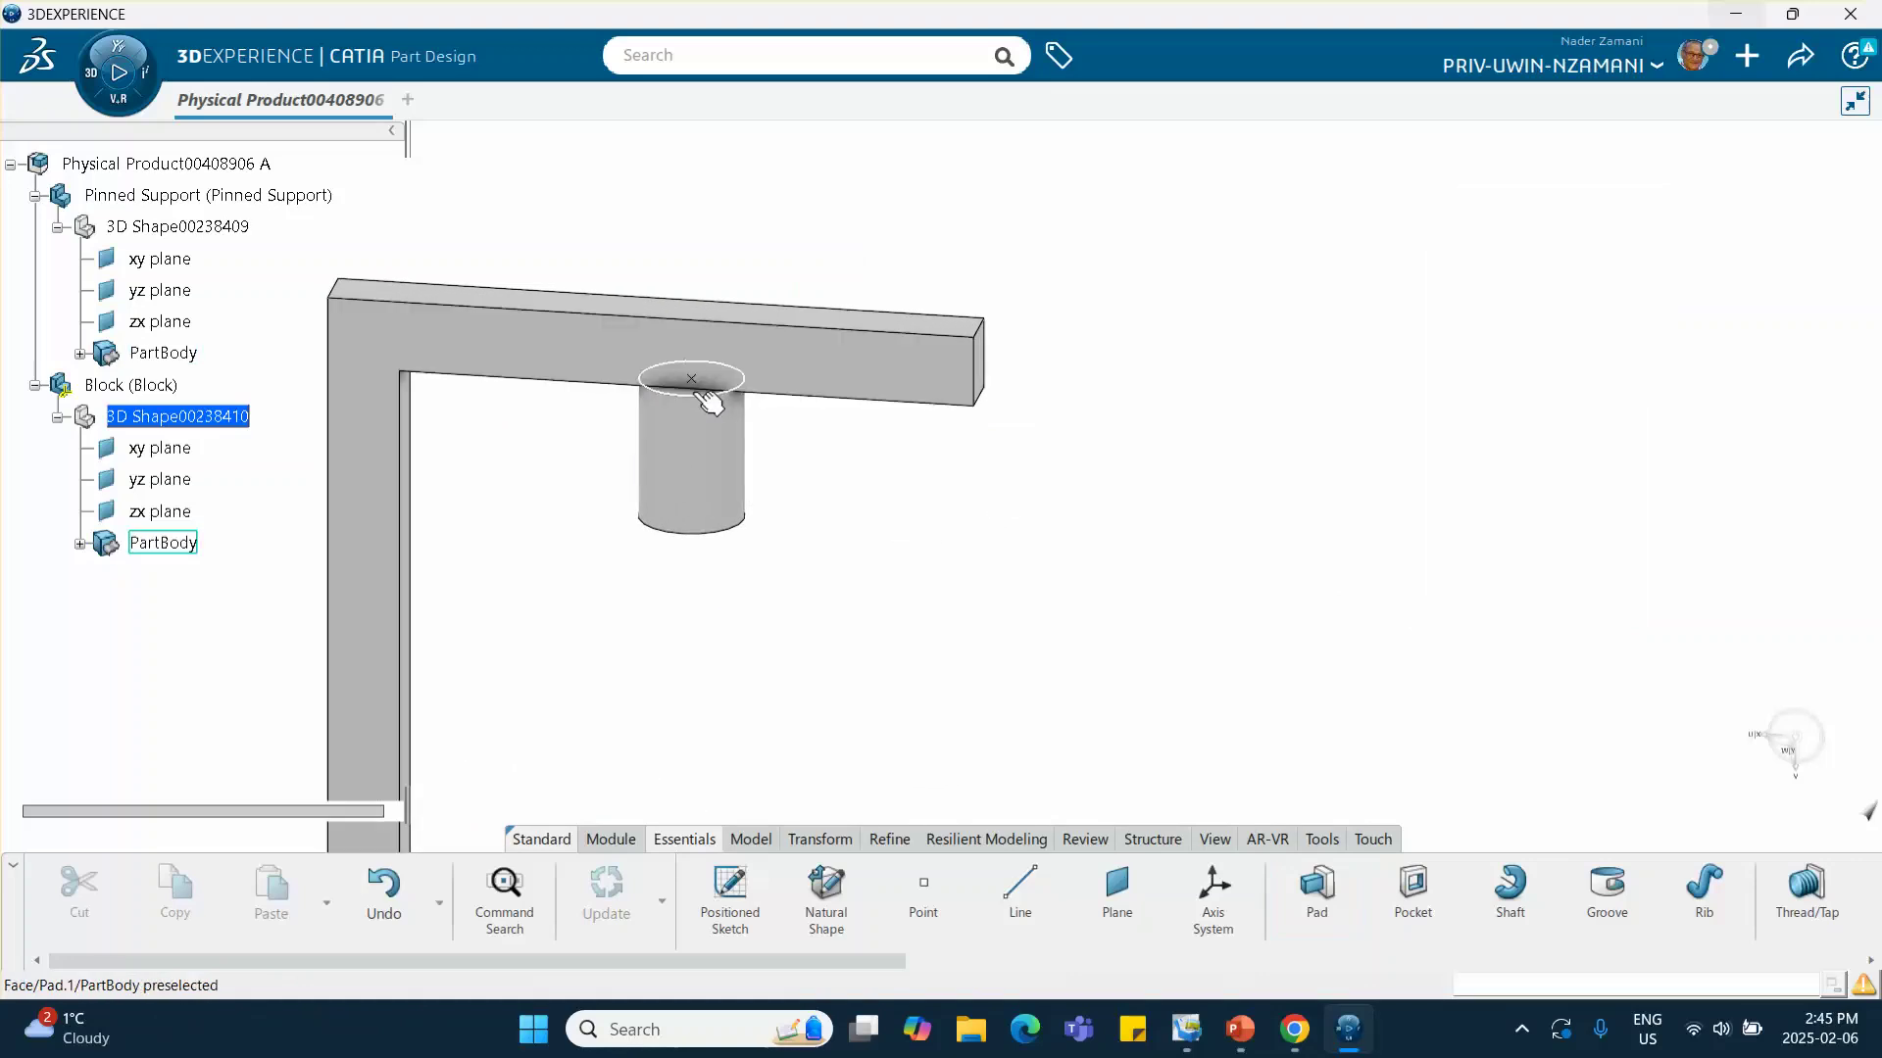
pyautogui.click(80, 353)
pyautogui.scroll(-2, 127, 357)
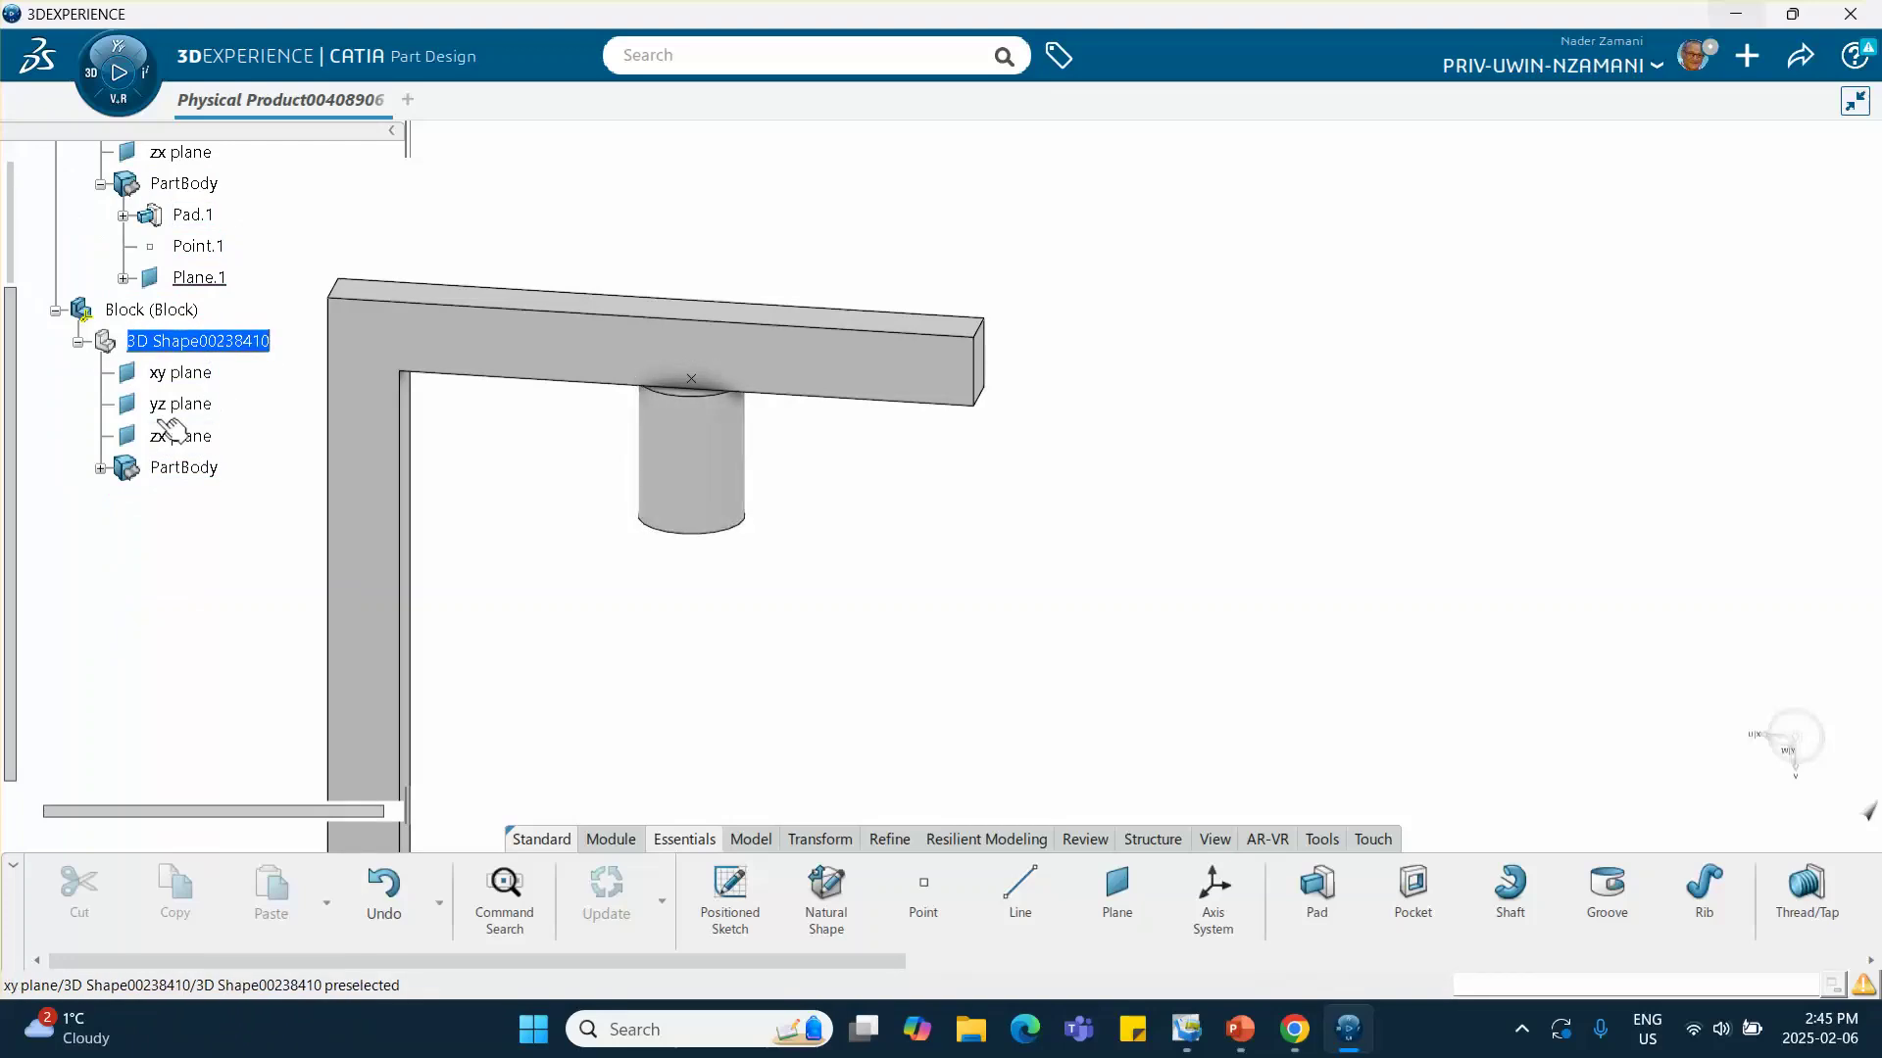
pyautogui.moveTo(638, 538); pyautogui.dragTo(1250, 553, button='middle')
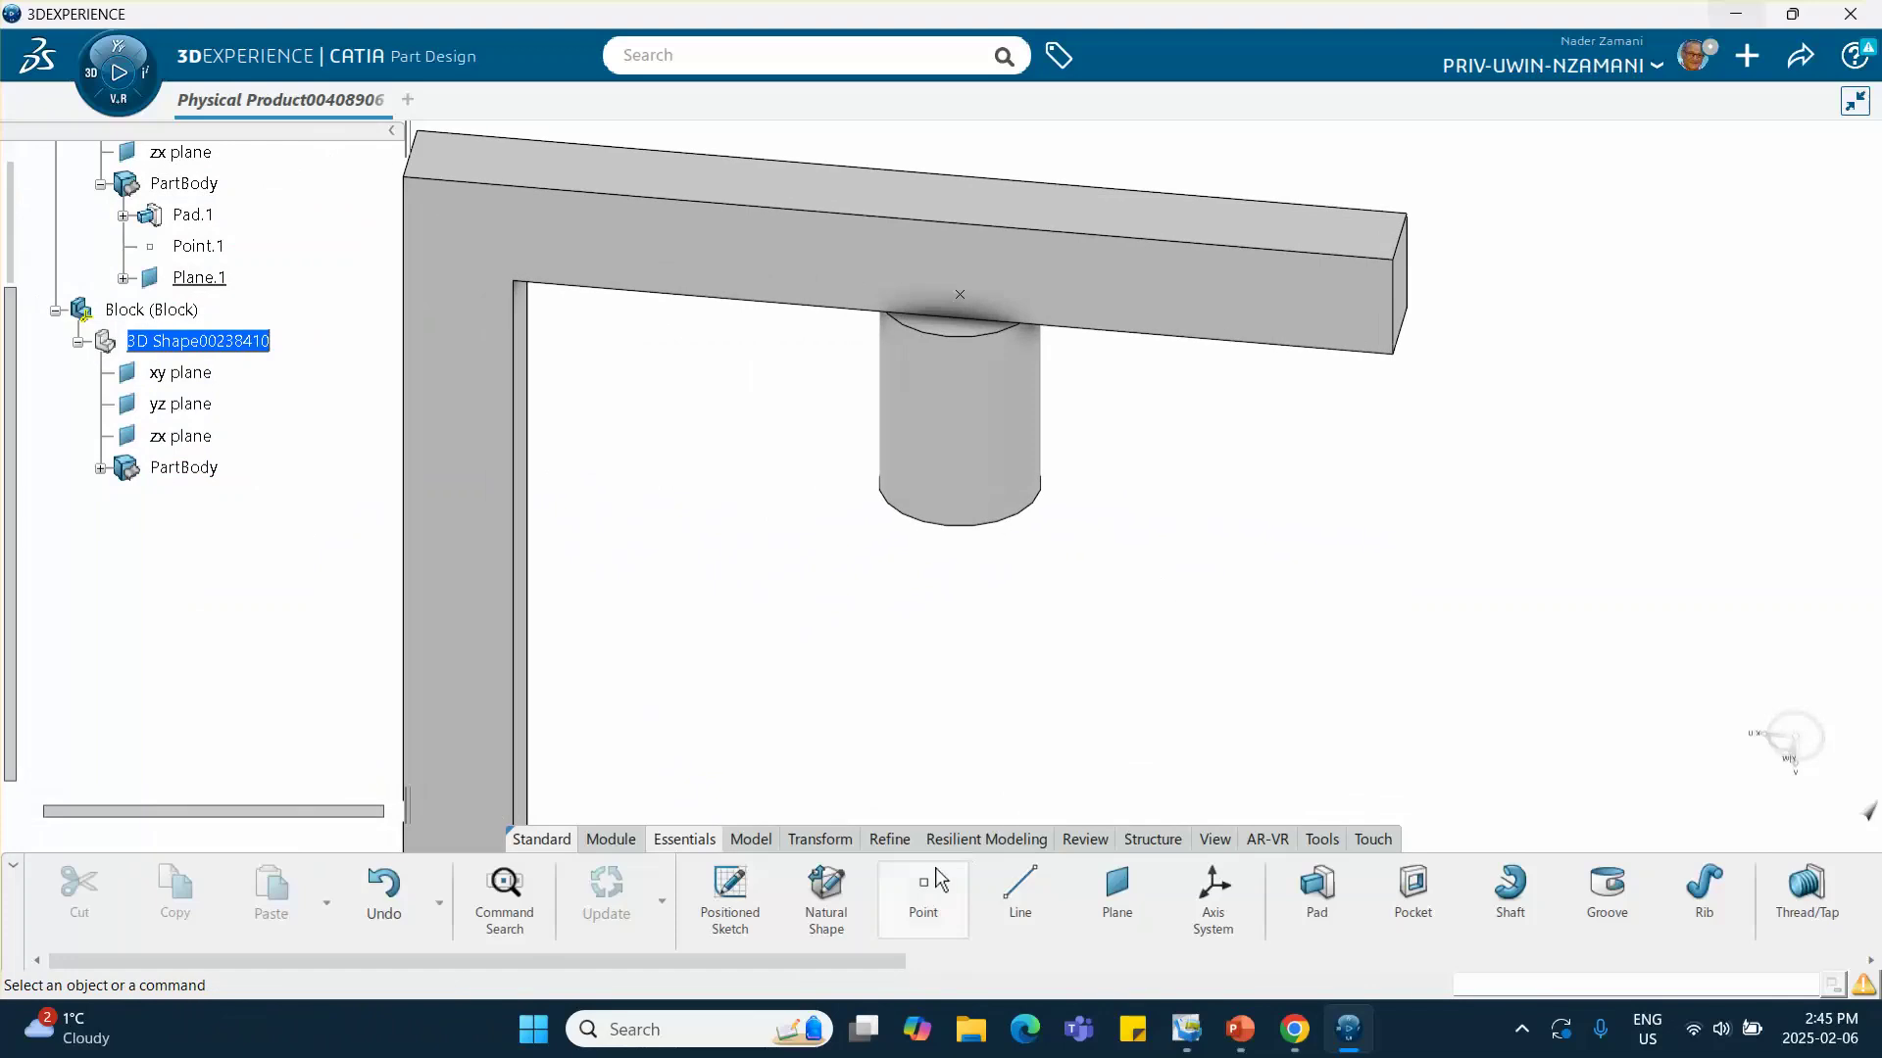
# Create a Circle / Sphere / Ellipse center point on the cylinder's upper circular edge and expand the Block's PartBody
pyautogui.click(924, 884)
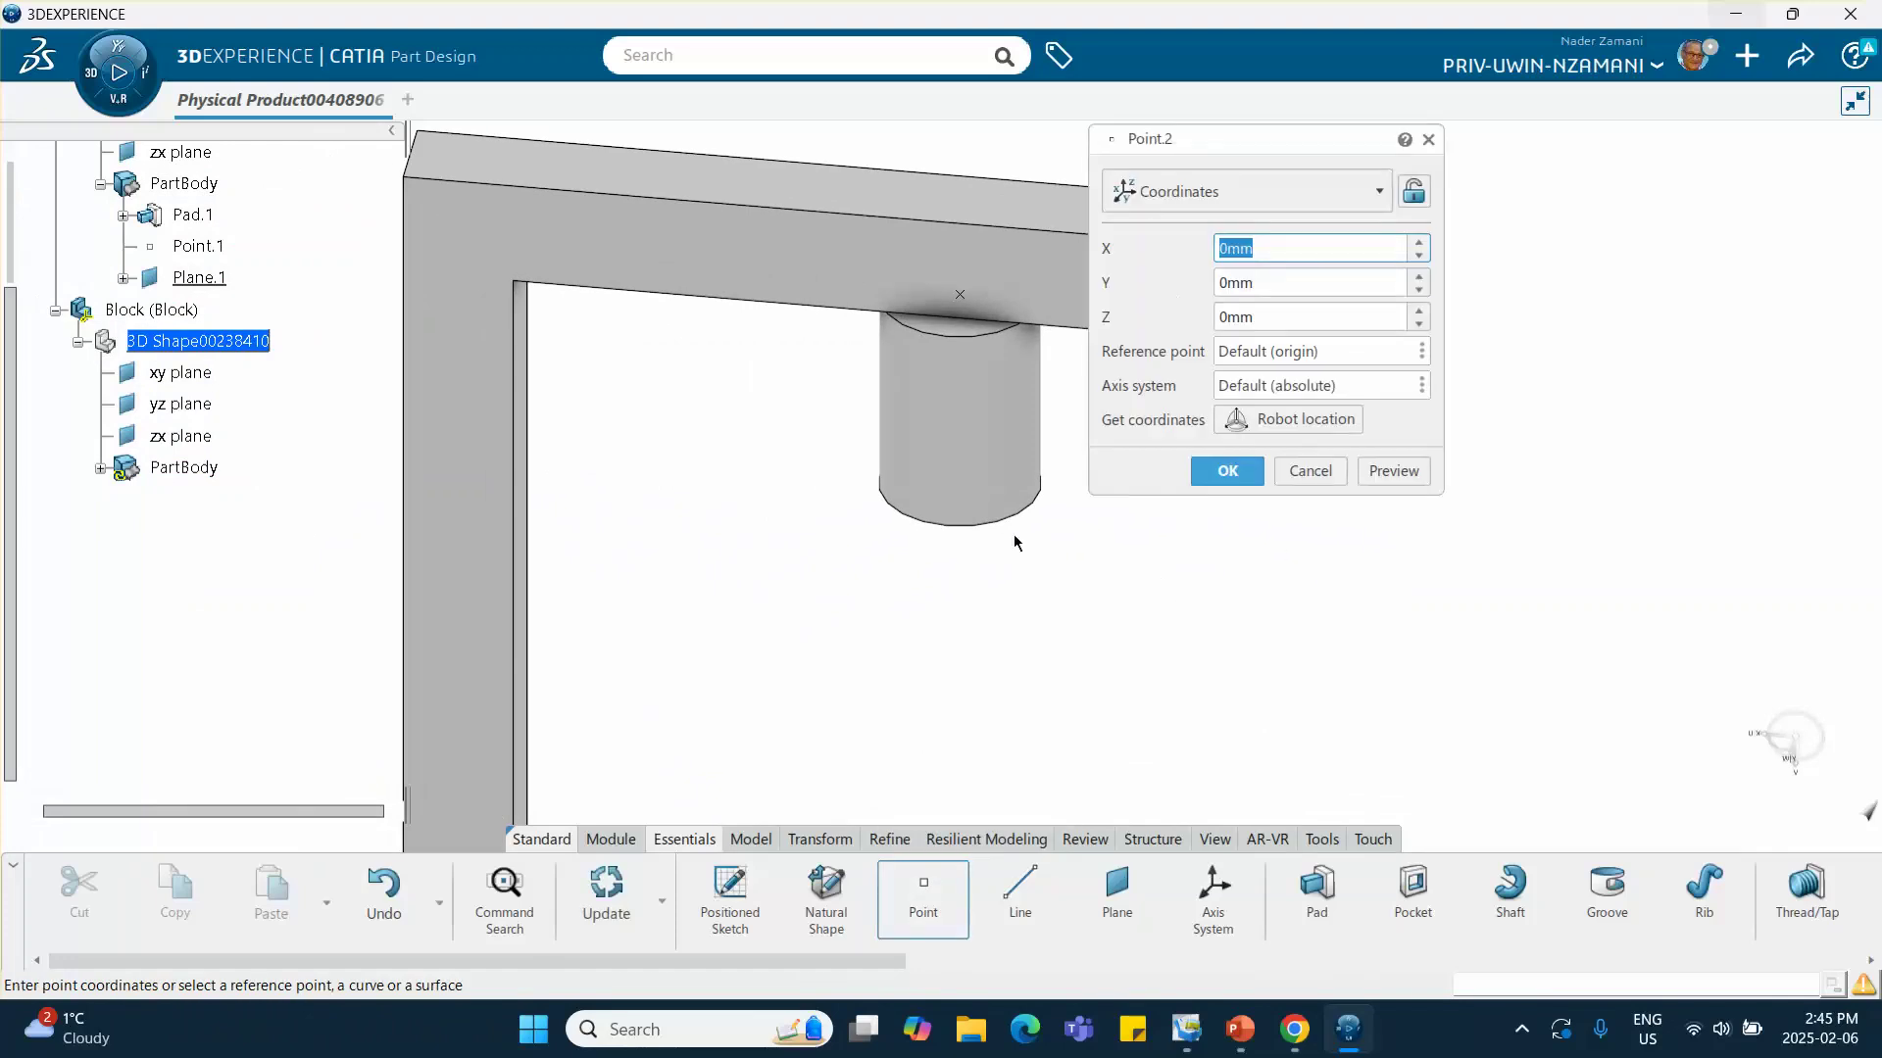
pyautogui.click(1267, 188)
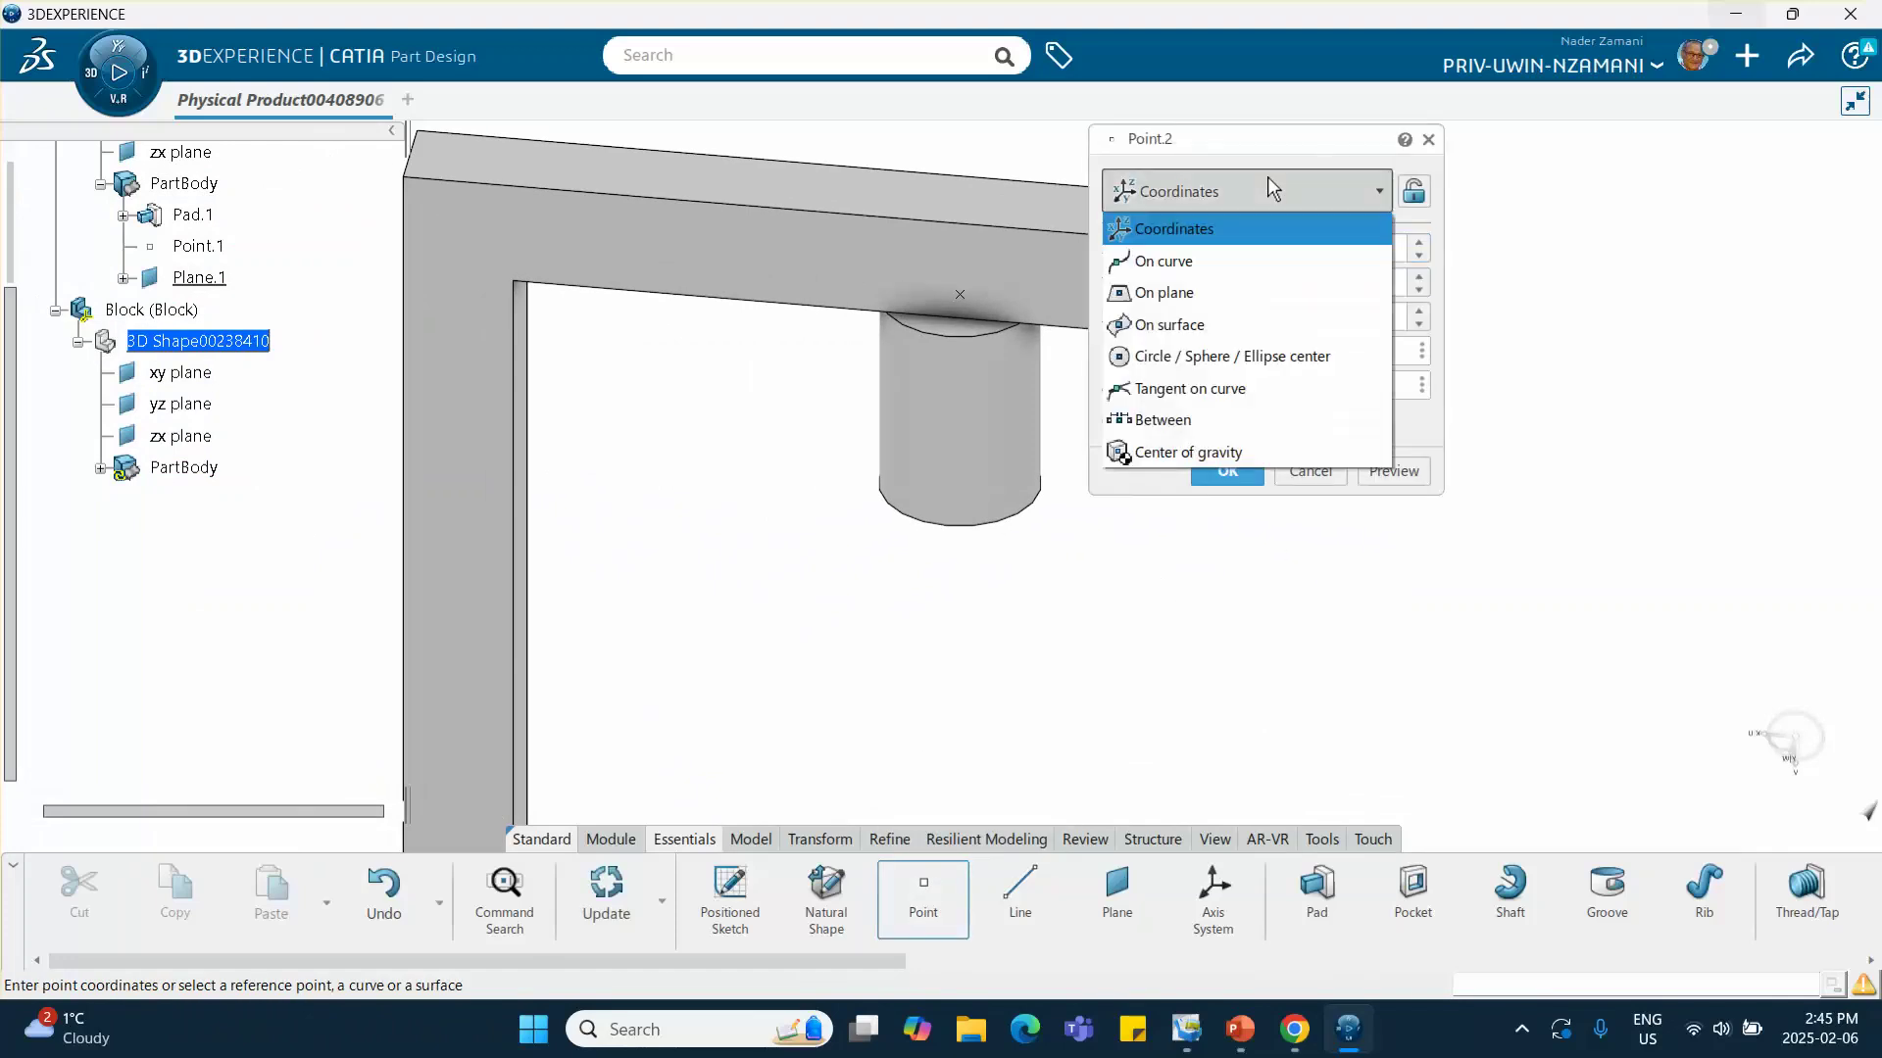
pyautogui.click(1204, 357)
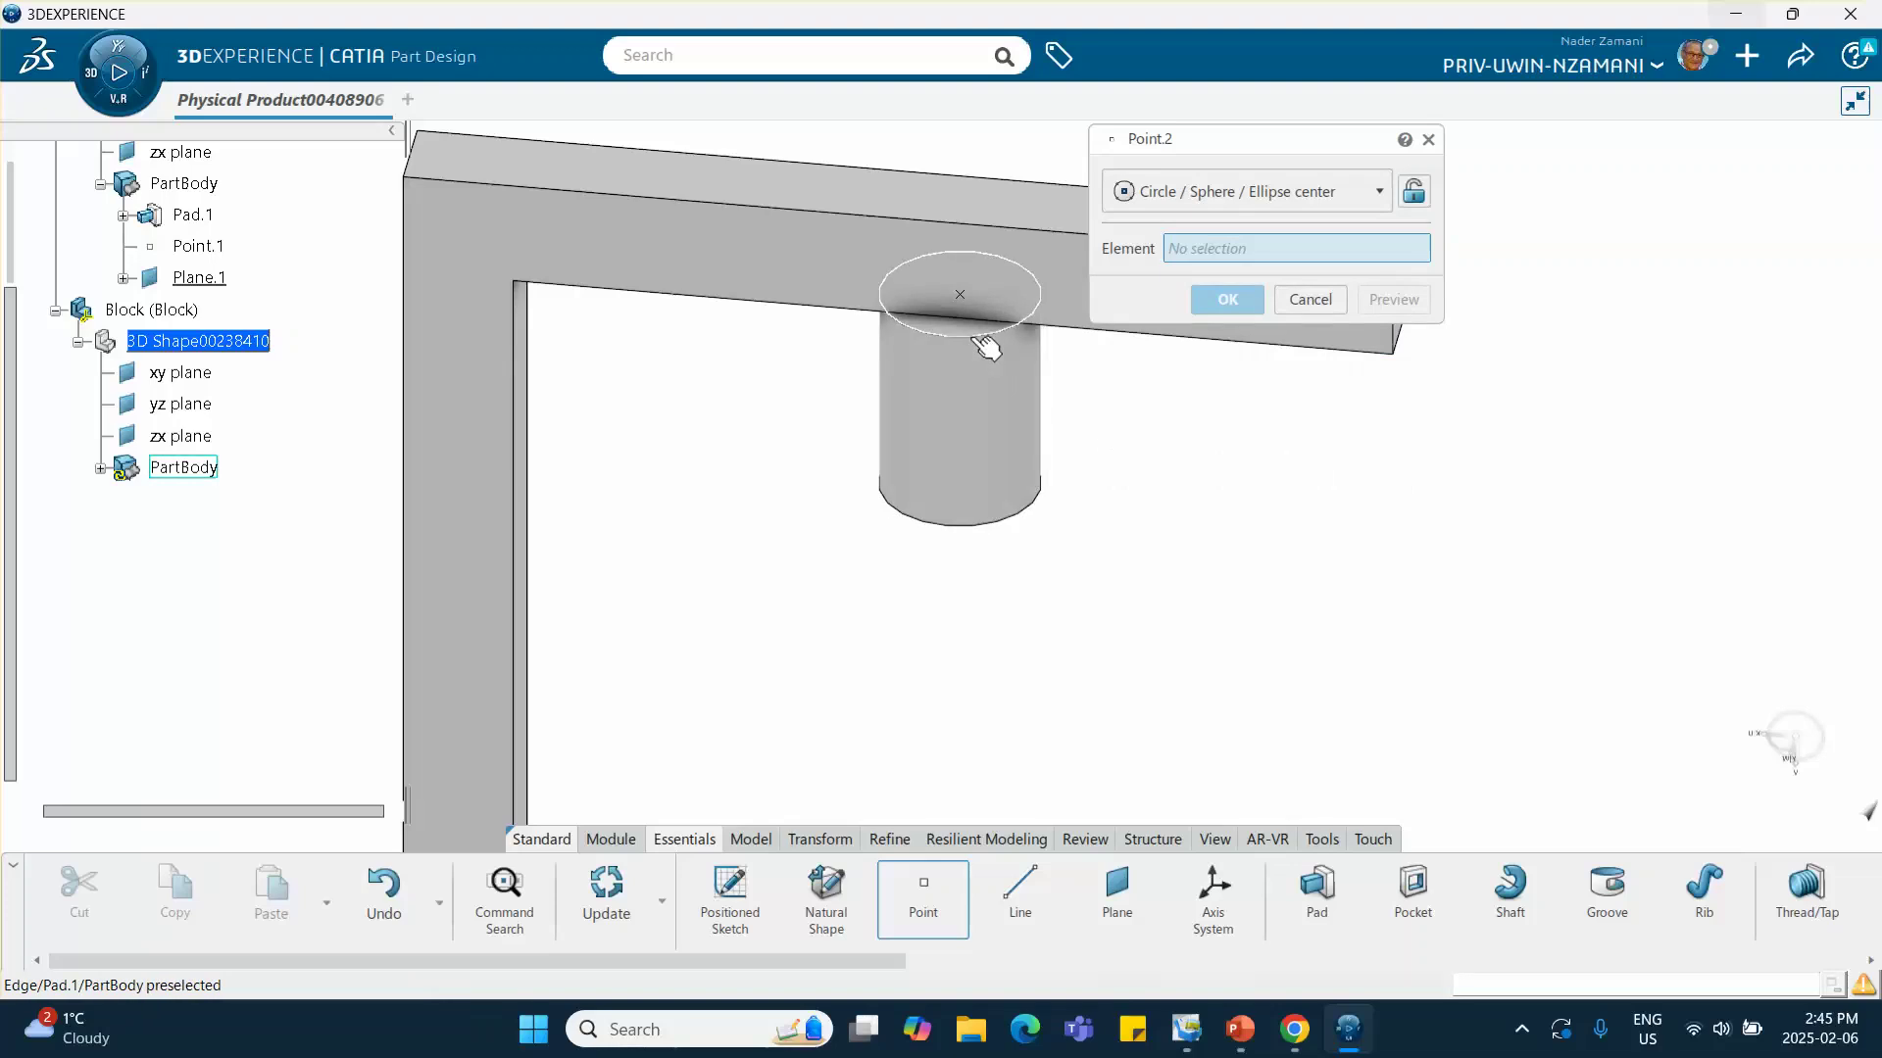
pyautogui.click(1025, 328)
pyautogui.click(1228, 299)
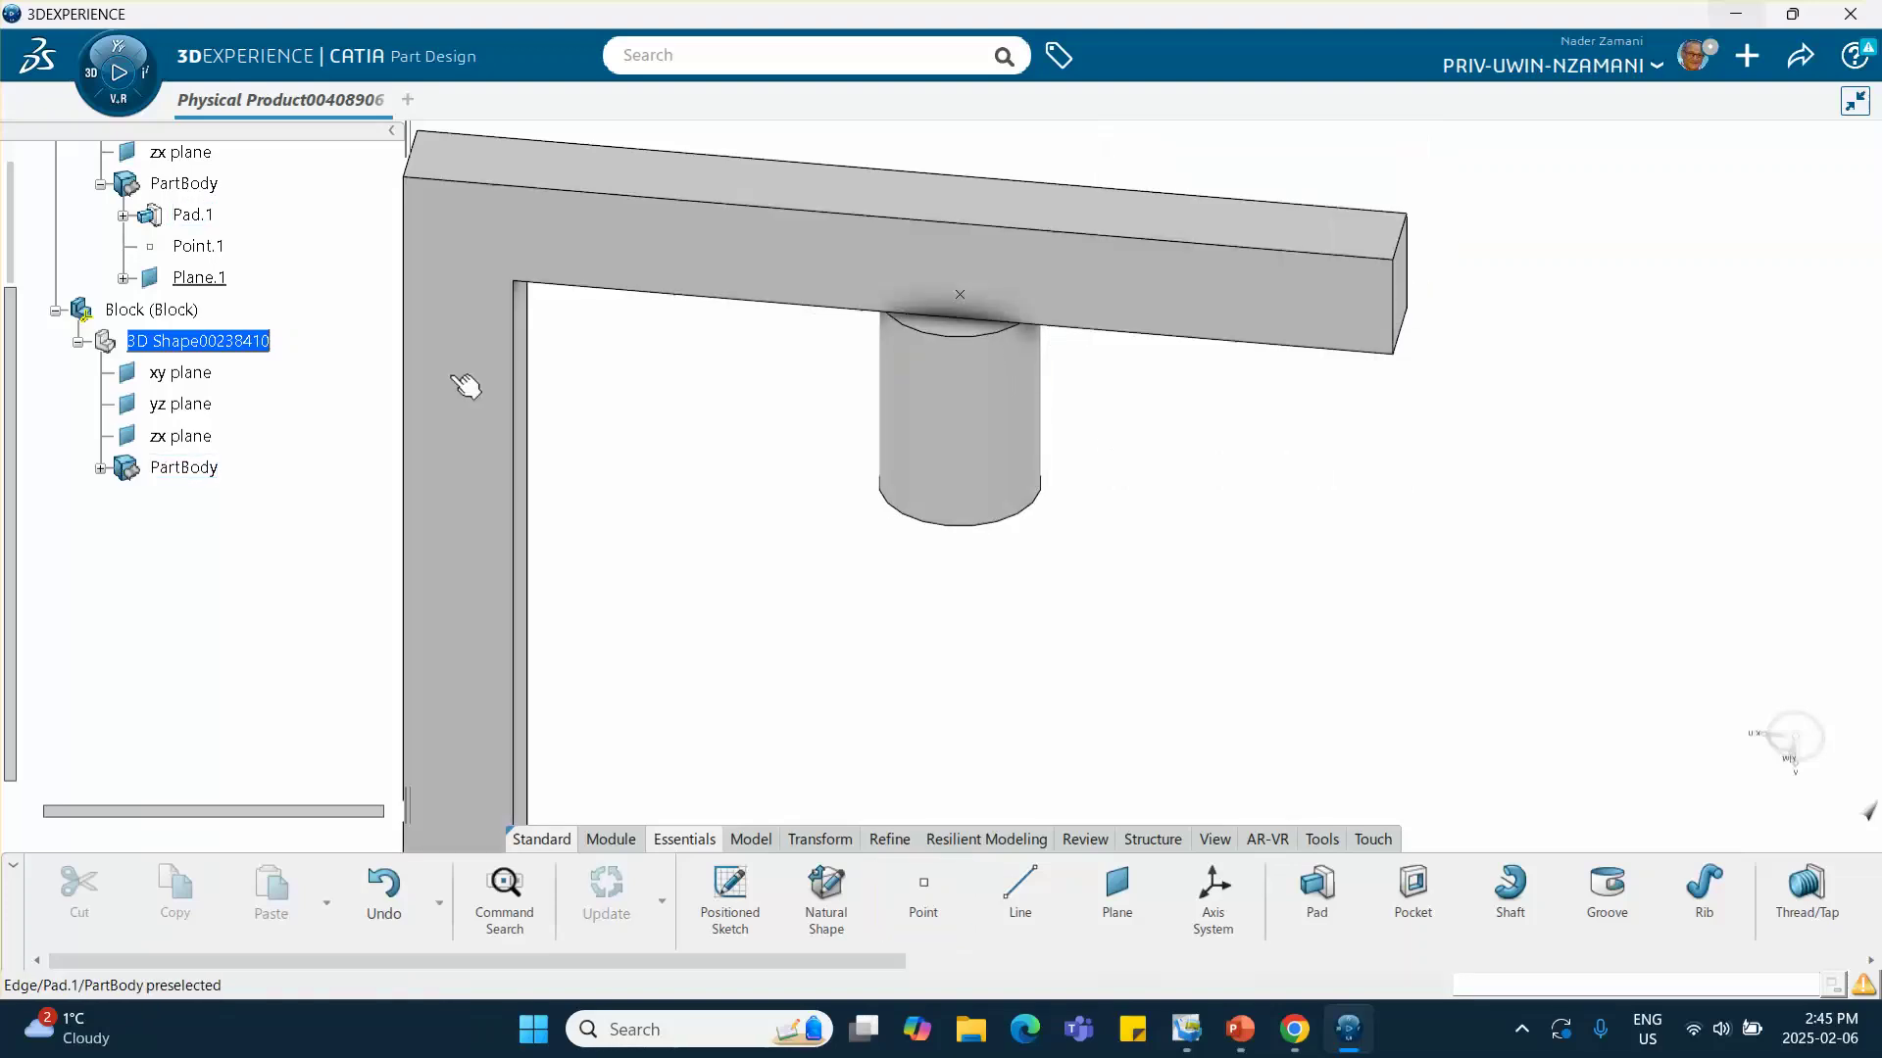
pyautogui.click(101, 468)
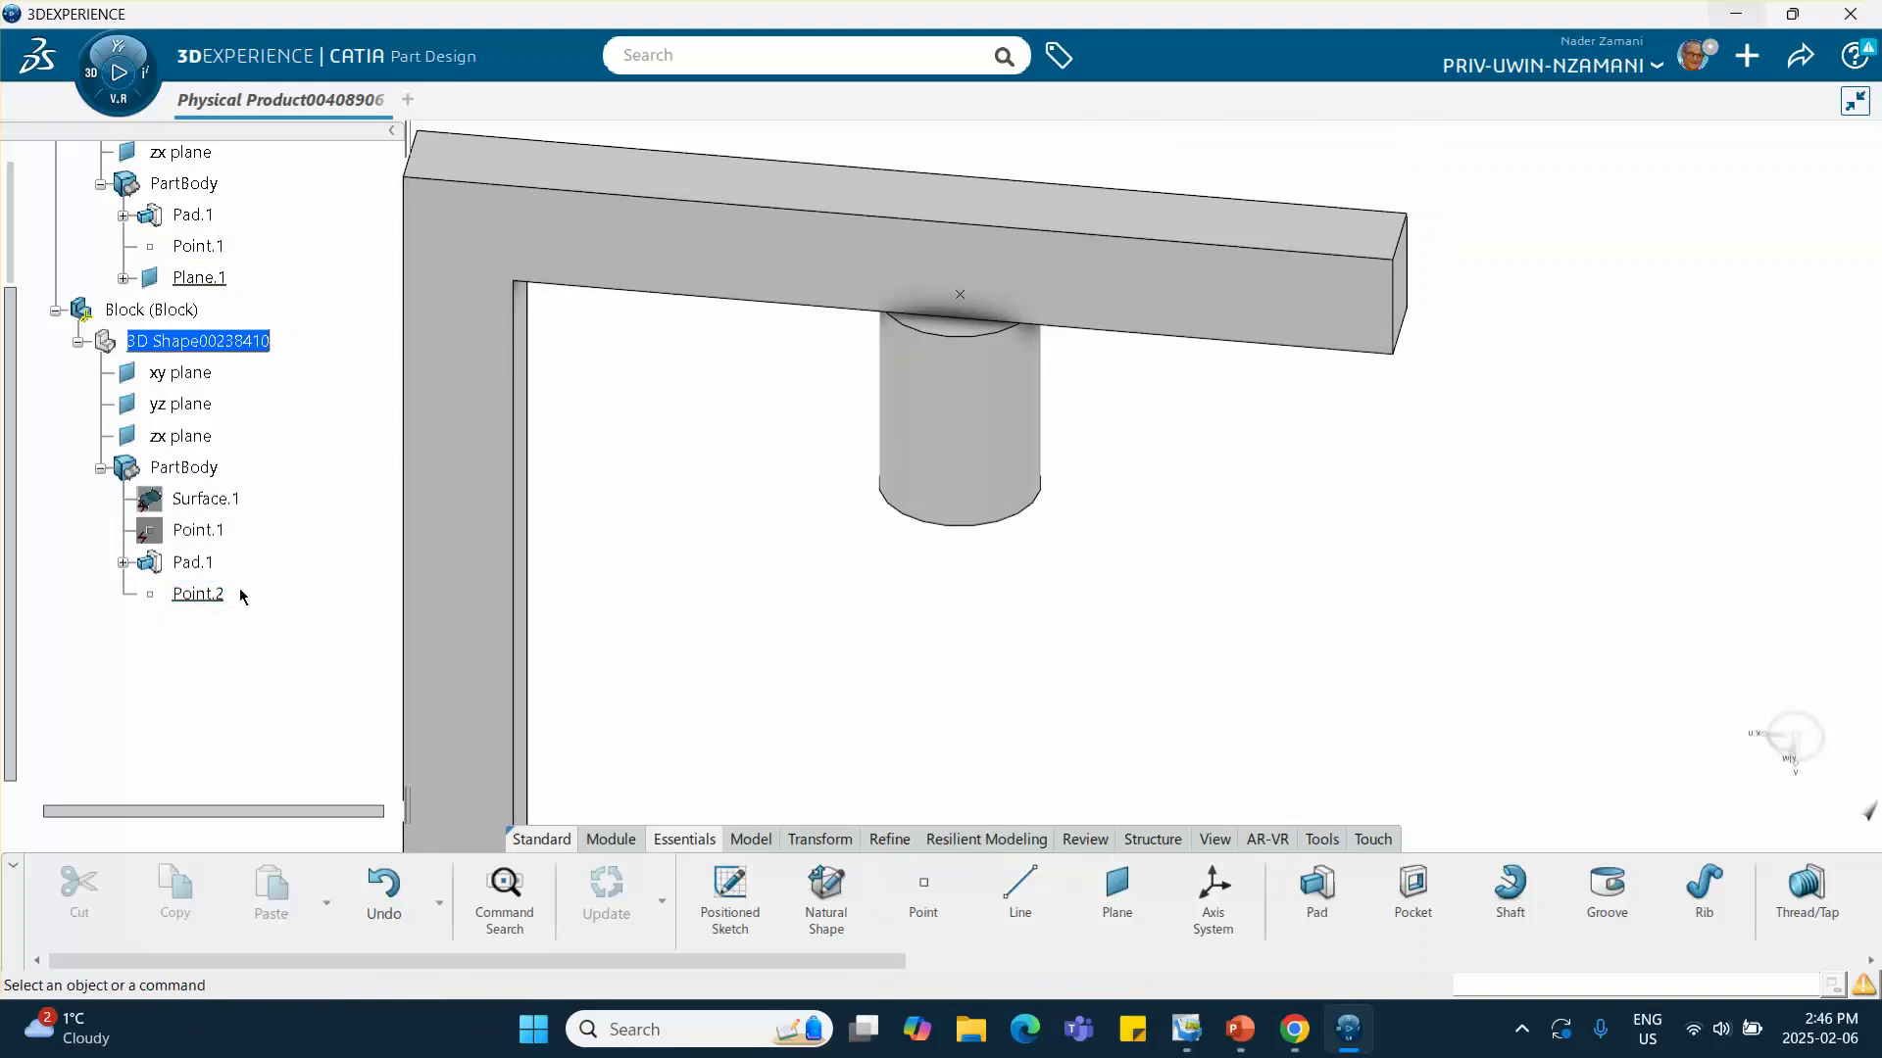
pyautogui.moveTo(583, 440)
pyautogui.mouseDown(button='middle')
pyautogui.moveTo(622, 530)
pyautogui.moveTo(592, 487)
pyautogui.moveTo(618, 395)
pyautogui.moveTo(597, 500)
pyautogui.moveTo(587, 424)
pyautogui.mouseUp(button='middle')
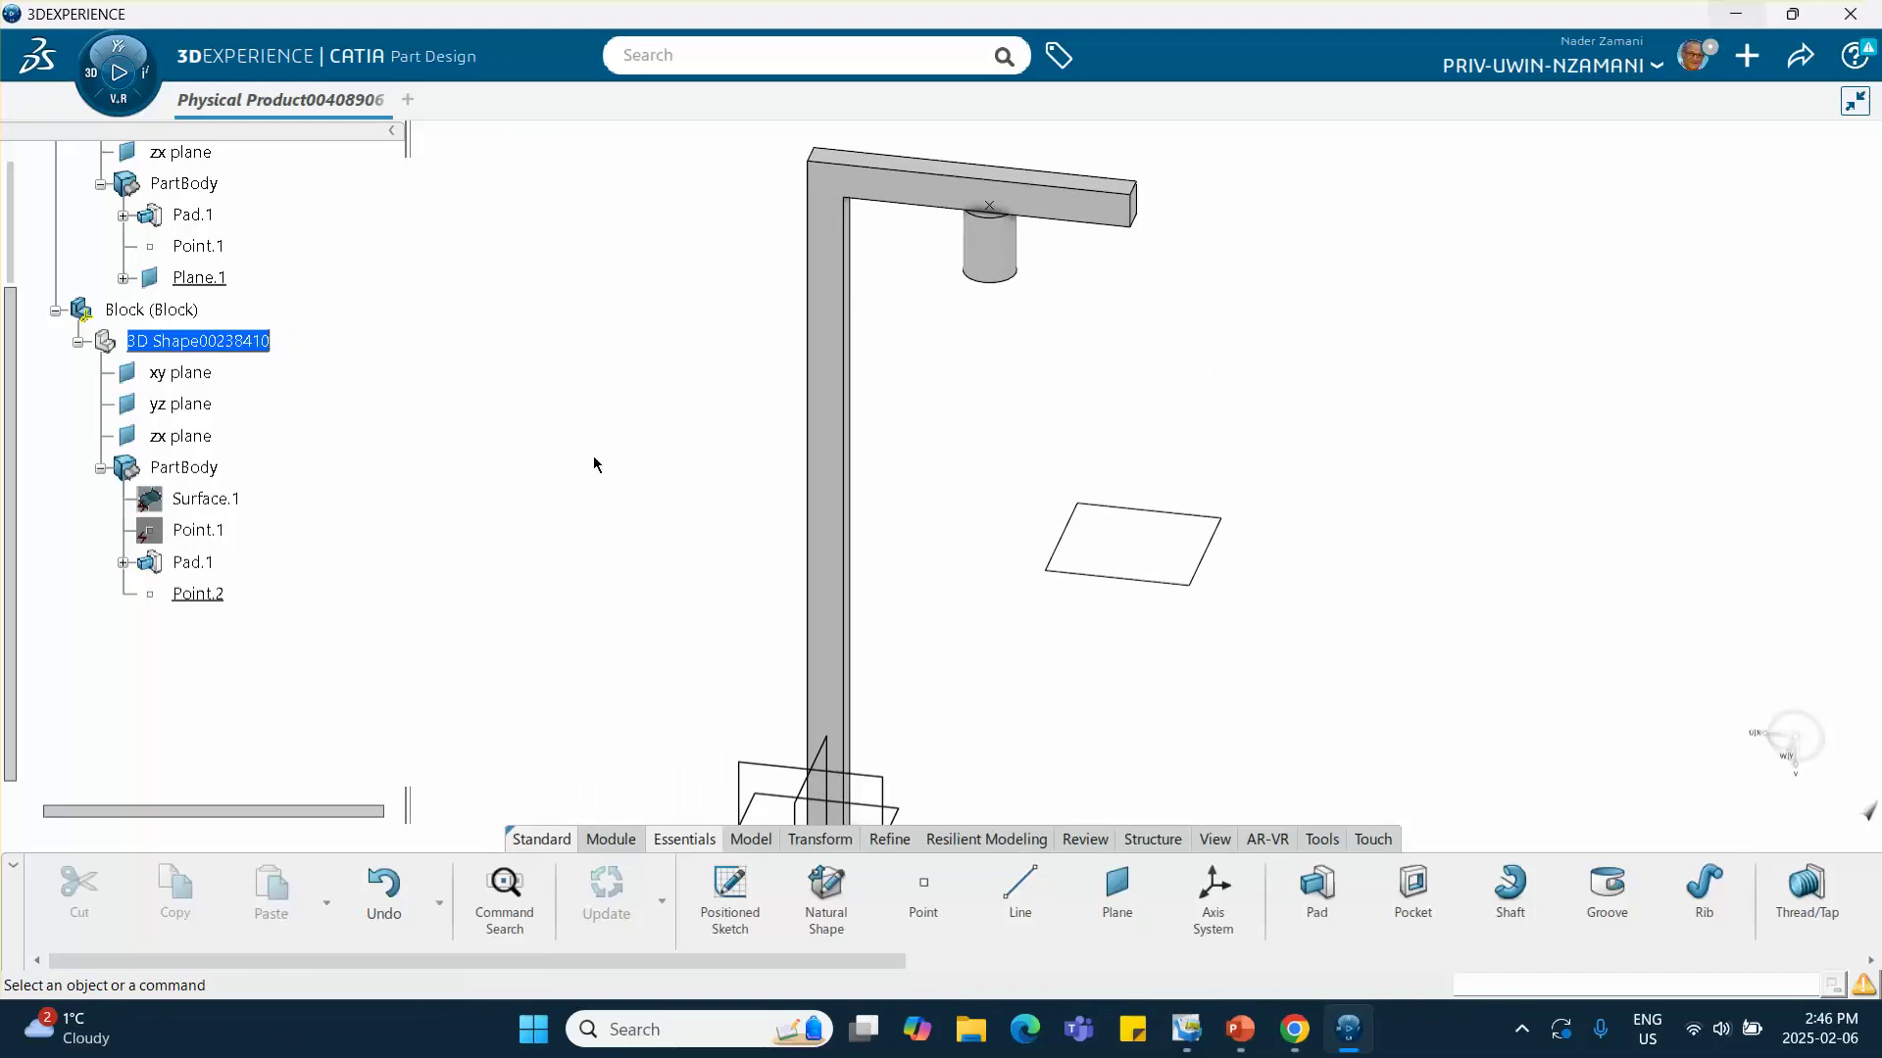
# Activate the top-level physical product for assembly design and save it with its parts
pyautogui.moveTo(621, 432); pyautogui.dragTo(581, 463, button='middle')
pyautogui.scroll(4, 328, 360)
pyautogui.click(226, 338)
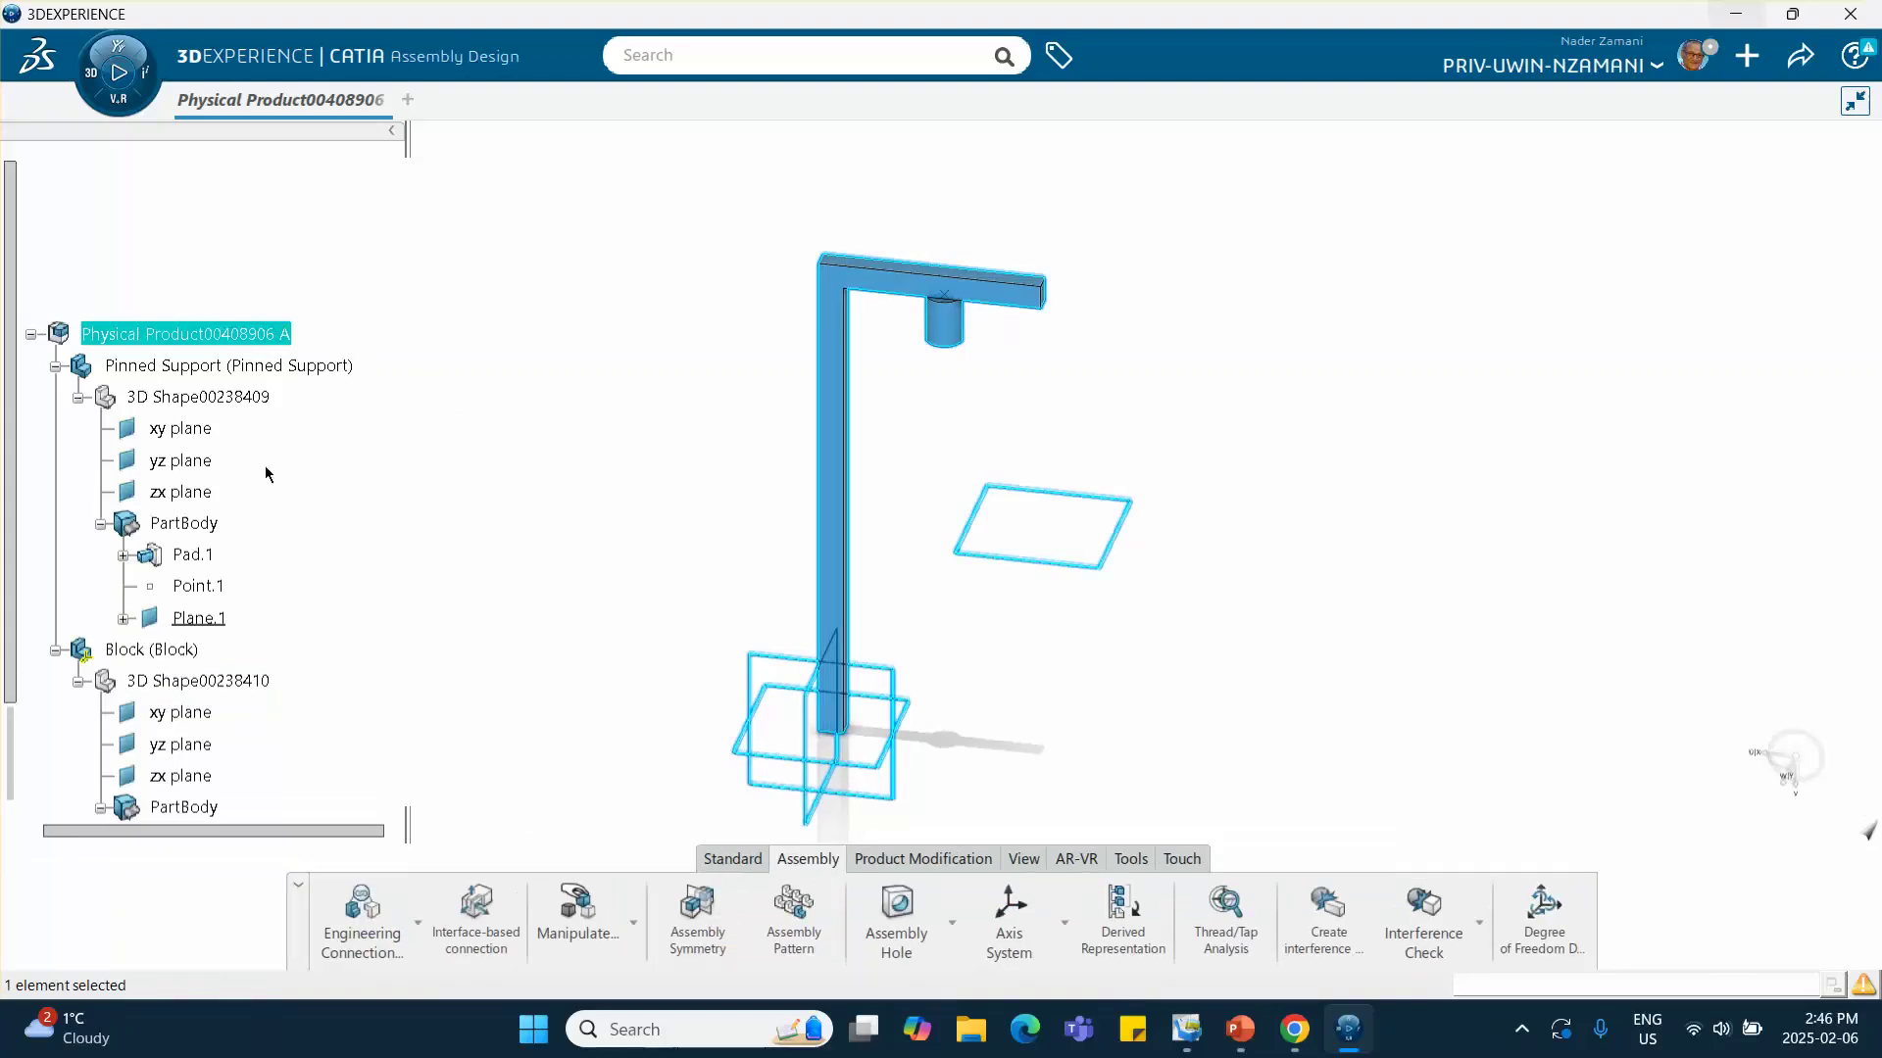
pyautogui.scroll(-5, 228, 442)
pyautogui.click(627, 377)
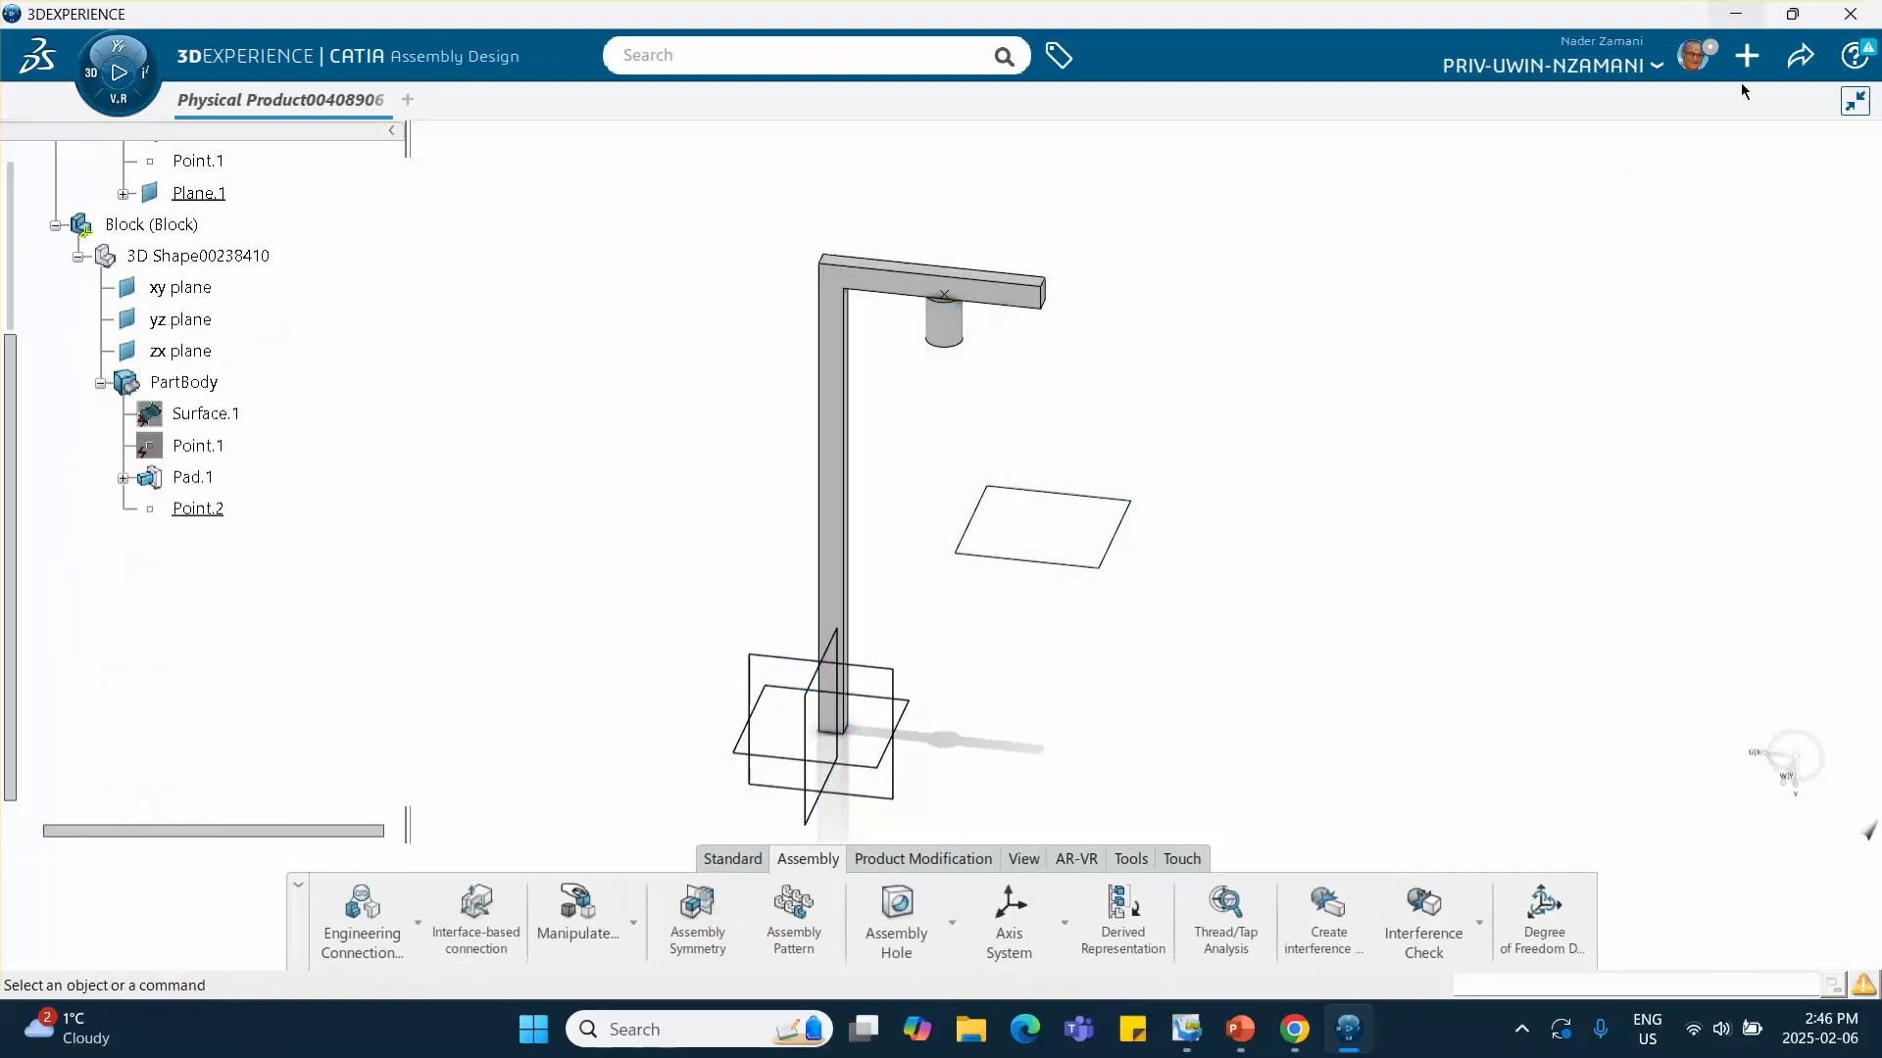
pyautogui.click(1798, 51)
pyautogui.click(1684, 98)
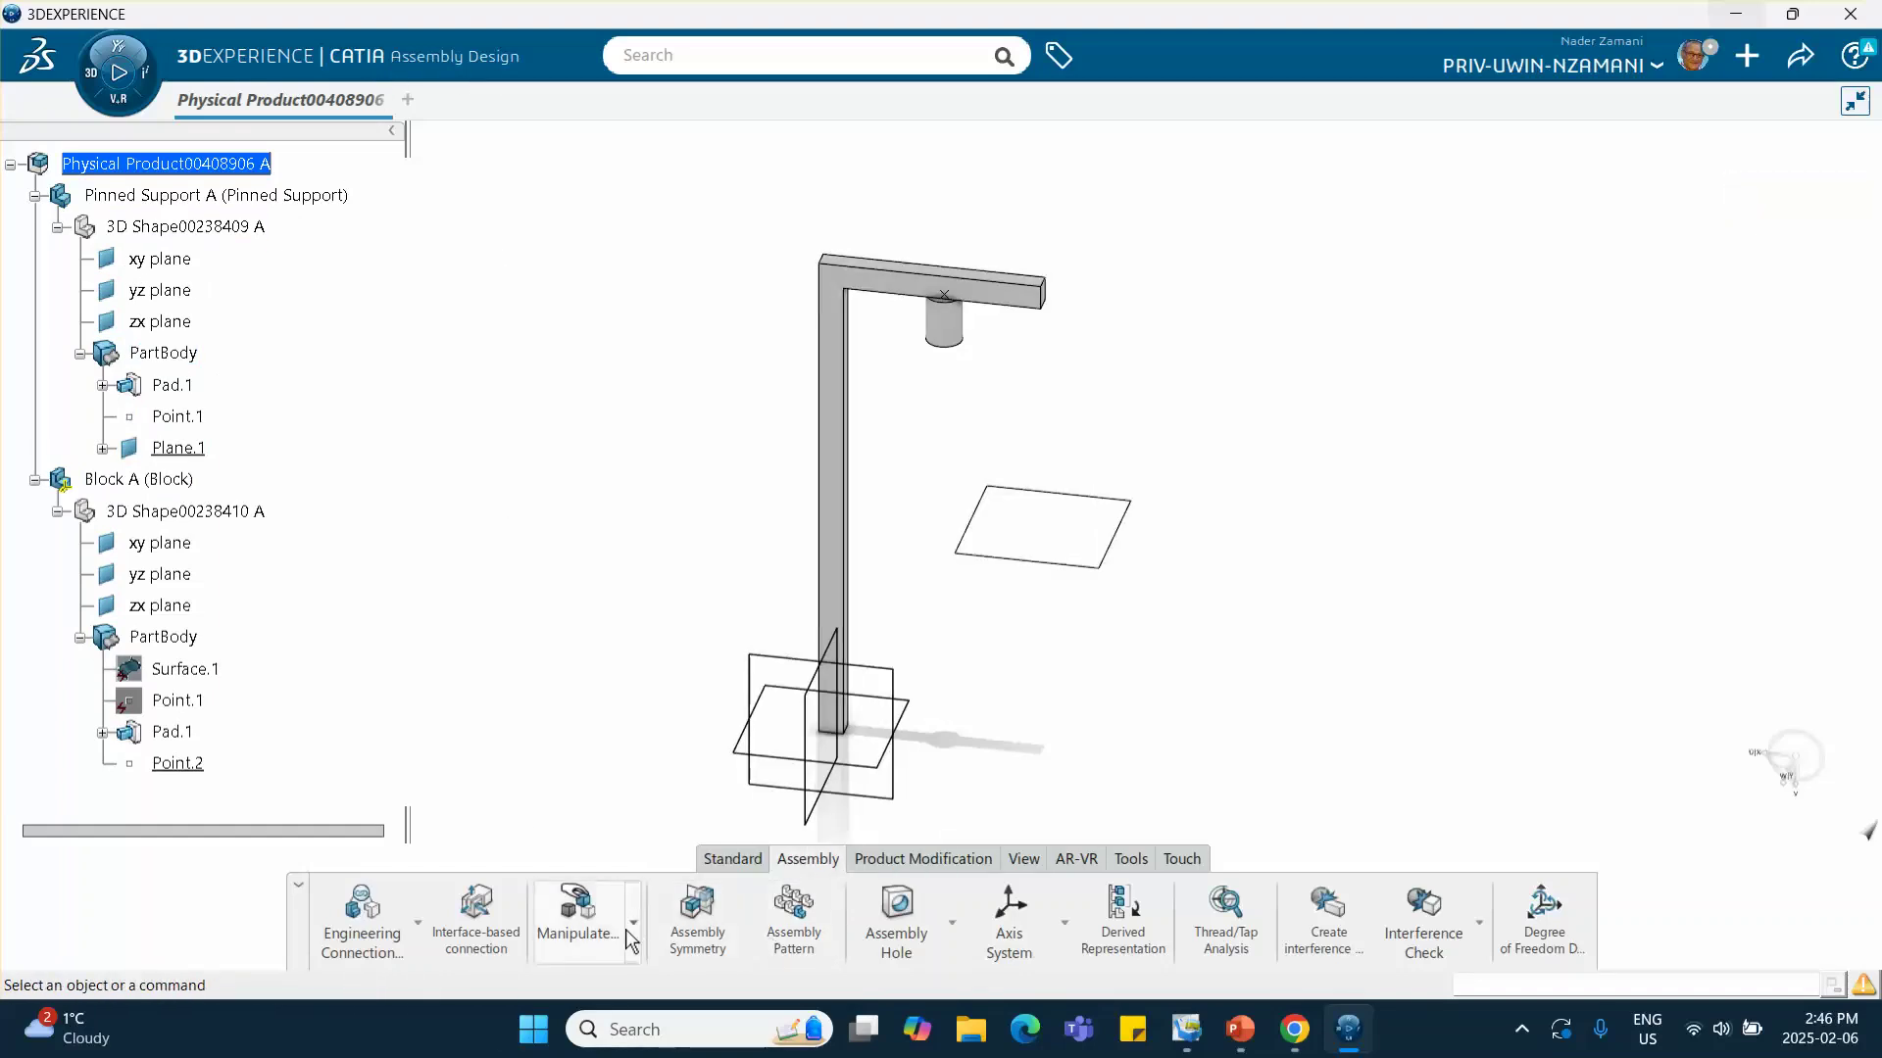
# Fix the Pinned Support in place with an engineering connection and expand the Engineering Connections node
pyautogui.click(417, 926)
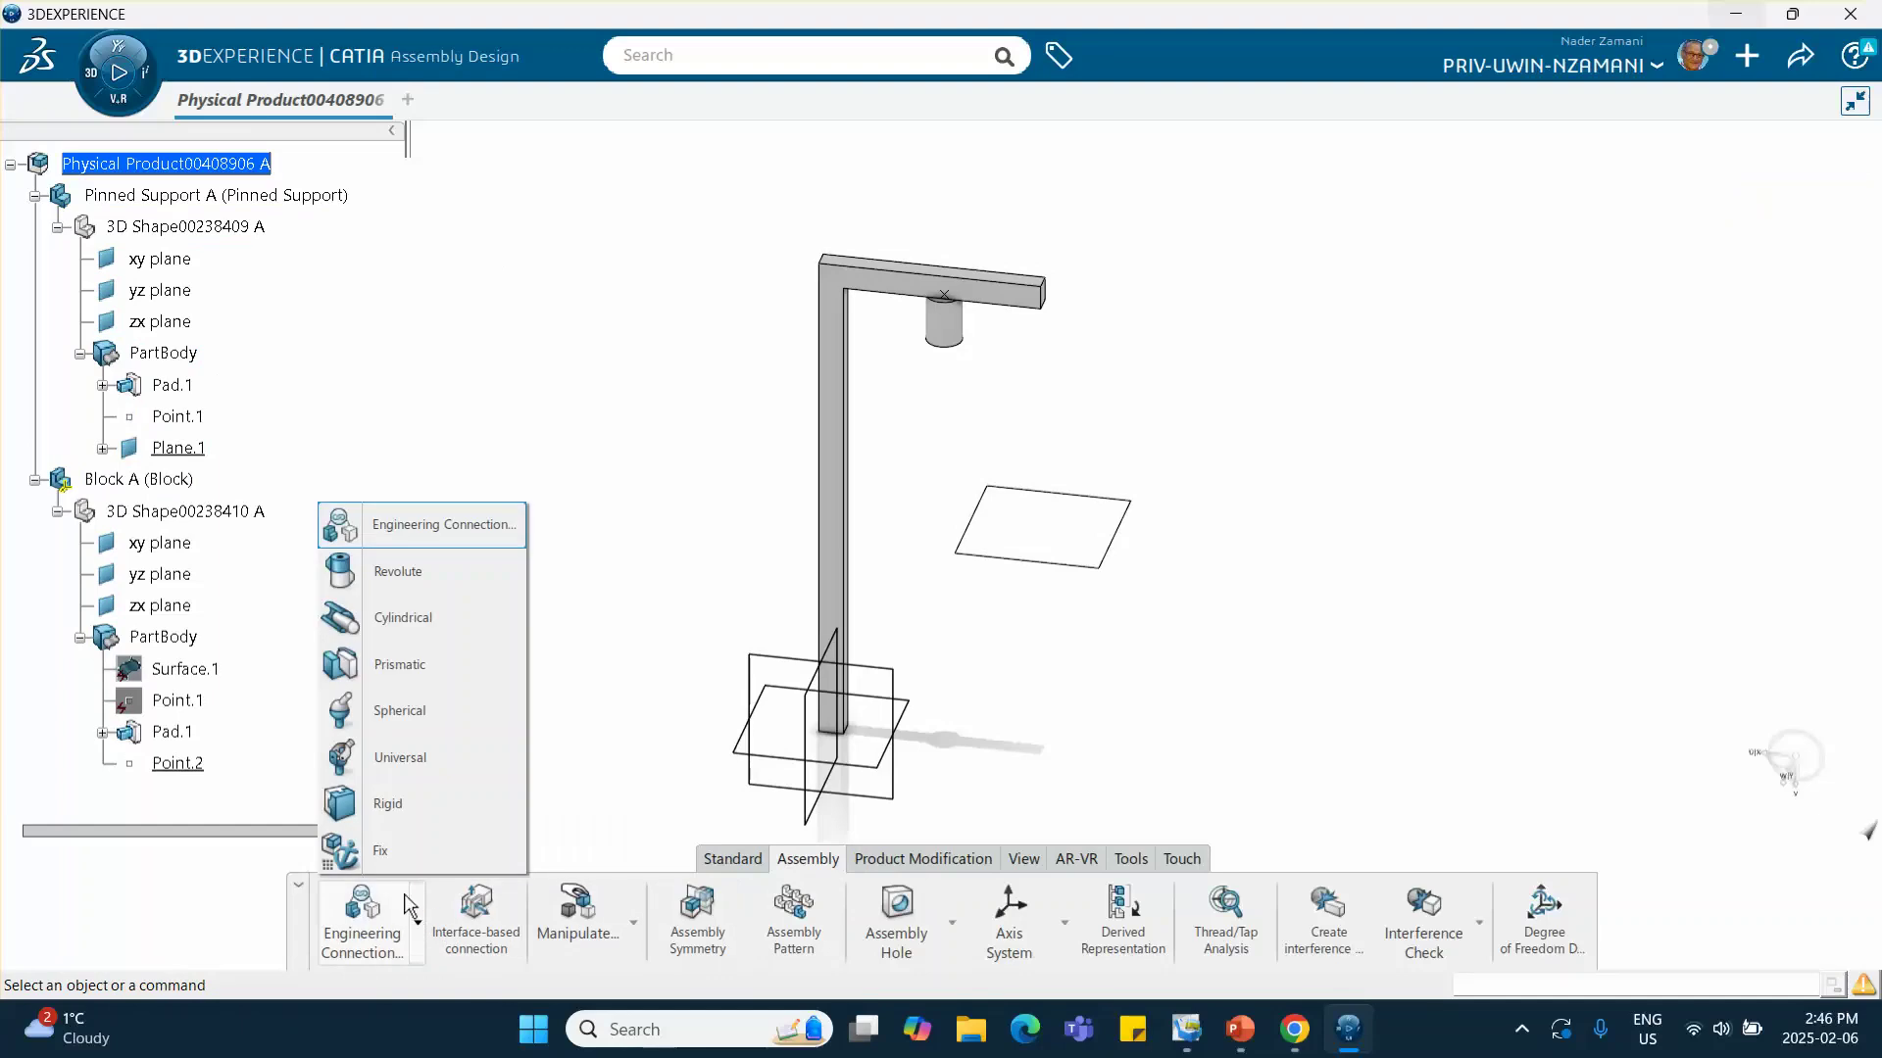
pyautogui.click(396, 855)
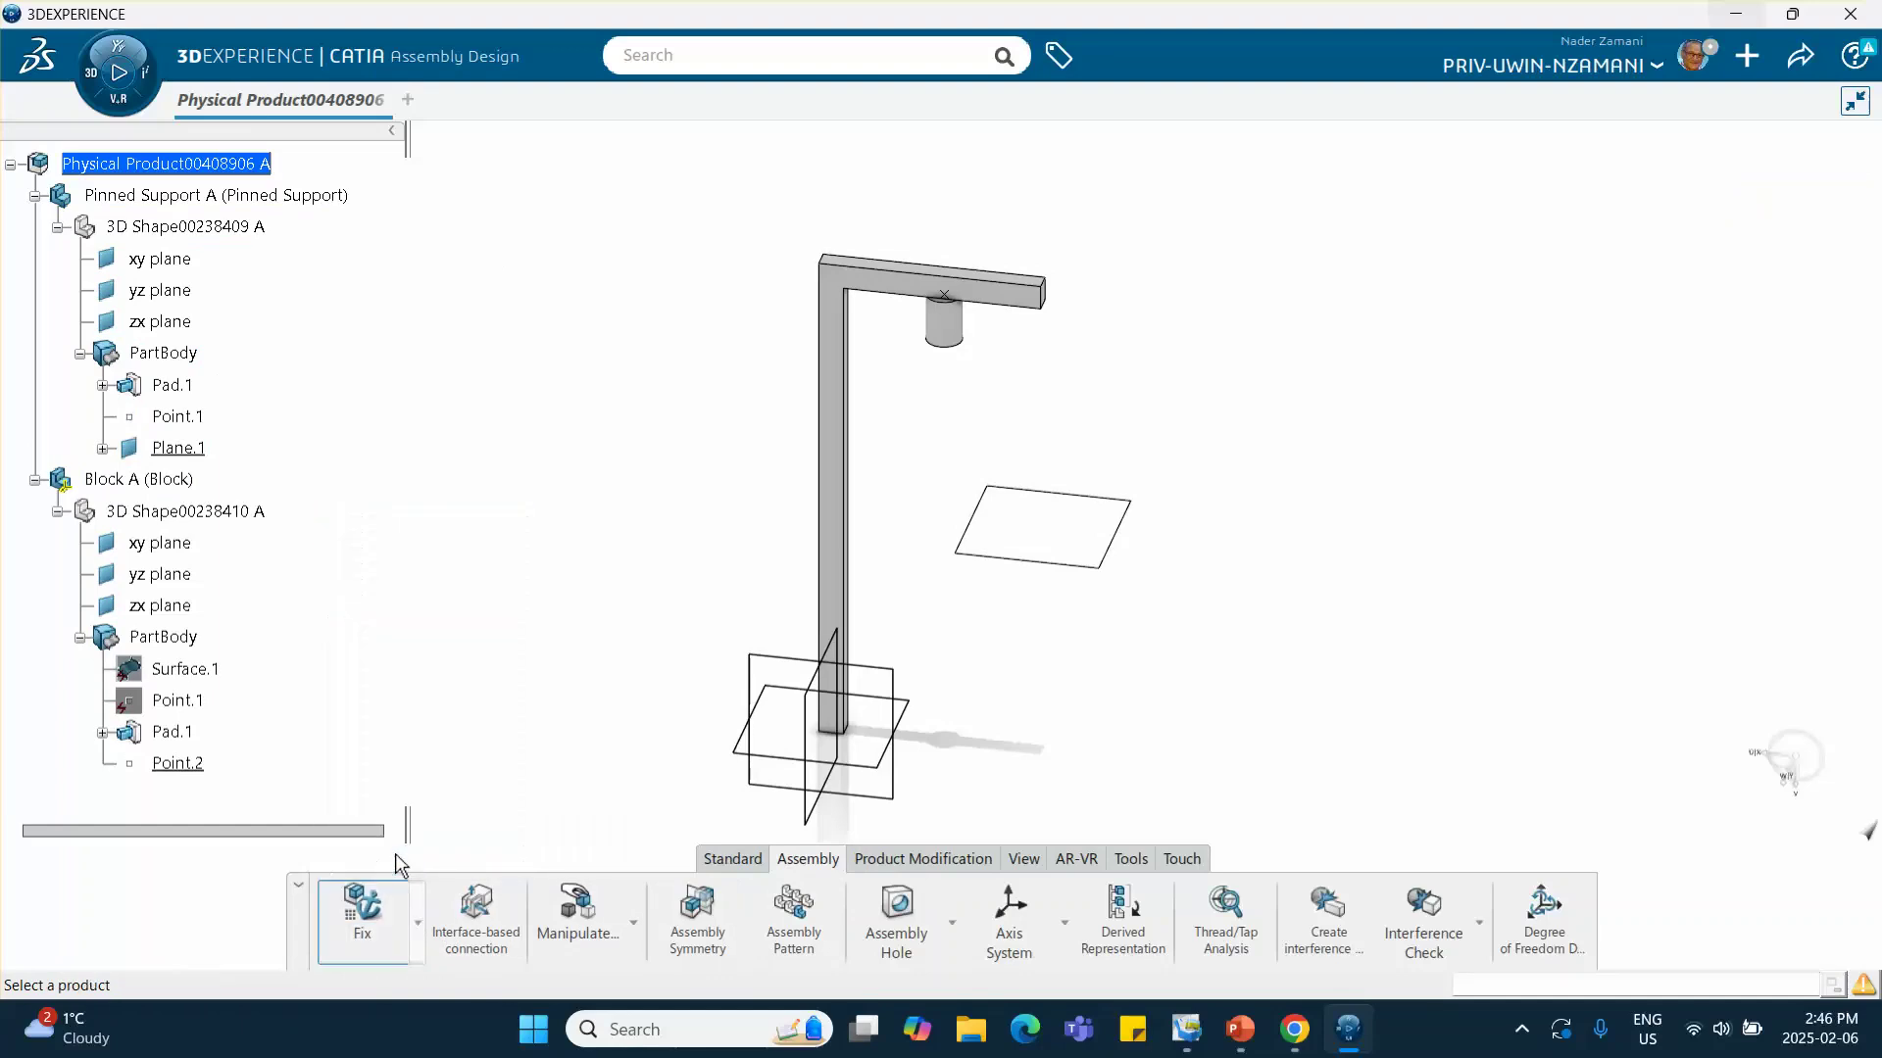
pyautogui.click(292, 199)
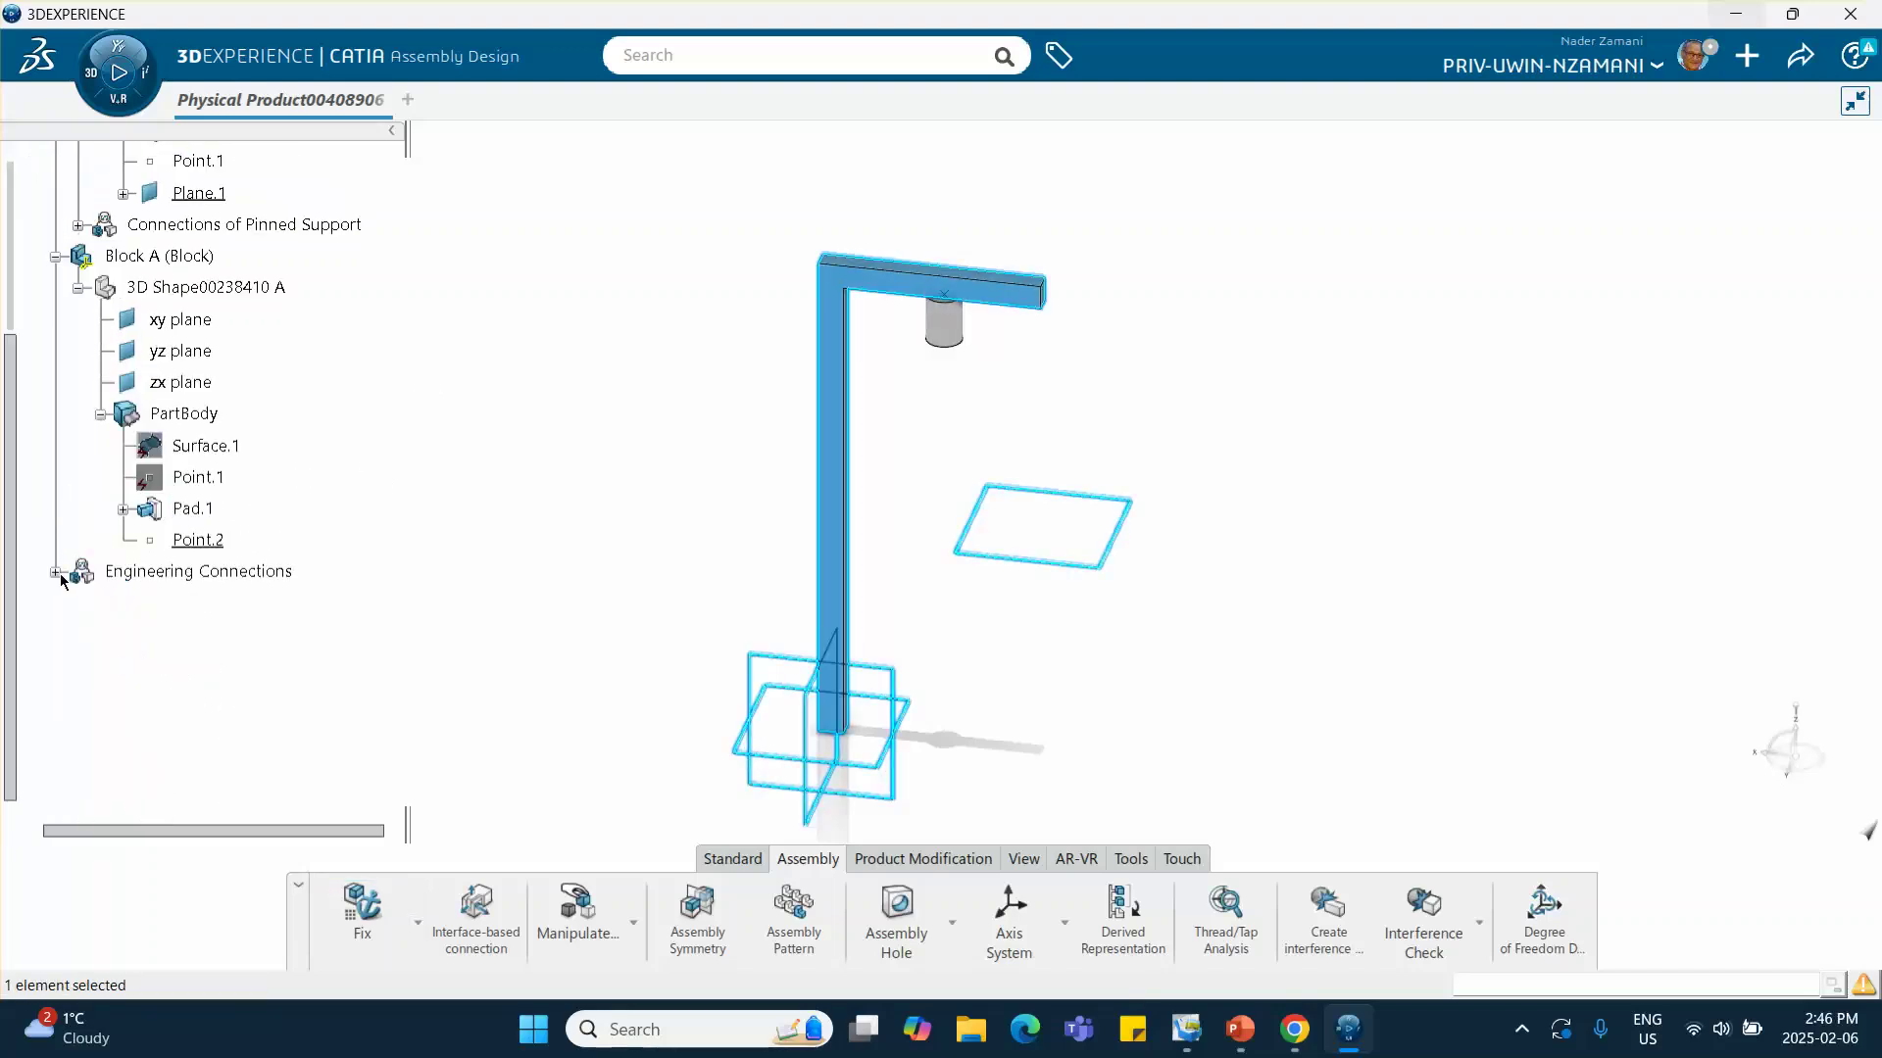
pyautogui.click(55, 572)
pyautogui.click(485, 620)
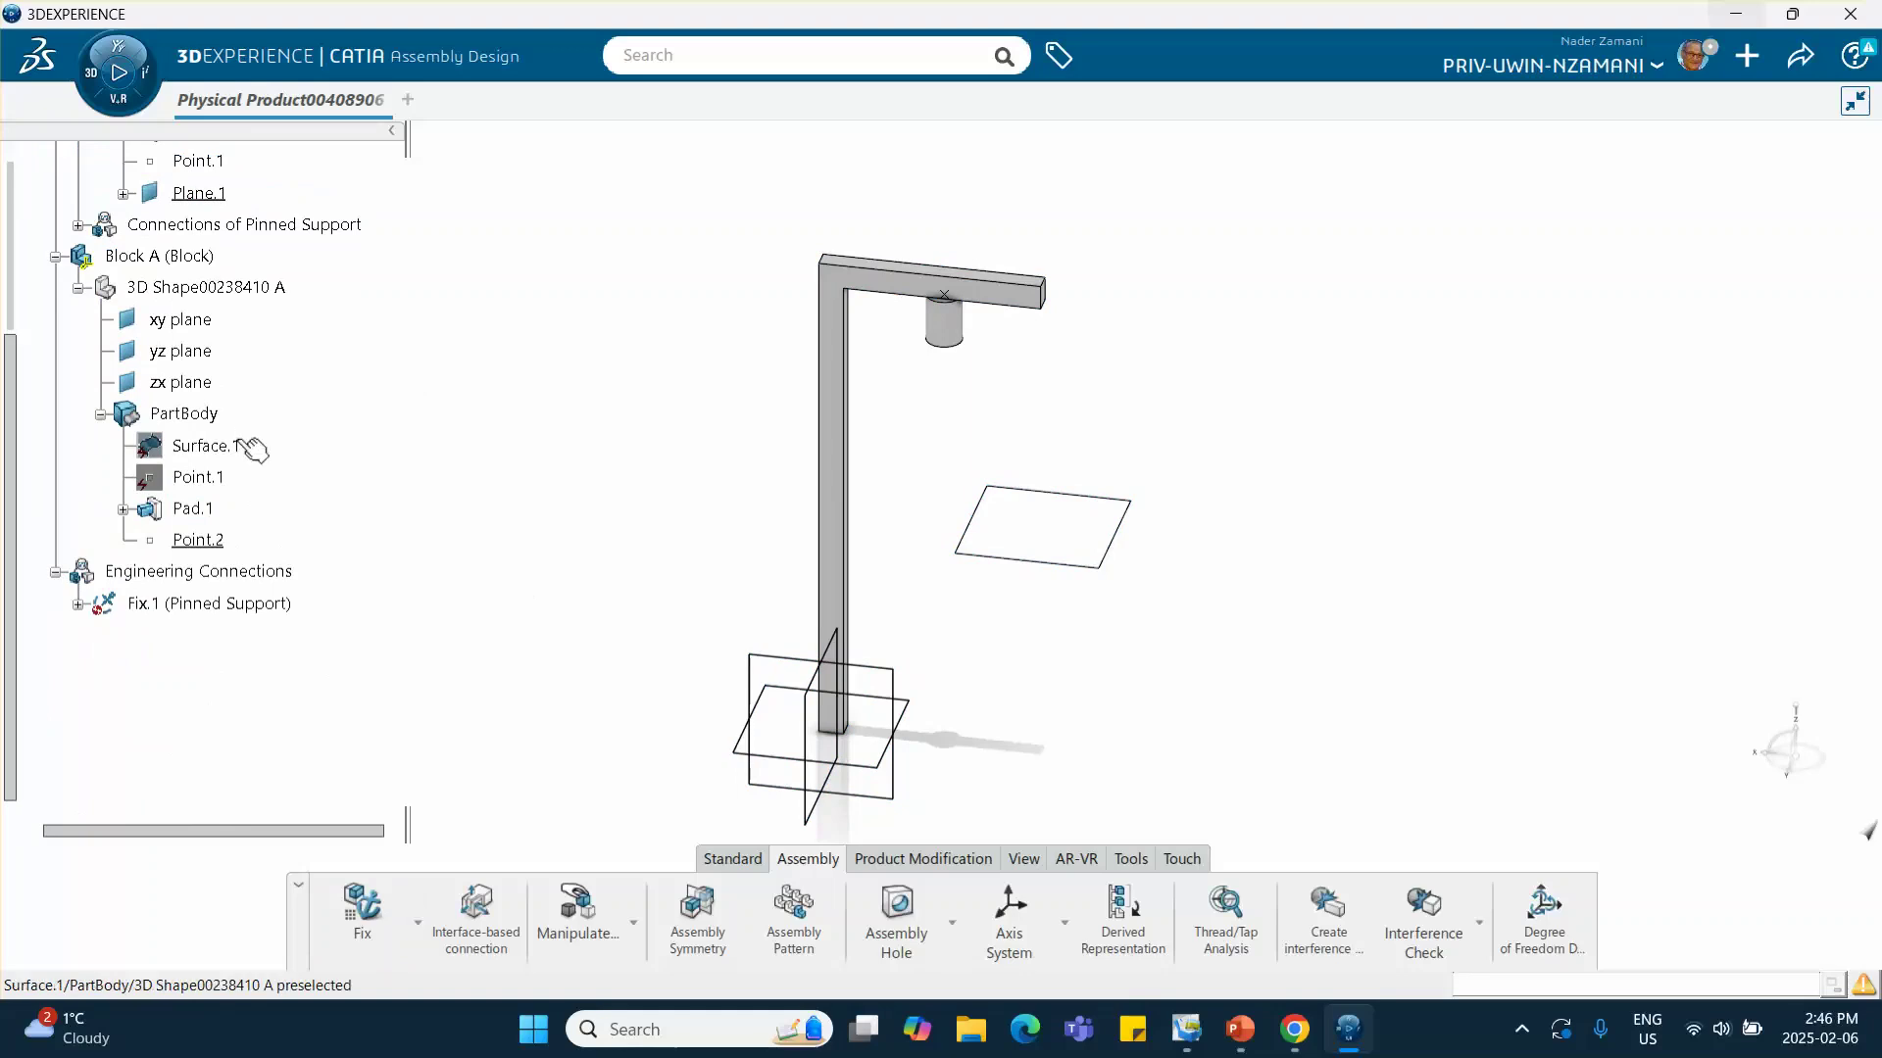
# Condense the Pinned Support's branch in the tree and switch to the Mechanical Systems Design app
pyautogui.scroll(4, 244, 444)
pyautogui.click(55, 281)
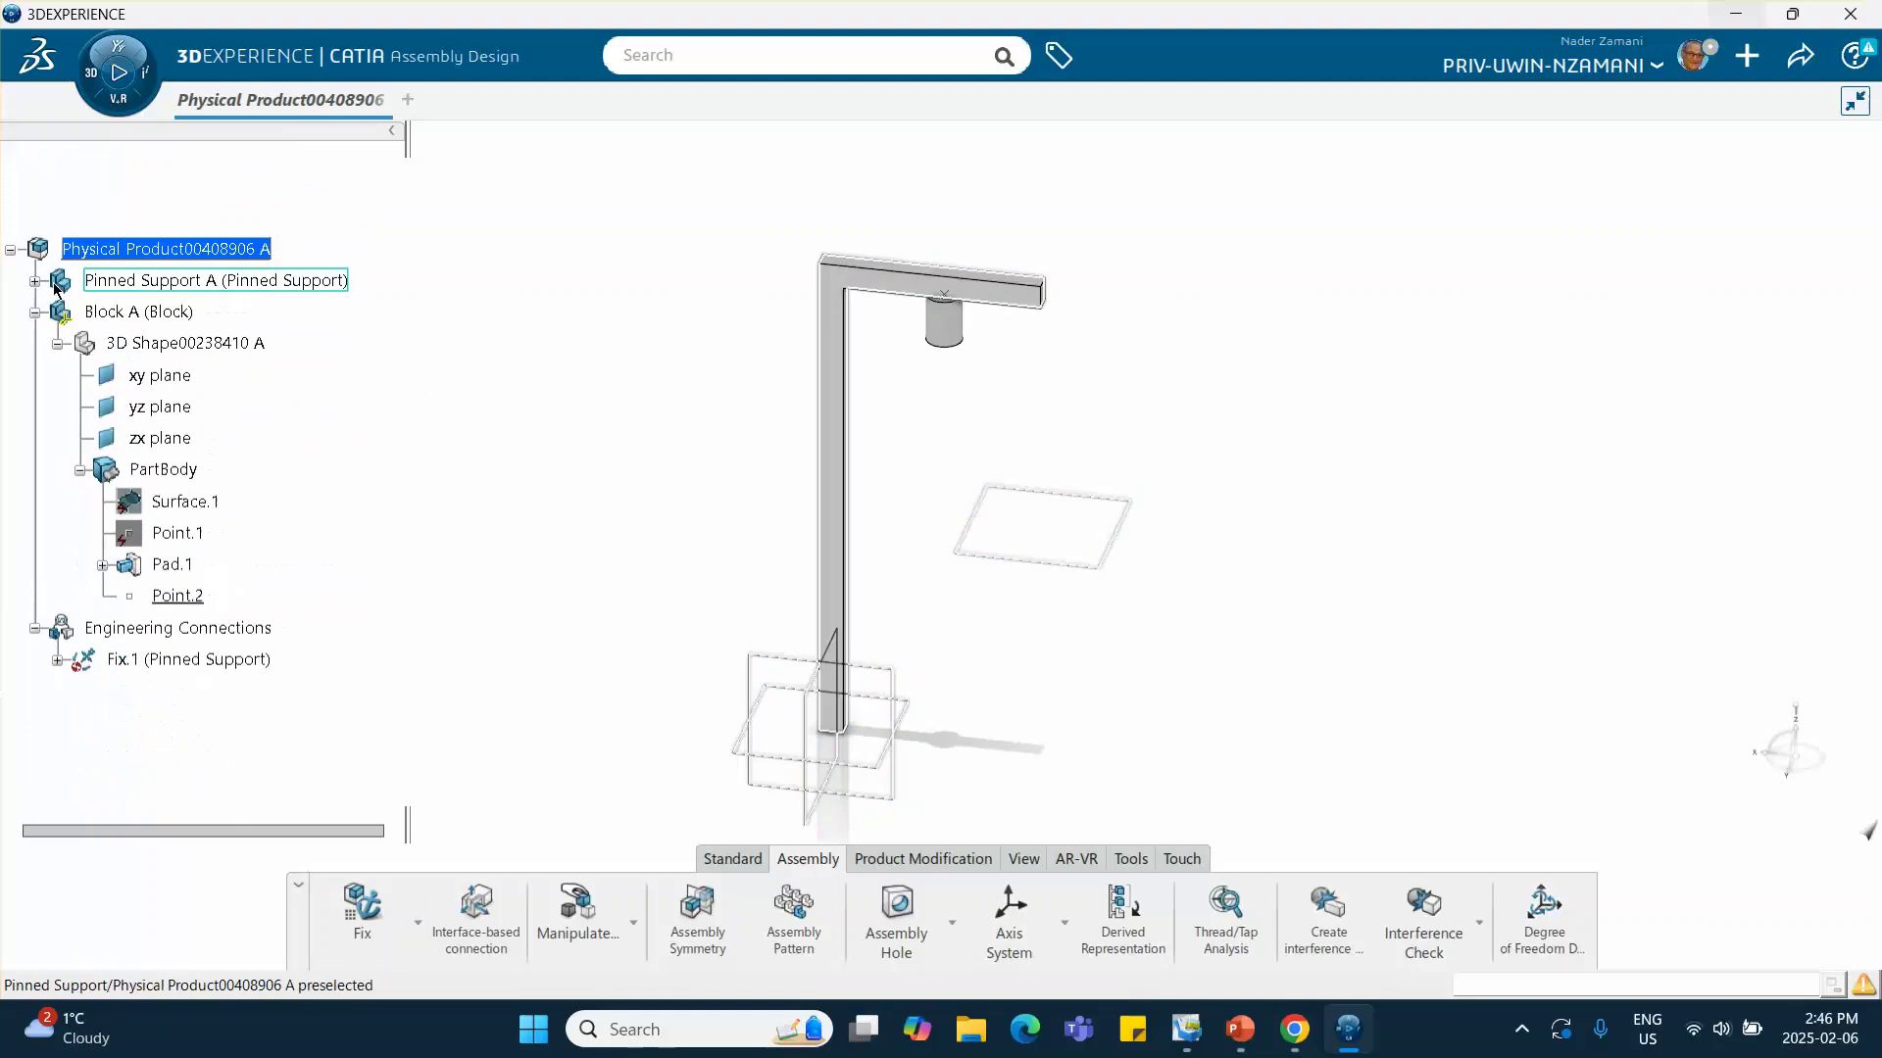
pyautogui.click(34, 281)
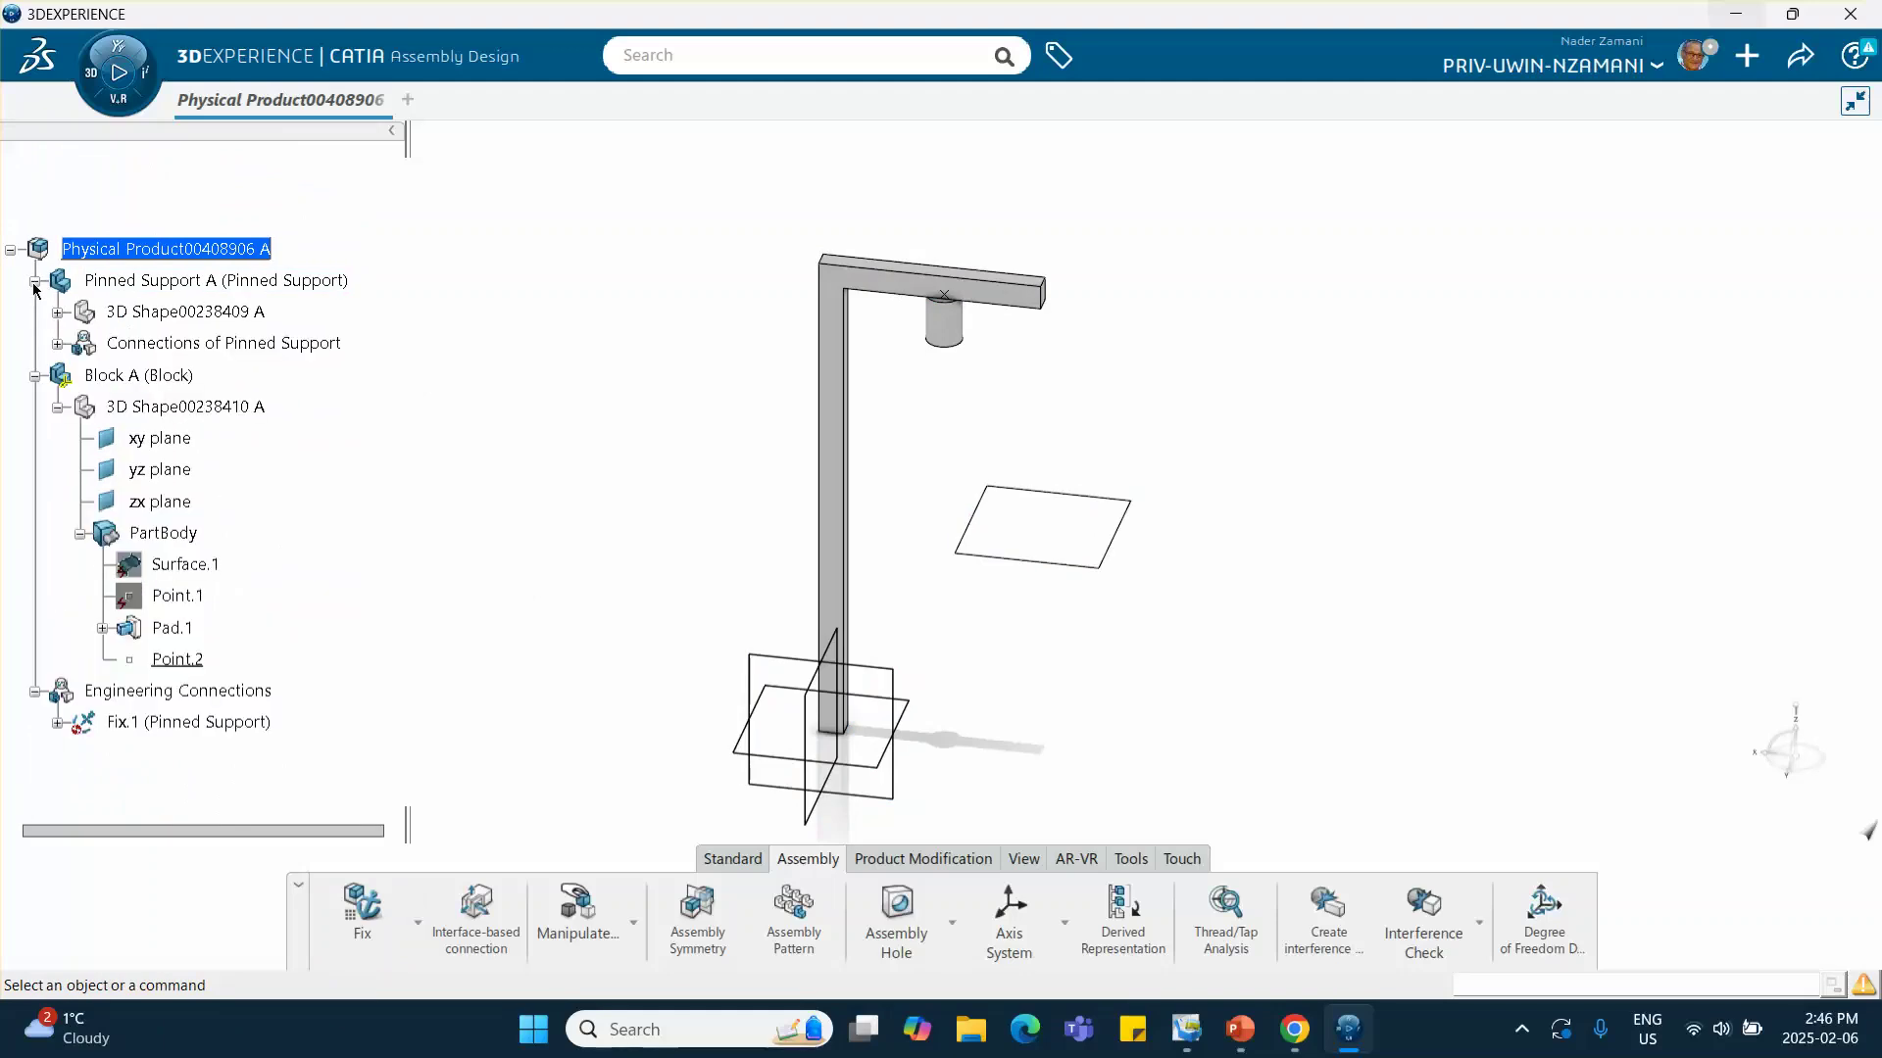
pyautogui.click(115, 106)
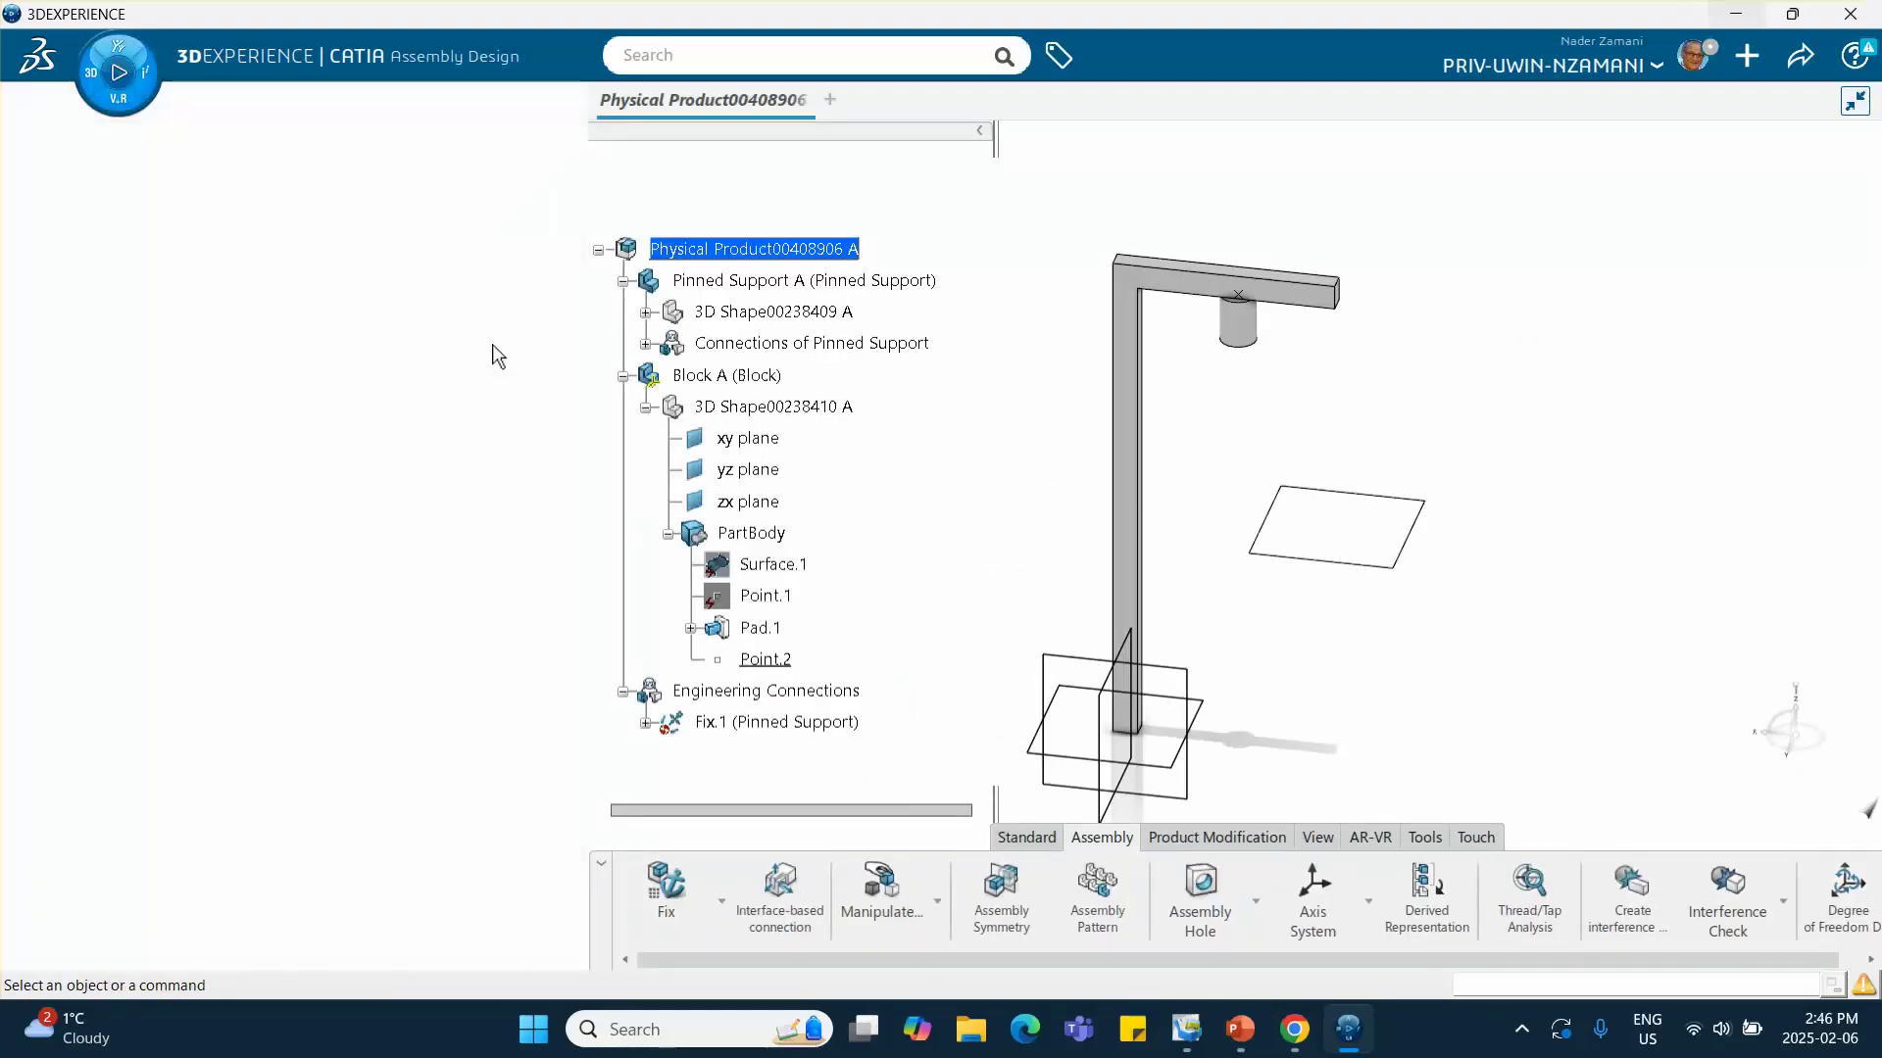
pyautogui.scroll(-5, 328, 402)
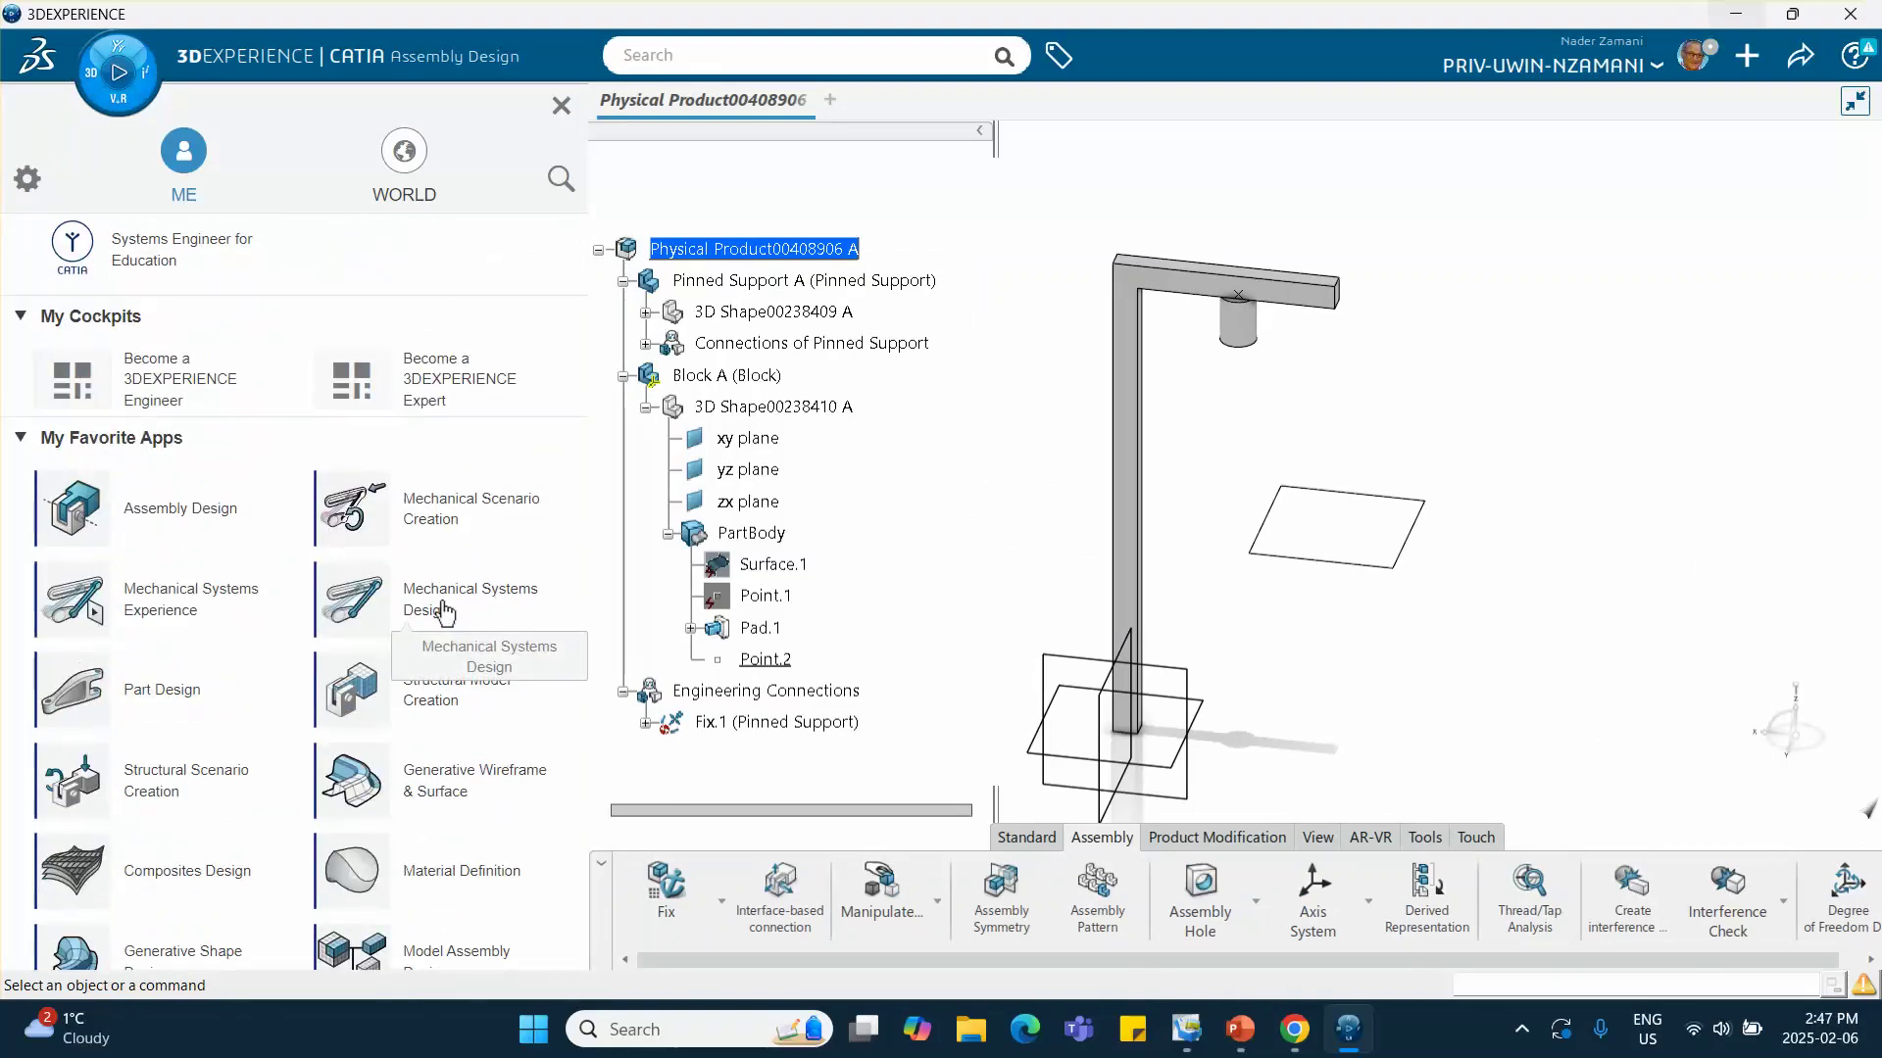
pyautogui.click(446, 612)
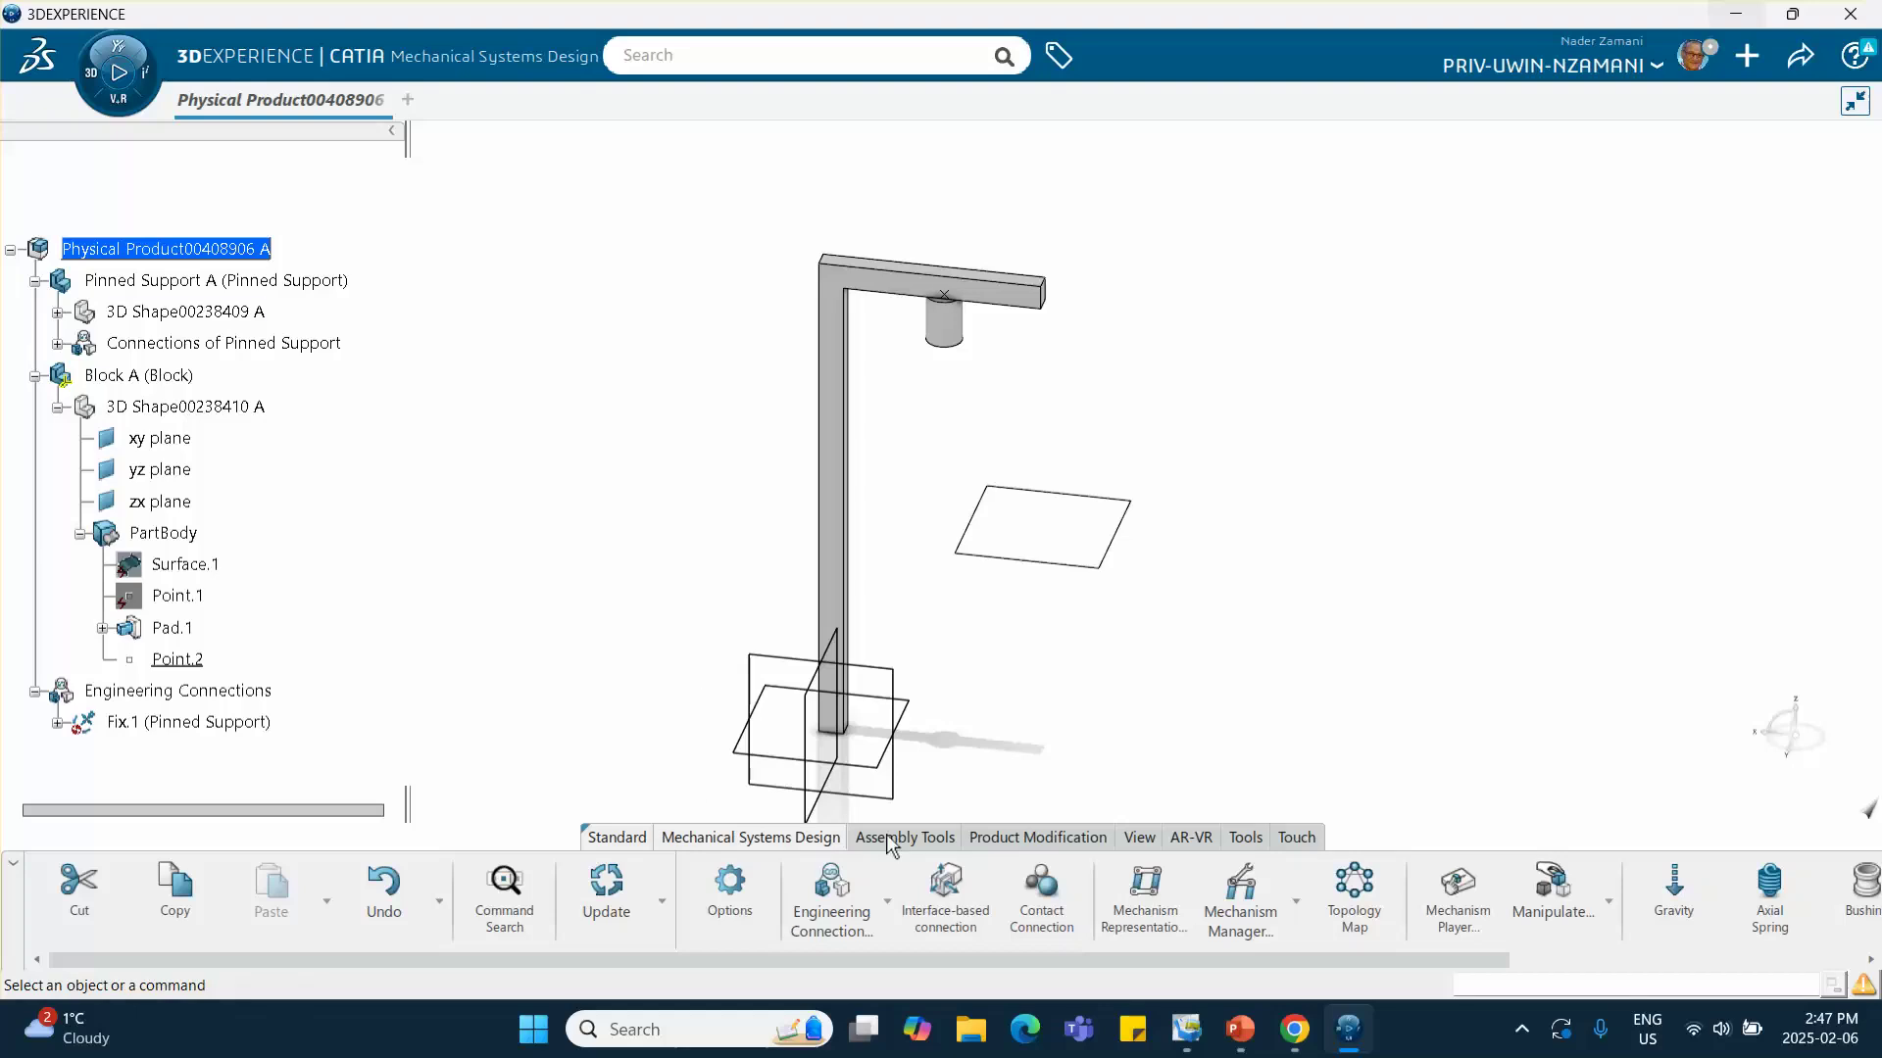
# Start Weight Definition for the assembly
pyautogui.scroll(-5, 916, 887)
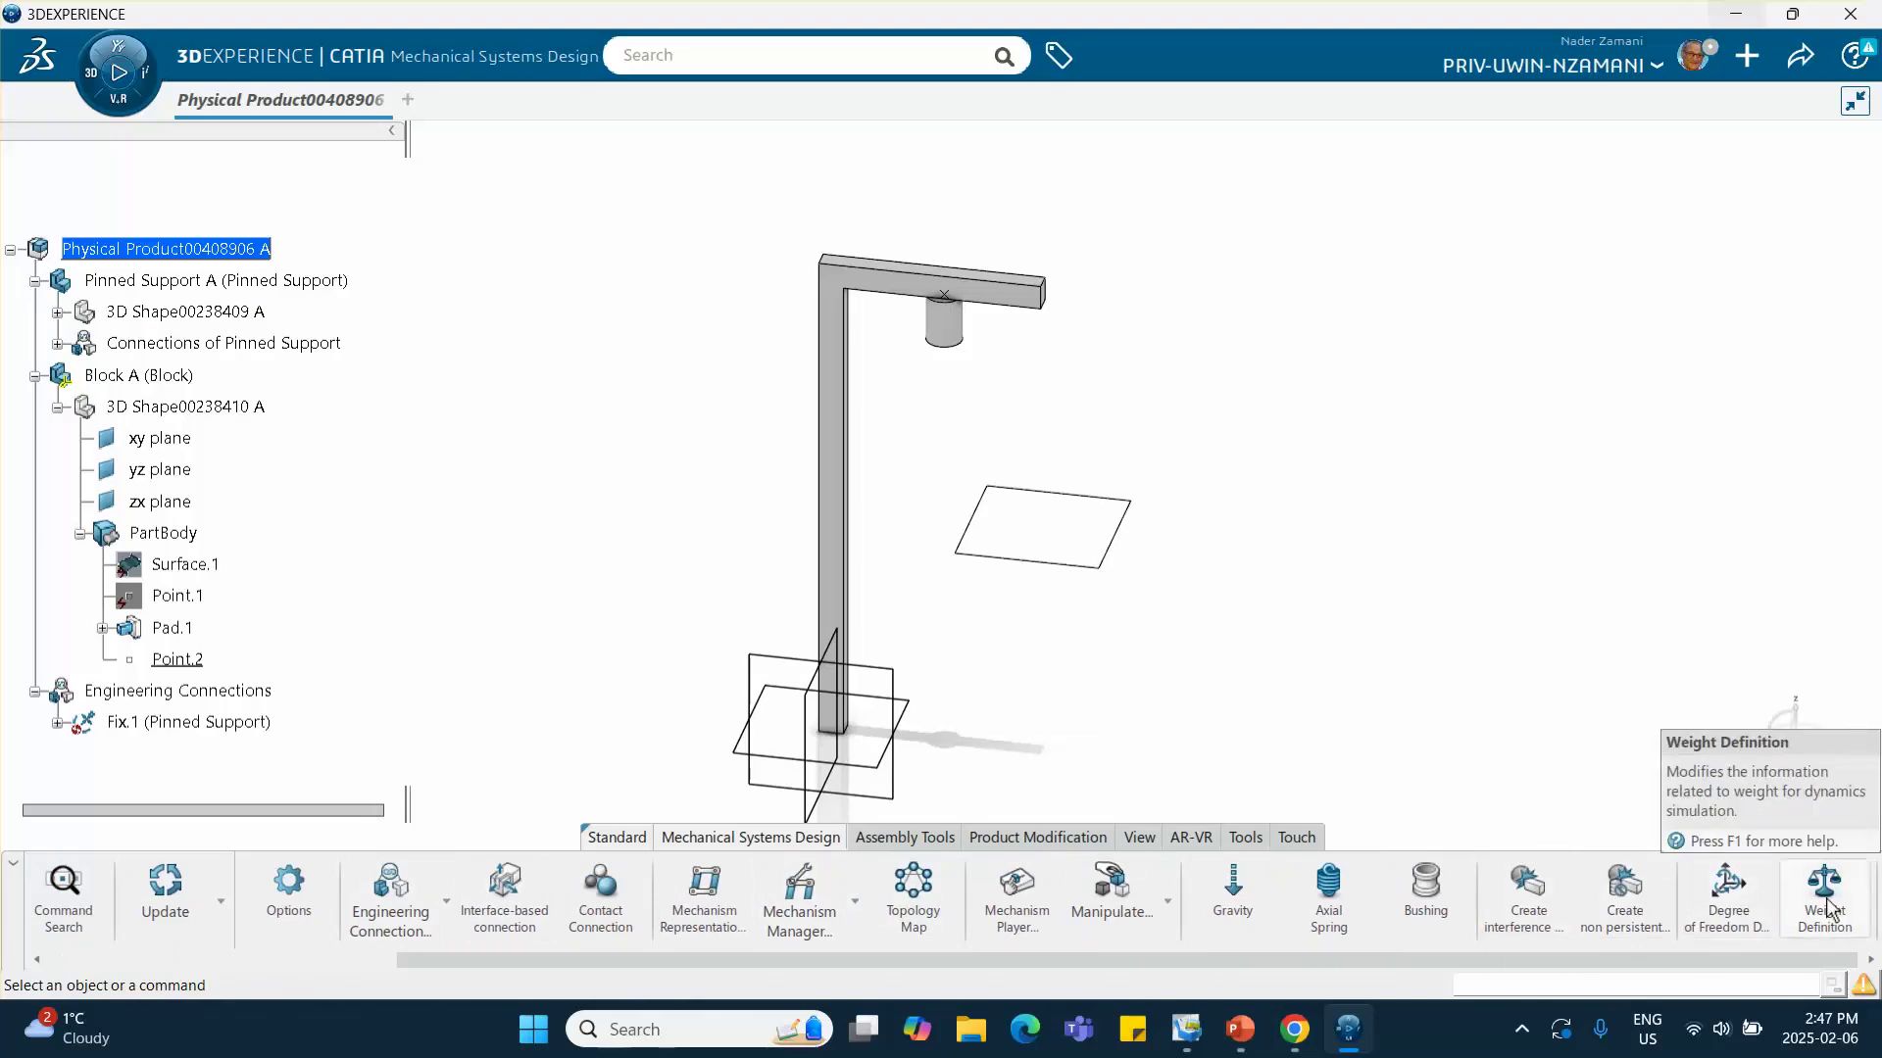
pyautogui.click(1828, 910)
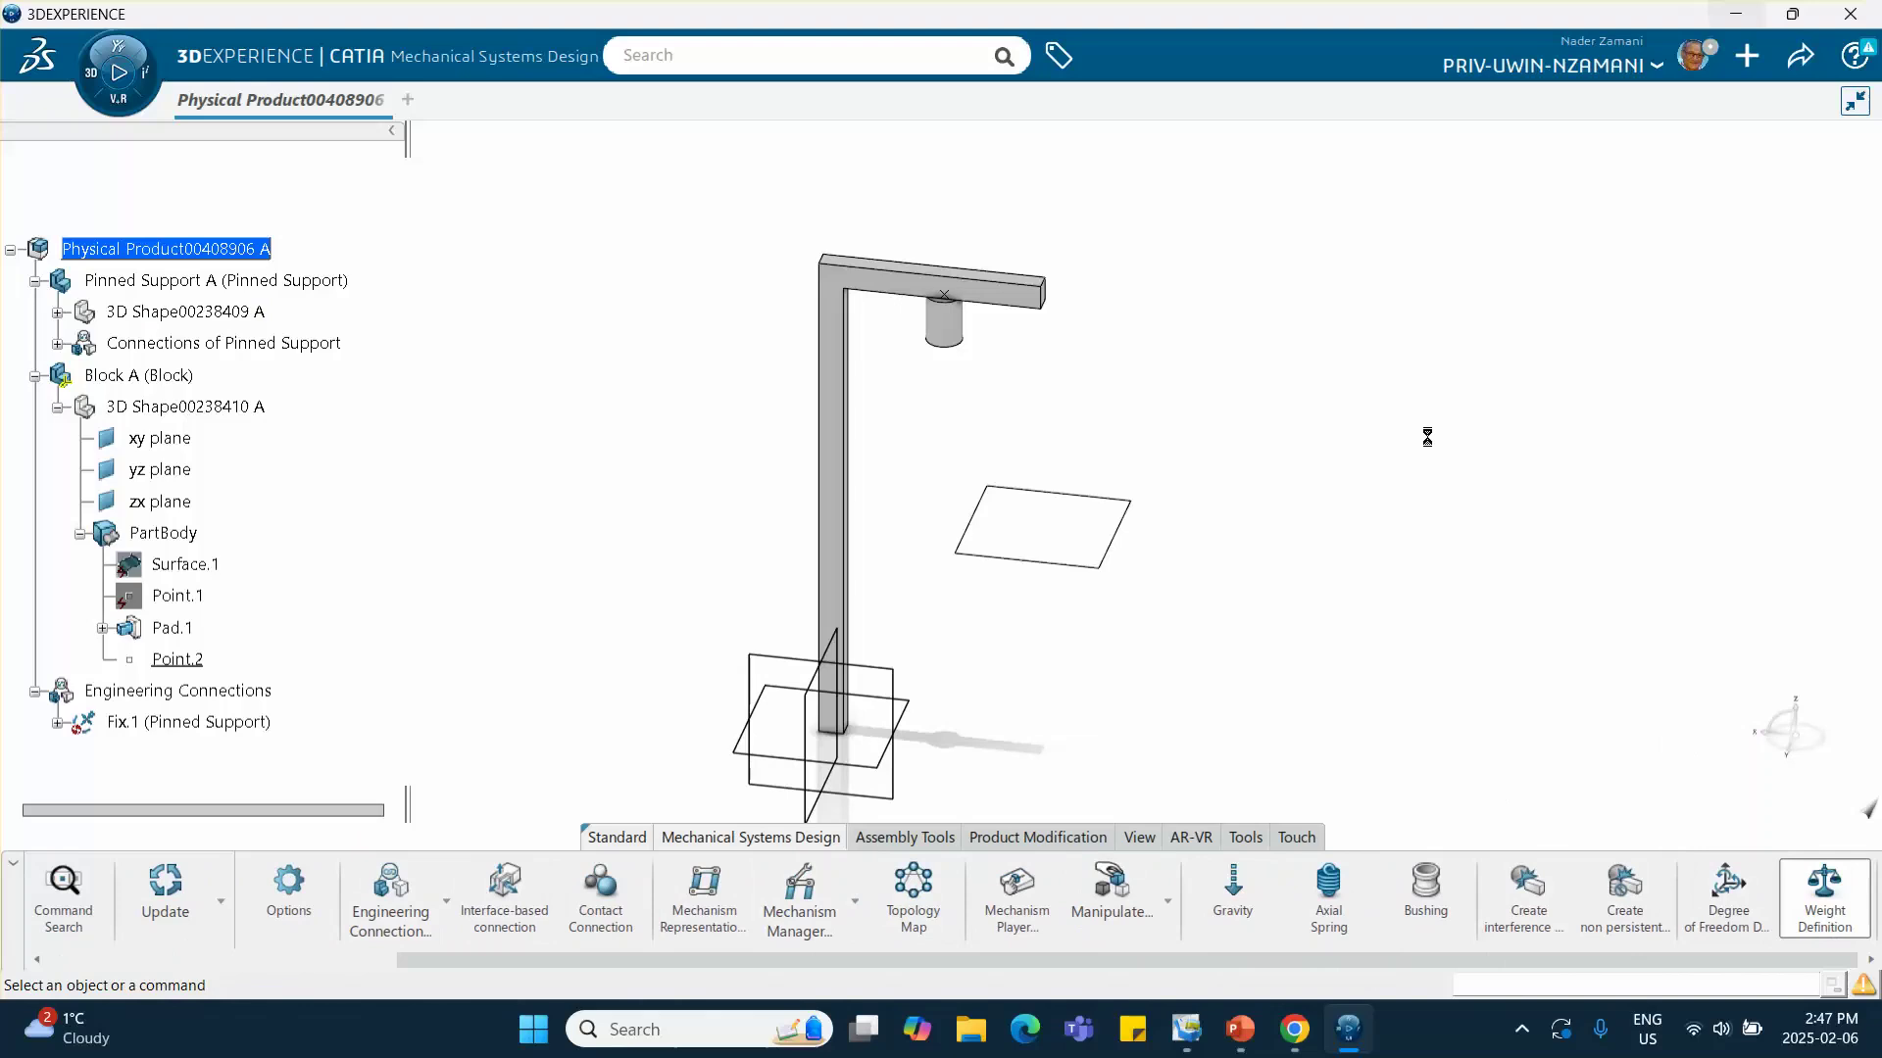
pyautogui.moveTo(721, 340); pyautogui.dragTo(483, 263, button='middle')
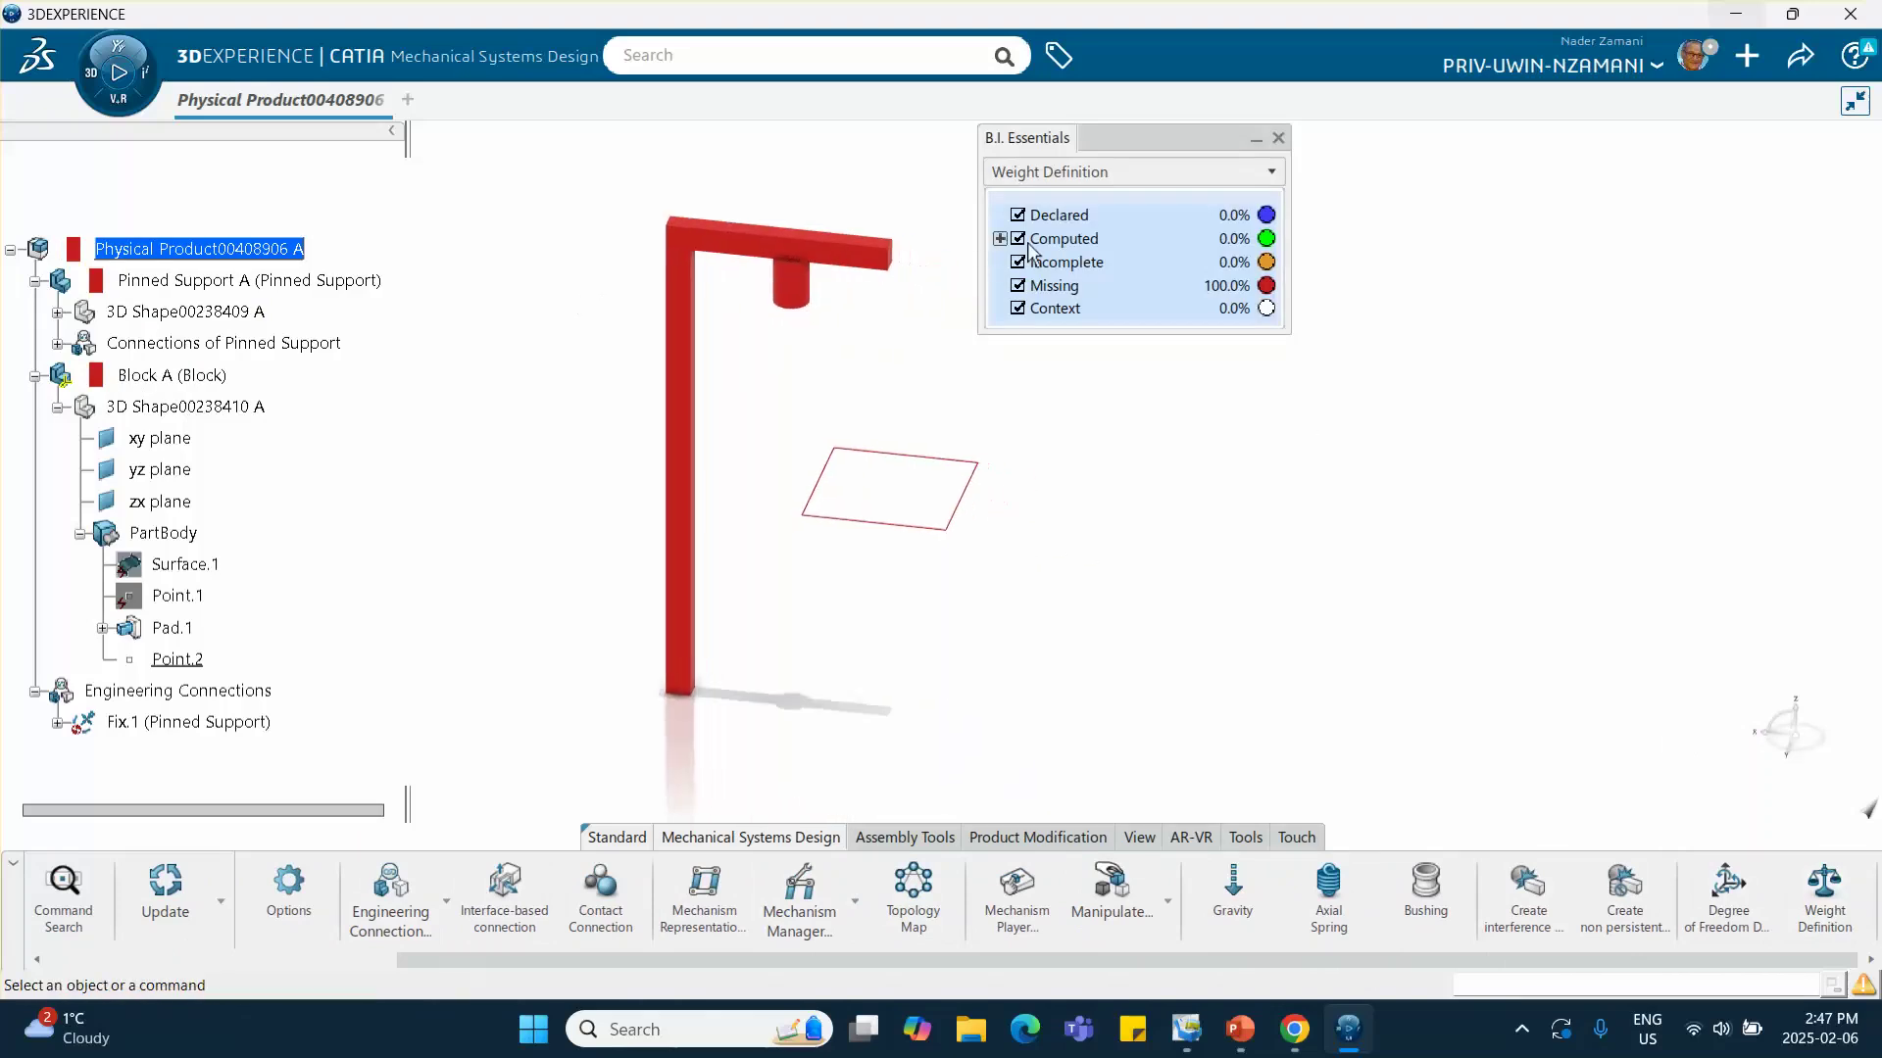
# Declare a weight on the Pinned Support, filling its inertia values from the part's geometry
pyautogui.click(286, 283)
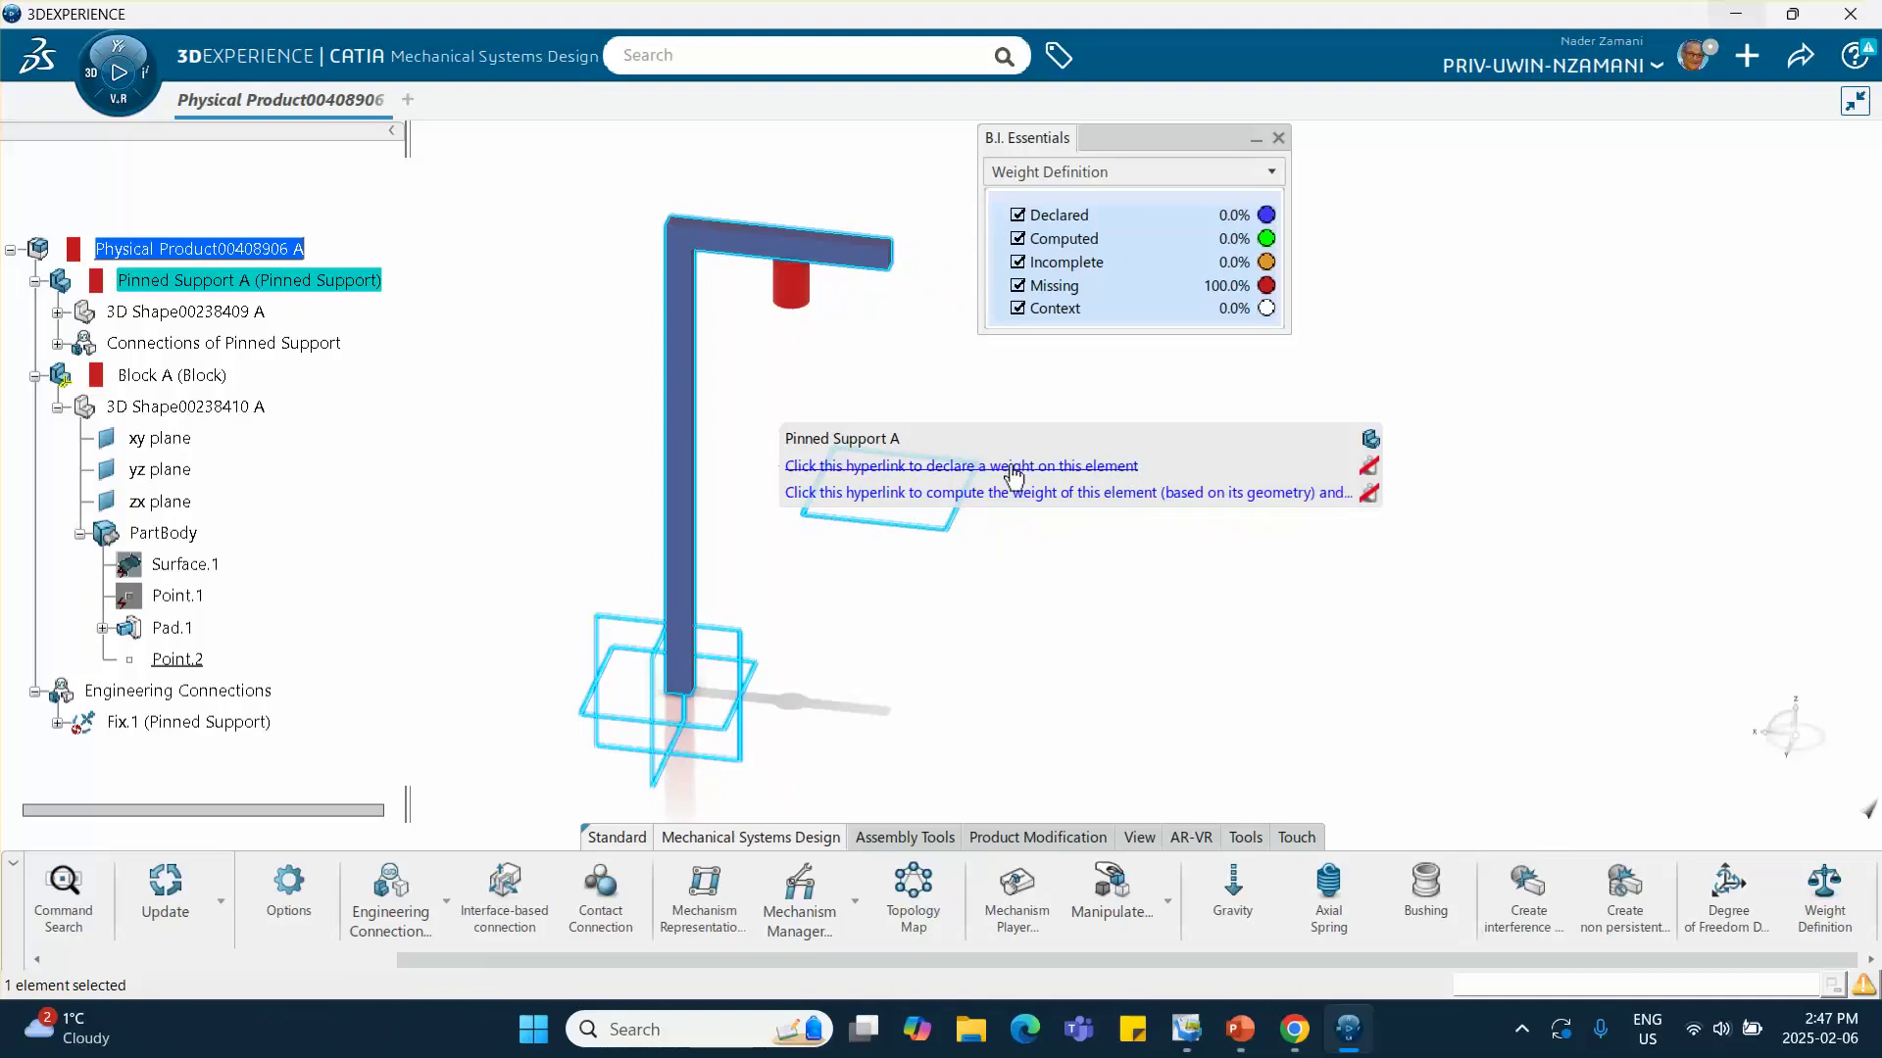
pyautogui.click(1100, 468)
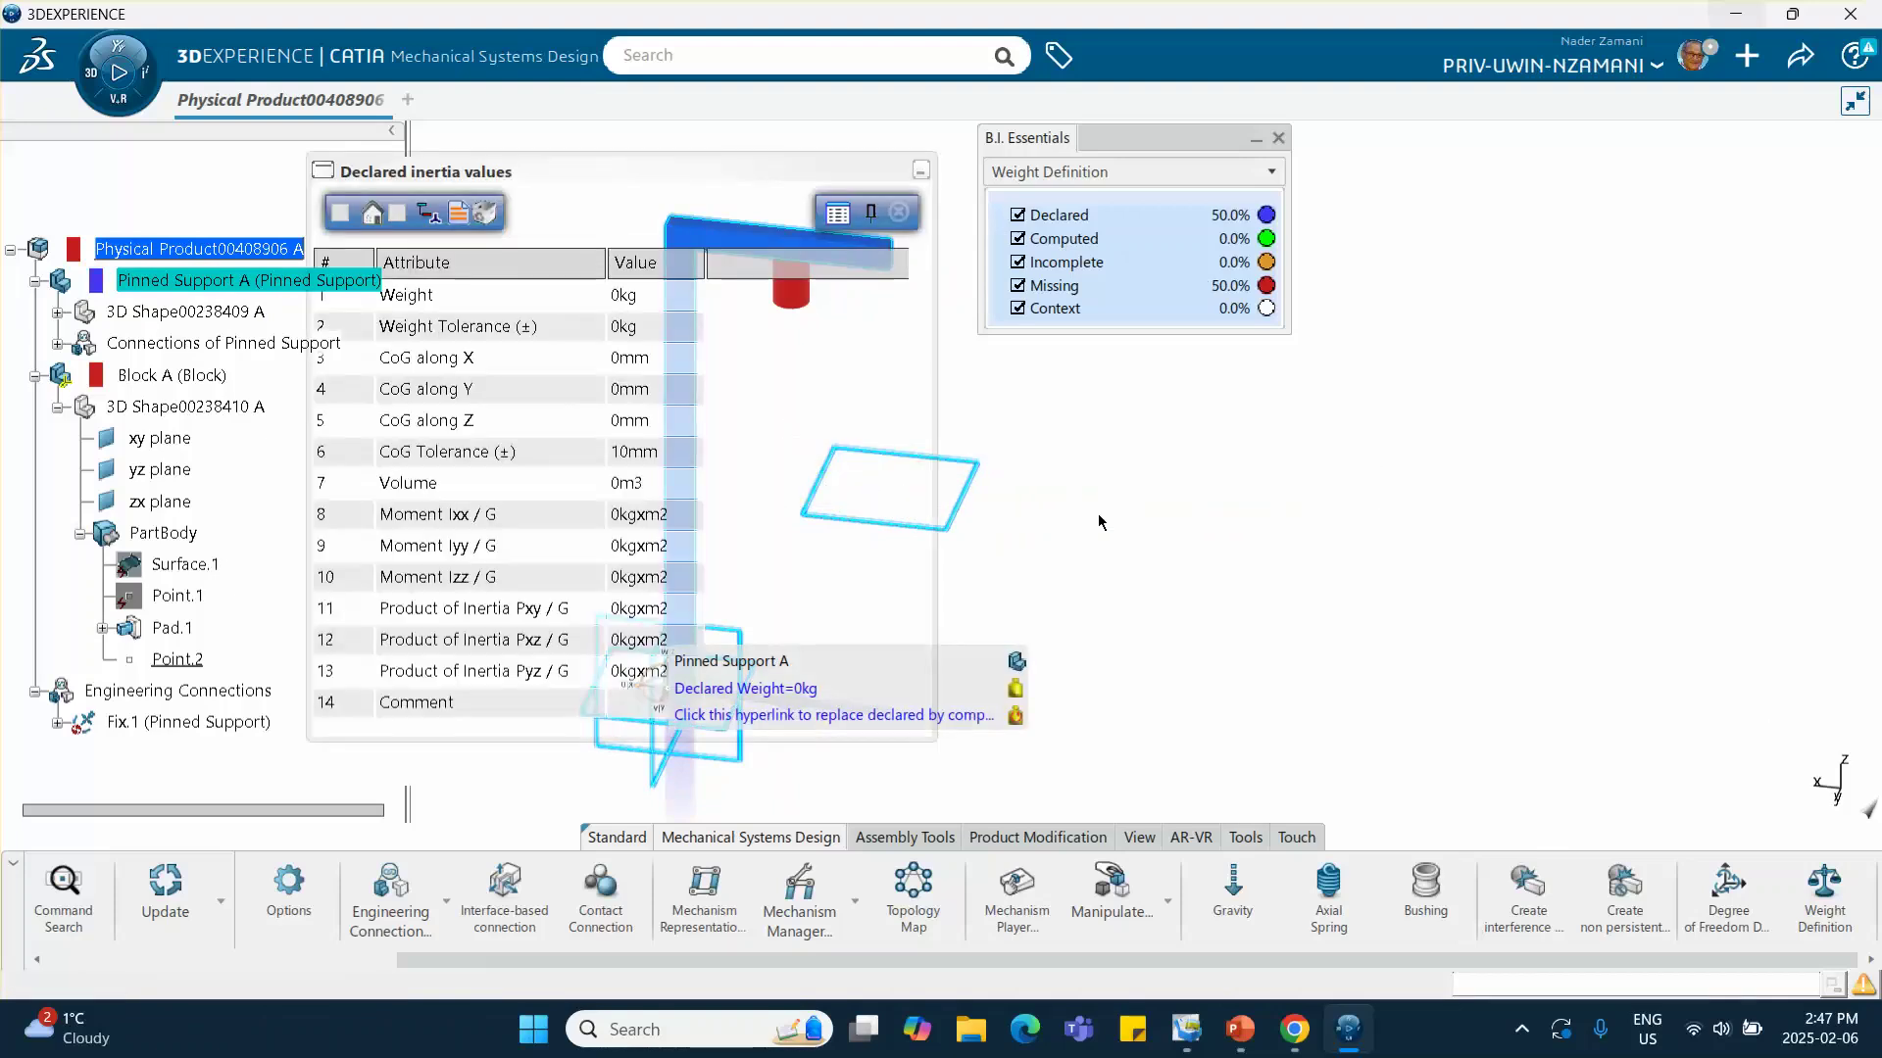
pyautogui.moveTo(683, 180); pyautogui.dragTo(738, 185)
pyautogui.moveTo(1164, 468); pyautogui.dragTo(1623, 507, button='middle')
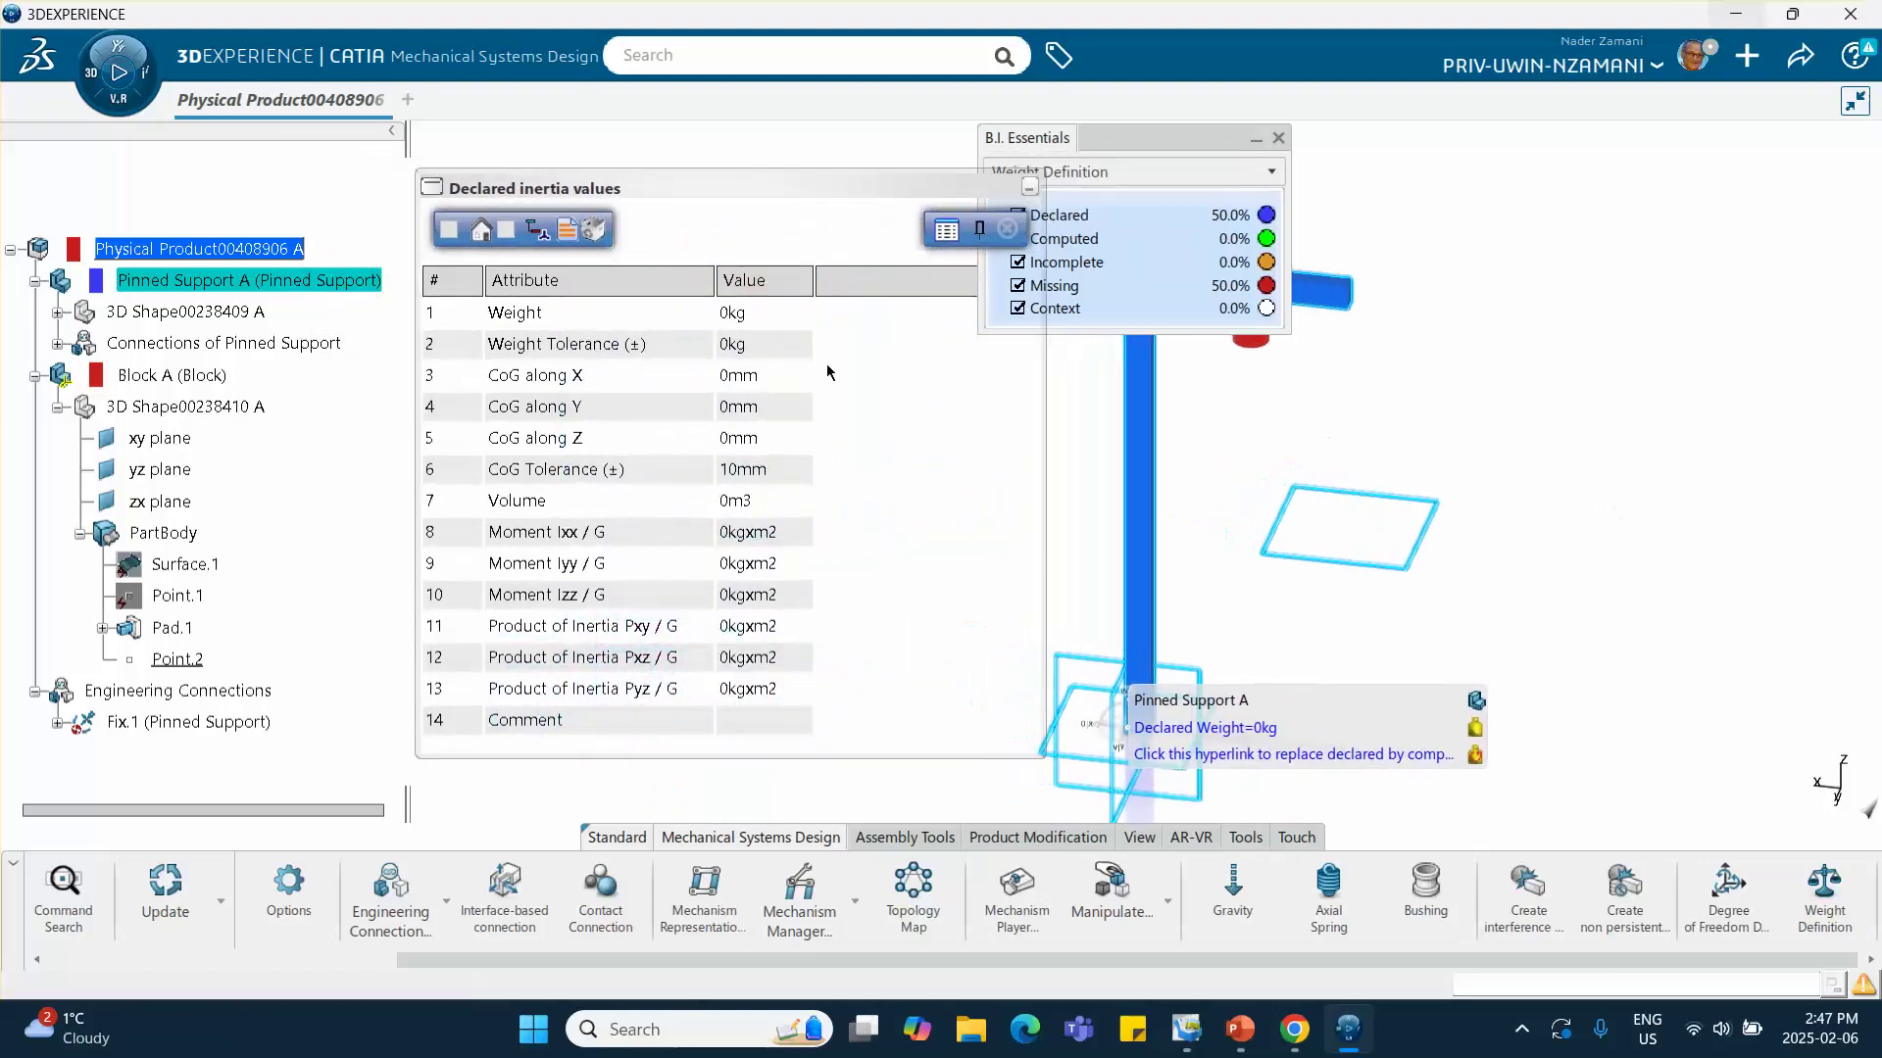
pyautogui.click(451, 230)
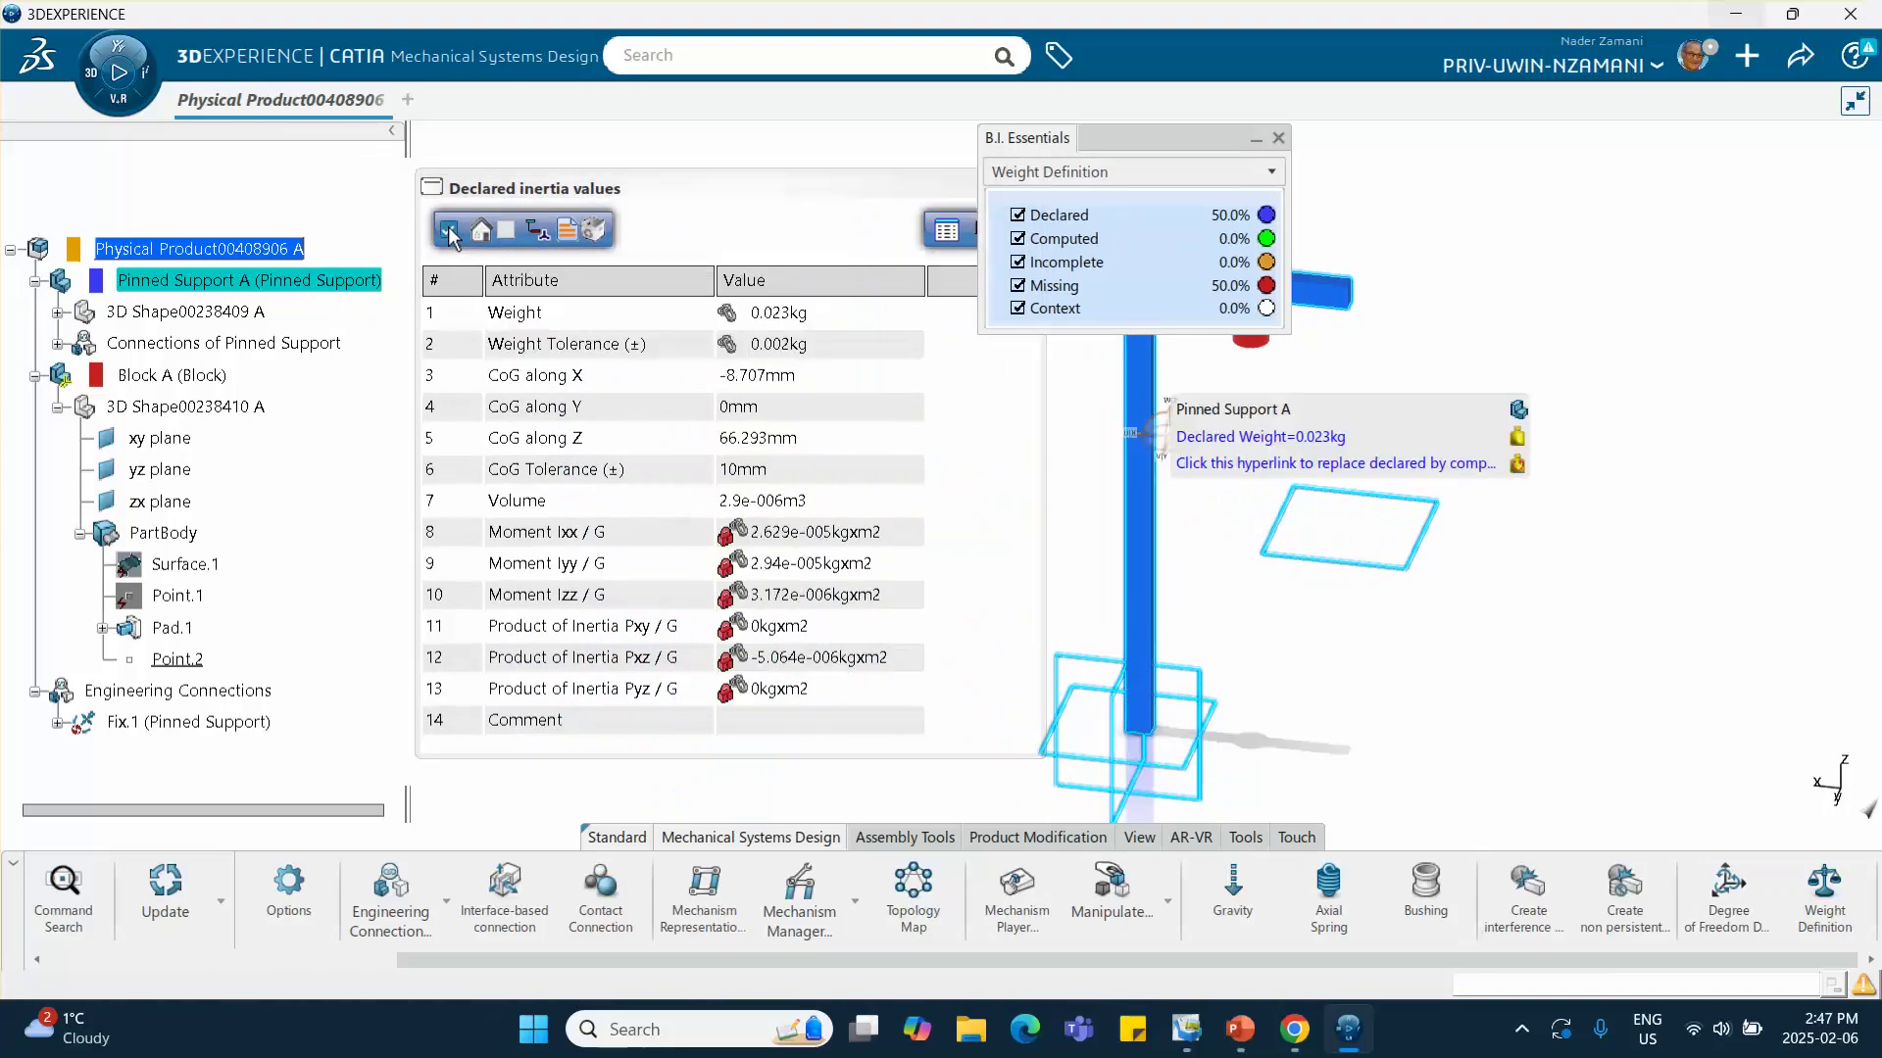
pyautogui.click(811, 319)
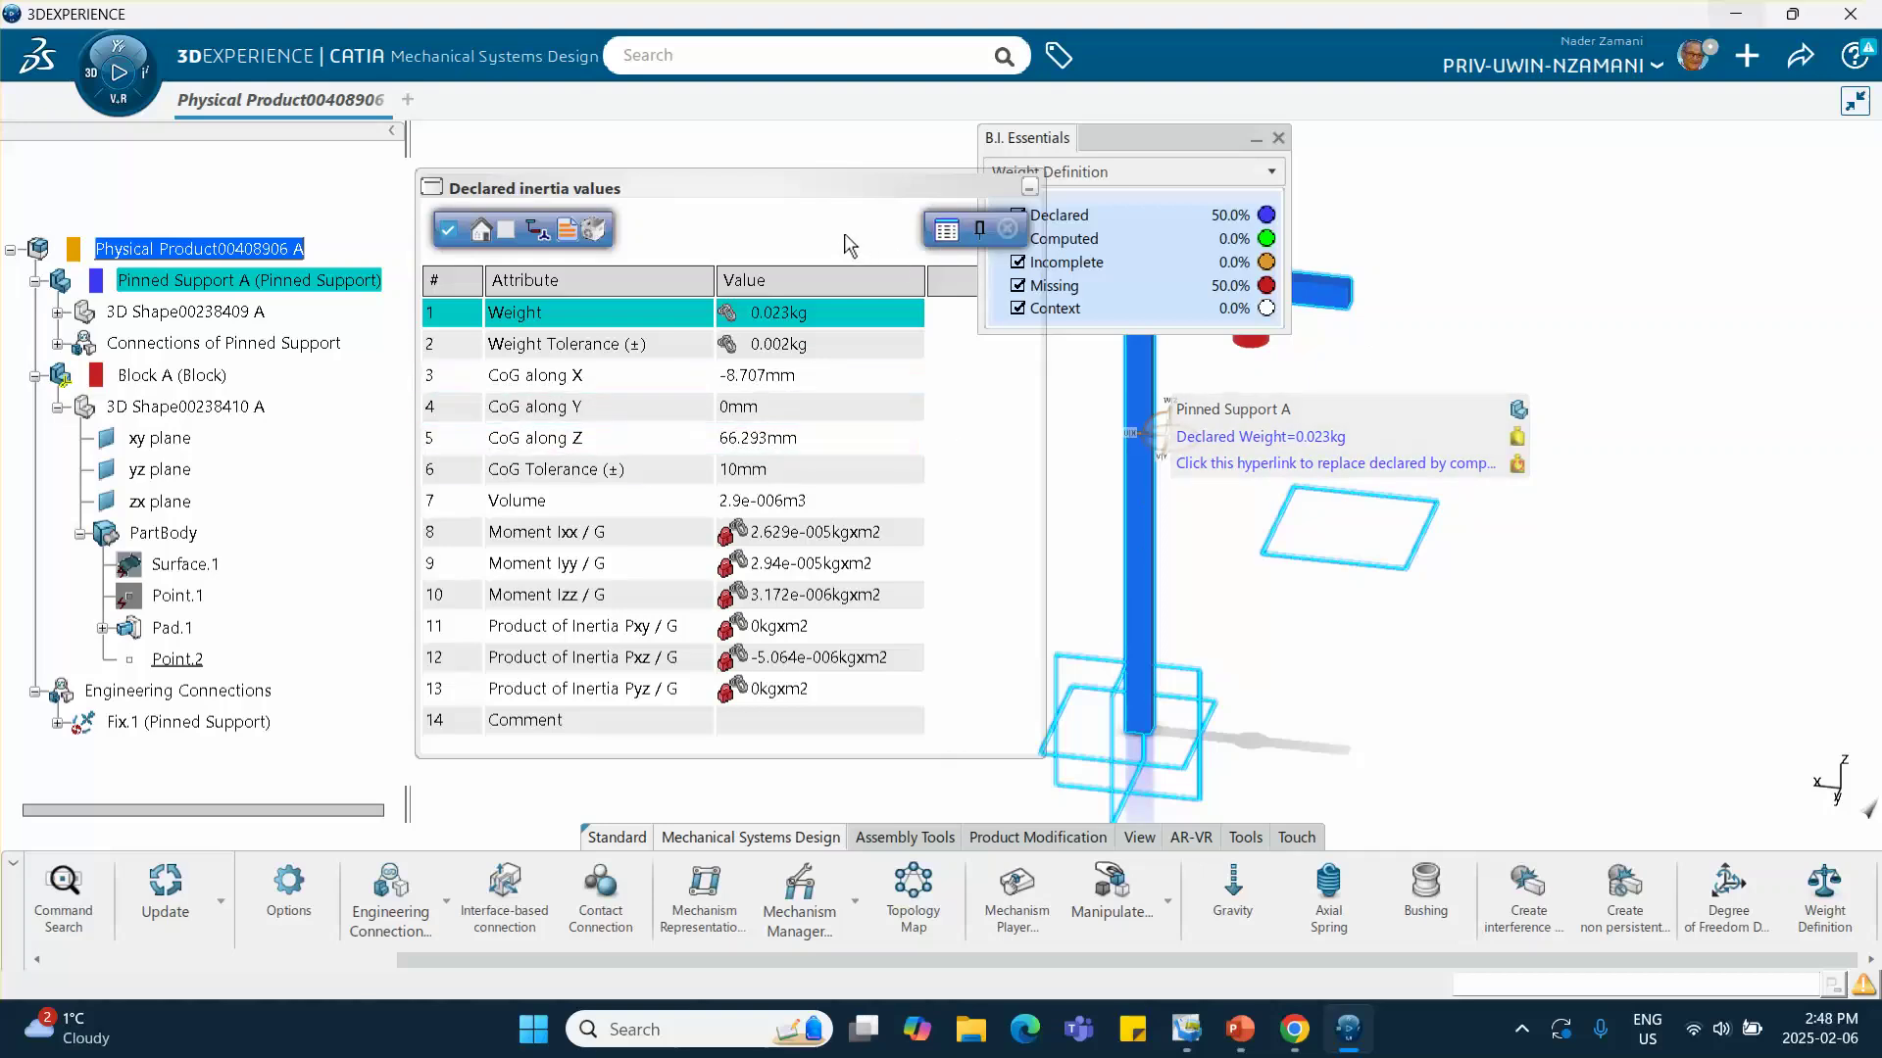
pyautogui.click(1008, 229)
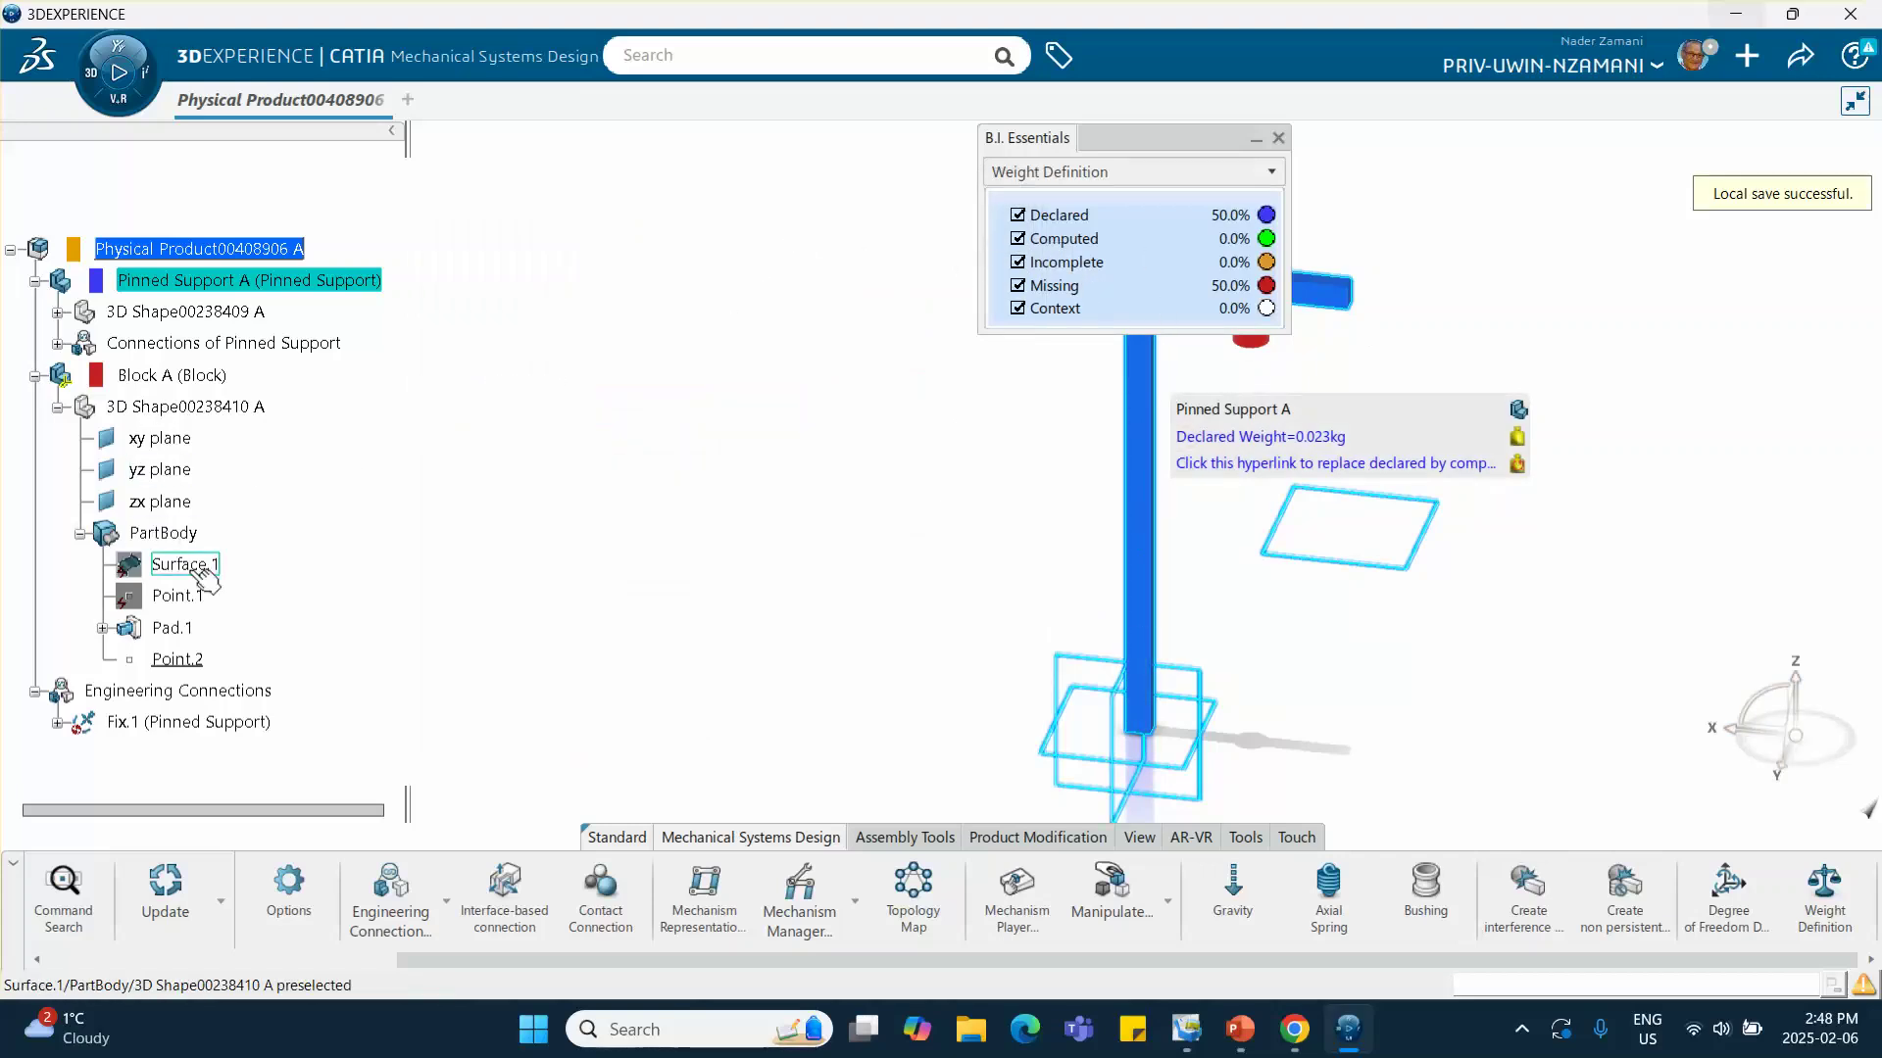
# Declare a weight on the Block with inertia values taken from its geometry, and override the weight with 100 kg
pyautogui.click(191, 376)
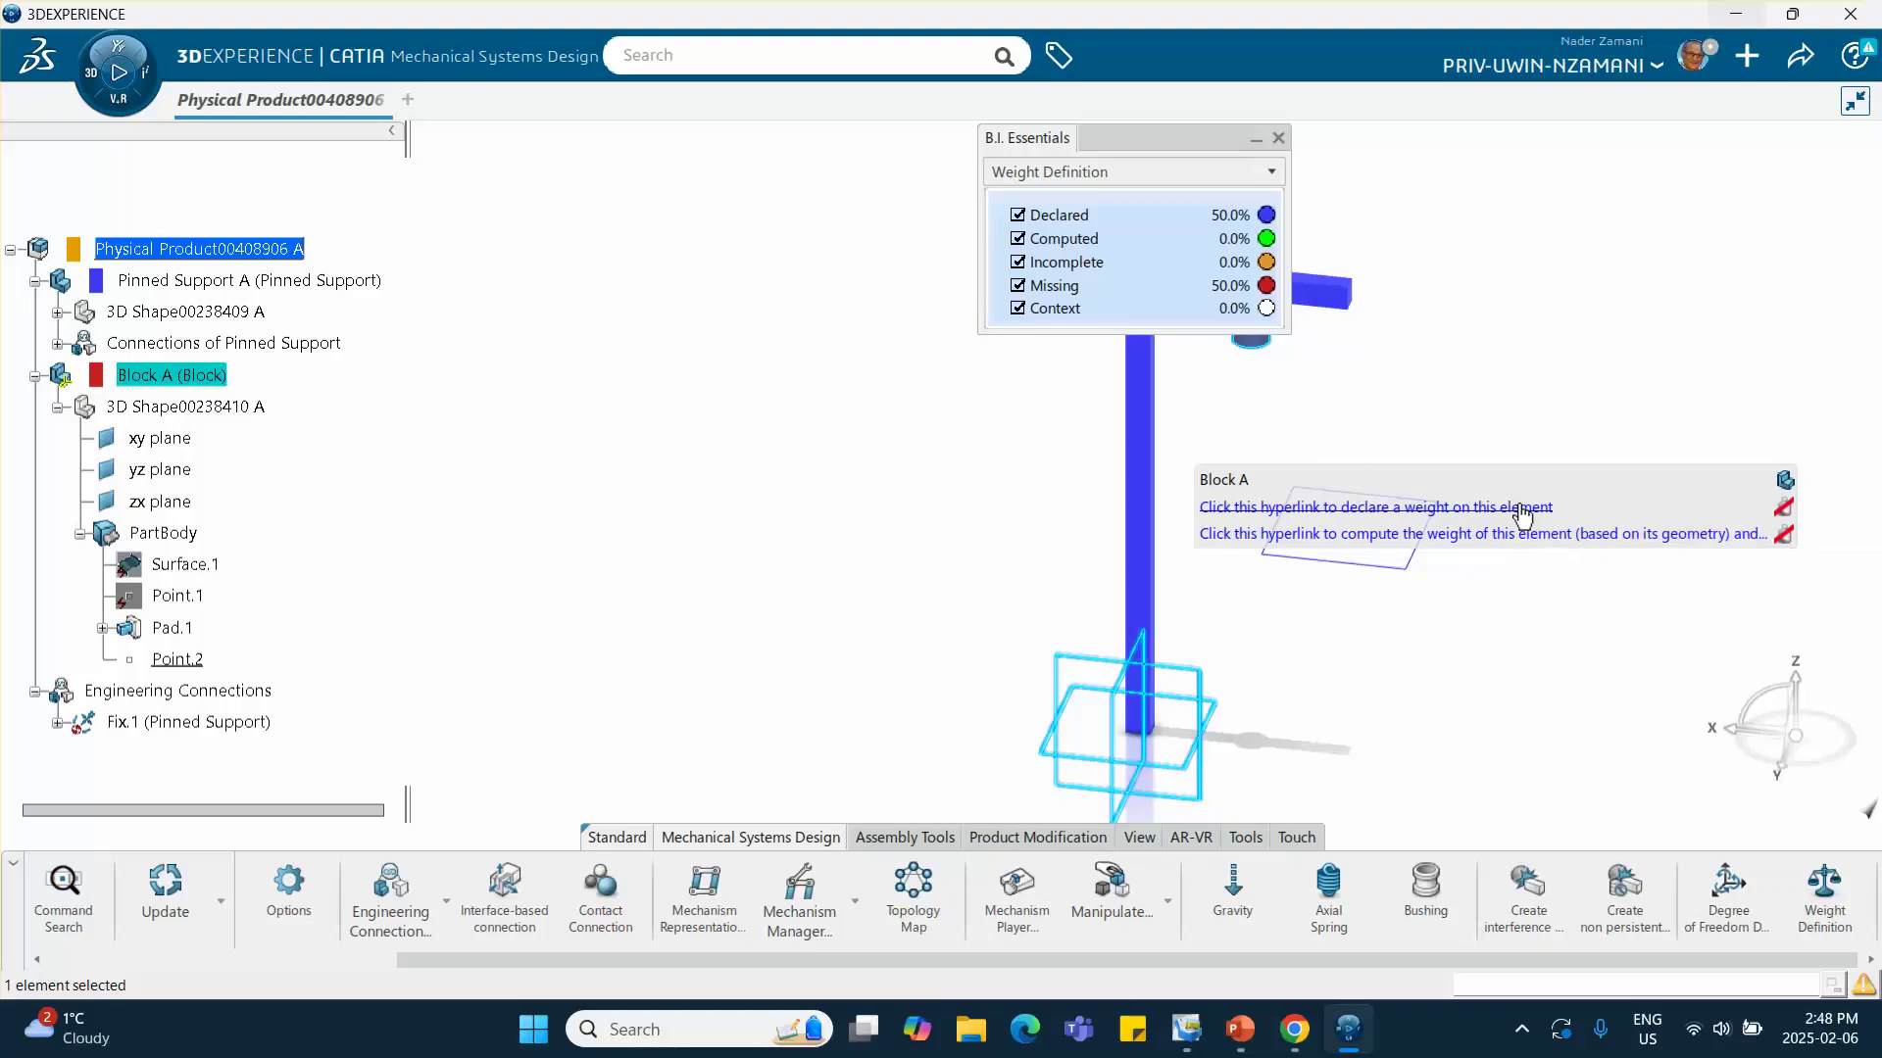
pyautogui.click(1522, 507)
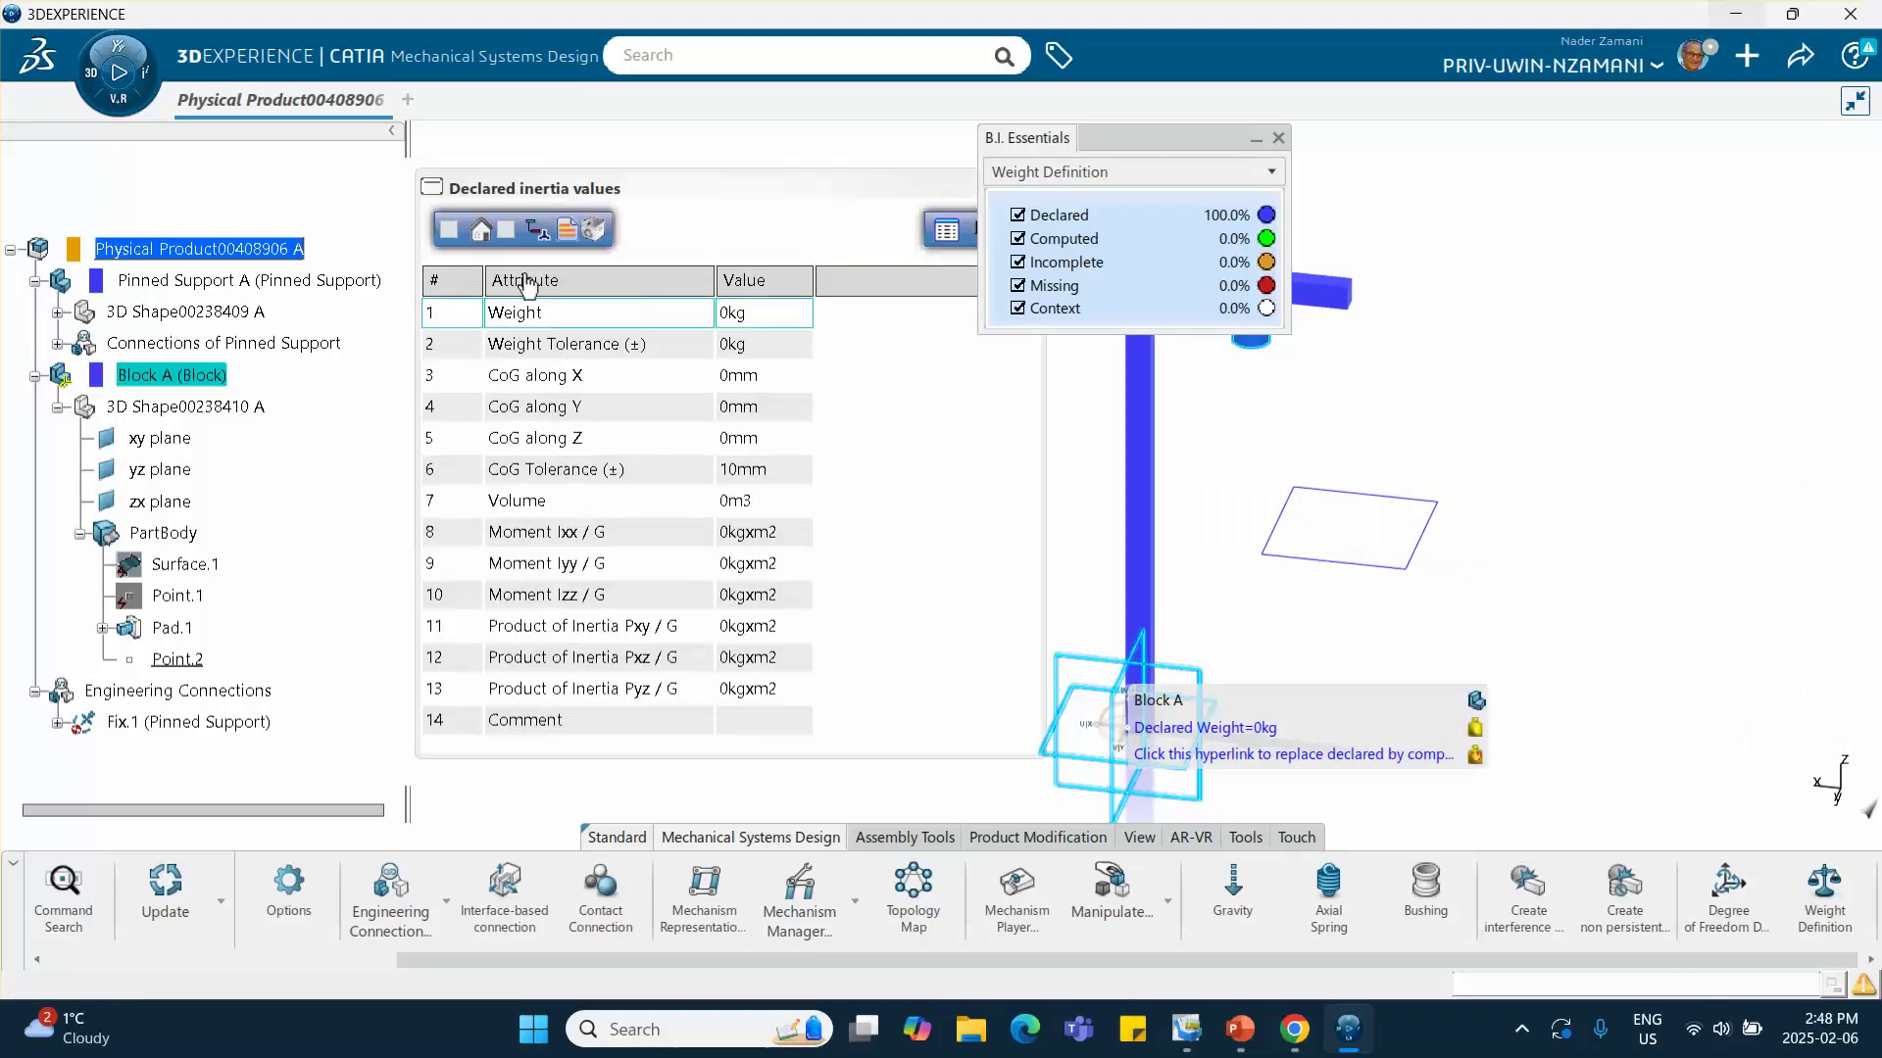
pyautogui.click(446, 231)
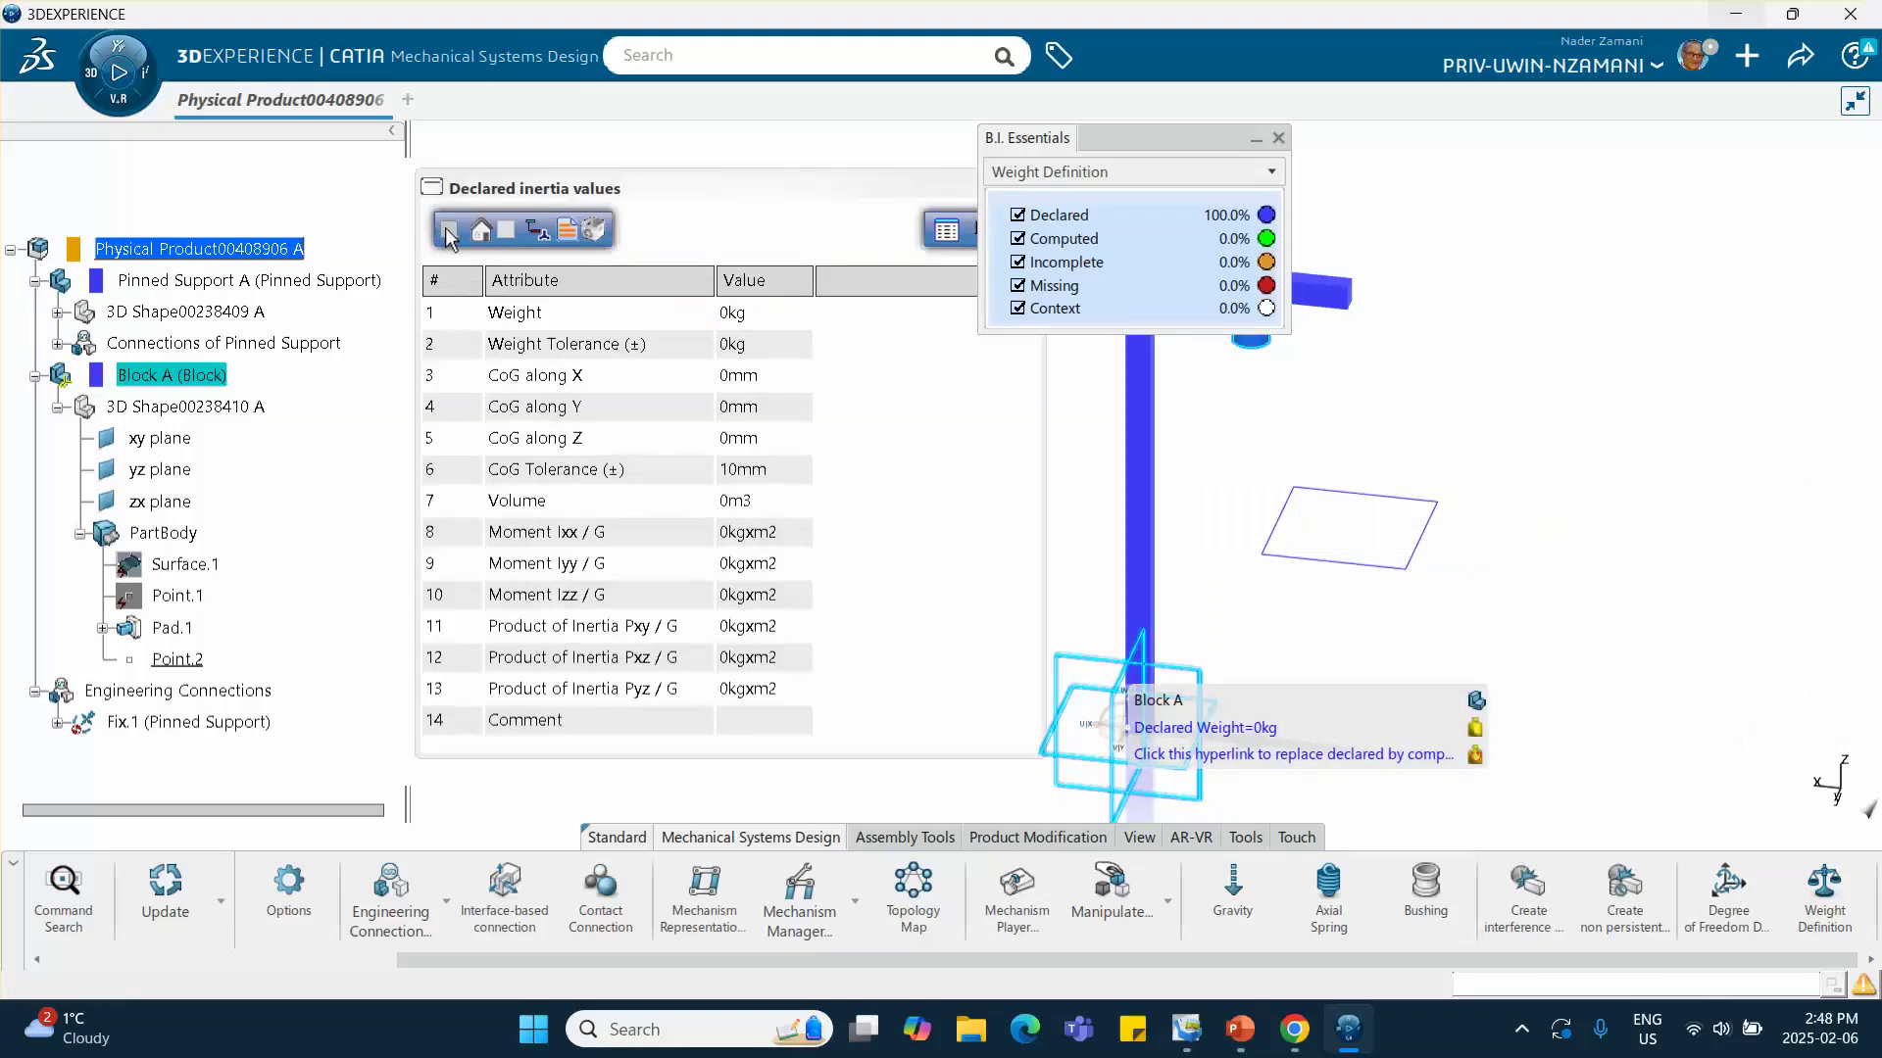
pyautogui.click(809, 316)
pyautogui.doubleClick(810, 316)
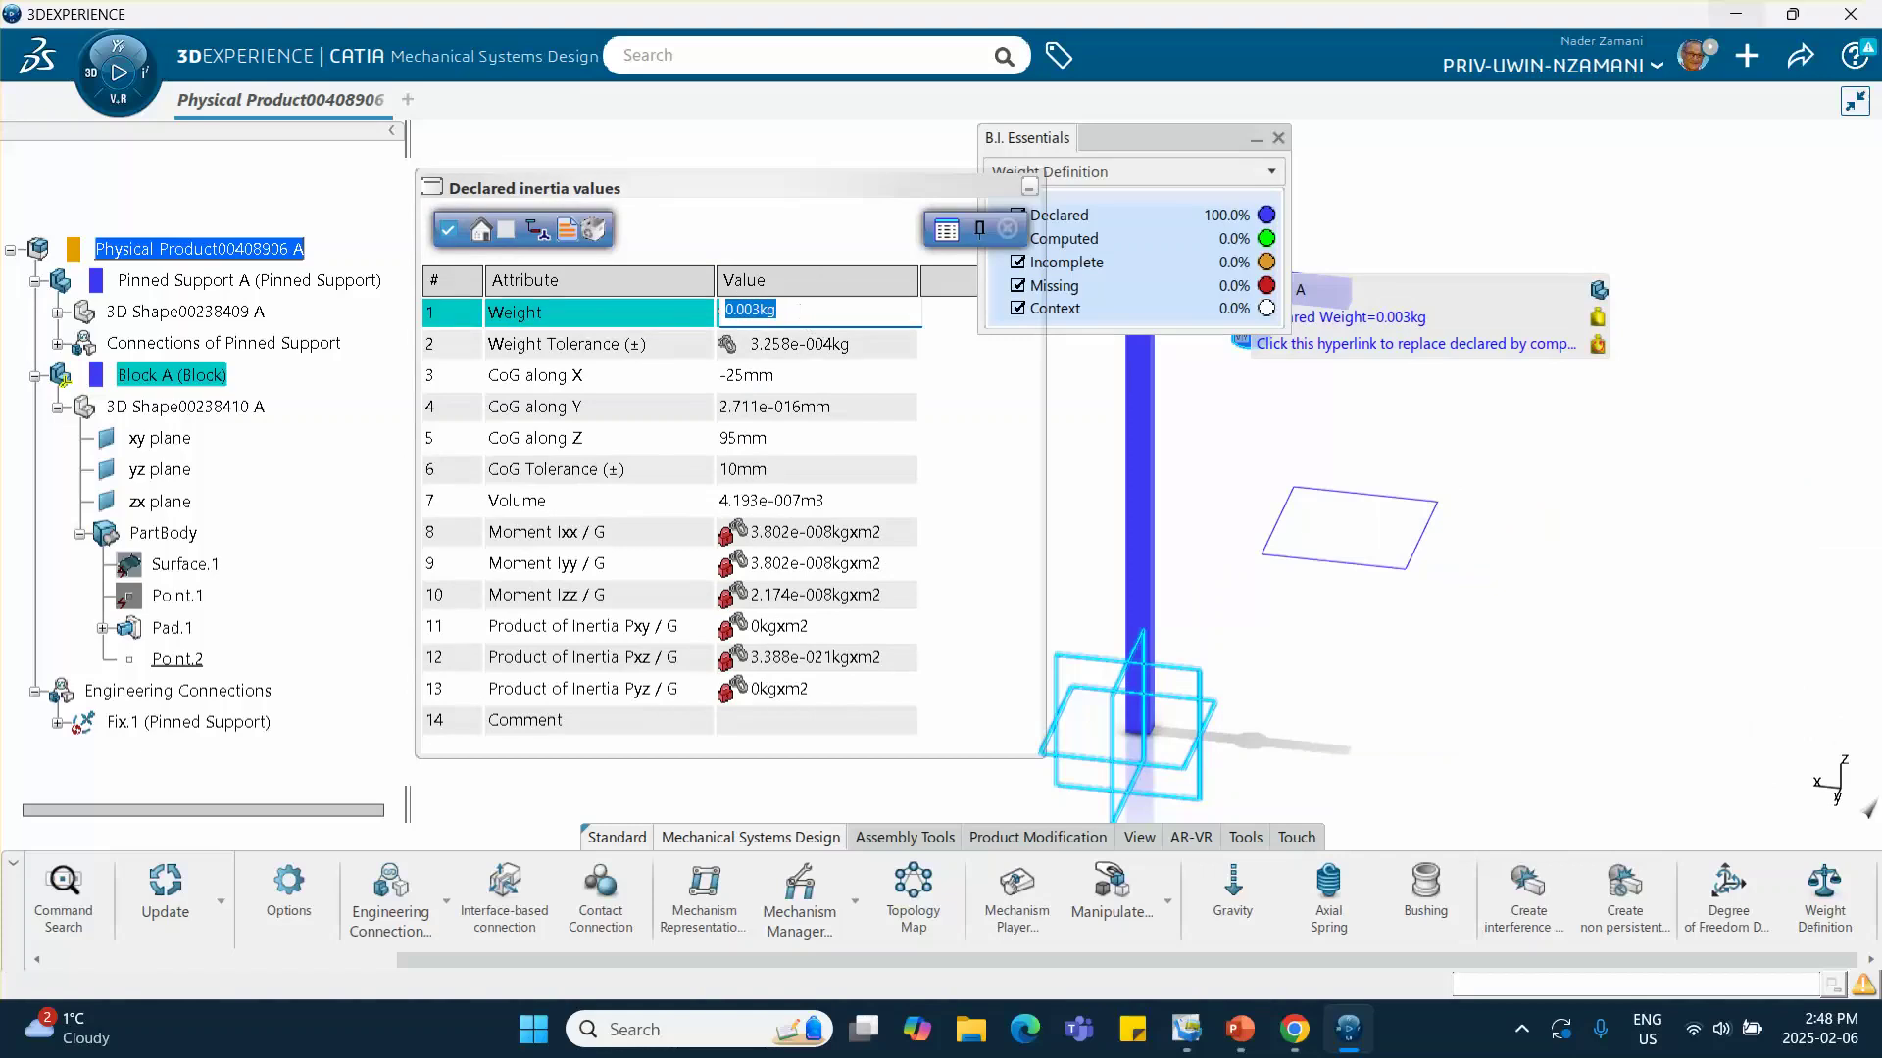
pyautogui.write('100')
pyautogui.click(1008, 232)
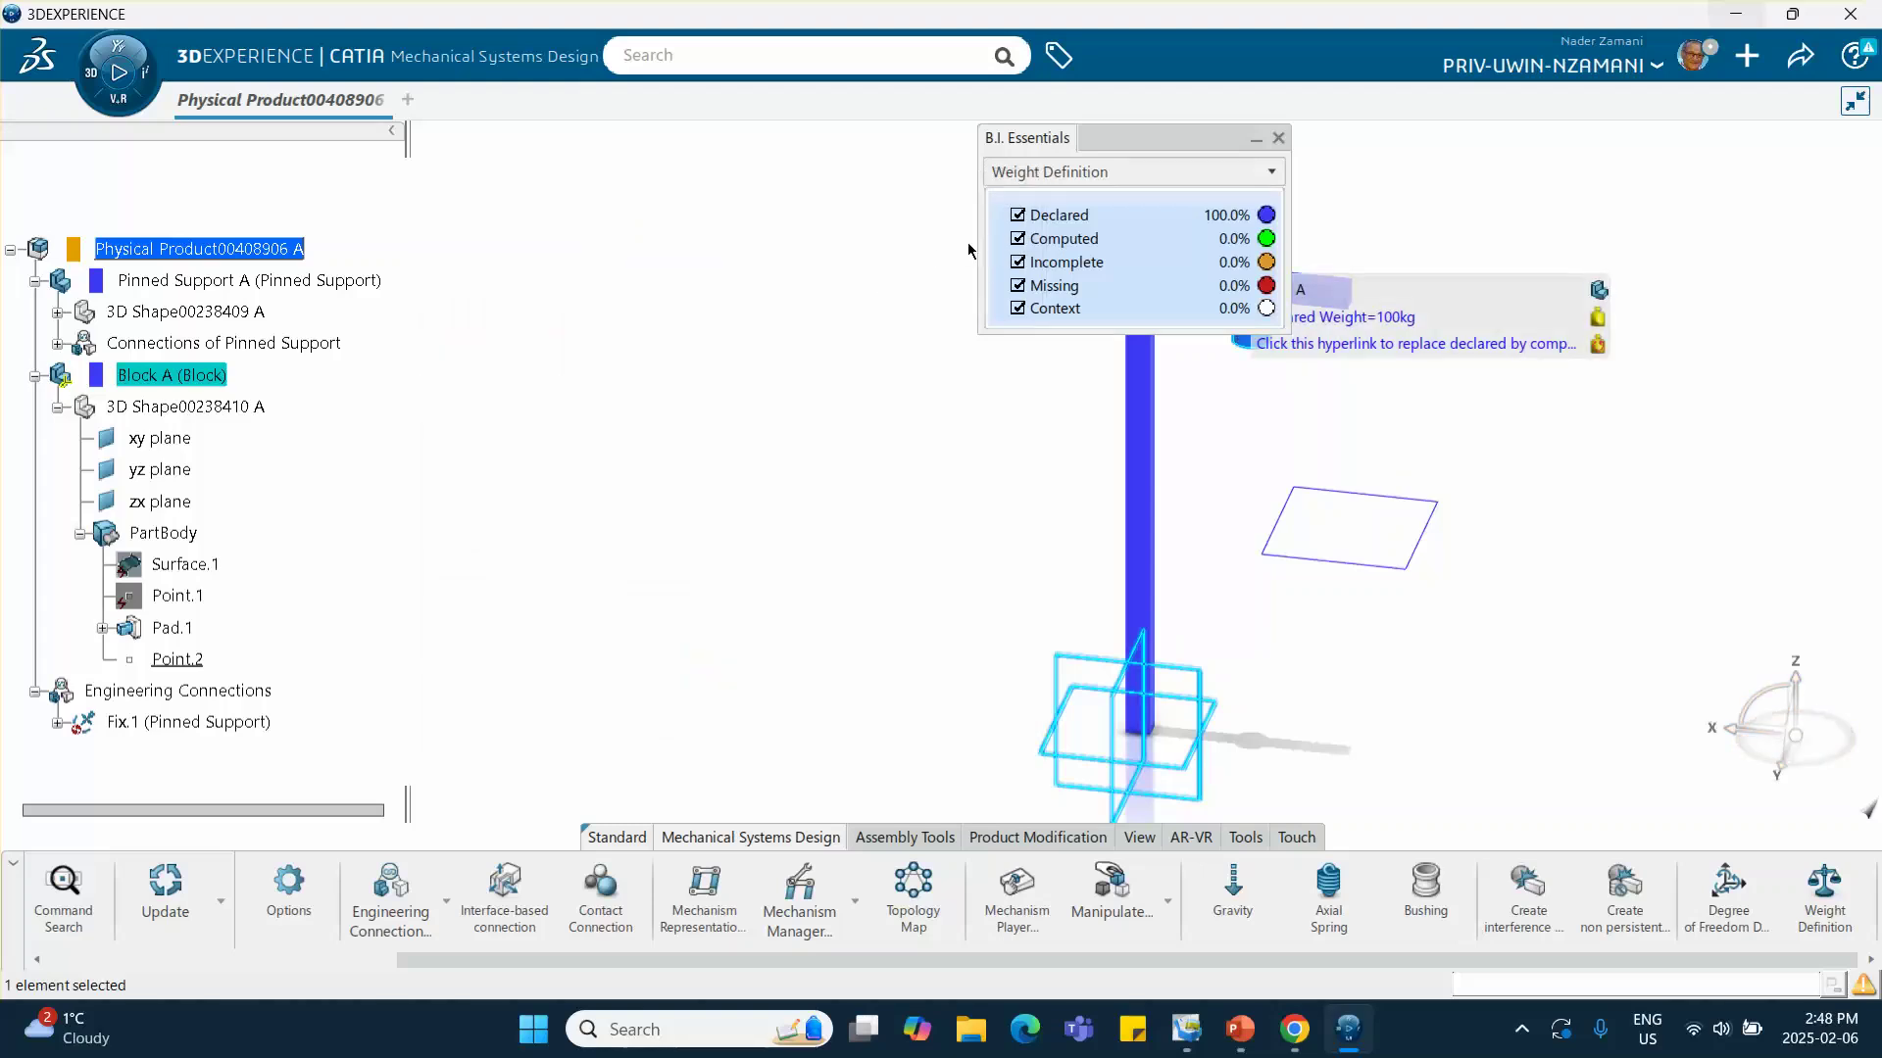
# Move the weight definition legend clear of the model and check the declared weights of the Pinned Support and the Block
pyautogui.moveTo(1120, 147); pyautogui.dragTo(848, 203)
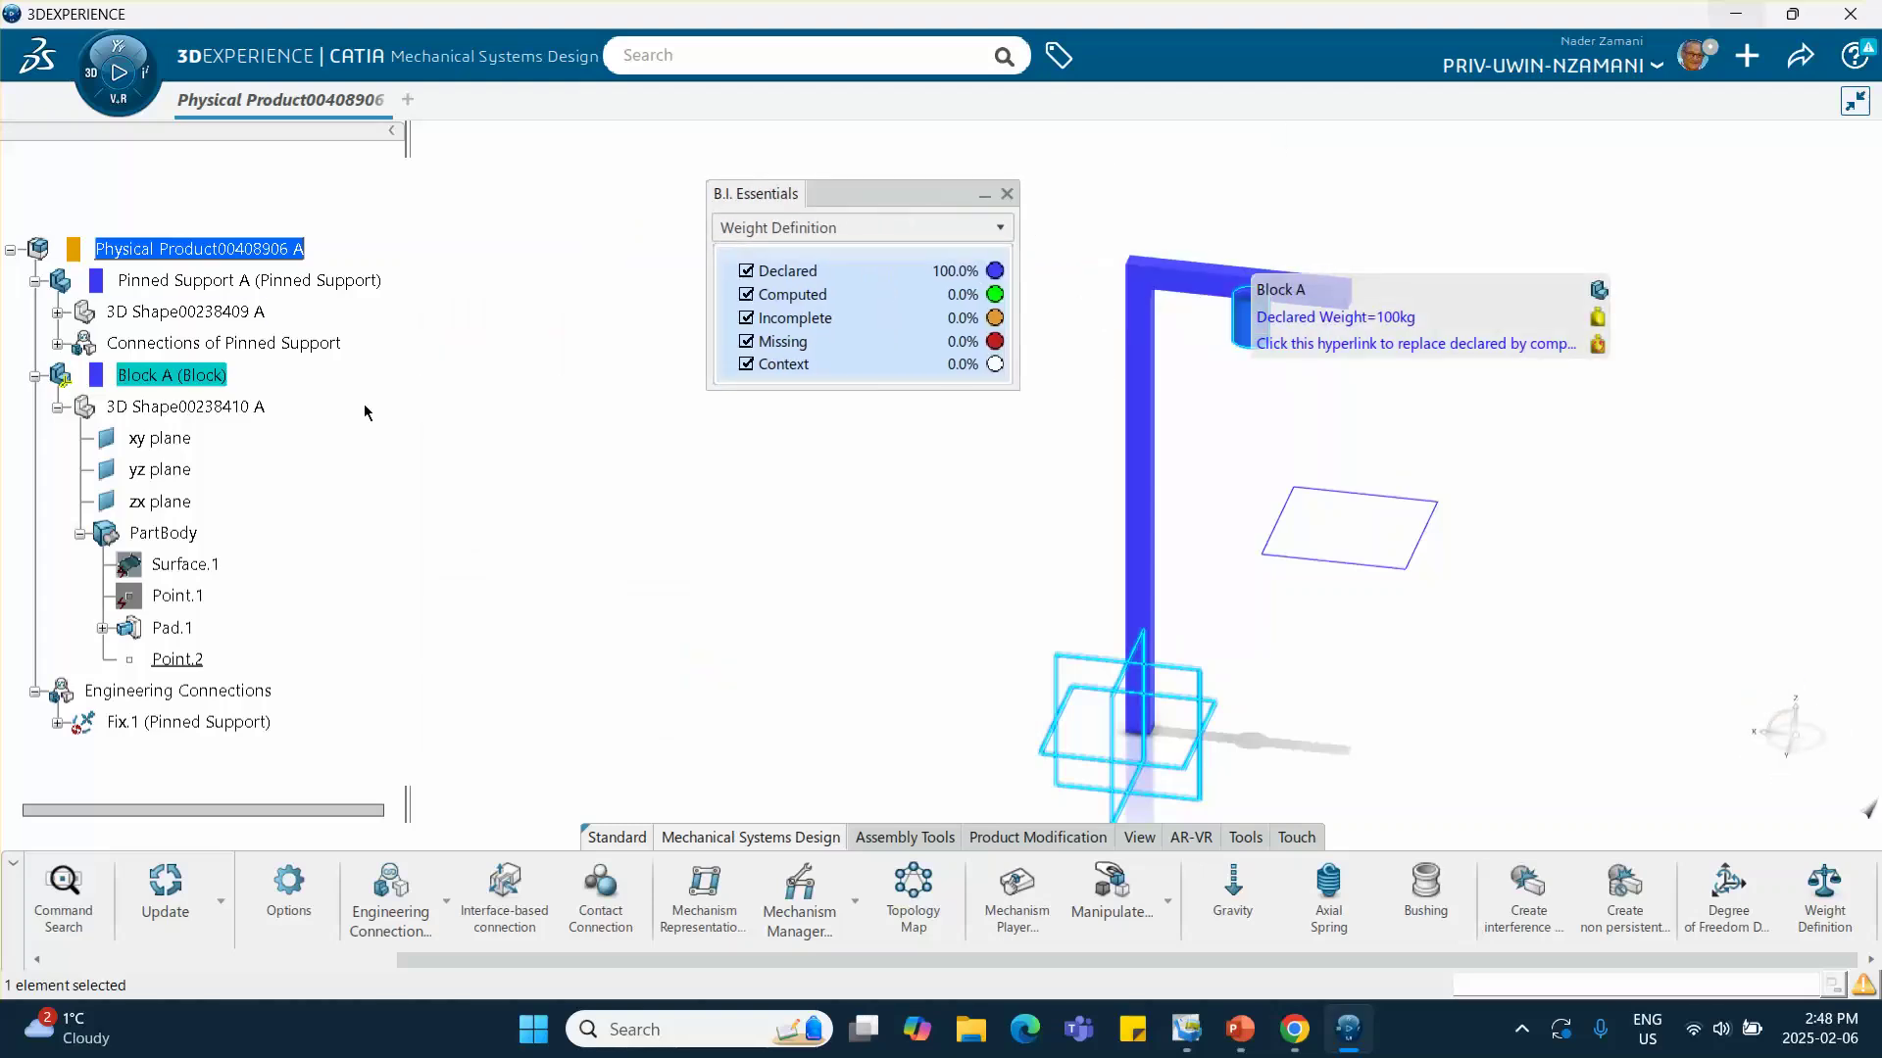
pyautogui.click(1139, 433)
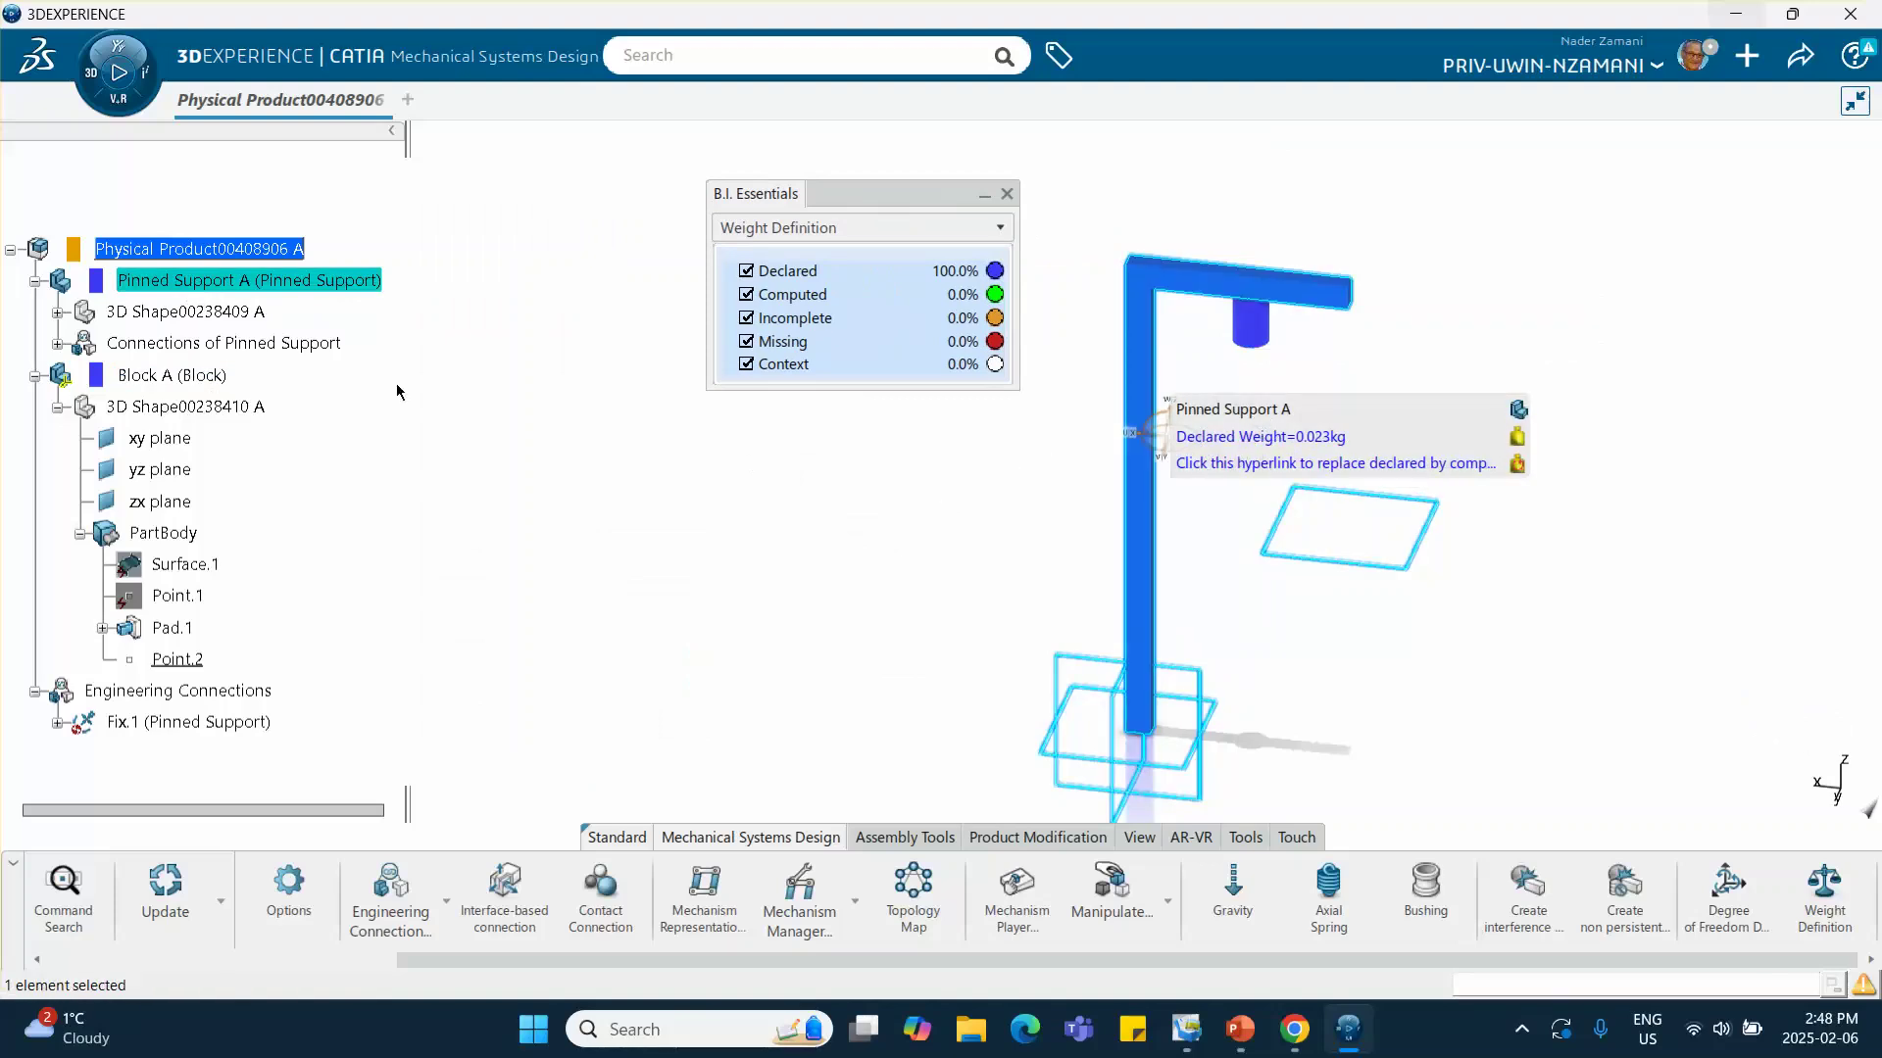
pyautogui.click(186, 376)
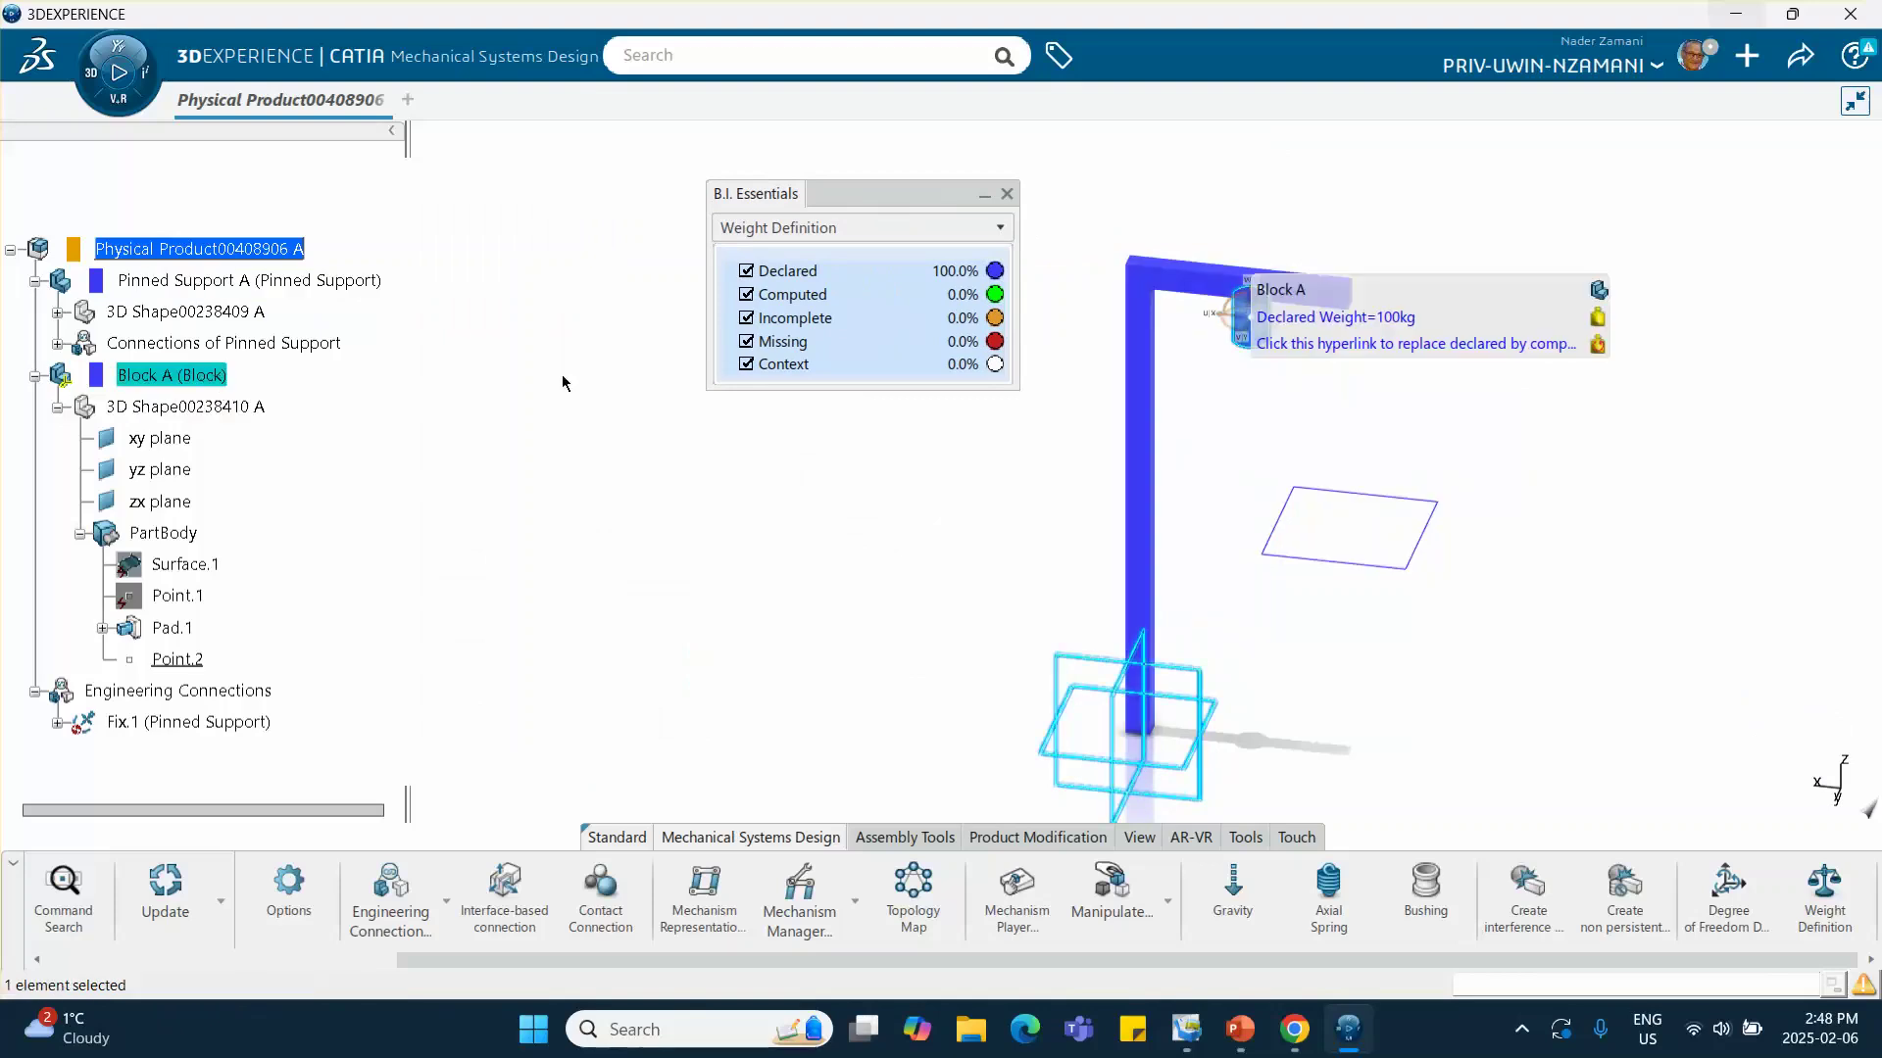
# Close the weight definition legend and clear the selection of the Block
pyautogui.click(1006, 195)
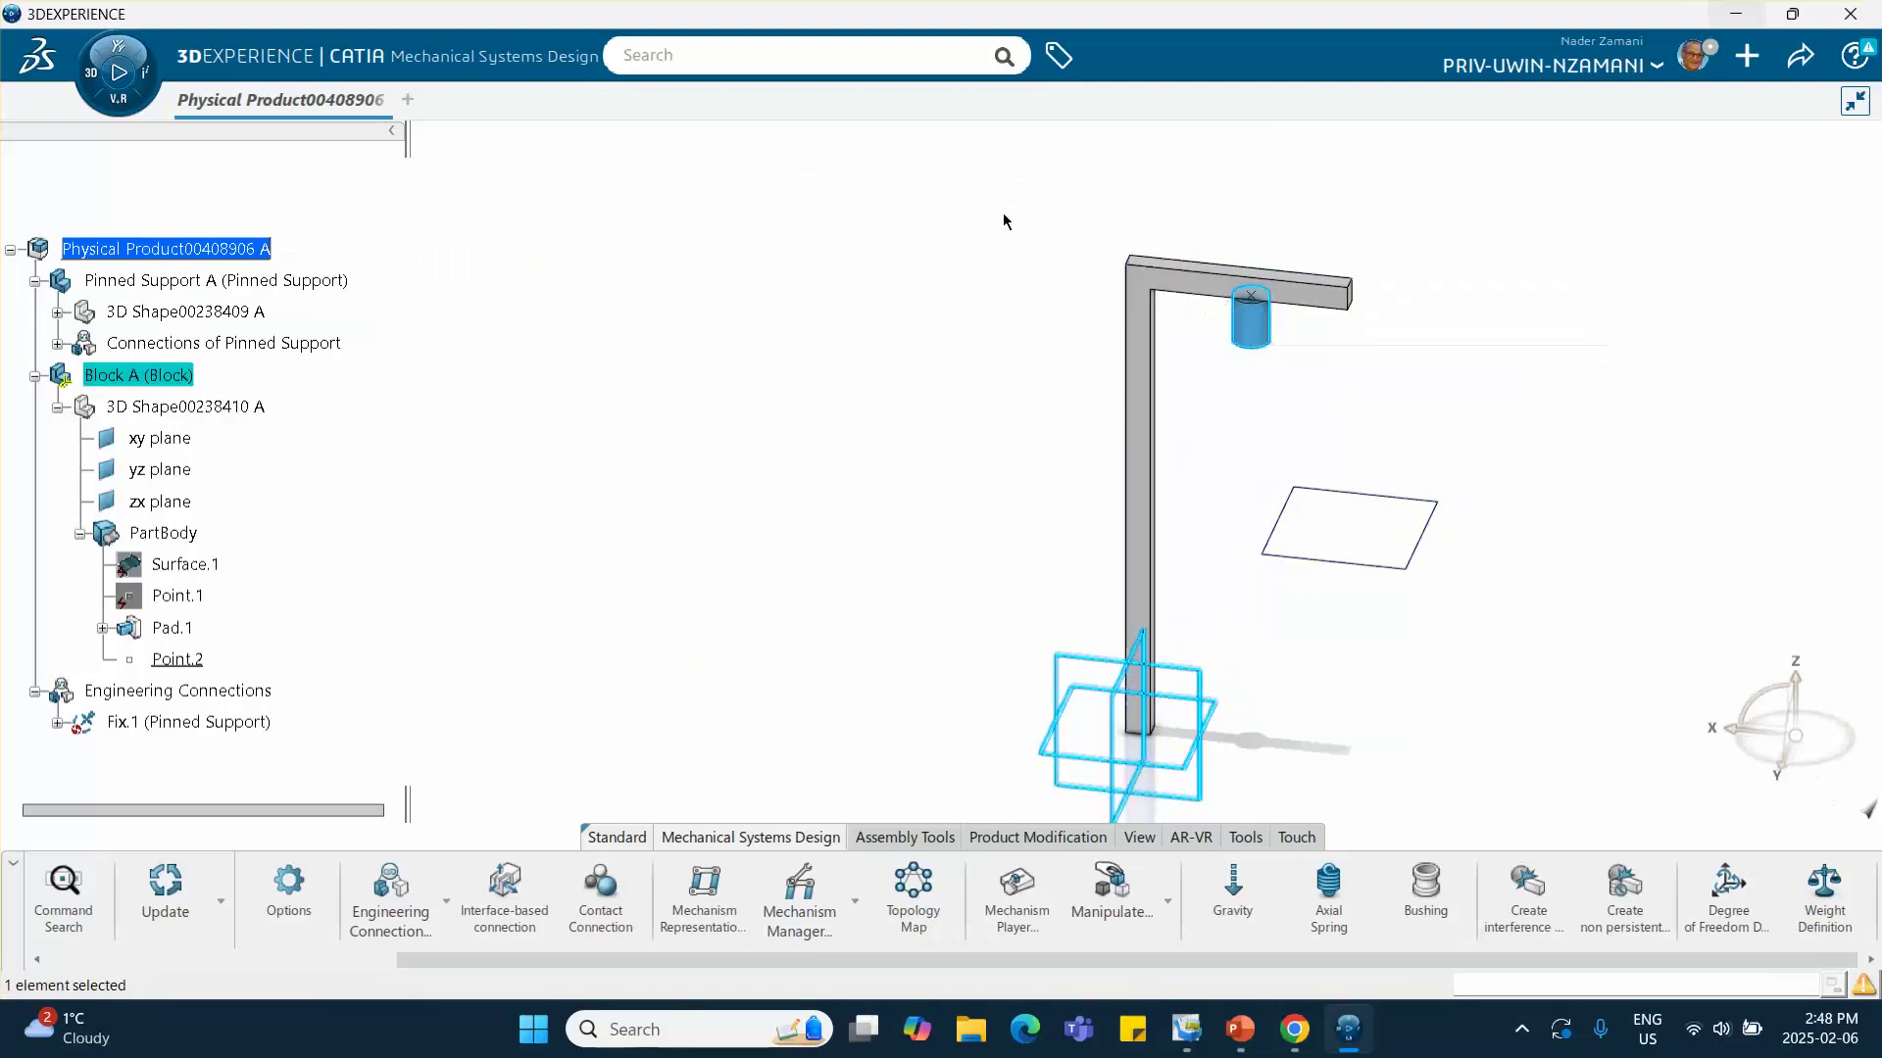
pyautogui.moveTo(950, 407); pyautogui.dragTo(748, 349, button='middle')
pyautogui.click(1225, 597)
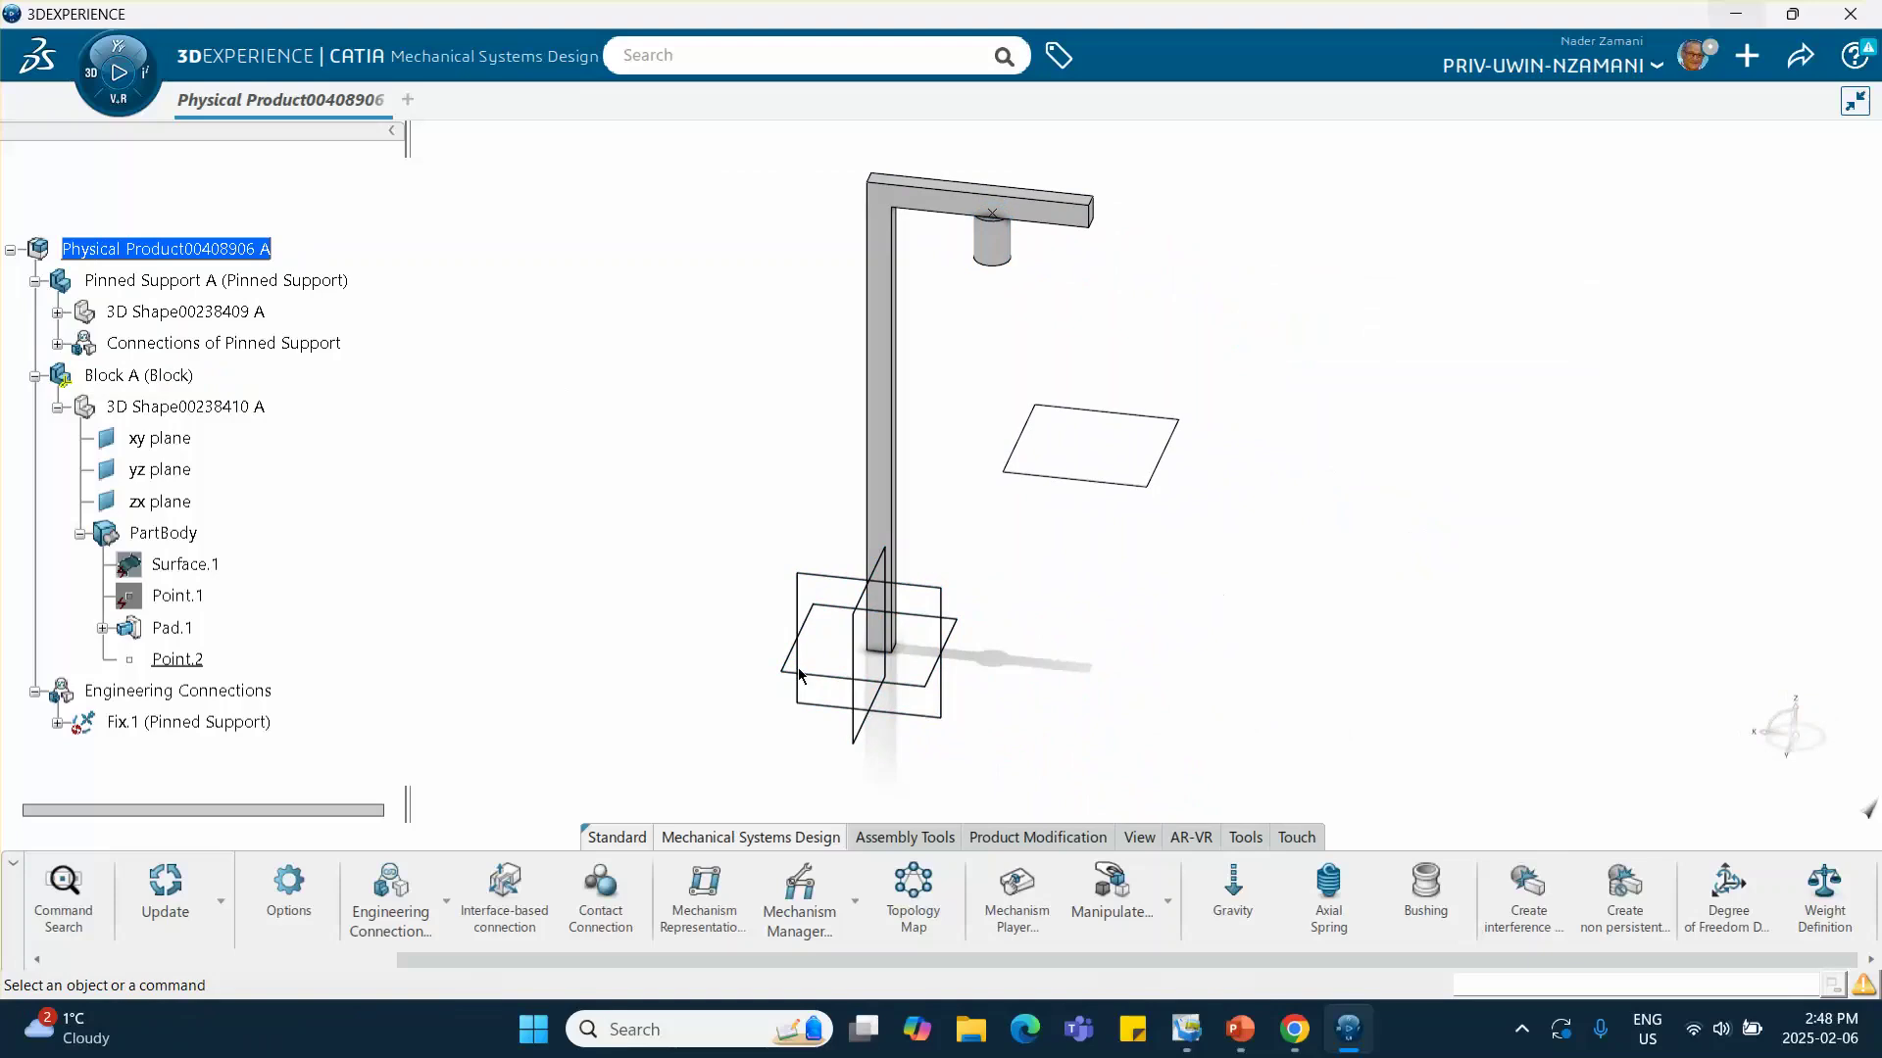
# Start an Axial Spring connection with Point.1 of the Pinned Support and Point.2 of the Block as its supports
pyautogui.click(1329, 911)
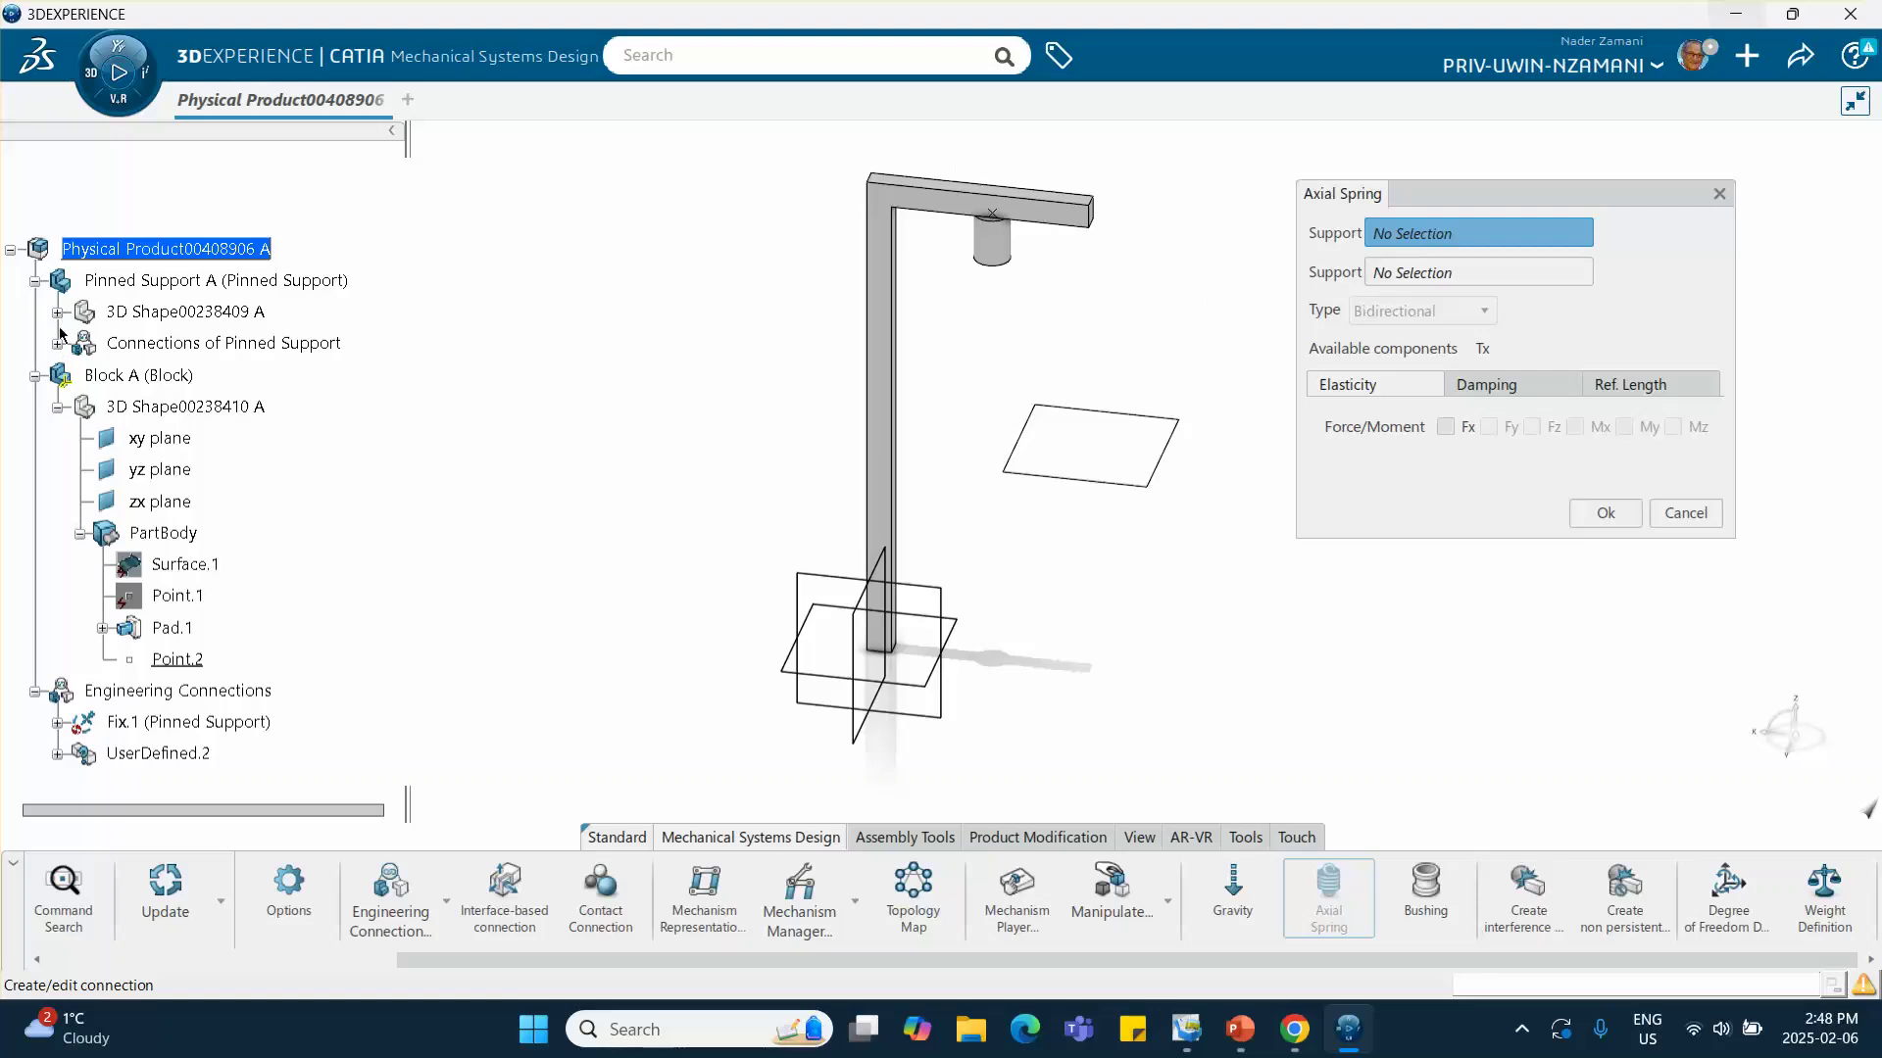
pyautogui.click(57, 312)
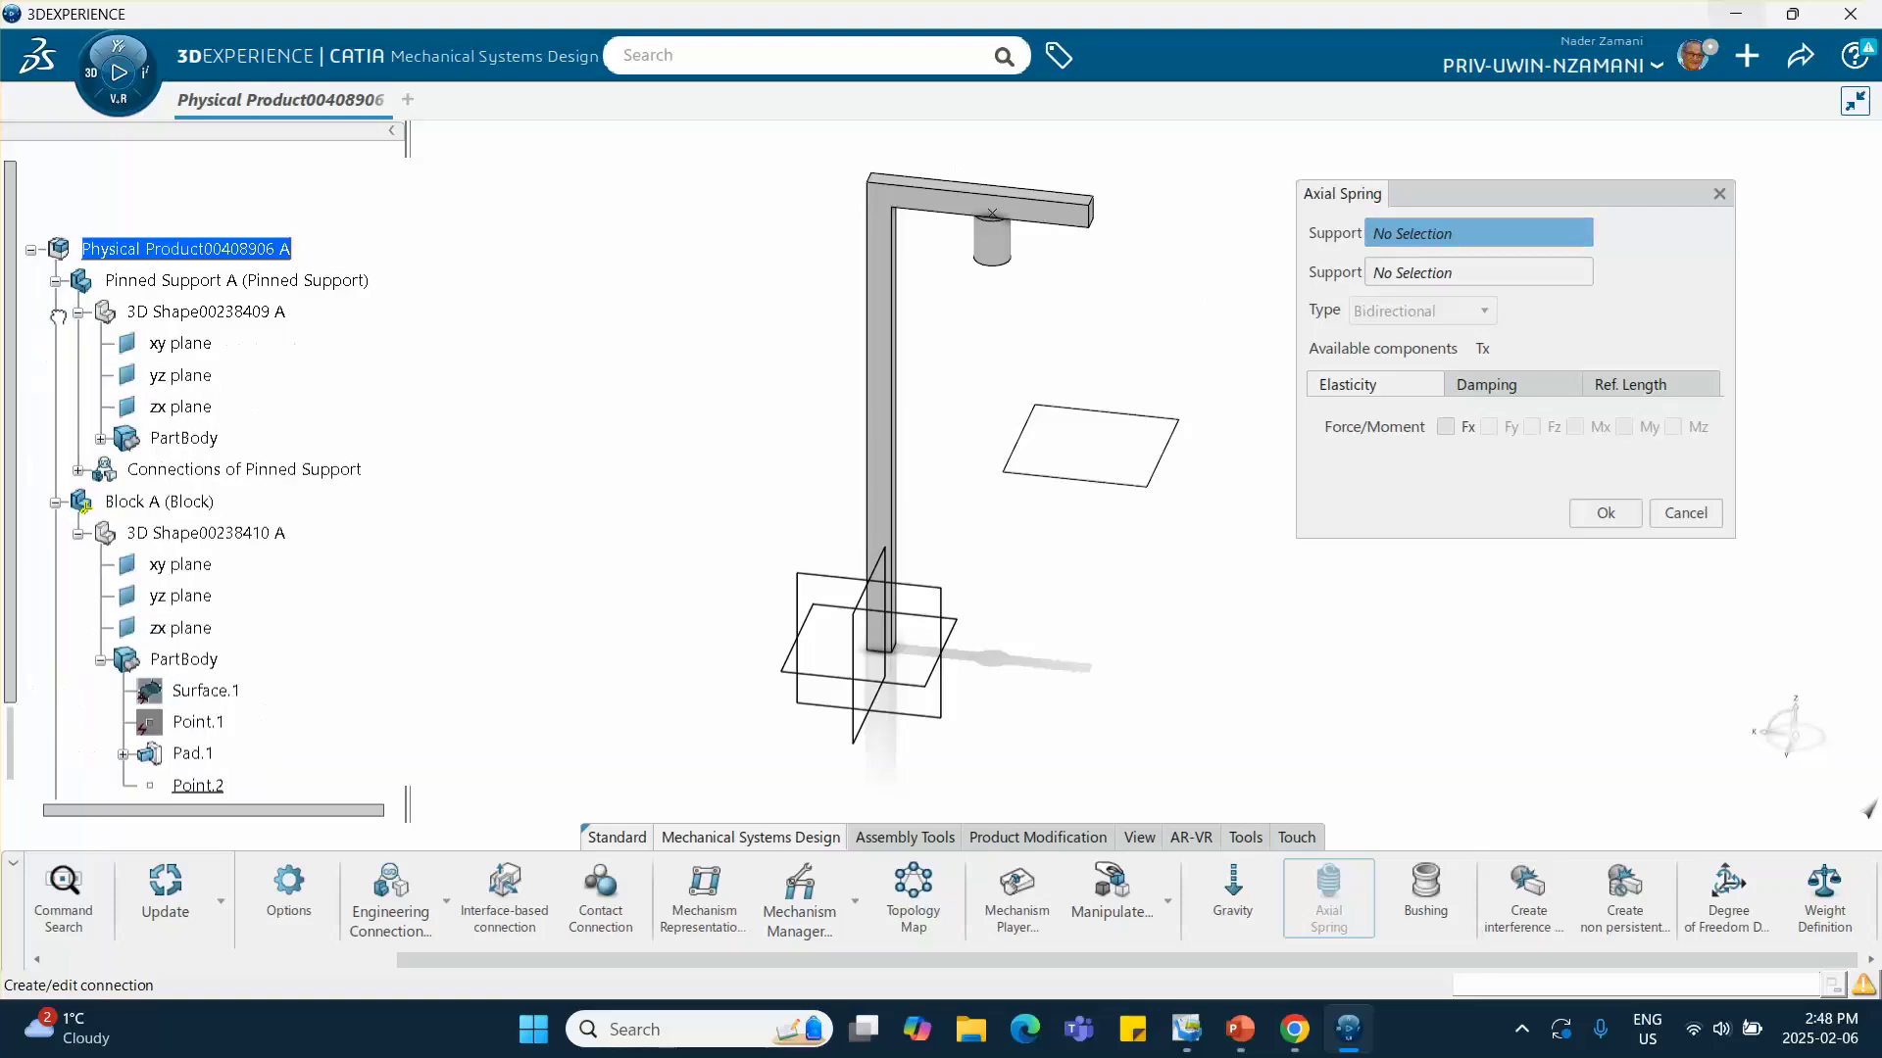
pyautogui.click(100, 439)
pyautogui.scroll(-1, 271, 415)
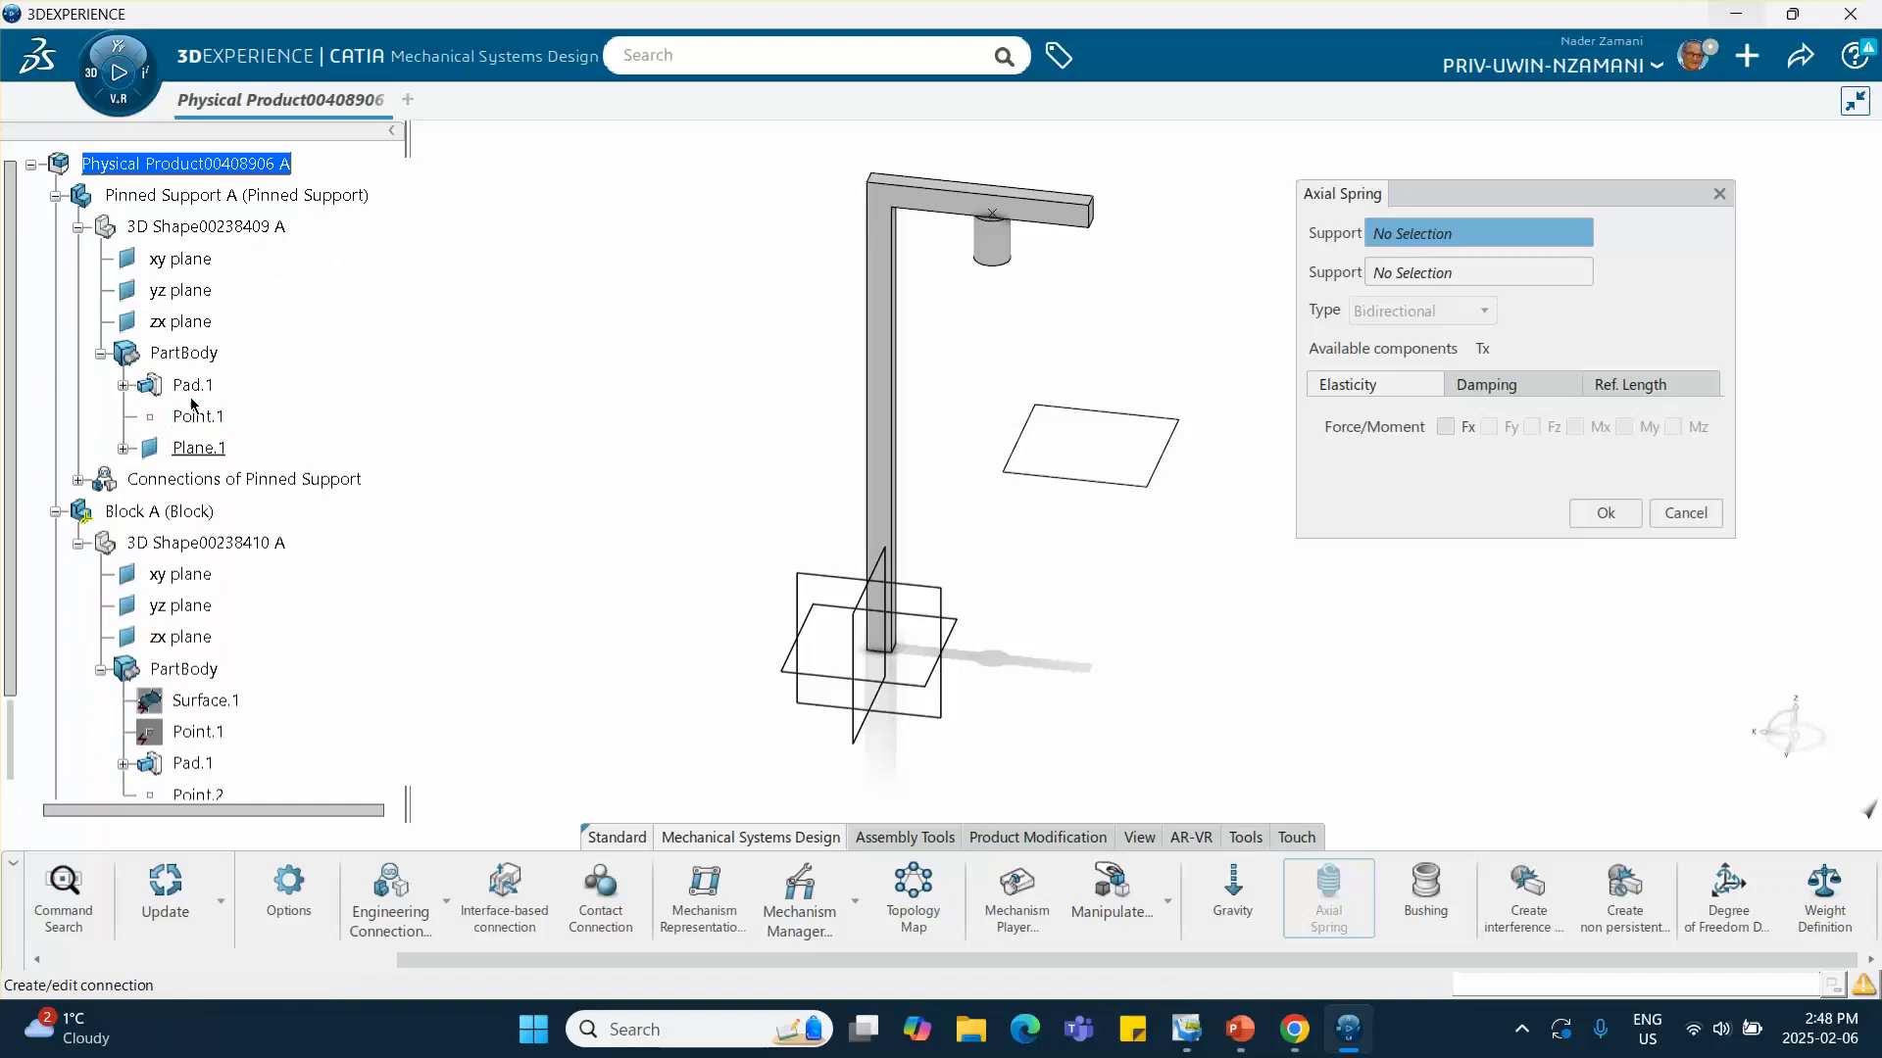
pyautogui.click(200, 419)
pyautogui.scroll(-1, 379, 535)
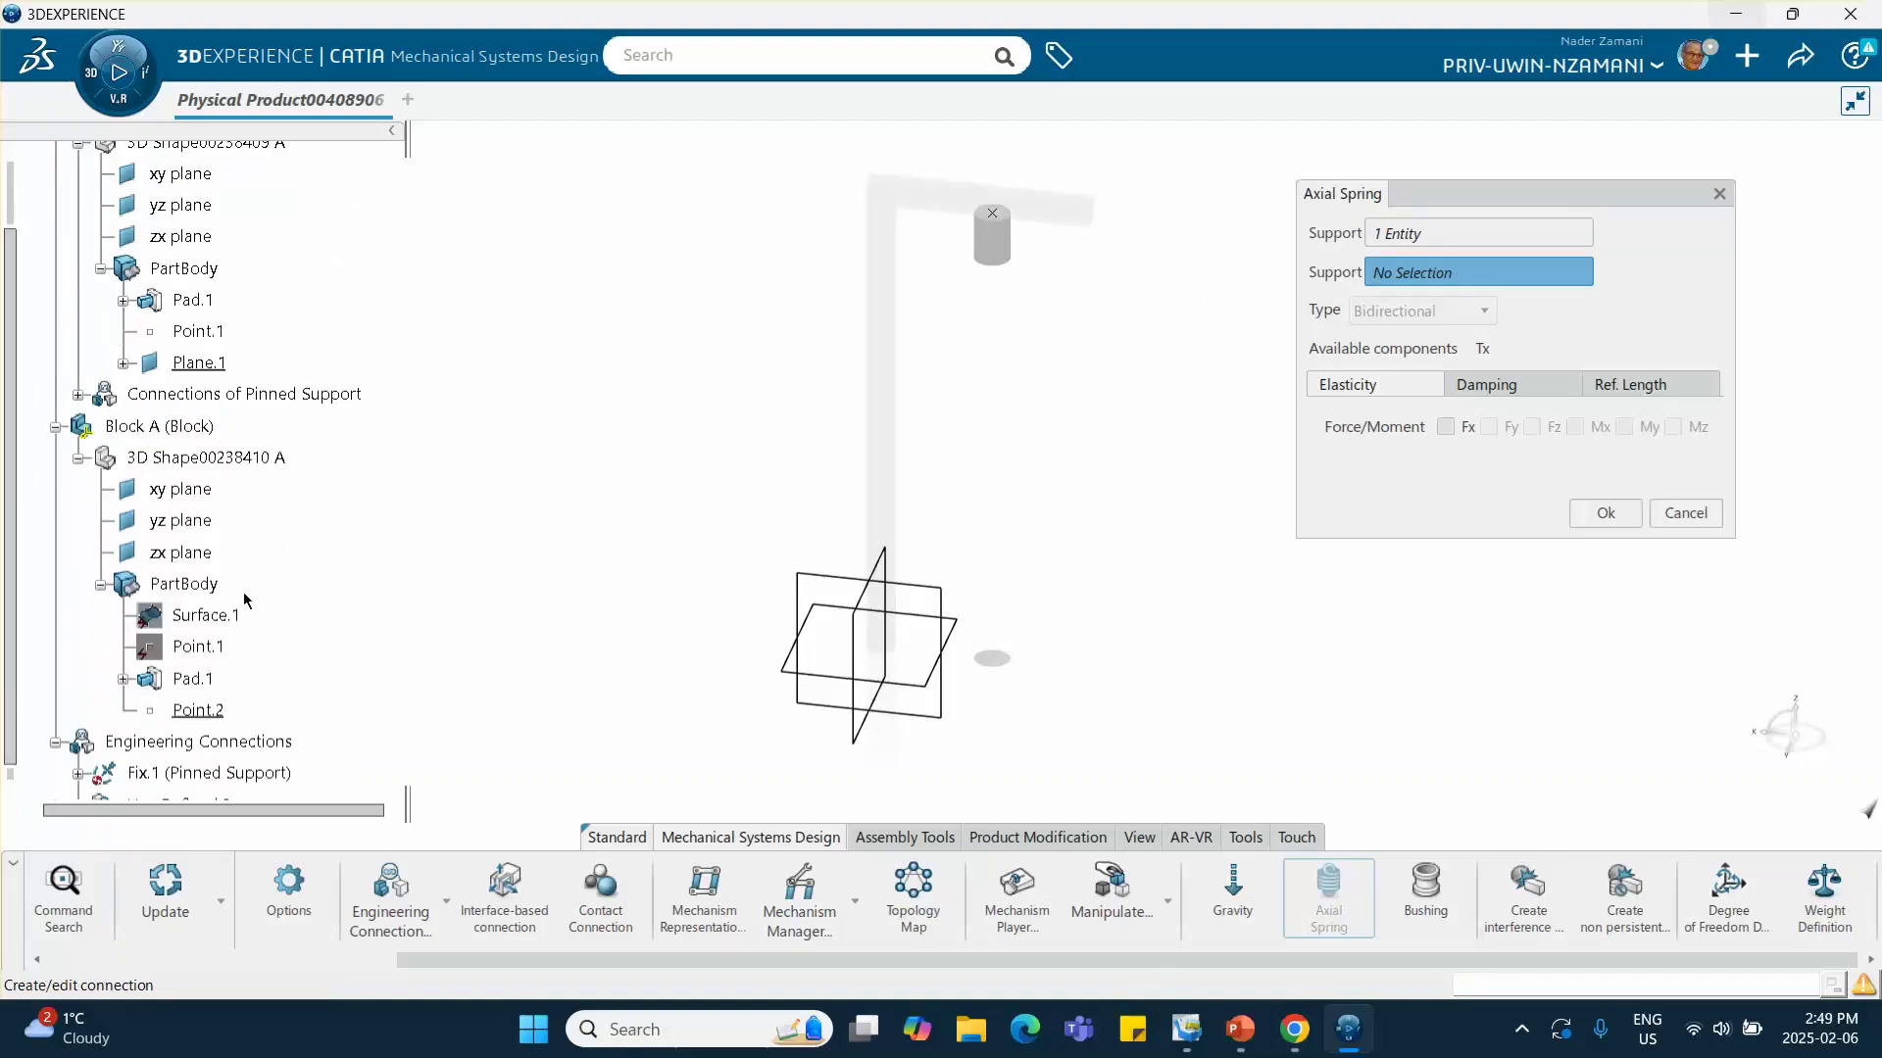
pyautogui.click(200, 713)
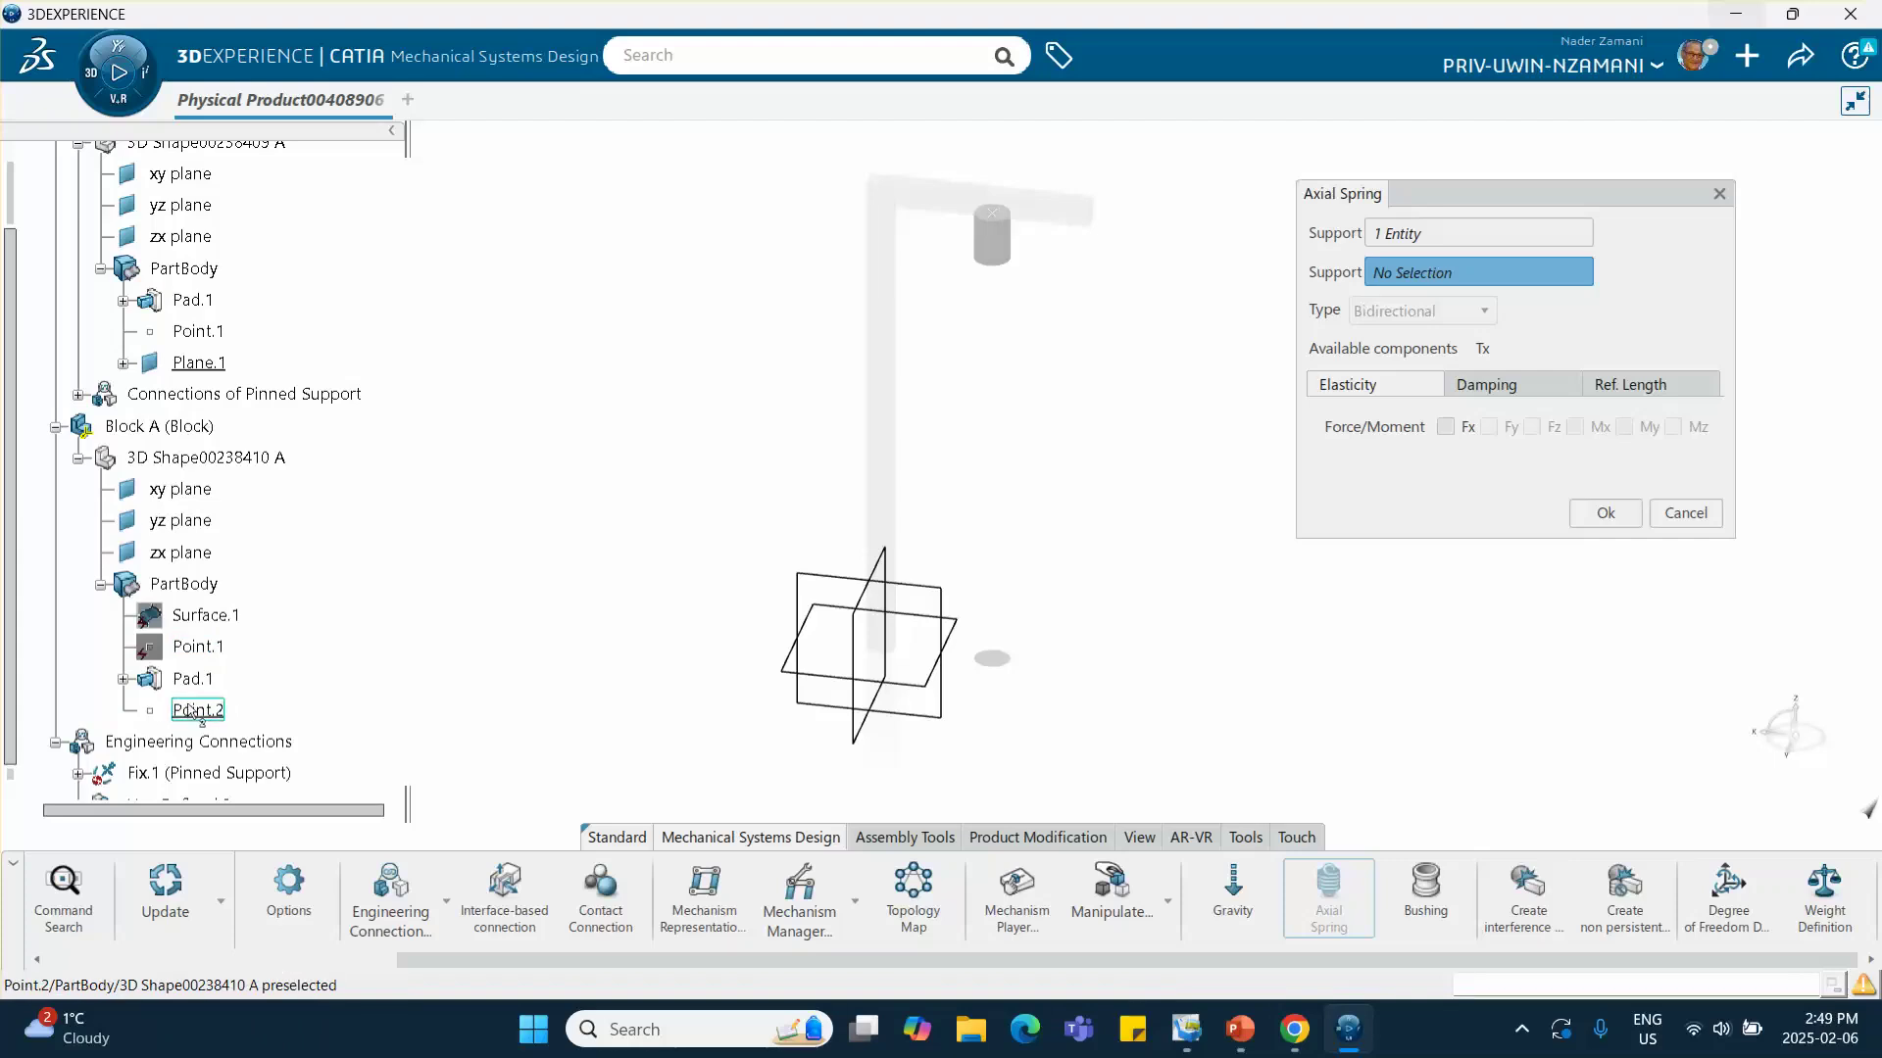
pyautogui.click(188, 707)
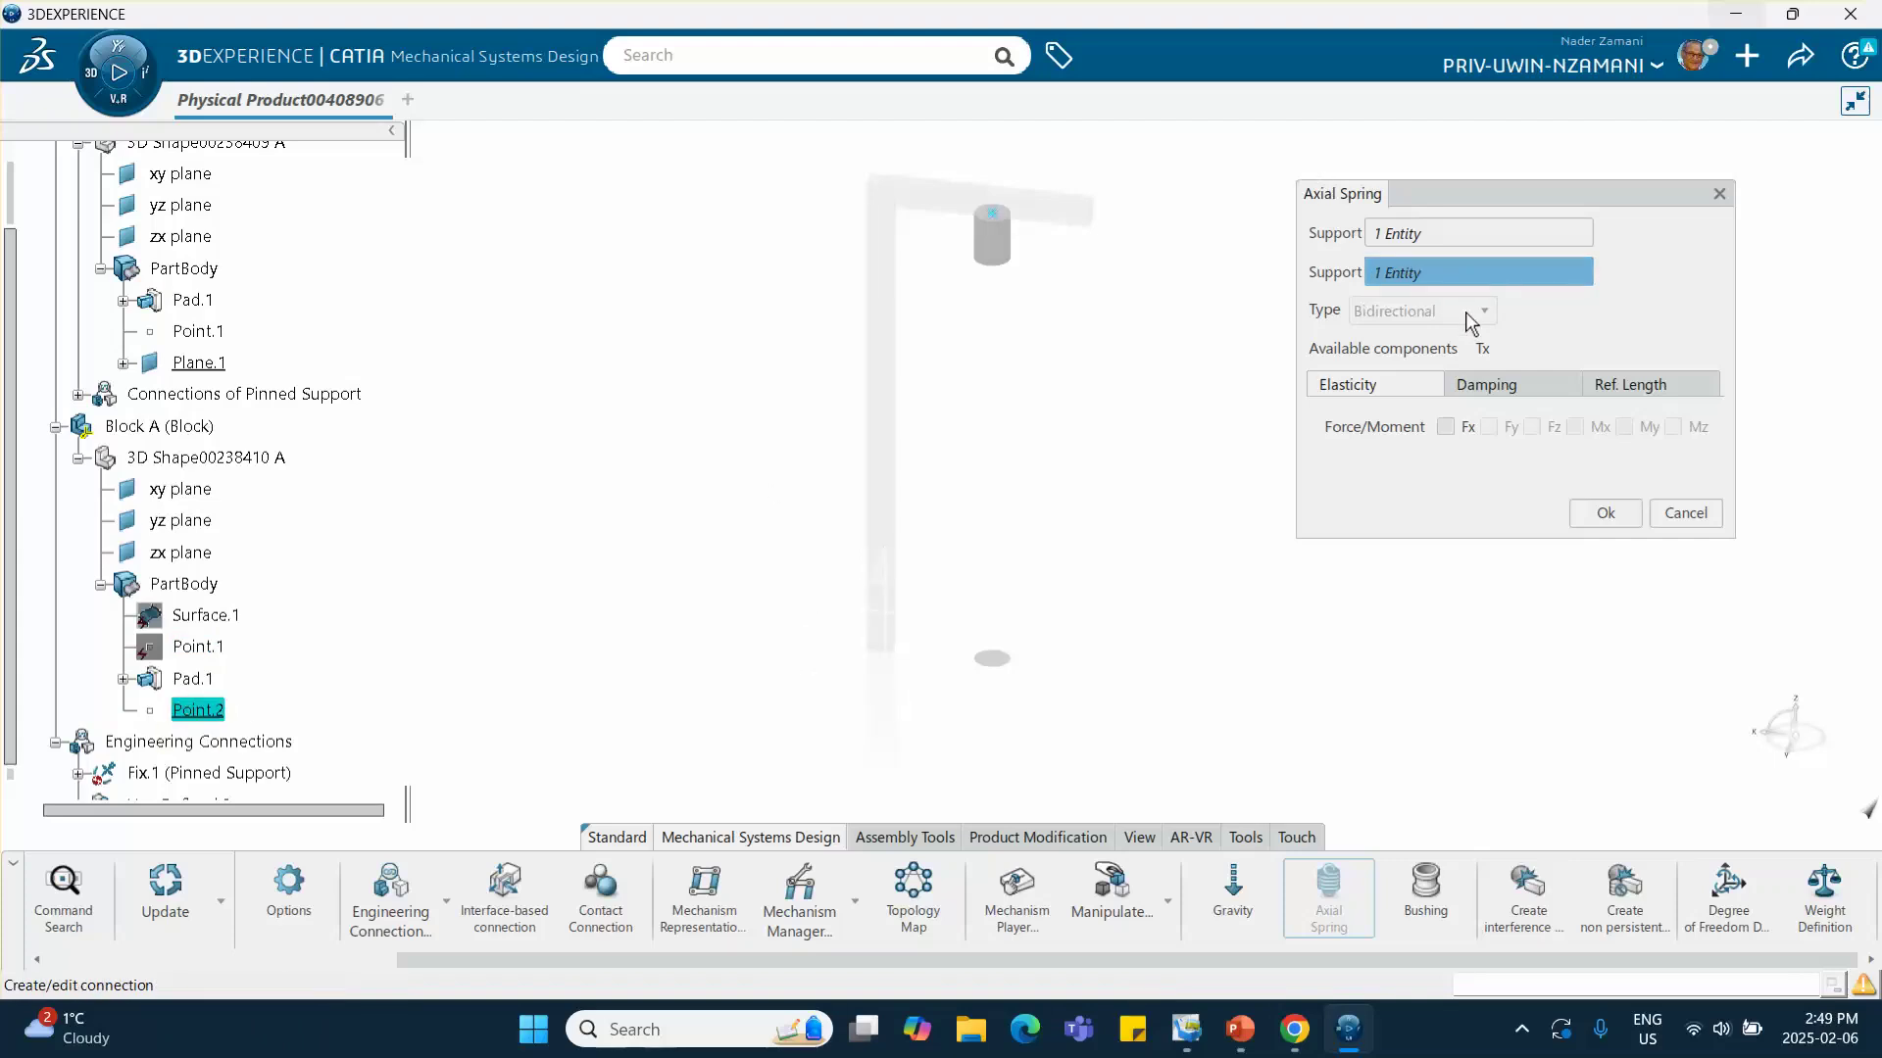
# Give the axial spring Fx elasticity, the Extension only type and a linear stiffness of 1.4e+006 kg_s2, and create it
pyautogui.click(1445, 427)
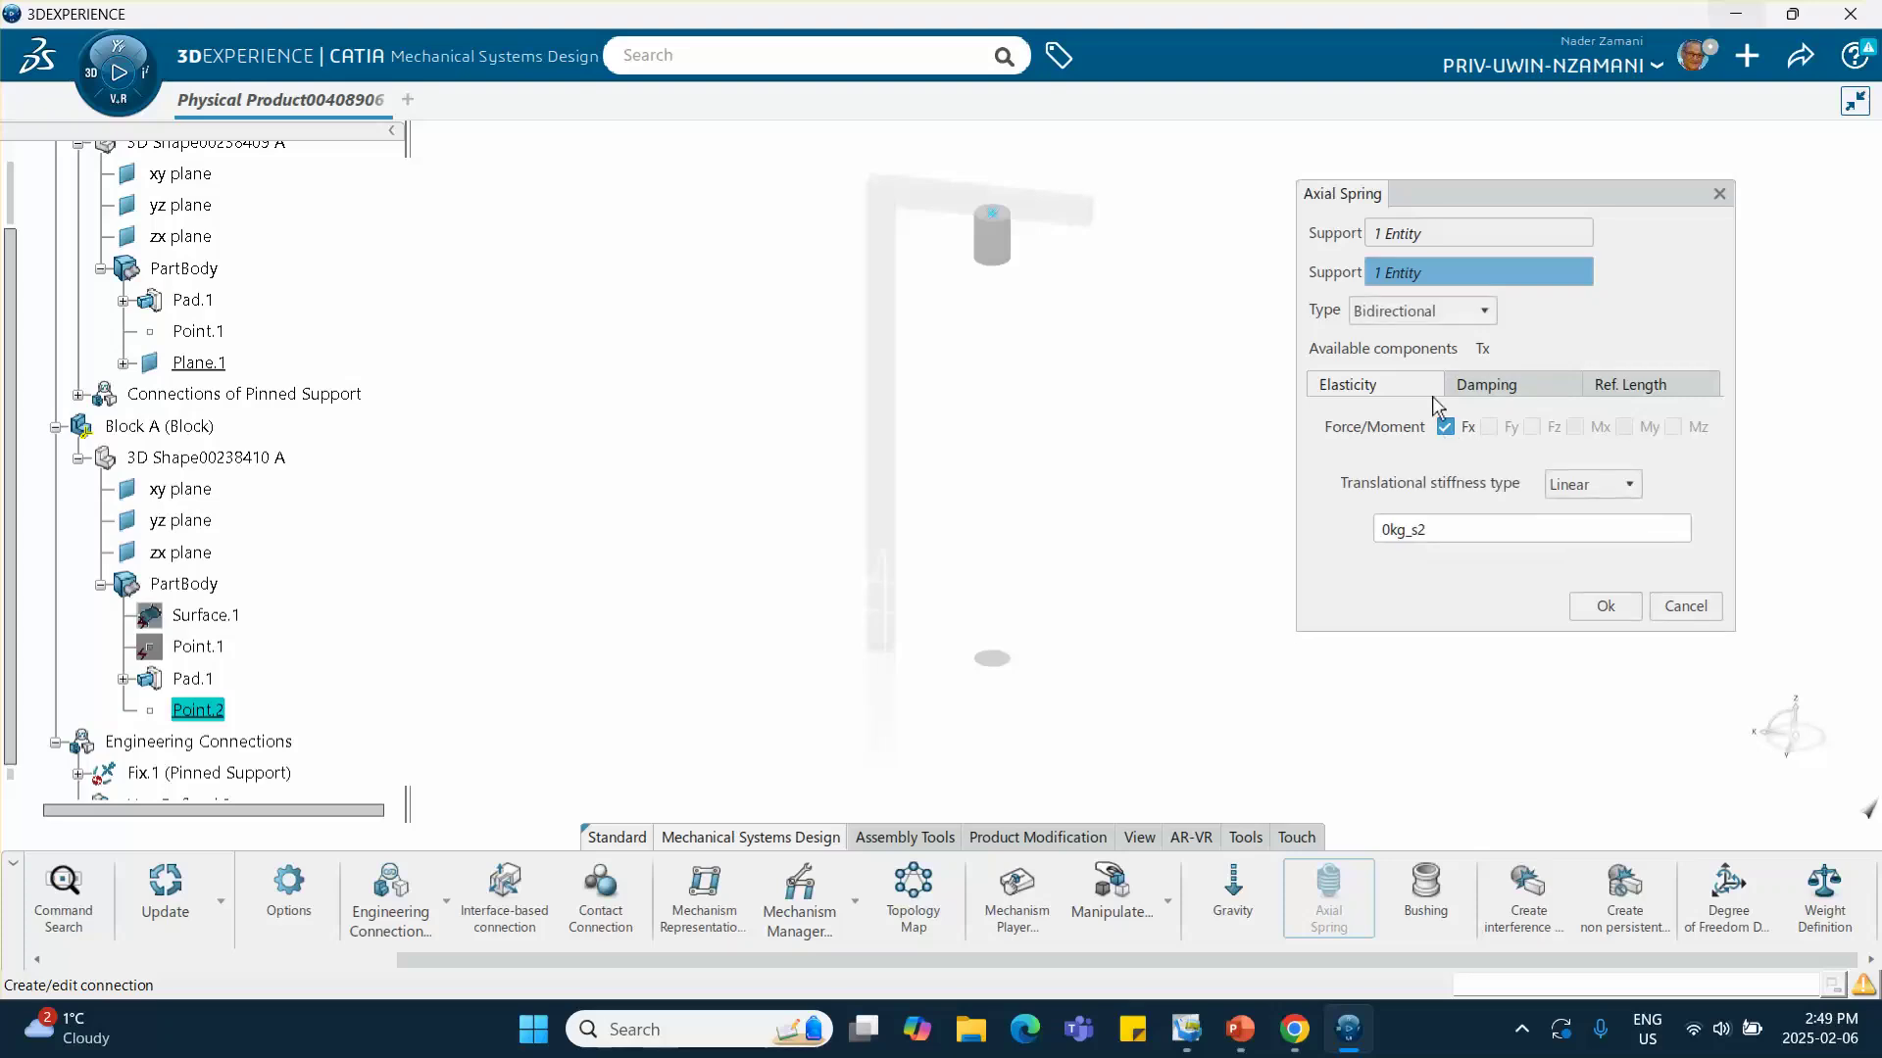
pyautogui.click(1486, 314)
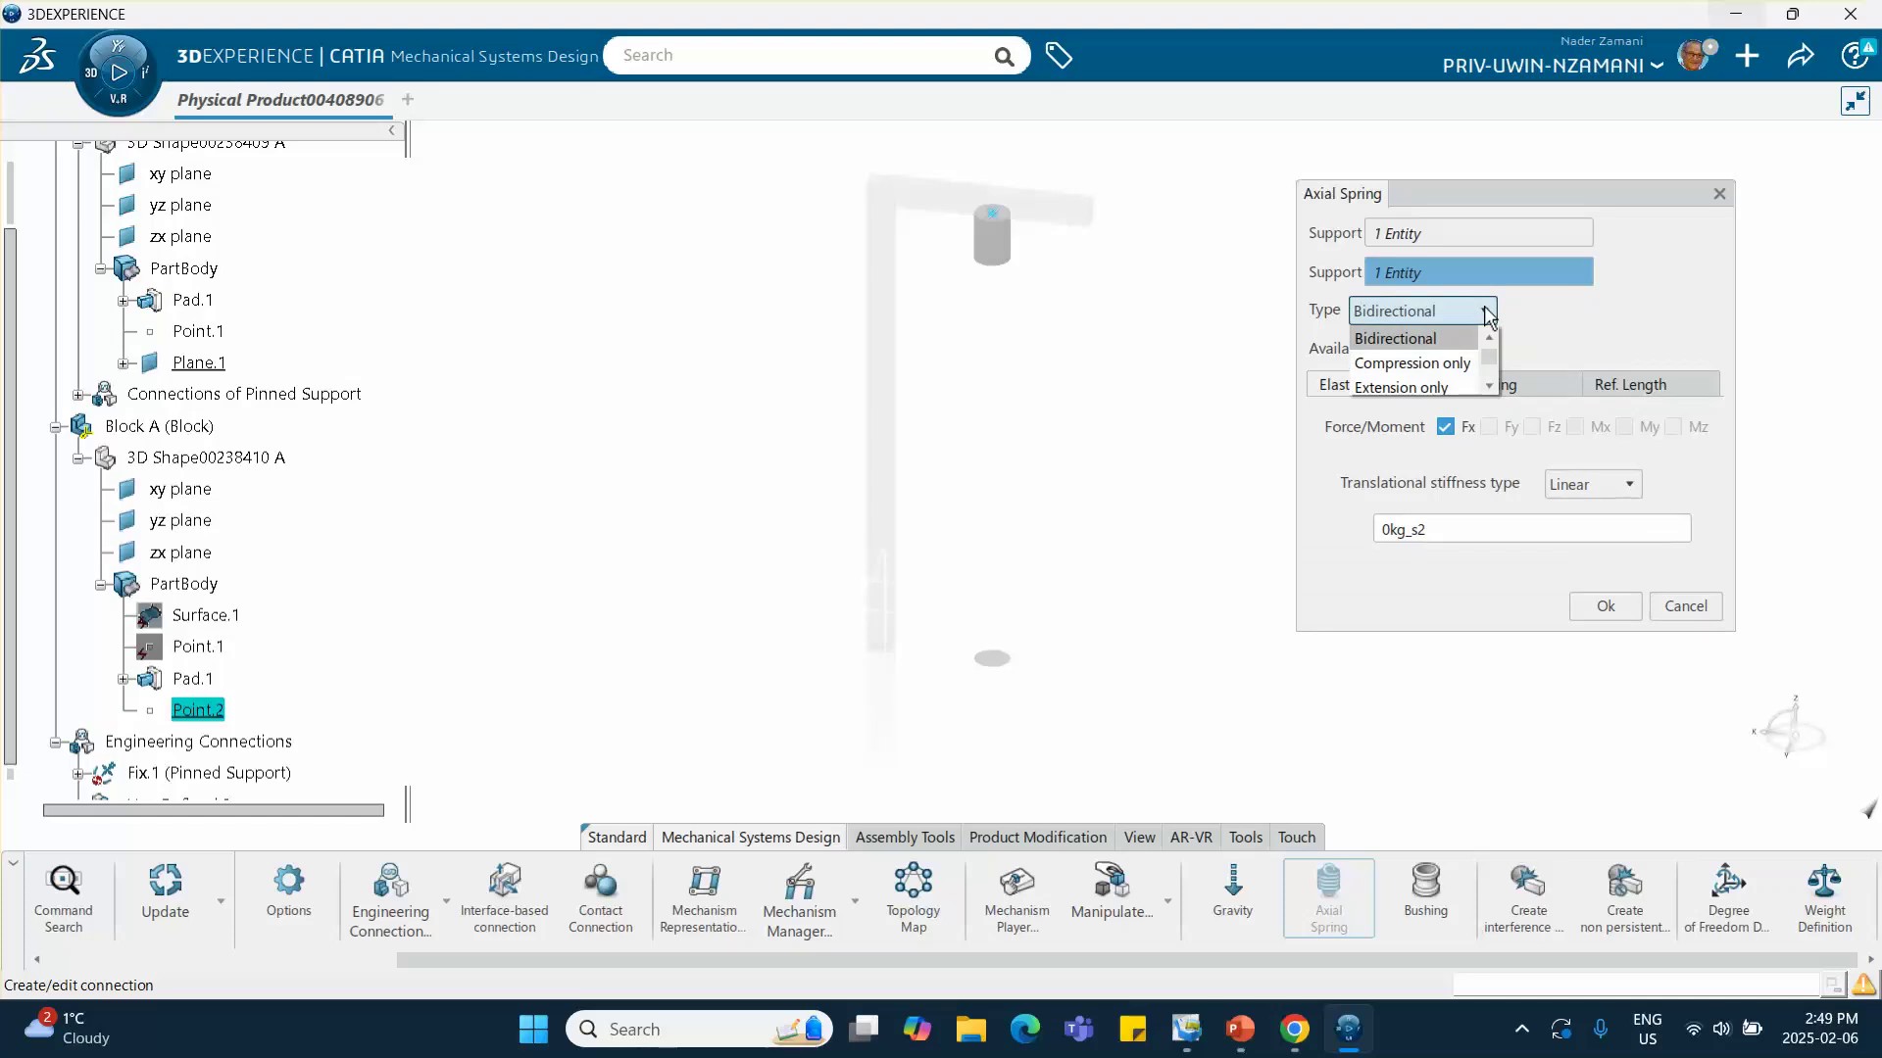
pyautogui.click(1426, 385)
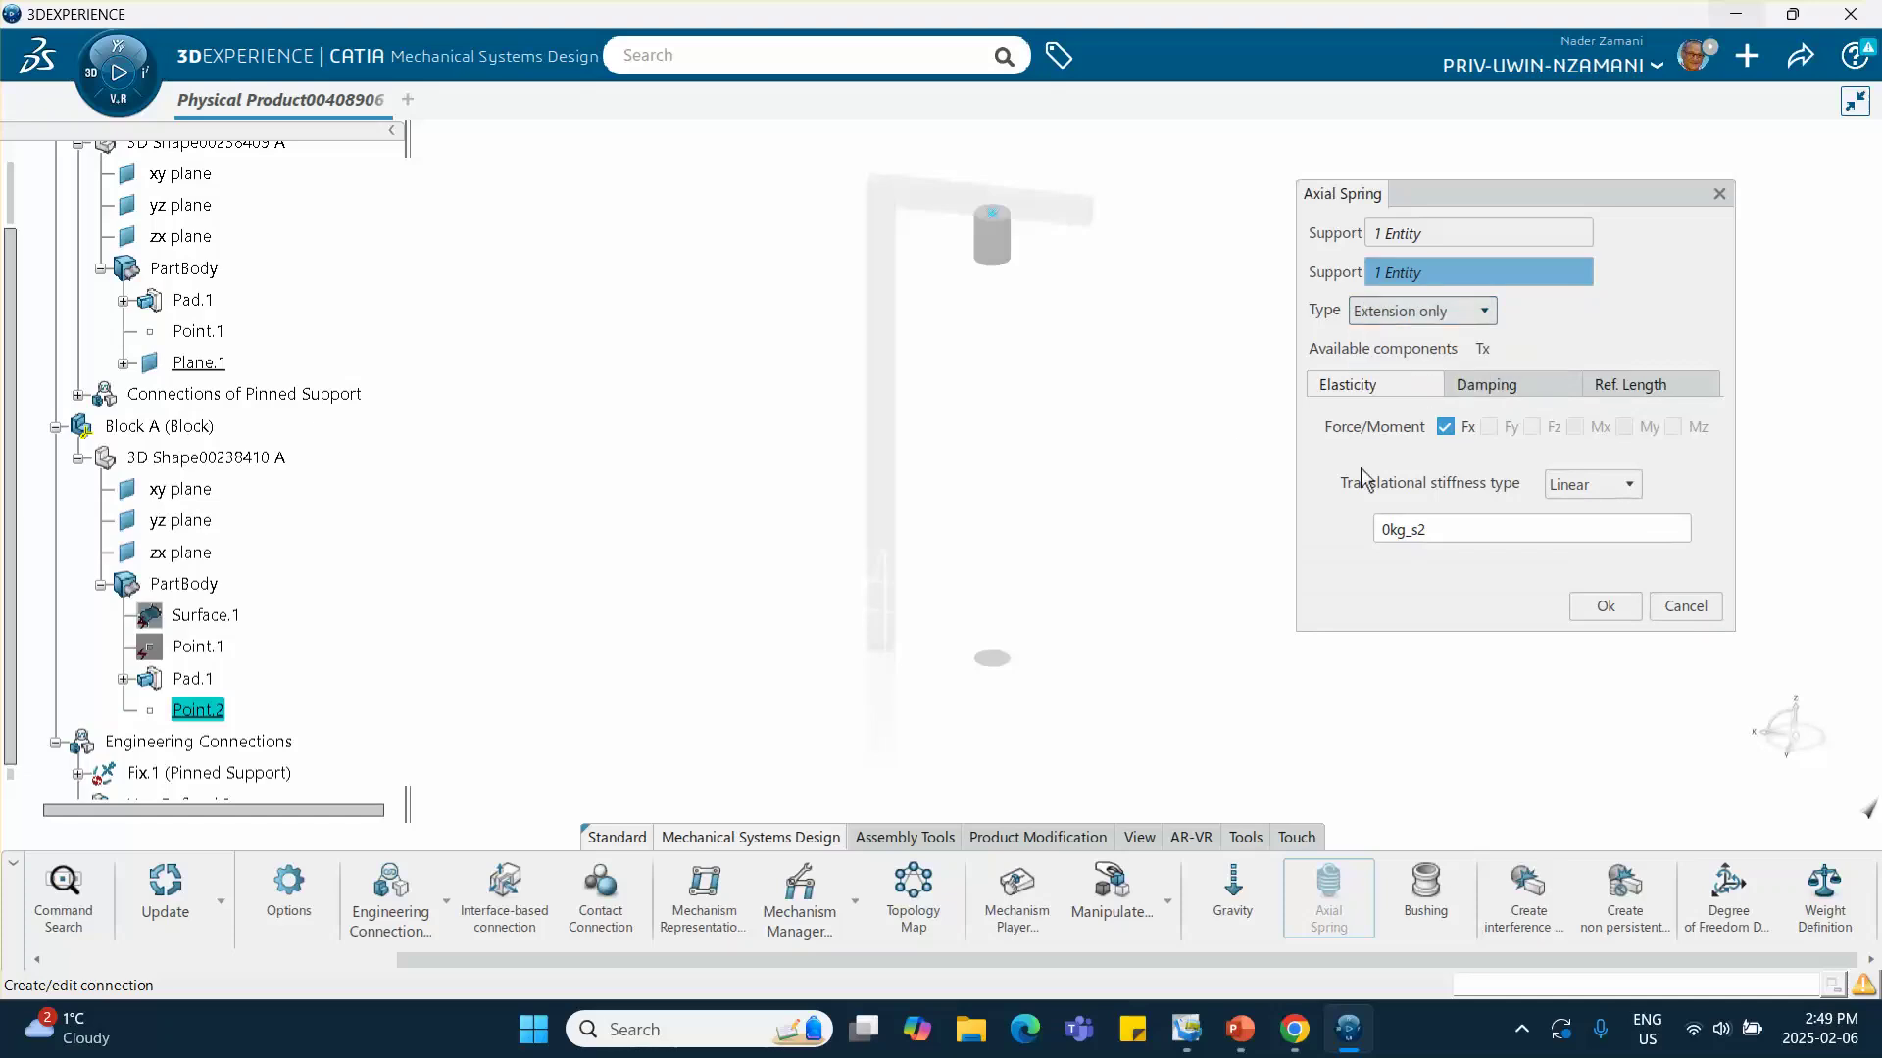
pyautogui.click(1411, 529)
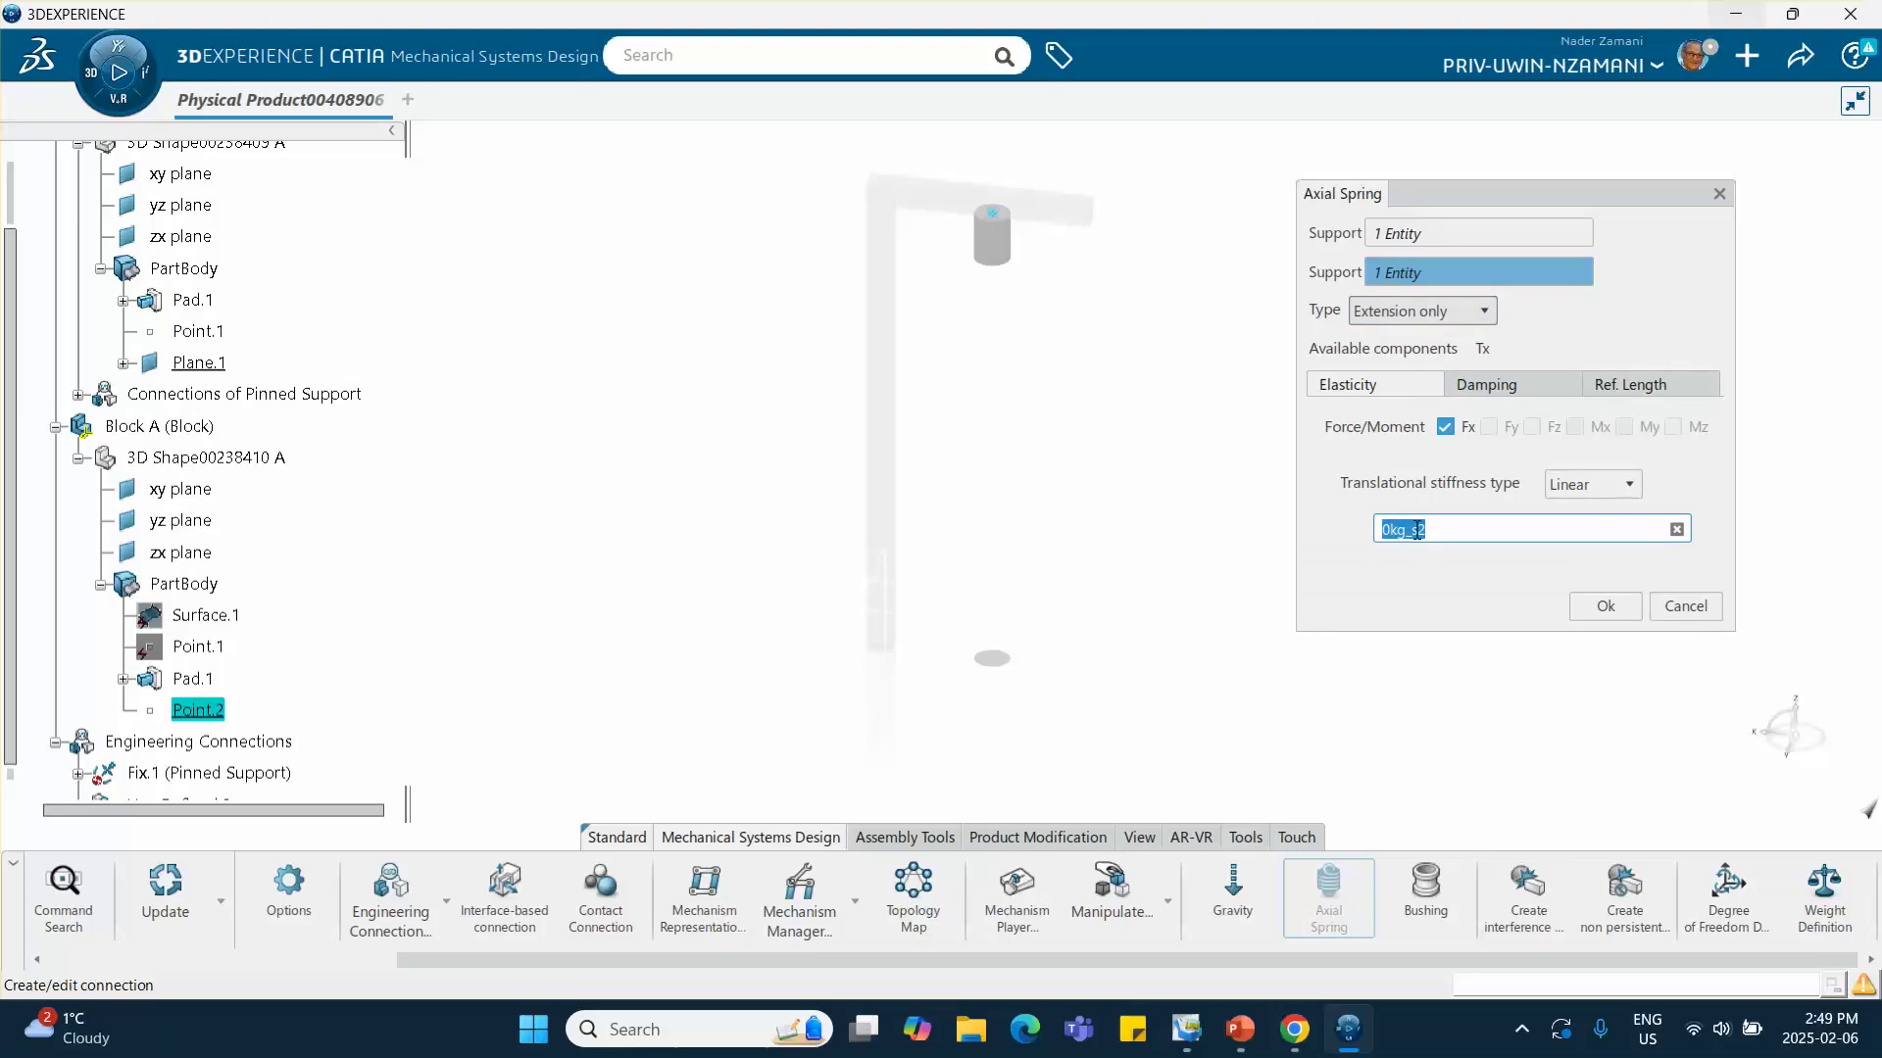
pyautogui.moveTo(1433, 530); pyautogui.dragTo(1360, 515)
pyautogui.write('1.4e+006')
pyautogui.click(1262, 548)
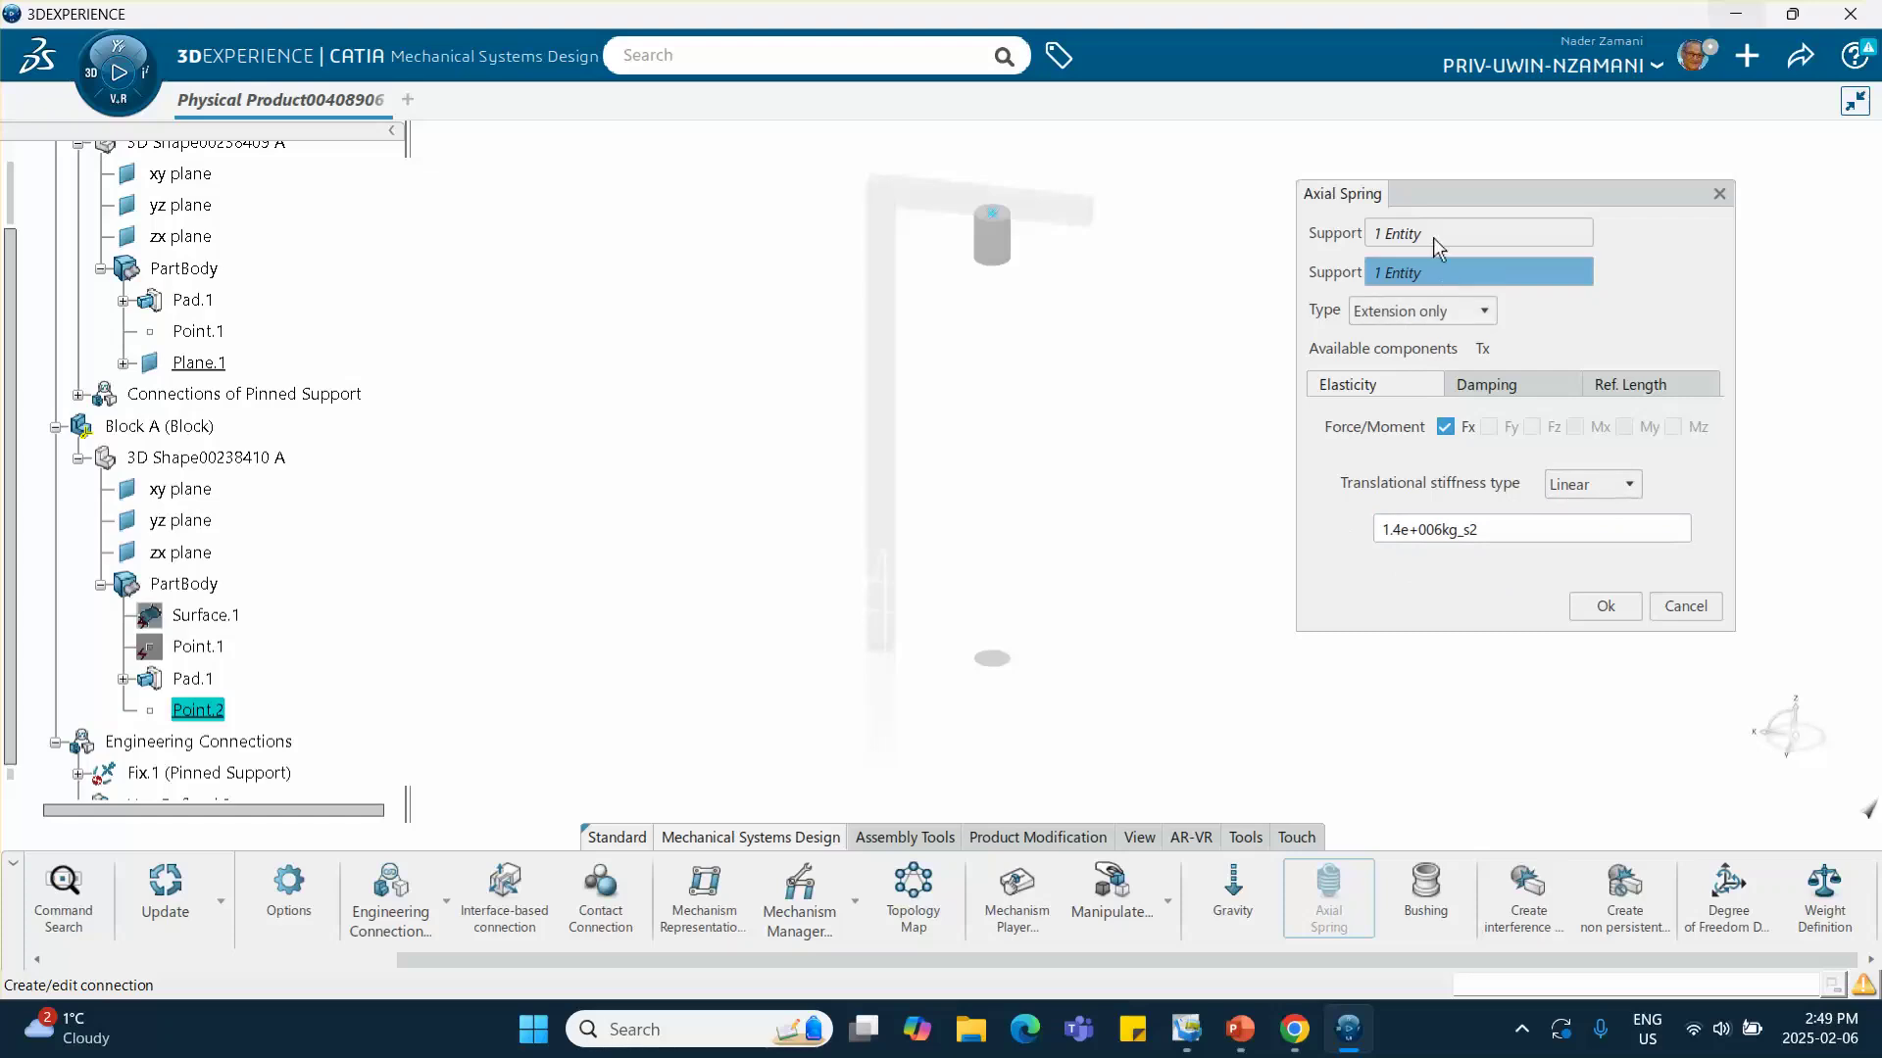
pyautogui.click(1605, 607)
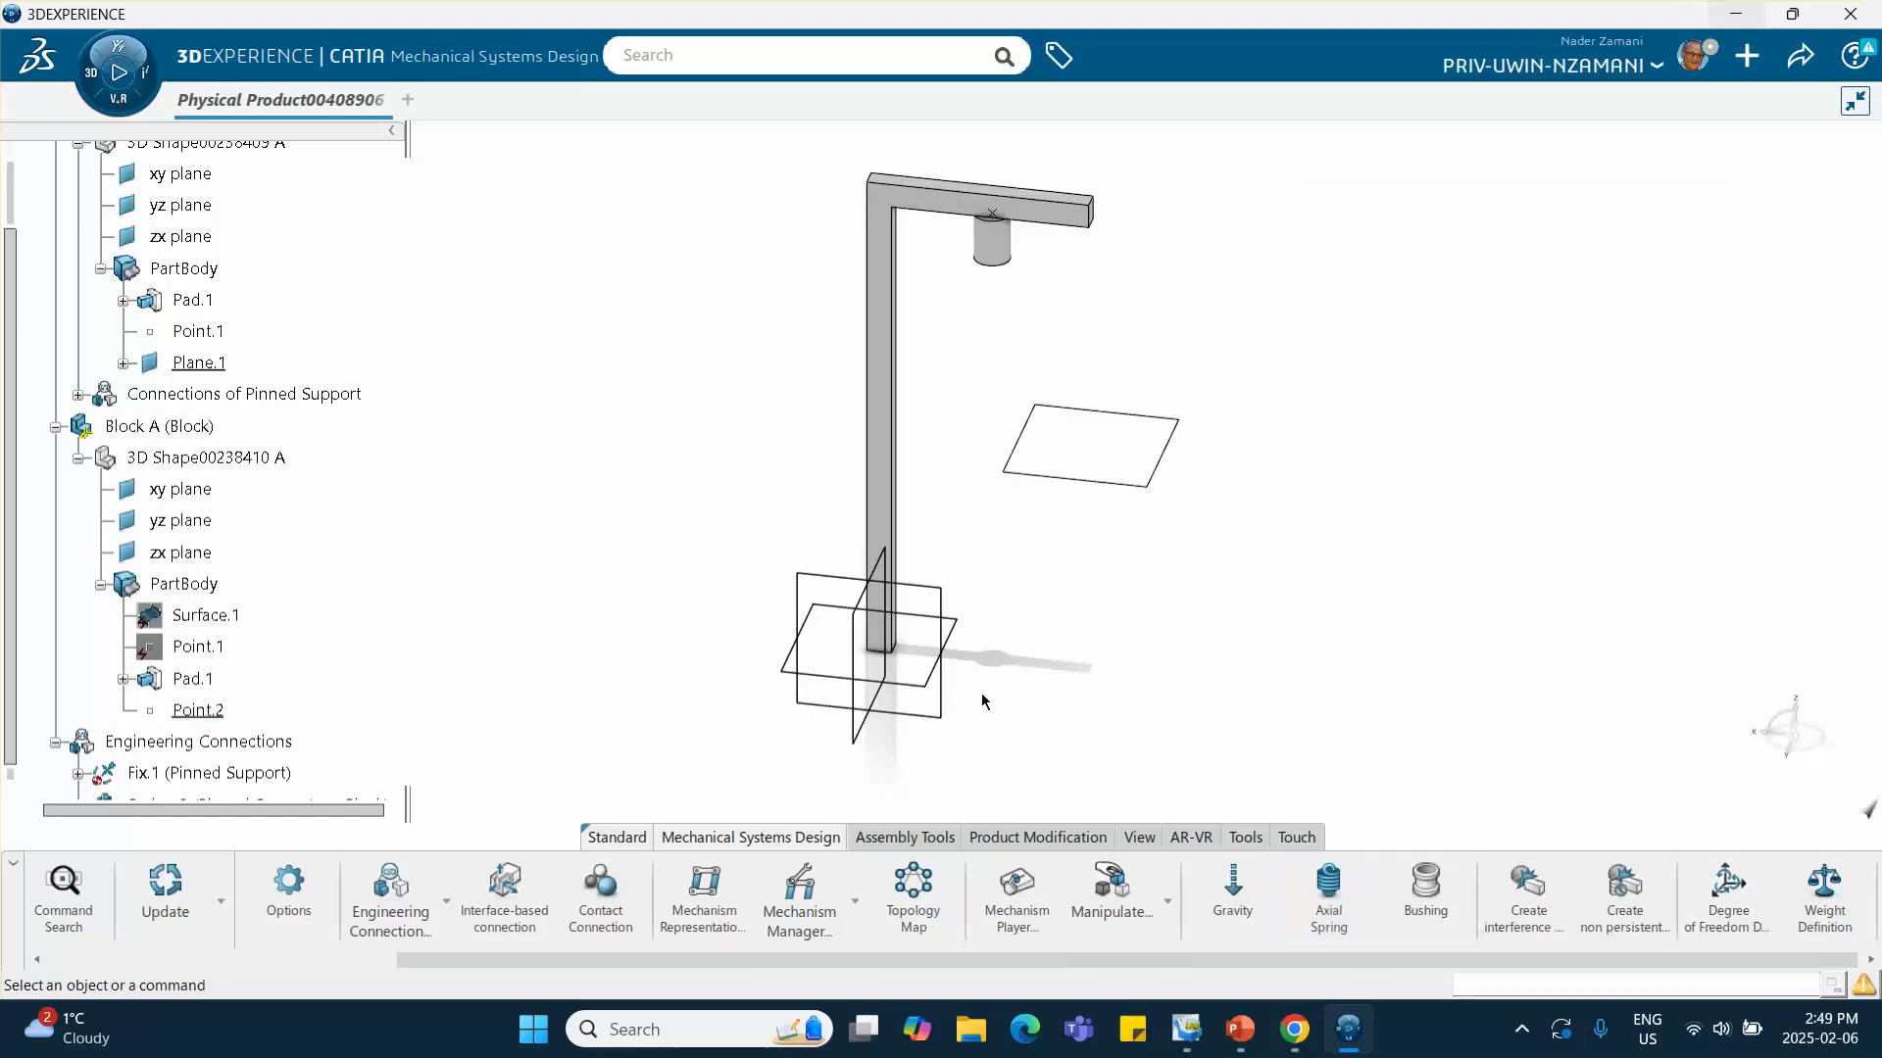
# Create a mechanism representation with the default title and check its included joints in the Mechanism Manager
pyautogui.click(703, 898)
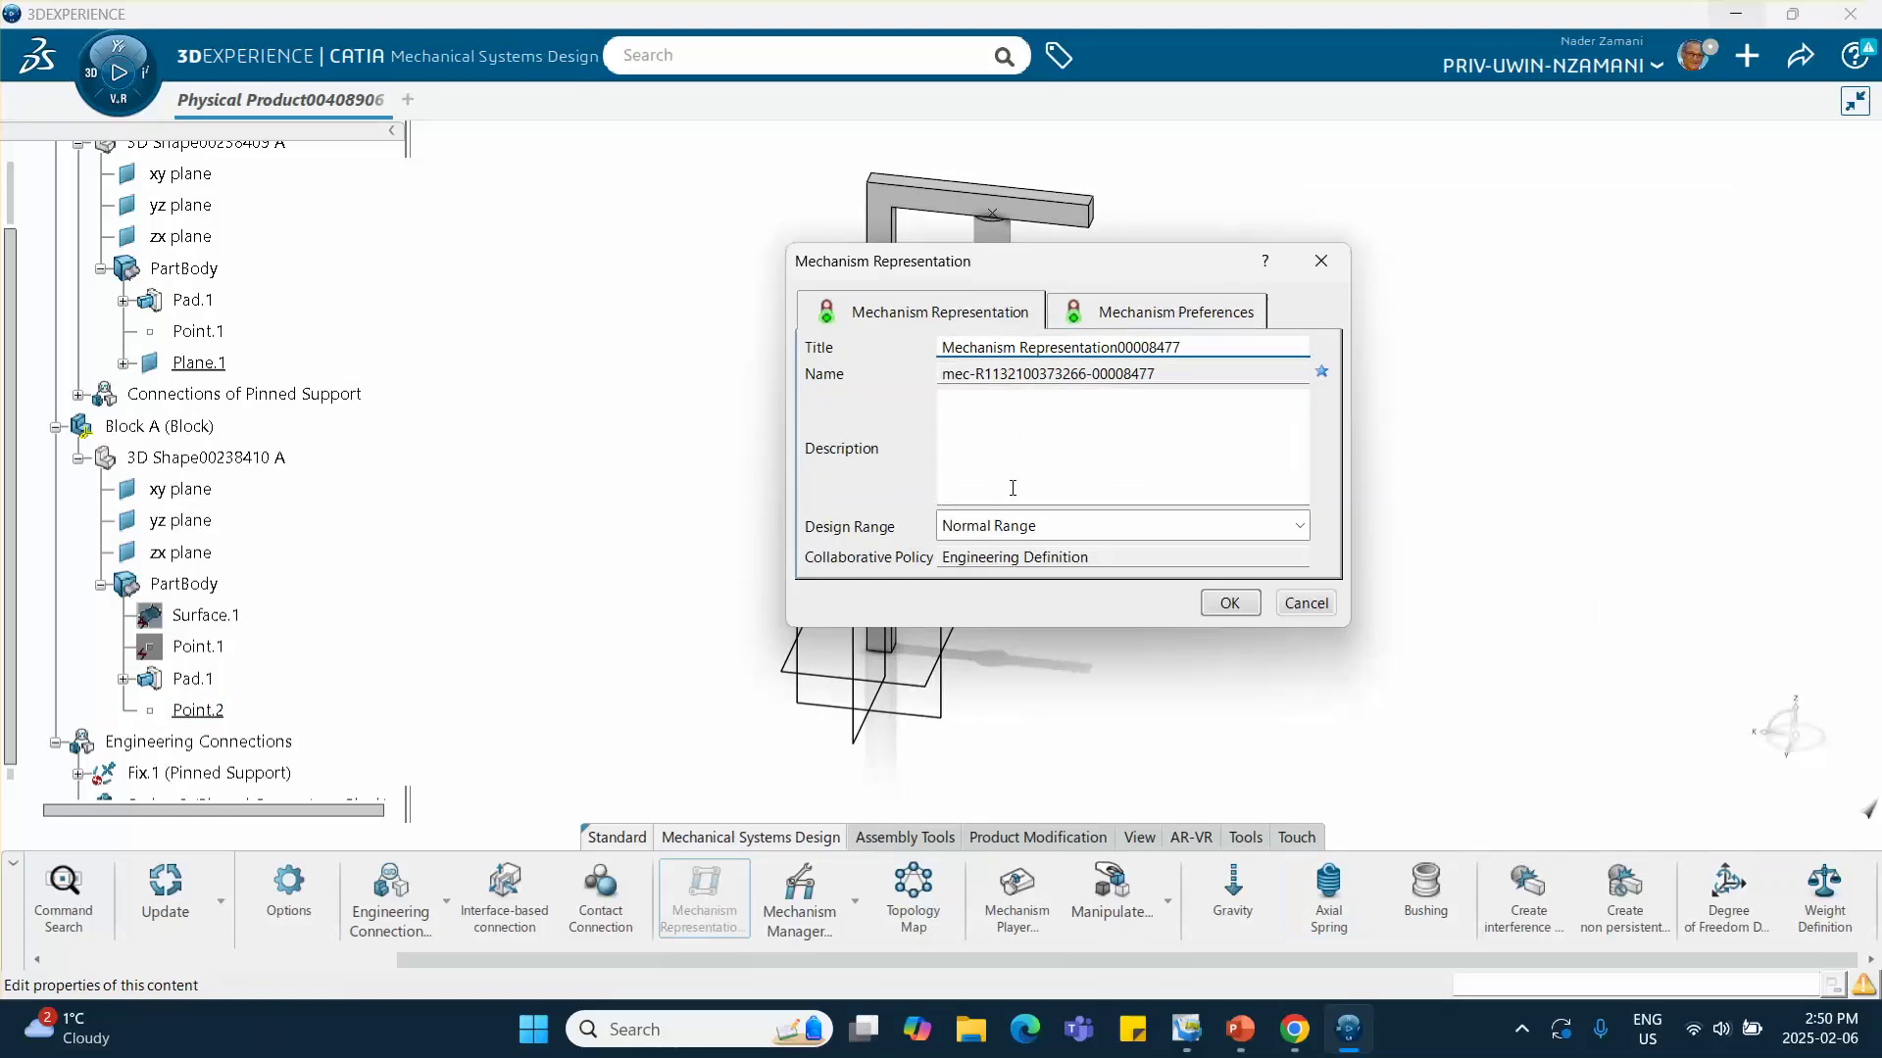
pyautogui.click(1230, 602)
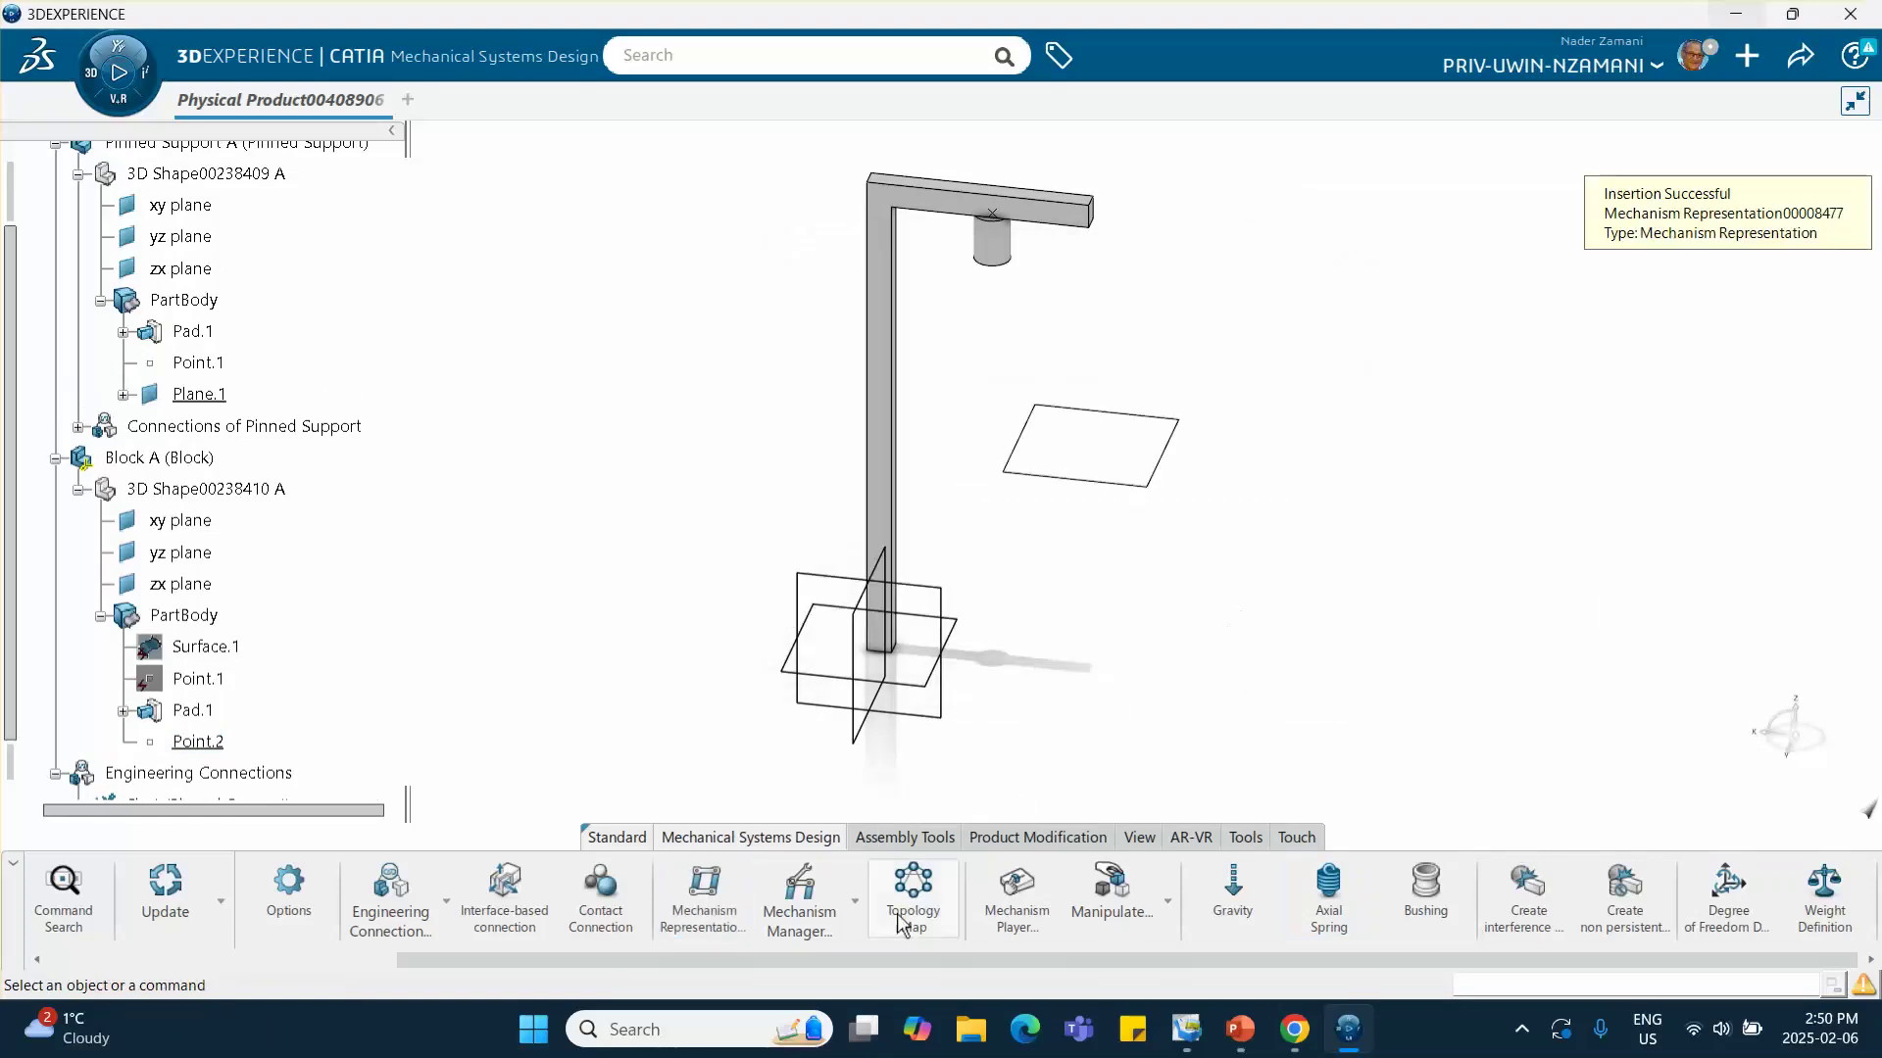
pyautogui.click(800, 892)
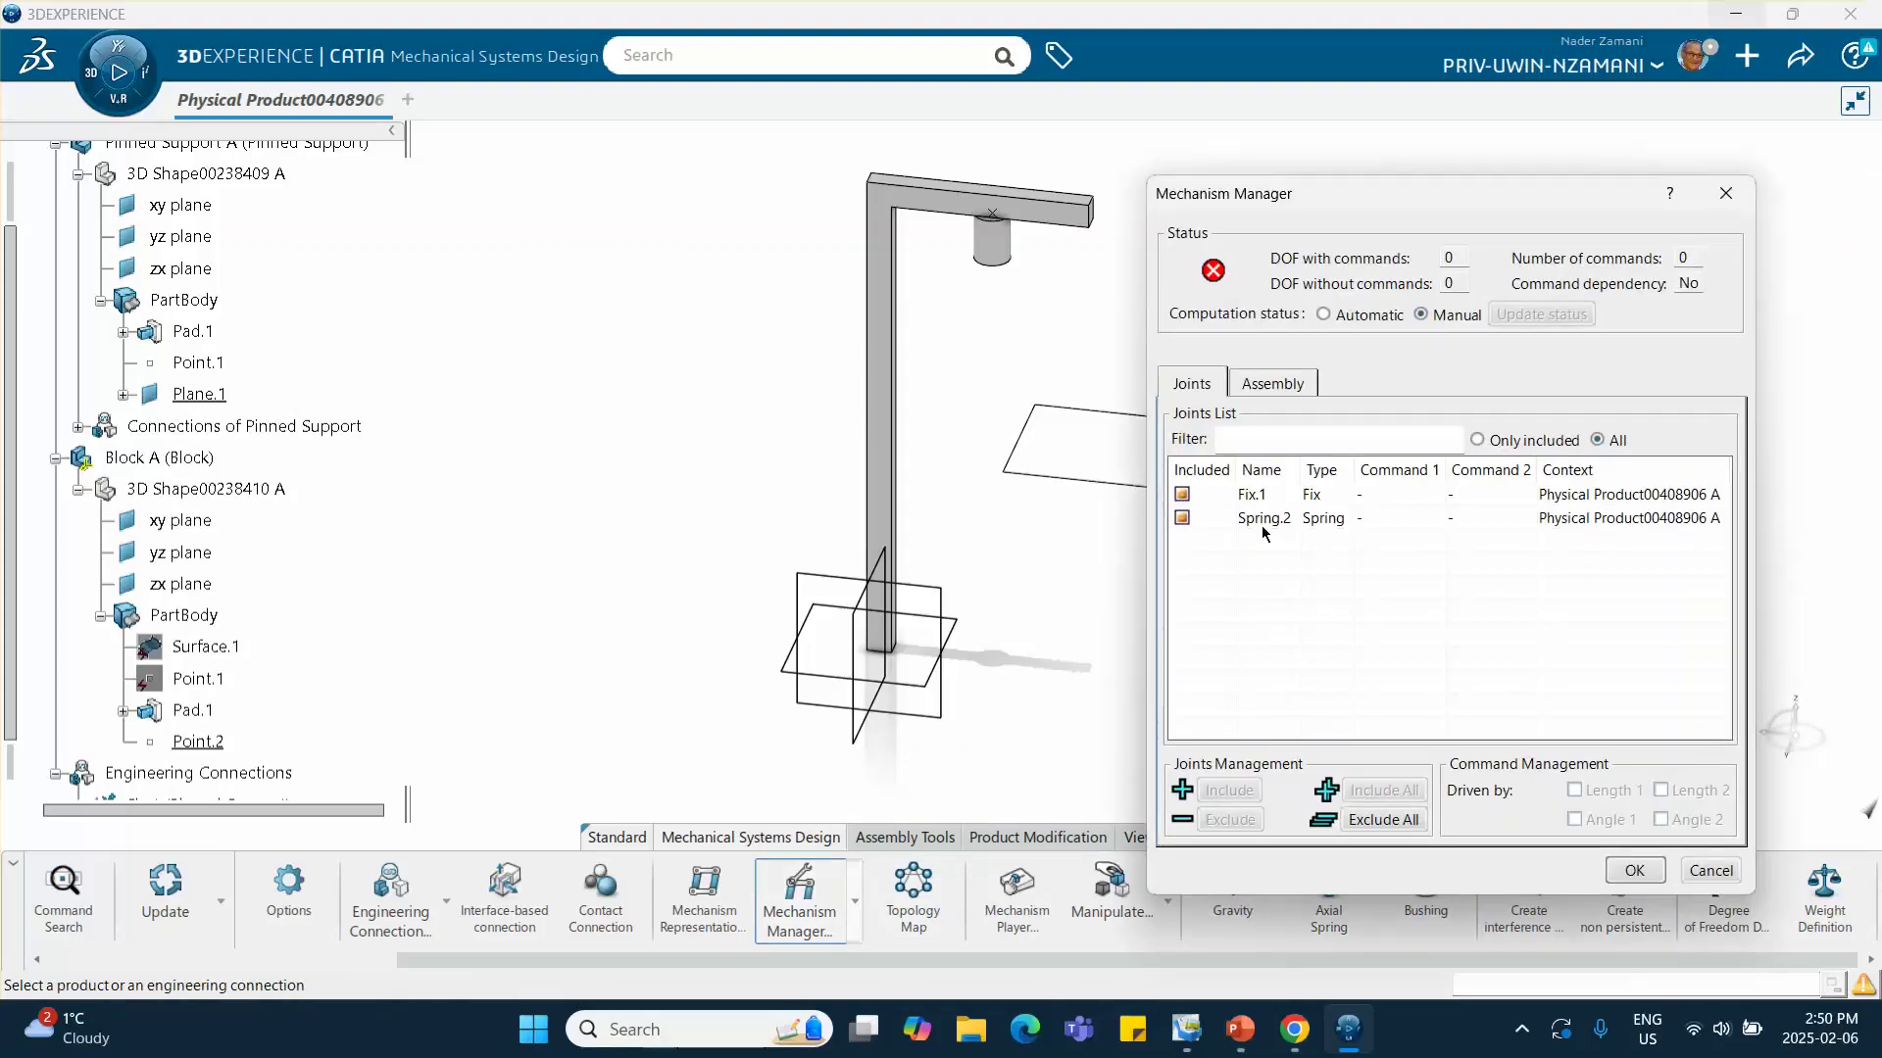
pyautogui.click(1635, 871)
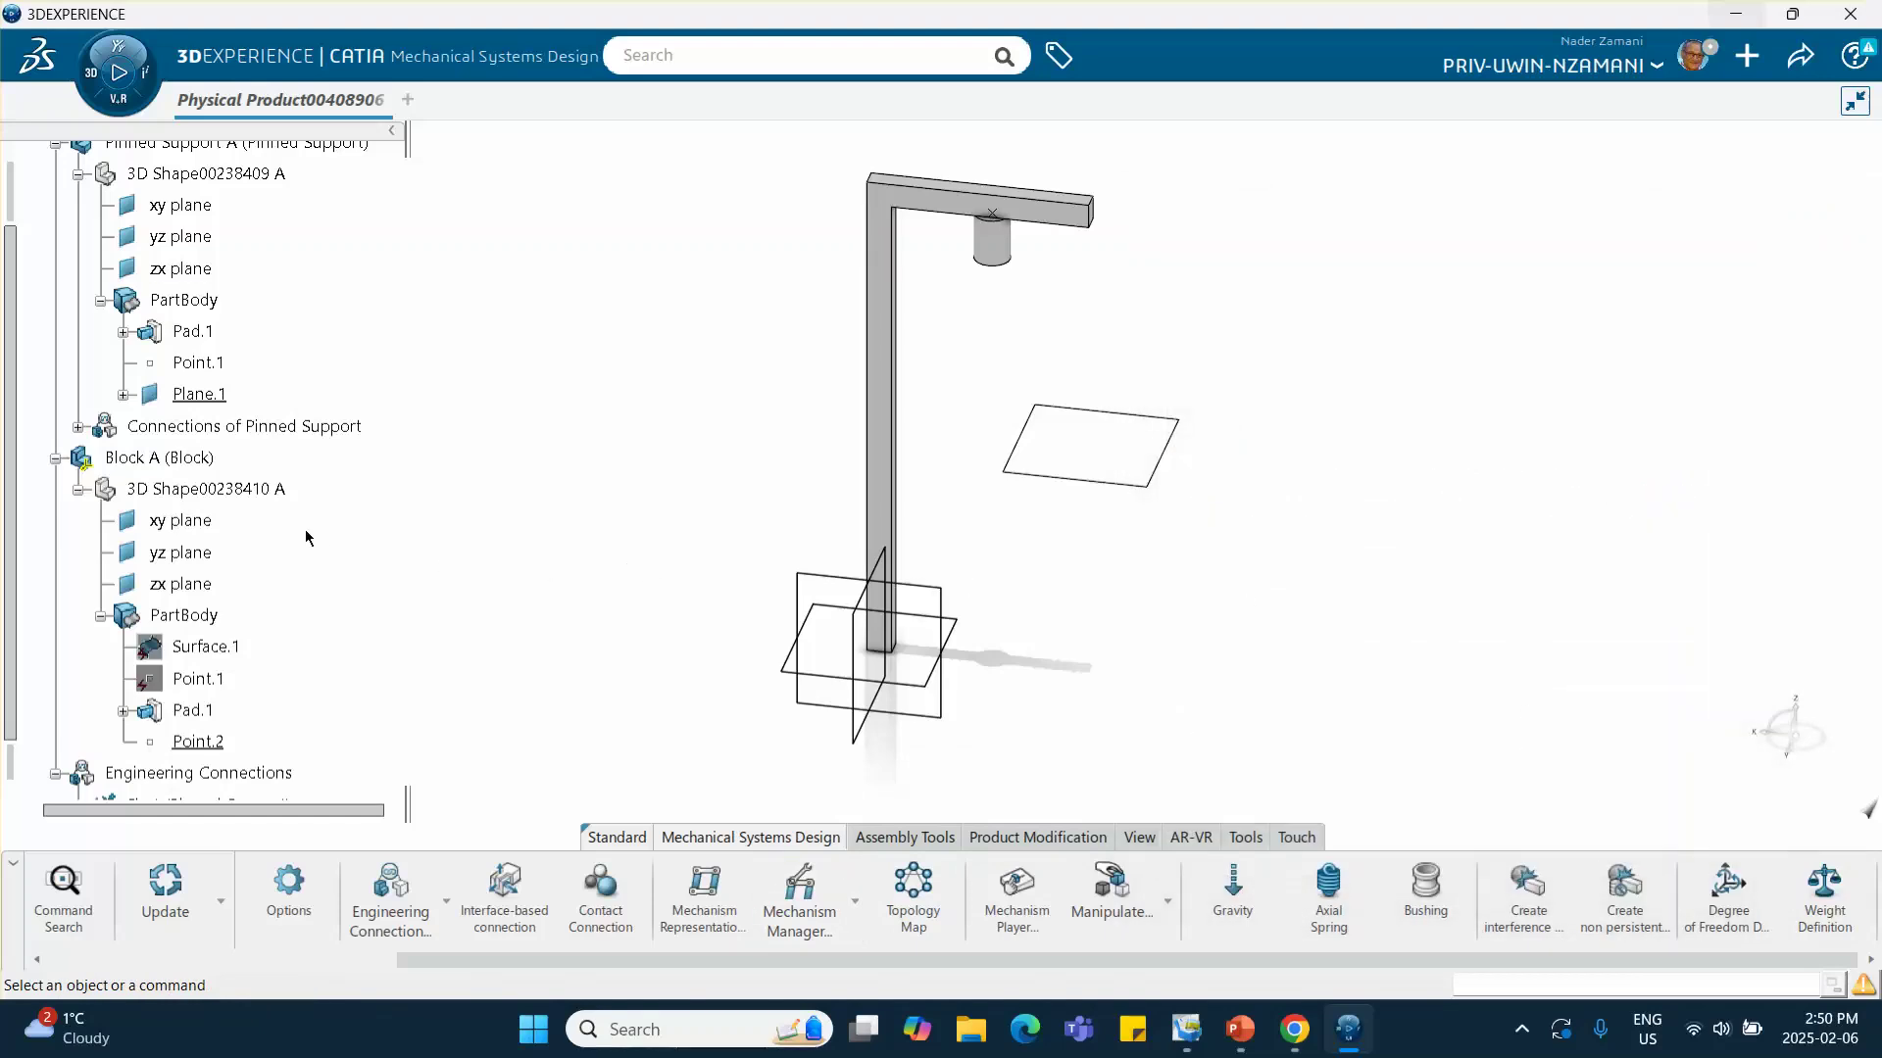
# Switch to Mechanical Systems Experience and create a simulation object for the product, without a new mechanism or kinematics scenario
pyautogui.click(93, 80)
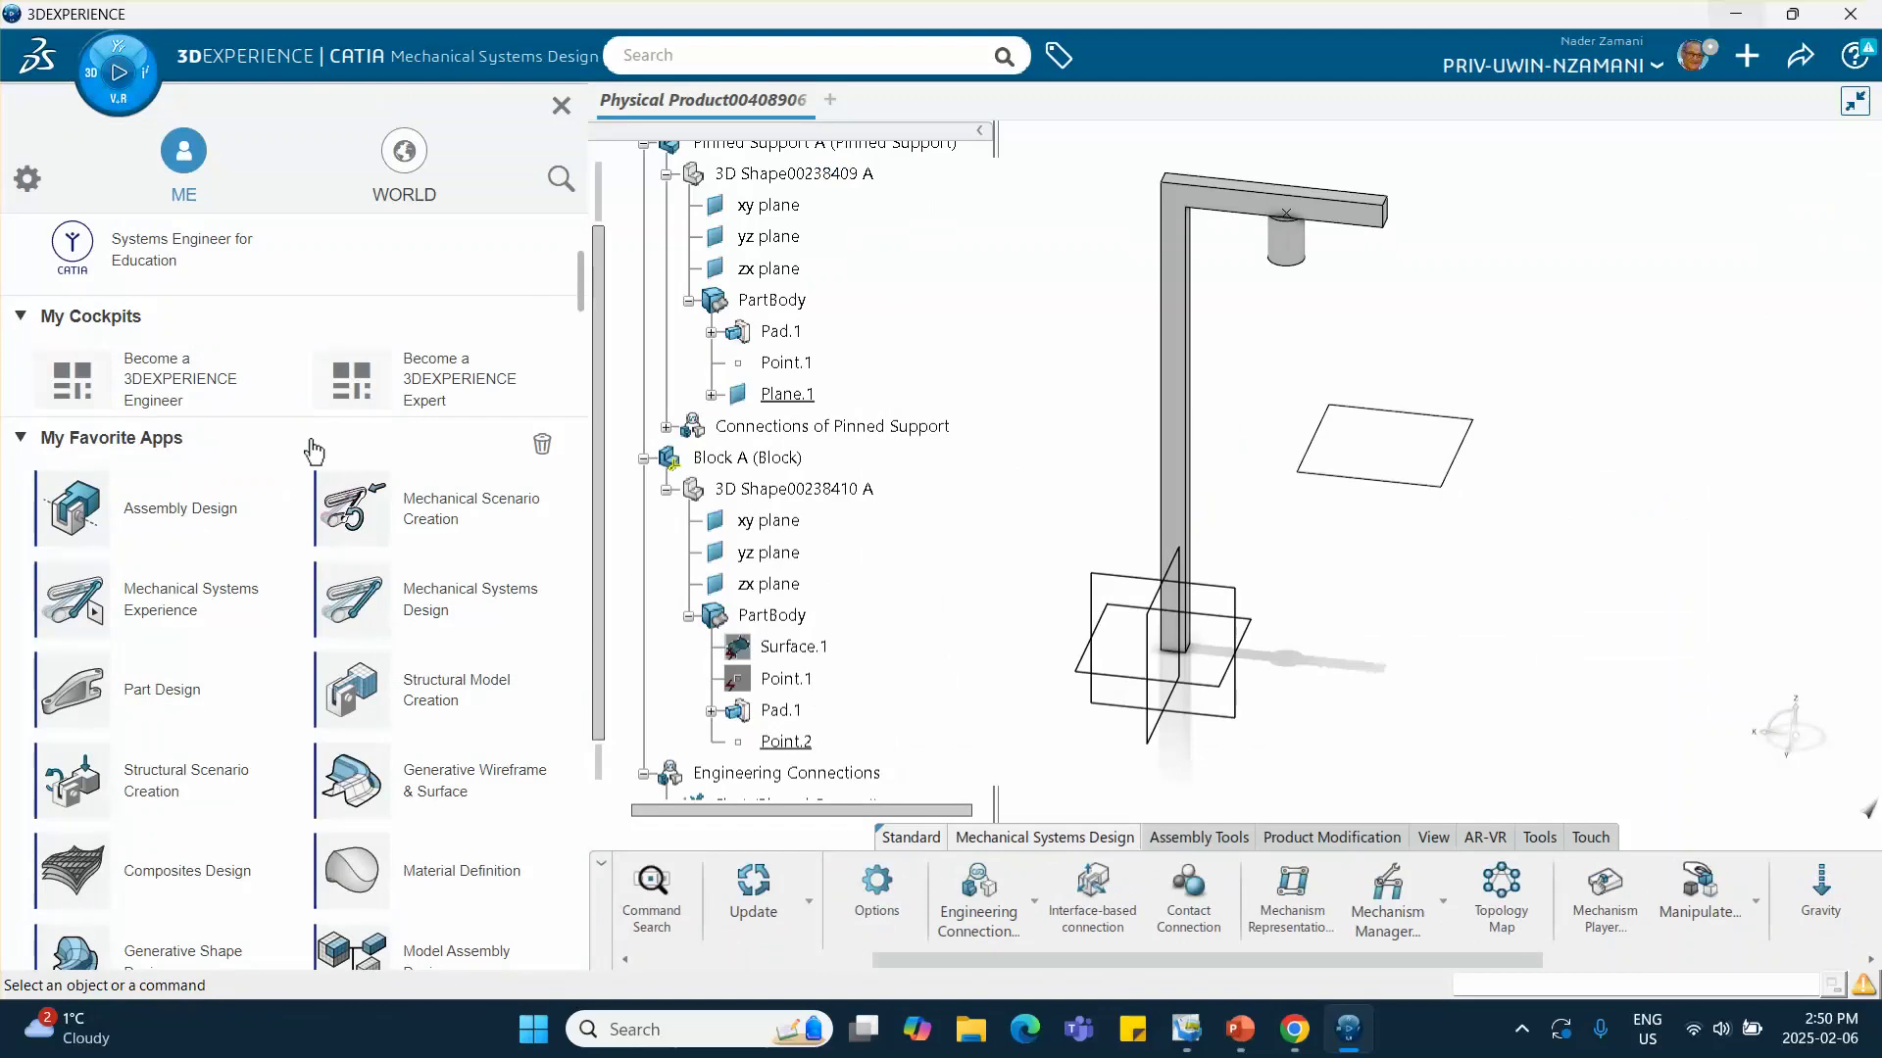
pyautogui.scroll(-1, 313, 454)
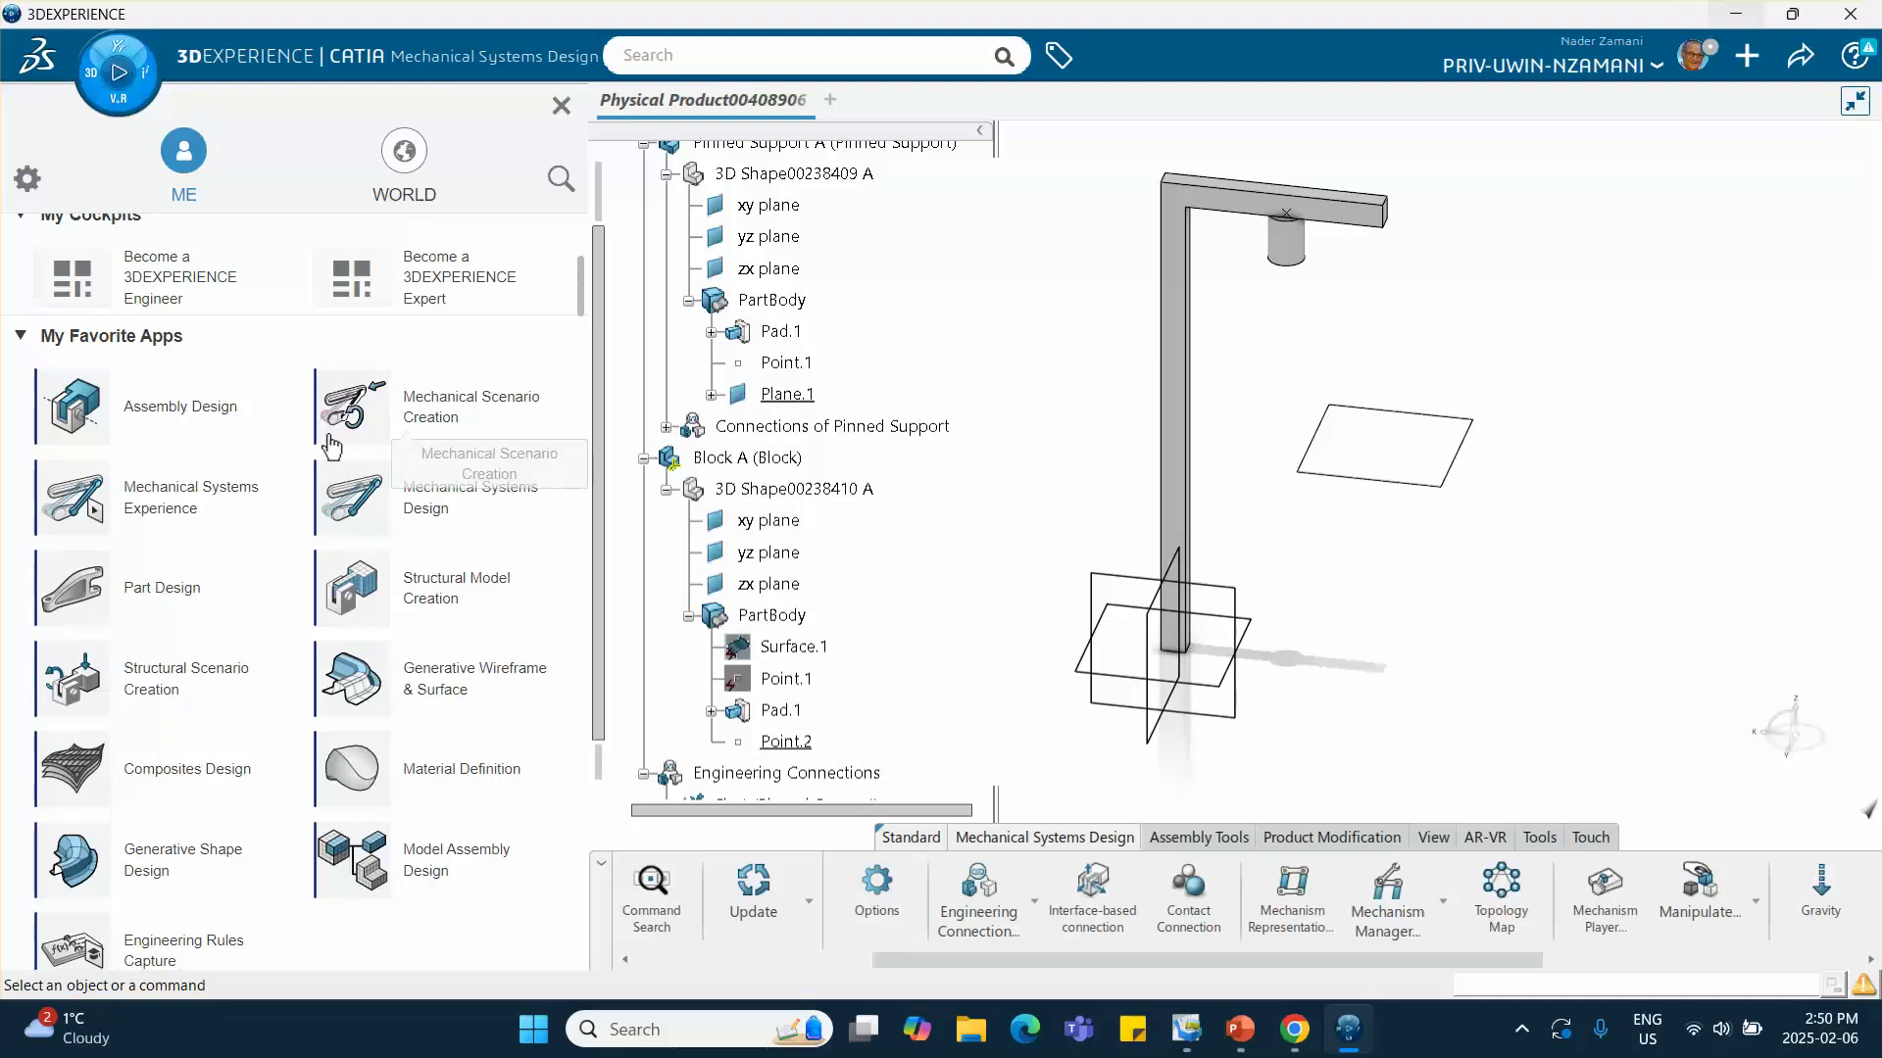
pyautogui.click(199, 510)
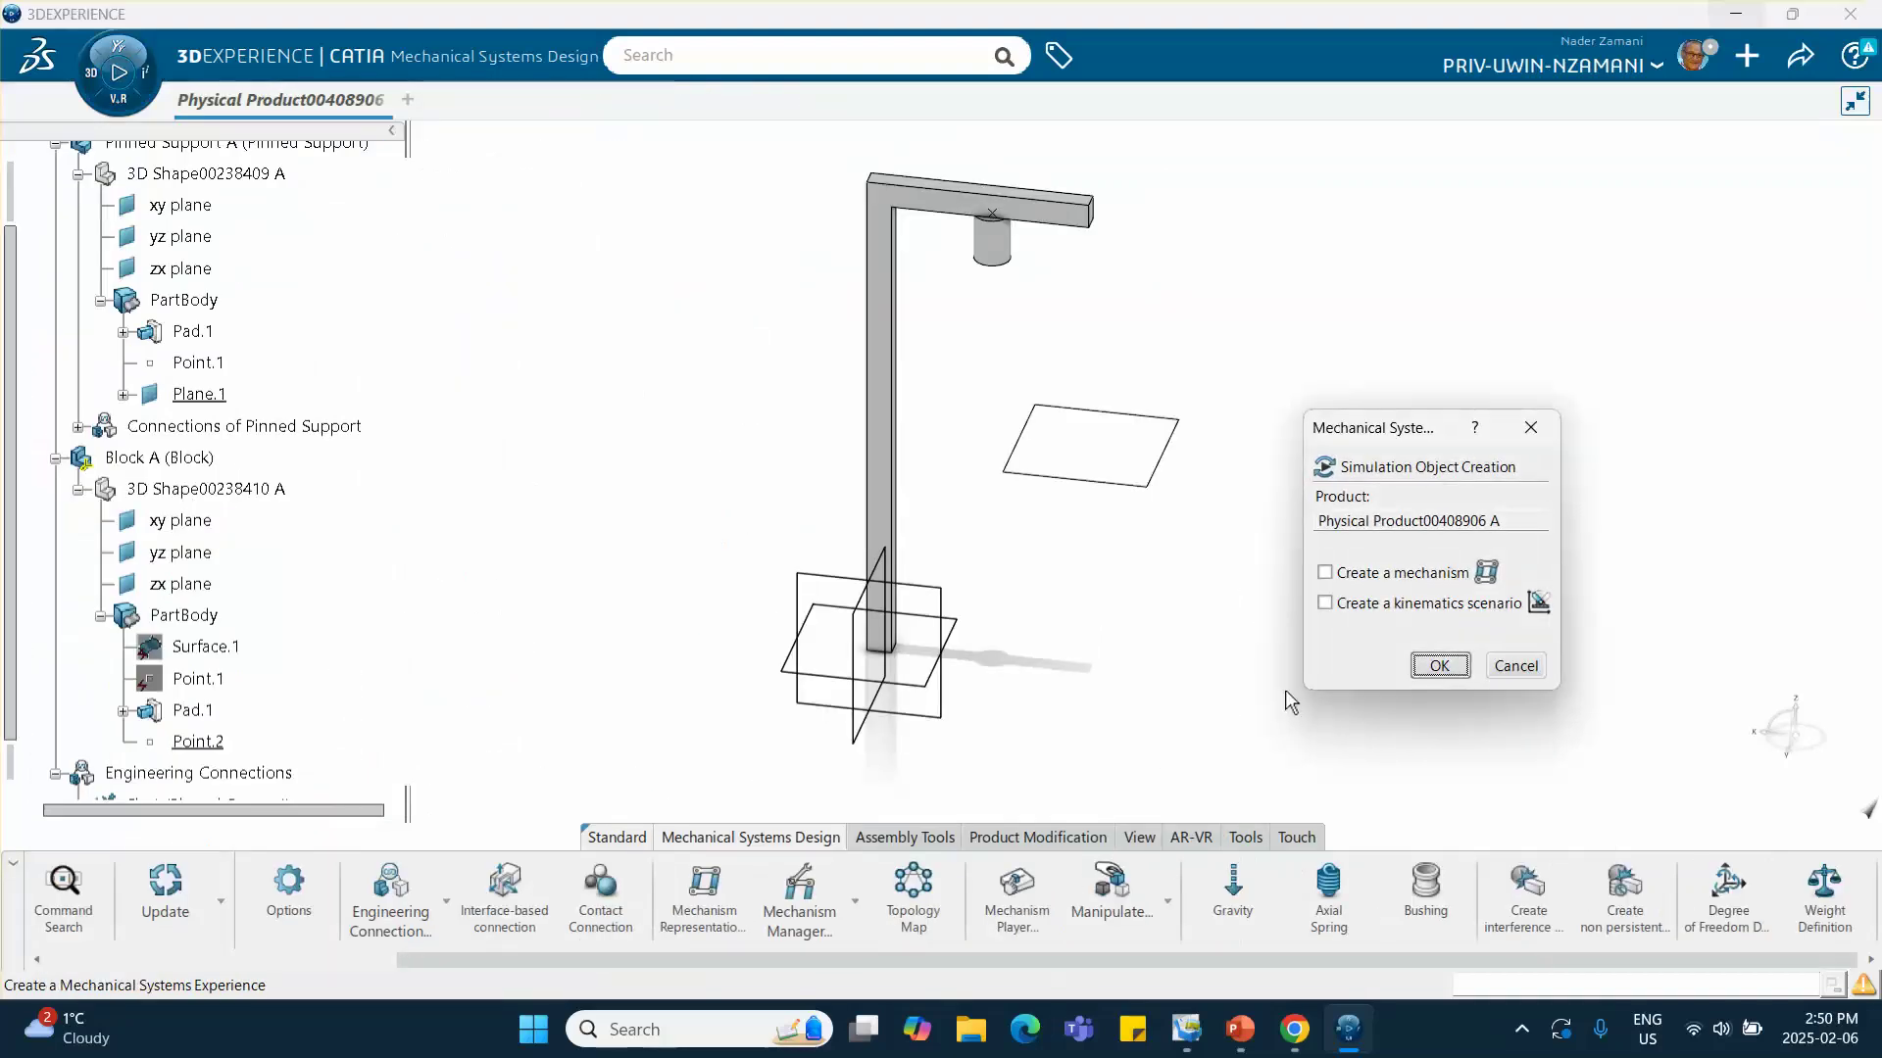
pyautogui.click(1437, 667)
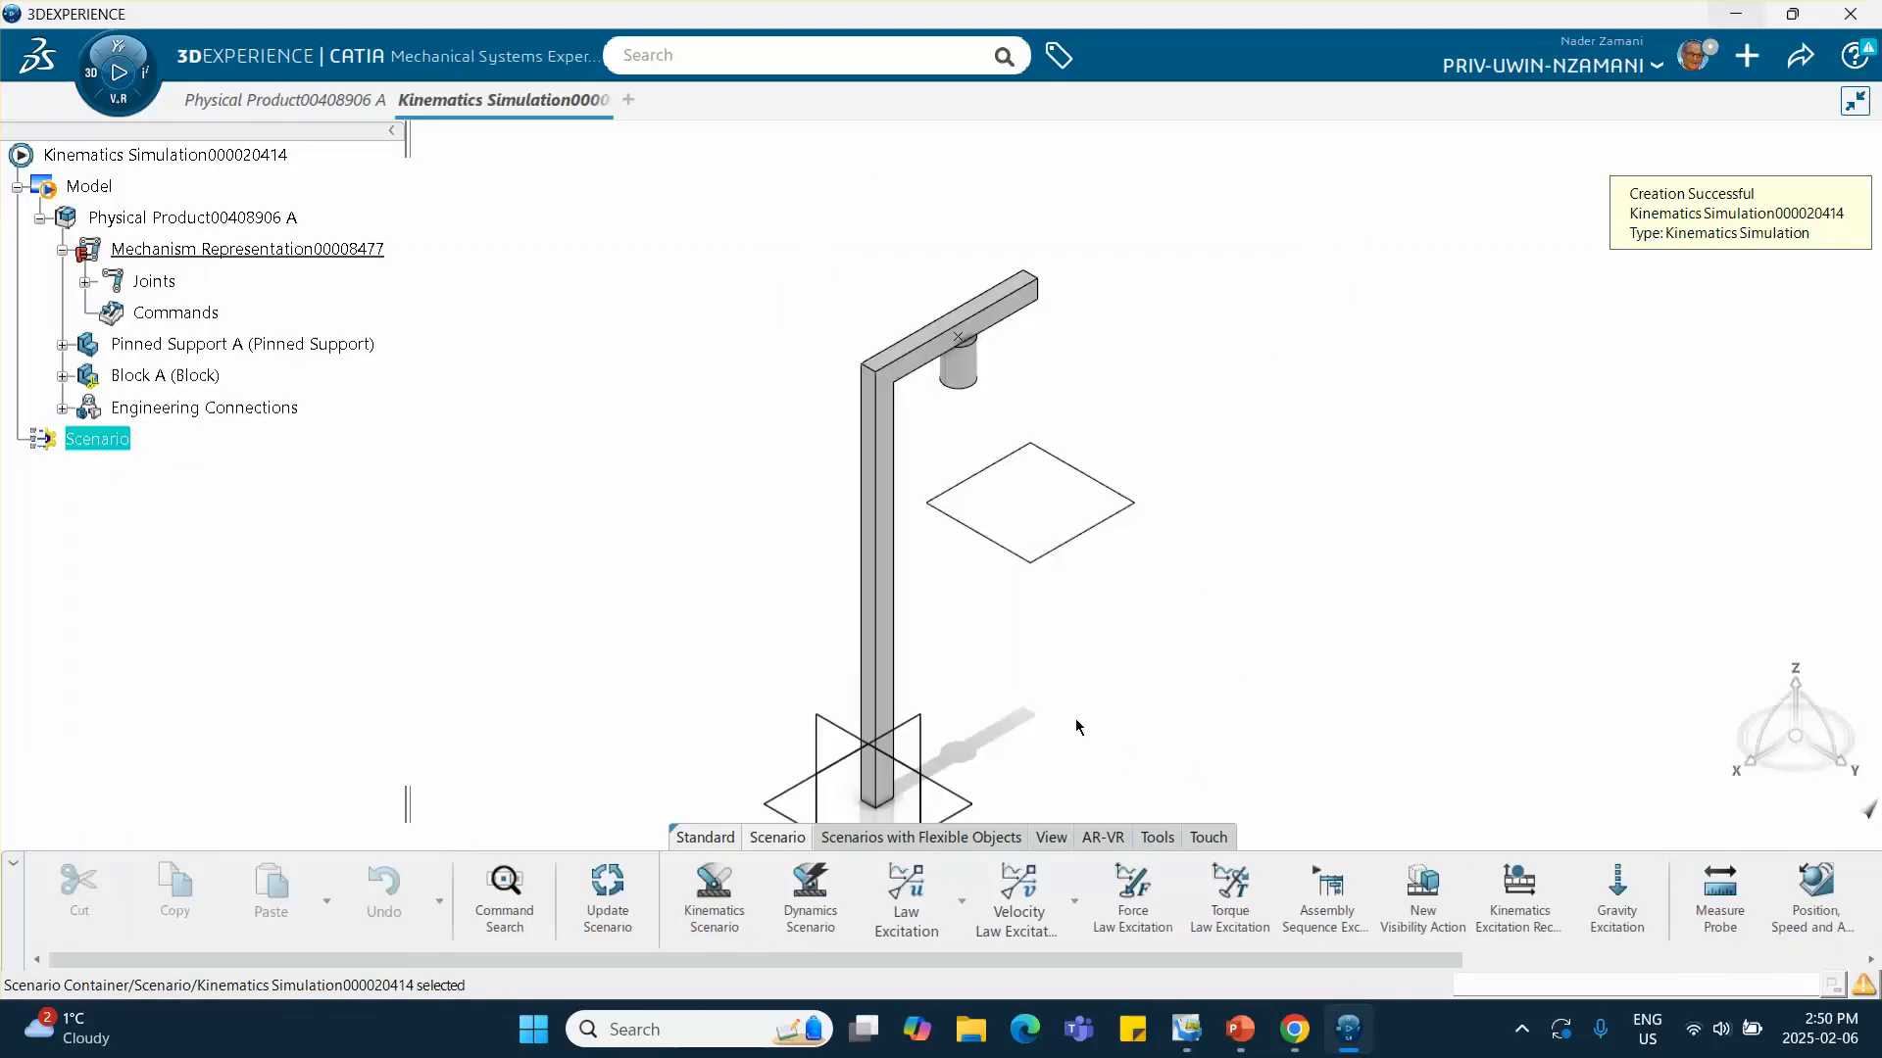
pyautogui.moveTo(1076, 727); pyautogui.dragTo(960, 649, button='middle')
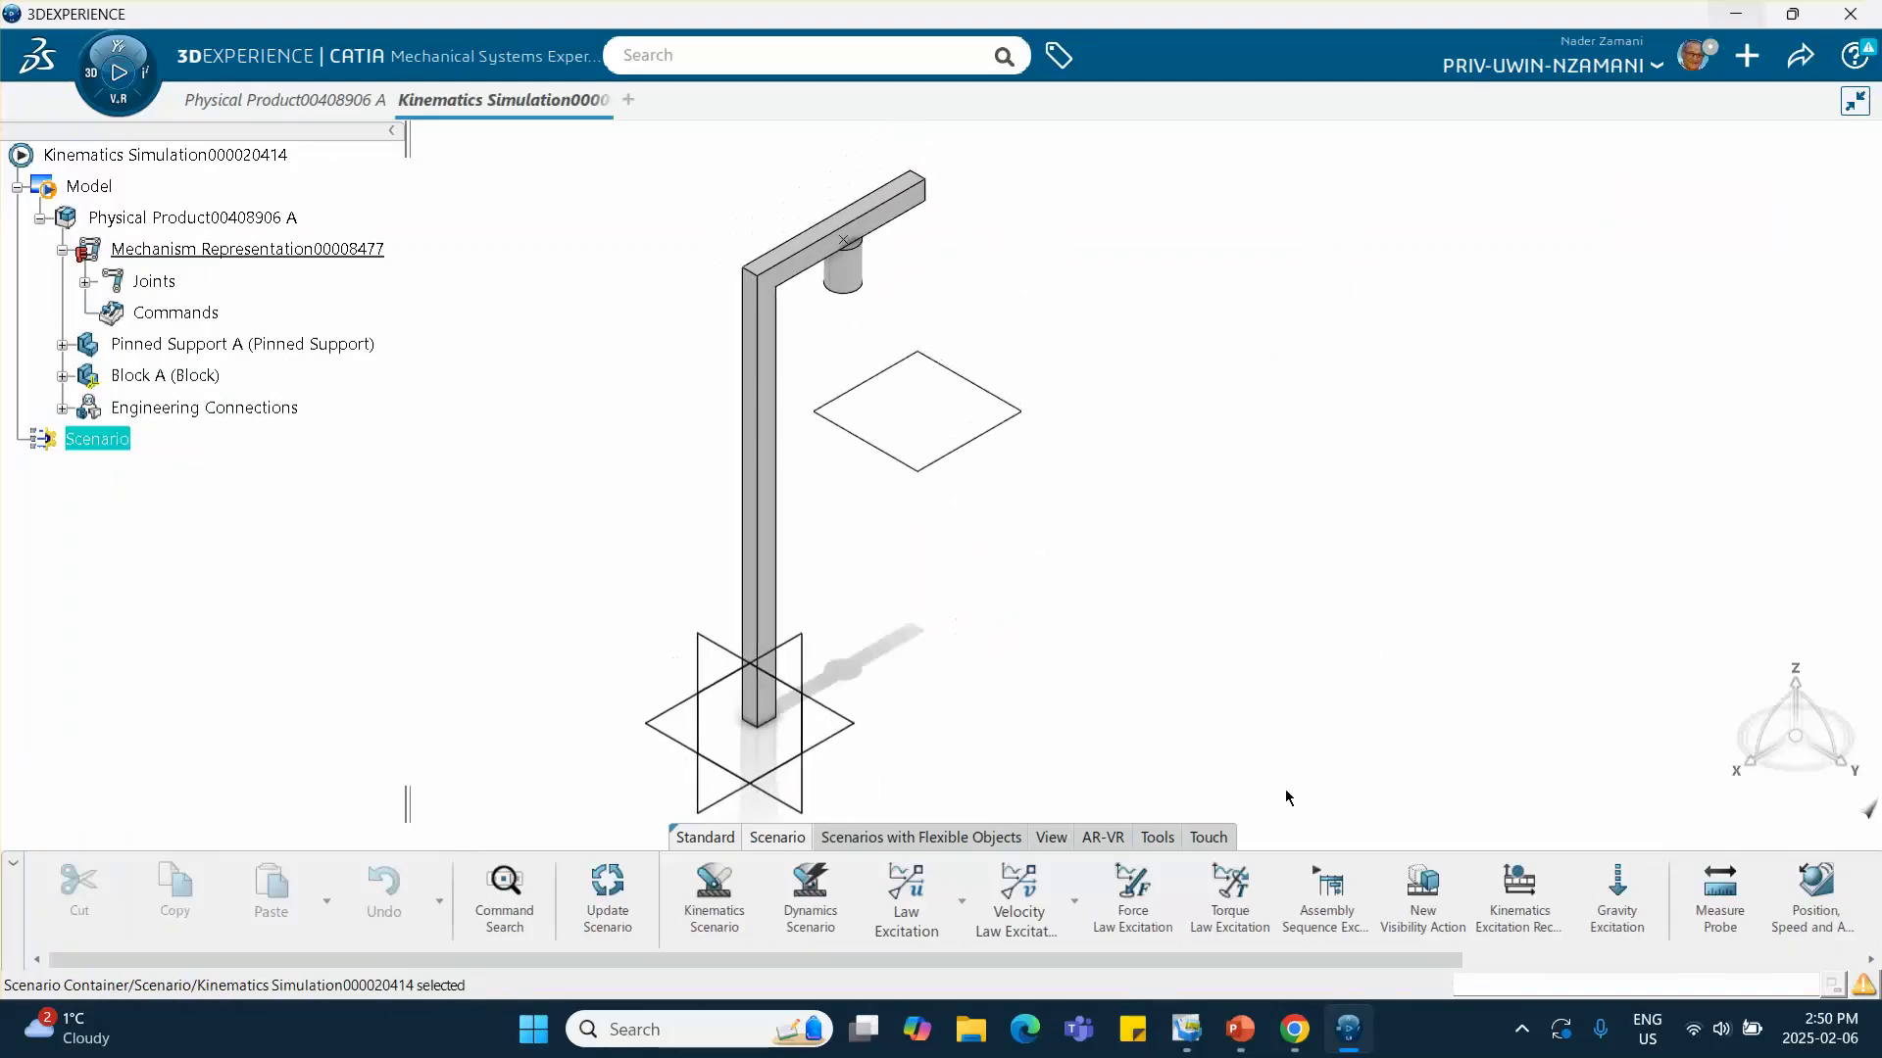
# Add a gravity excitation of -9.81 m_s2 along Z, comparing the settings with slide 4 of the PowerPoint tutorial before accepting them
pyautogui.click(1612, 892)
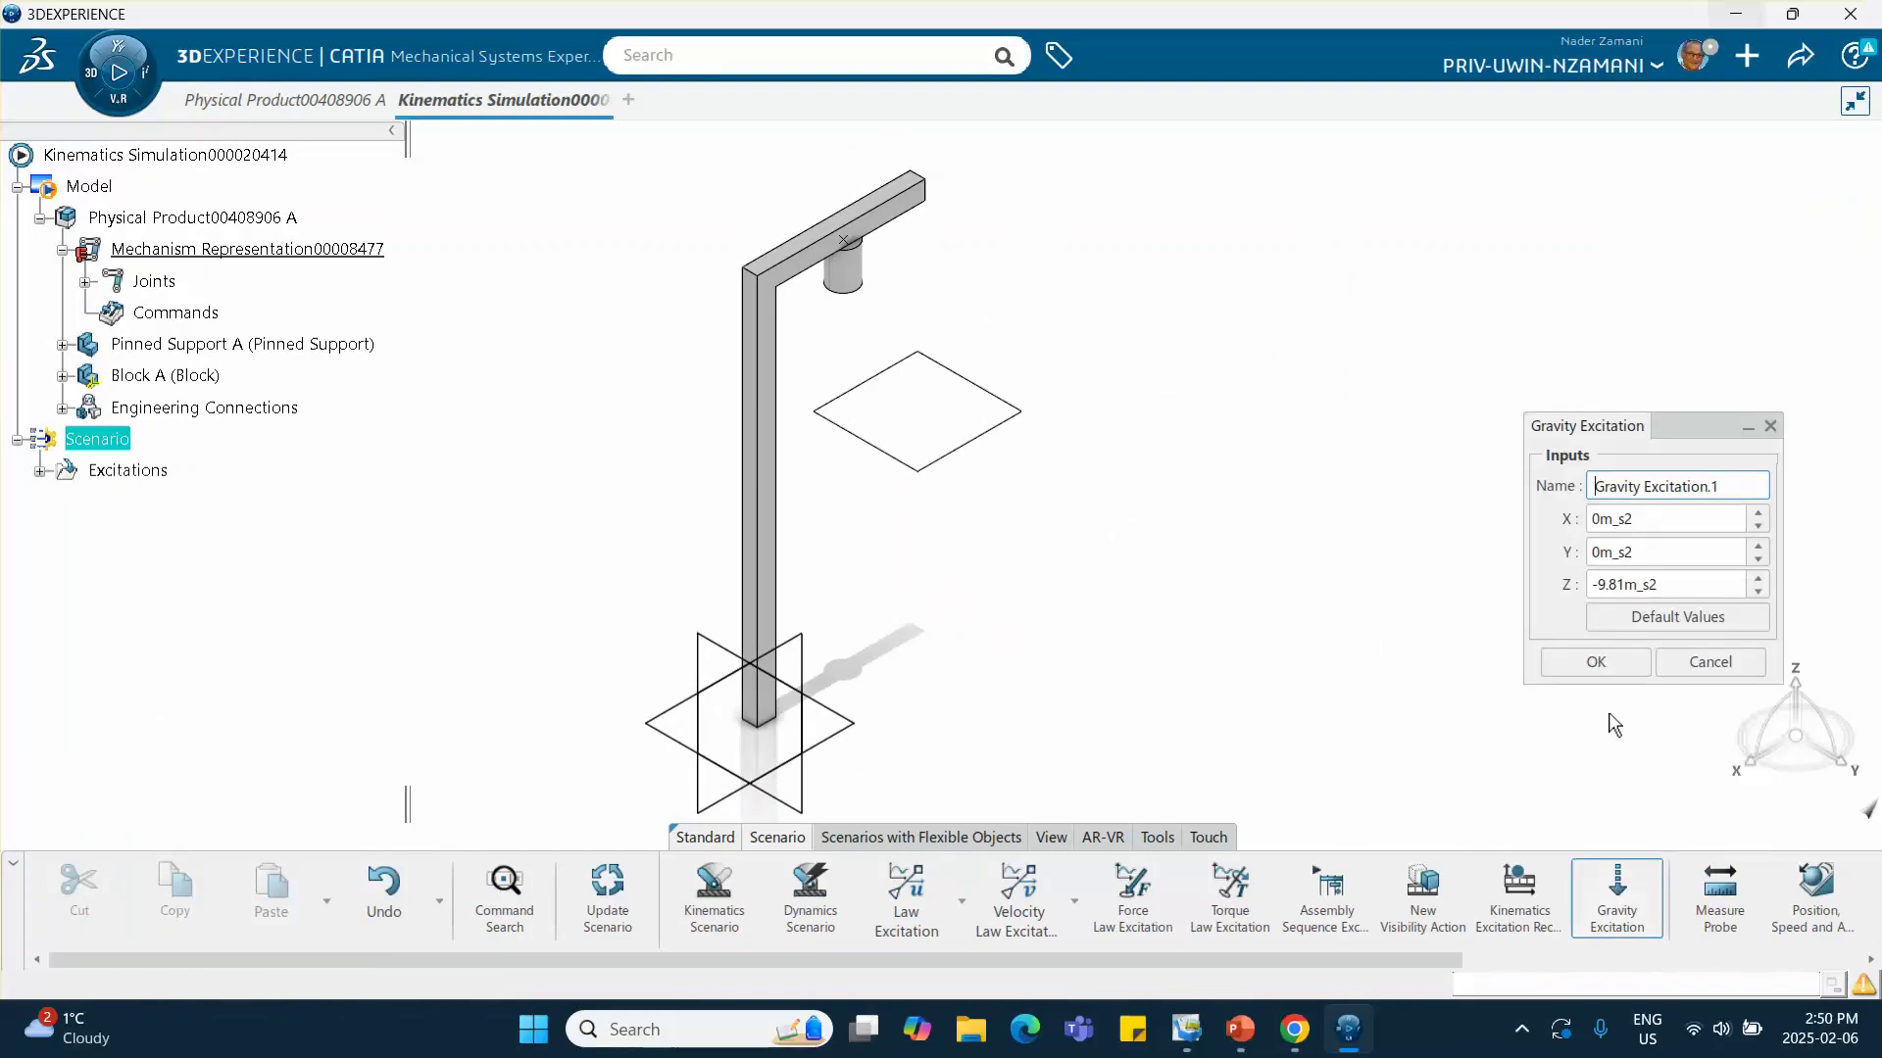
pyautogui.click(1240, 1039)
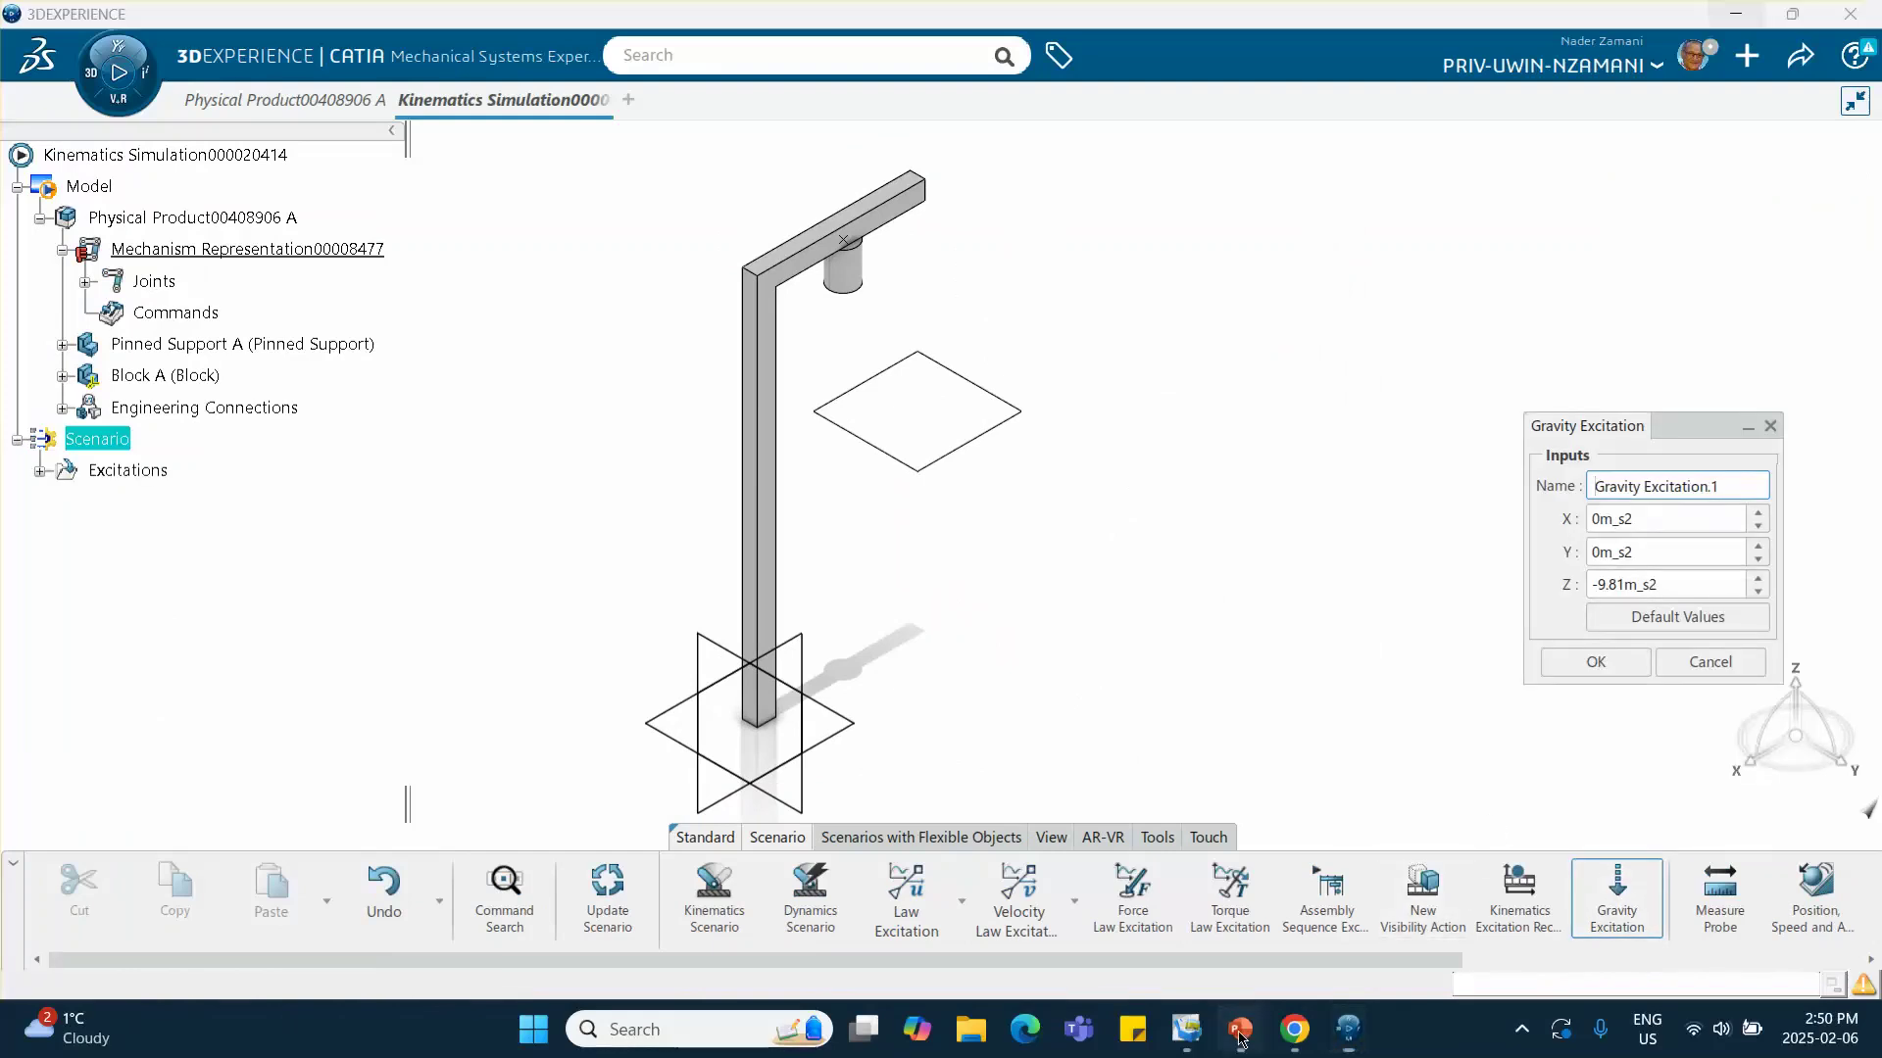
pyautogui.click(204, 716)
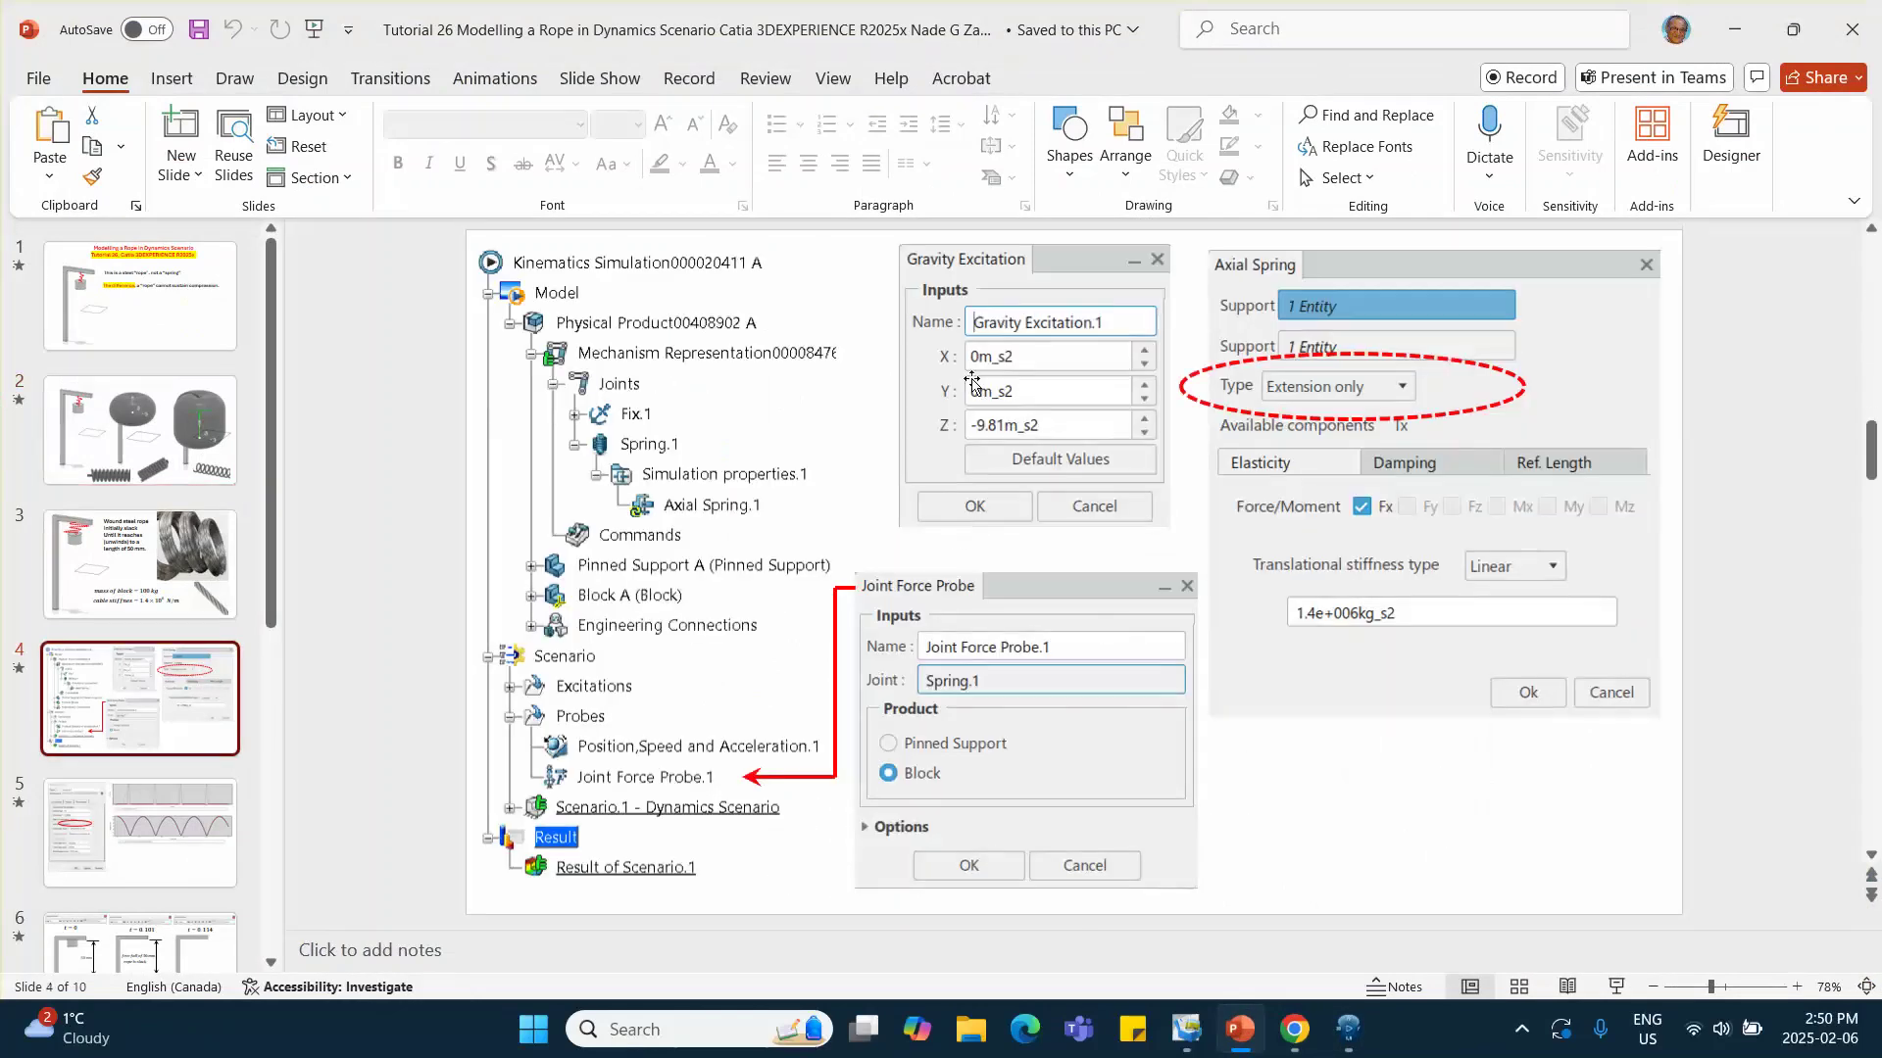
pyautogui.click(1739, 32)
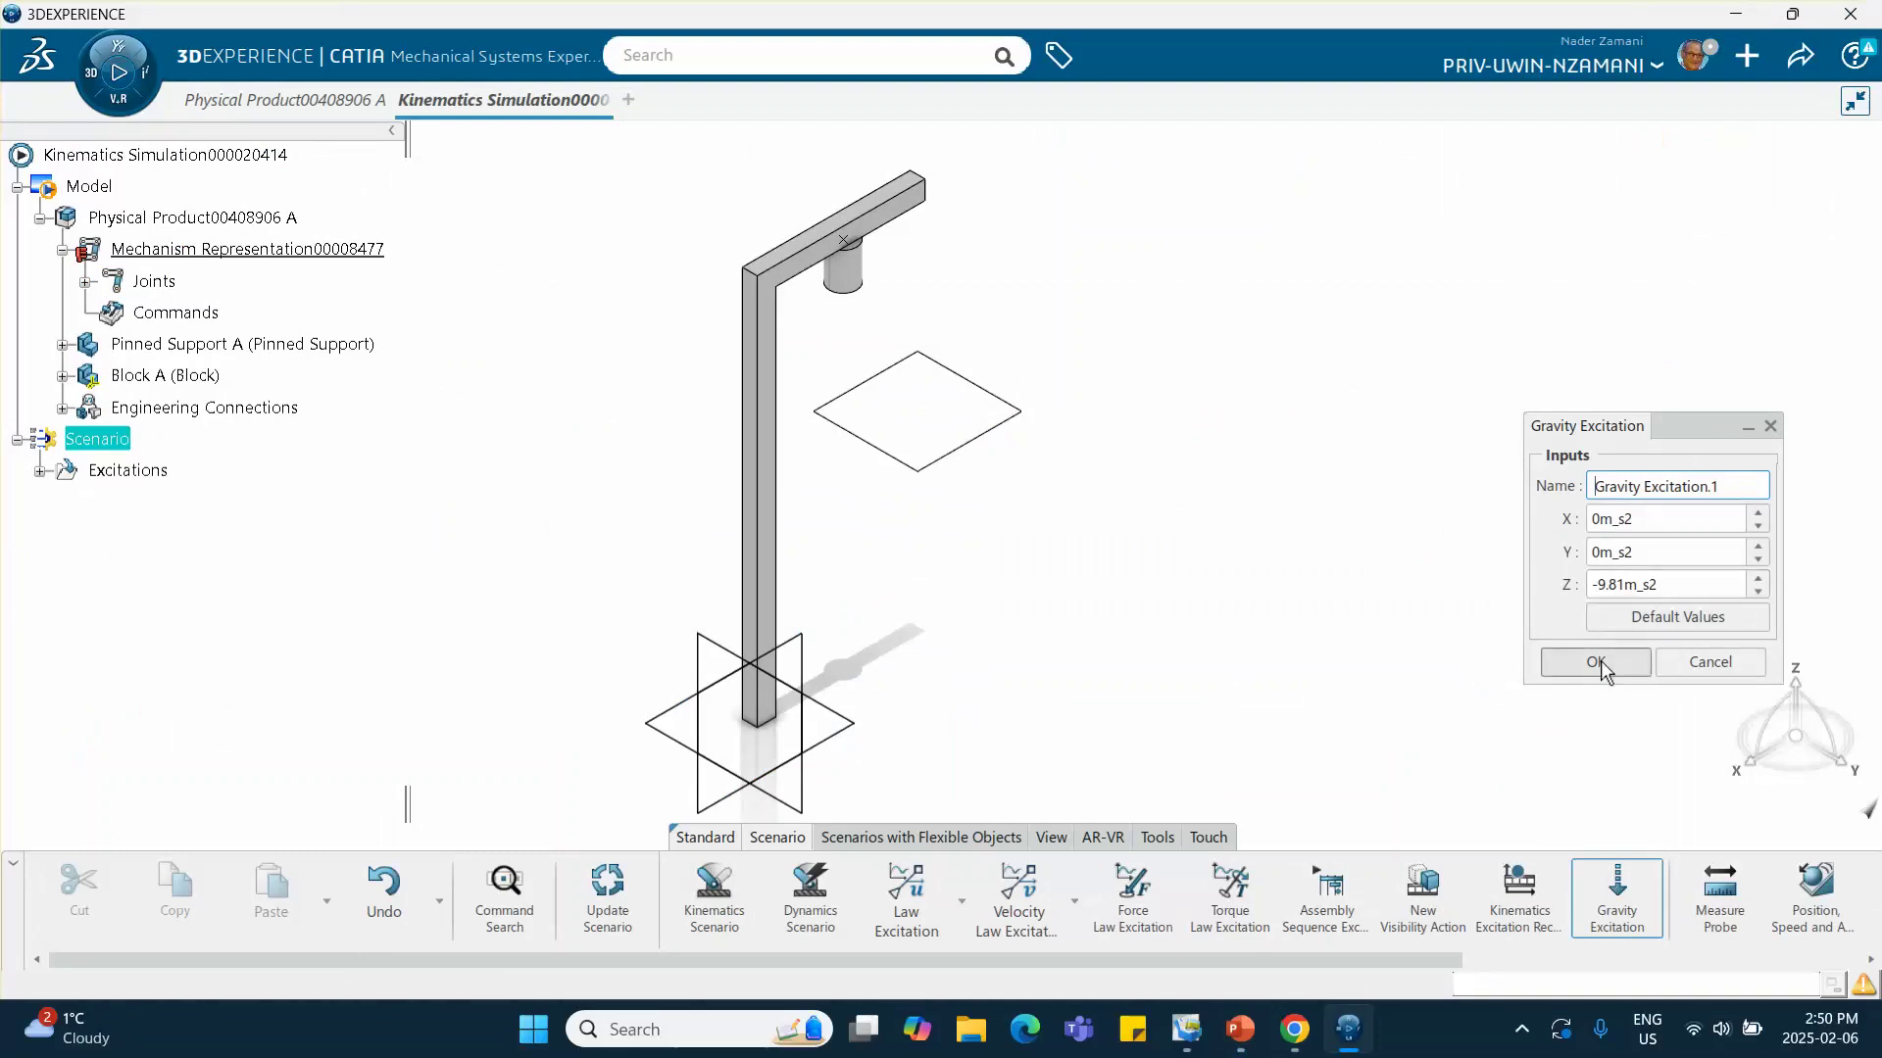
pyautogui.click(1598, 664)
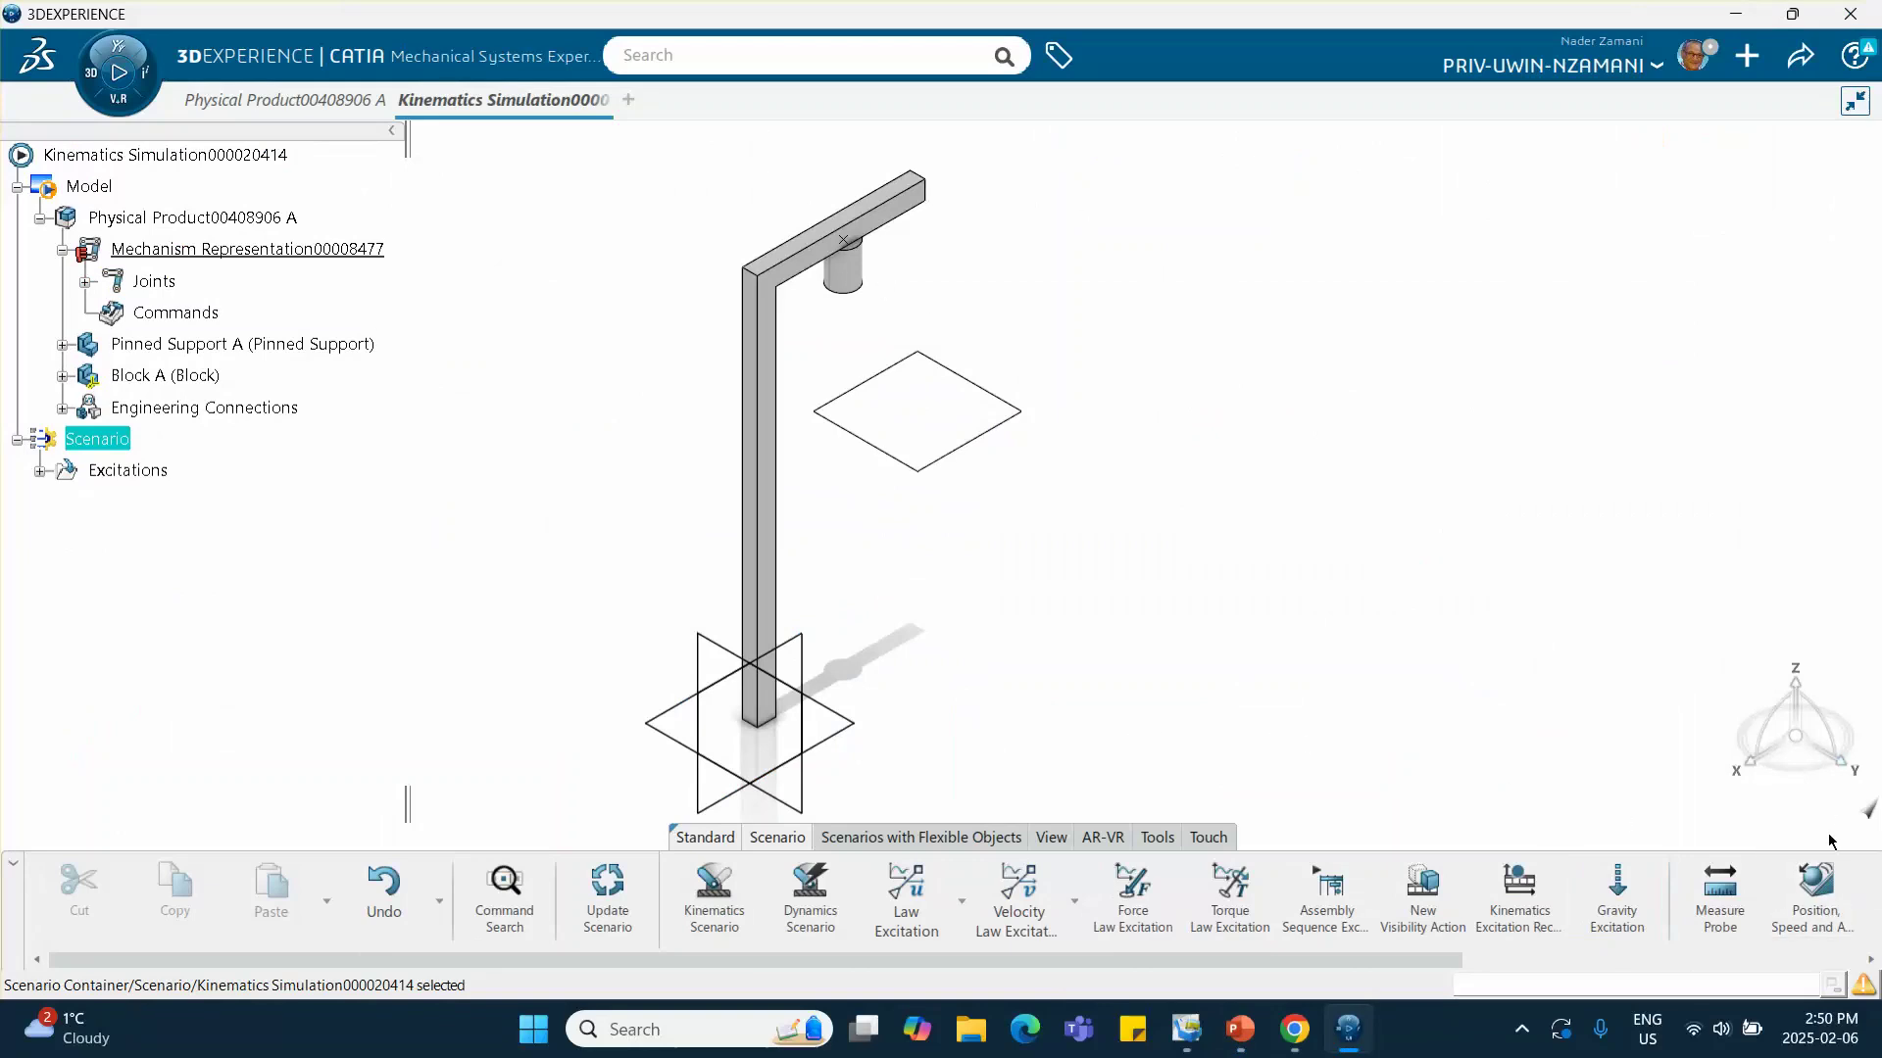
# Create a position, speed and acceleration probe on Point.2 of the Block
pyautogui.click(1814, 894)
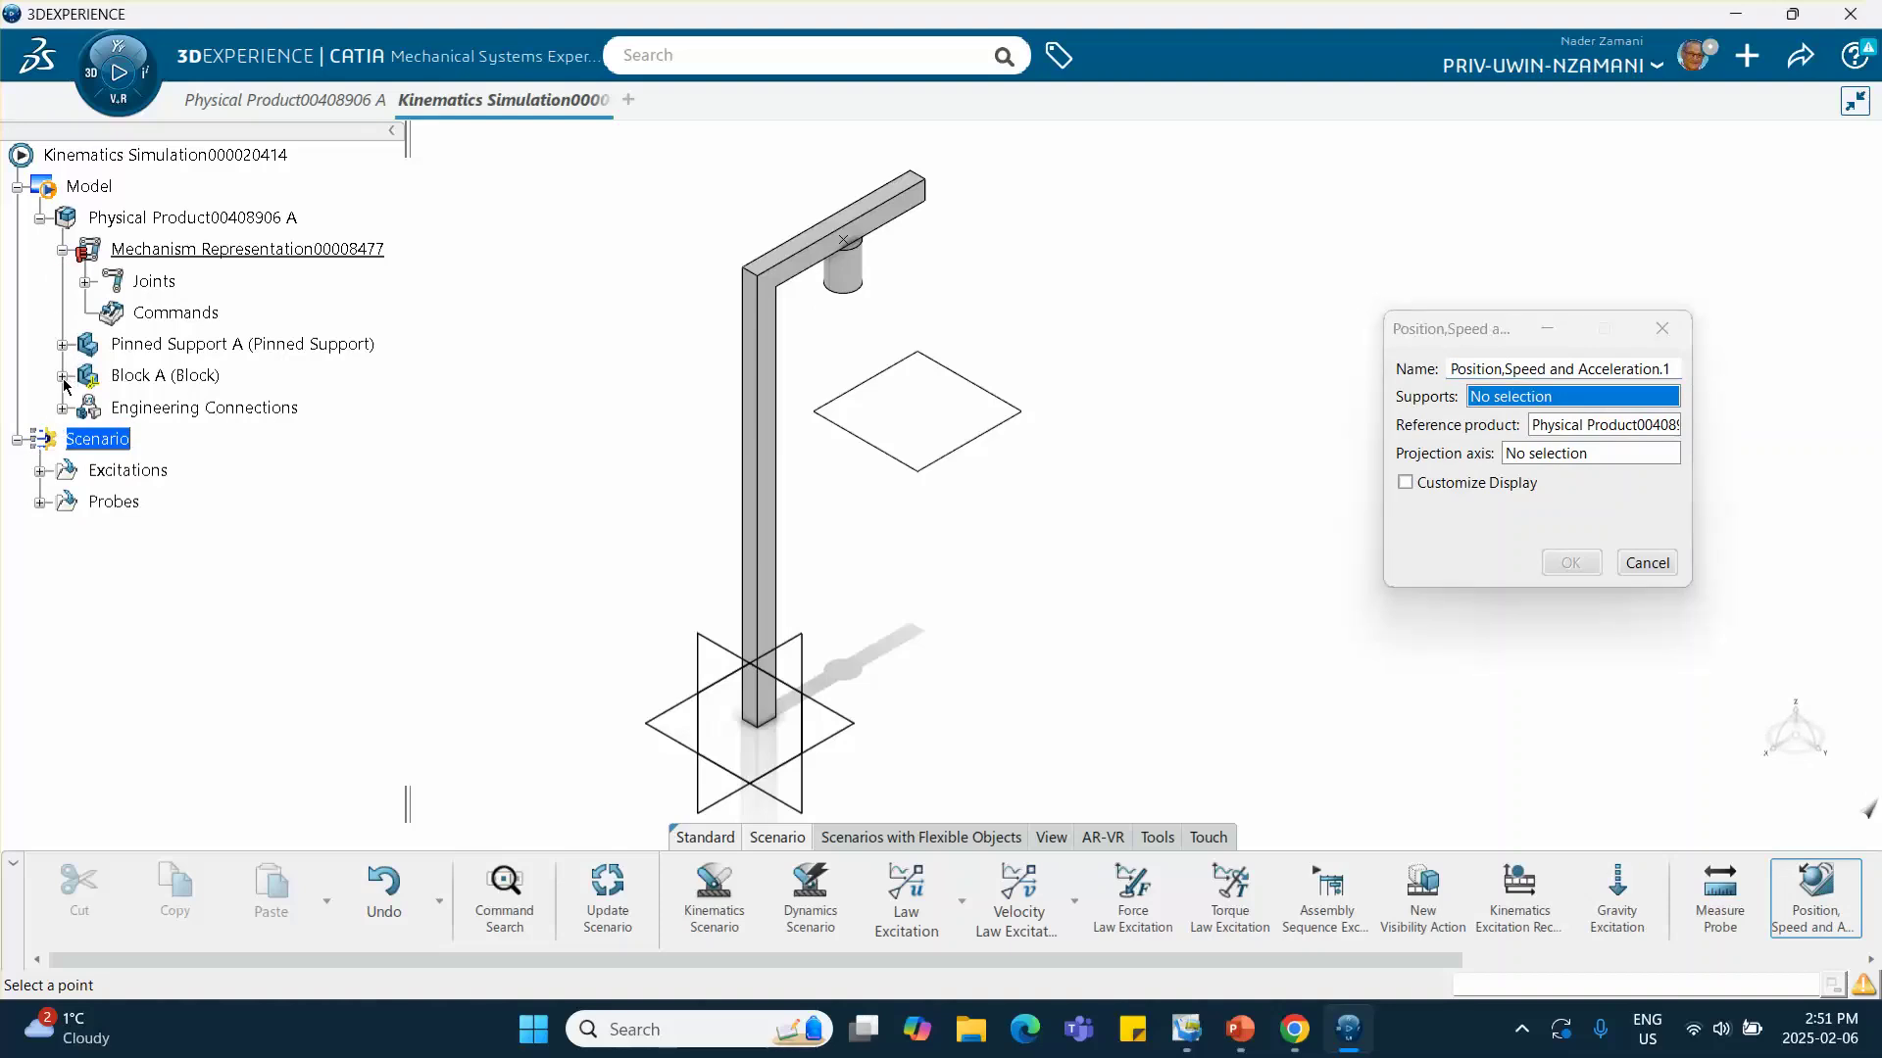
pyautogui.click(61, 376)
pyautogui.click(85, 409)
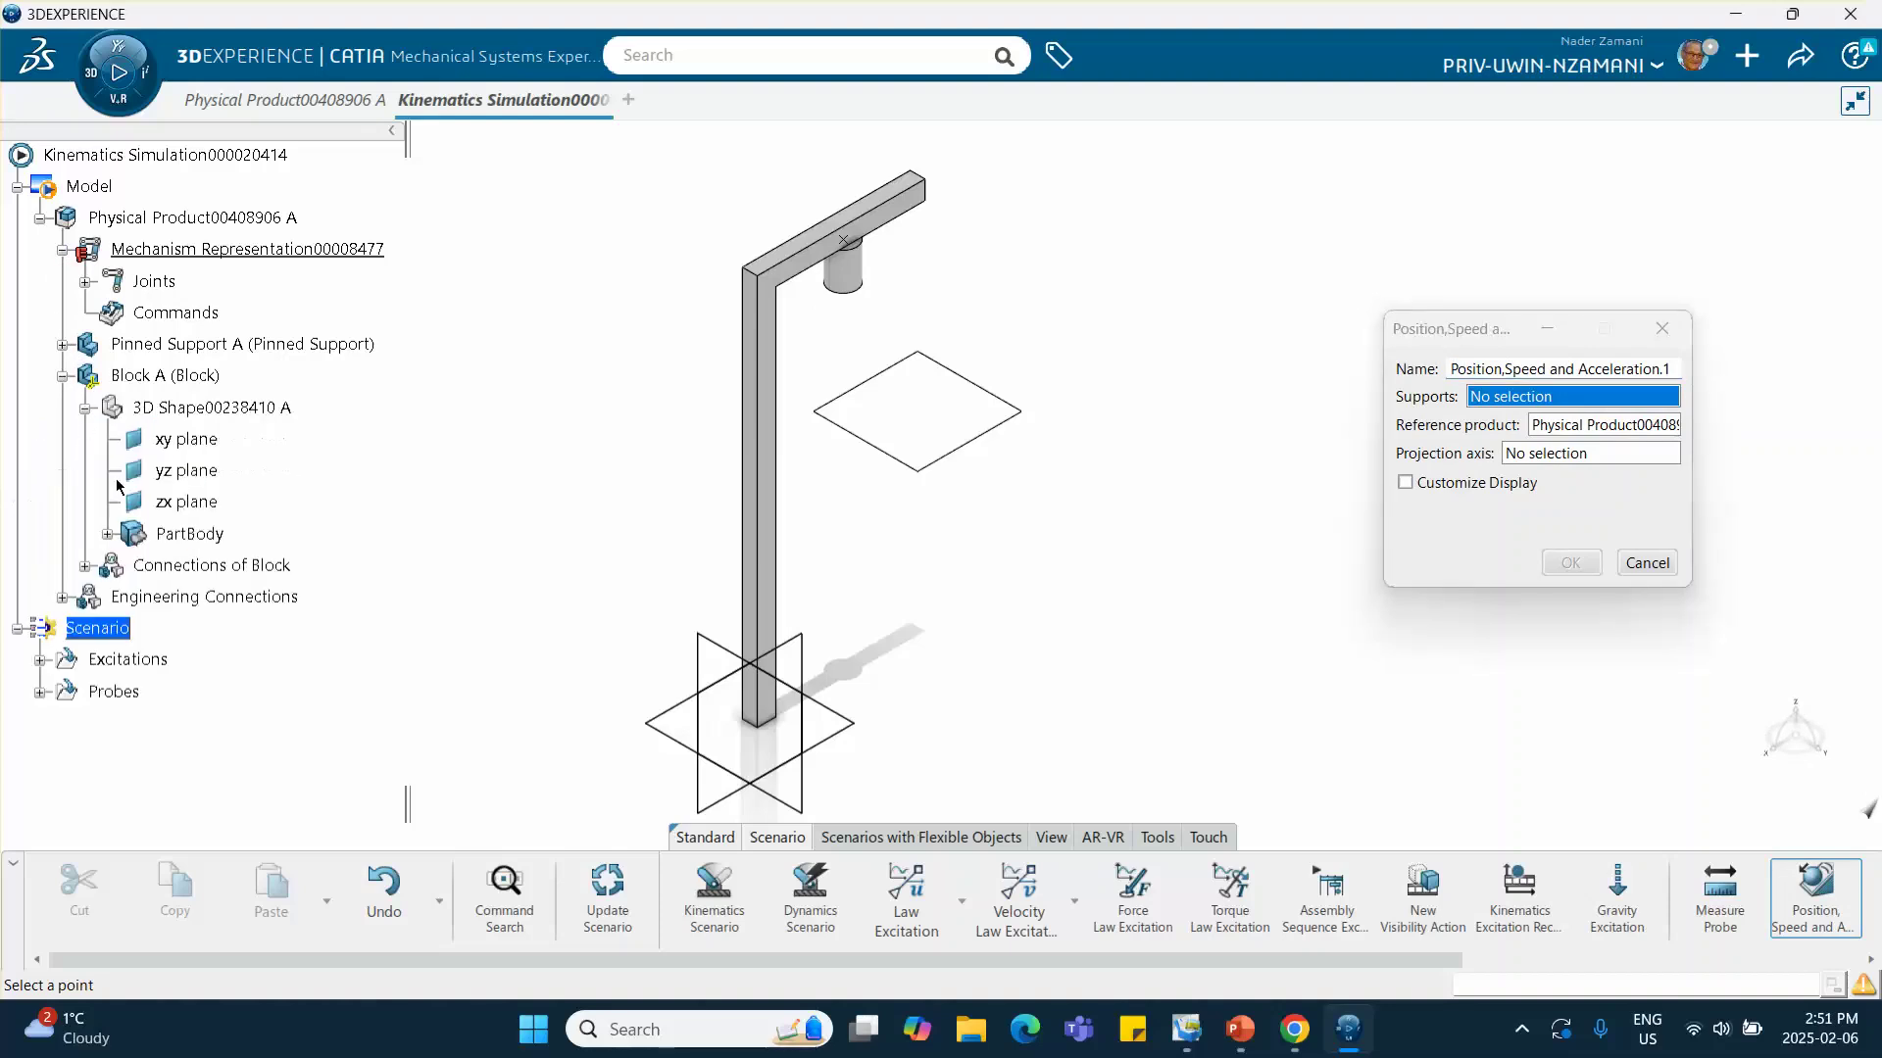
pyautogui.click(108, 534)
pyautogui.click(251, 662)
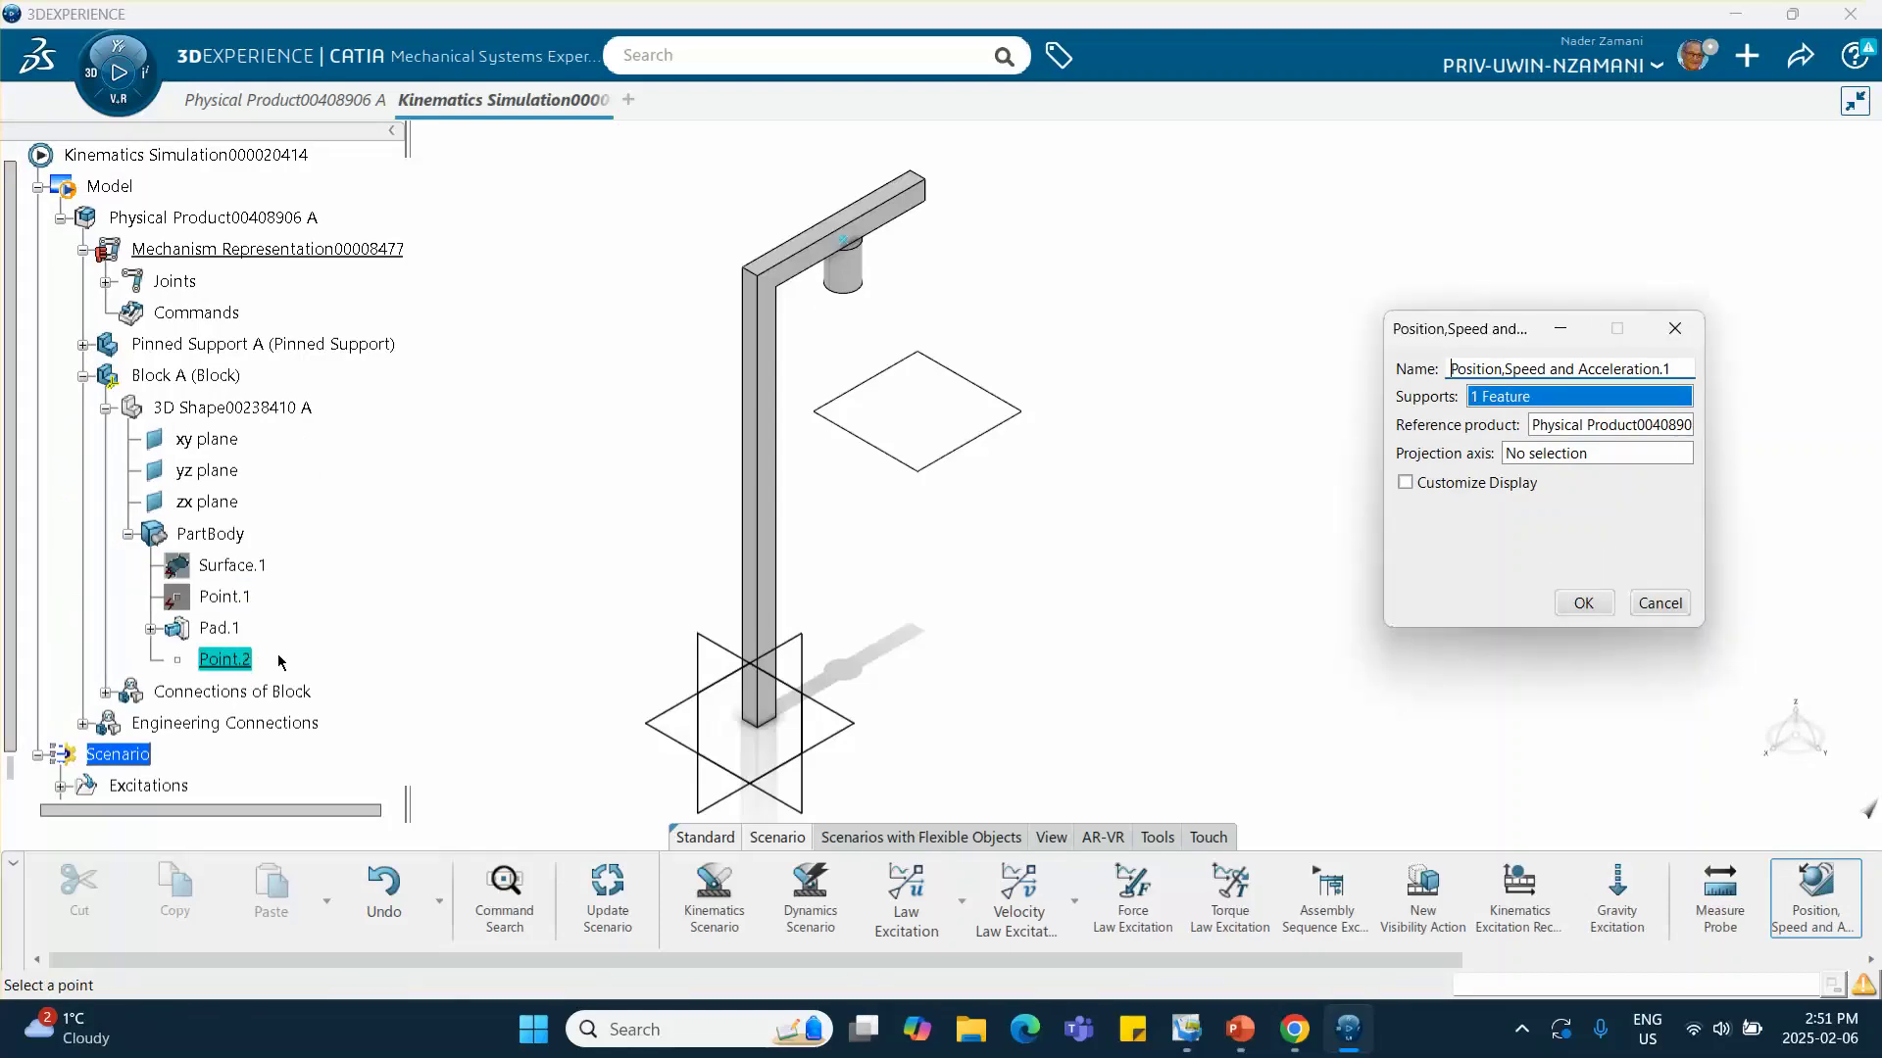
pyautogui.click(1586, 604)
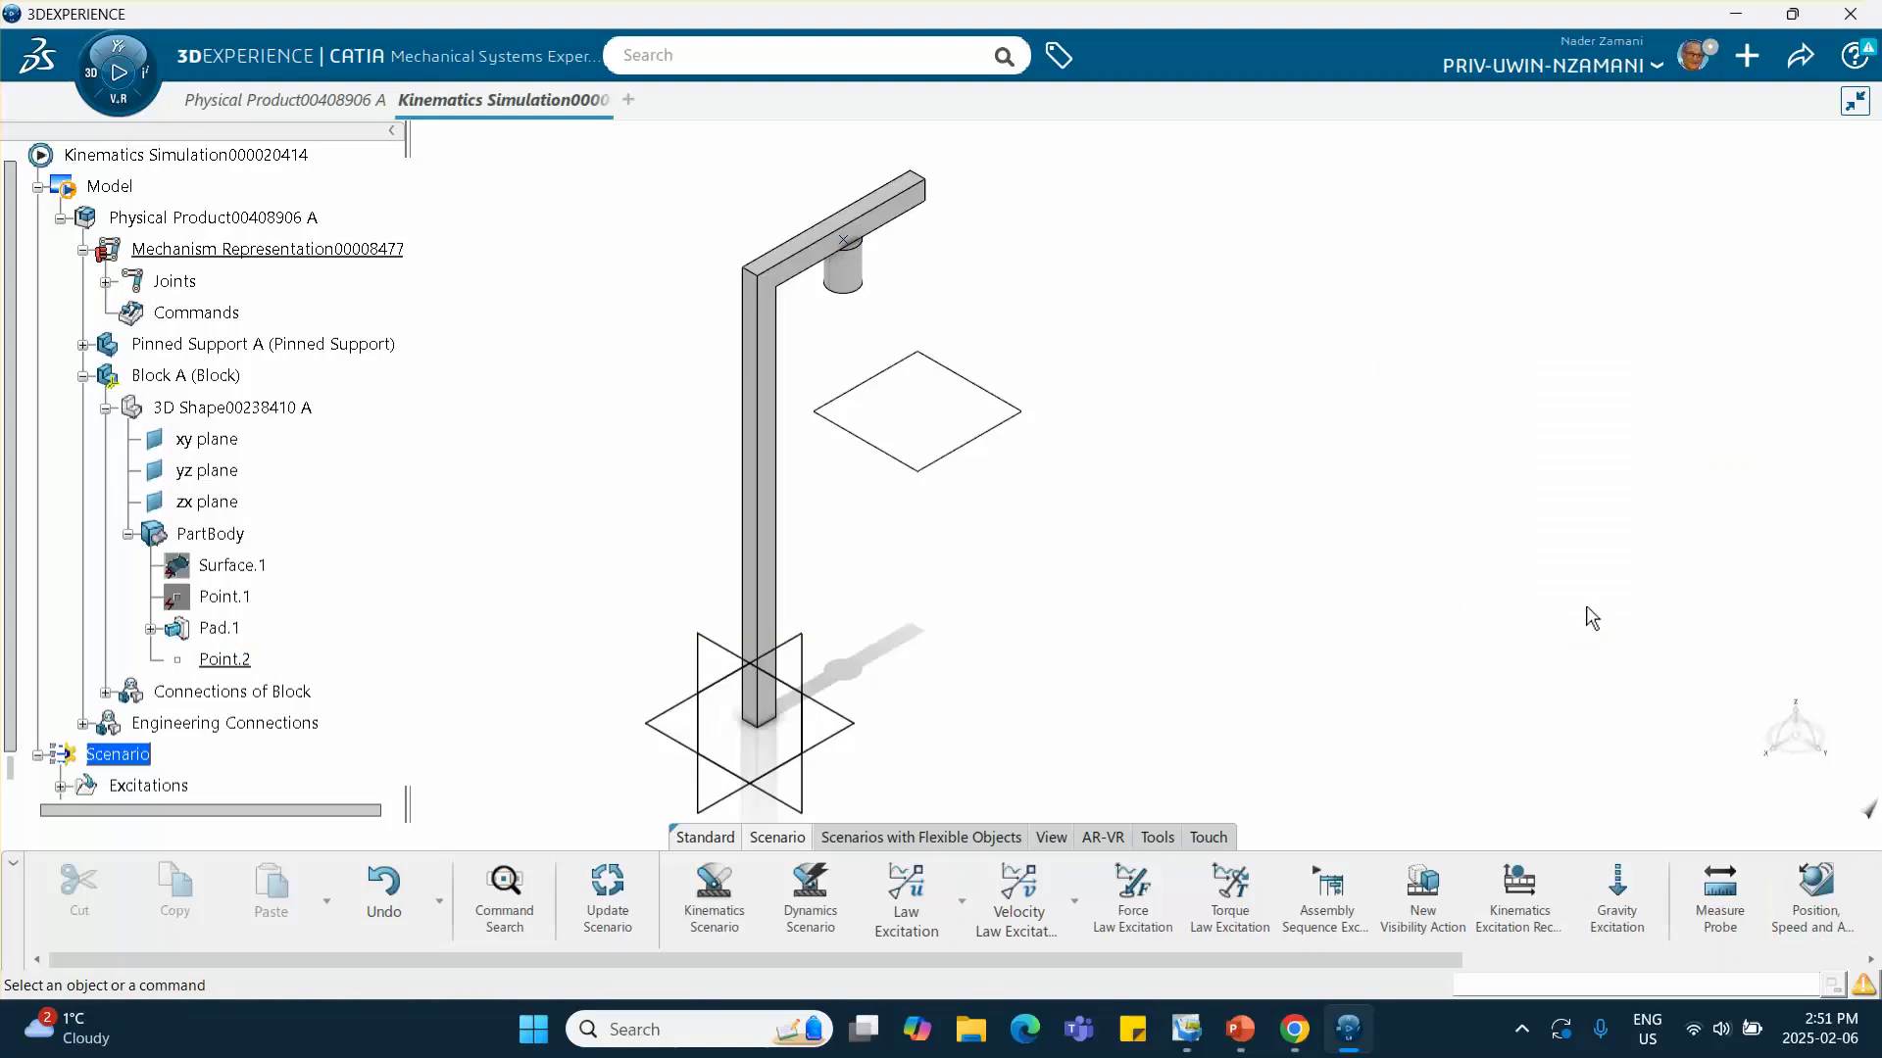
# Create a dynamics scenario that references the gravity excitation and the position, speed and acceleration probe
pyautogui.click(822, 894)
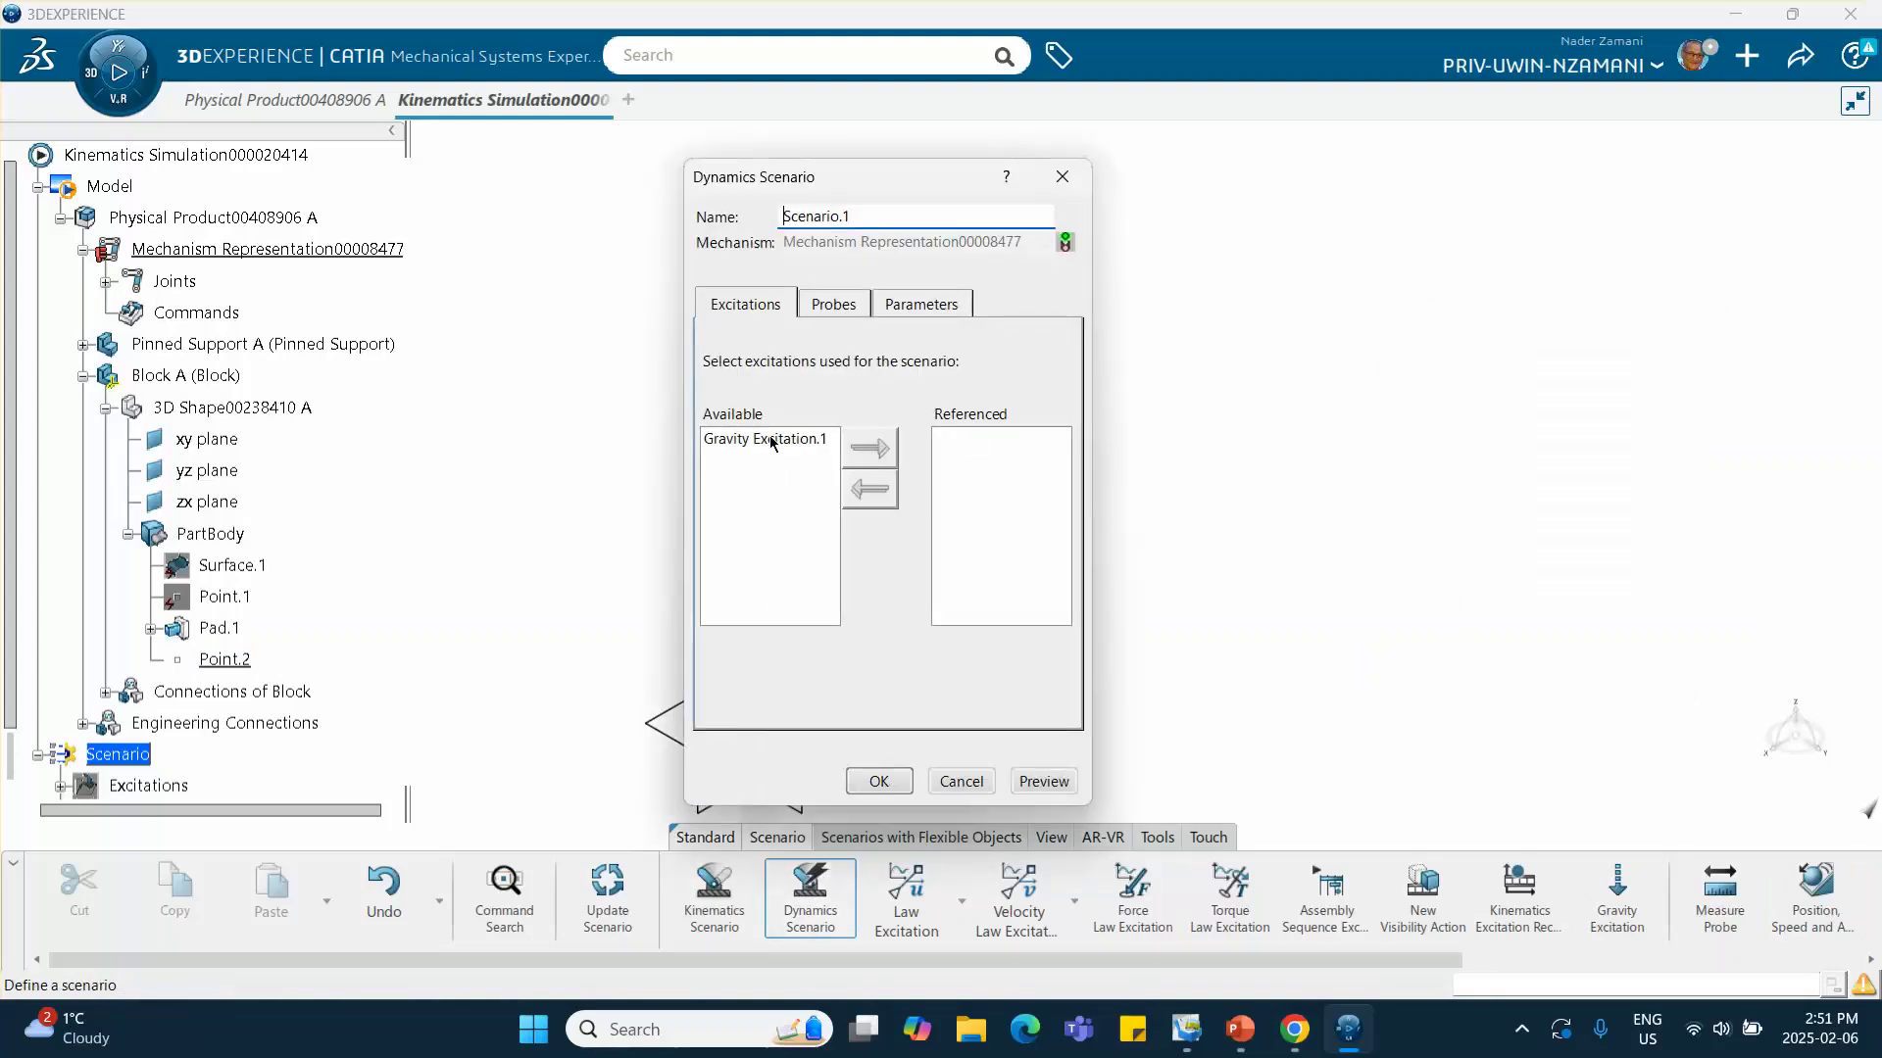
pyautogui.click(771, 441)
pyautogui.click(867, 450)
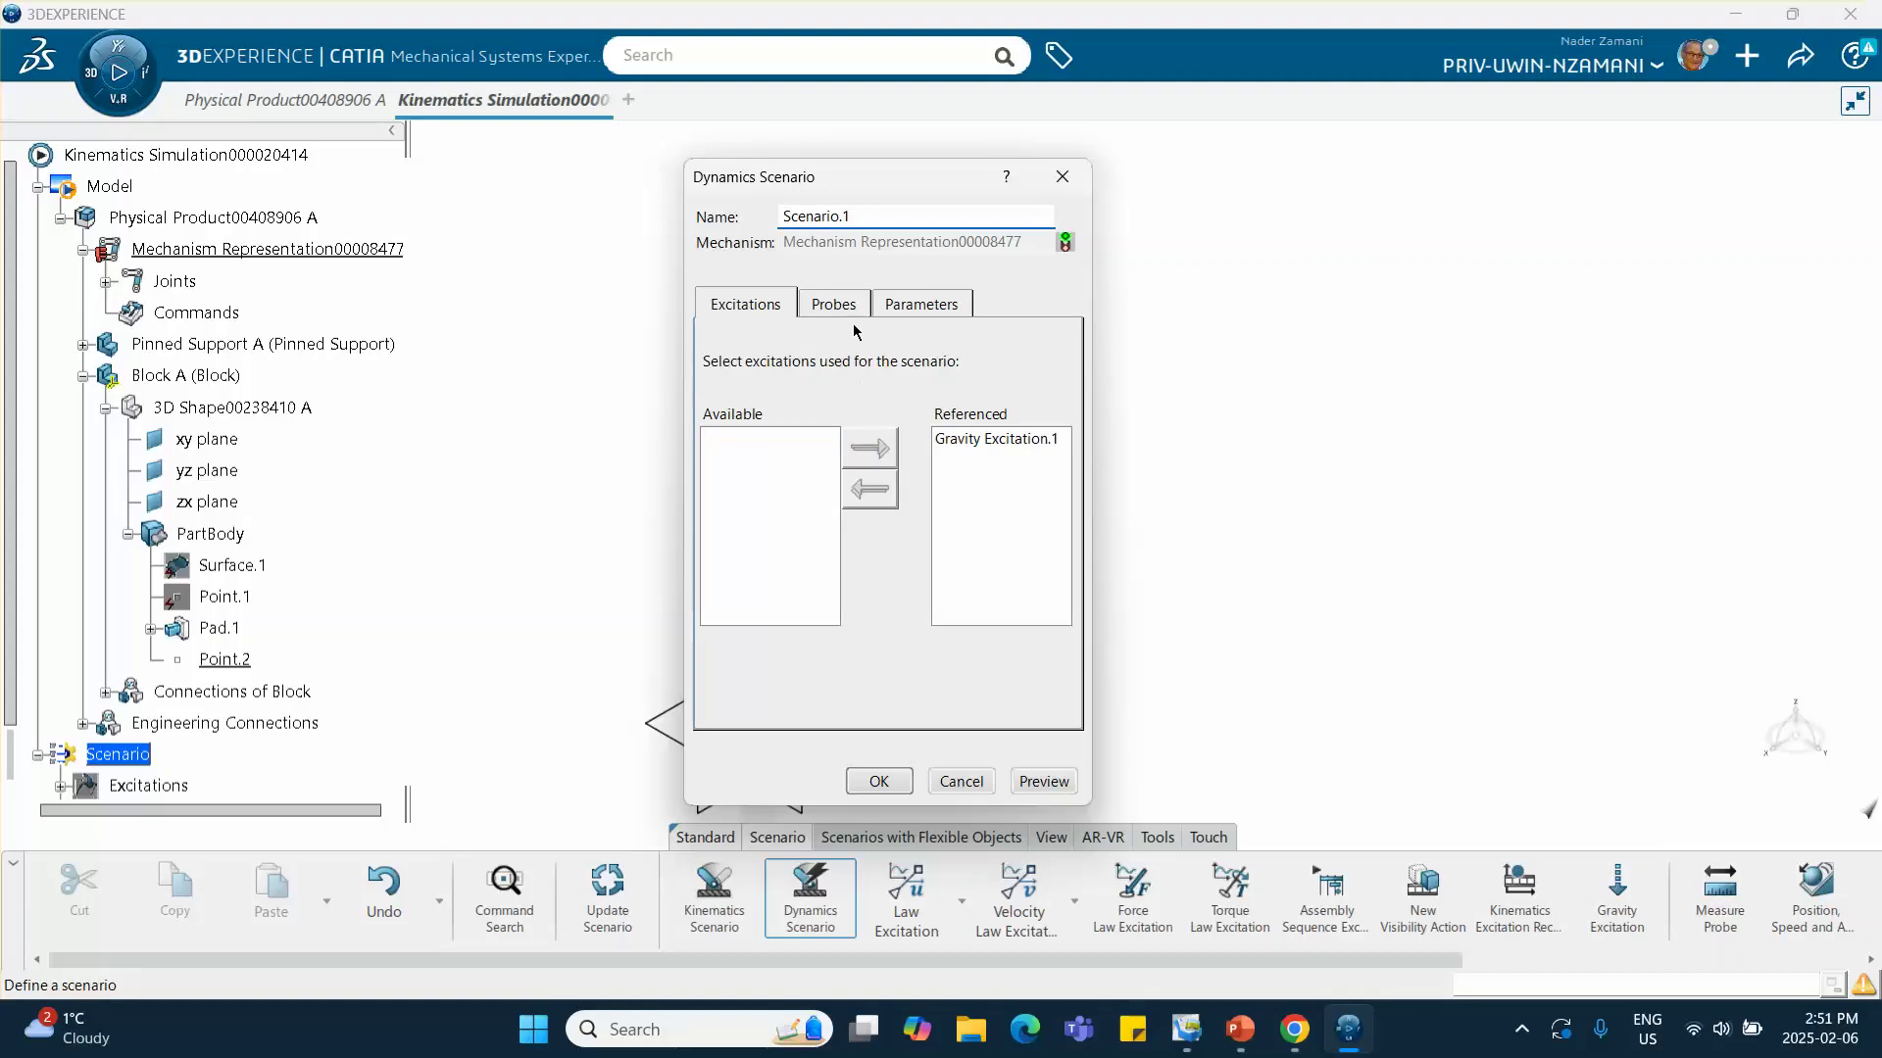
pyautogui.click(832, 305)
pyautogui.click(766, 440)
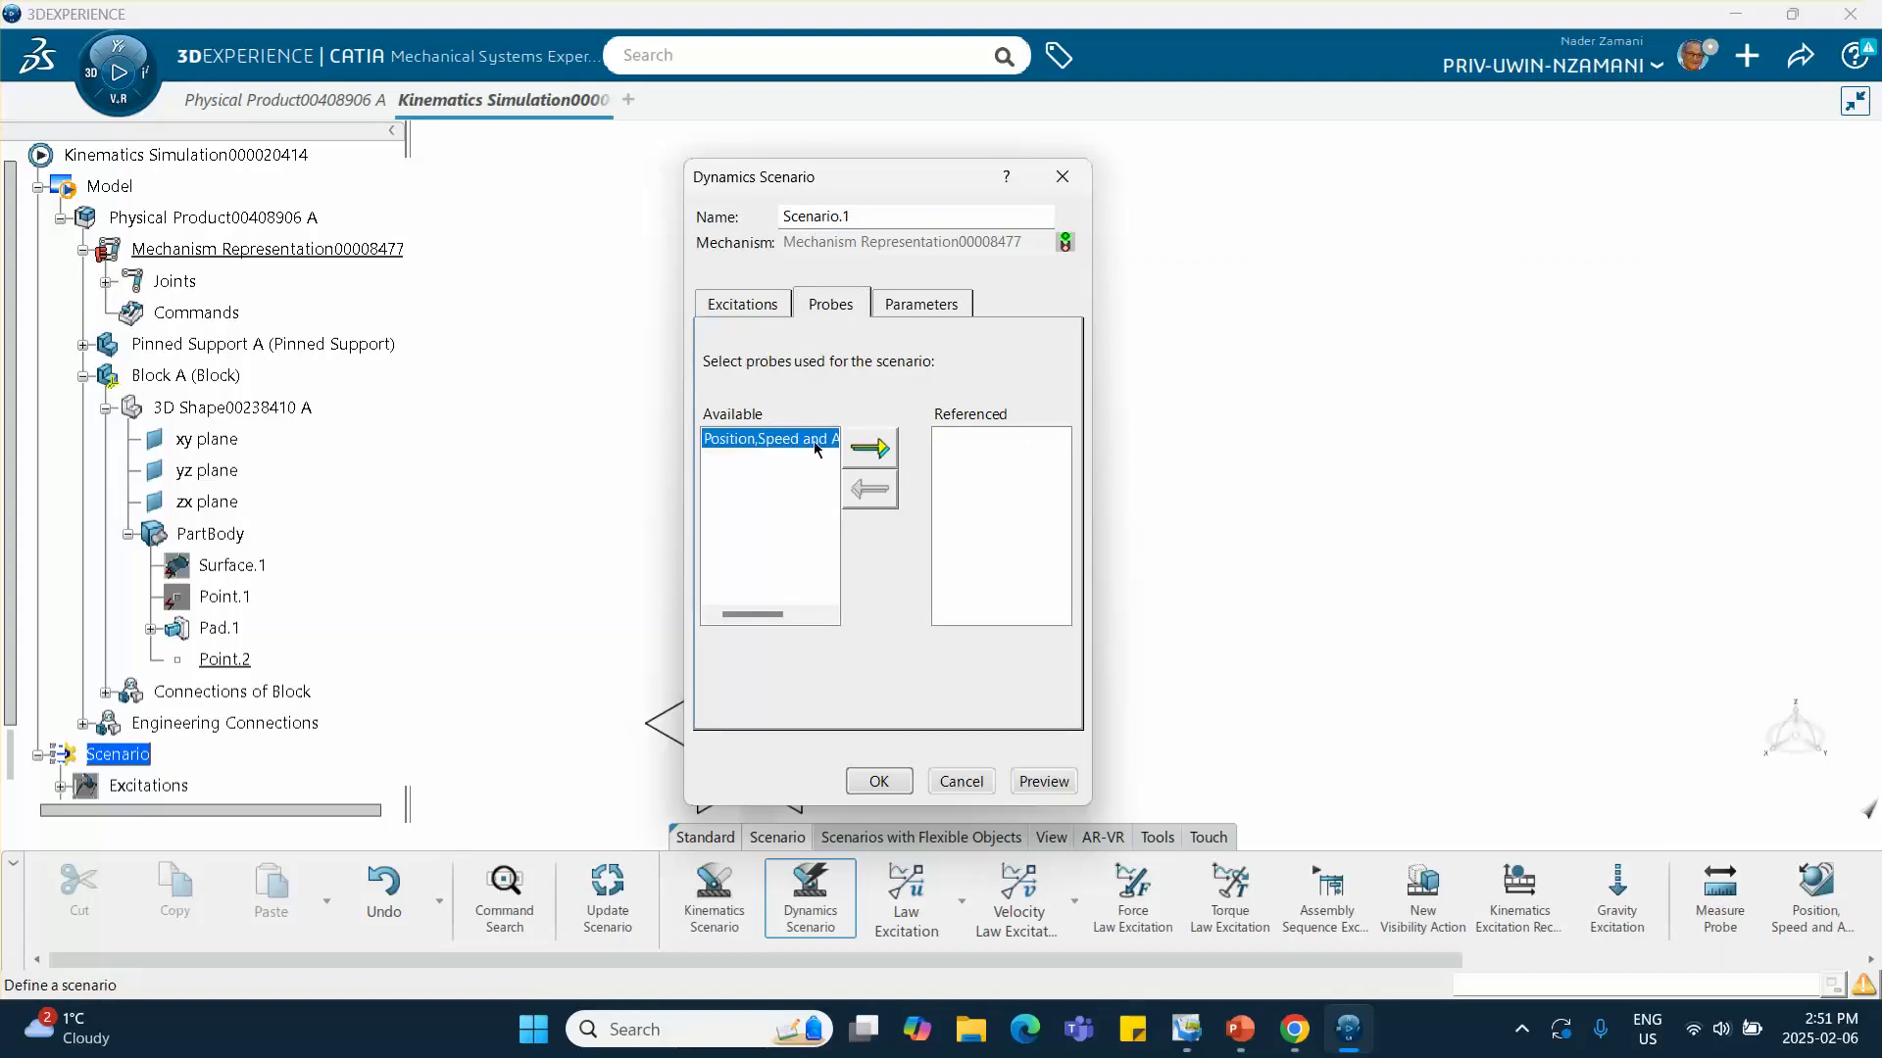
pyautogui.click(869, 449)
# Set the scenario's integrator to Symplectic Euler and its end time to 0.456 s, consulting slide 5 of the PowerPoint tutorial
pyautogui.click(920, 304)
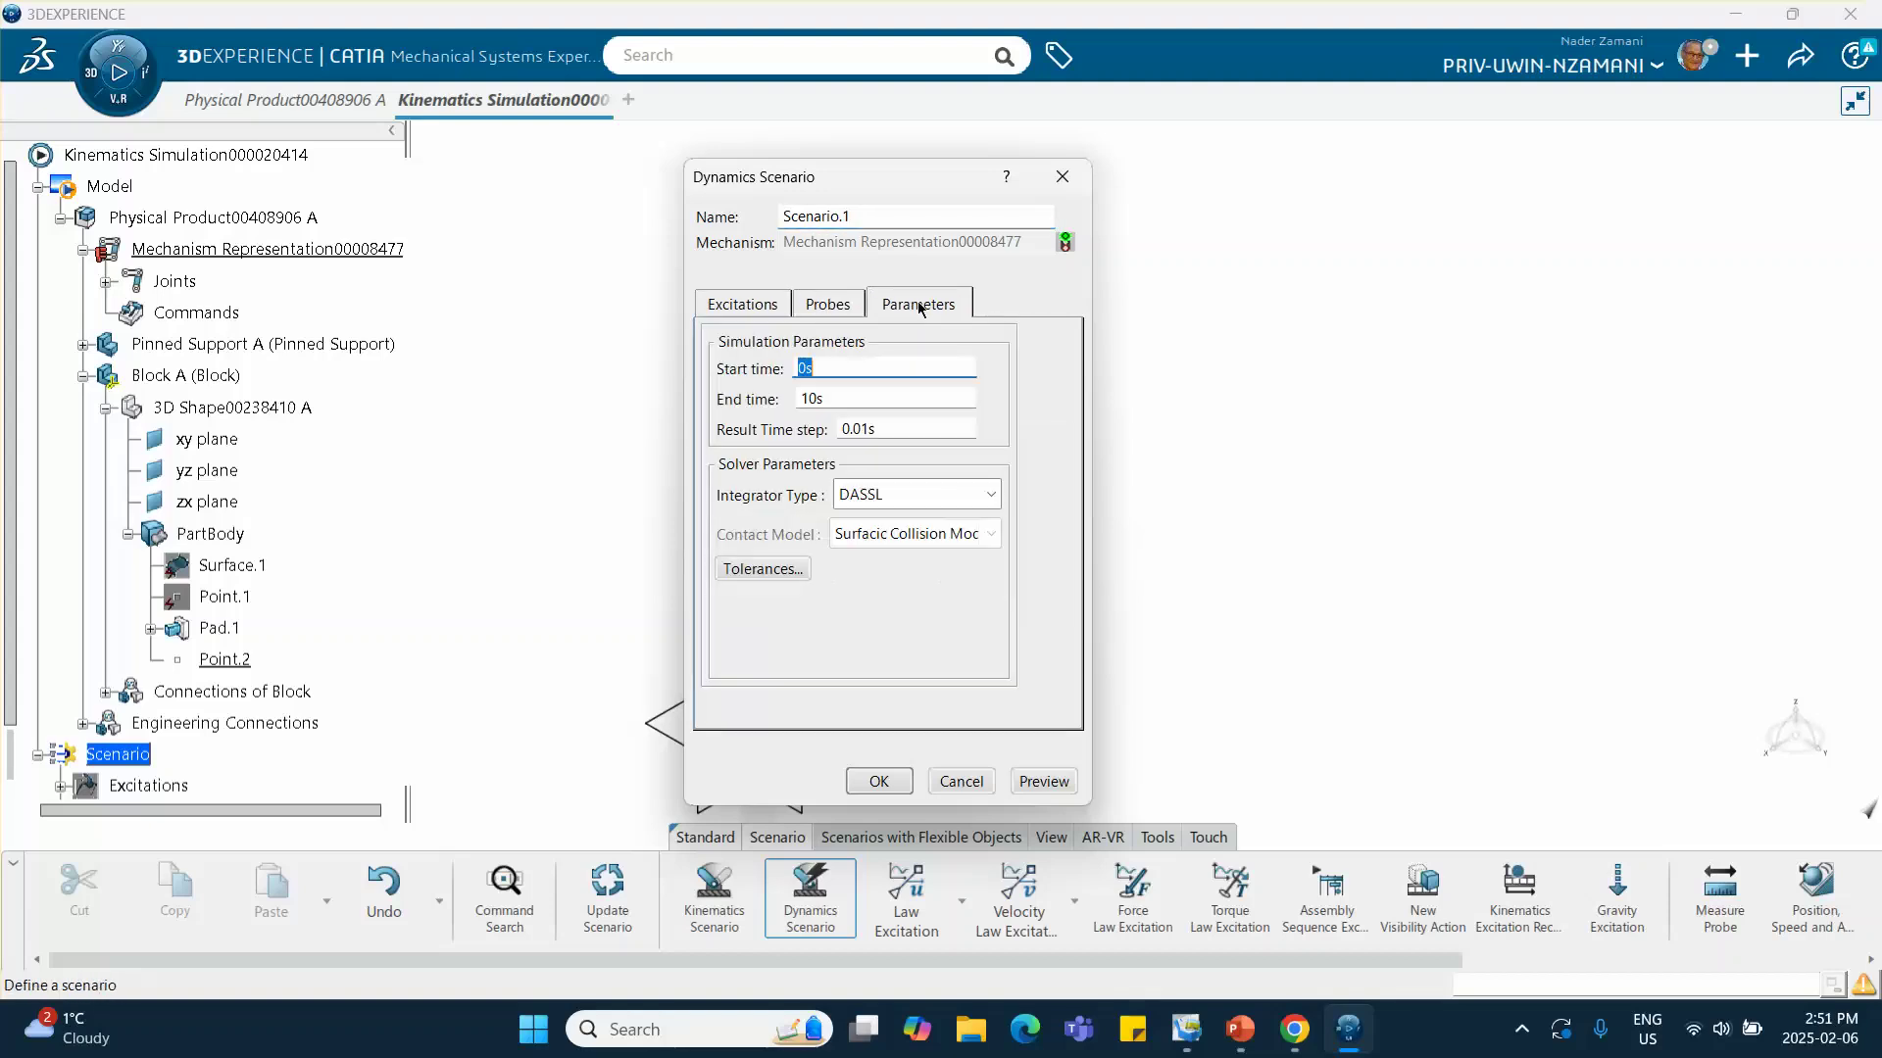
pyautogui.click(907, 495)
pyautogui.click(898, 526)
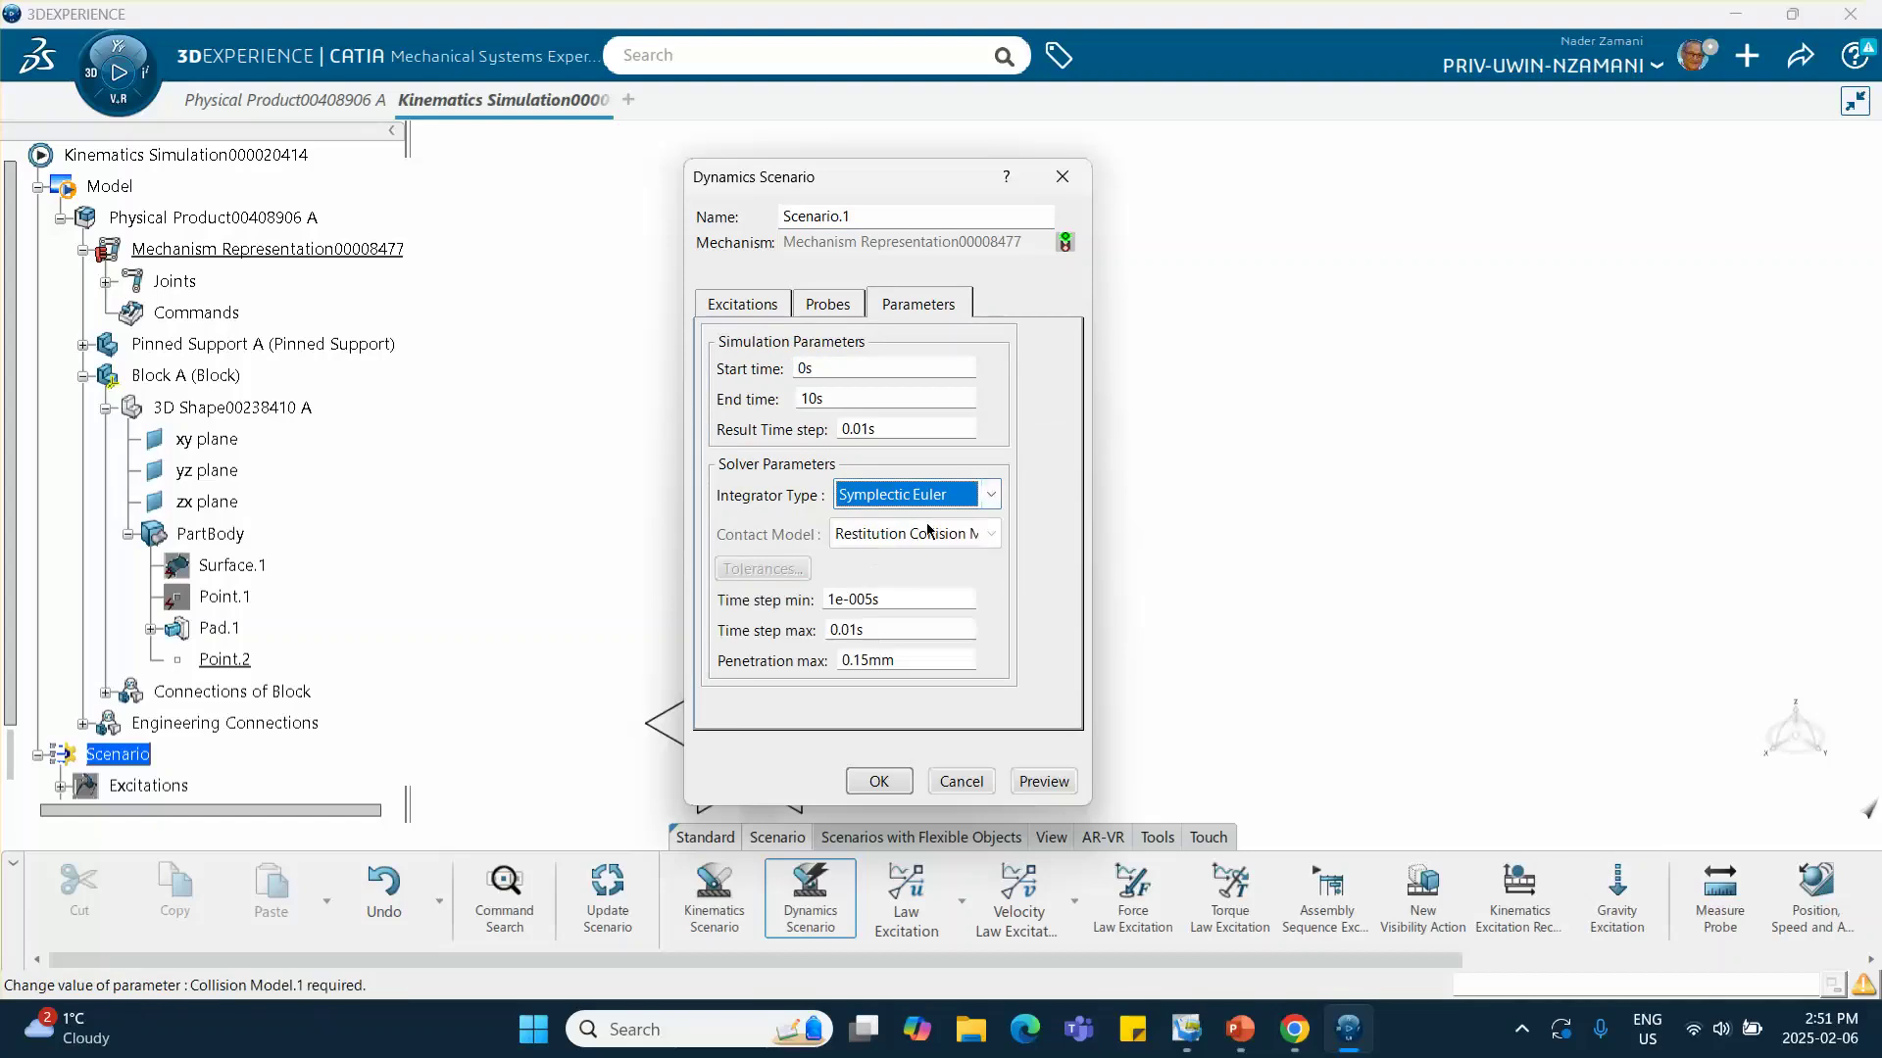
pyautogui.click(840, 400)
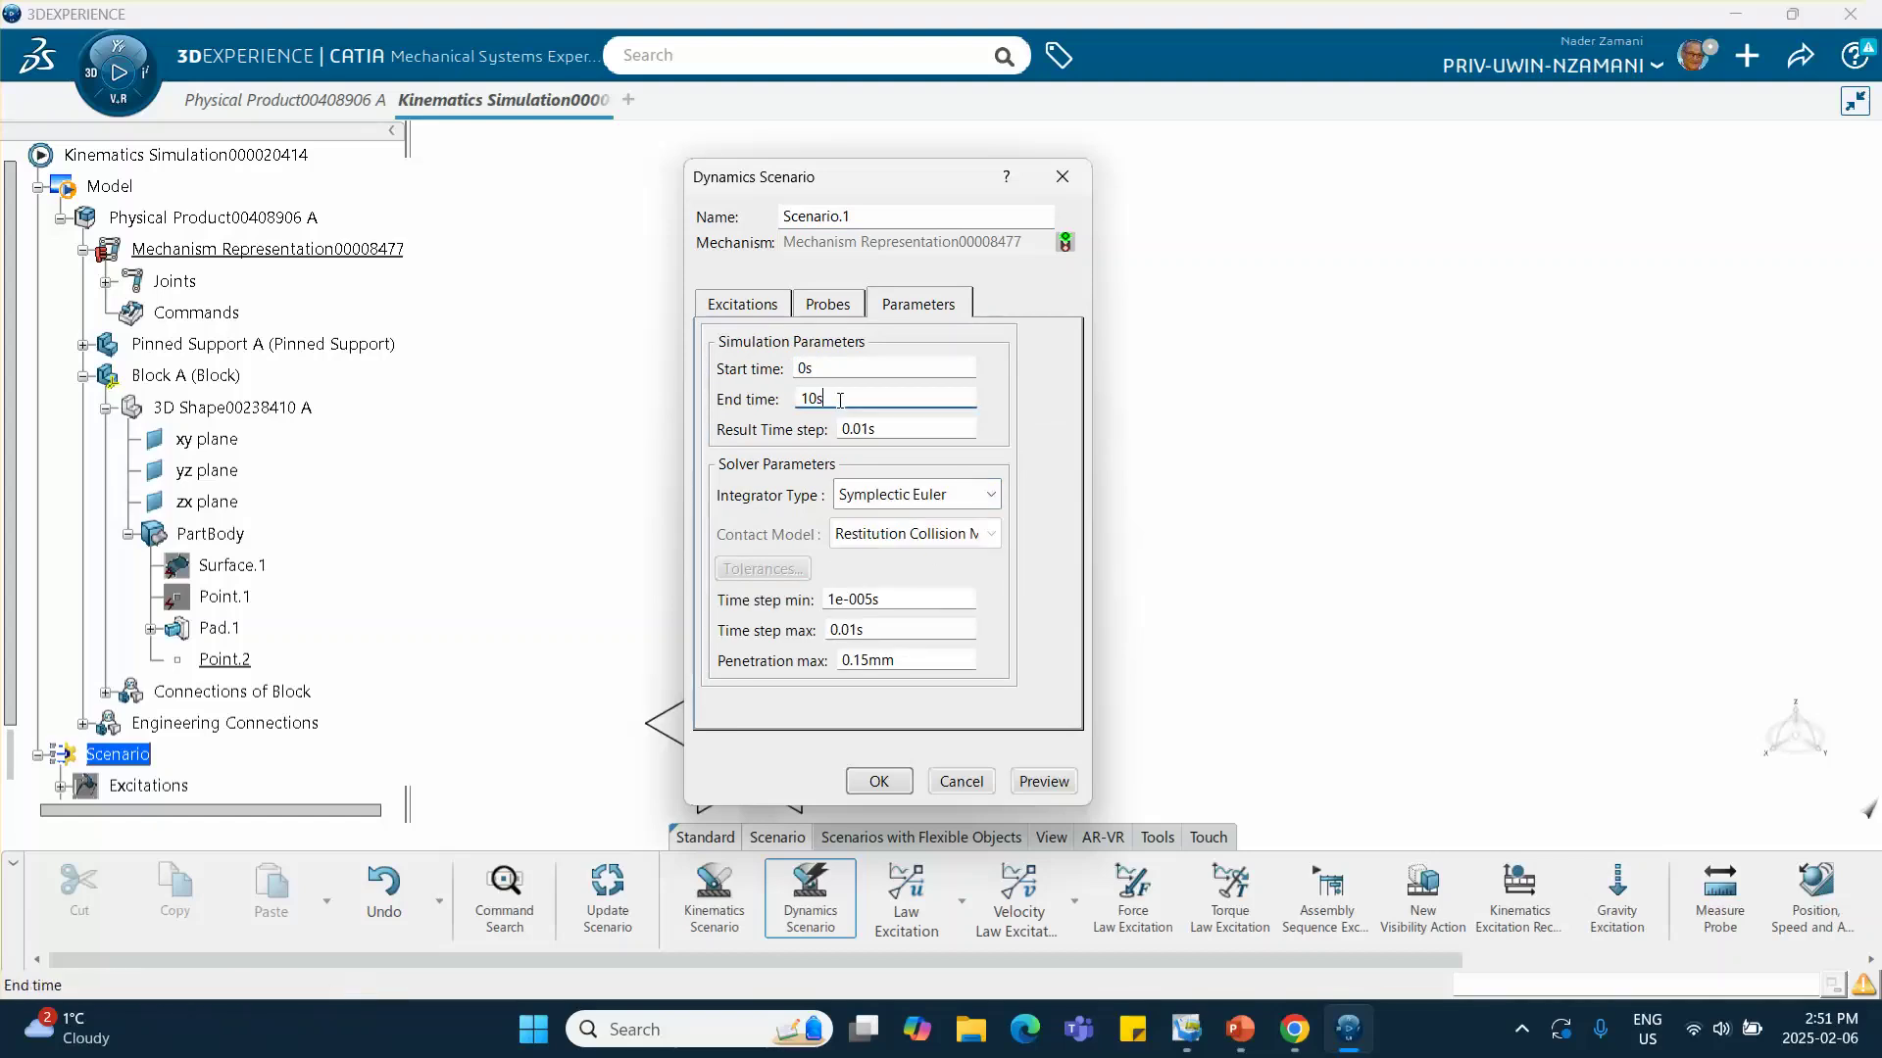
pyautogui.click(1228, 1011)
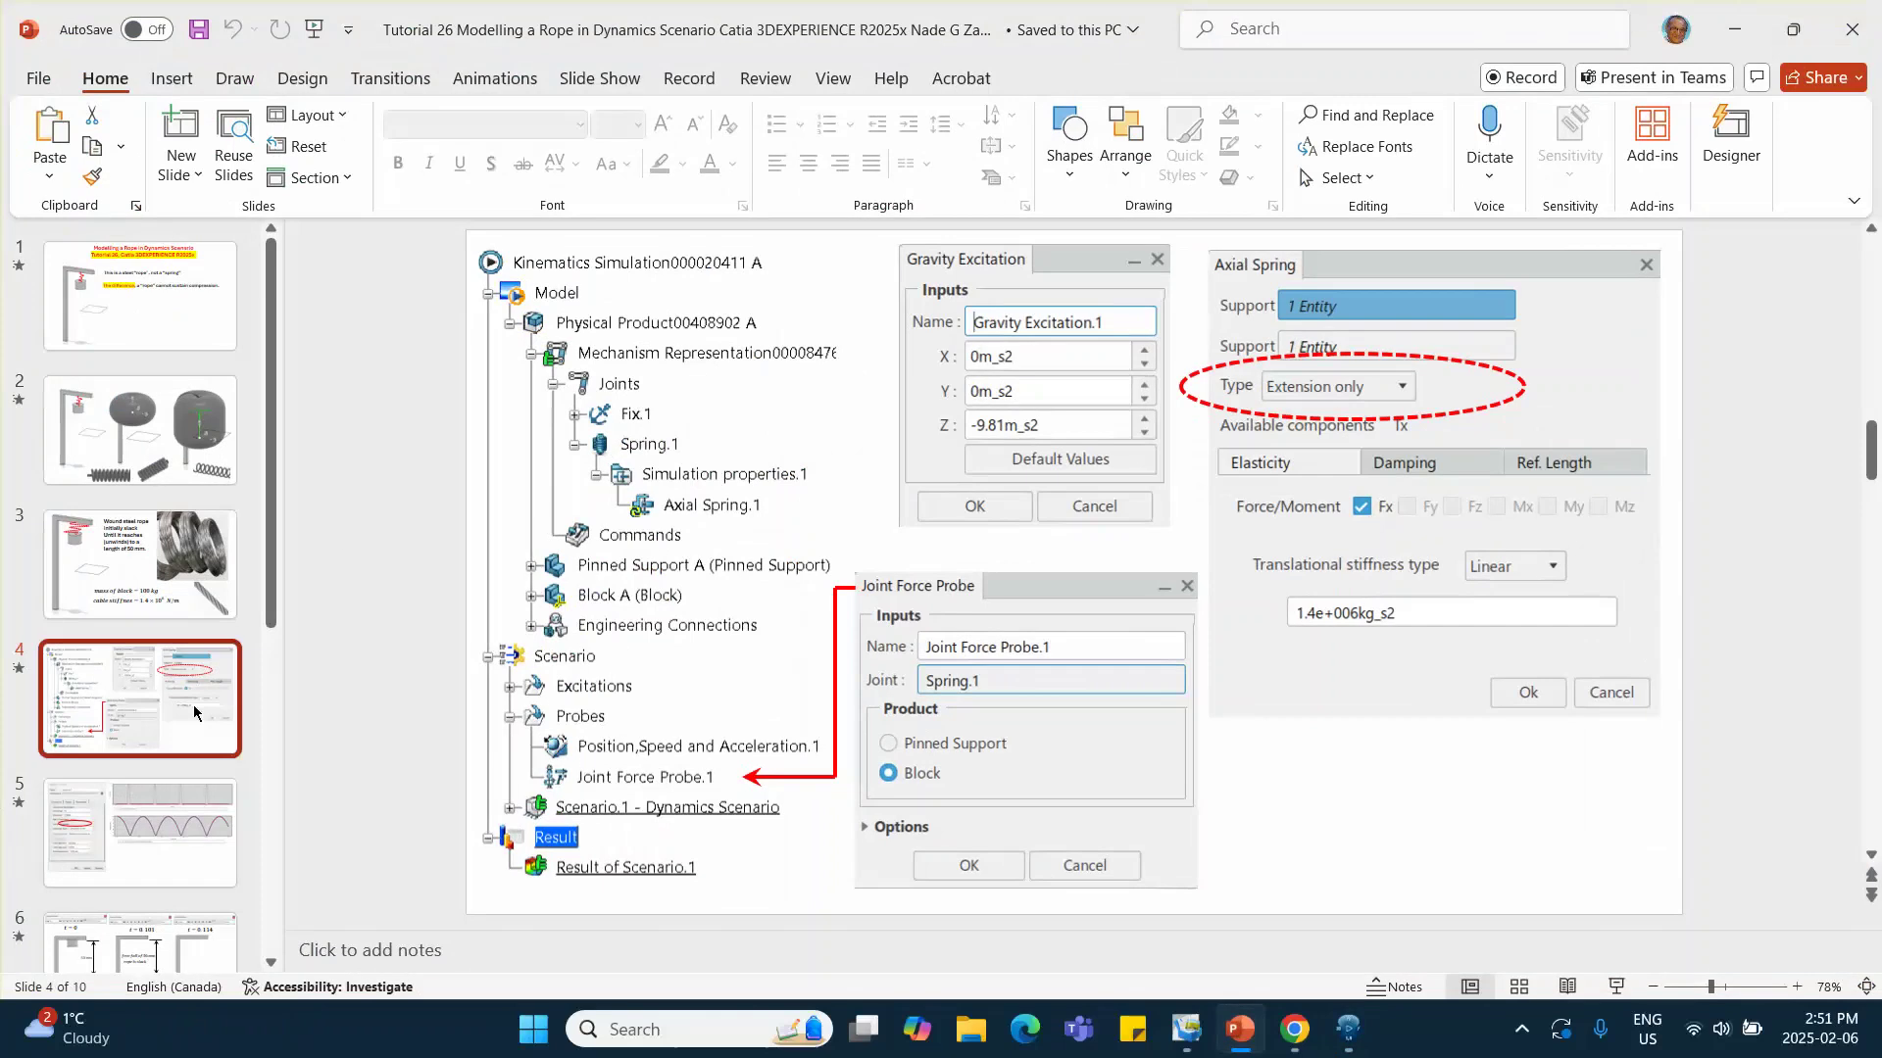
pyautogui.click(117, 833)
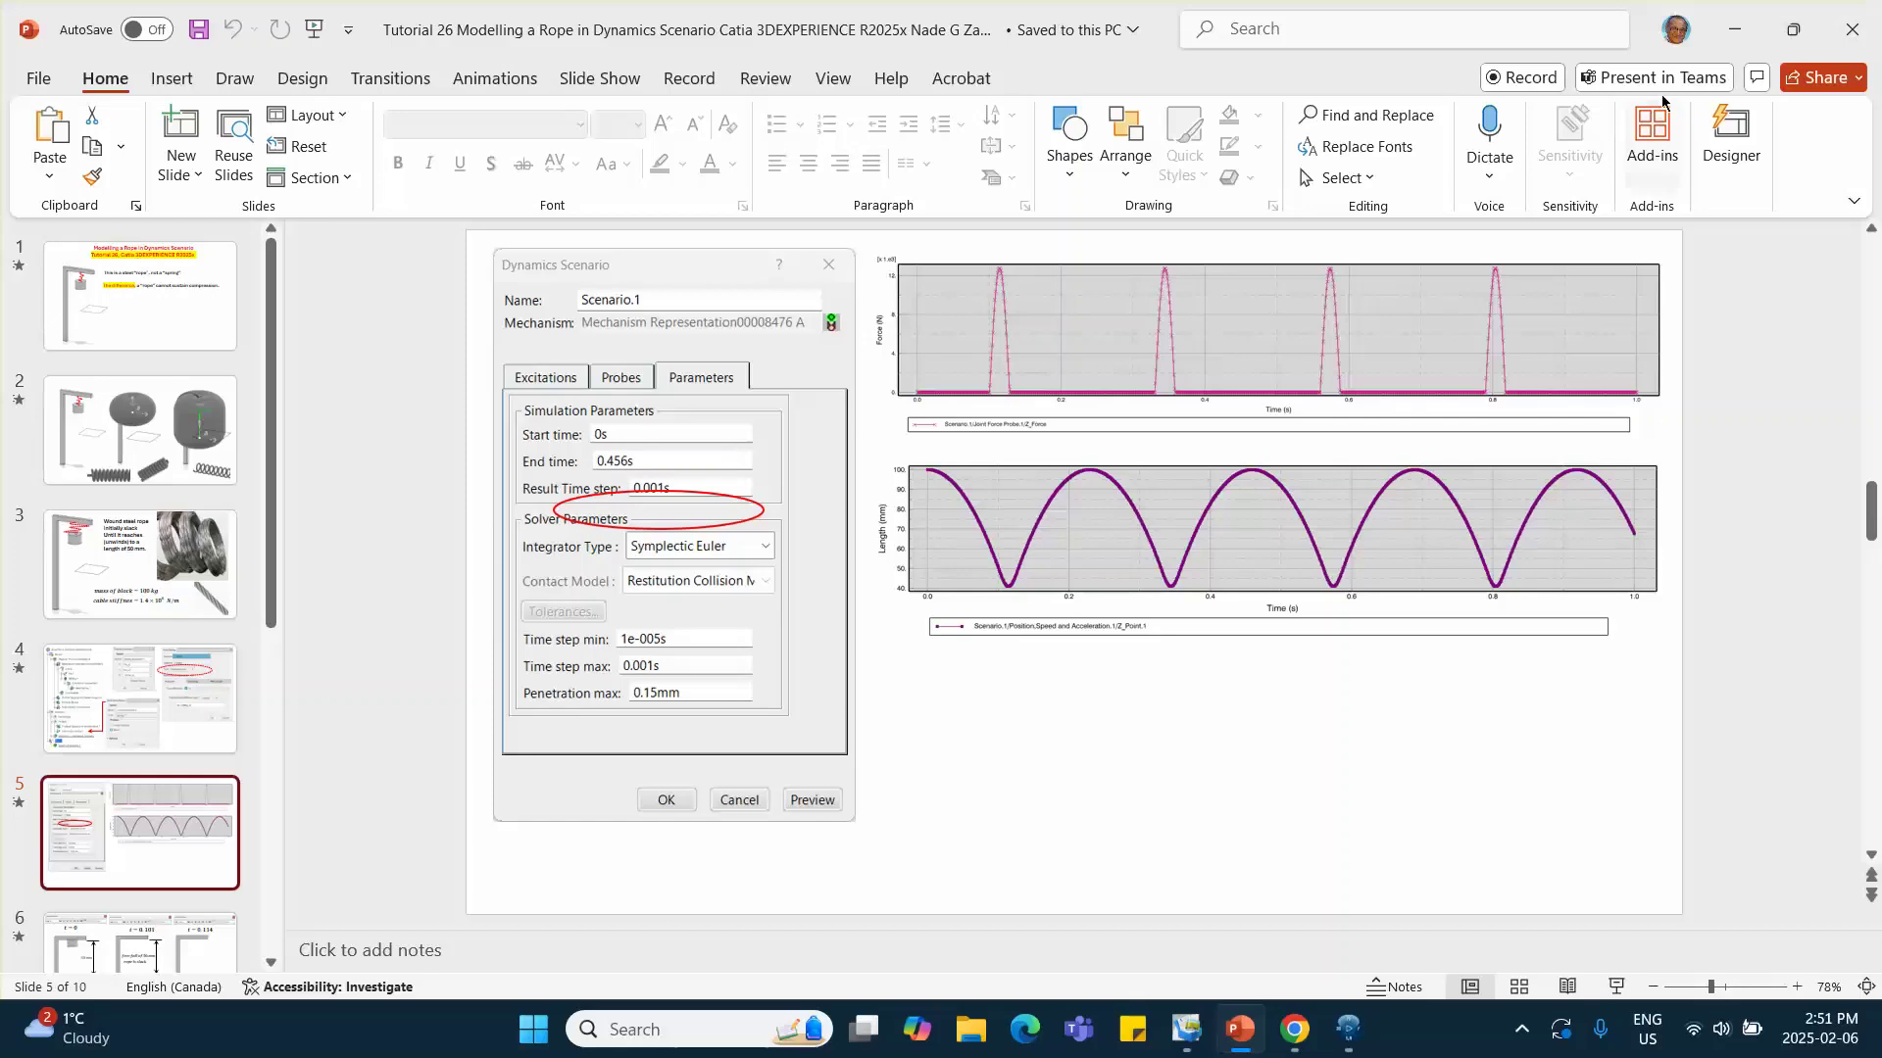
pyautogui.click(1734, 30)
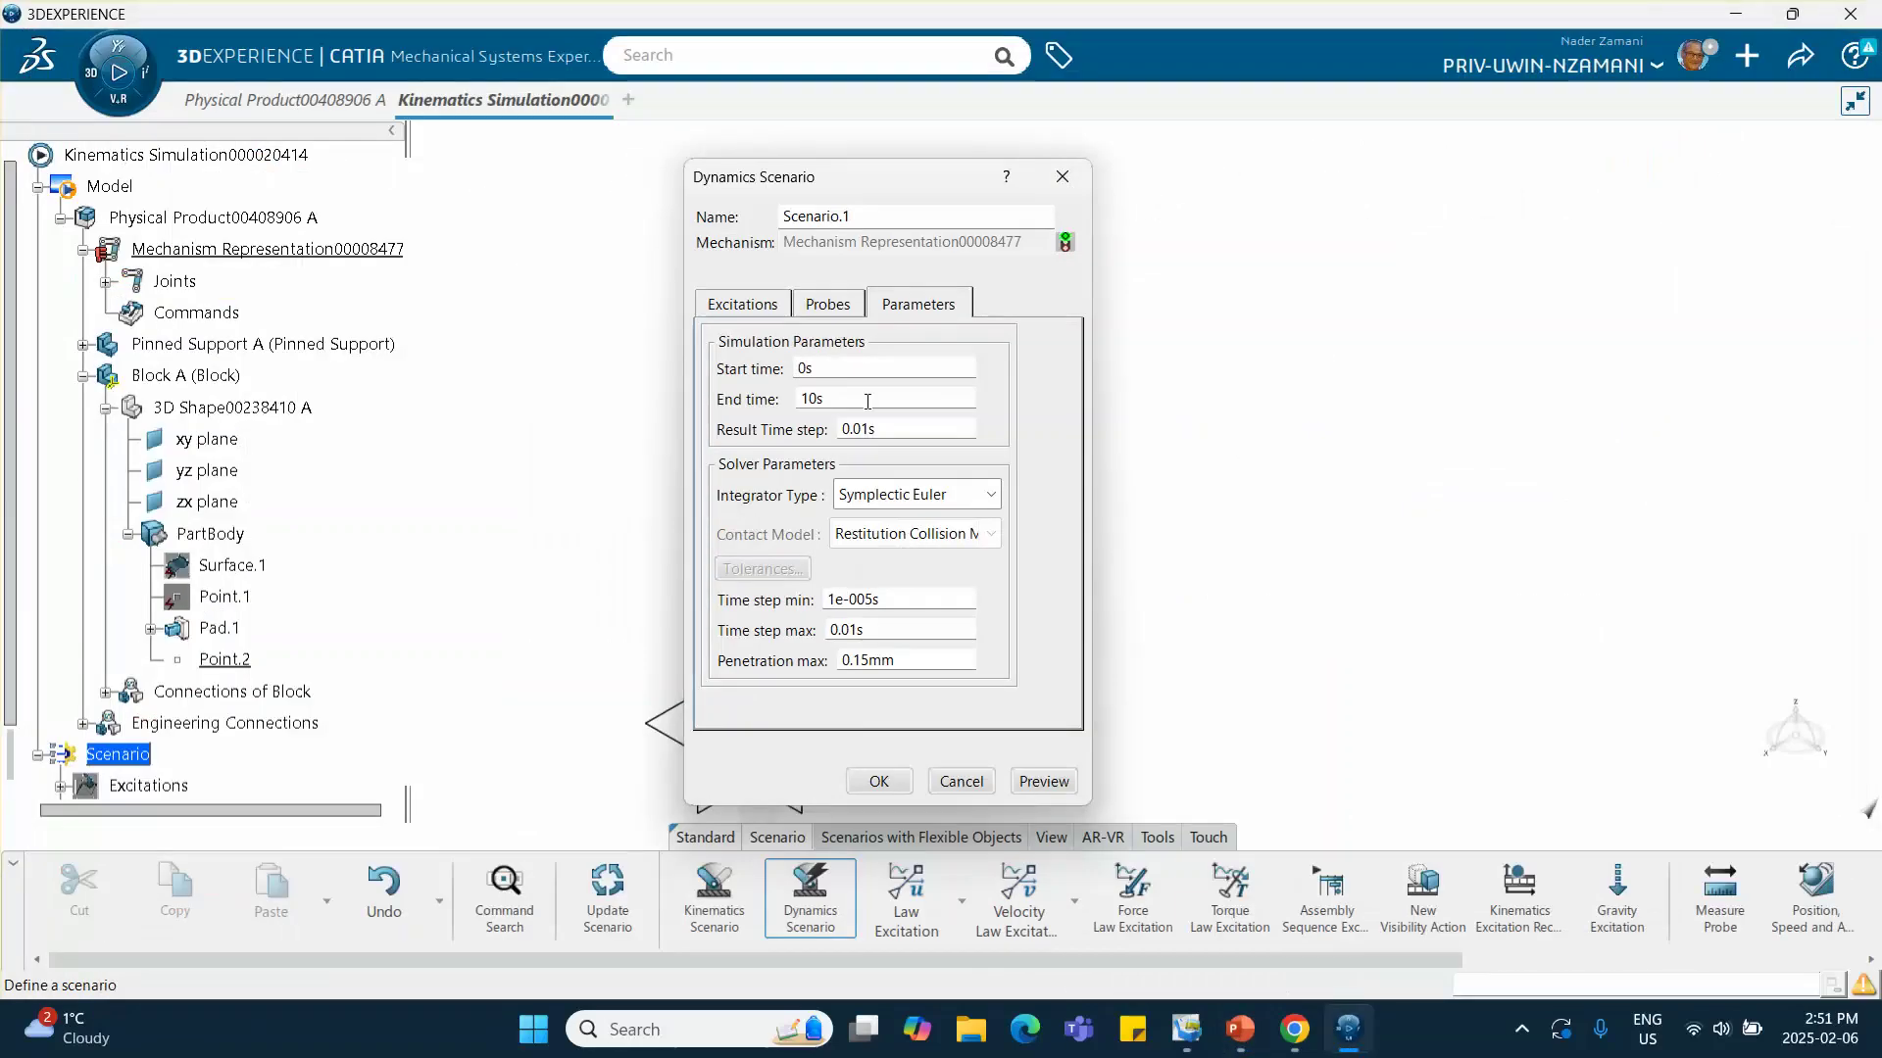
pyautogui.moveTo(868, 402); pyautogui.dragTo(687, 398)
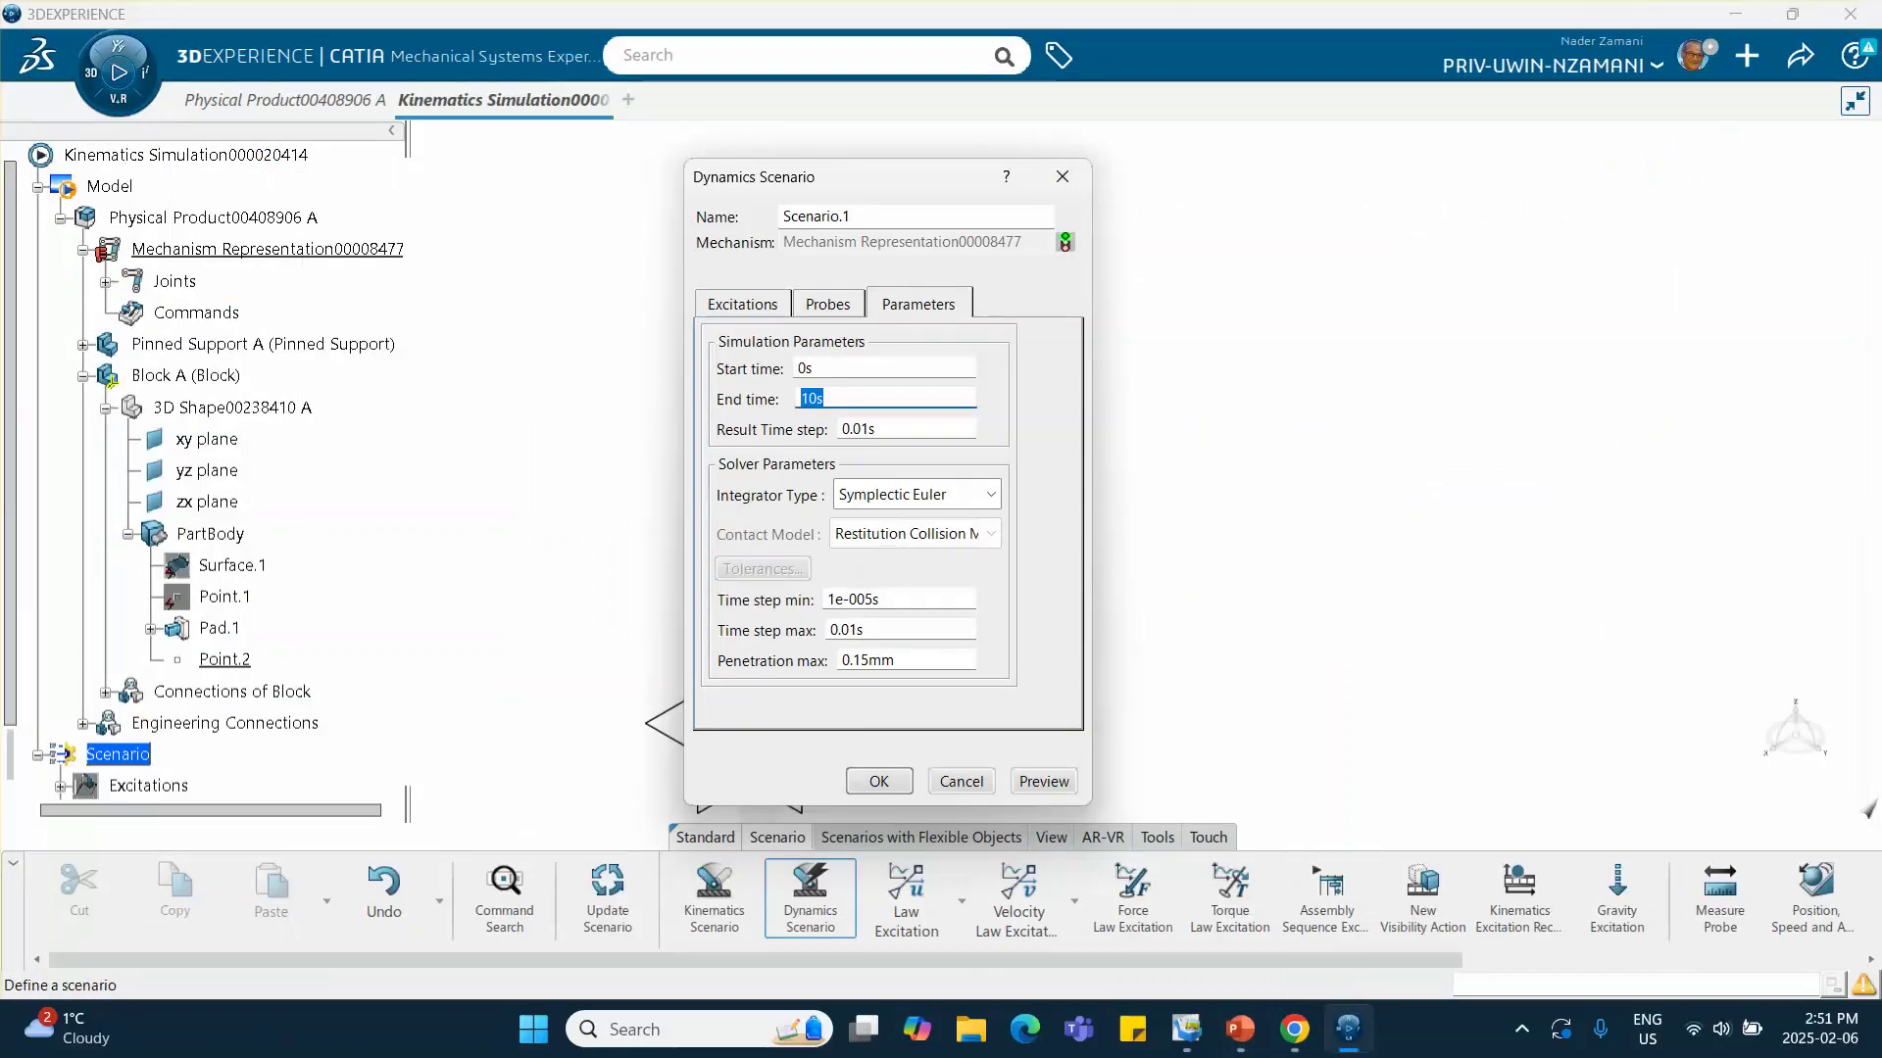
pyautogui.write('.456')
pyautogui.click(1123, 520)
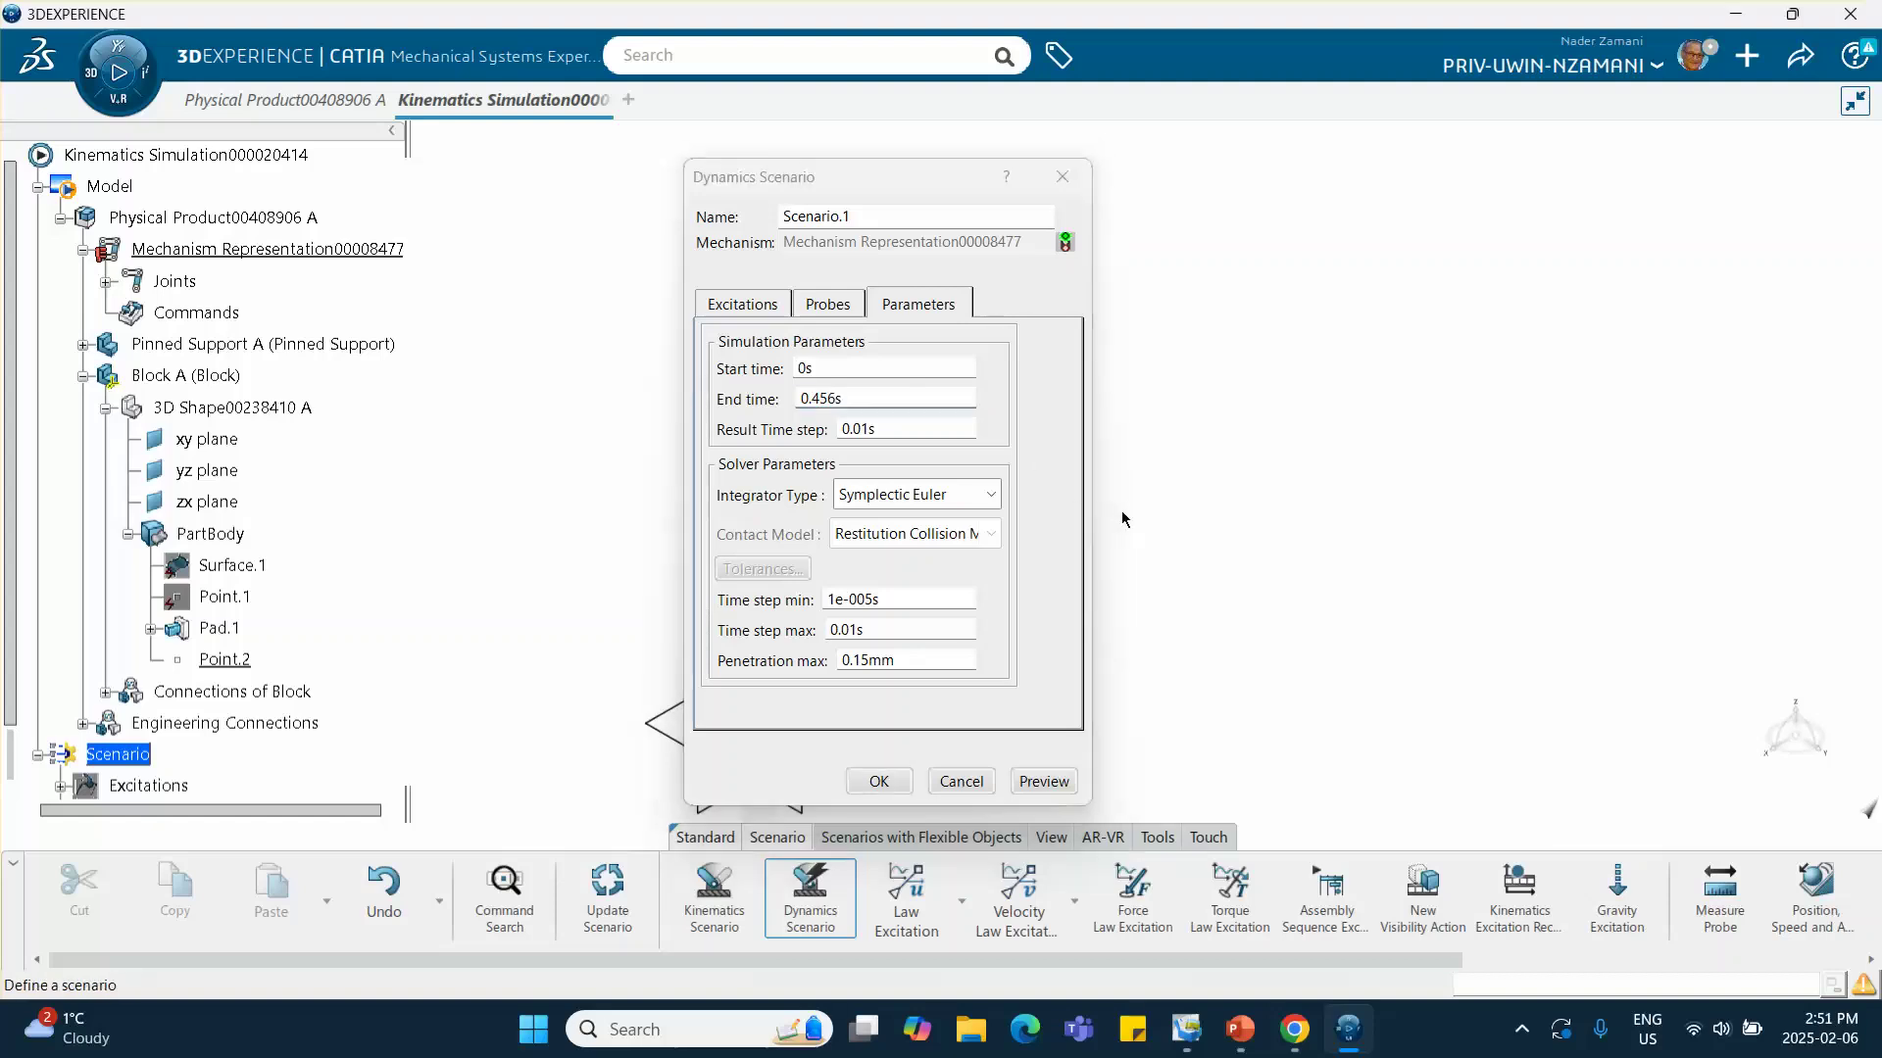
# Set both the result time step and the maximum time step to 0.001 s, and accept the dynamics scenario
pyautogui.click(1240, 1029)
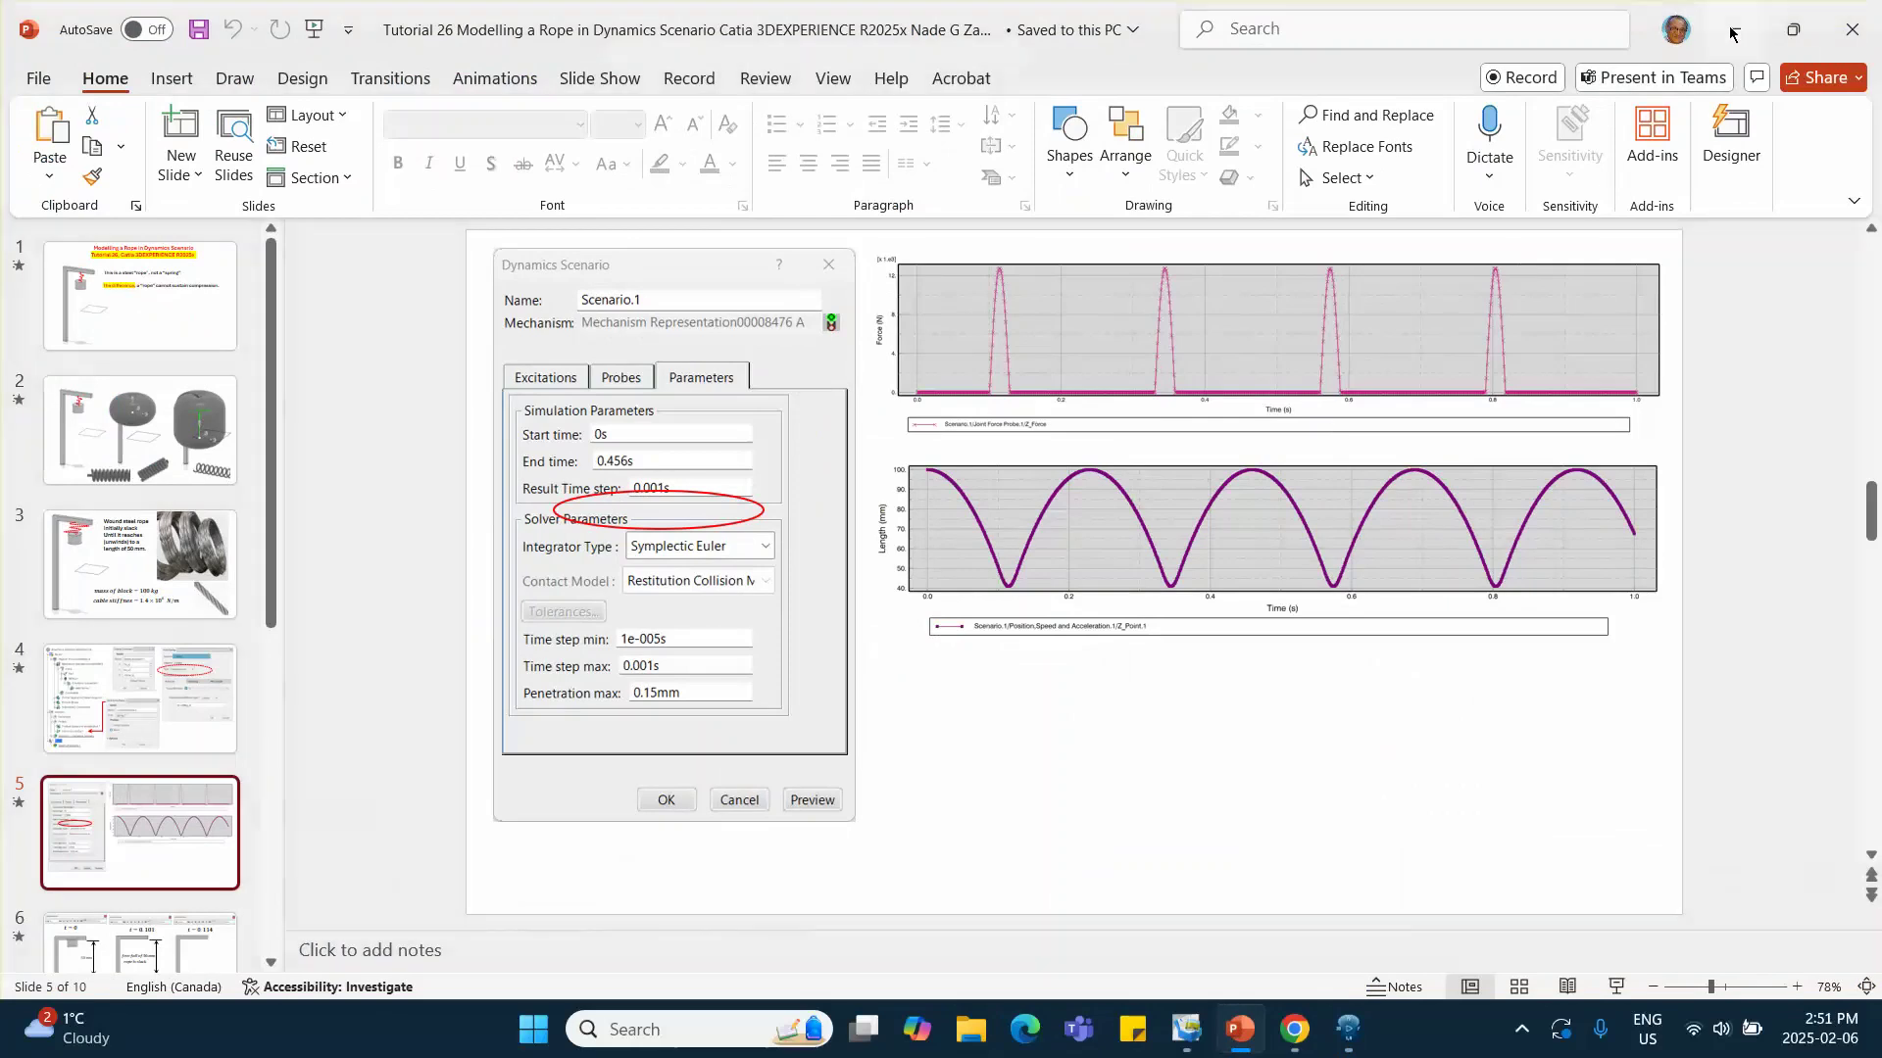
pyautogui.hotkey('alt', 'Tab')
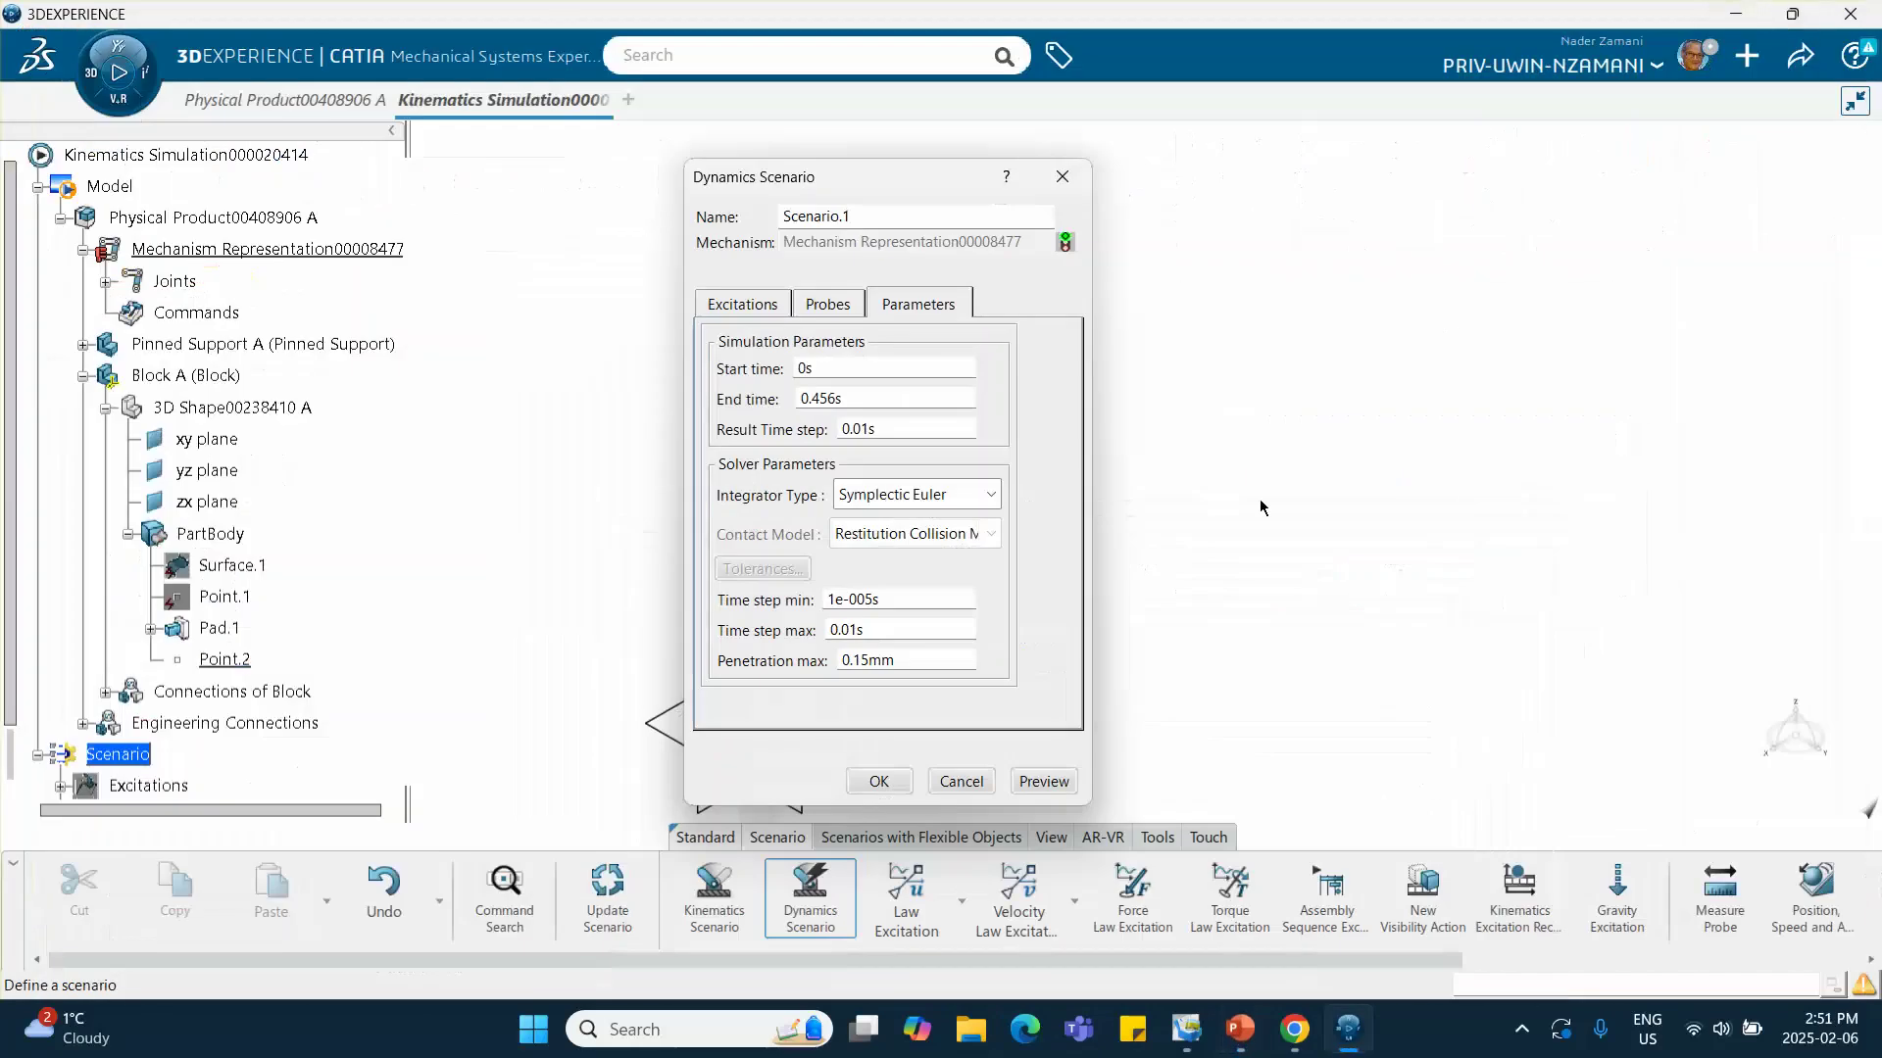
pyautogui.click(861, 429)
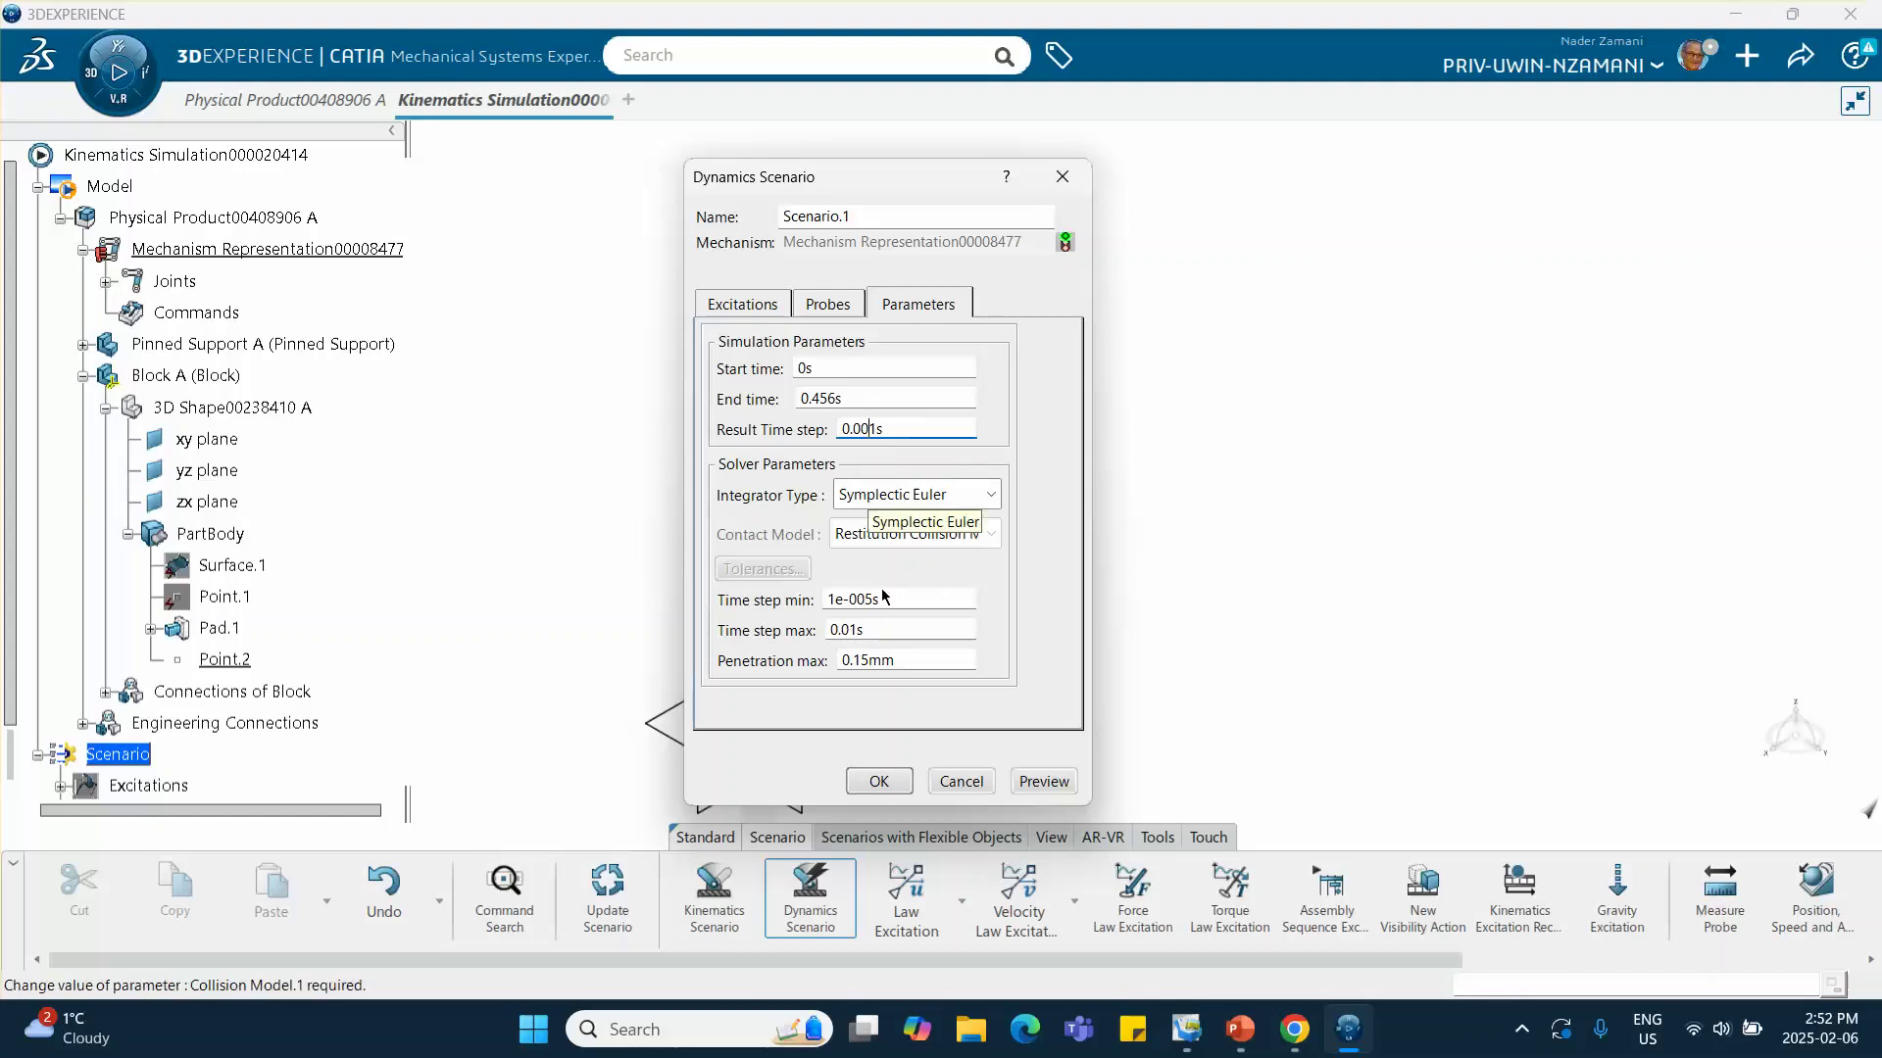
pyautogui.click(880, 781)
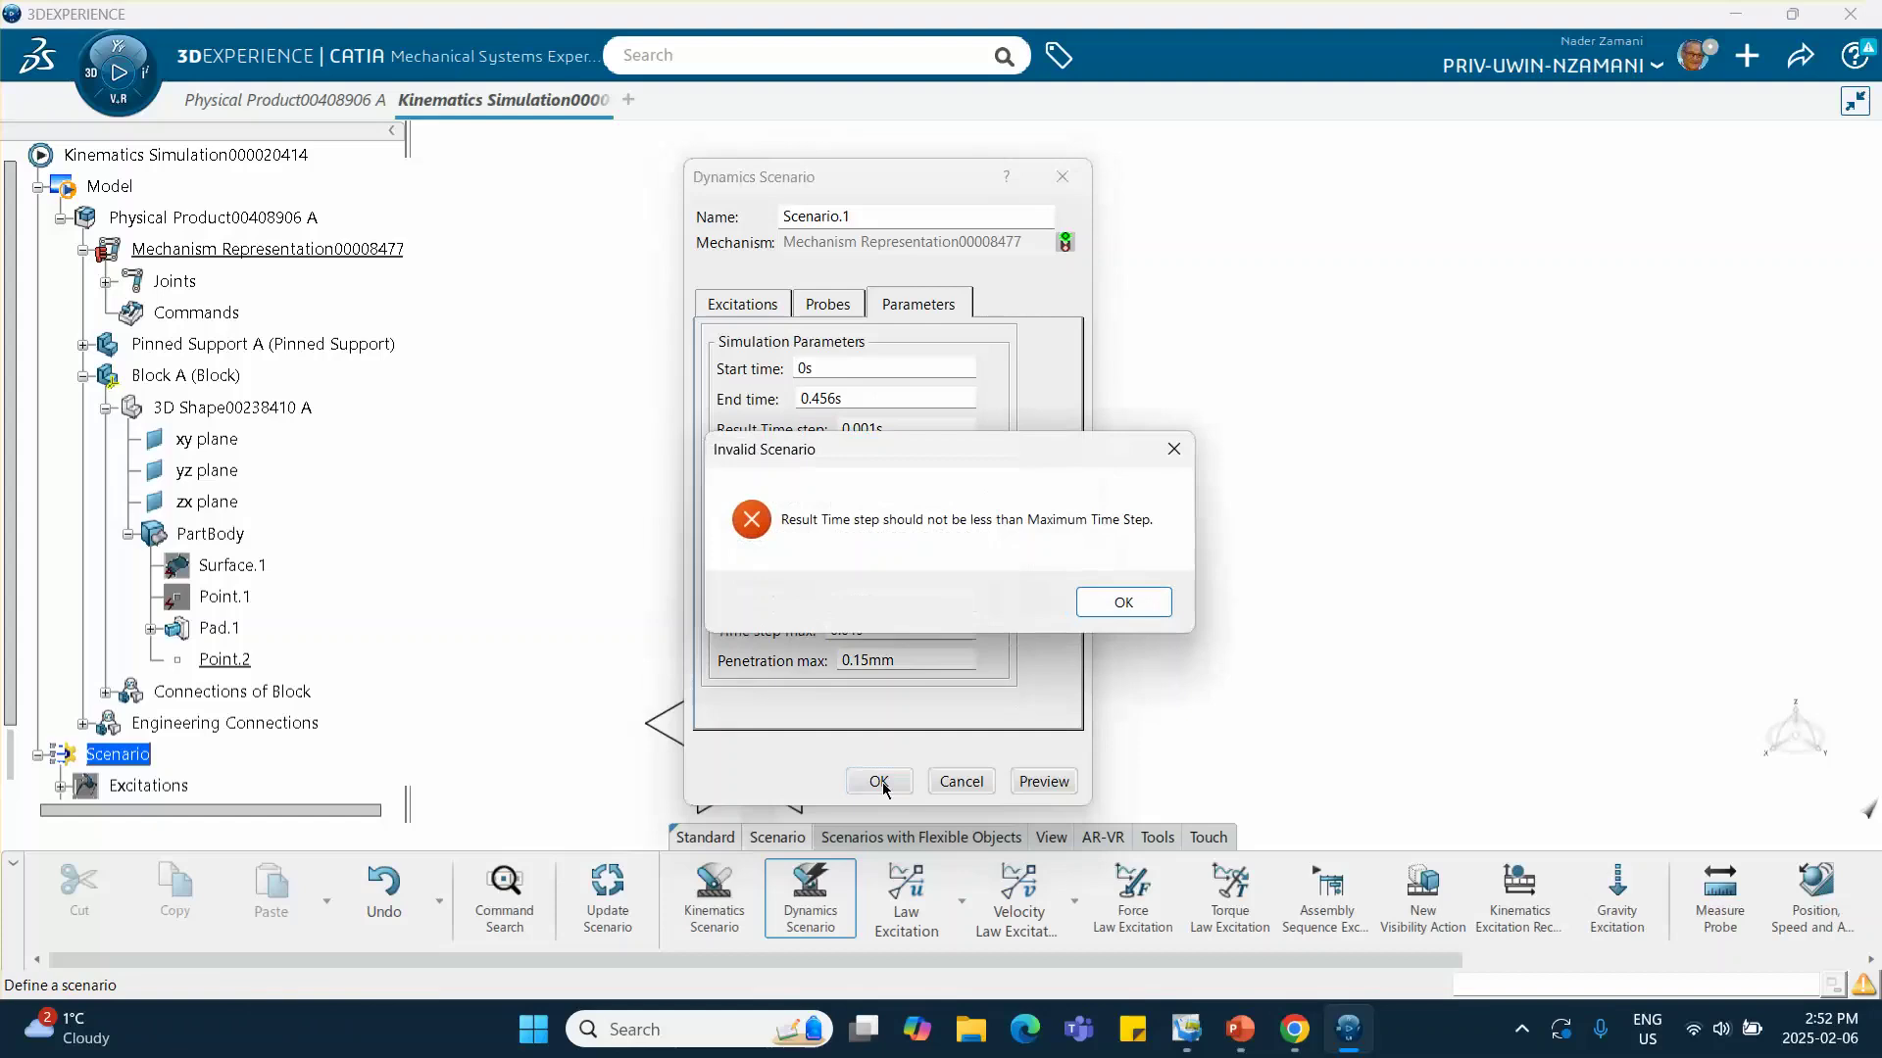
pyautogui.click(1121, 602)
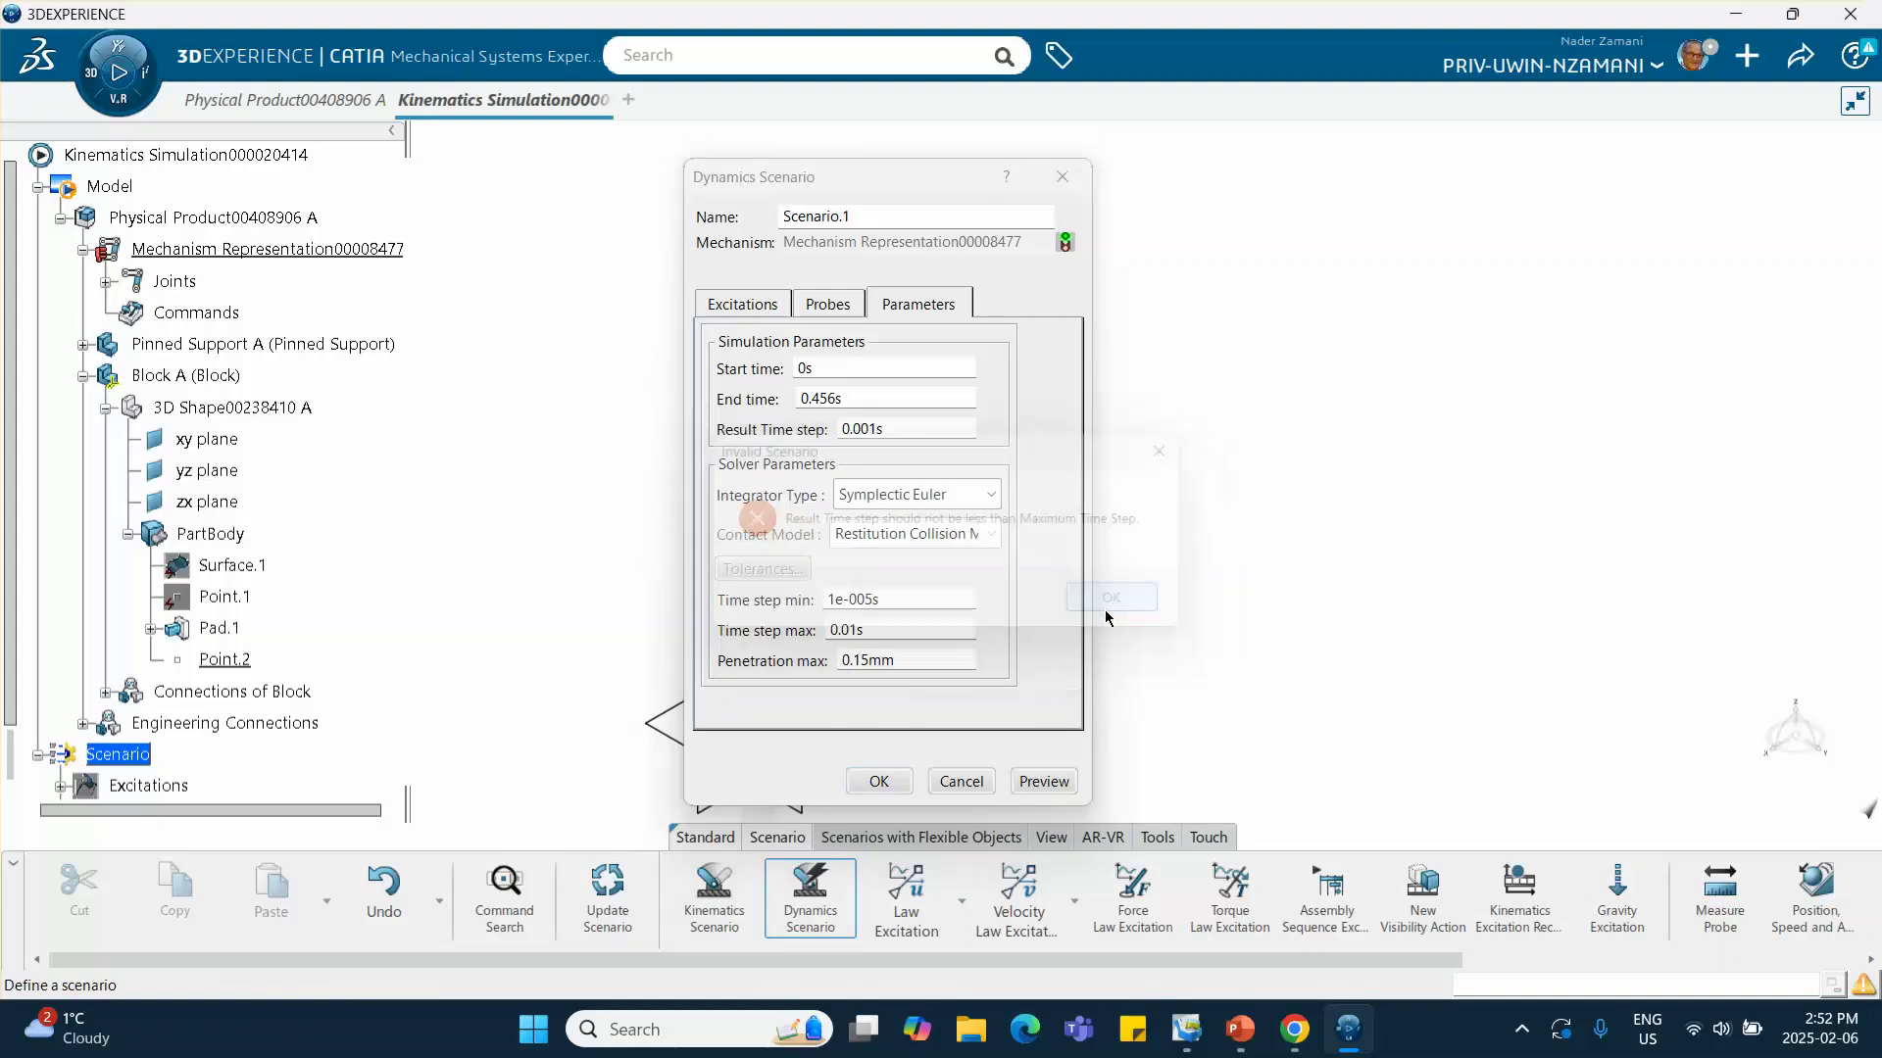
pyautogui.click(848, 630)
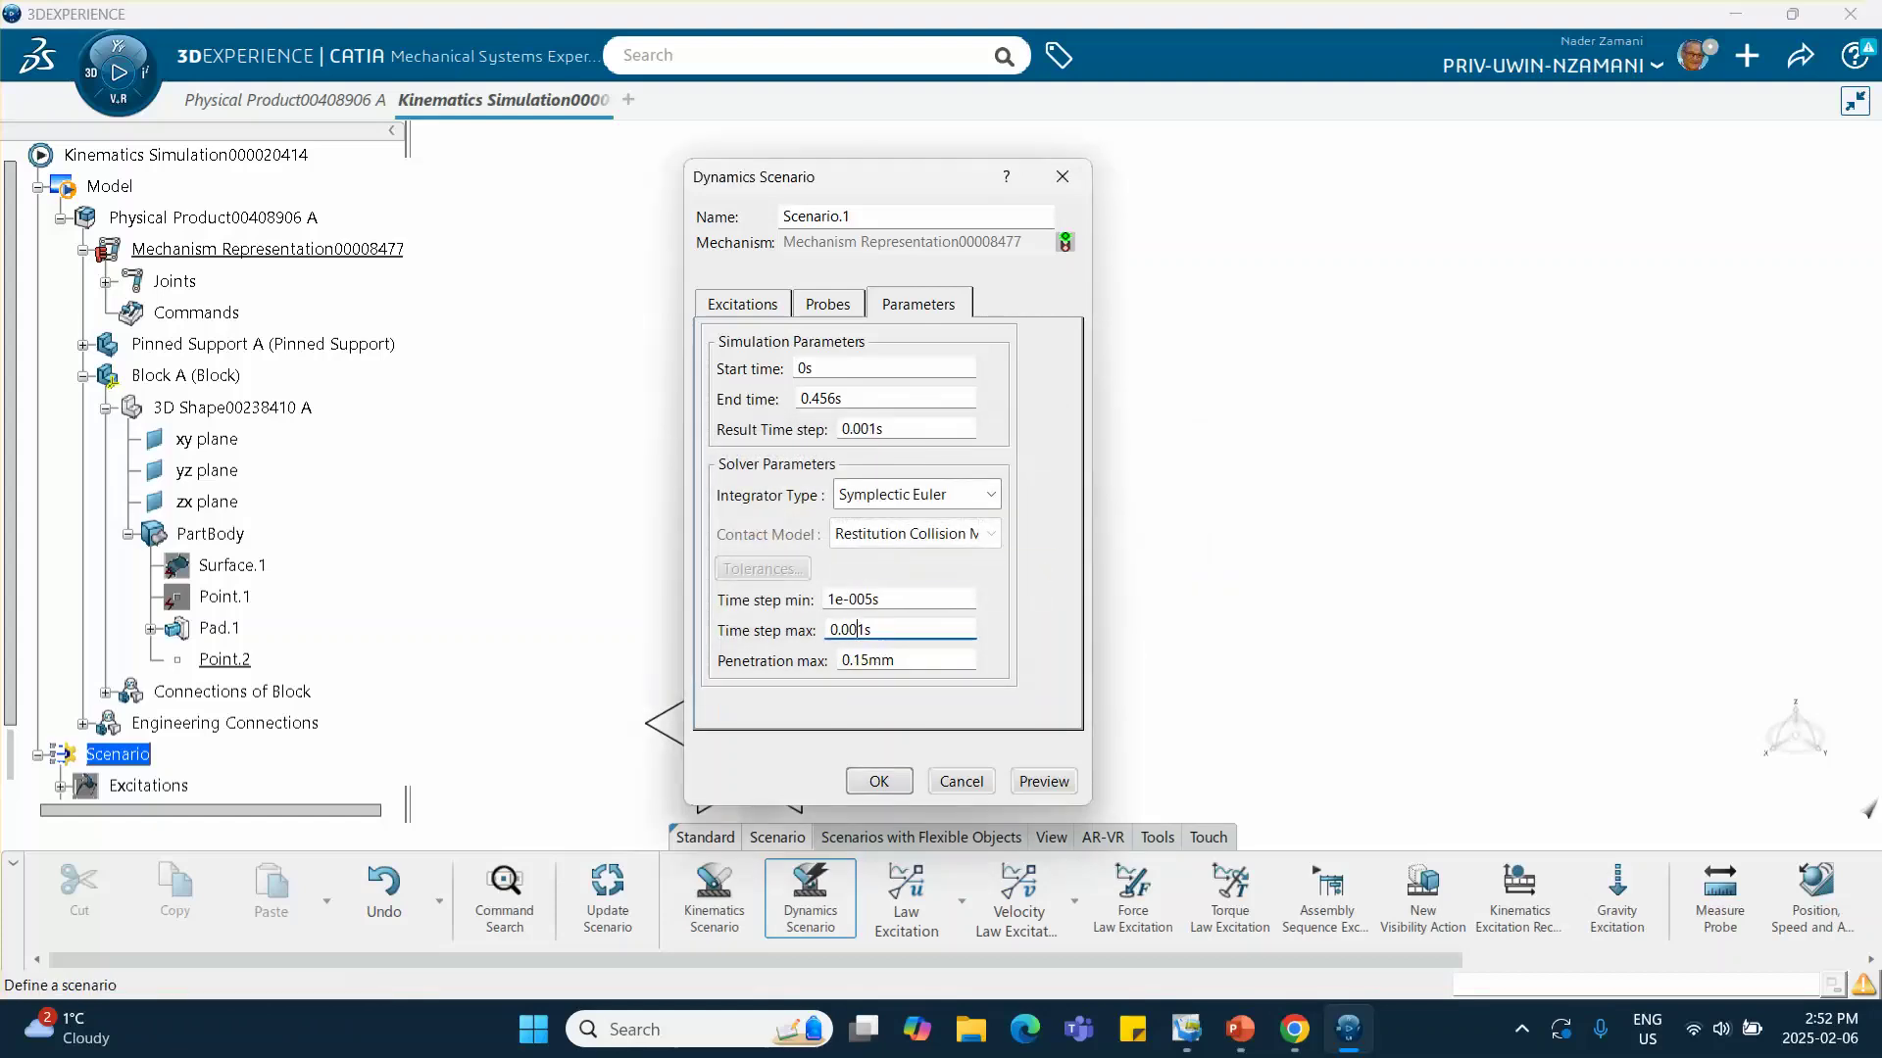
pyautogui.click(880, 782)
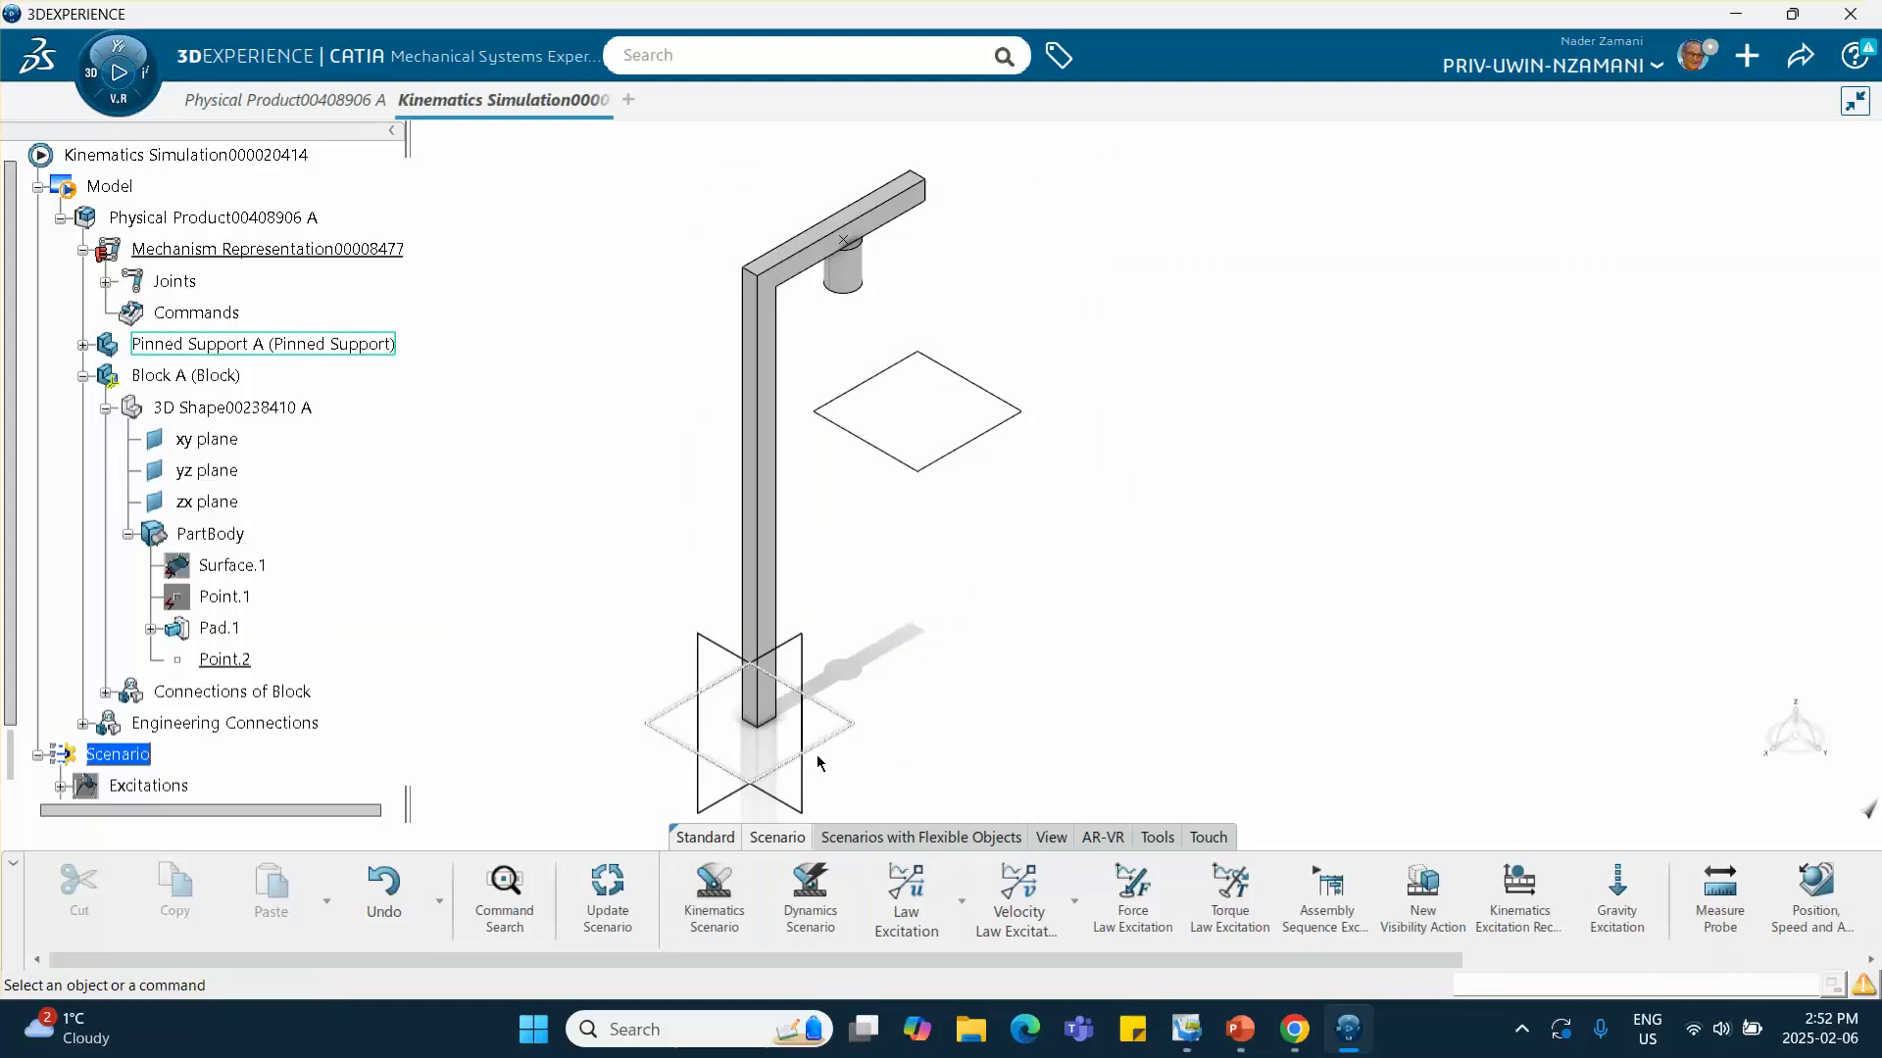
# Save the simulation with its new dynamics scenario
pyautogui.moveTo(811, 756); pyautogui.dragTo(630, 685, button='middle')
pyautogui.moveTo(1056, 736); pyautogui.dragTo(915, 777, button='middle')
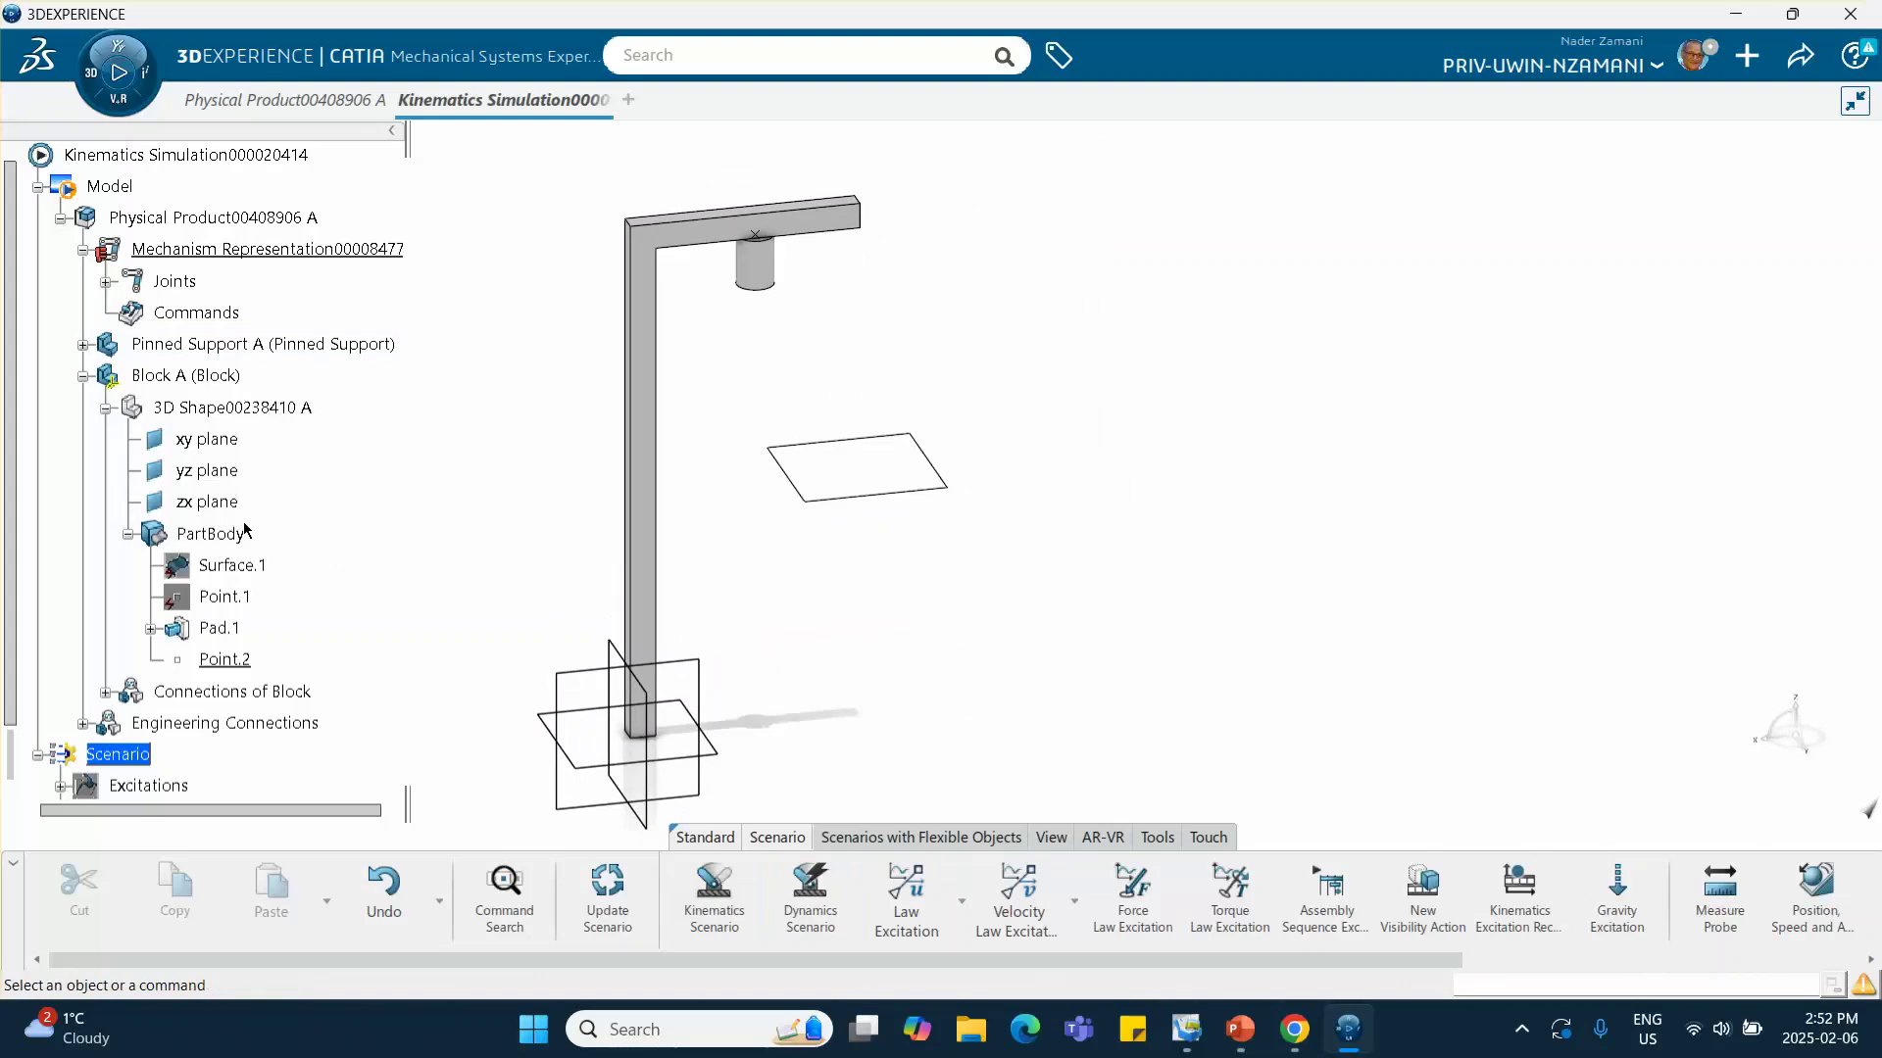
pyautogui.scroll(-3, 245, 530)
pyautogui.click(1800, 56)
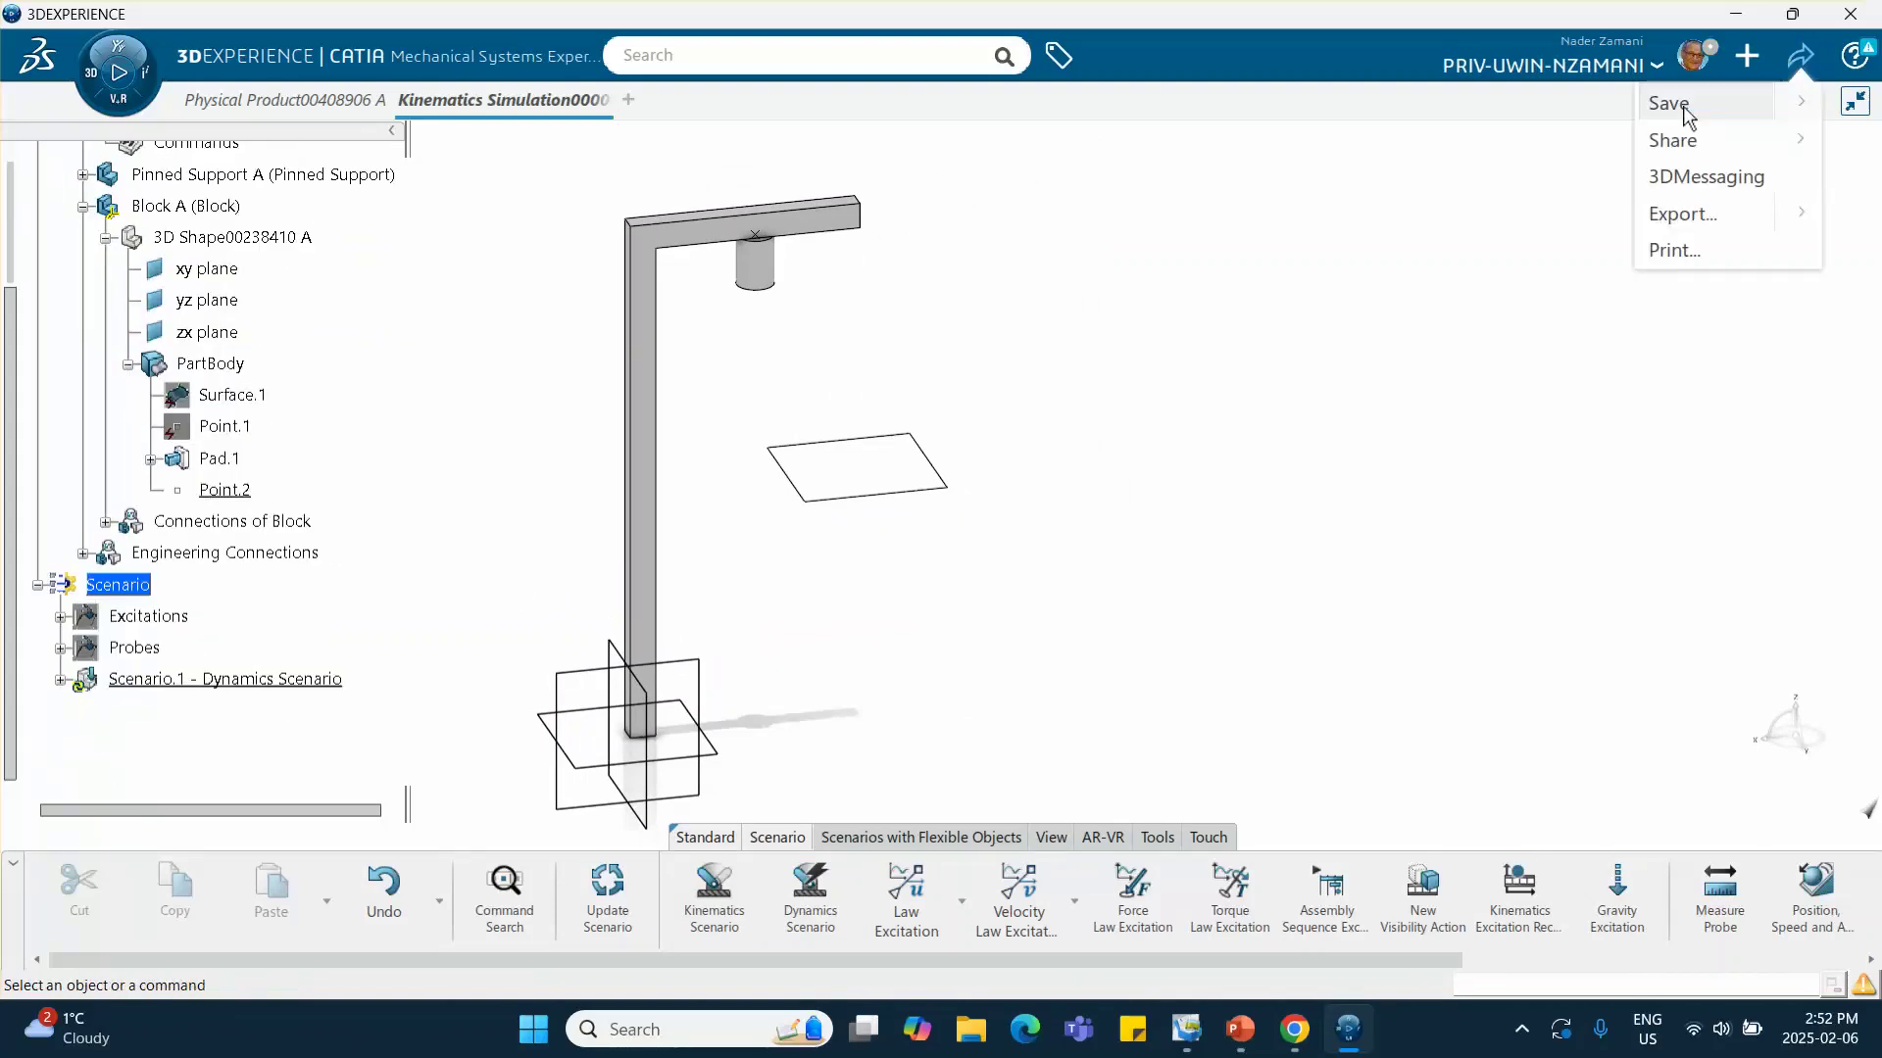
pyautogui.click(1669, 104)
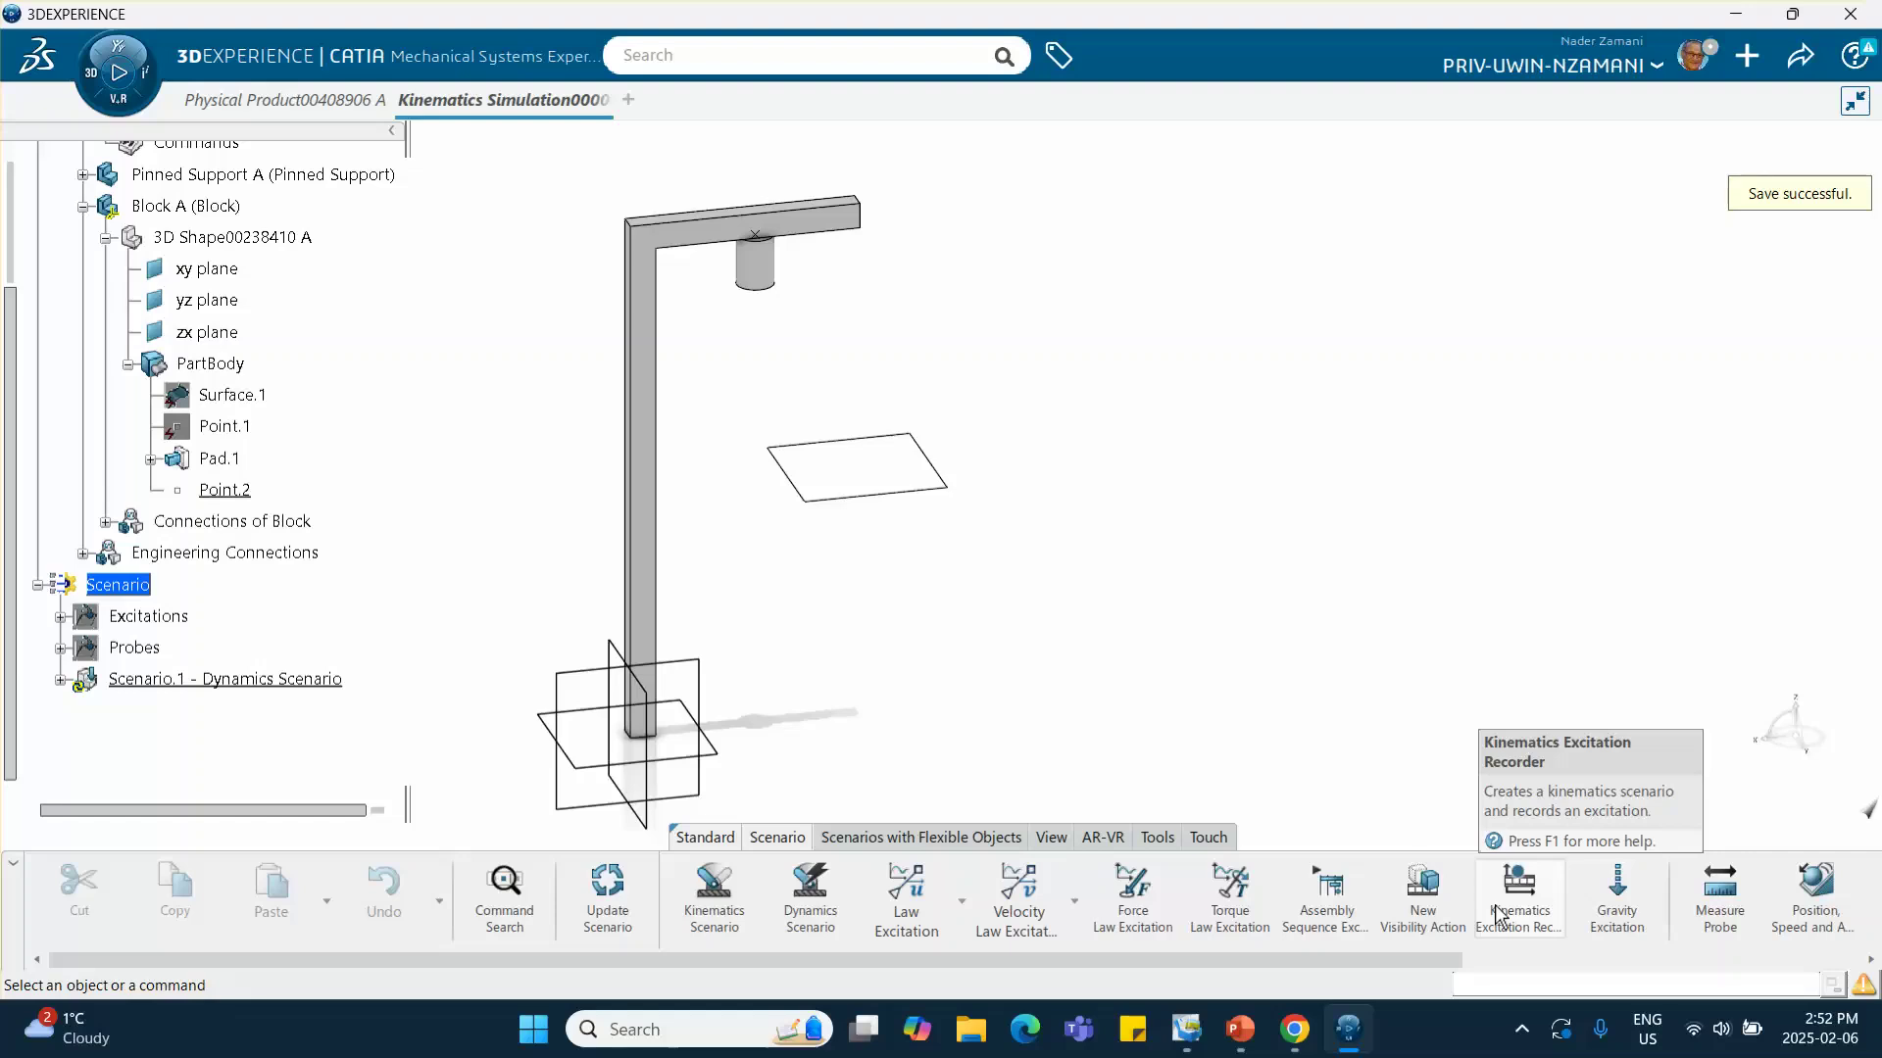
# Add a joint force probe on Spring.2 with Block as the product, following slide 4 of the PowerPoint tutorial
pyautogui.scroll(-3, 1498, 916)
pyautogui.scroll(-2, 1500, 911)
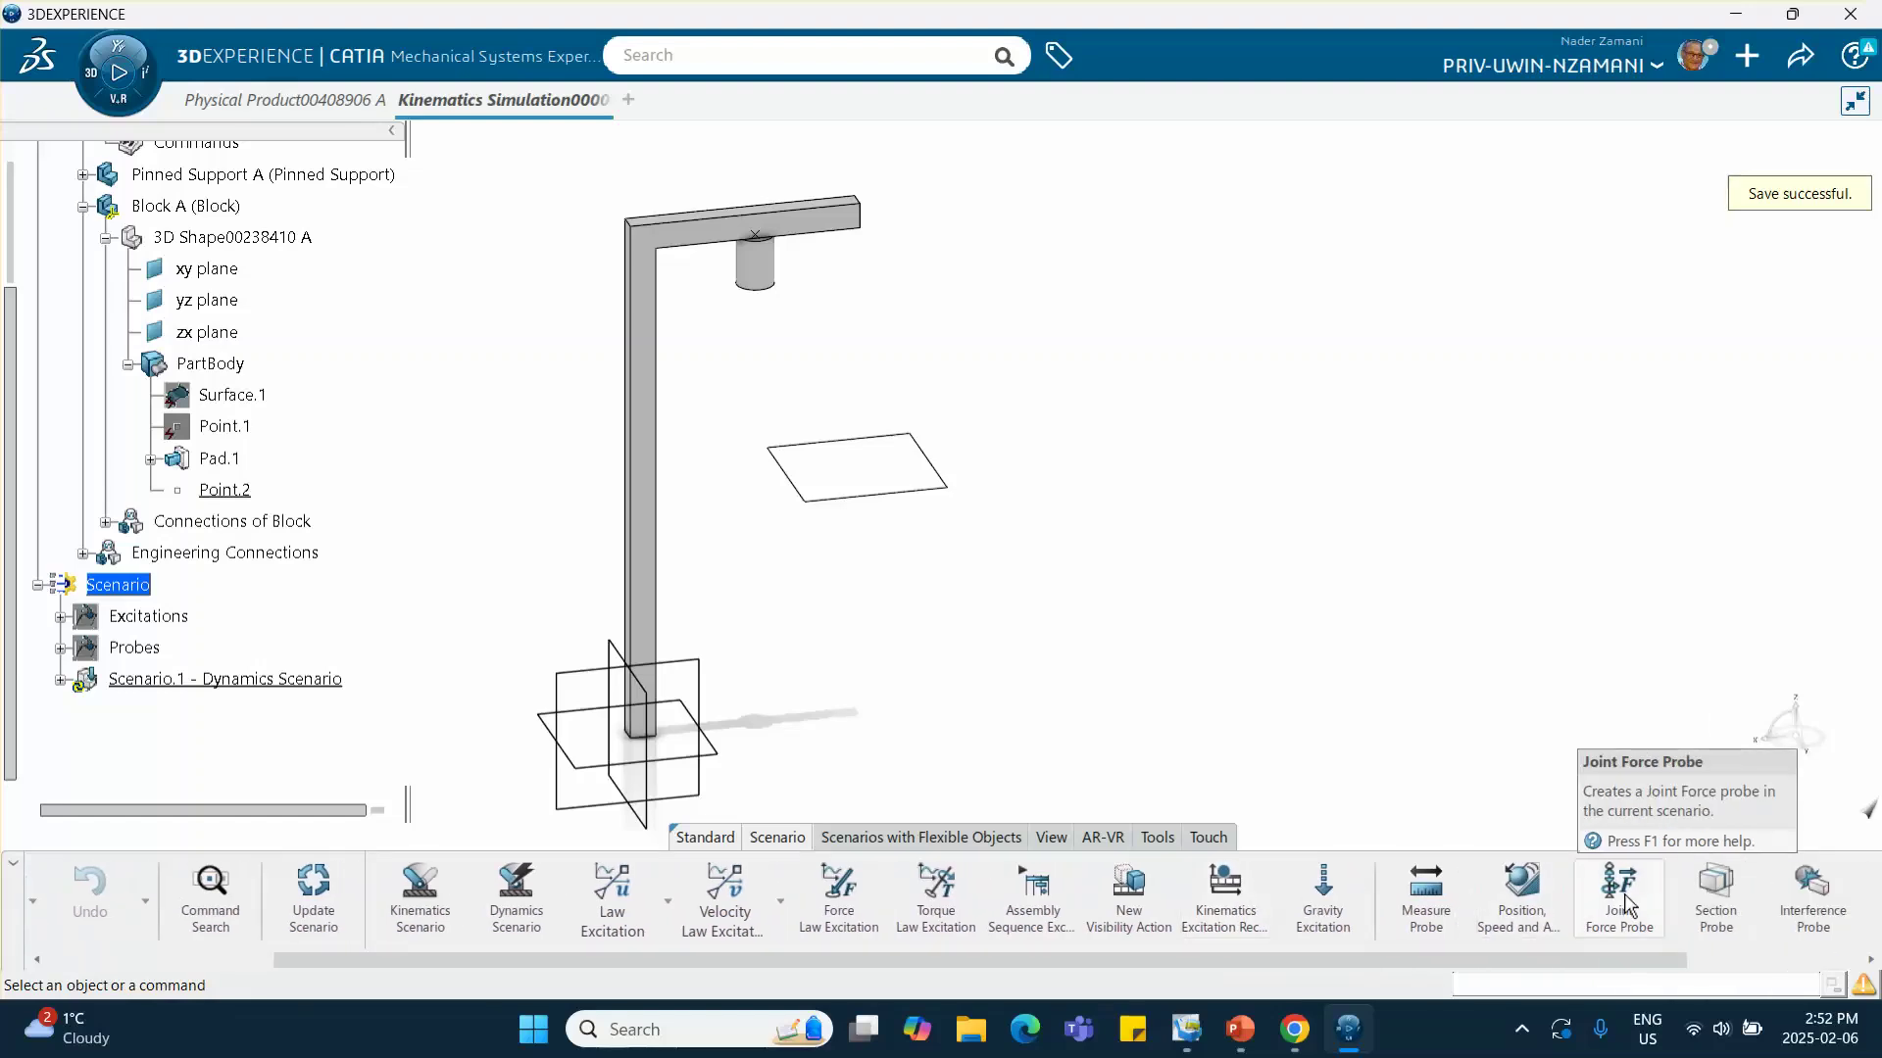
pyautogui.moveTo(1348, 1037)
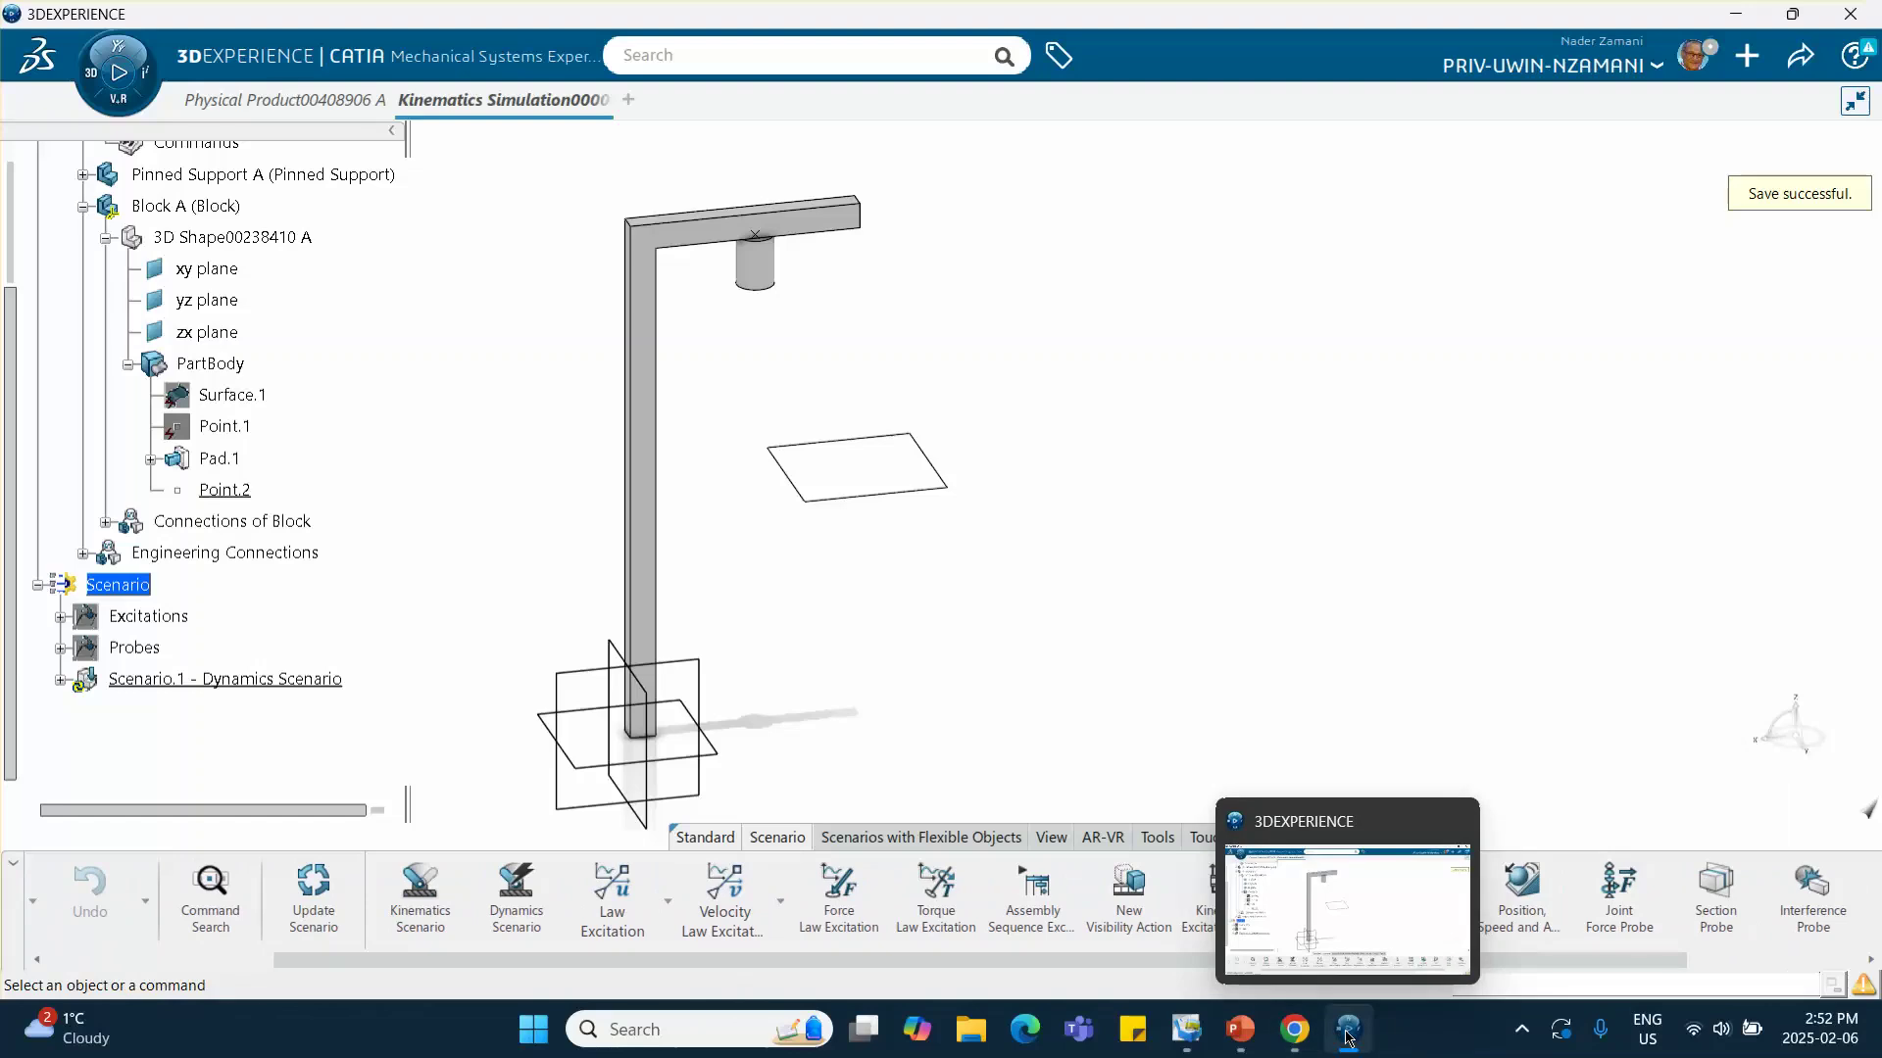
pyautogui.click(1239, 1029)
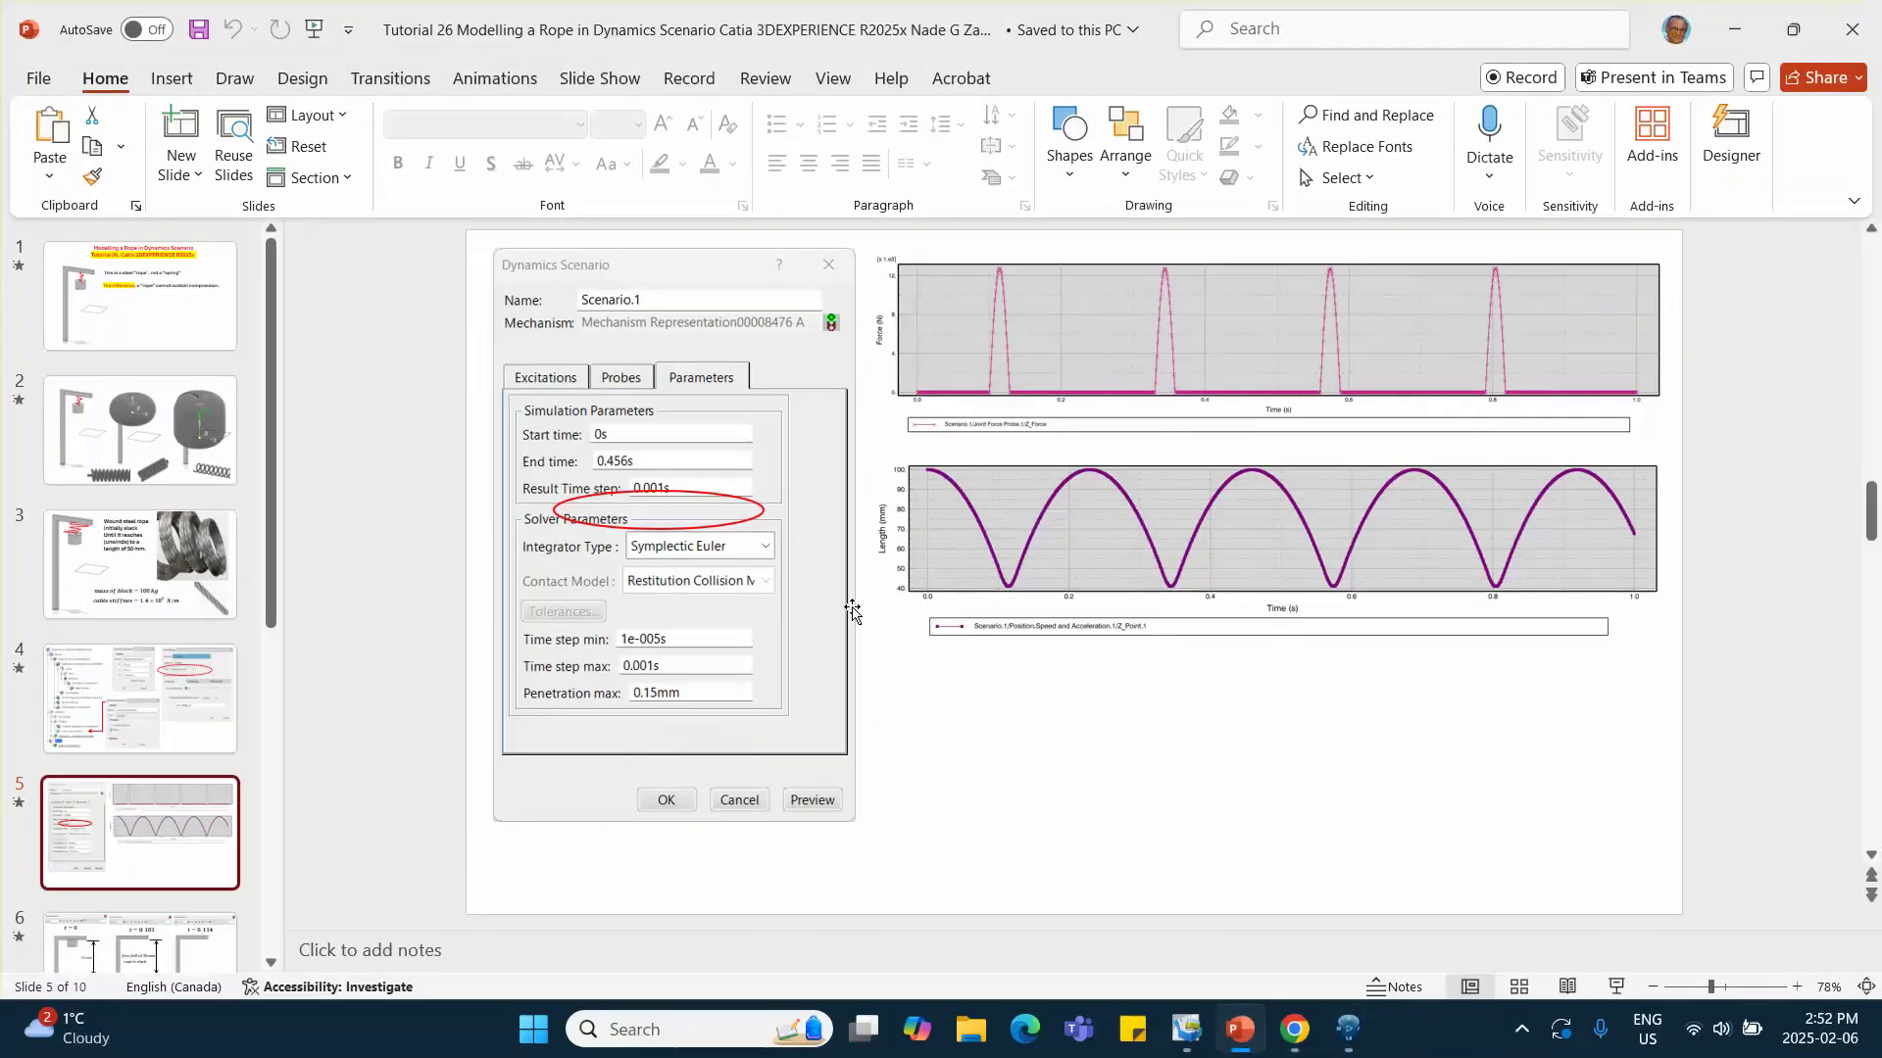
pyautogui.click(191, 705)
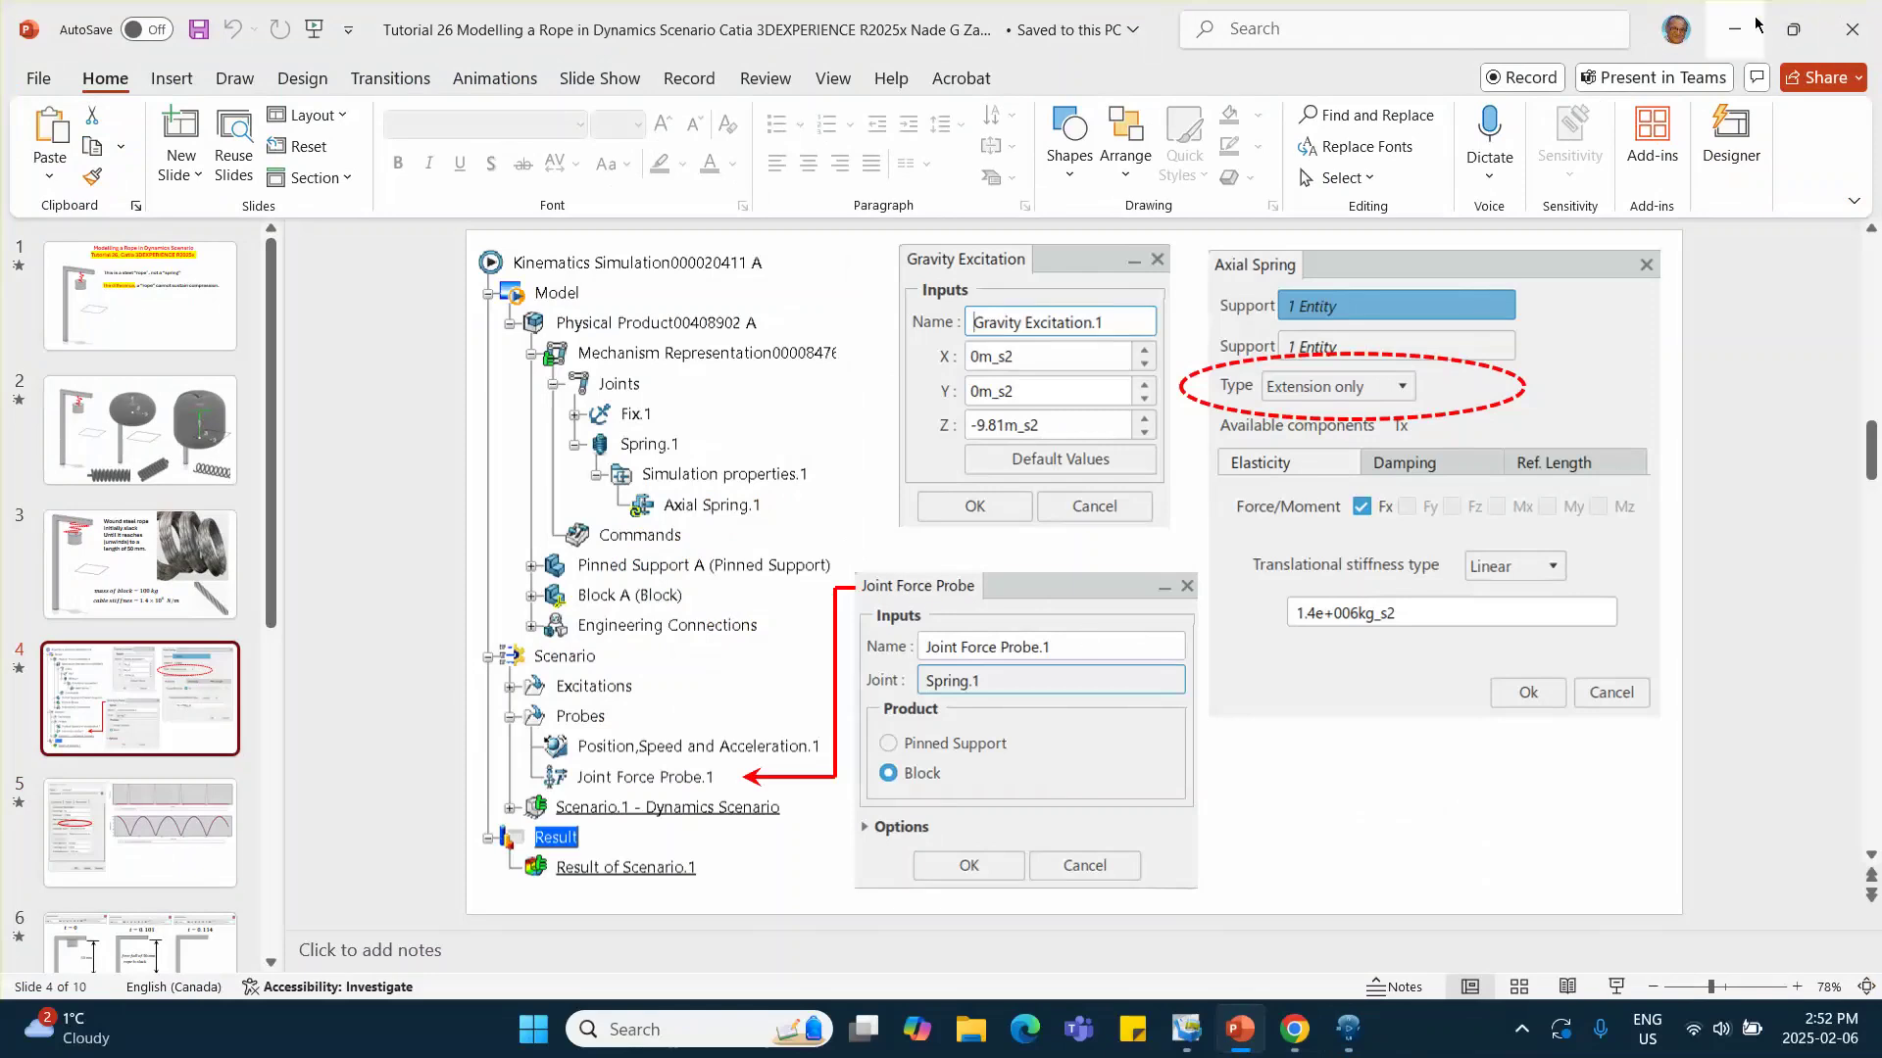
pyautogui.click(1348, 1029)
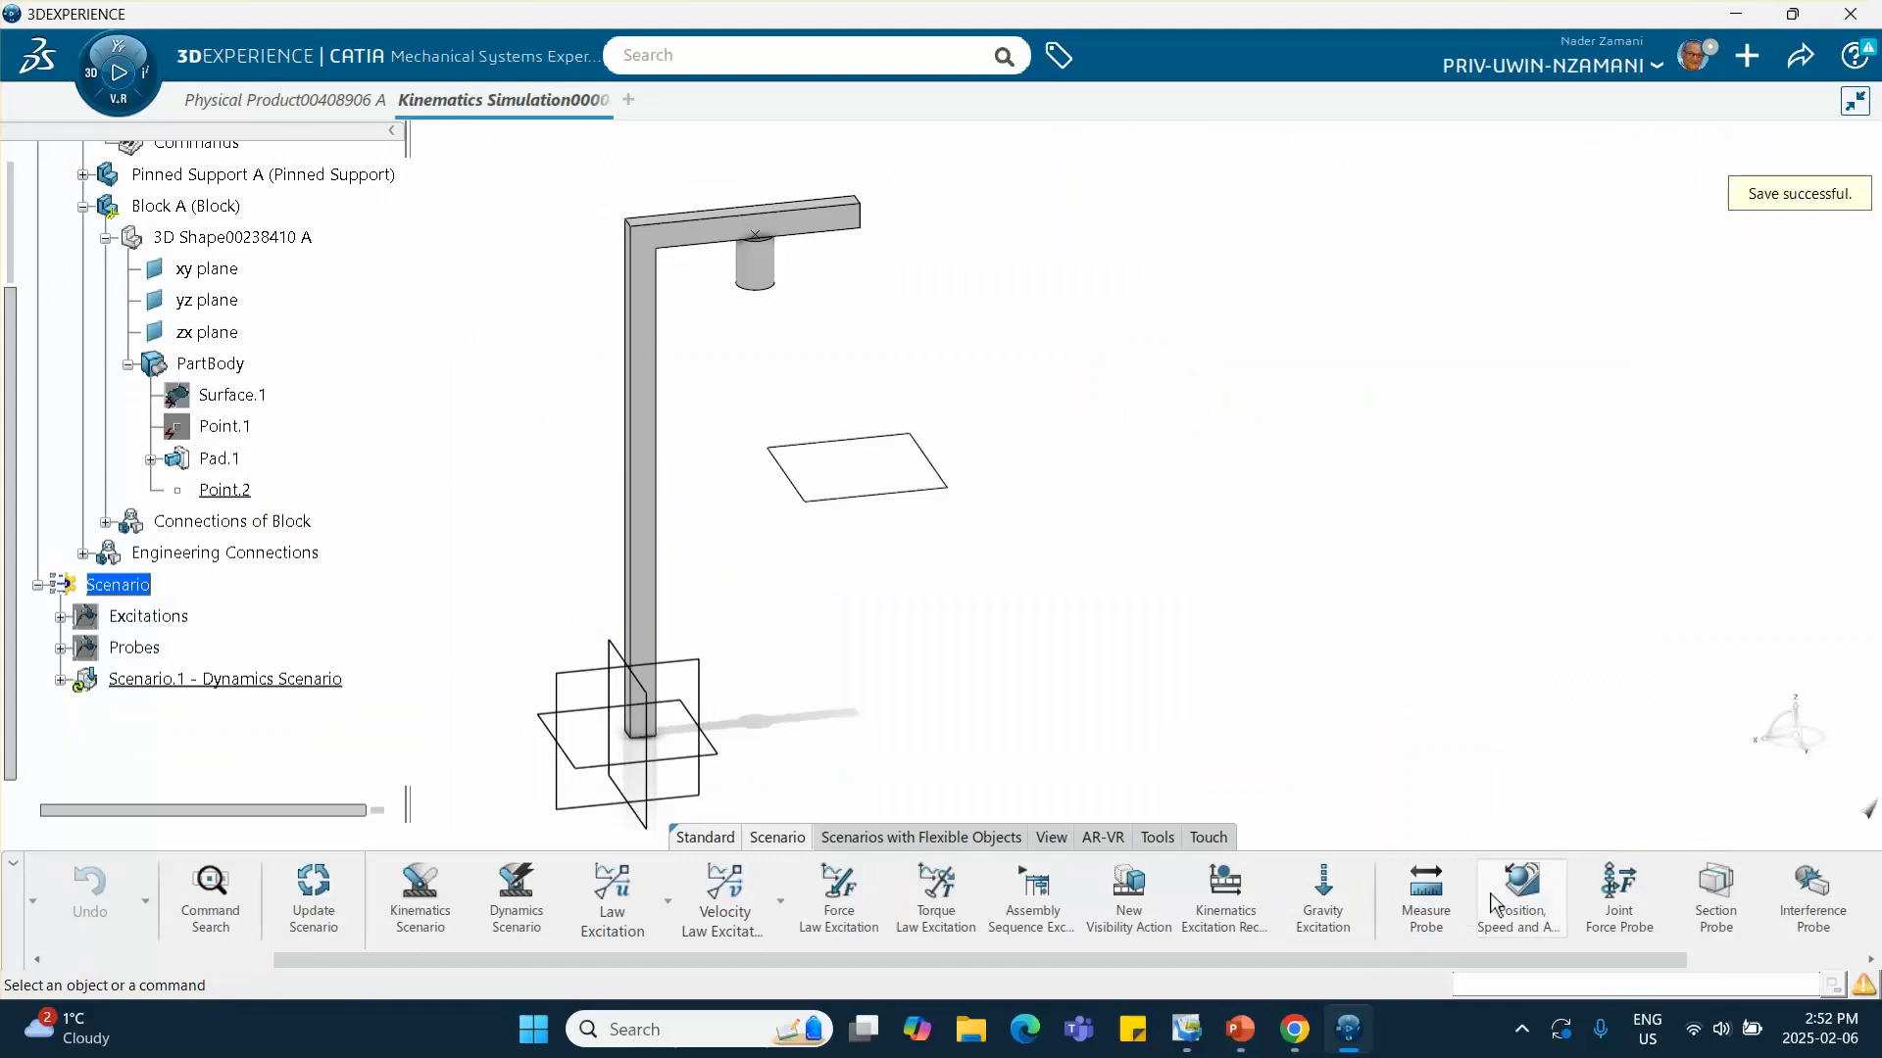
pyautogui.click(1613, 902)
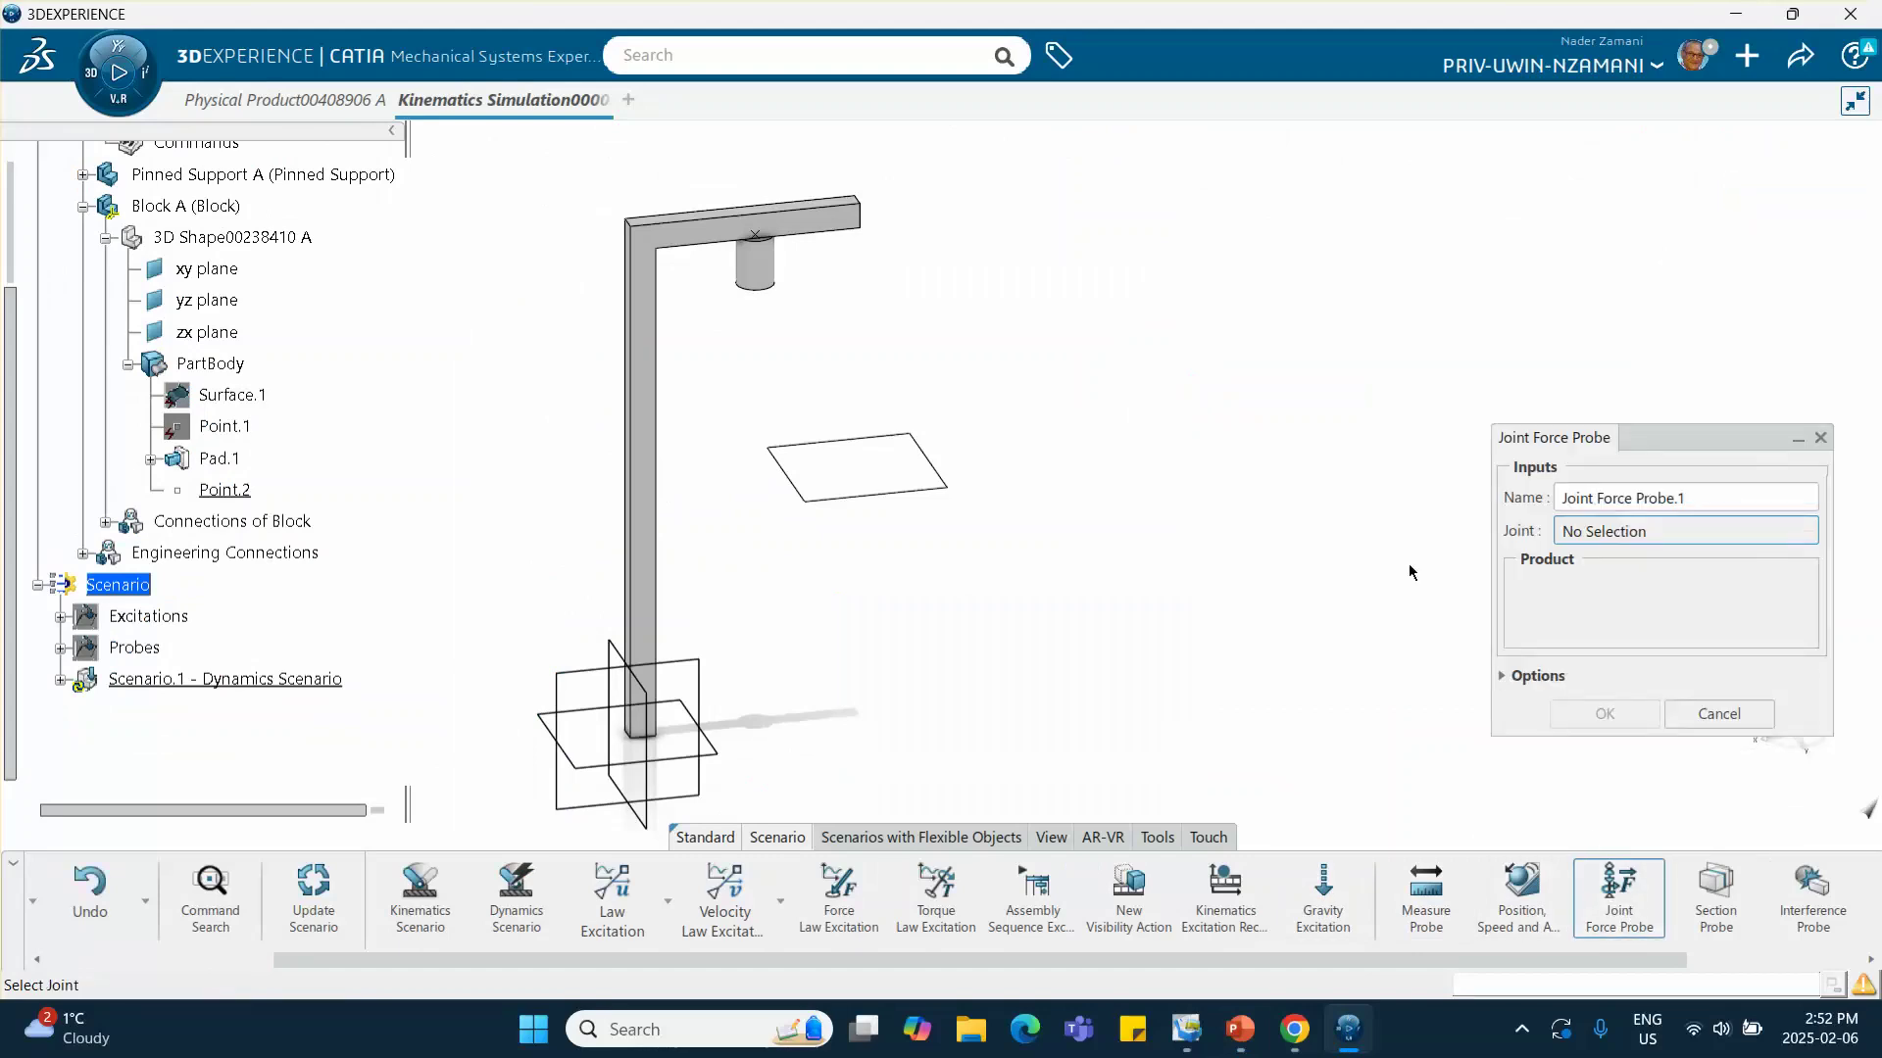
pyautogui.scroll(5, 182, 331)
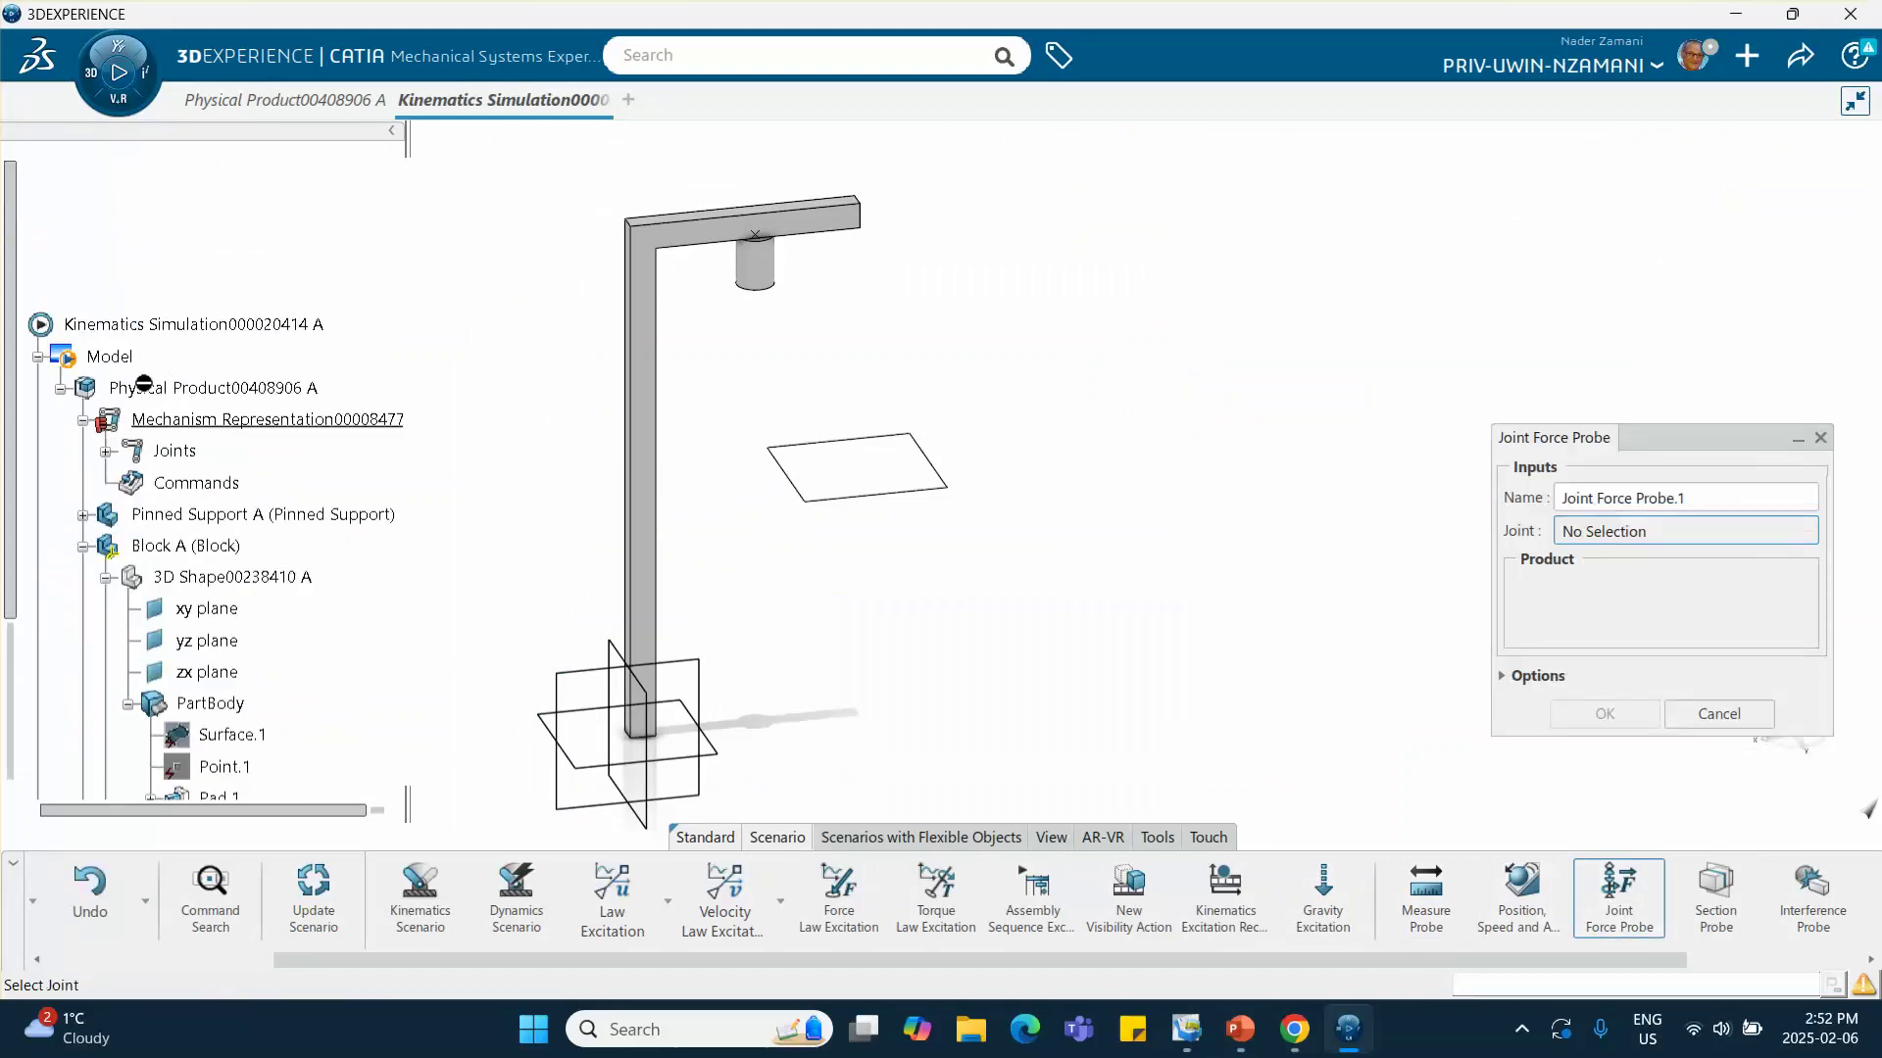
pyautogui.click(106, 452)
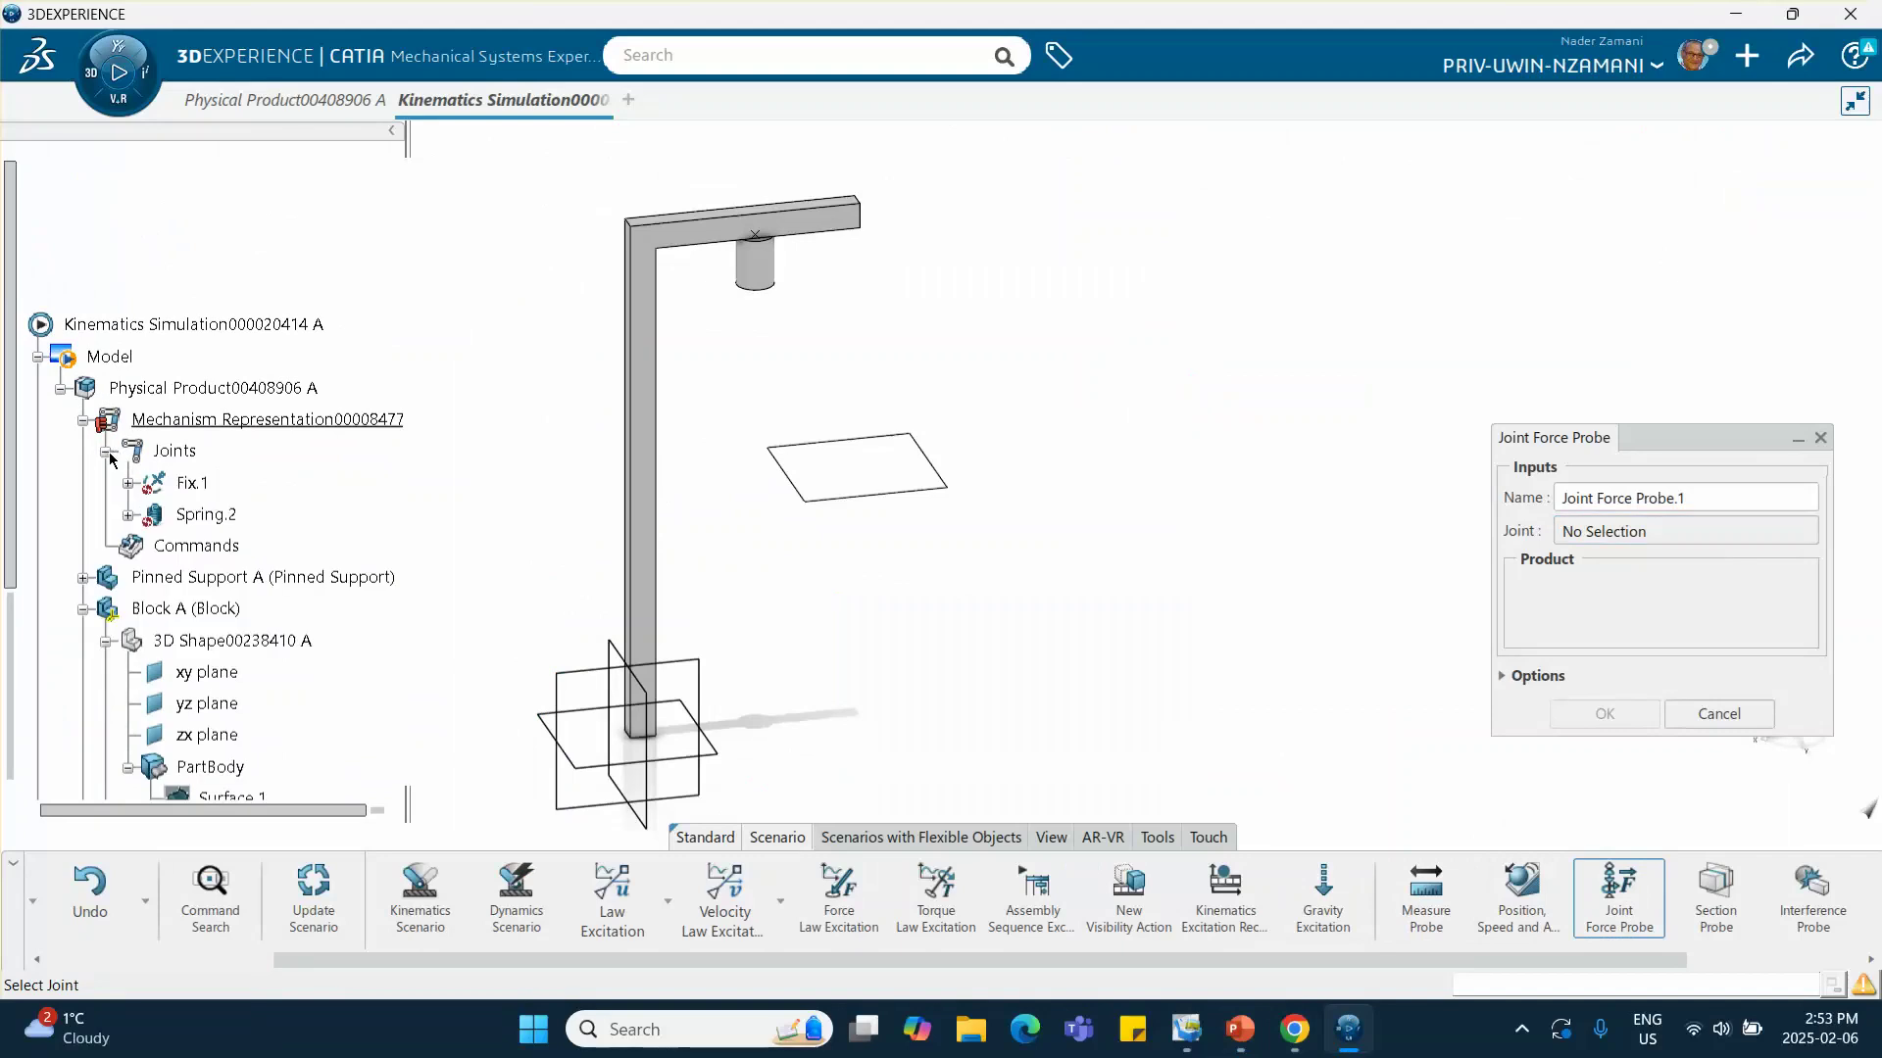
pyautogui.click(127, 516)
pyautogui.click(235, 549)
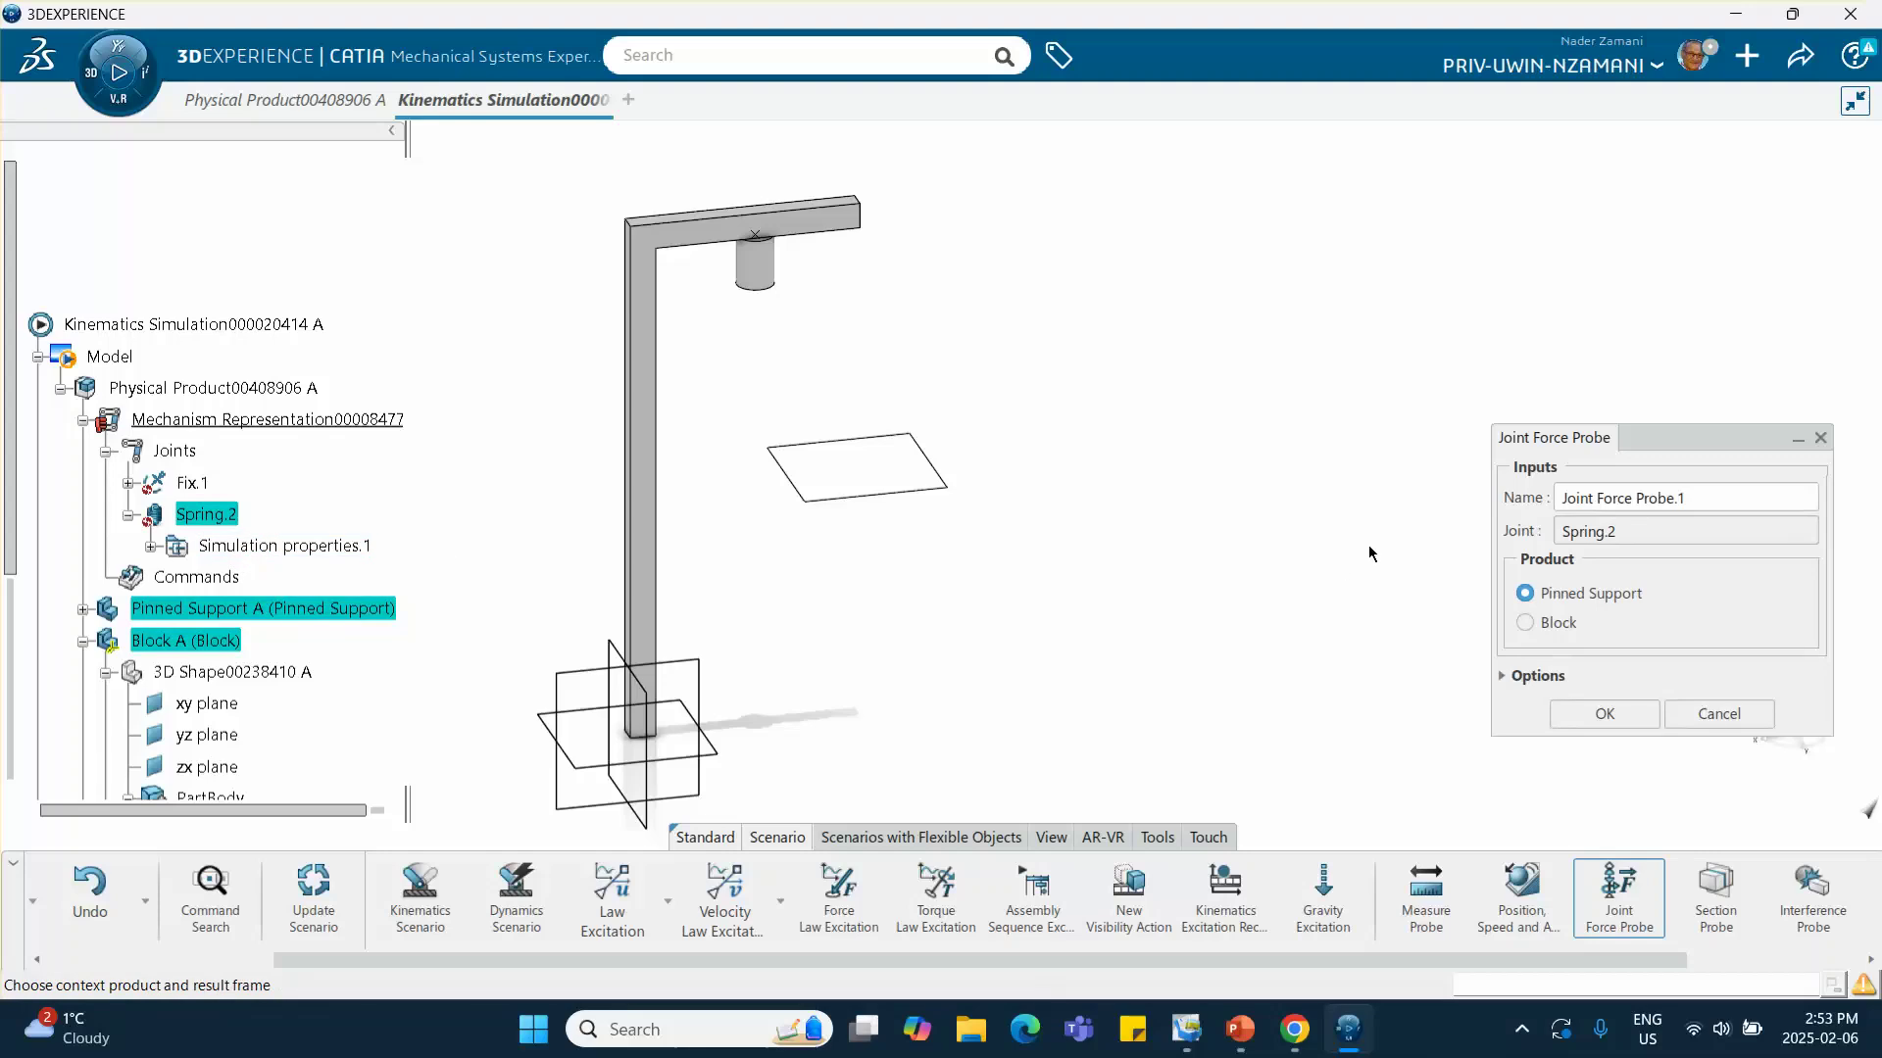
pyautogui.click(1526, 623)
pyautogui.moveTo(1315, 597); pyautogui.dragTo(1311, 535, button='middle')
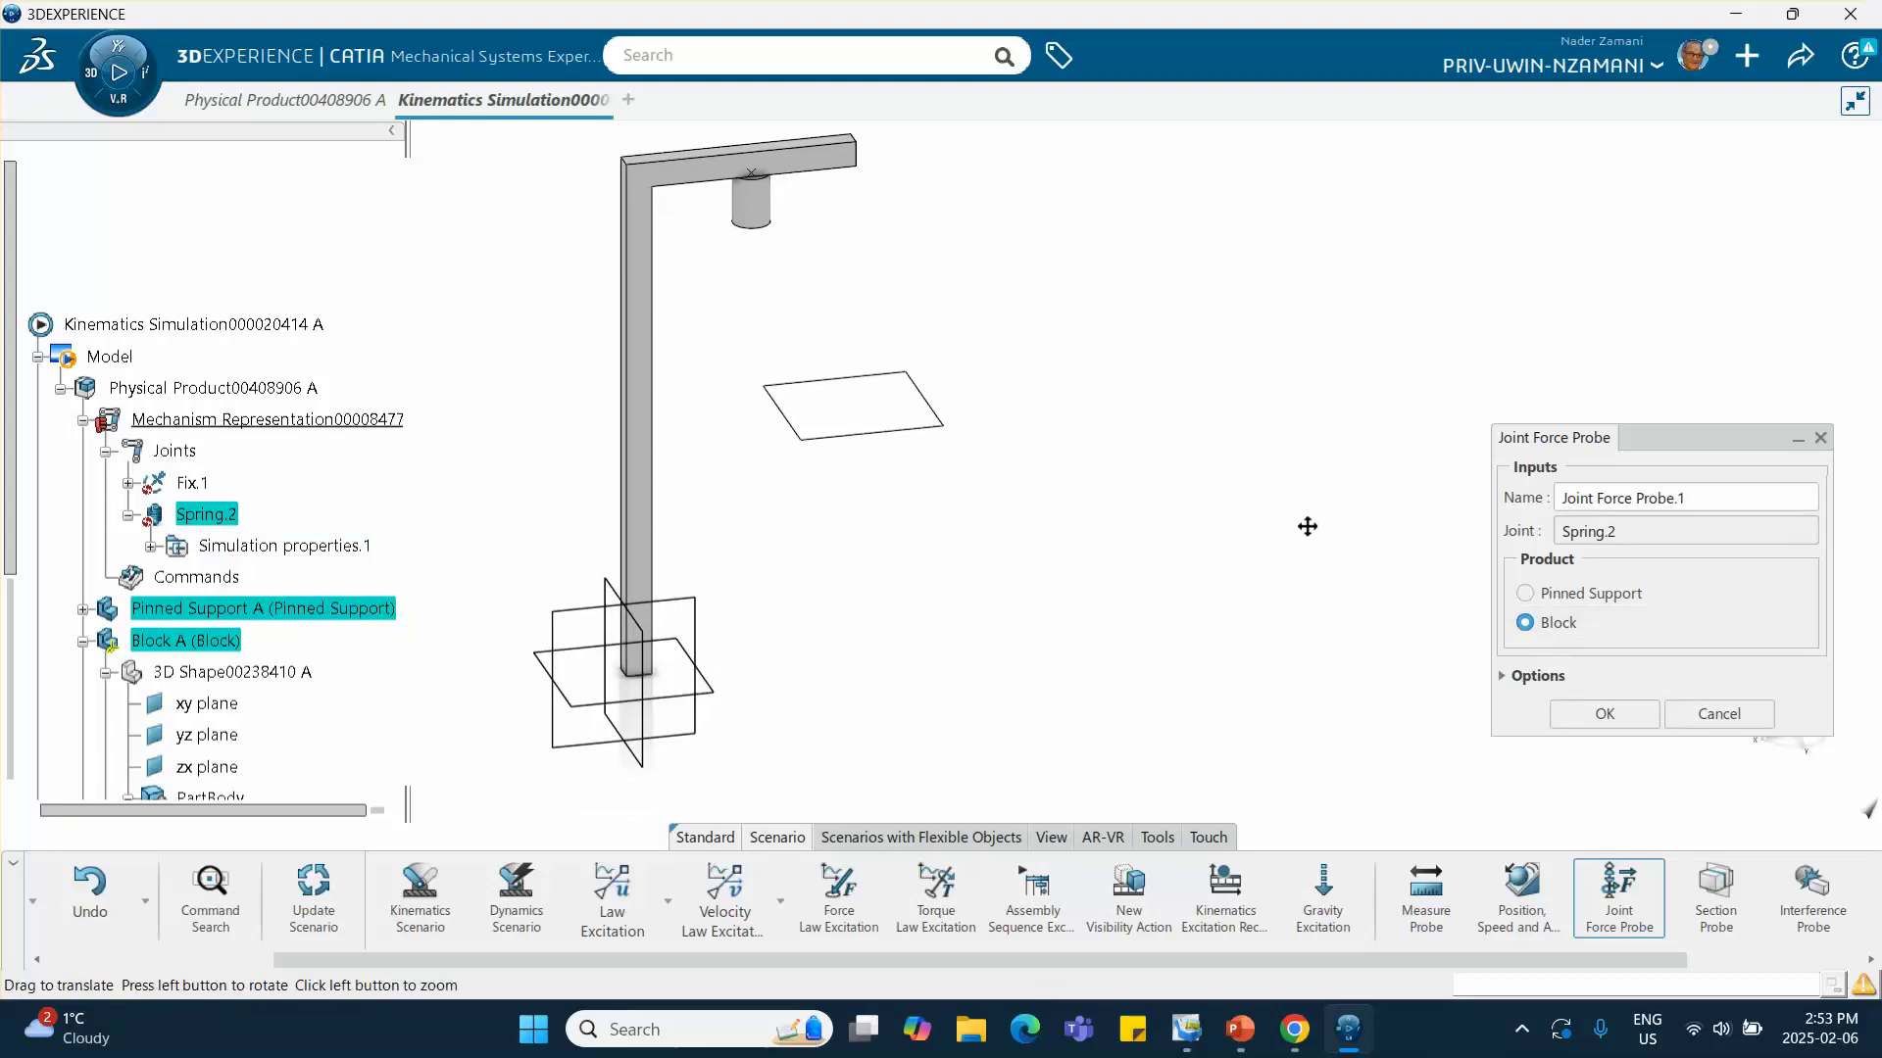
pyautogui.click(1606, 713)
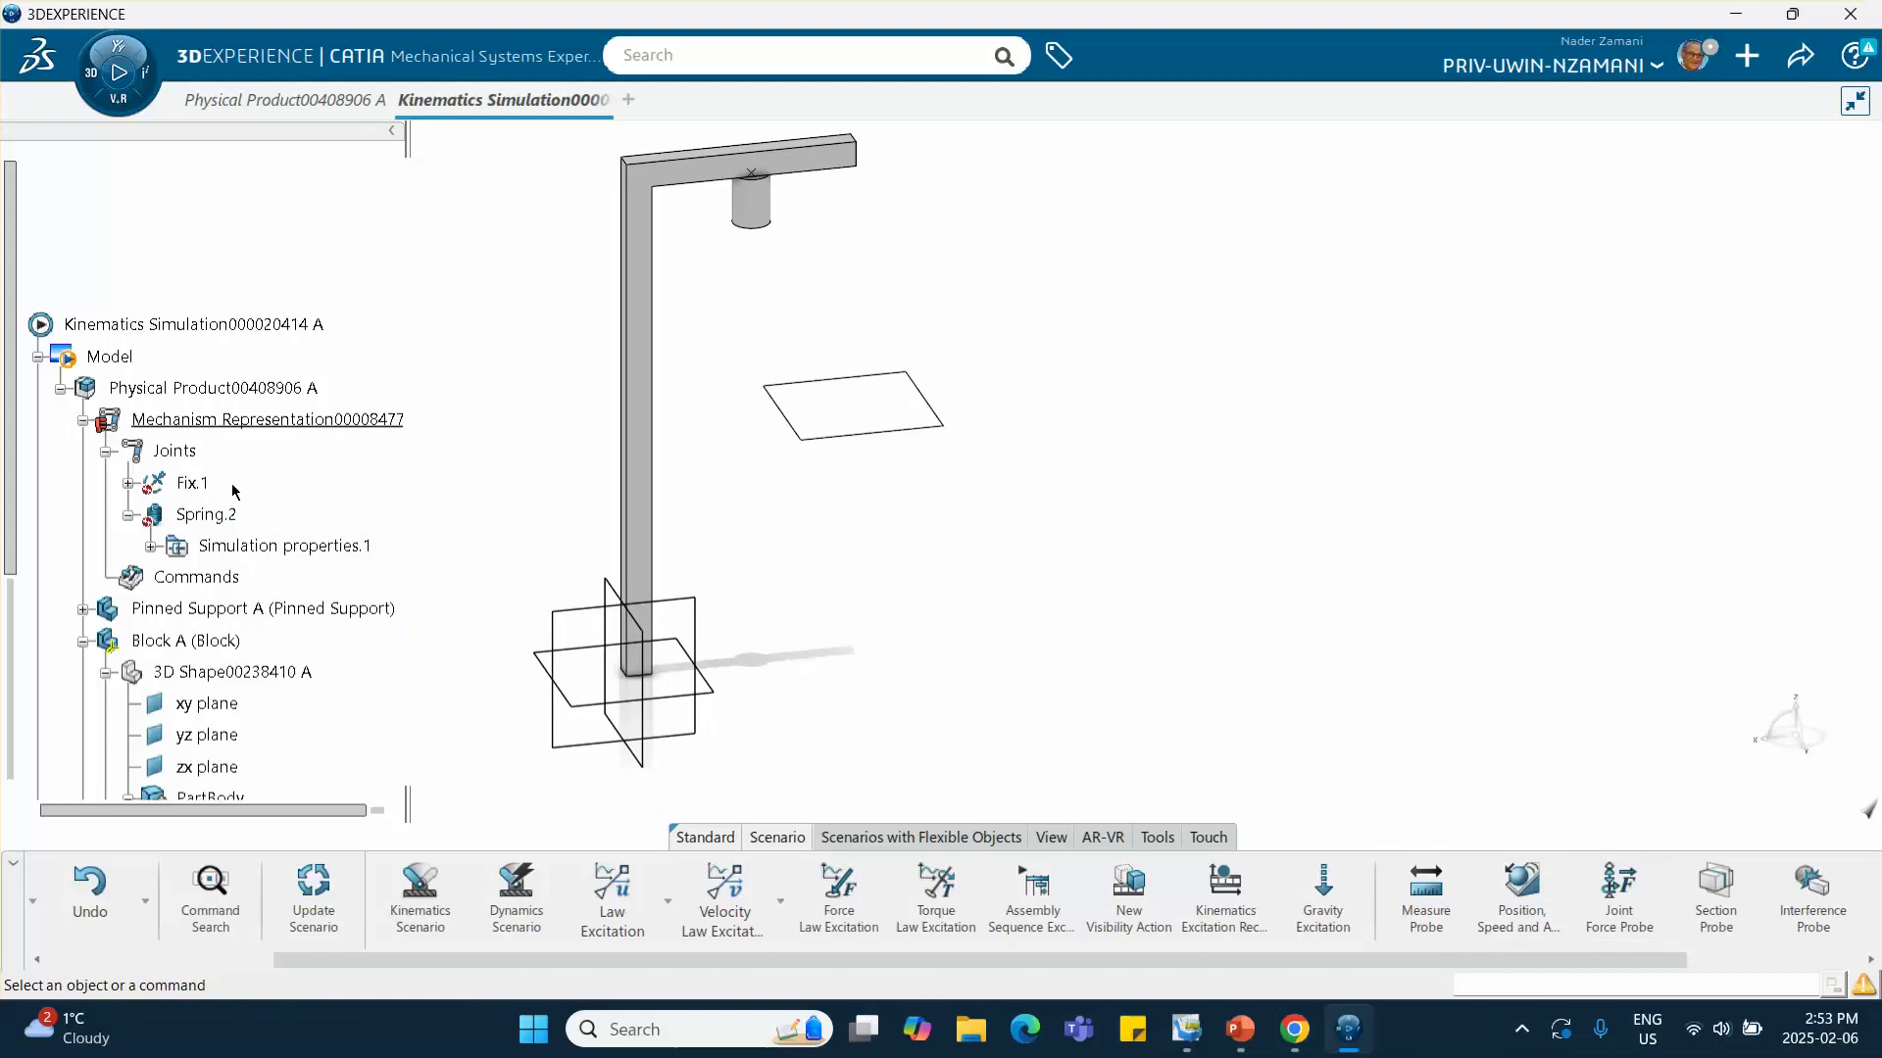
# Save the simulation with the added joint force probe
pyautogui.scroll(-5, 236, 491)
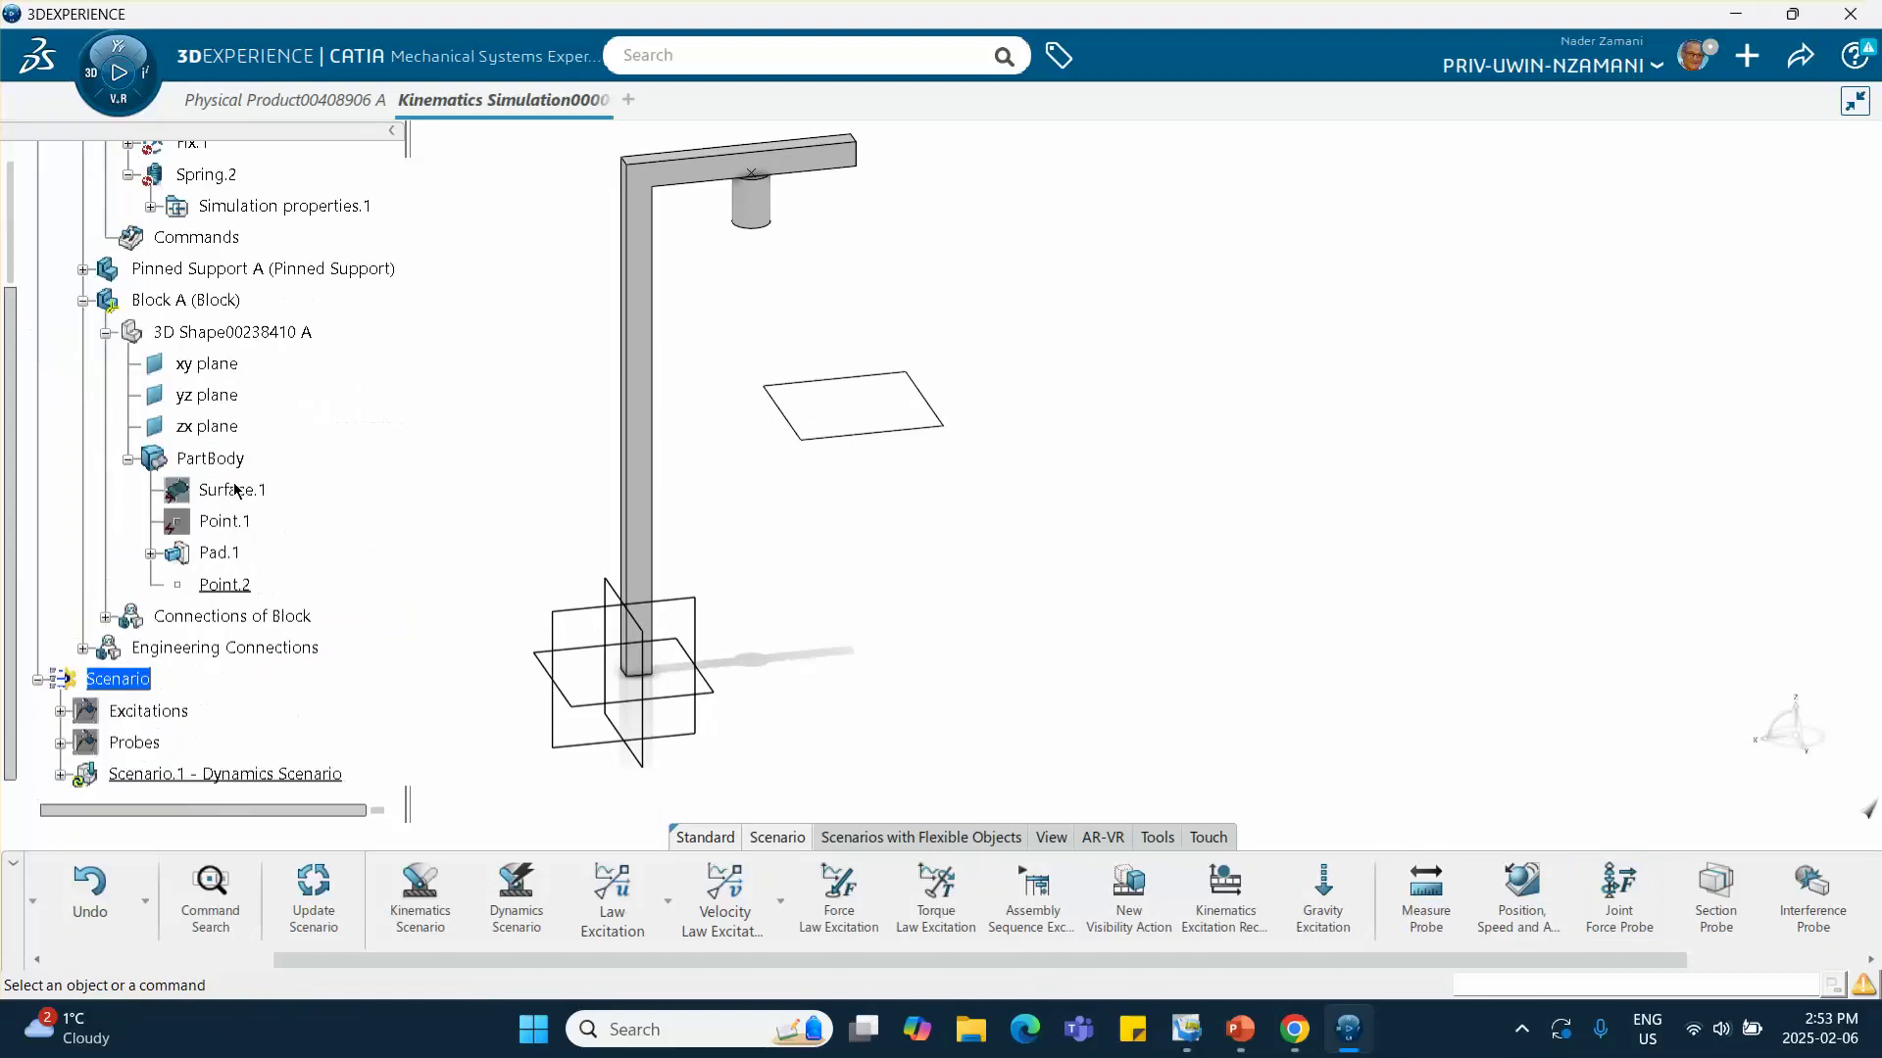
pyautogui.click(1799, 56)
pyautogui.click(1678, 102)
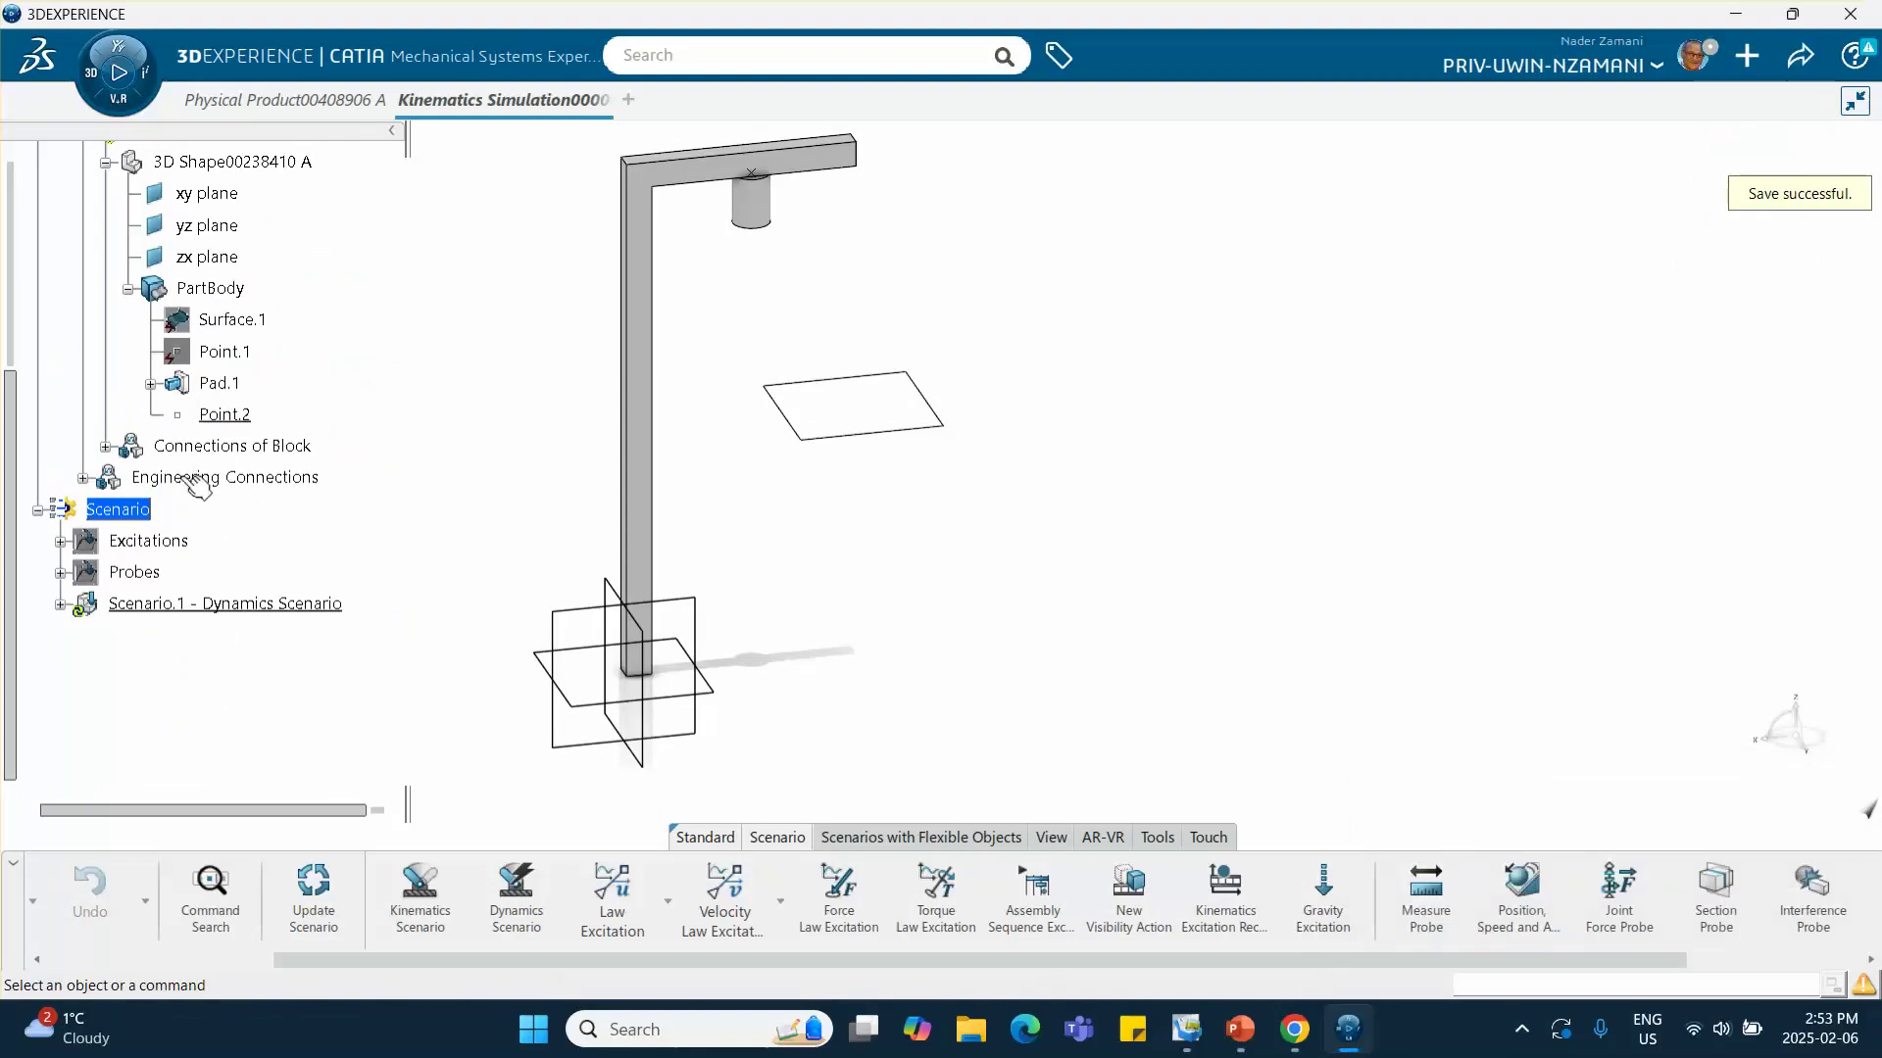
# Force-compute the Scenario.1 dynamics scenario and generate its results
pyautogui.rightClick(167, 610)
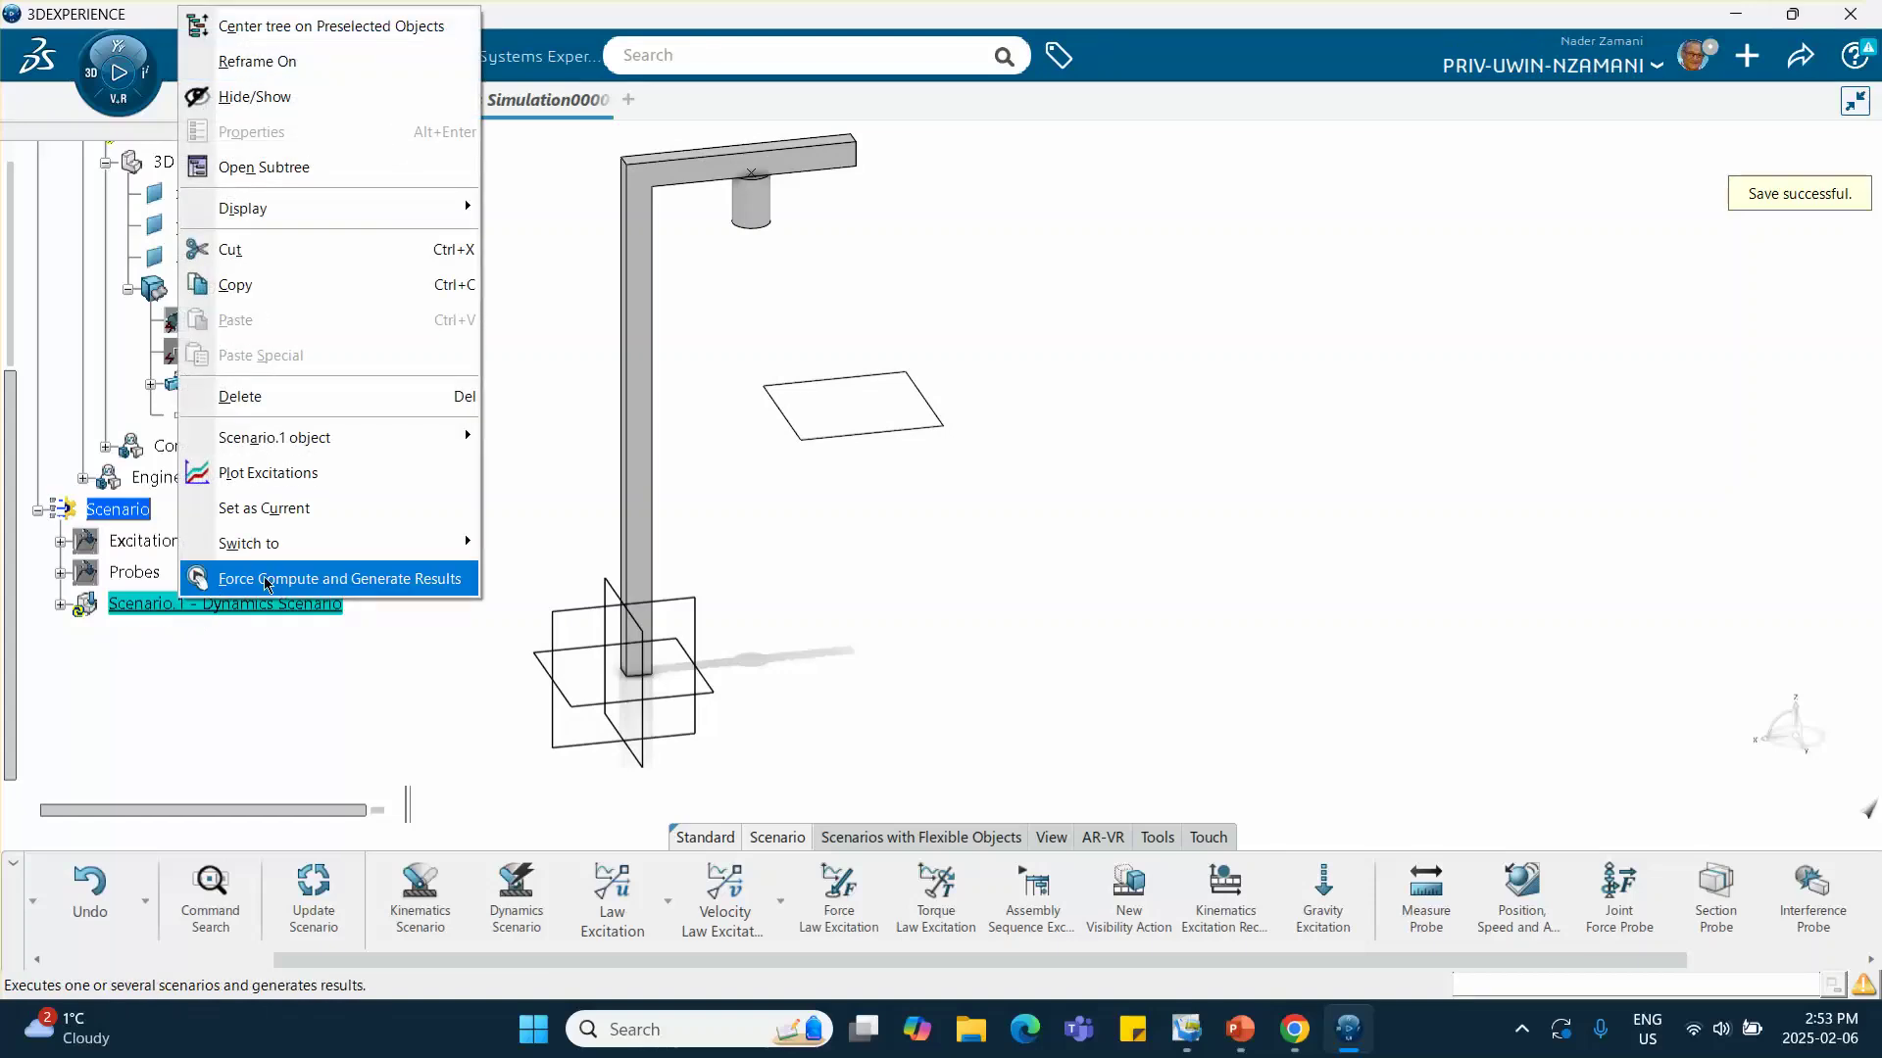
pyautogui.click(1075, 781)
pyautogui.scroll(-3, 941, 887)
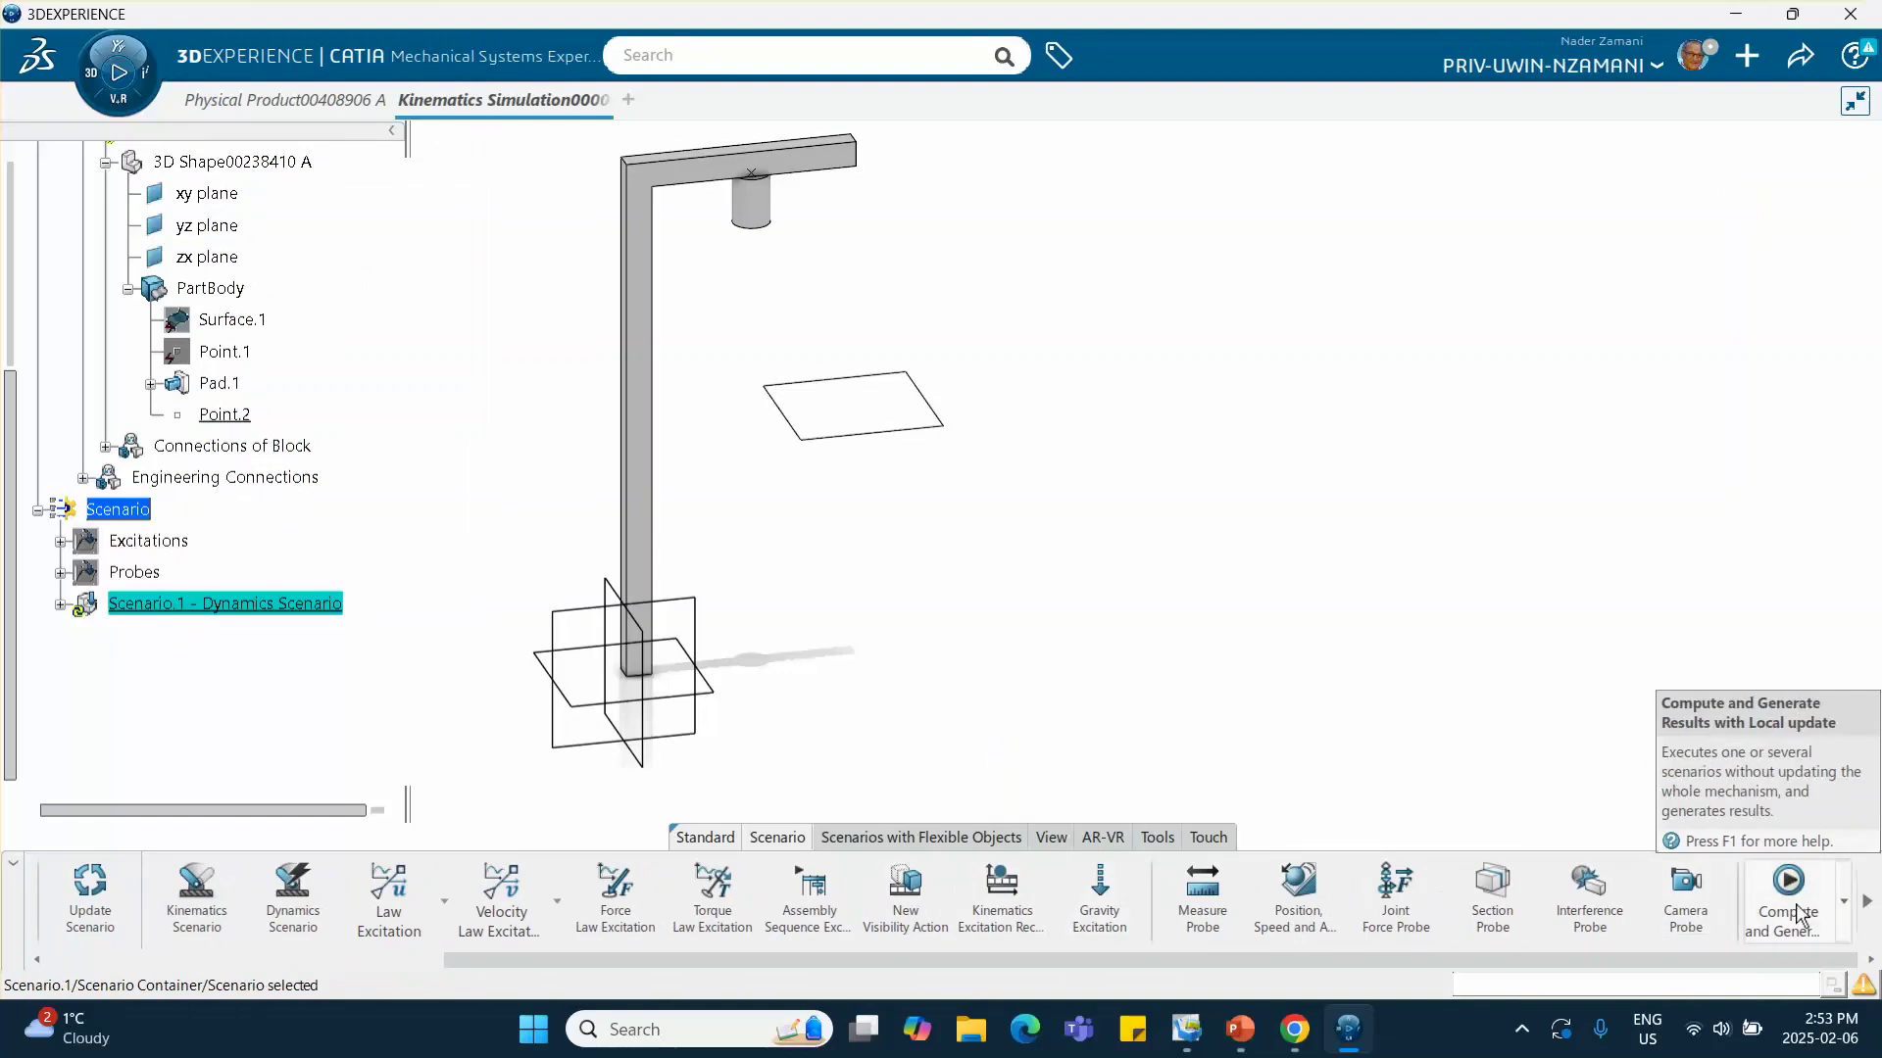
pyautogui.rightClick(294, 600)
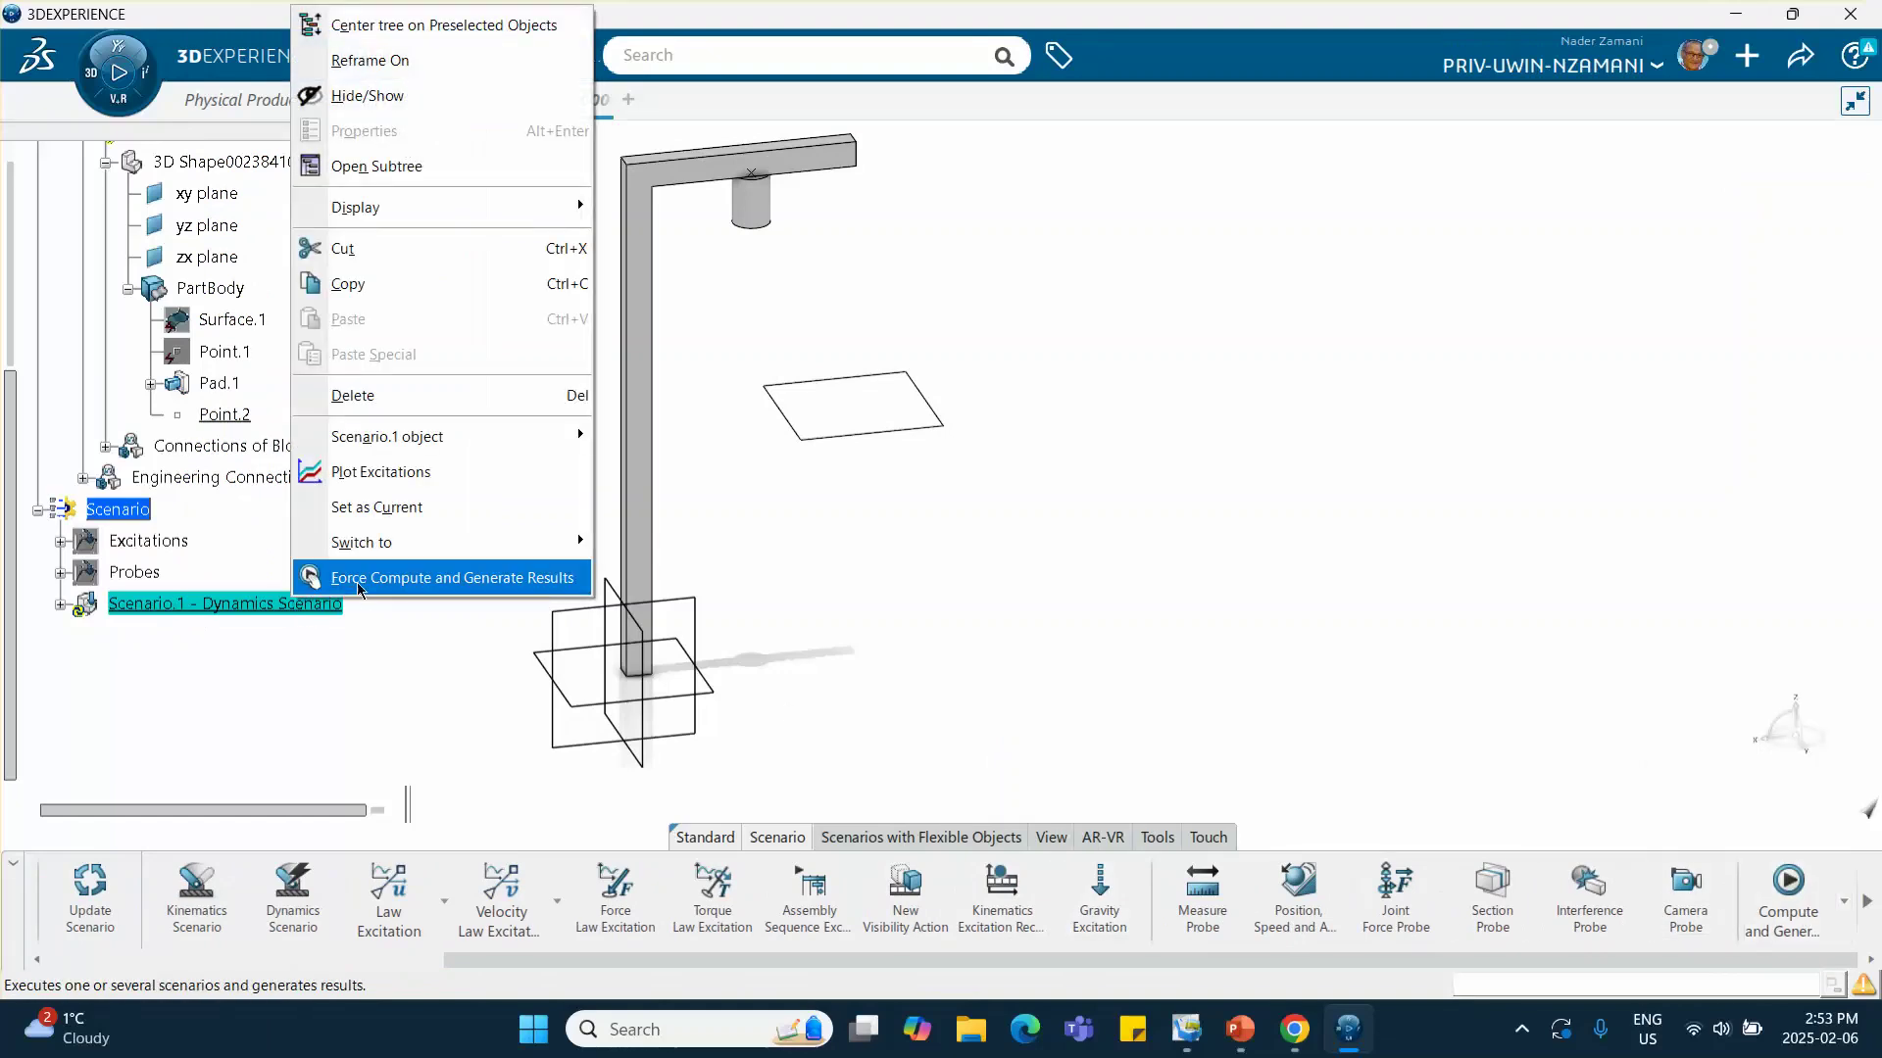
pyautogui.click(568, 576)
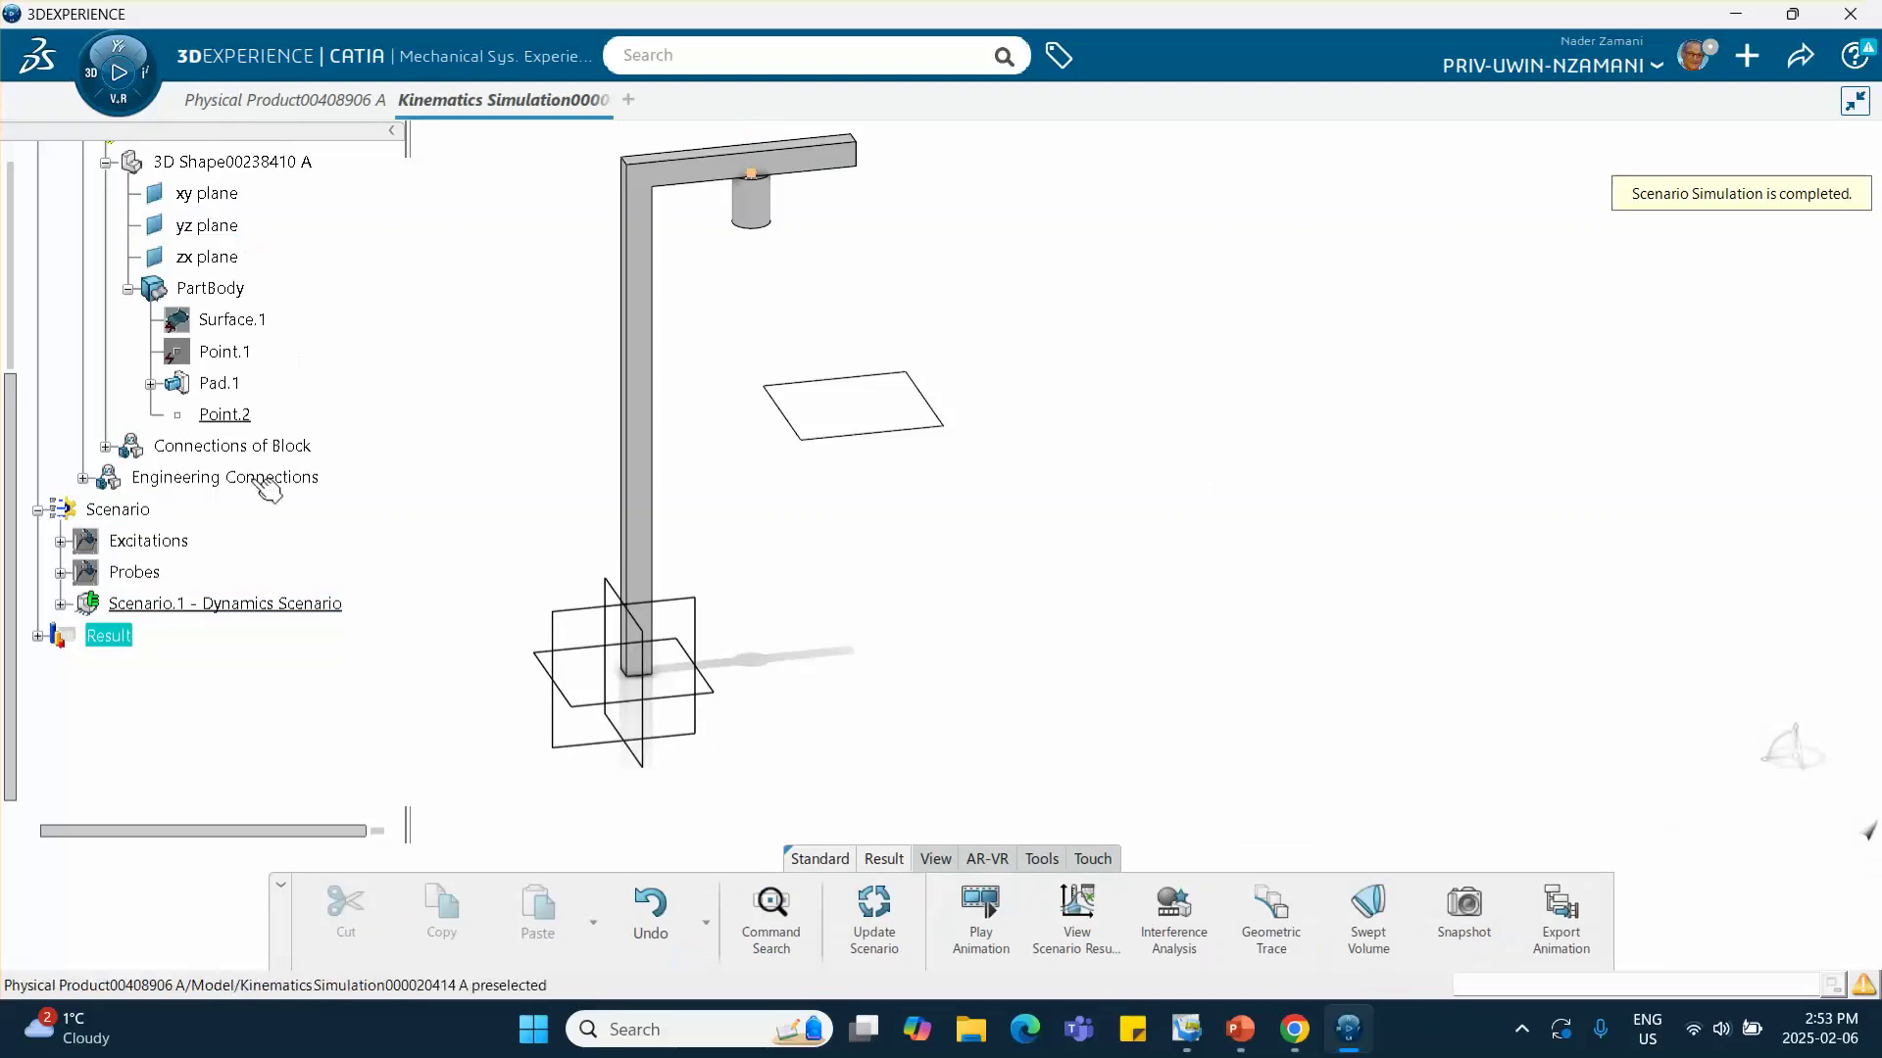
# Examine the type and elasticity settings of Axial Spring.1 under Spring.2's simulation properties, and accept them as they are
pyautogui.scroll(4, 261, 394)
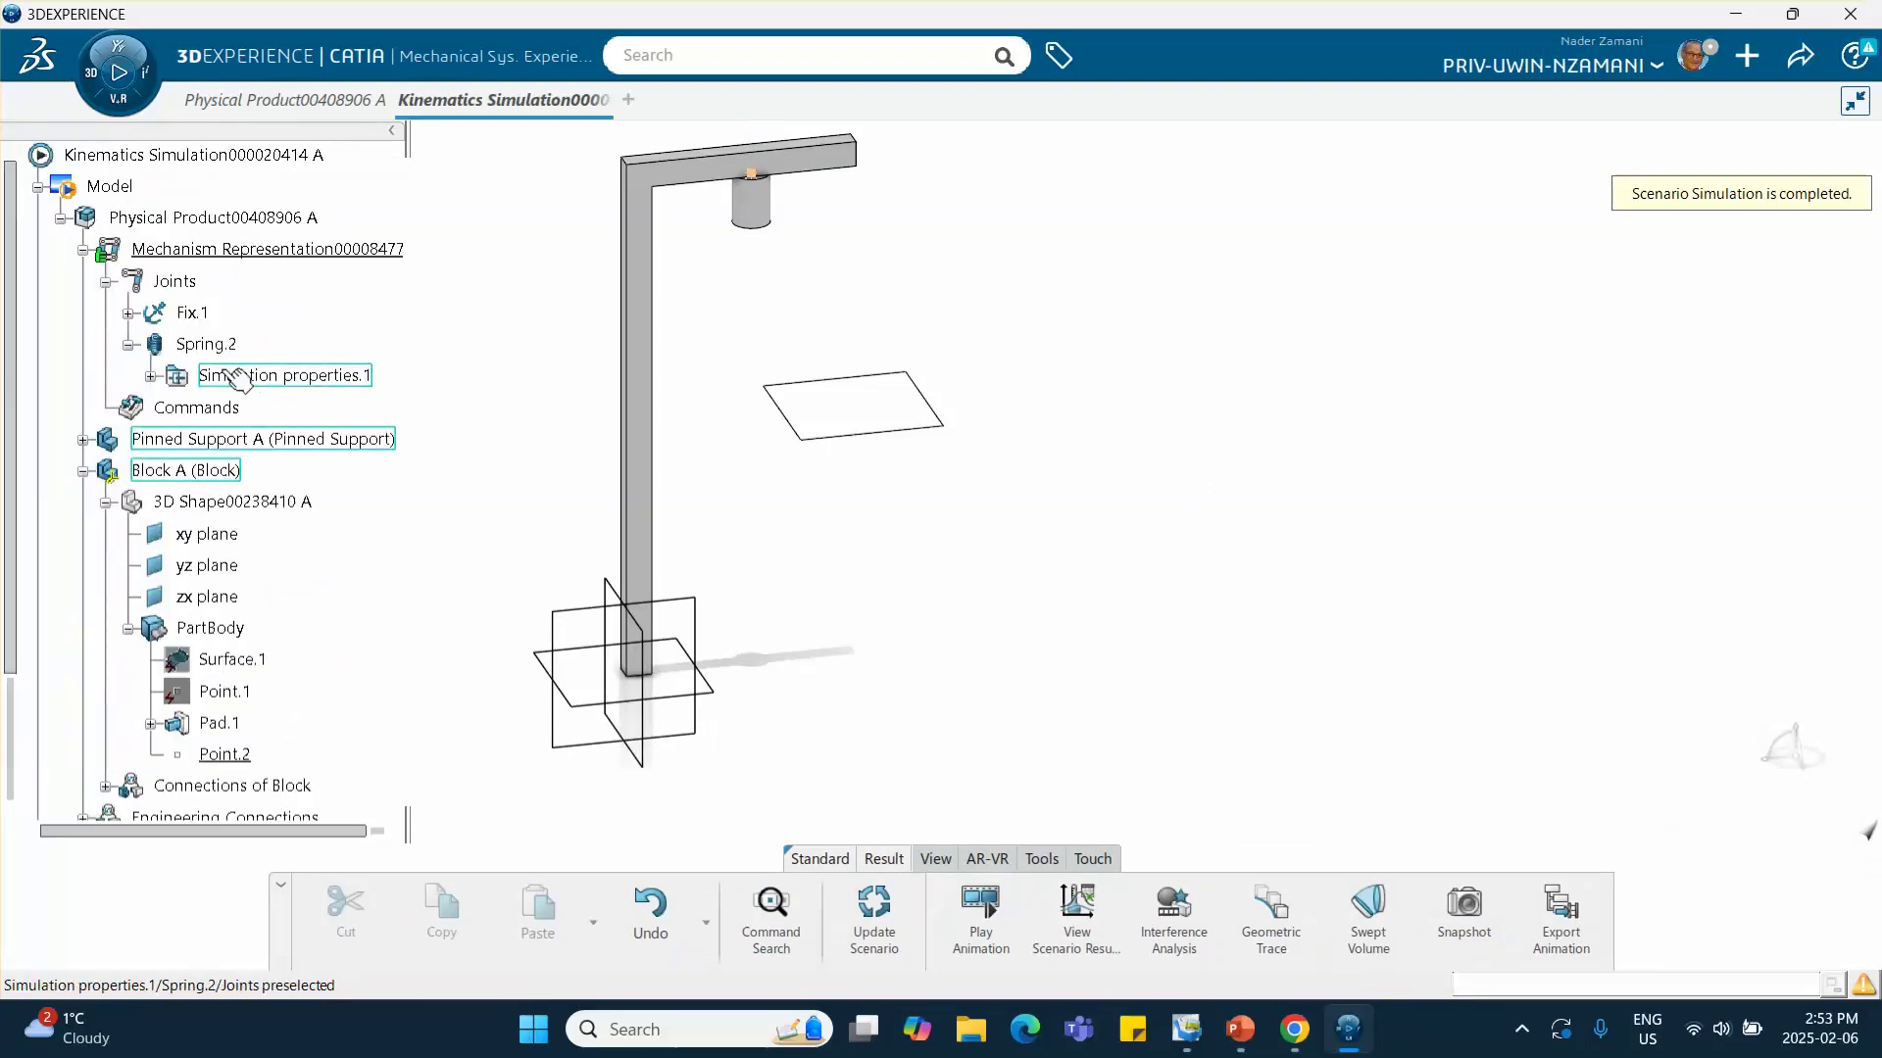
pyautogui.click(150, 375)
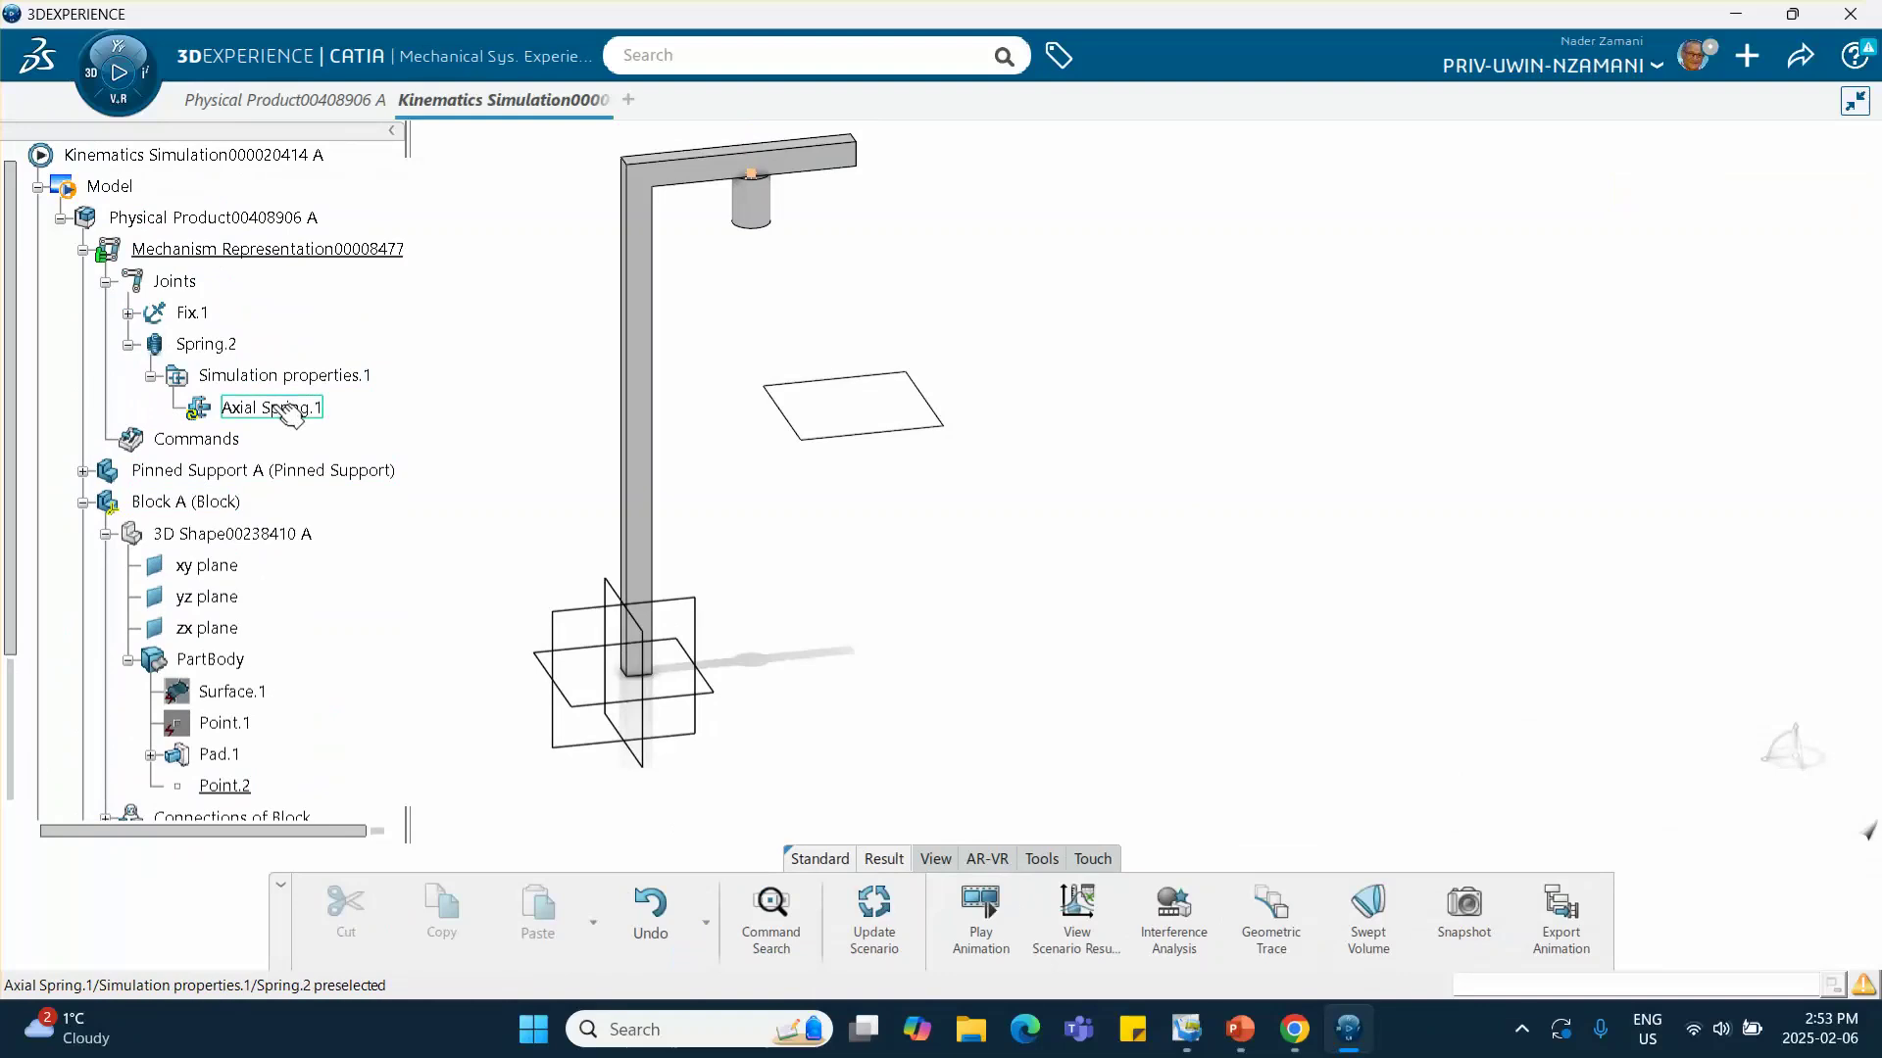
pyautogui.click(290, 409)
pyautogui.doubleClick(281, 411)
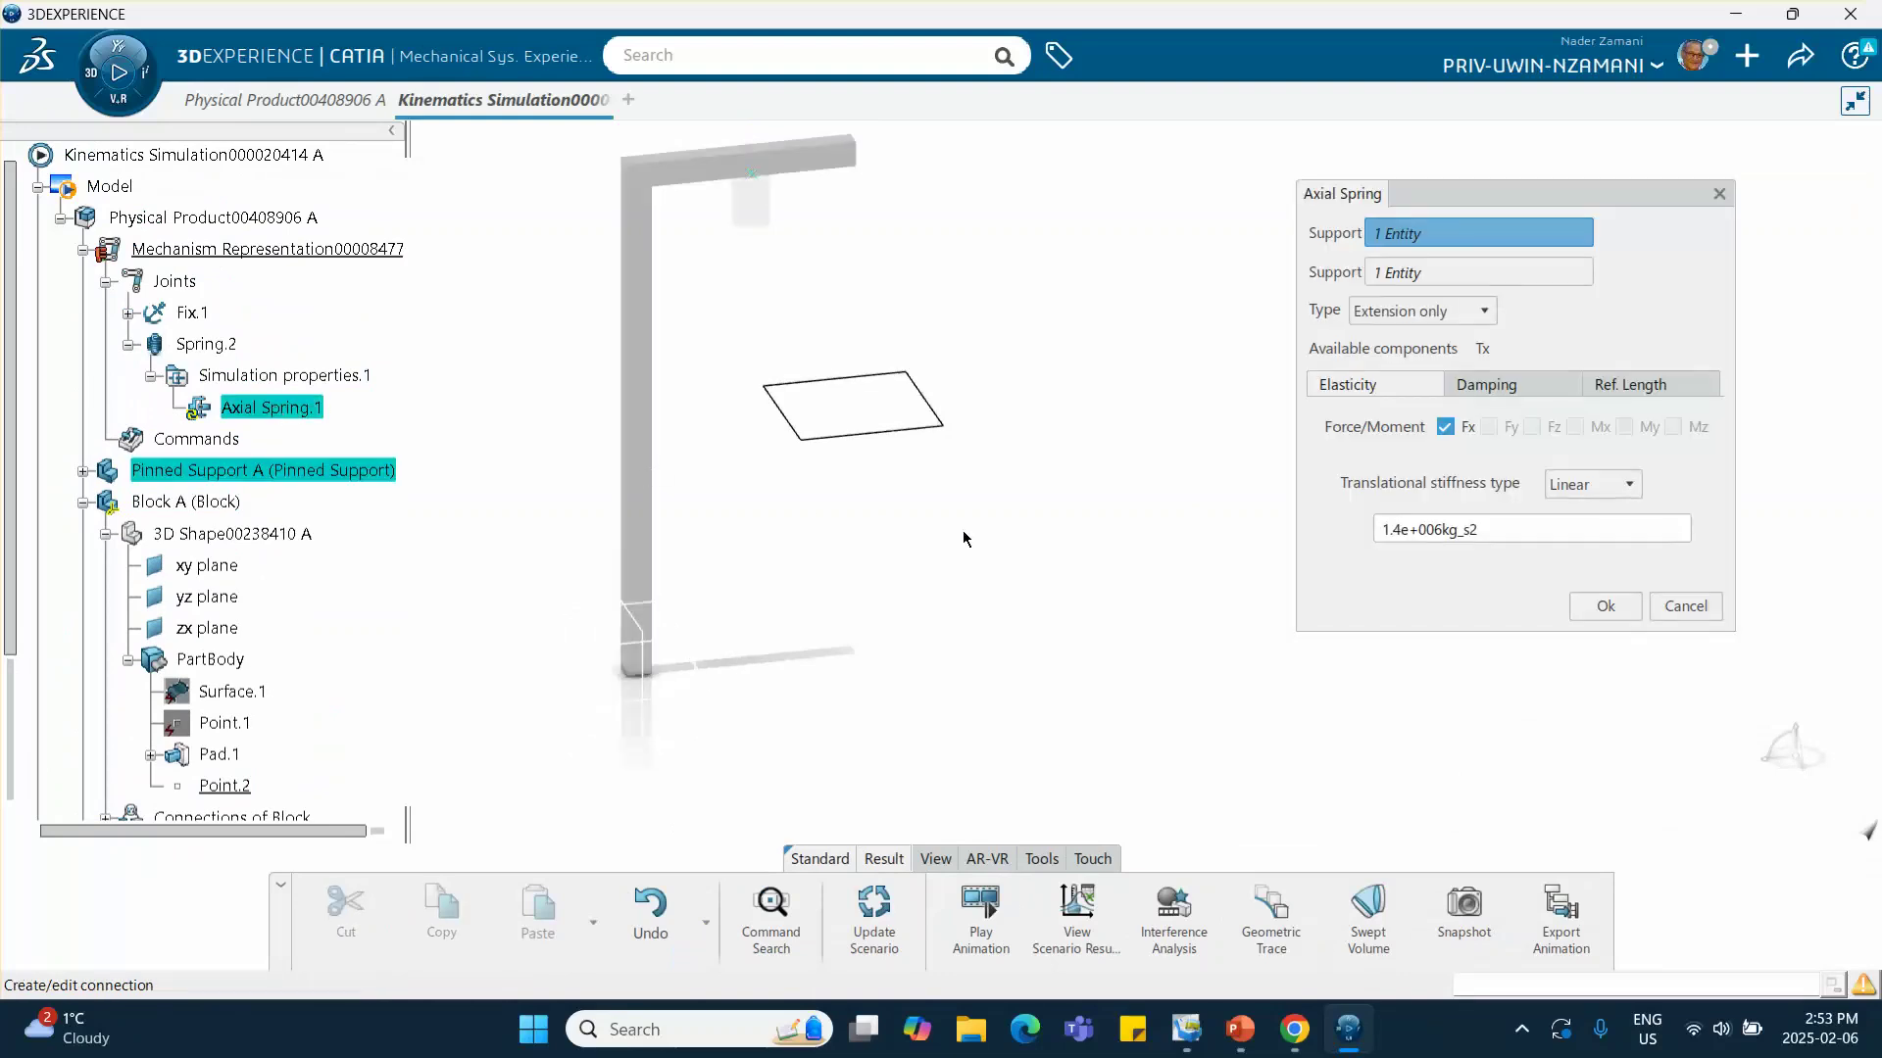
pyautogui.click(1412, 531)
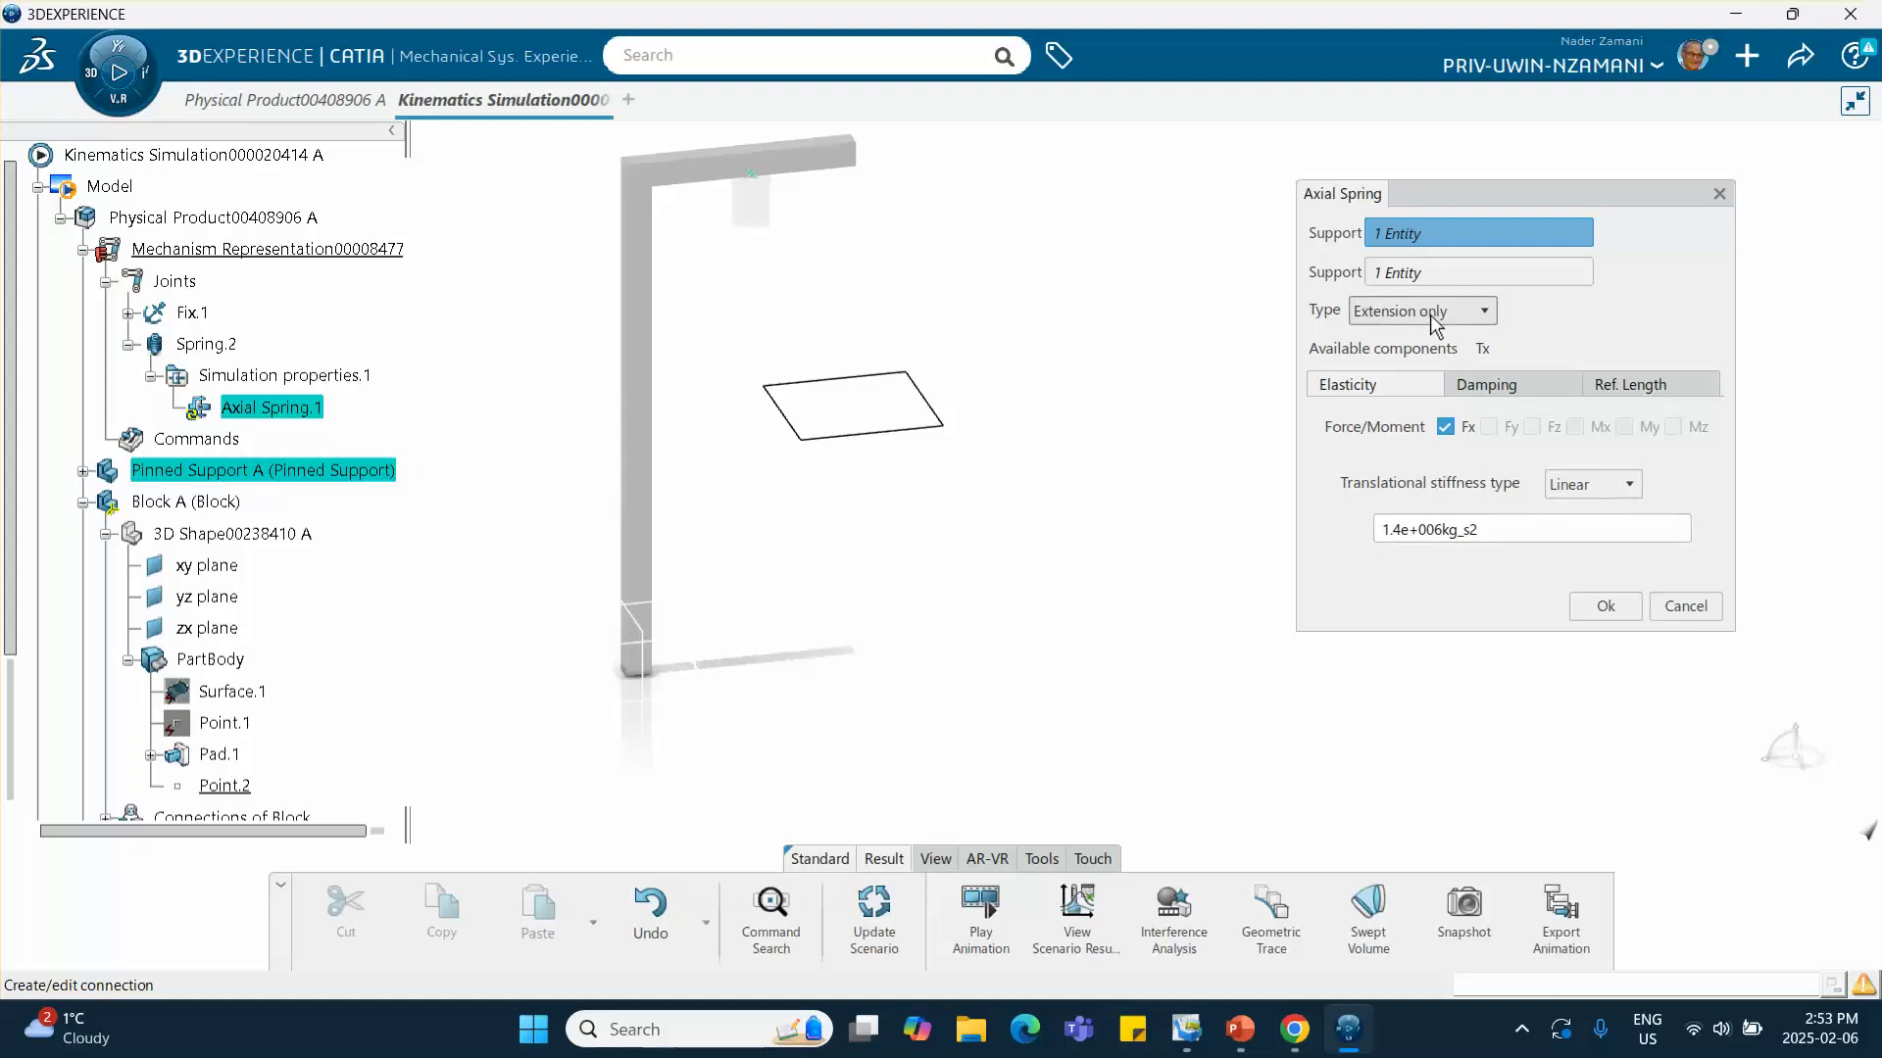
pyautogui.click(1606, 605)
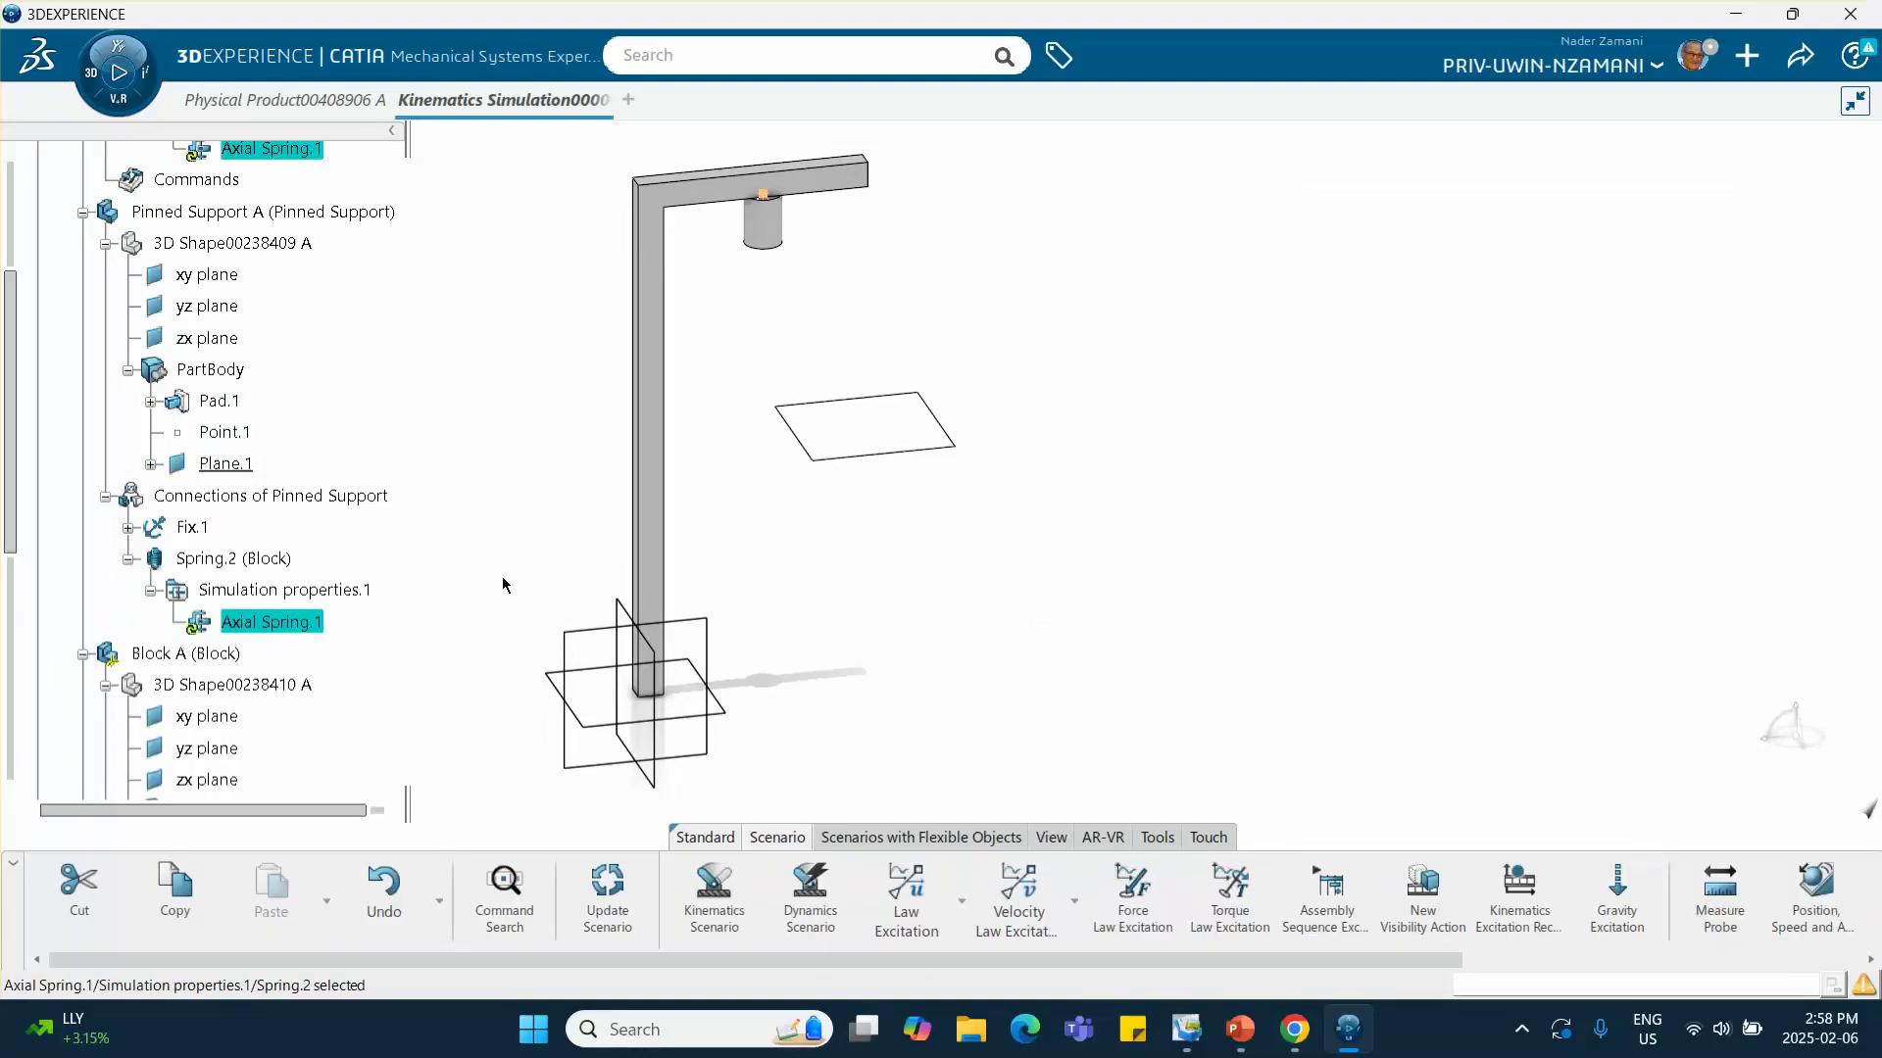
# Set the reference length of Axial Spring.1 to 50 mm for the Tx component, and save the simulation
pyautogui.scroll(2, 396, 473)
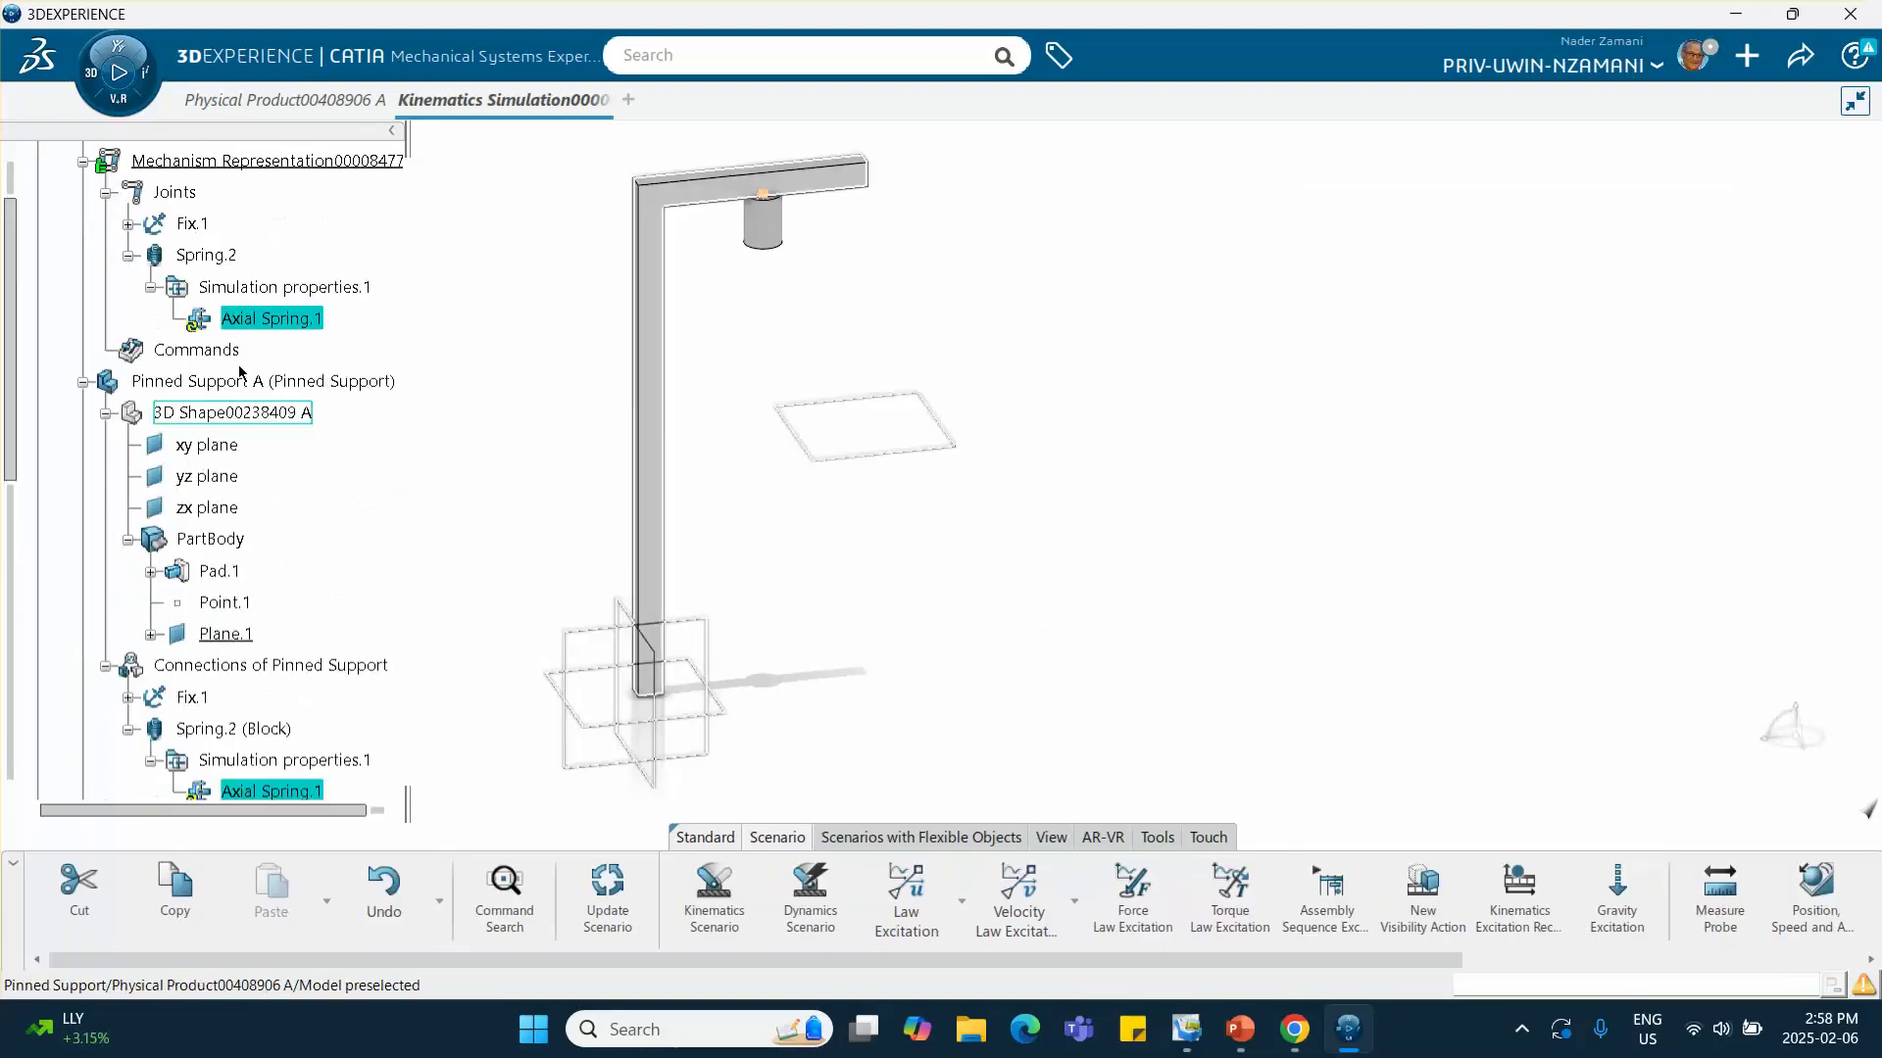
pyautogui.click(292, 327)
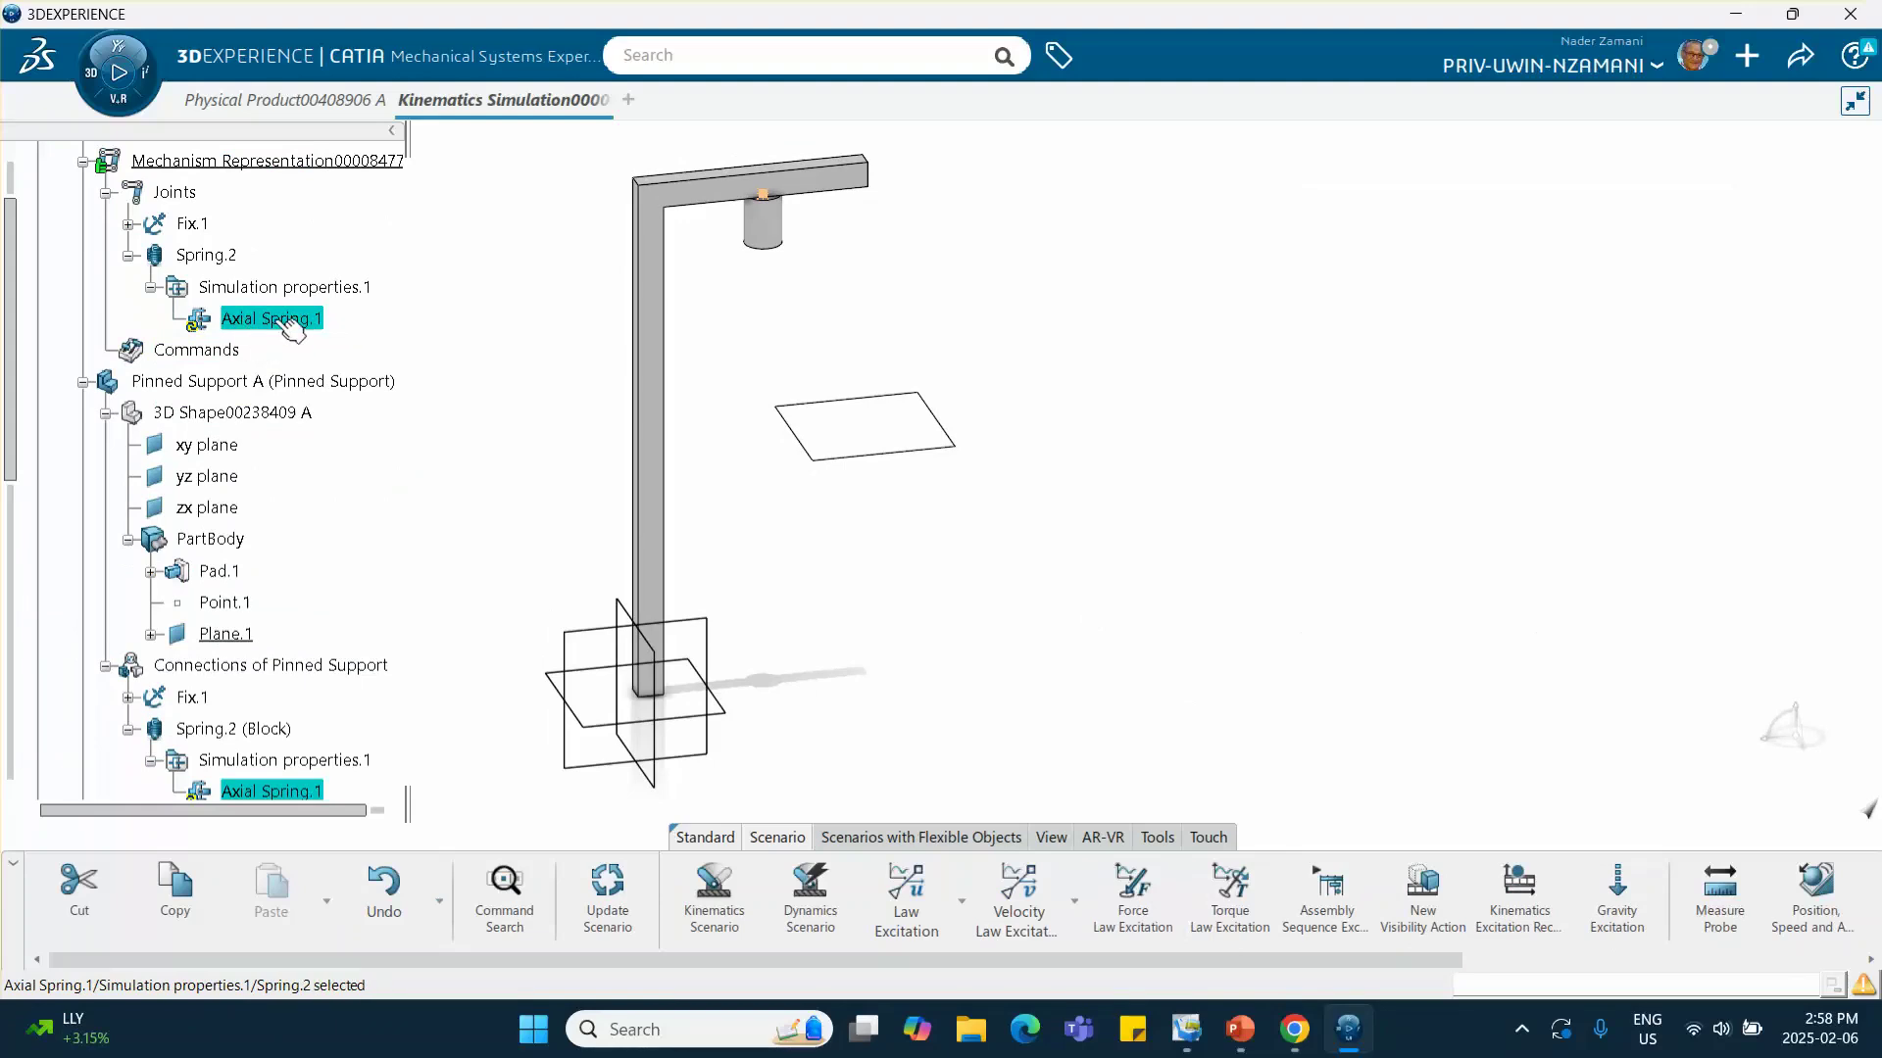
pyautogui.doubleClick(292, 327)
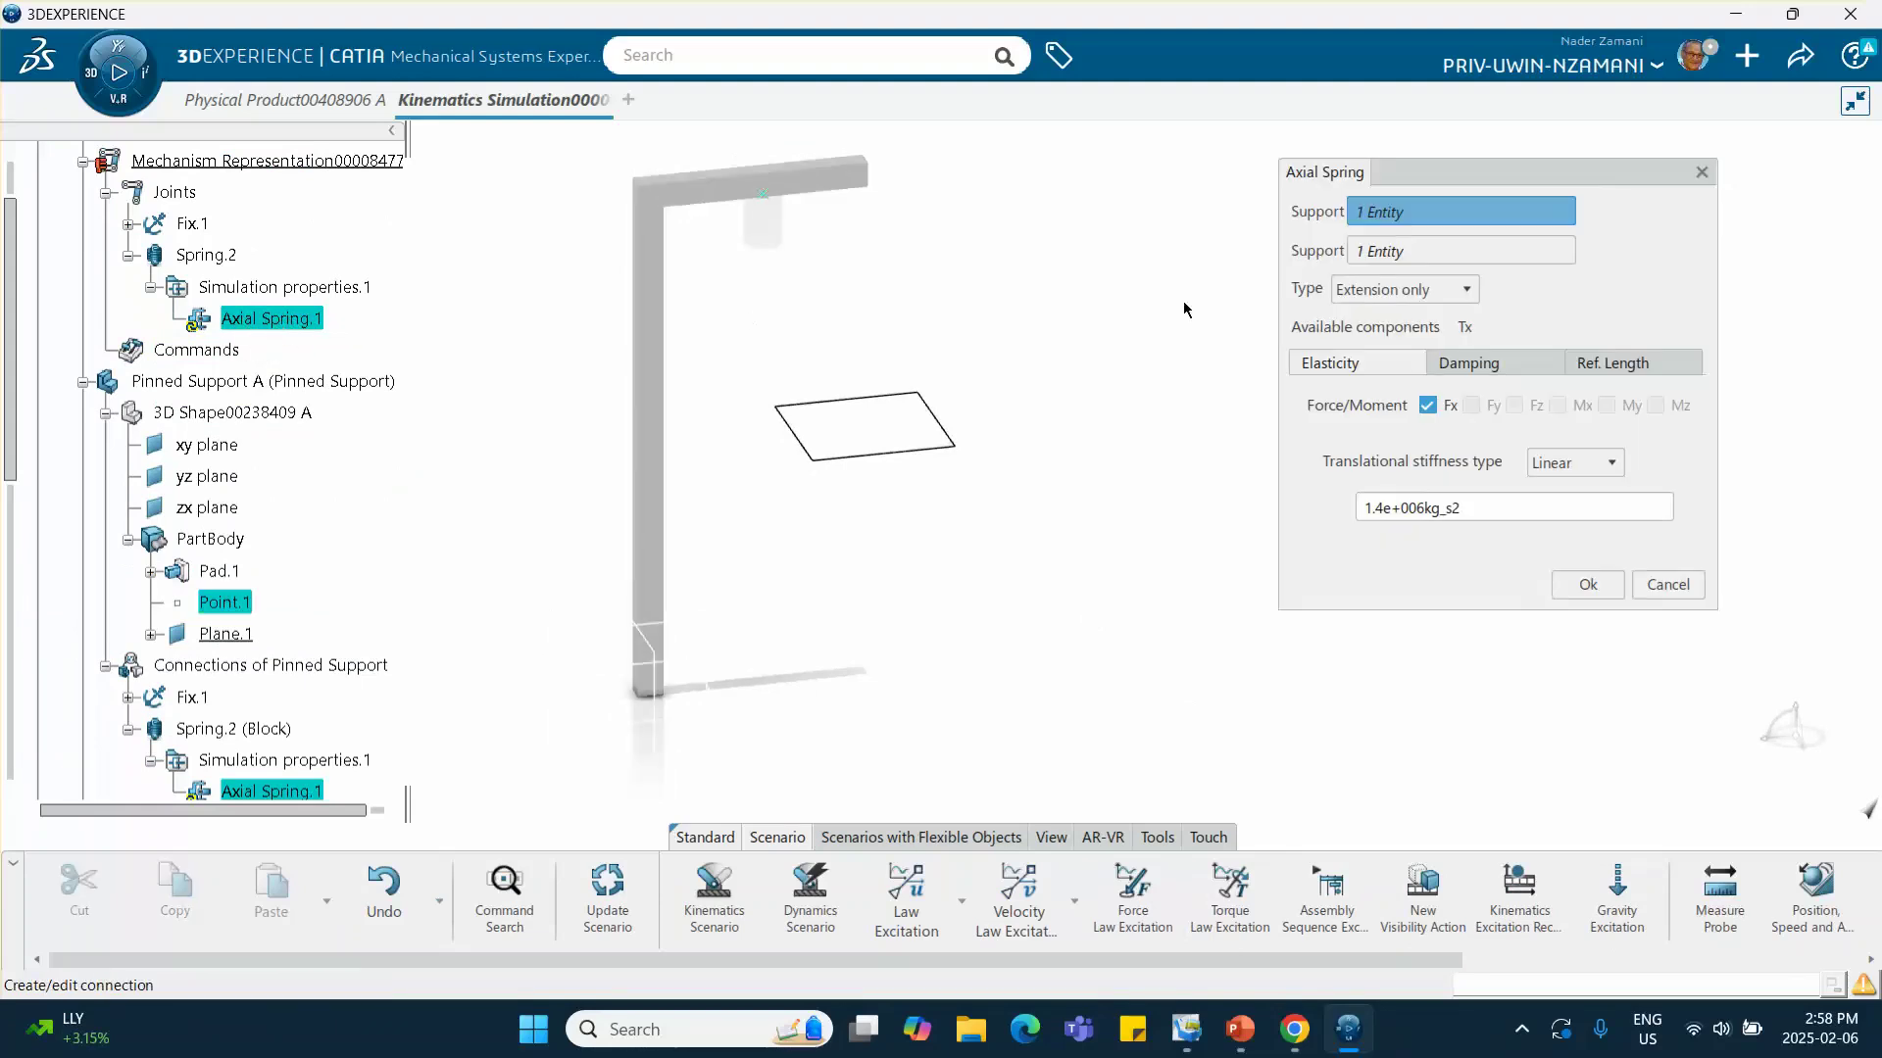
pyautogui.click(1615, 363)
pyautogui.moveTo(1638, 407); pyautogui.dragTo(1514, 416)
pyautogui.write('10')
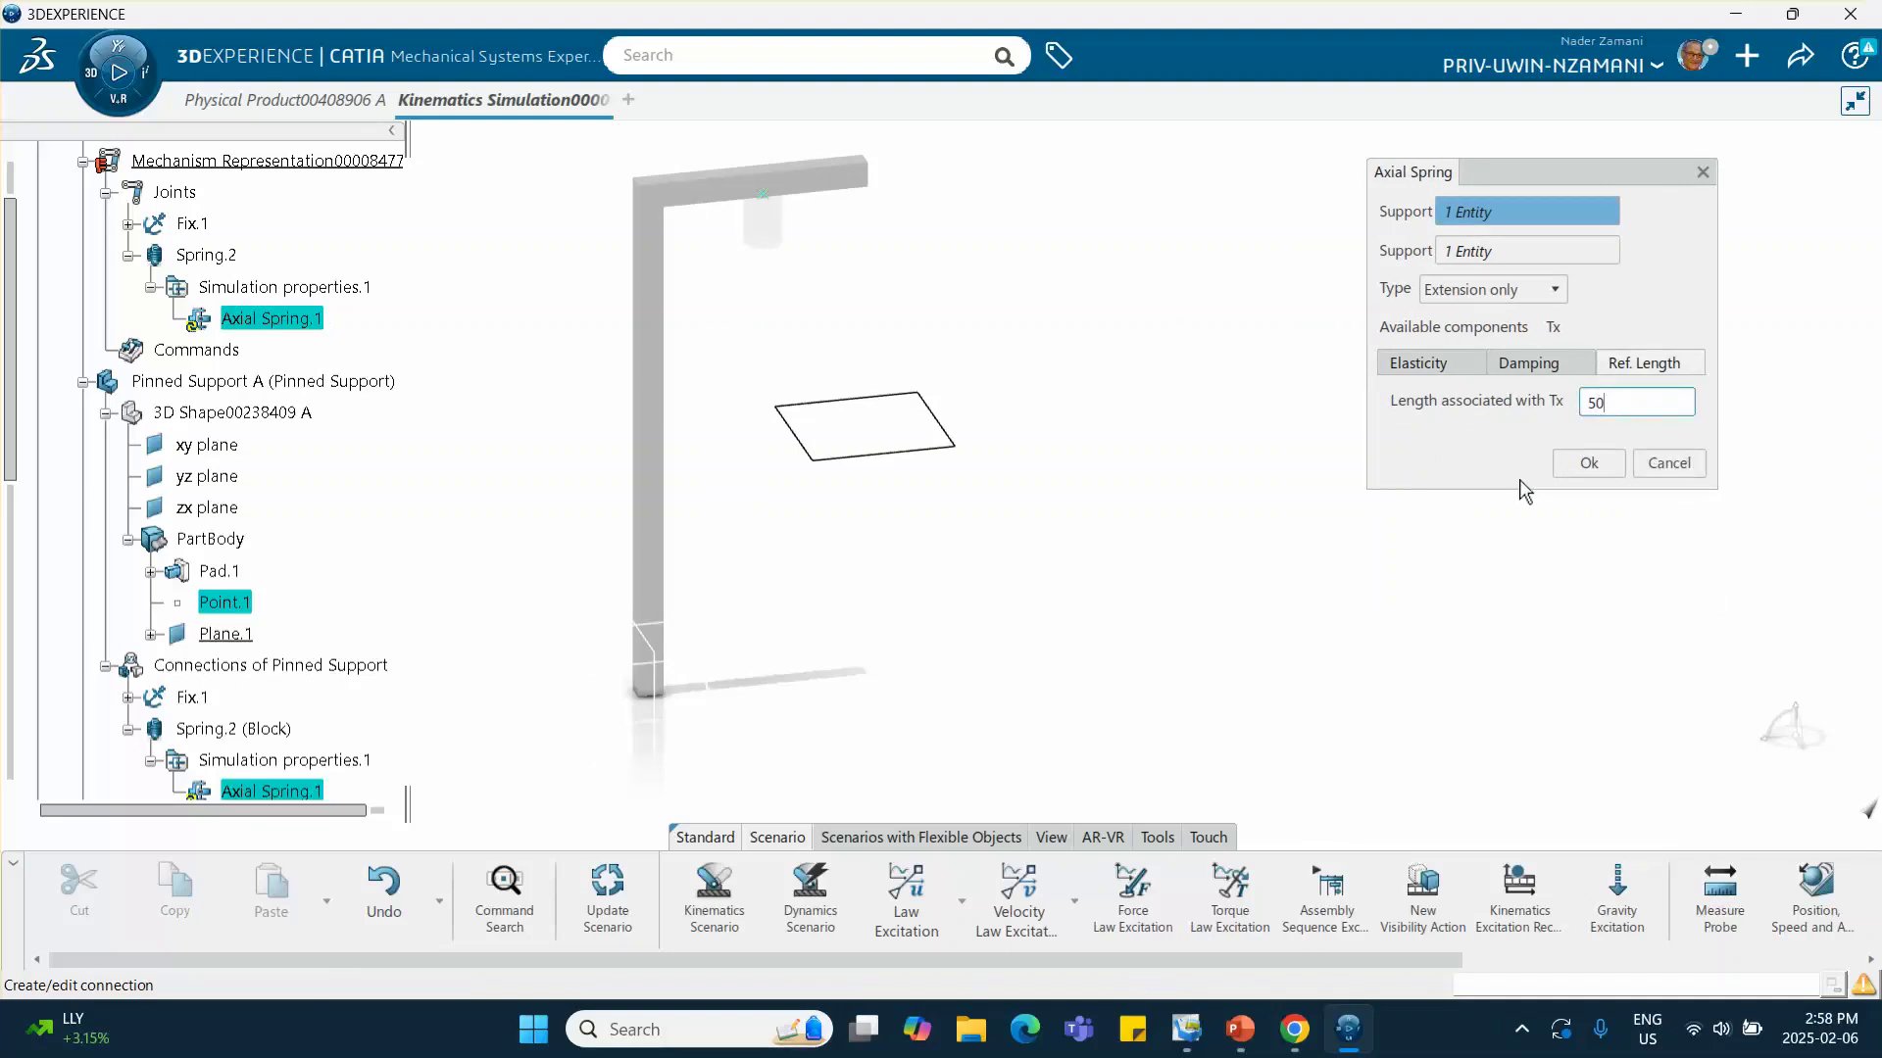
pyautogui.click(1588, 463)
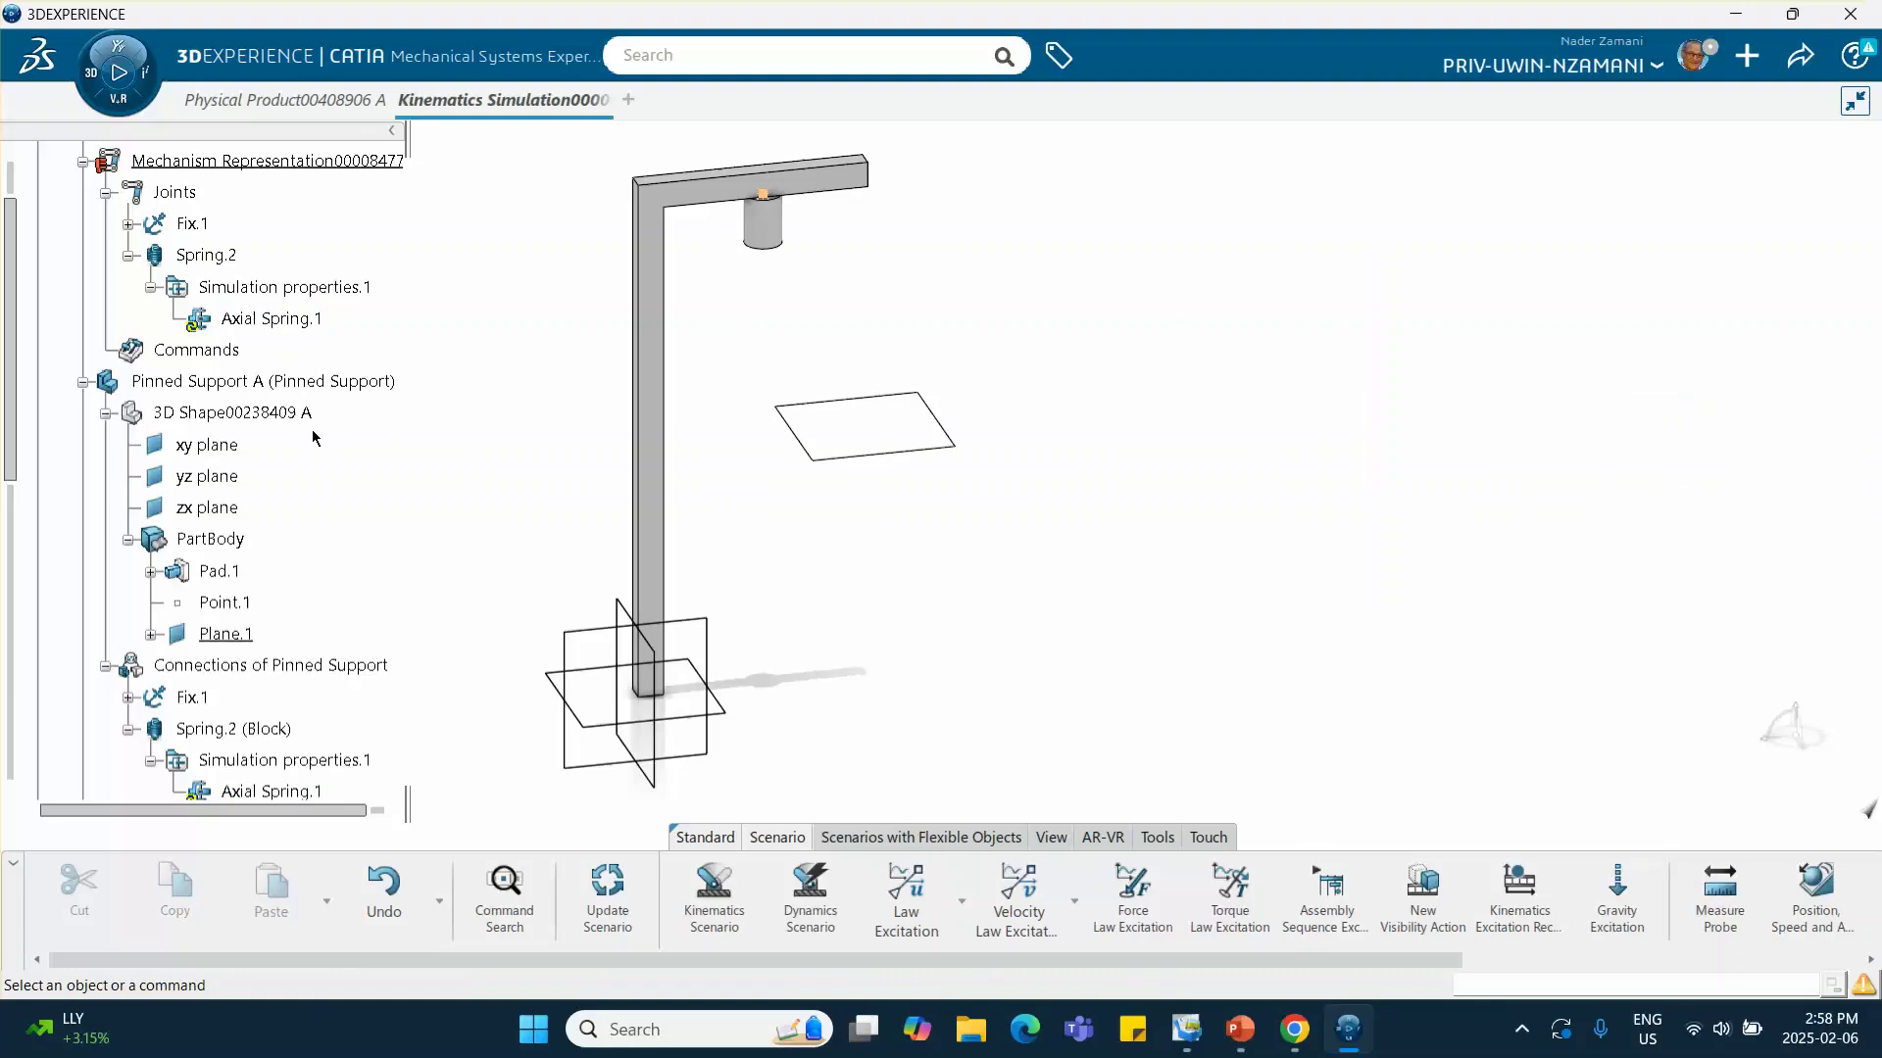
pyautogui.click(1801, 56)
pyautogui.click(1696, 110)
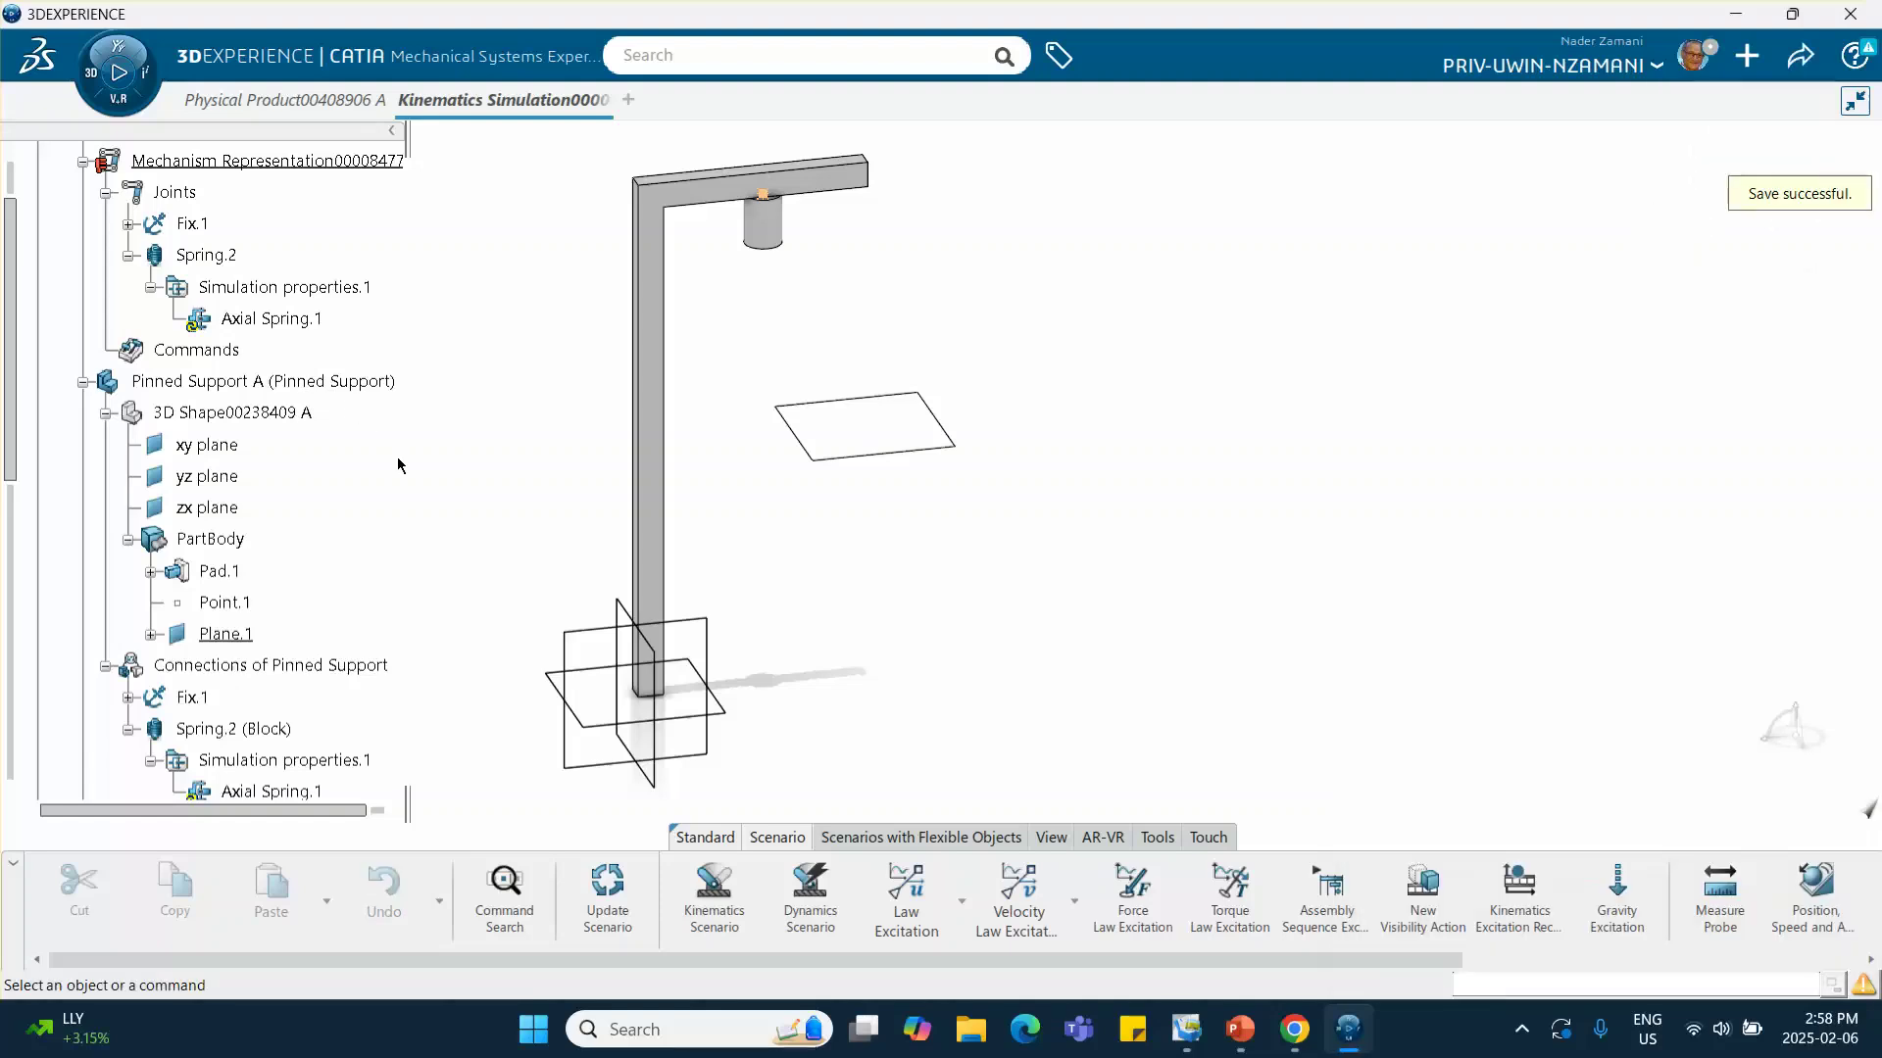
# Recompute Scenario.1 with the rope's reference length applied, and generate its results
pyautogui.scroll(-5, 399, 462)
pyautogui.scroll(-5, 307, 449)
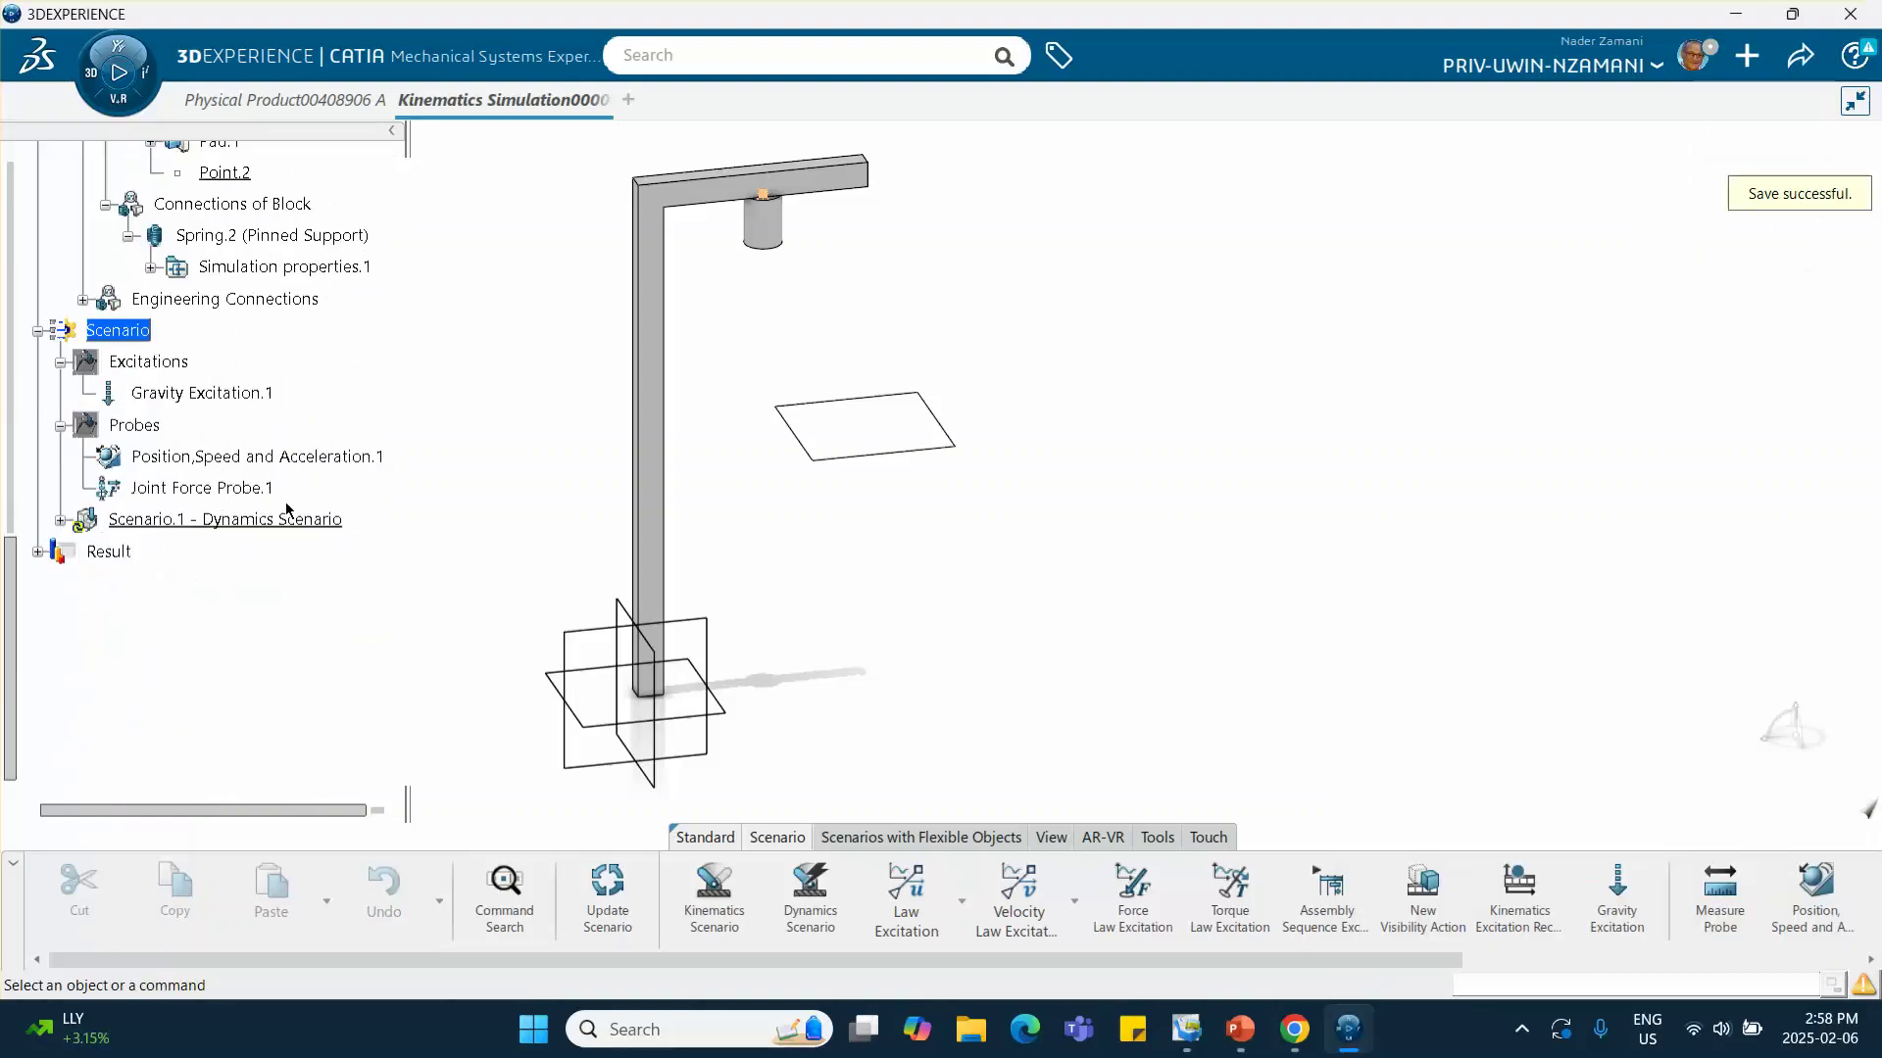
pyautogui.rightClick(297, 520)
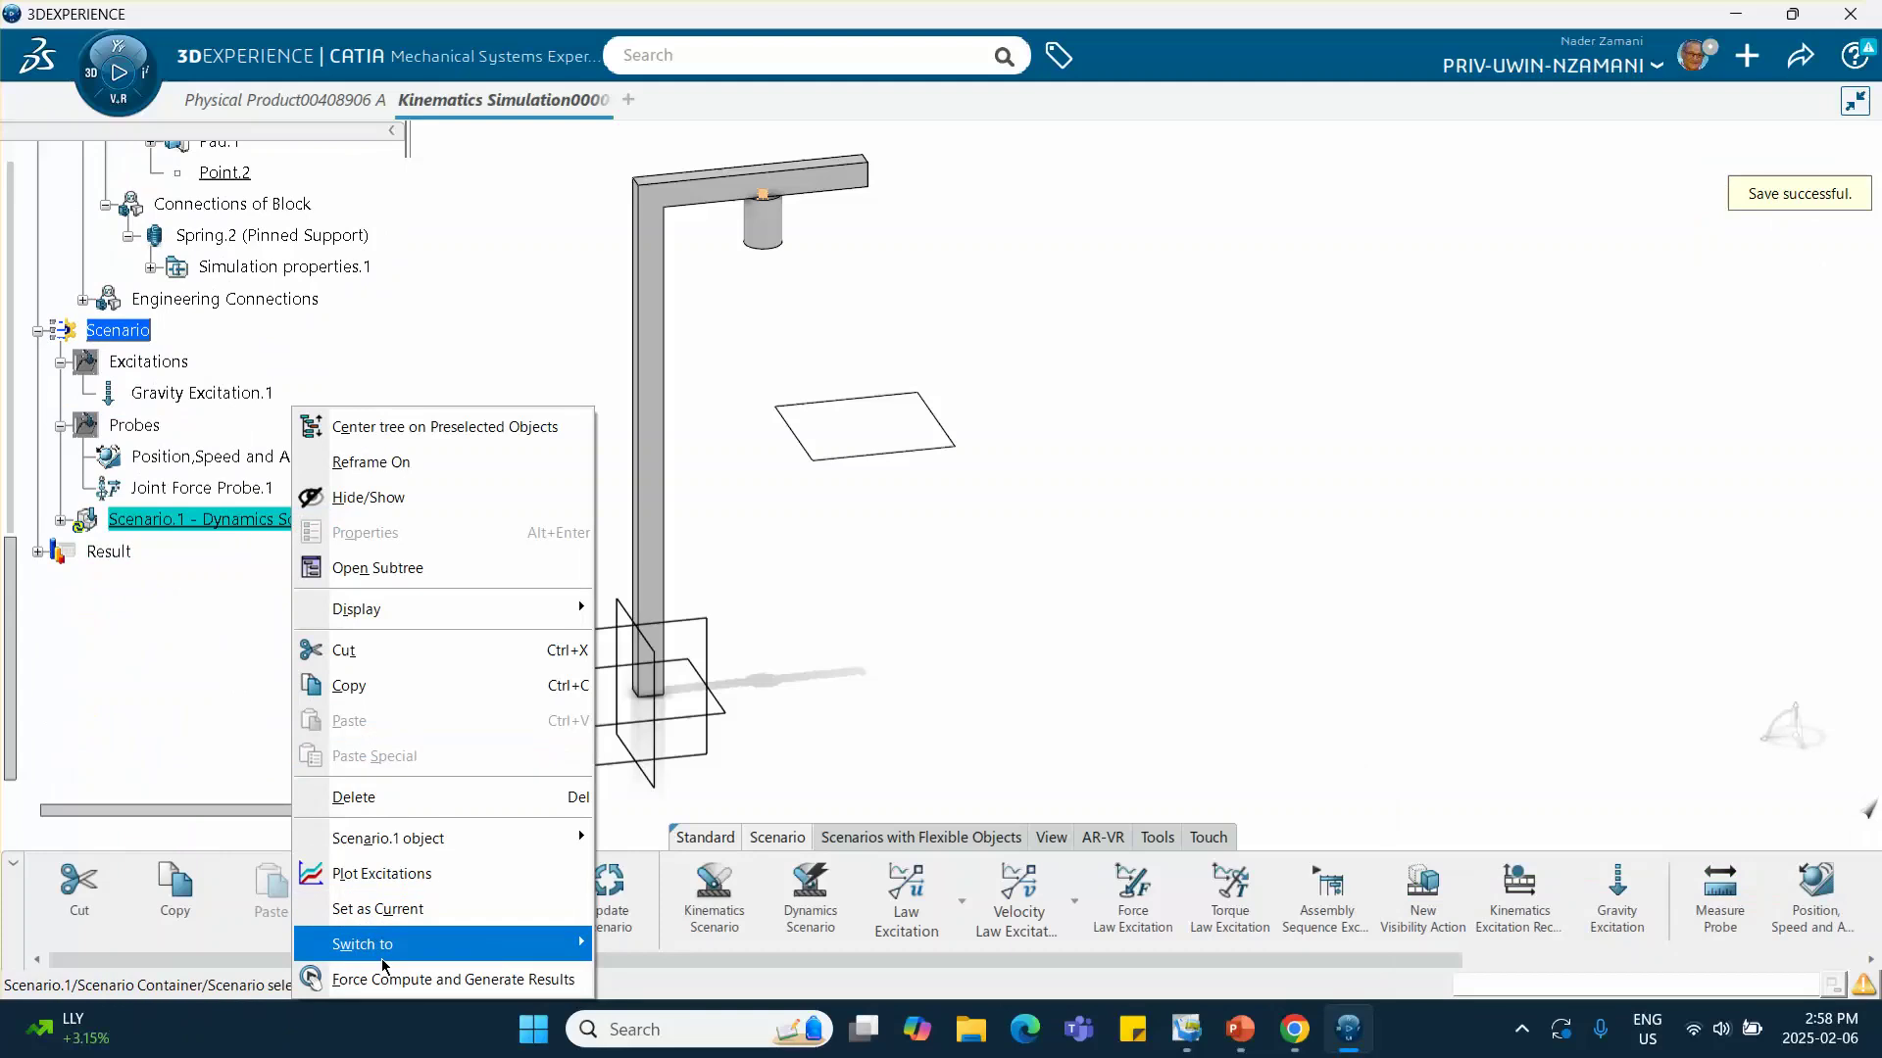
pyautogui.click(453, 979)
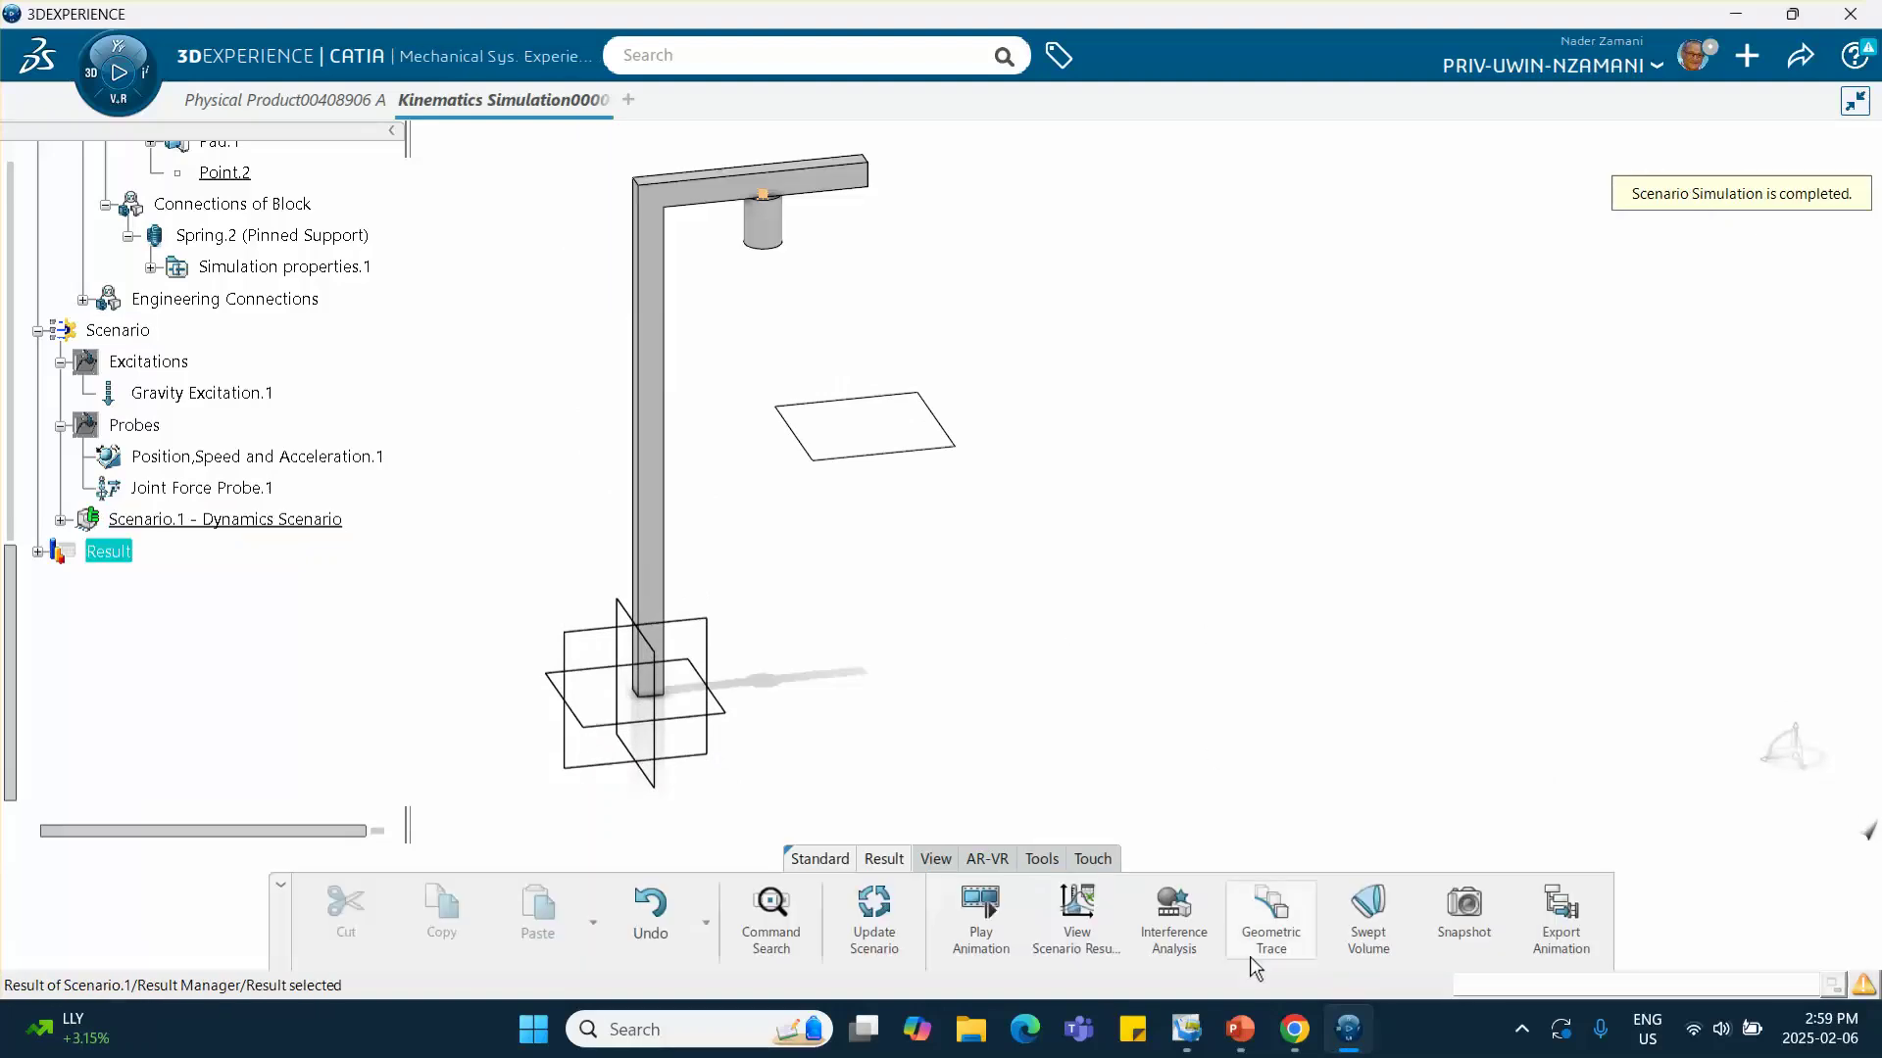
# Switch to the PowerPoint tutorial to review slide 4's spring, gravity and probe settings, and return to the simulation
pyautogui.moveTo(1240, 1029)
pyautogui.click(1272, 829)
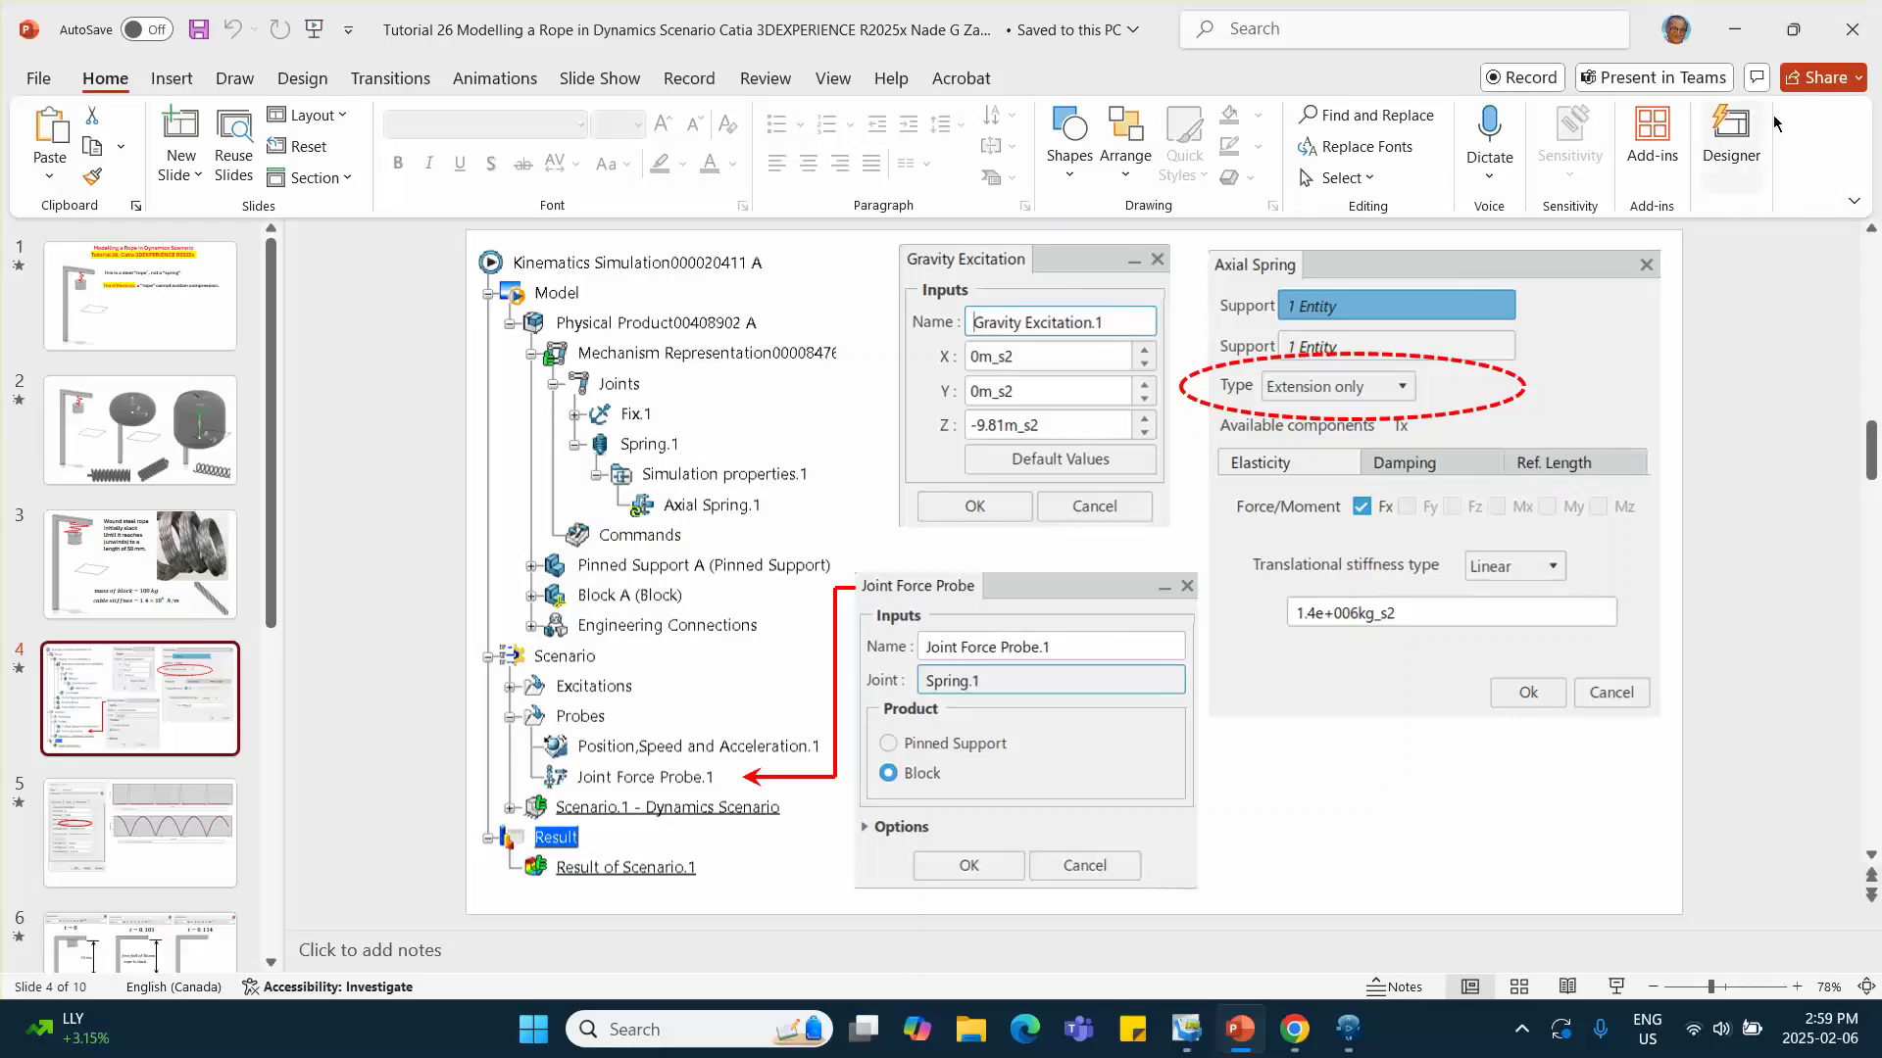
pyautogui.click(1734, 28)
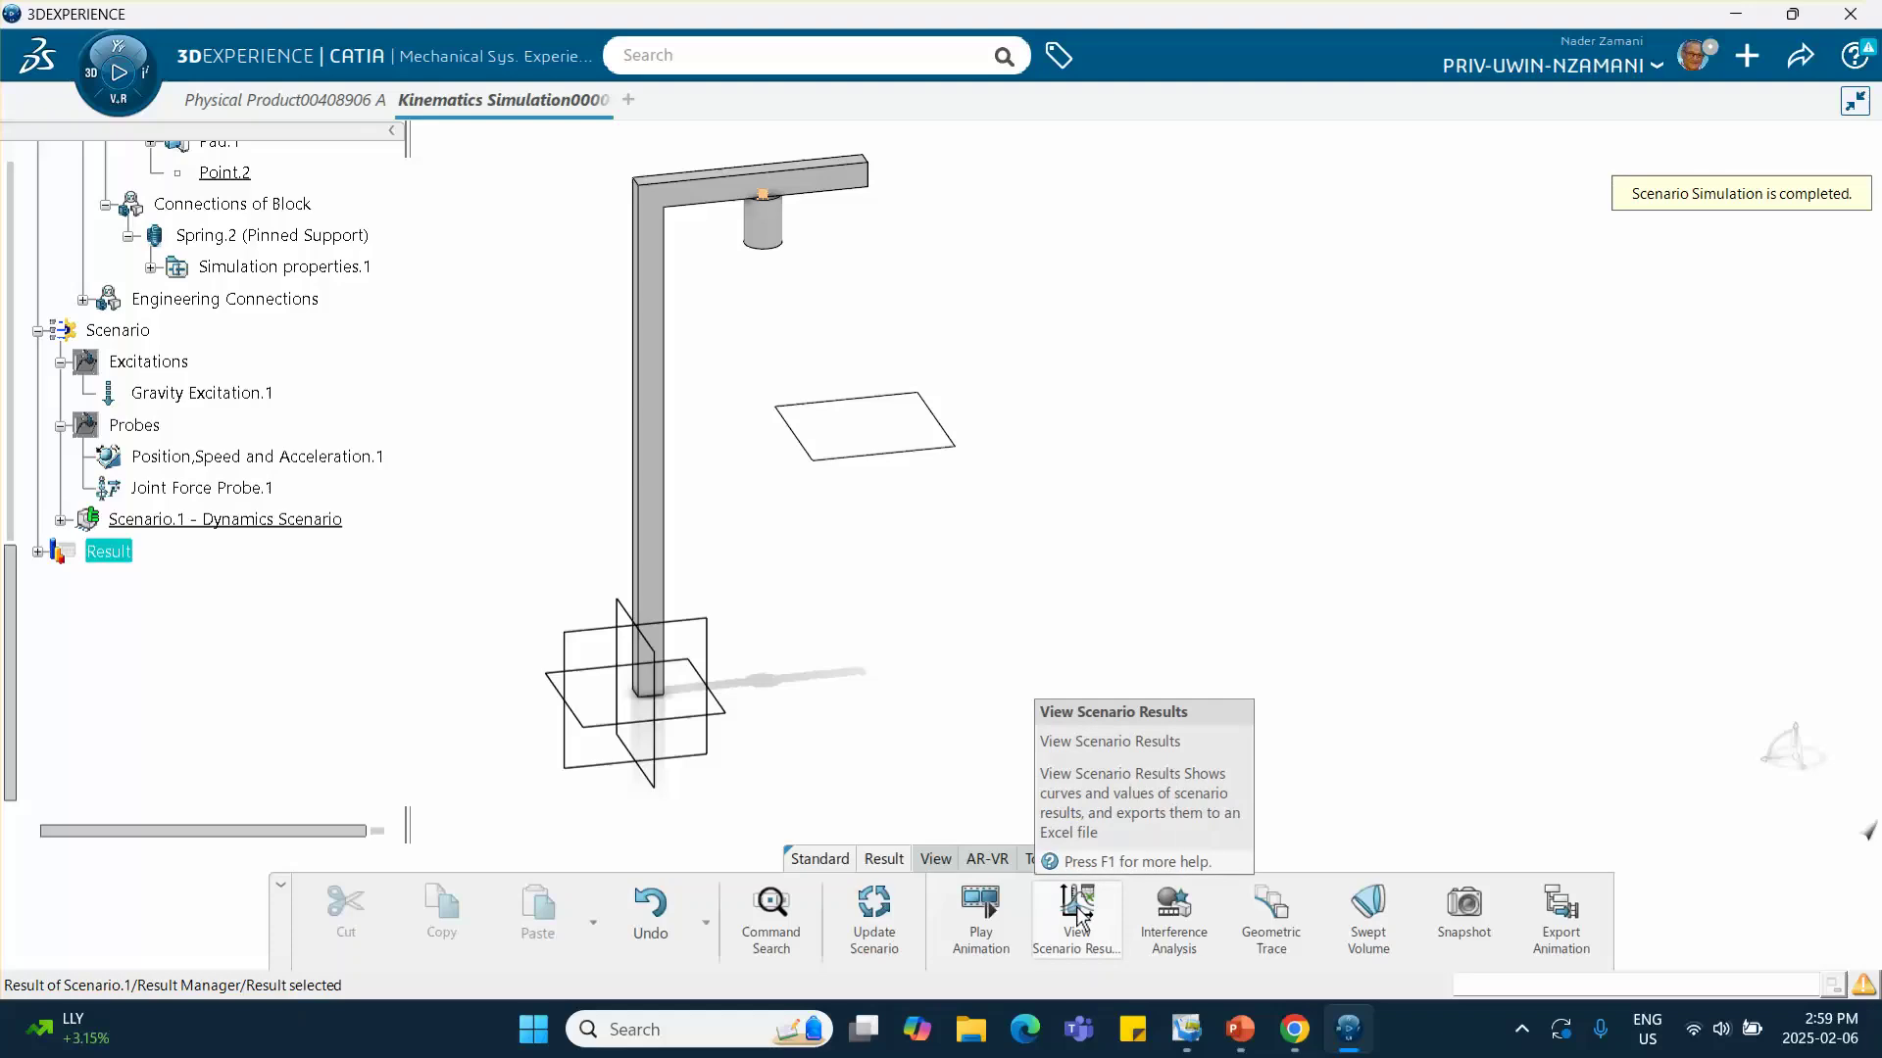
# Plot only the Z_Point.2 position from the Scenario.1 results, examine the curve, and close the results window
pyautogui.click(1079, 915)
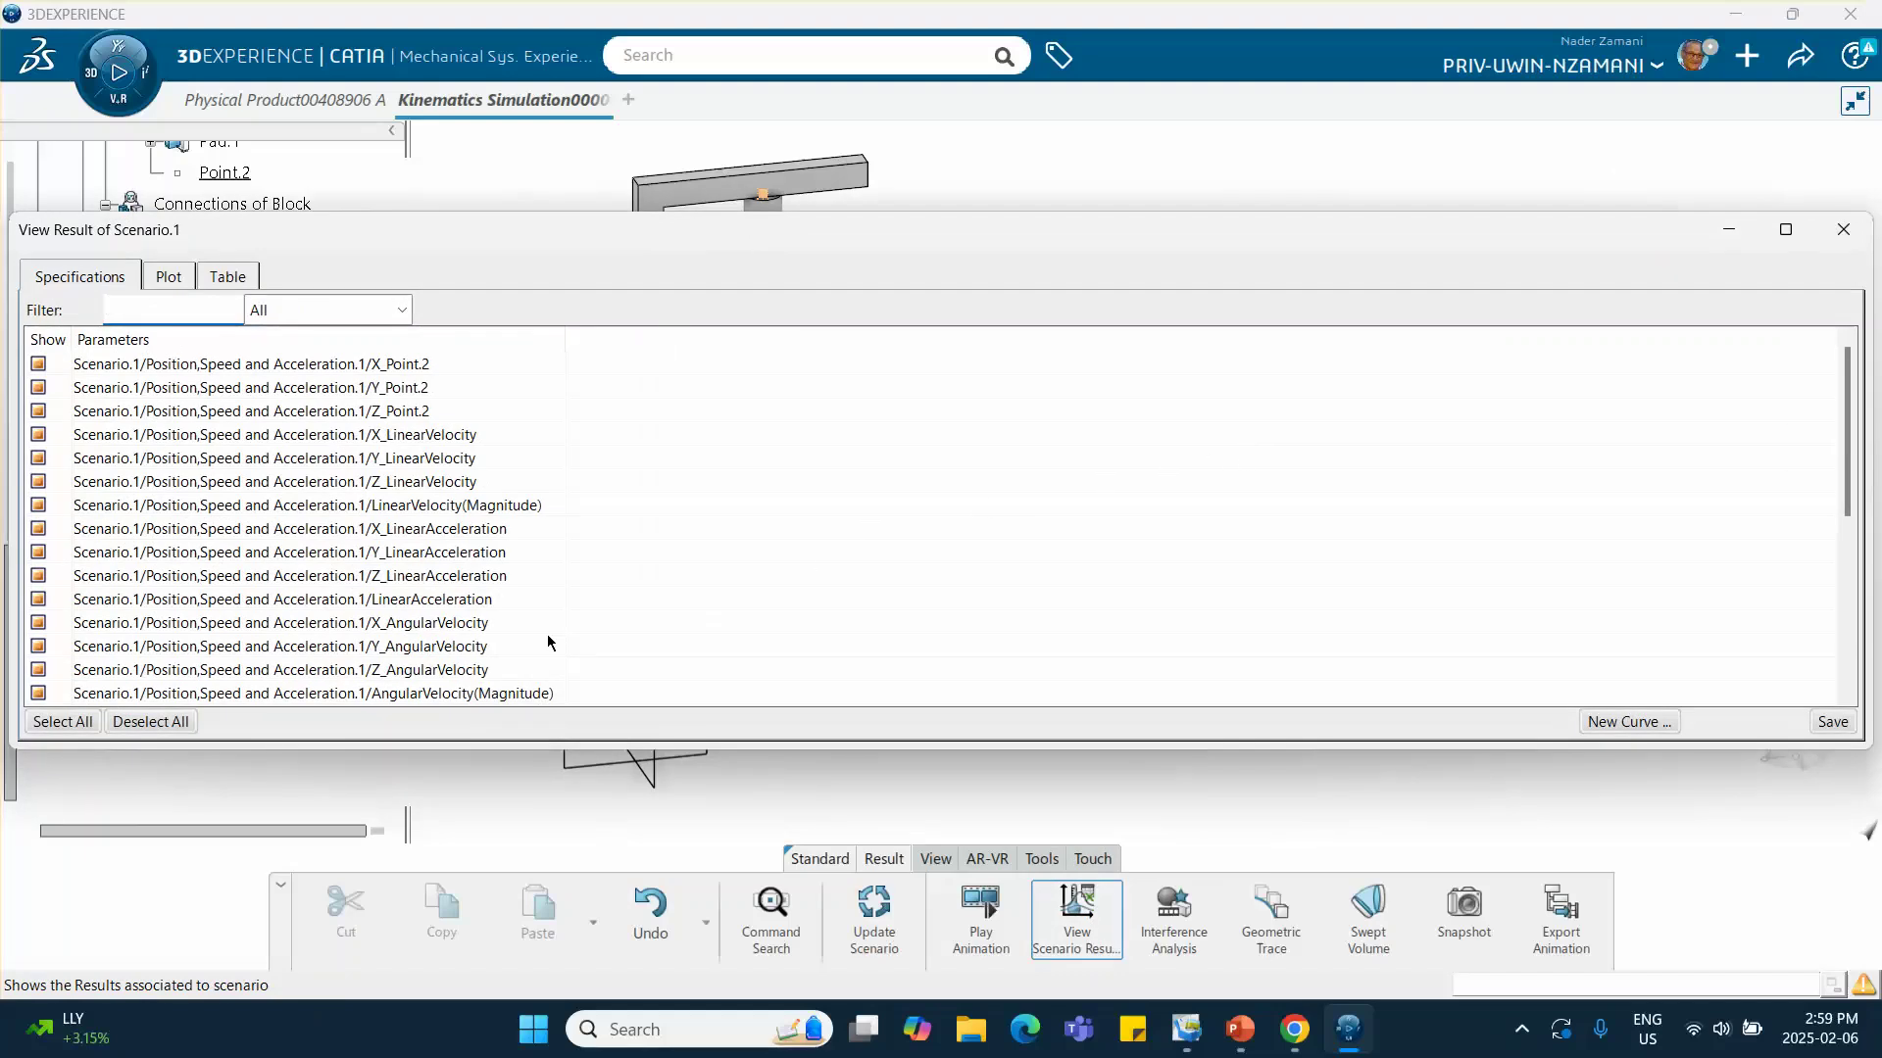
pyautogui.click(147, 722)
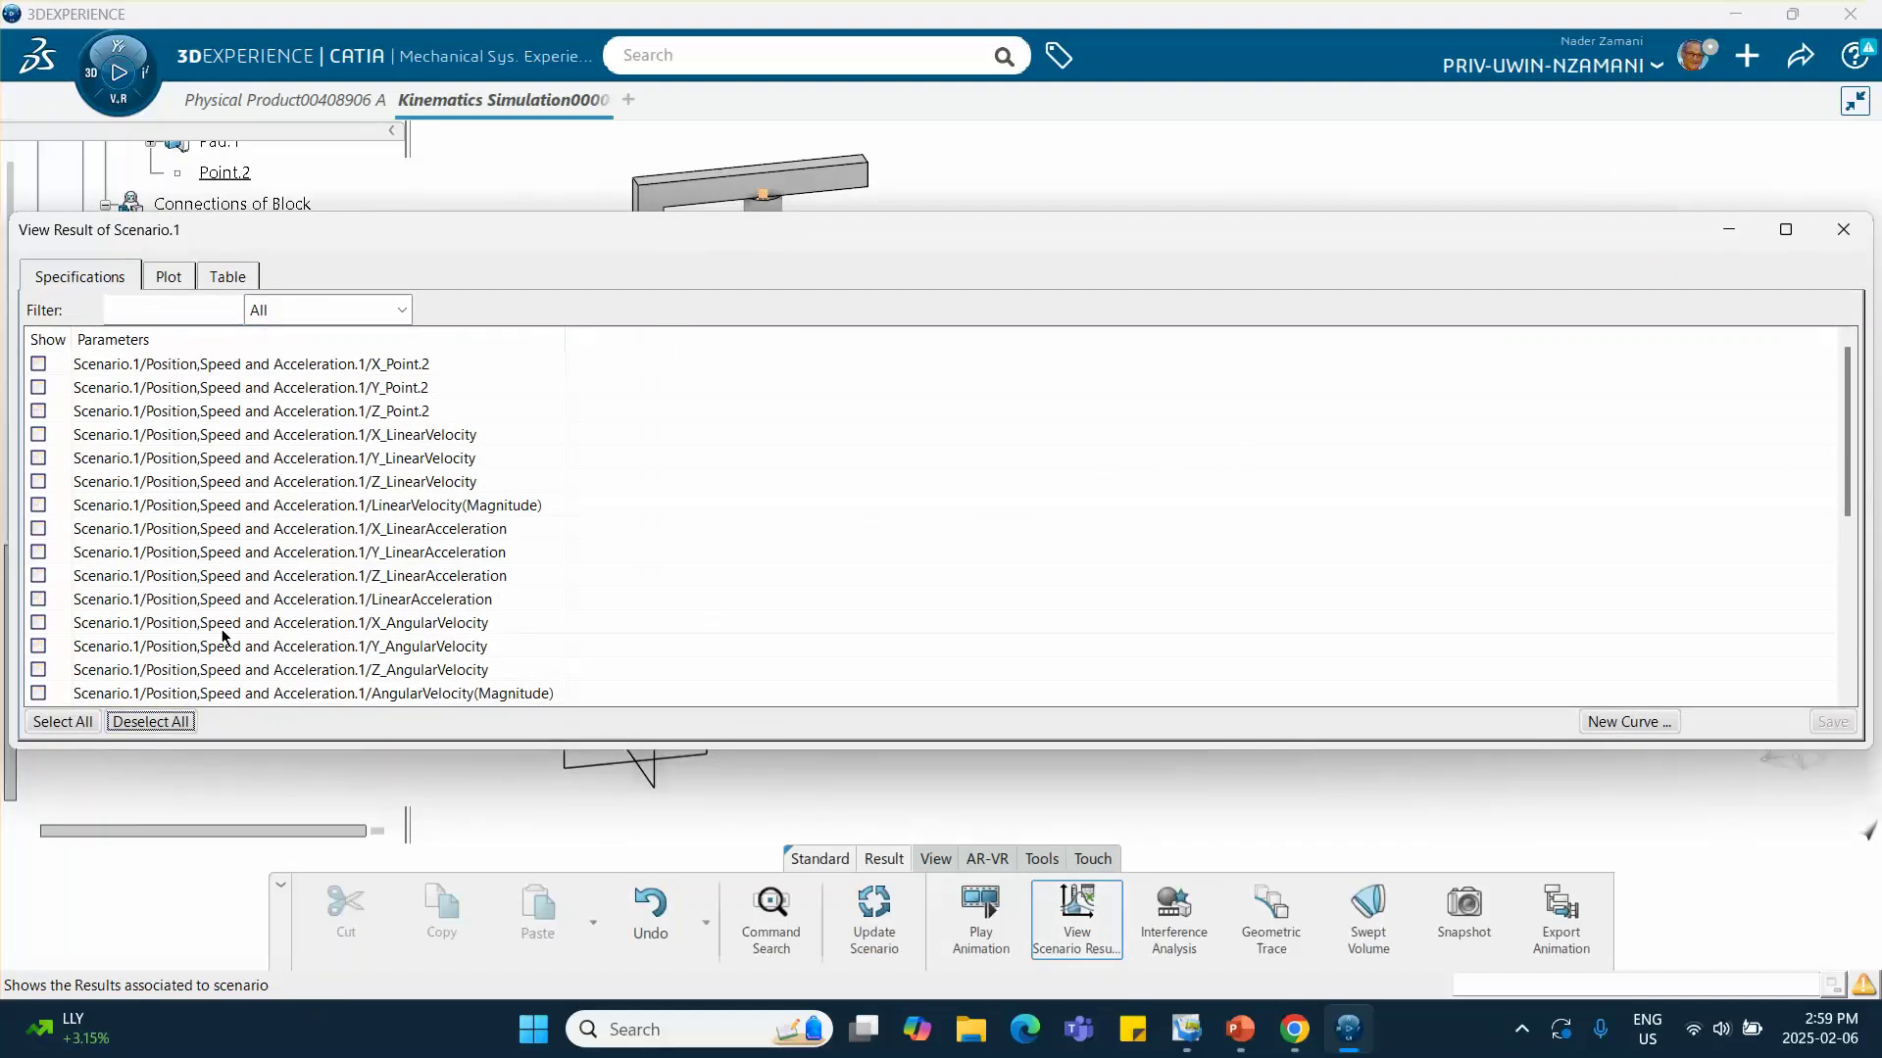
pyautogui.scroll(-2, 330, 521)
pyautogui.scroll(2, 330, 521)
pyautogui.click(39, 412)
pyautogui.click(168, 278)
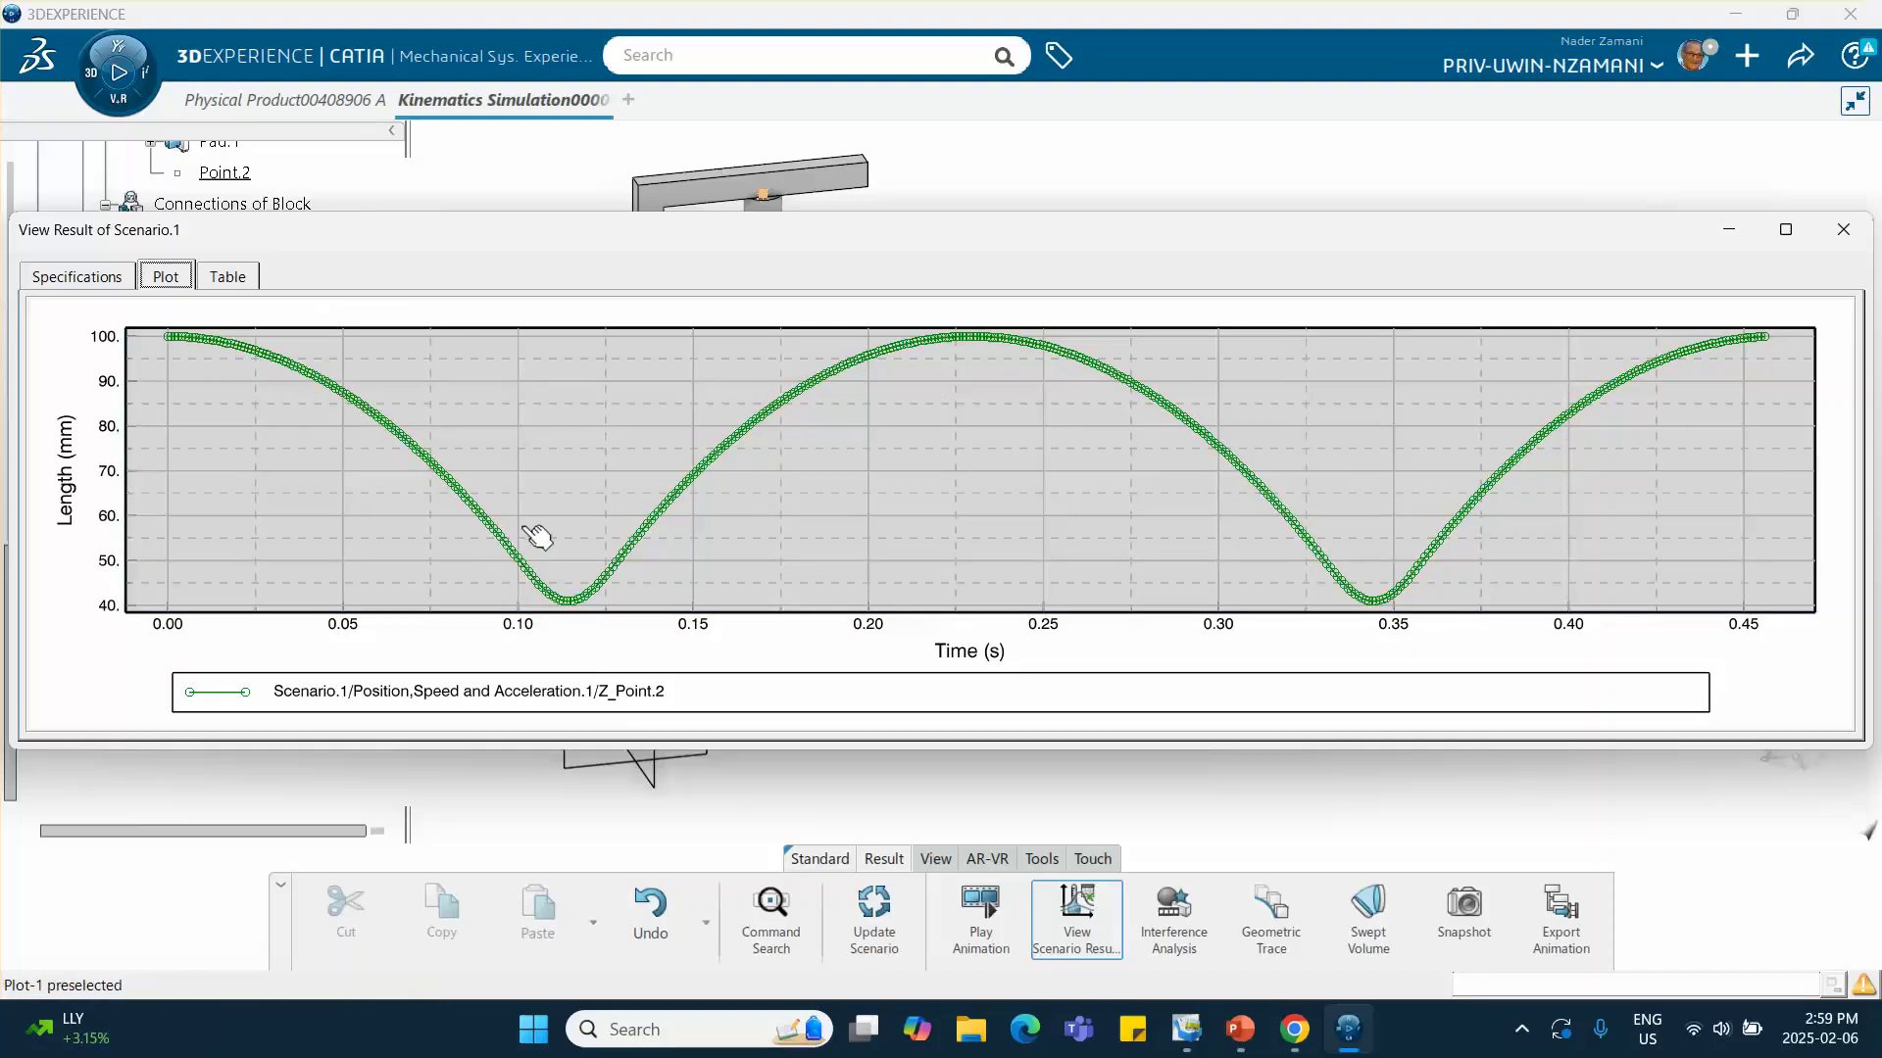
pyautogui.click(1842, 230)
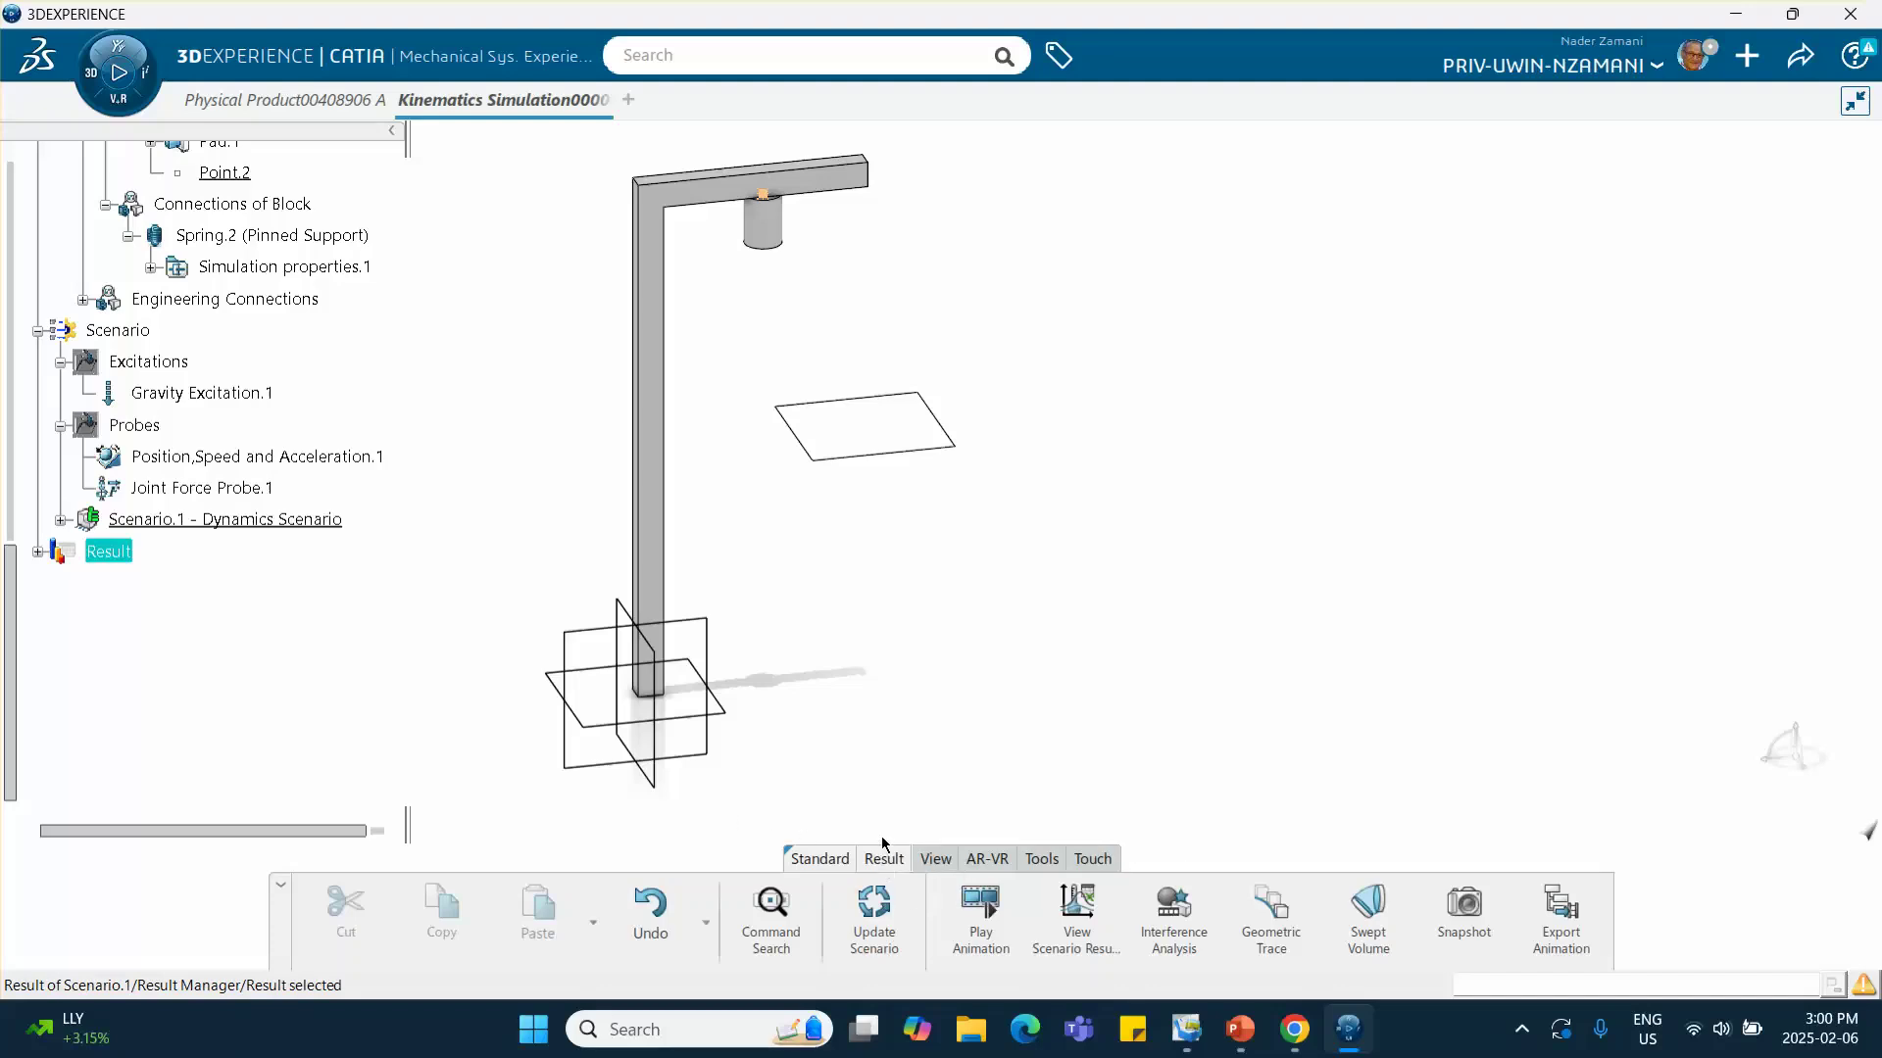
# Review the scenario parameters and plots on slide 5 in PowerPoint, compare them with the joint force plot in 3DEXPERIENCE, and close the plot
pyautogui.click(1239, 1029)
pyautogui.click(169, 805)
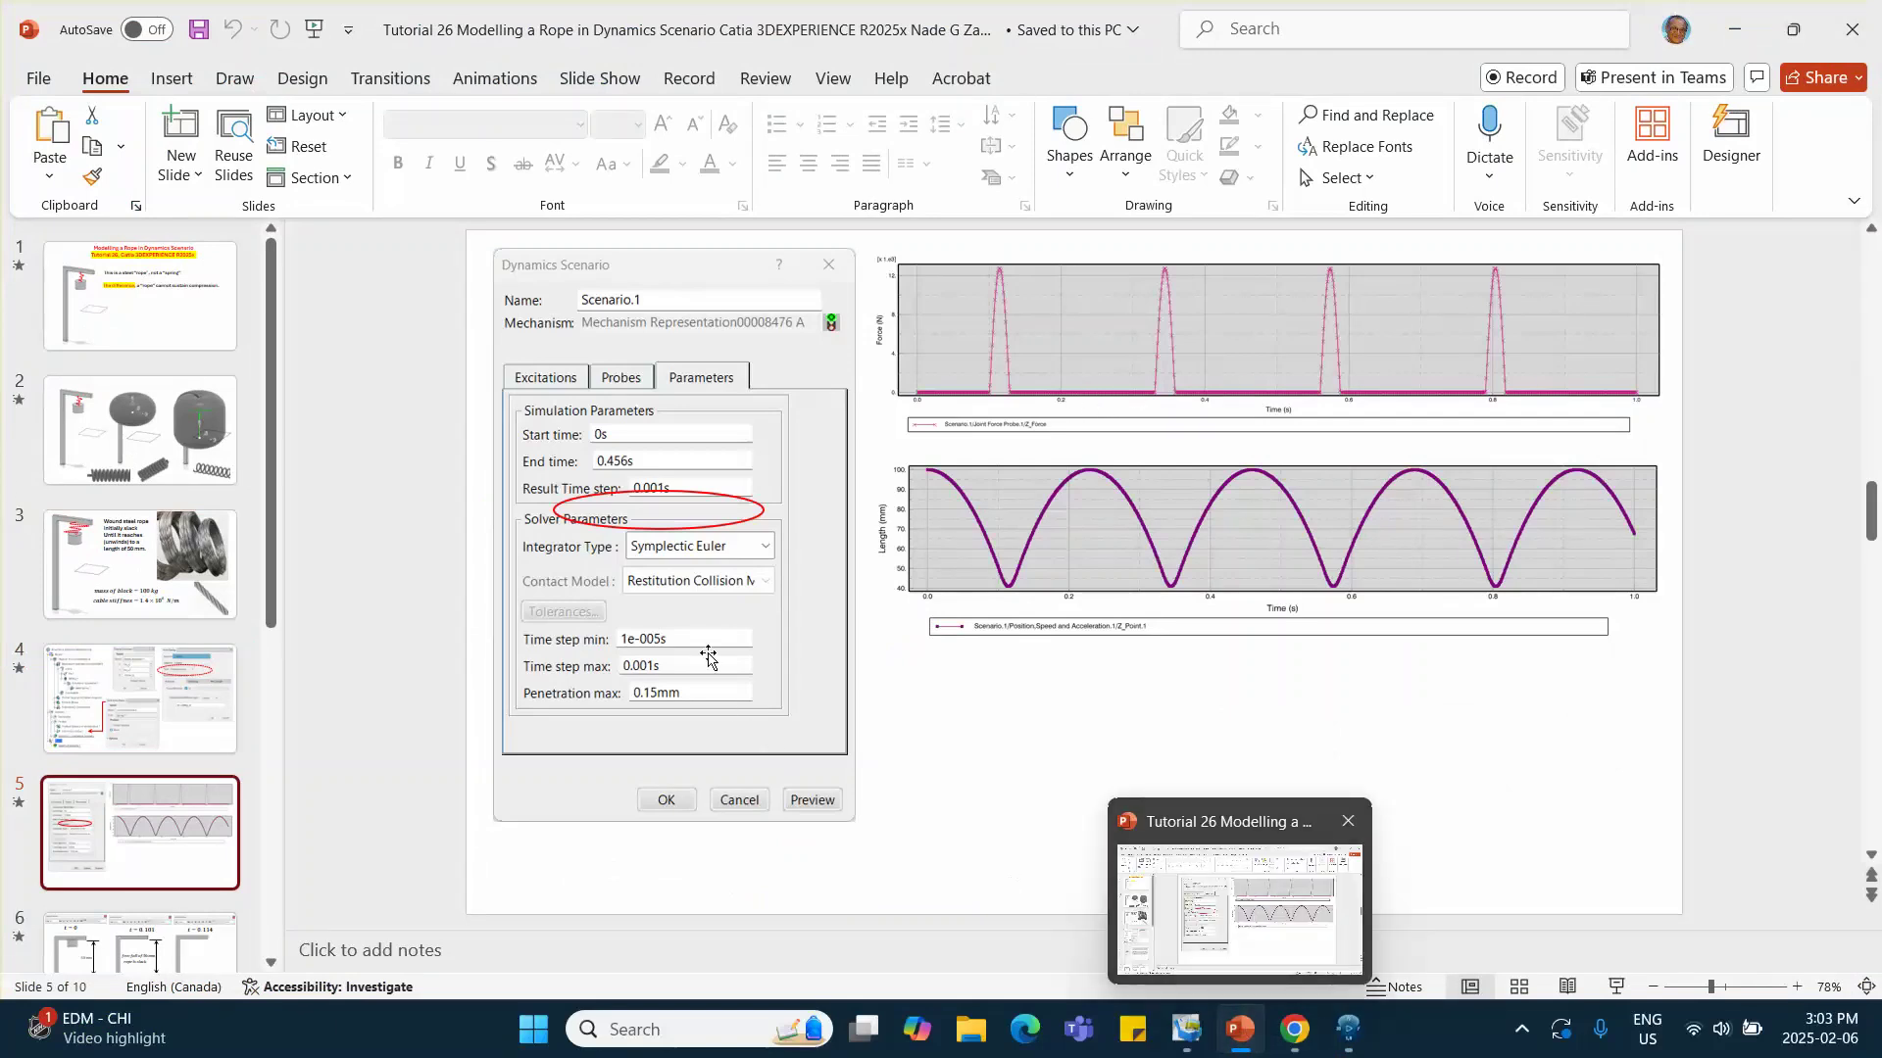
pyautogui.moveTo(1240, 1043)
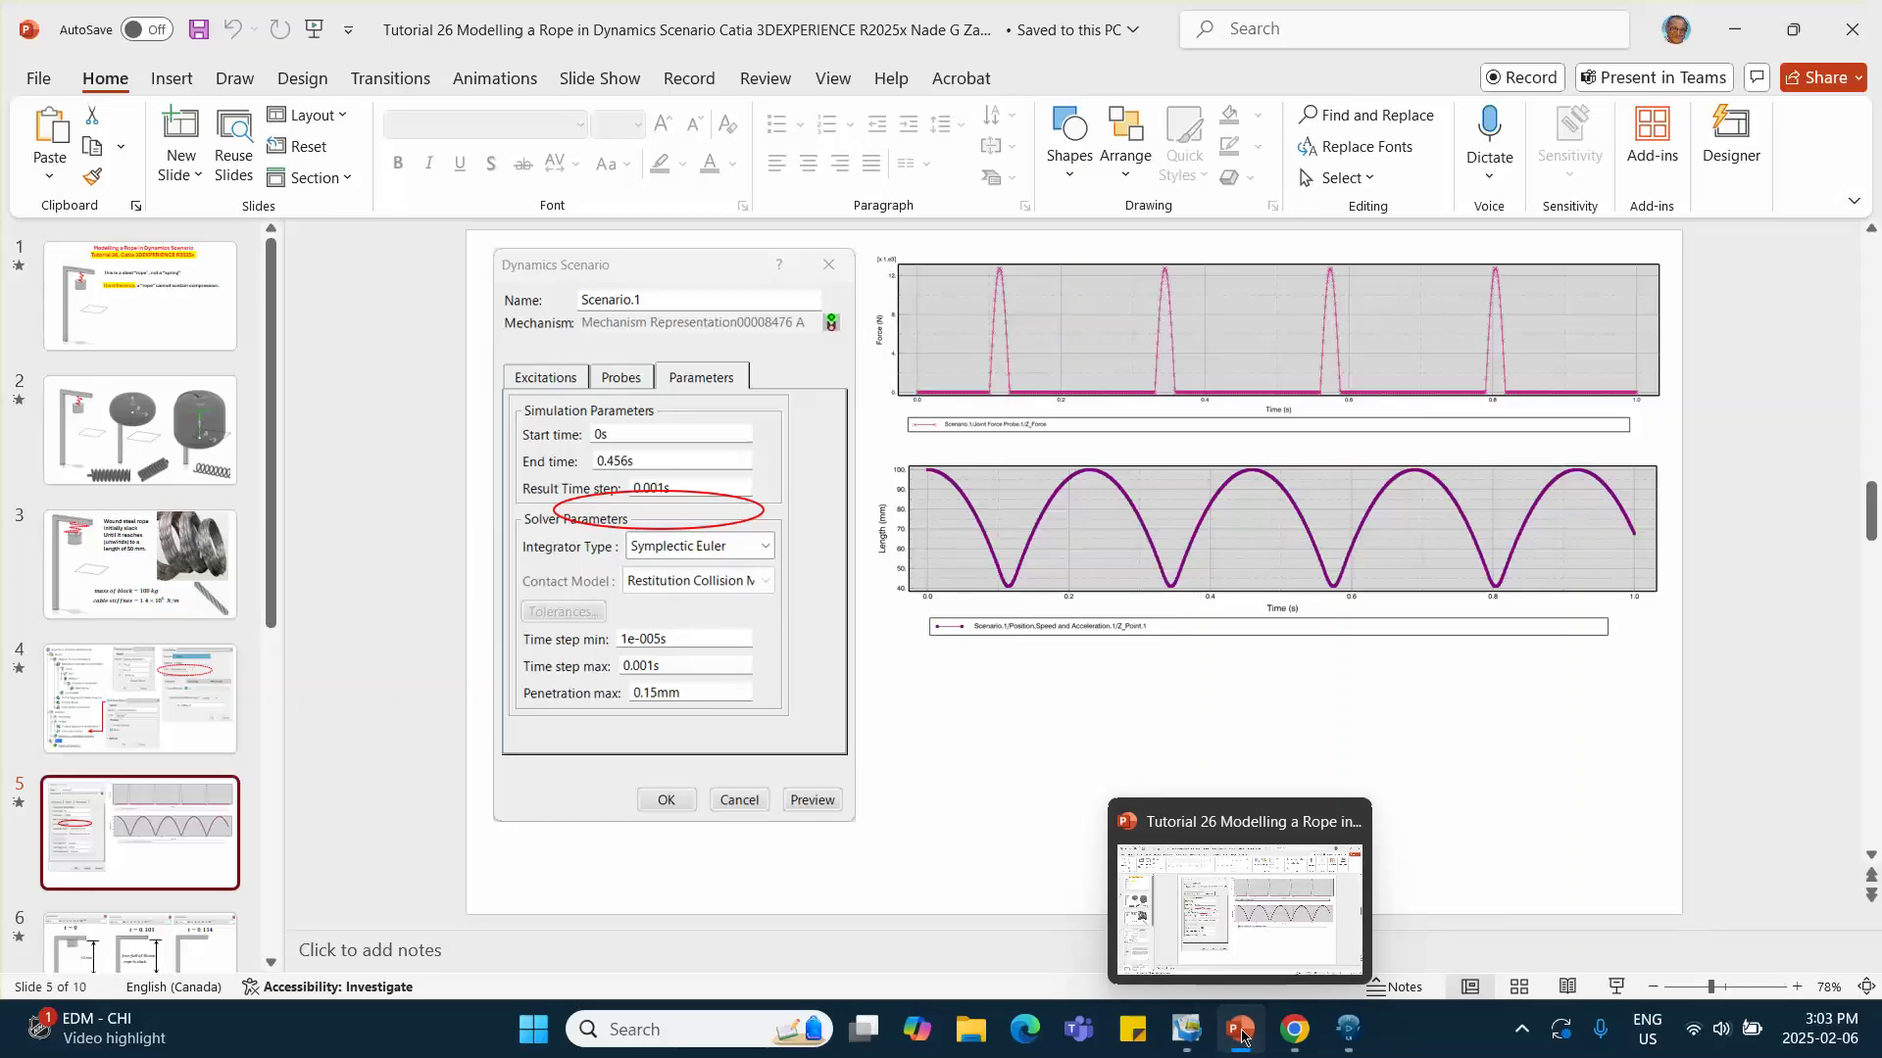
pyautogui.click(1347, 1027)
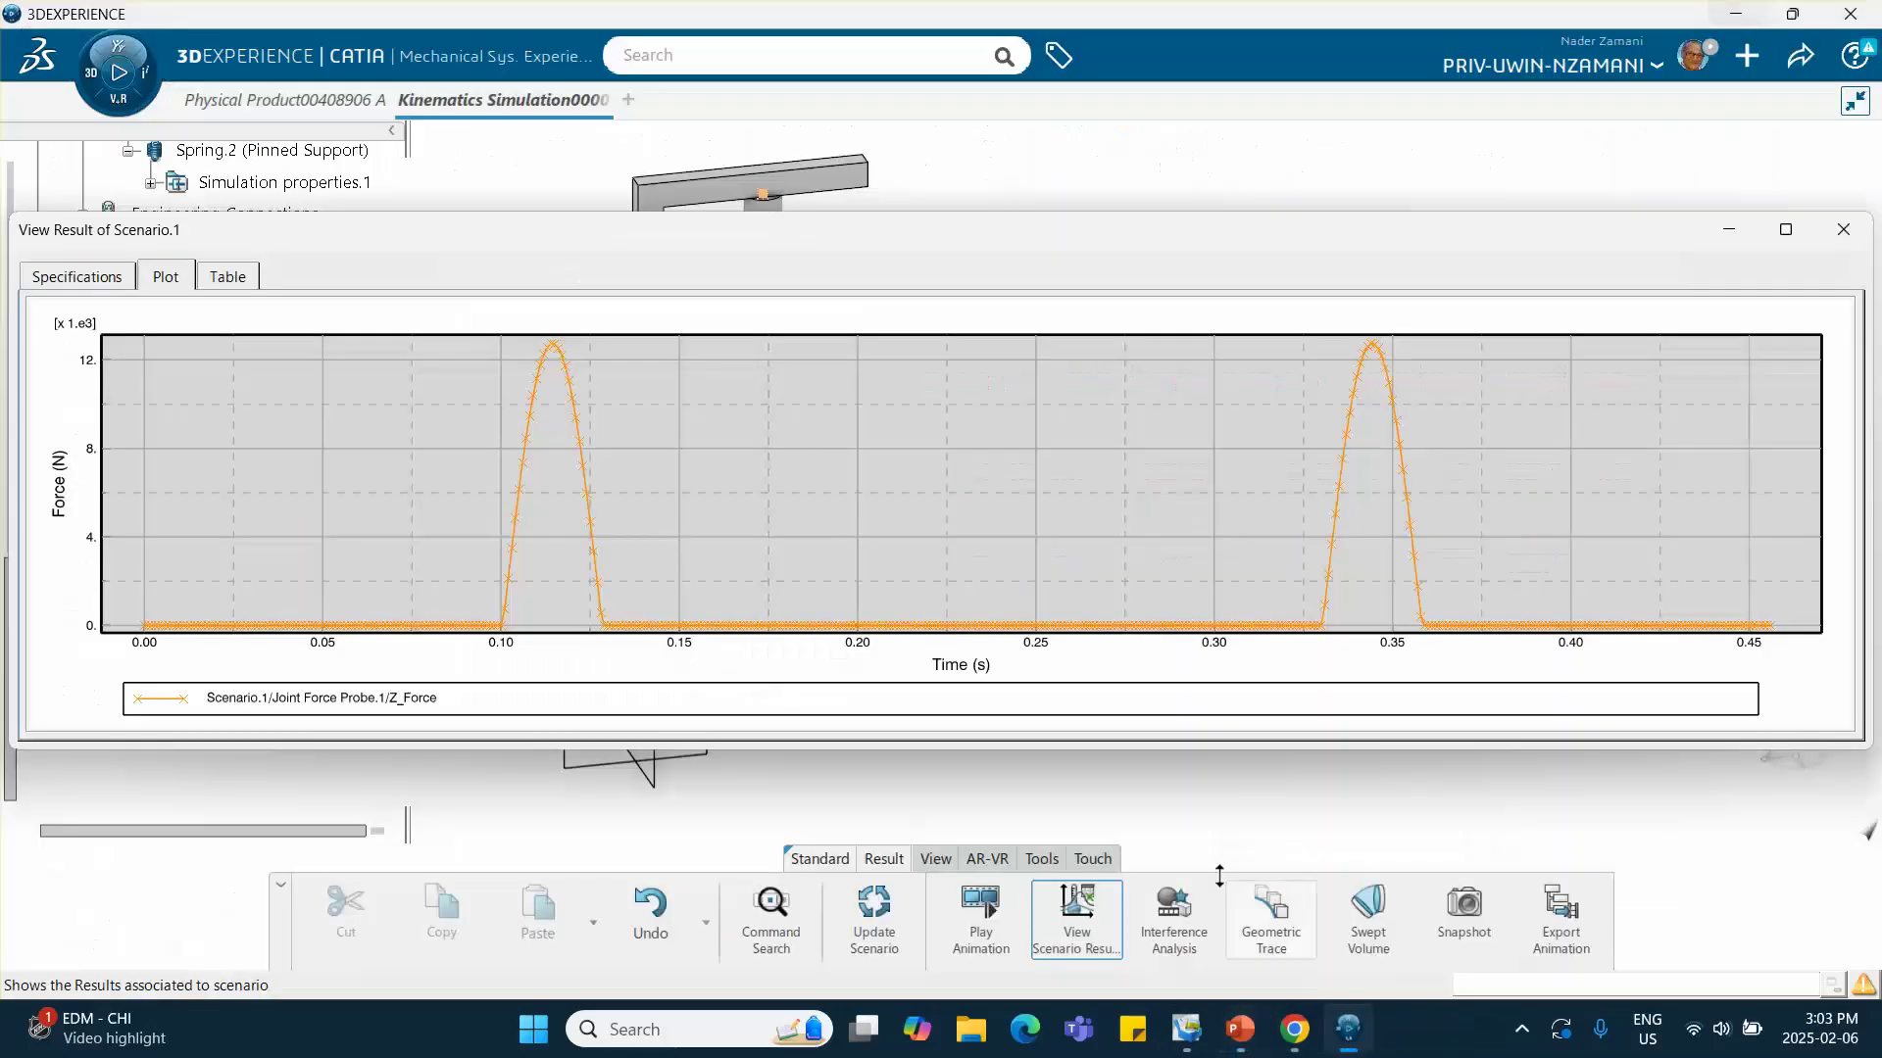
pyautogui.click(1842, 229)
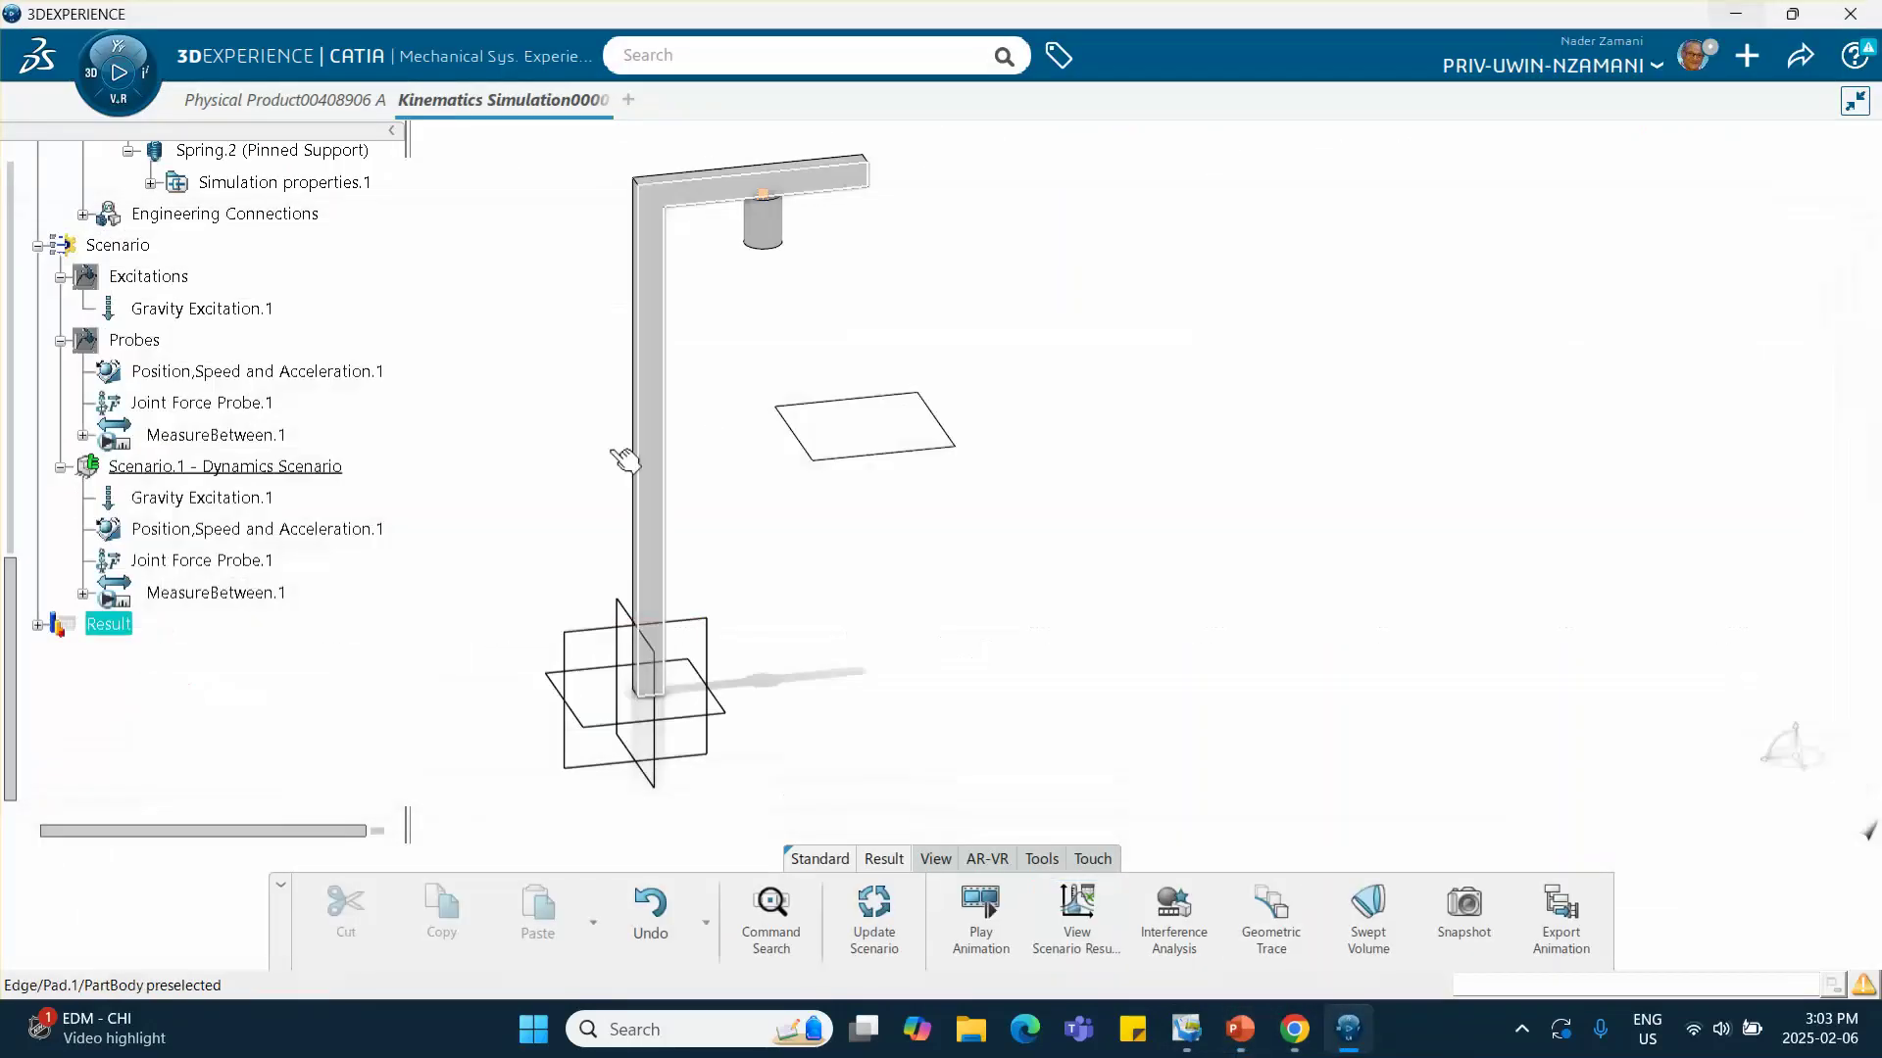
# Set the end time of Scenario.1 to 1.5 s, and force-compute the scenario to generate new results
pyautogui.click(283, 474)
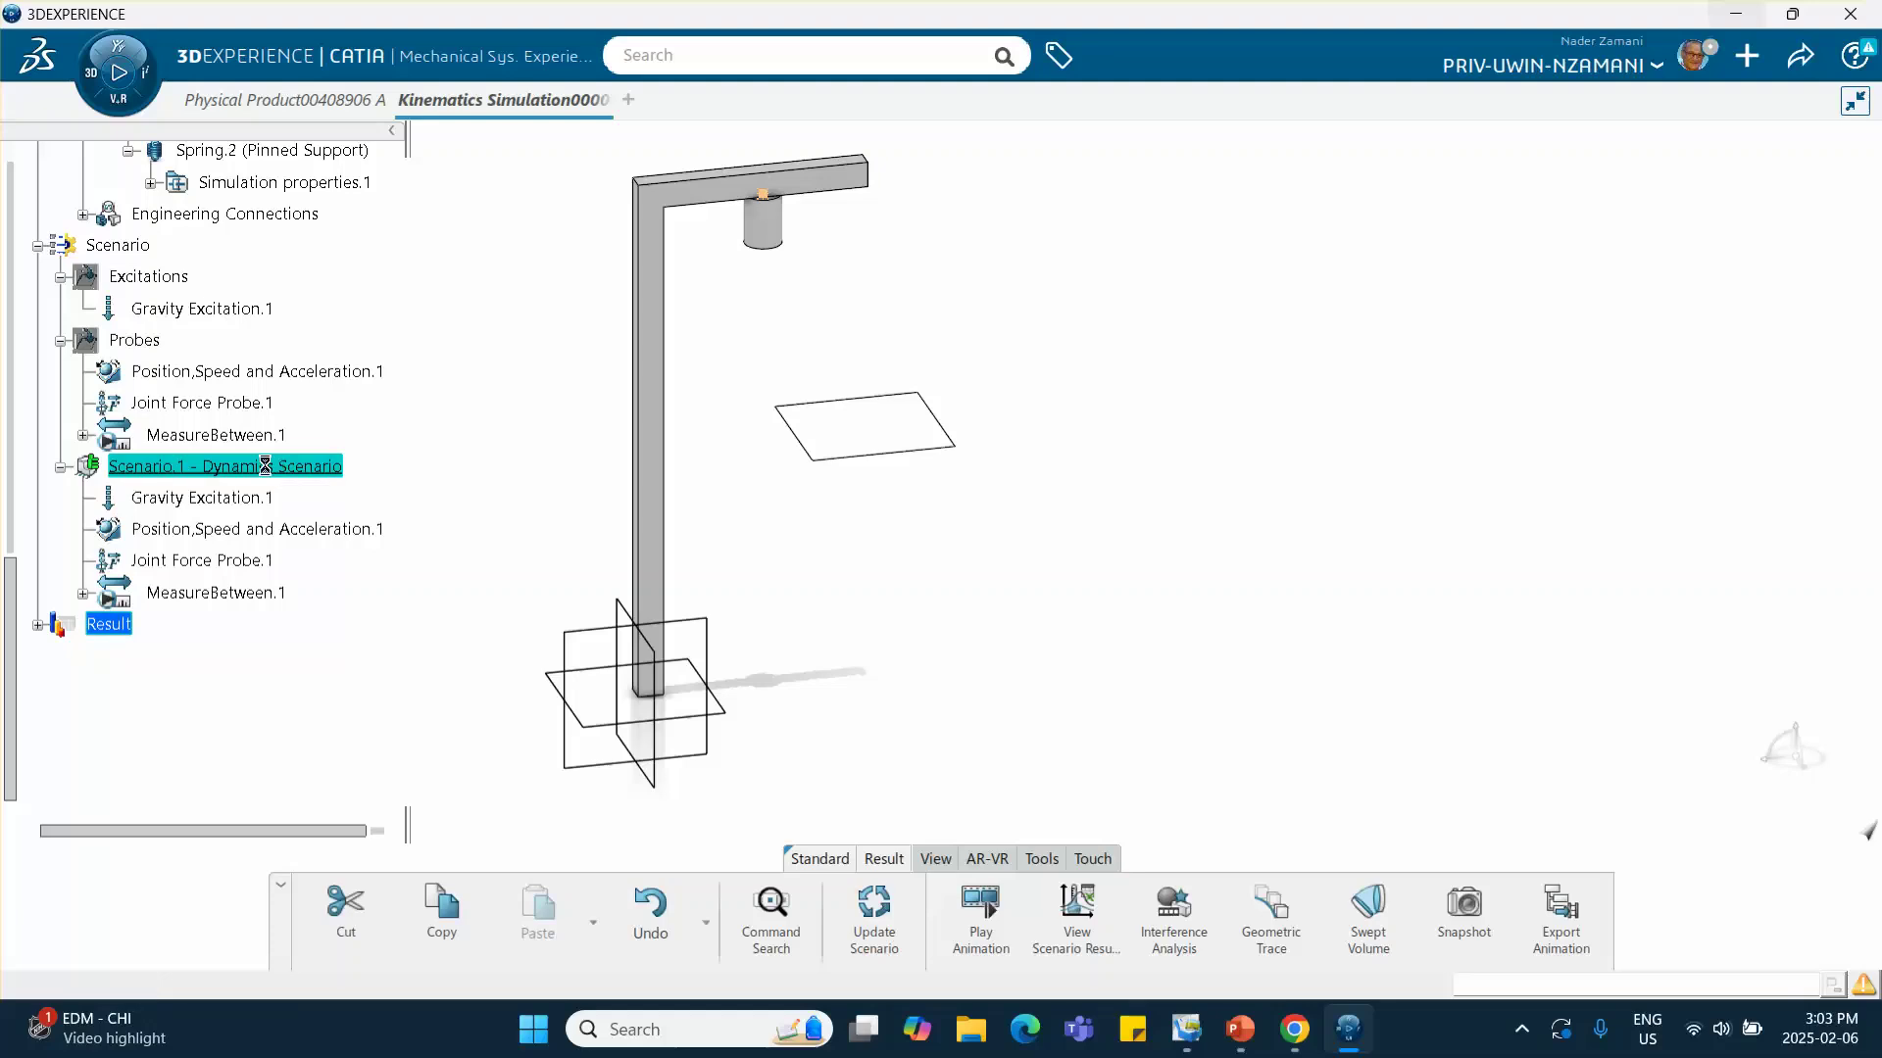
pyautogui.doubleClick(267, 467)
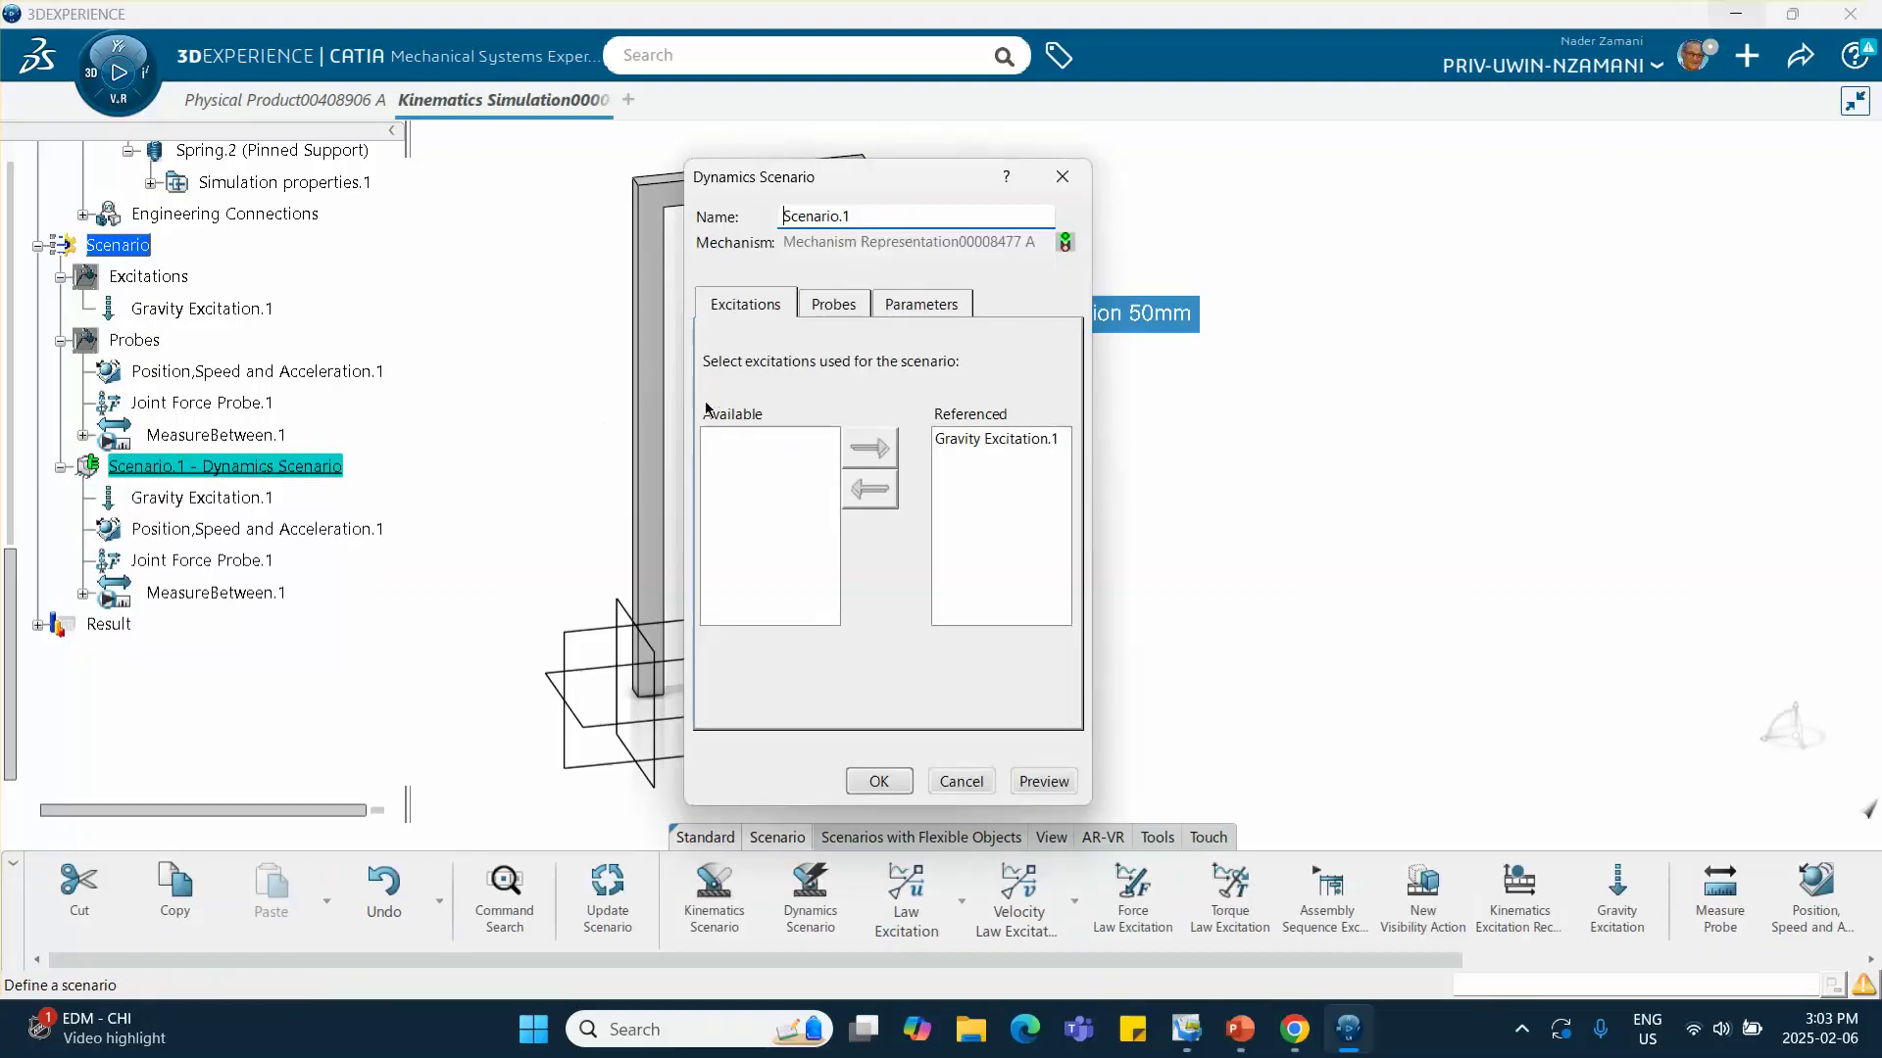
pyautogui.click(904, 304)
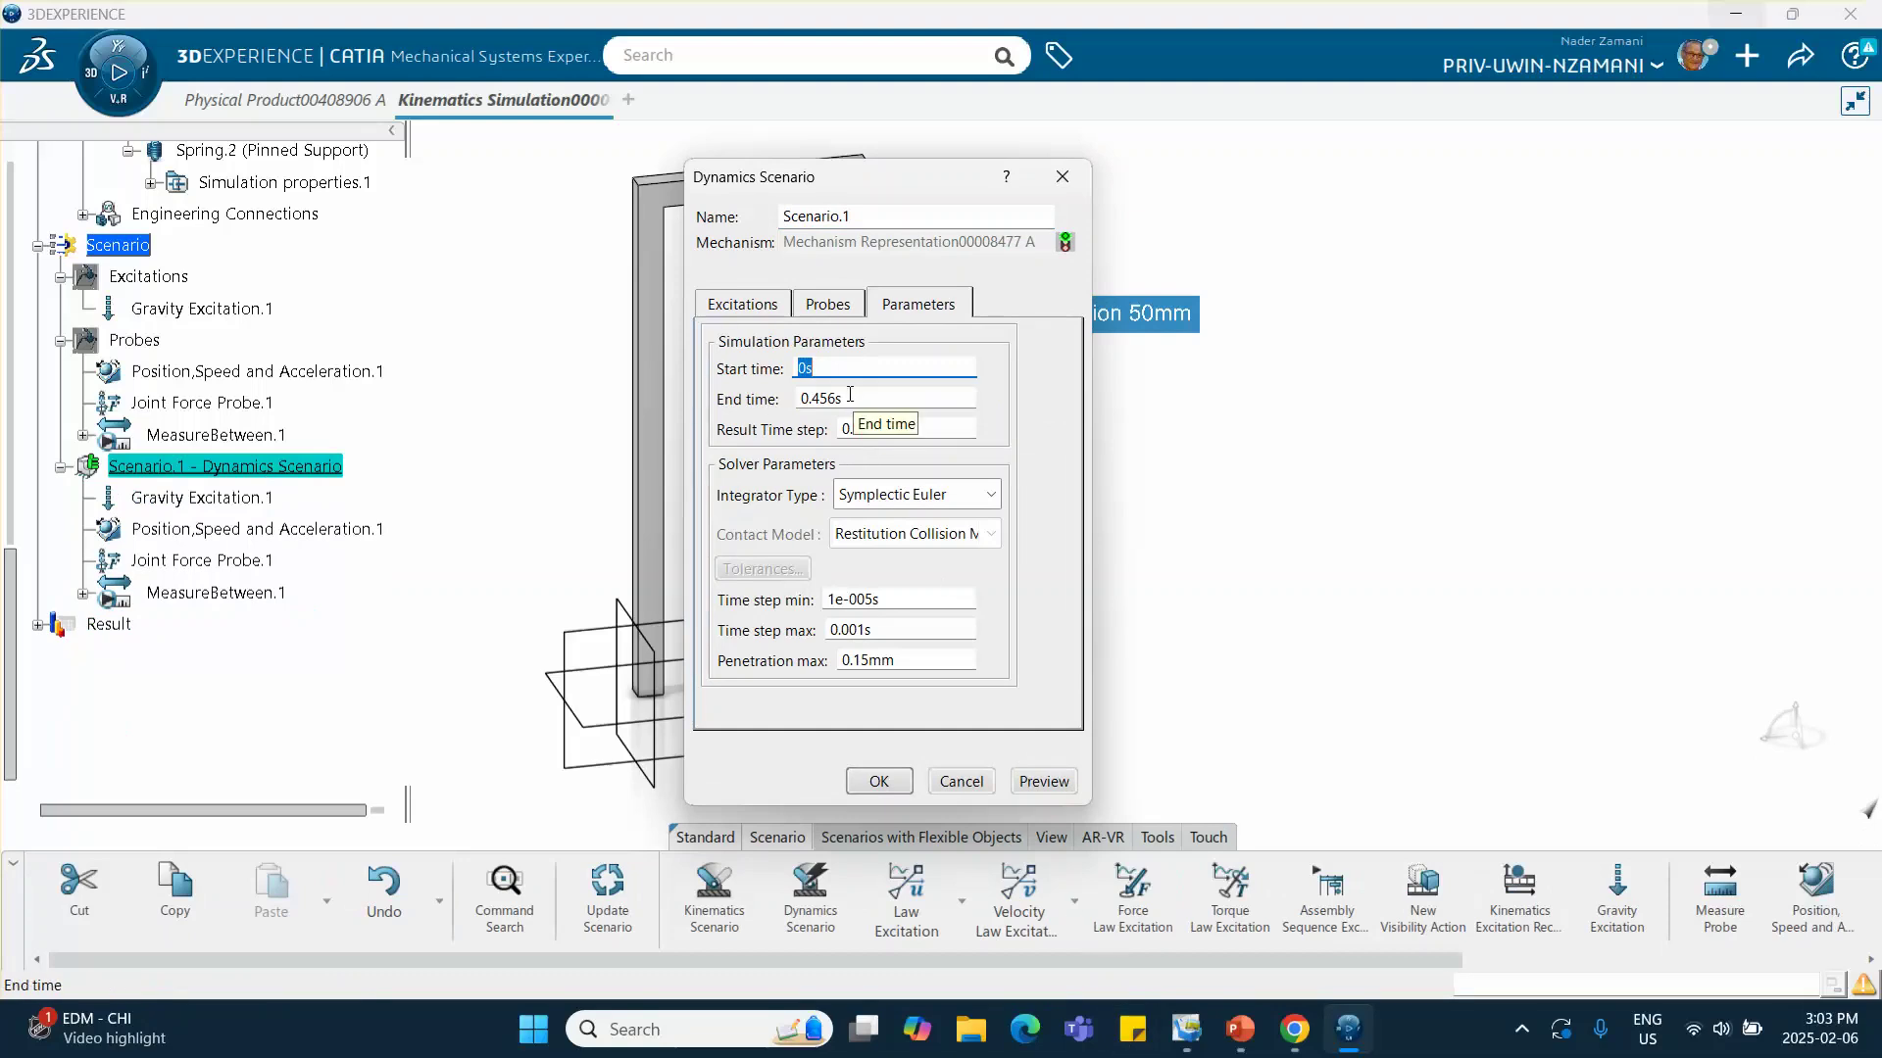
pyautogui.press('Tab')
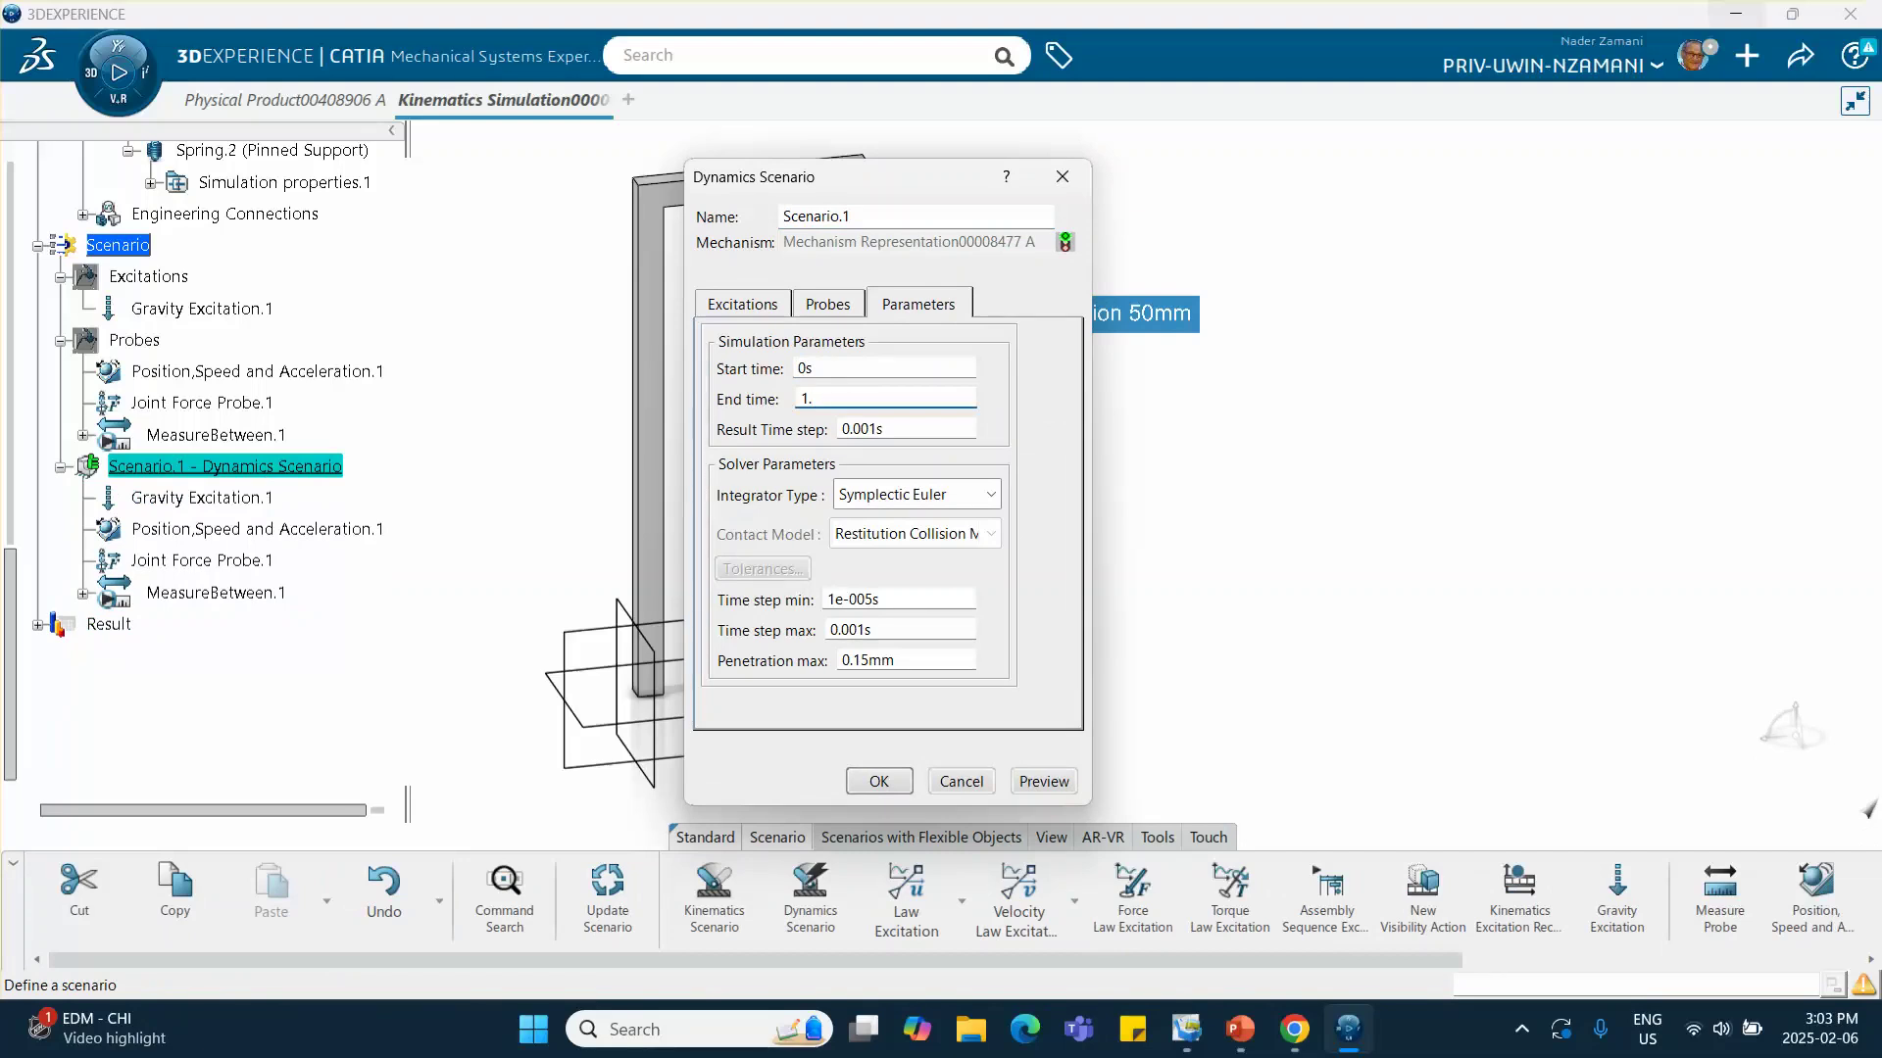
pyautogui.write('1.0')
pyautogui.click(879, 781)
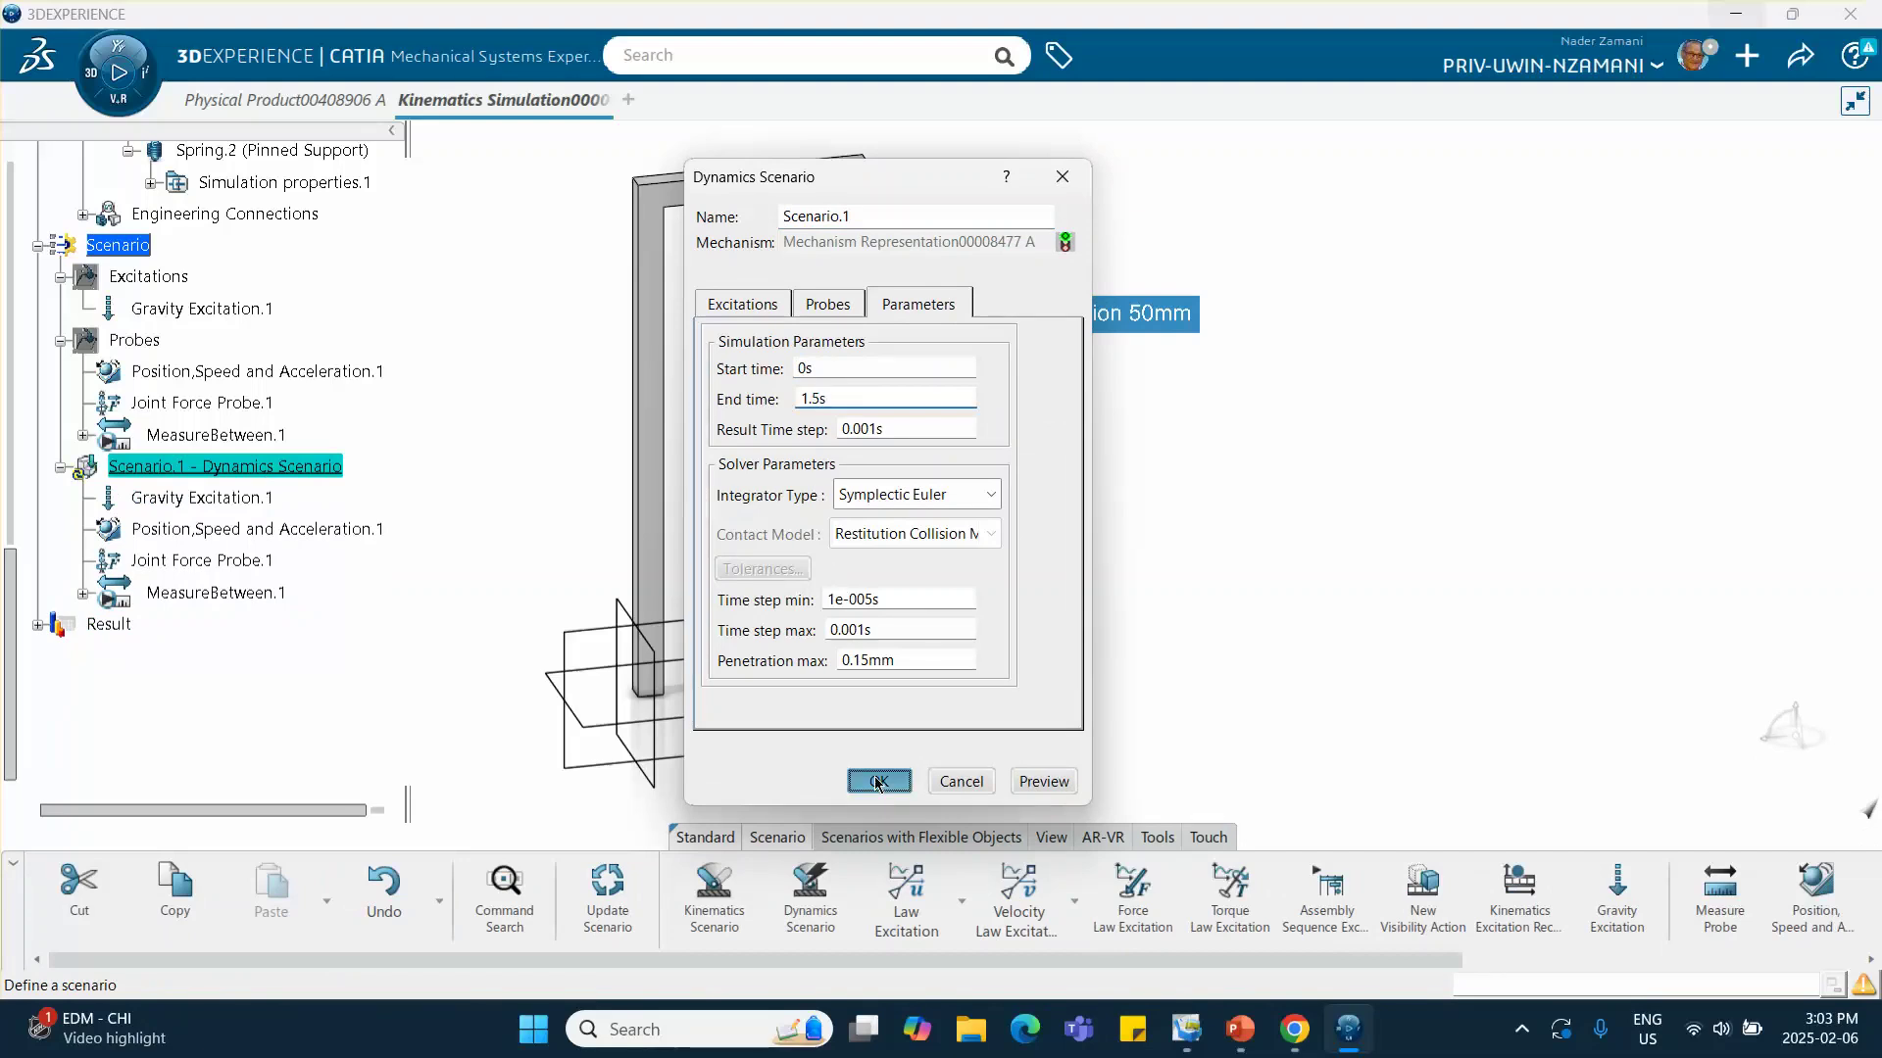
pyautogui.rightClick(265, 472)
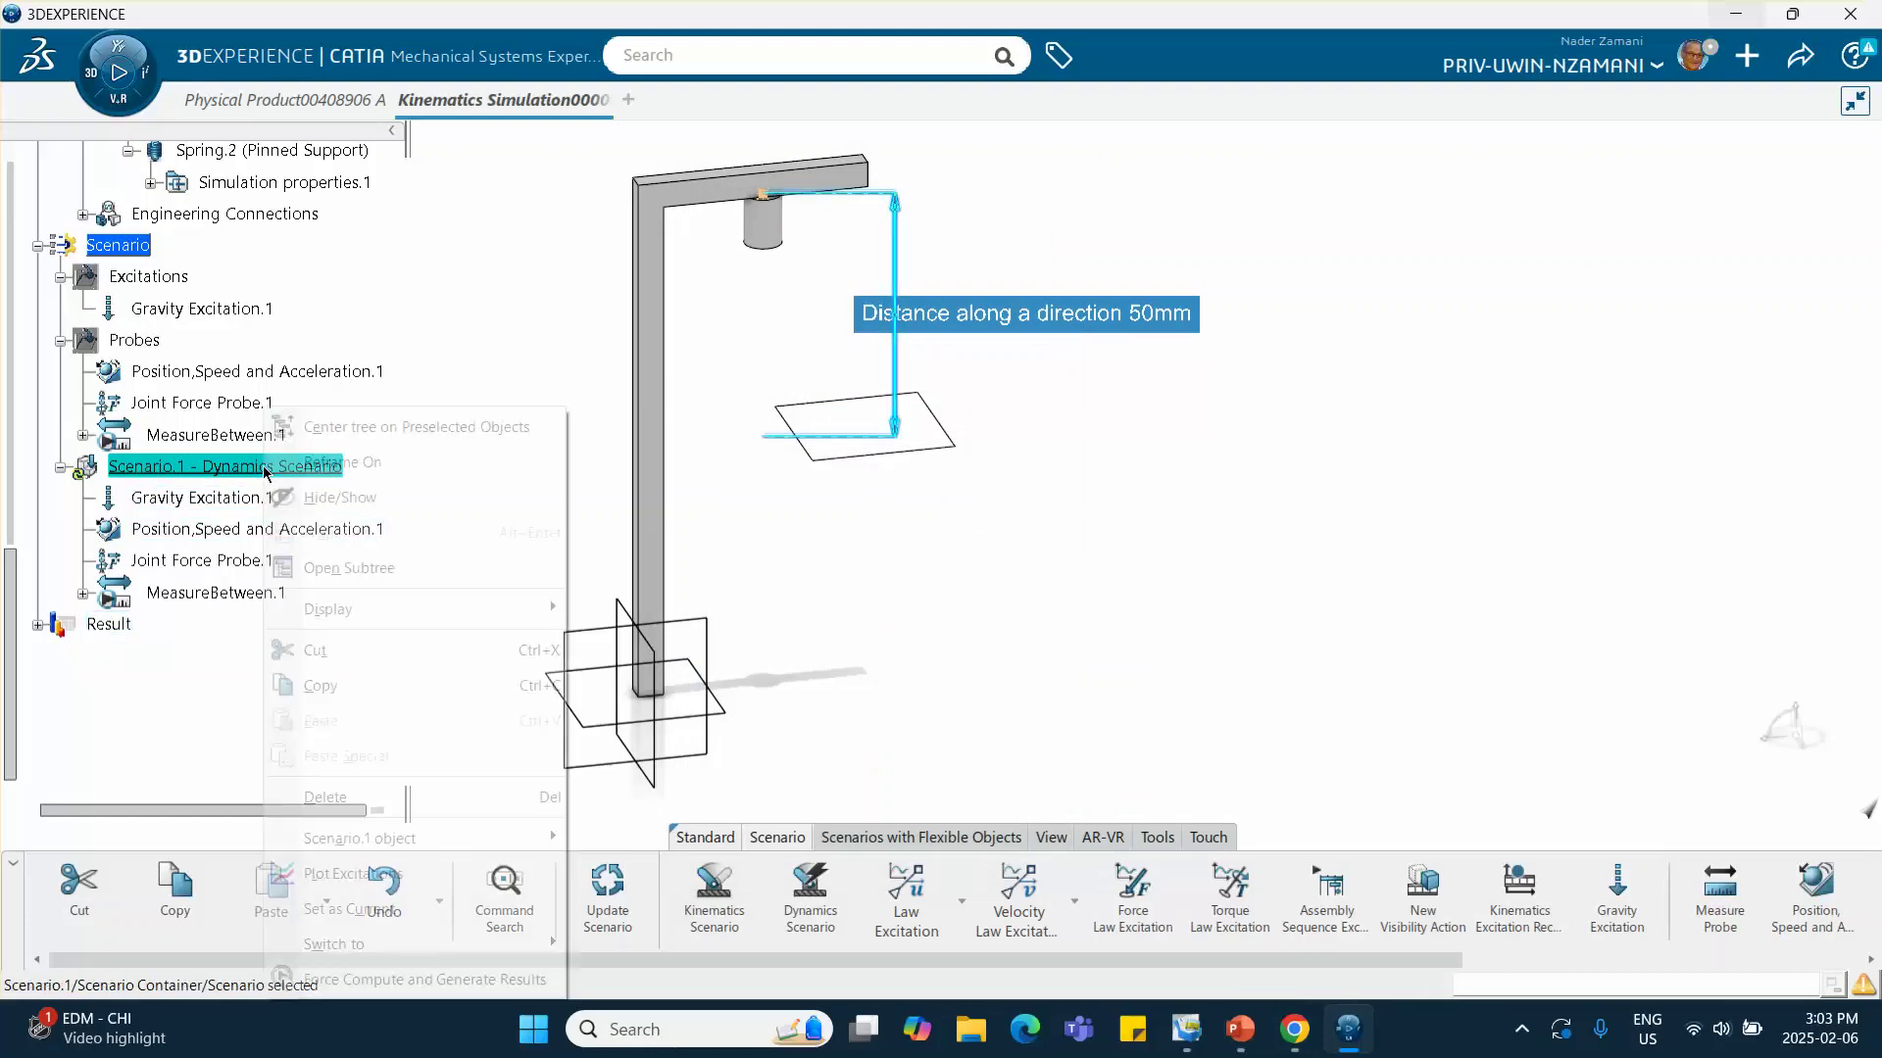
pyautogui.click(550, 975)
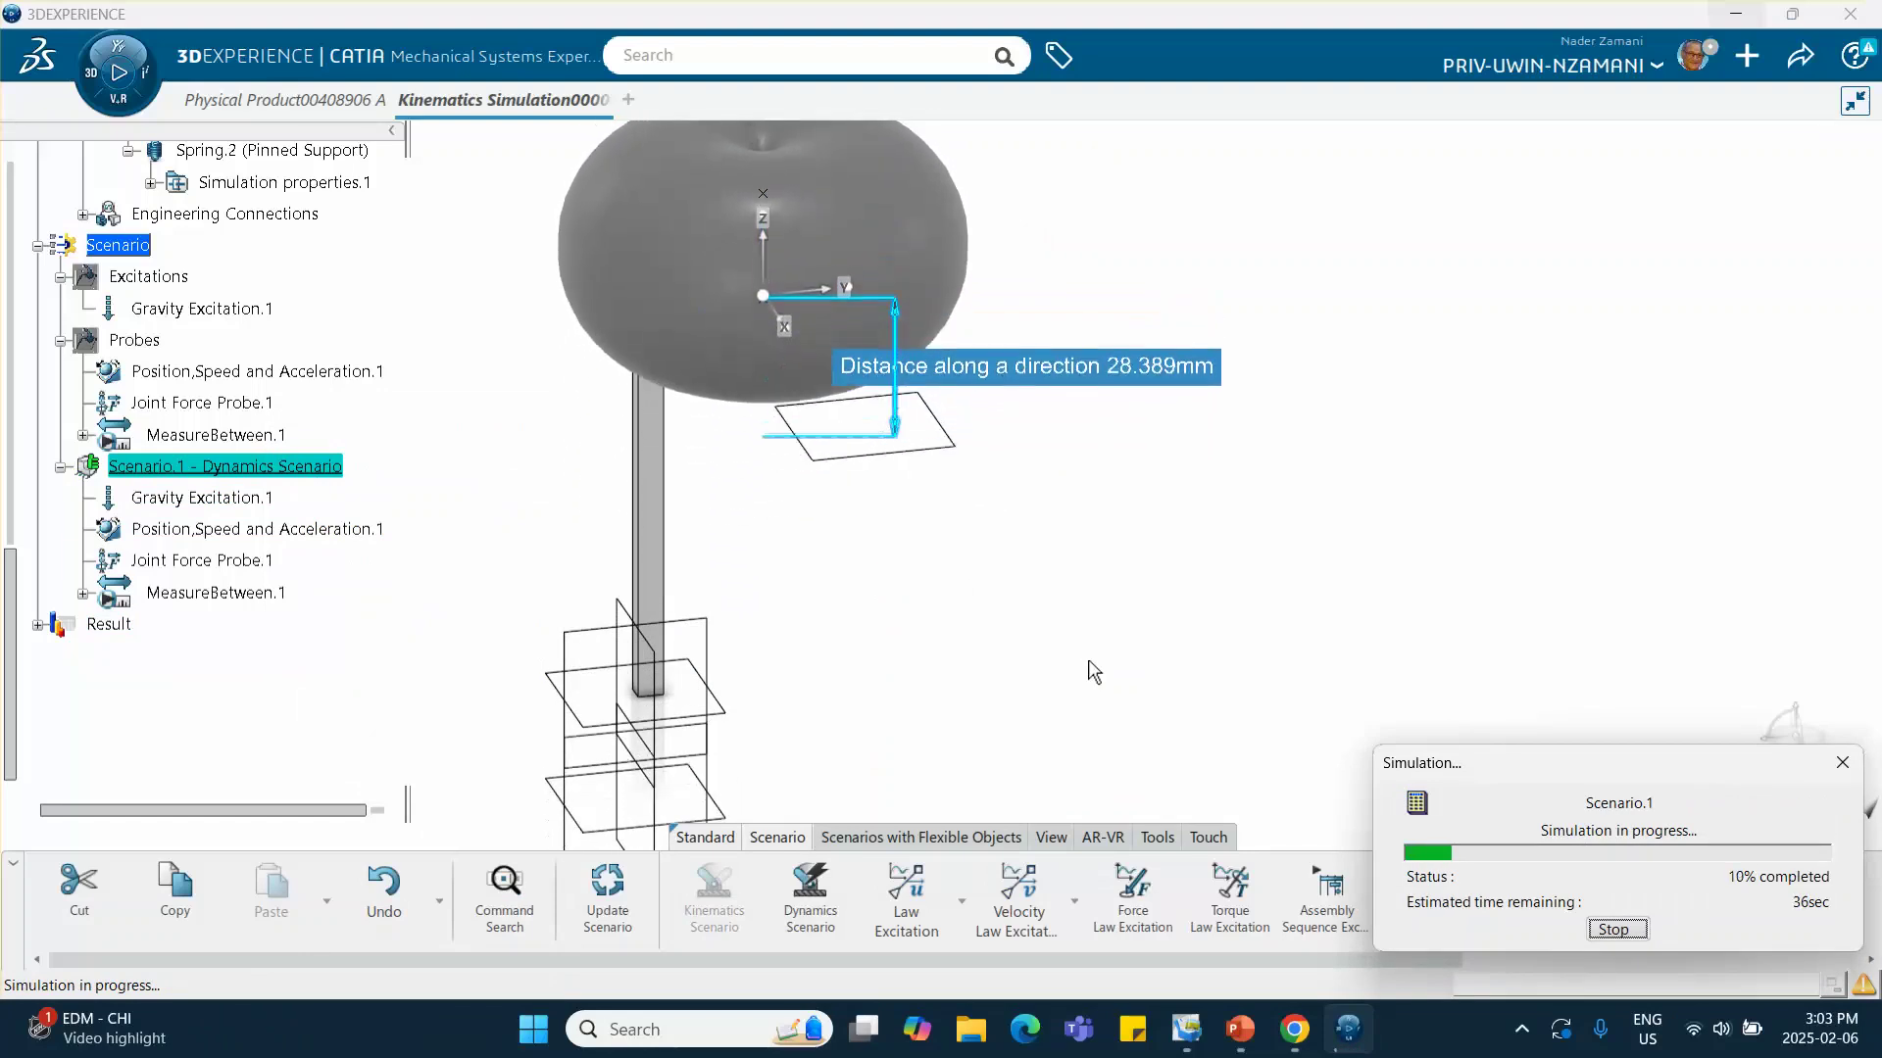
# Check slide 5 in PowerPoint, return to 3DEXPERIENCE, and plot only Z_Point.2 from the 1.5 s Scenario.1 results, closing the results window after examining the curve
pyautogui.click(1240, 1029)
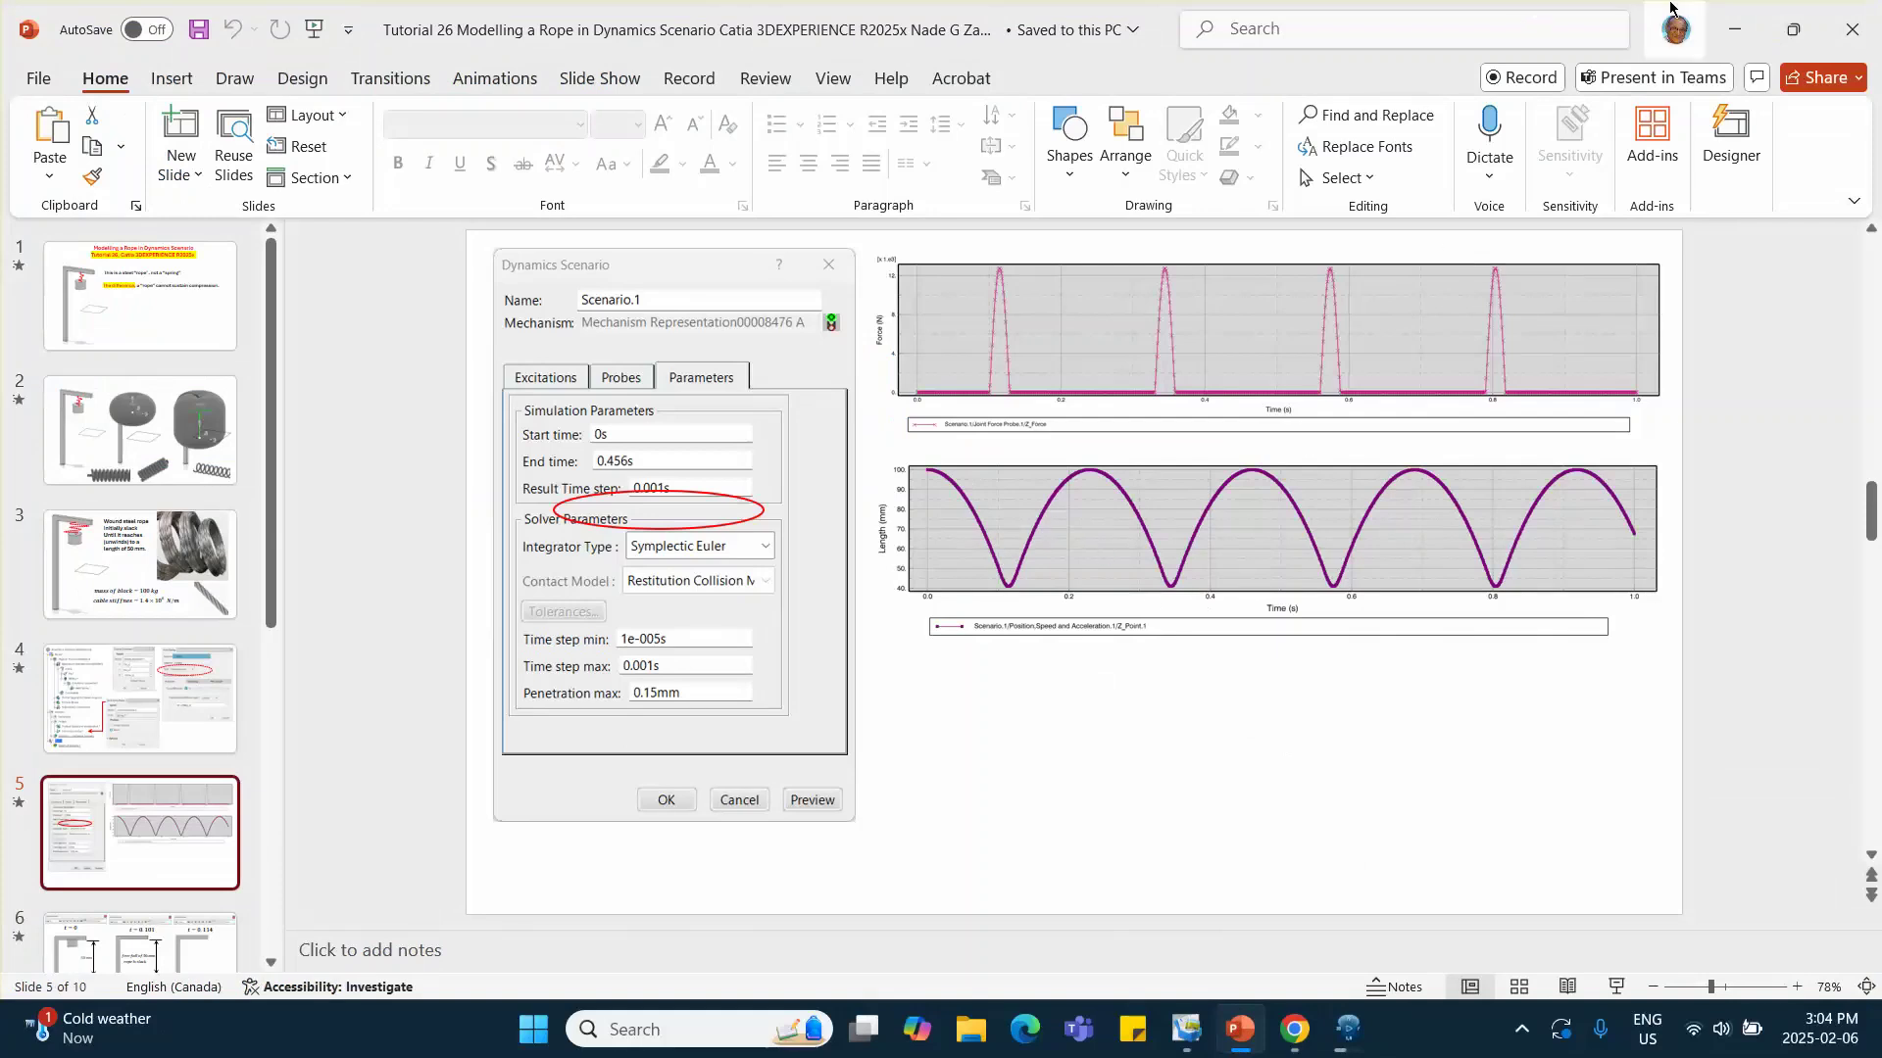
pyautogui.click(1732, 32)
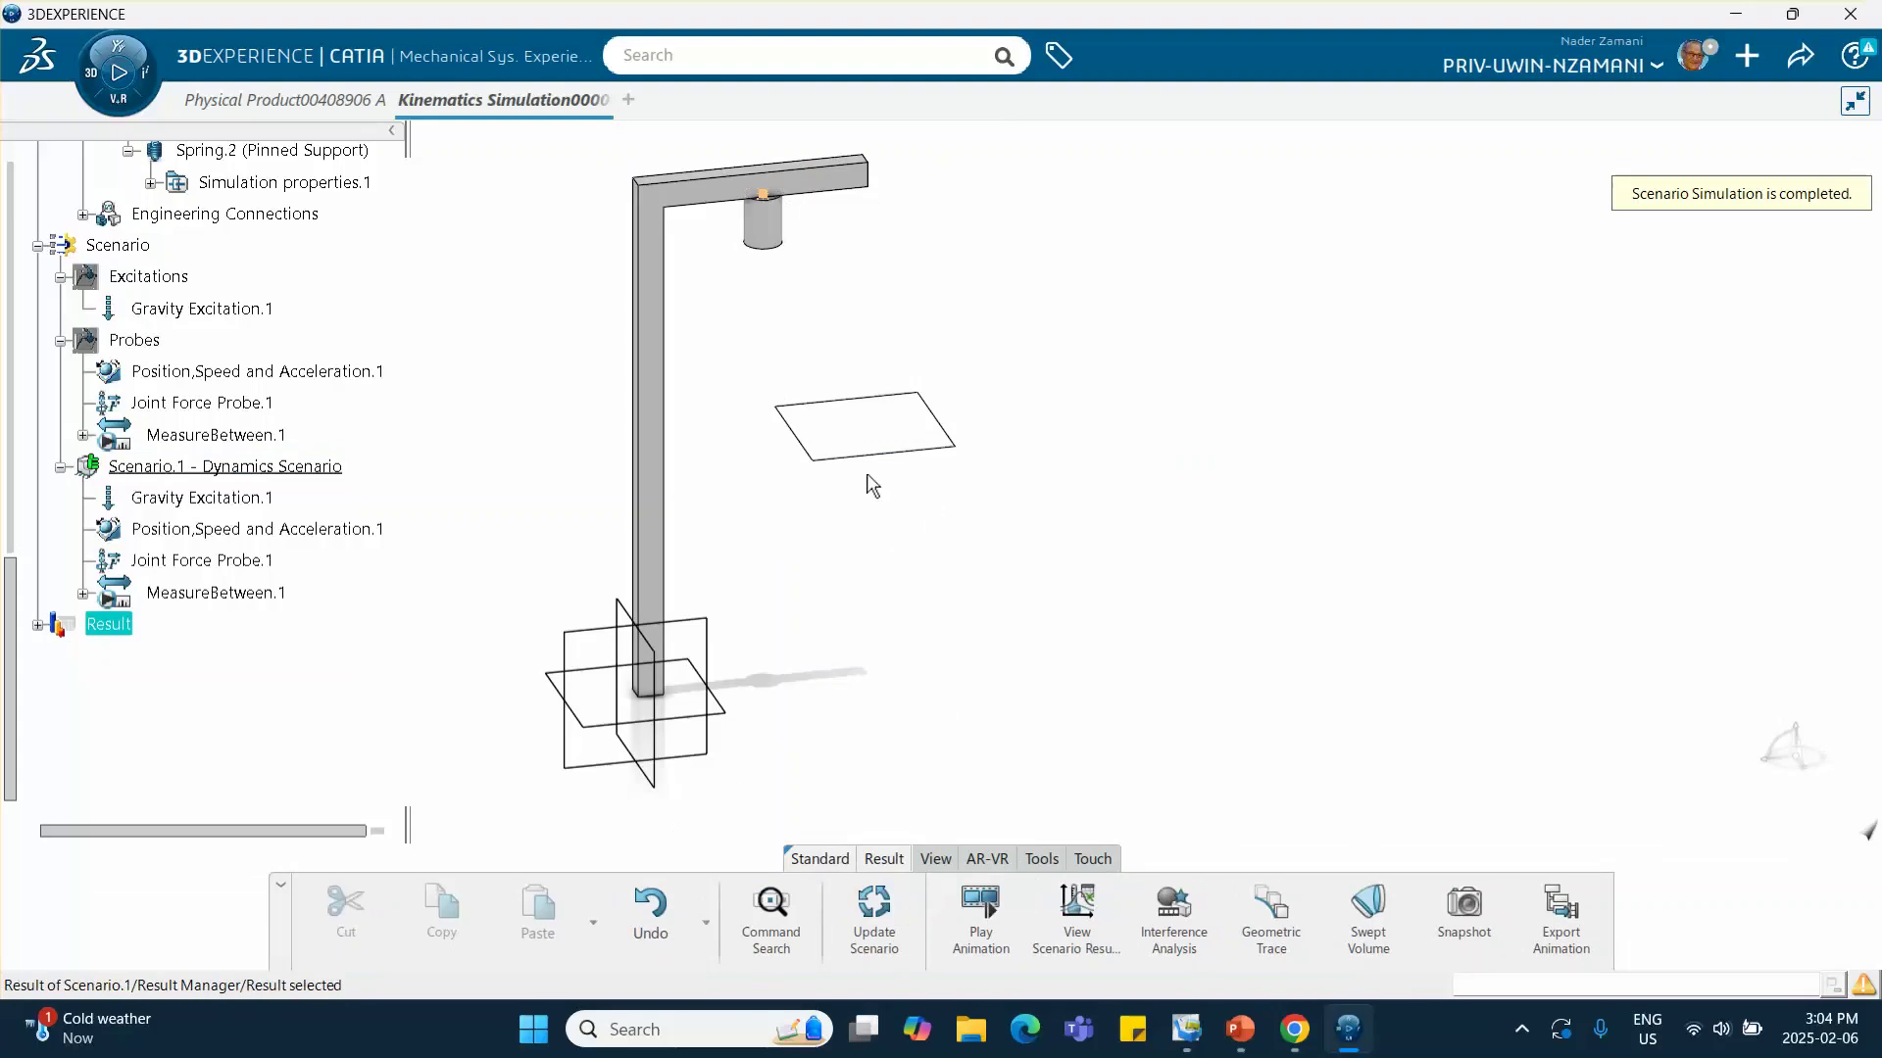
pyautogui.click(1076, 909)
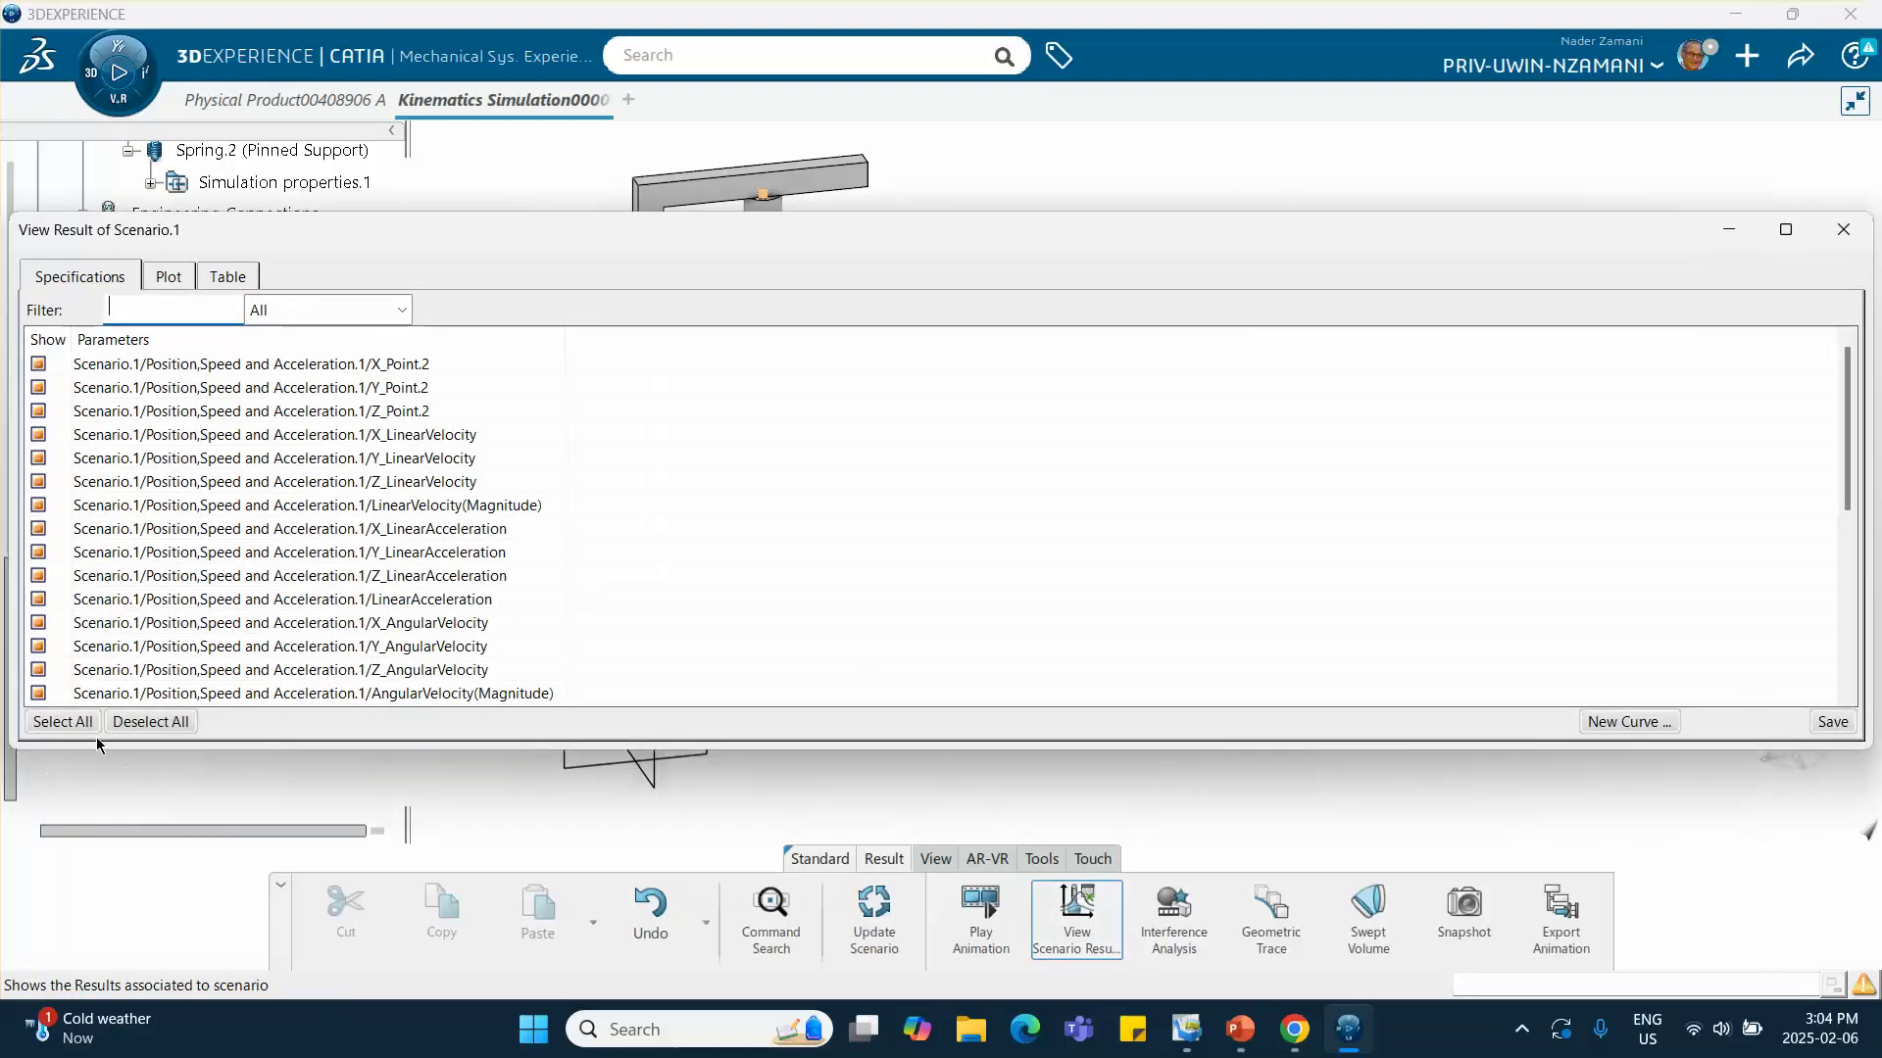
pyautogui.click(133, 724)
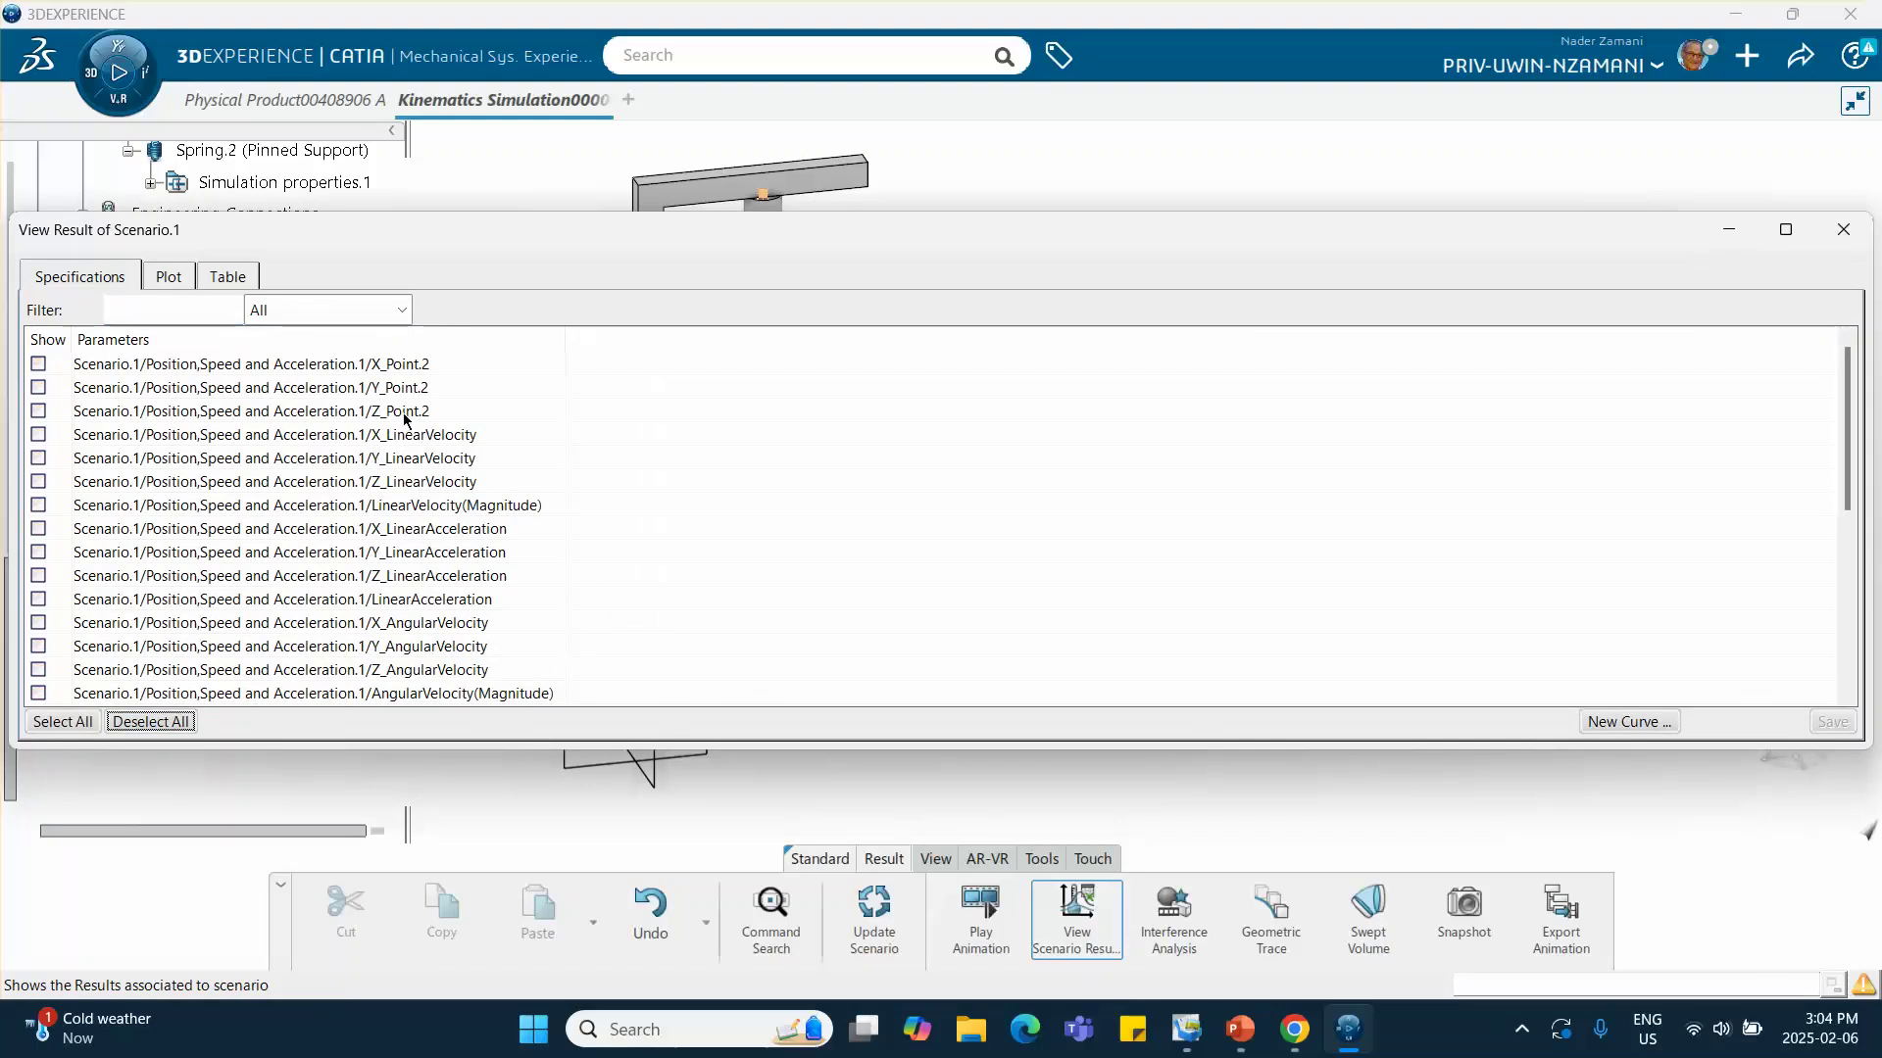
pyautogui.click(40, 412)
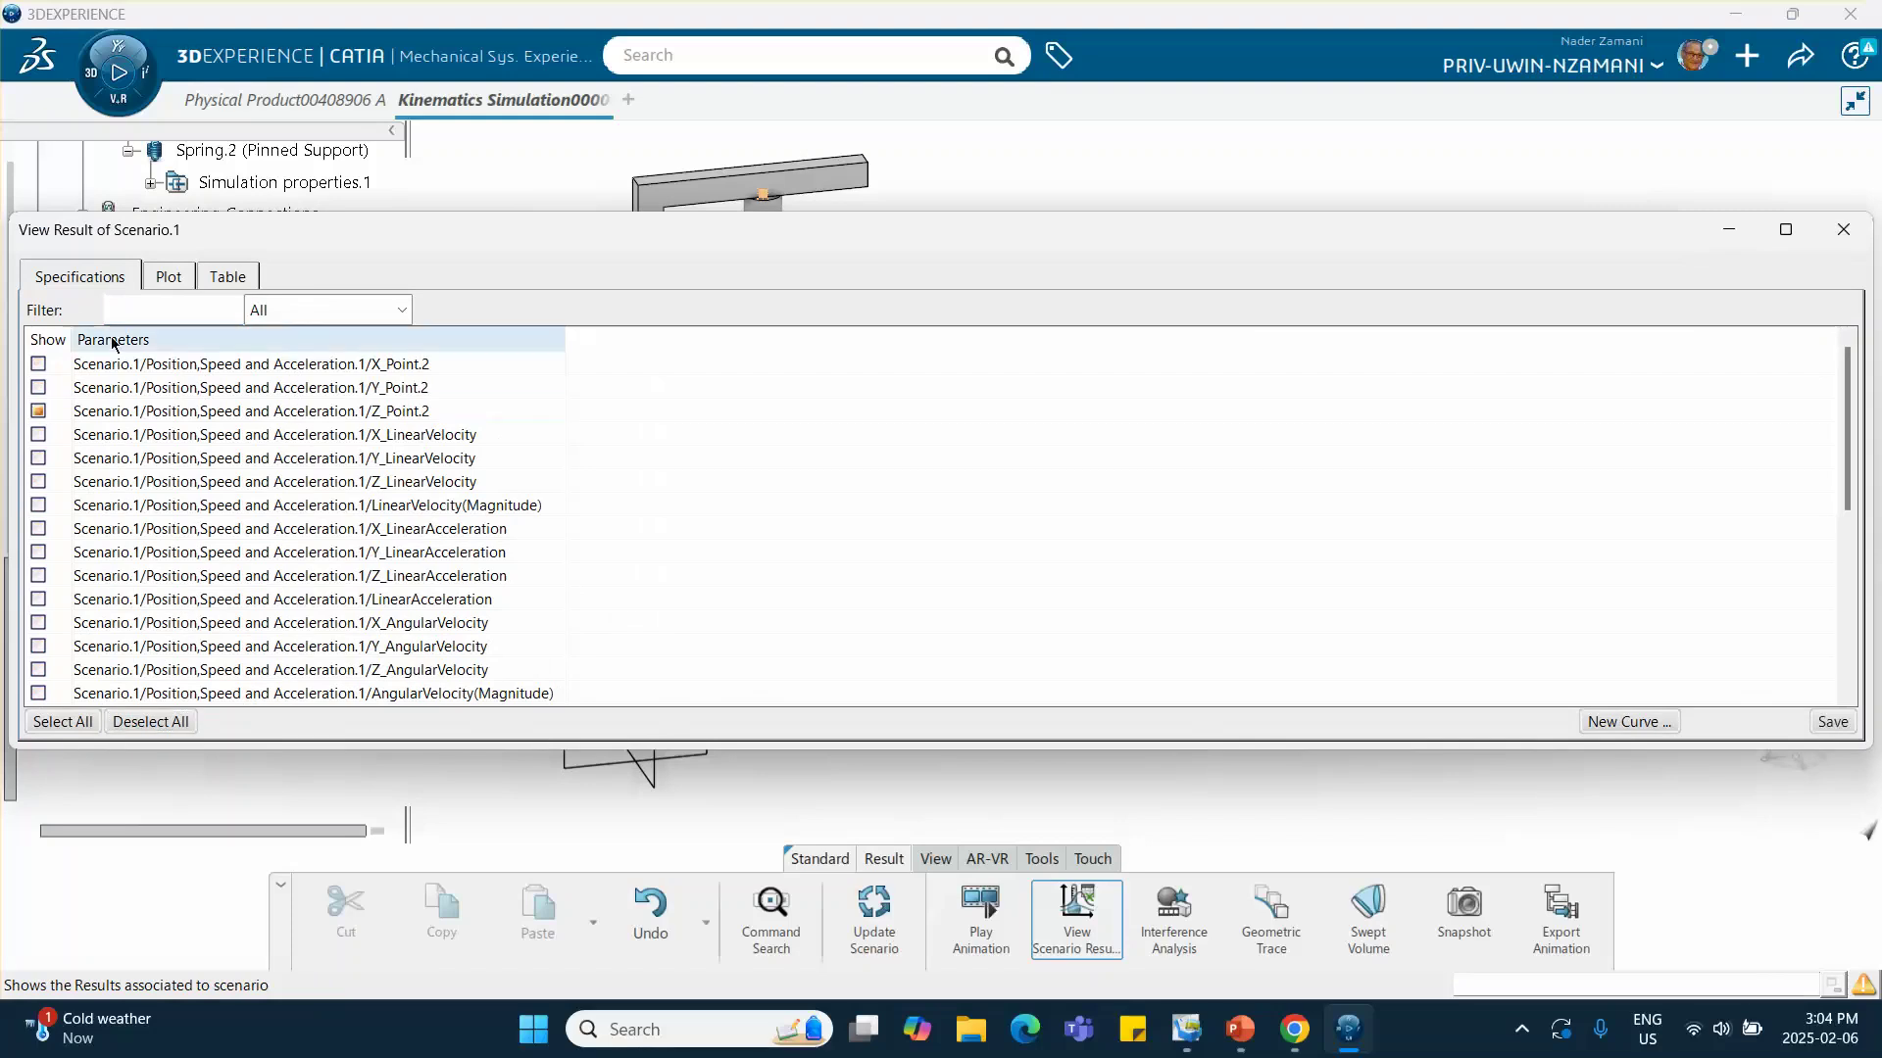
pyautogui.click(166, 276)
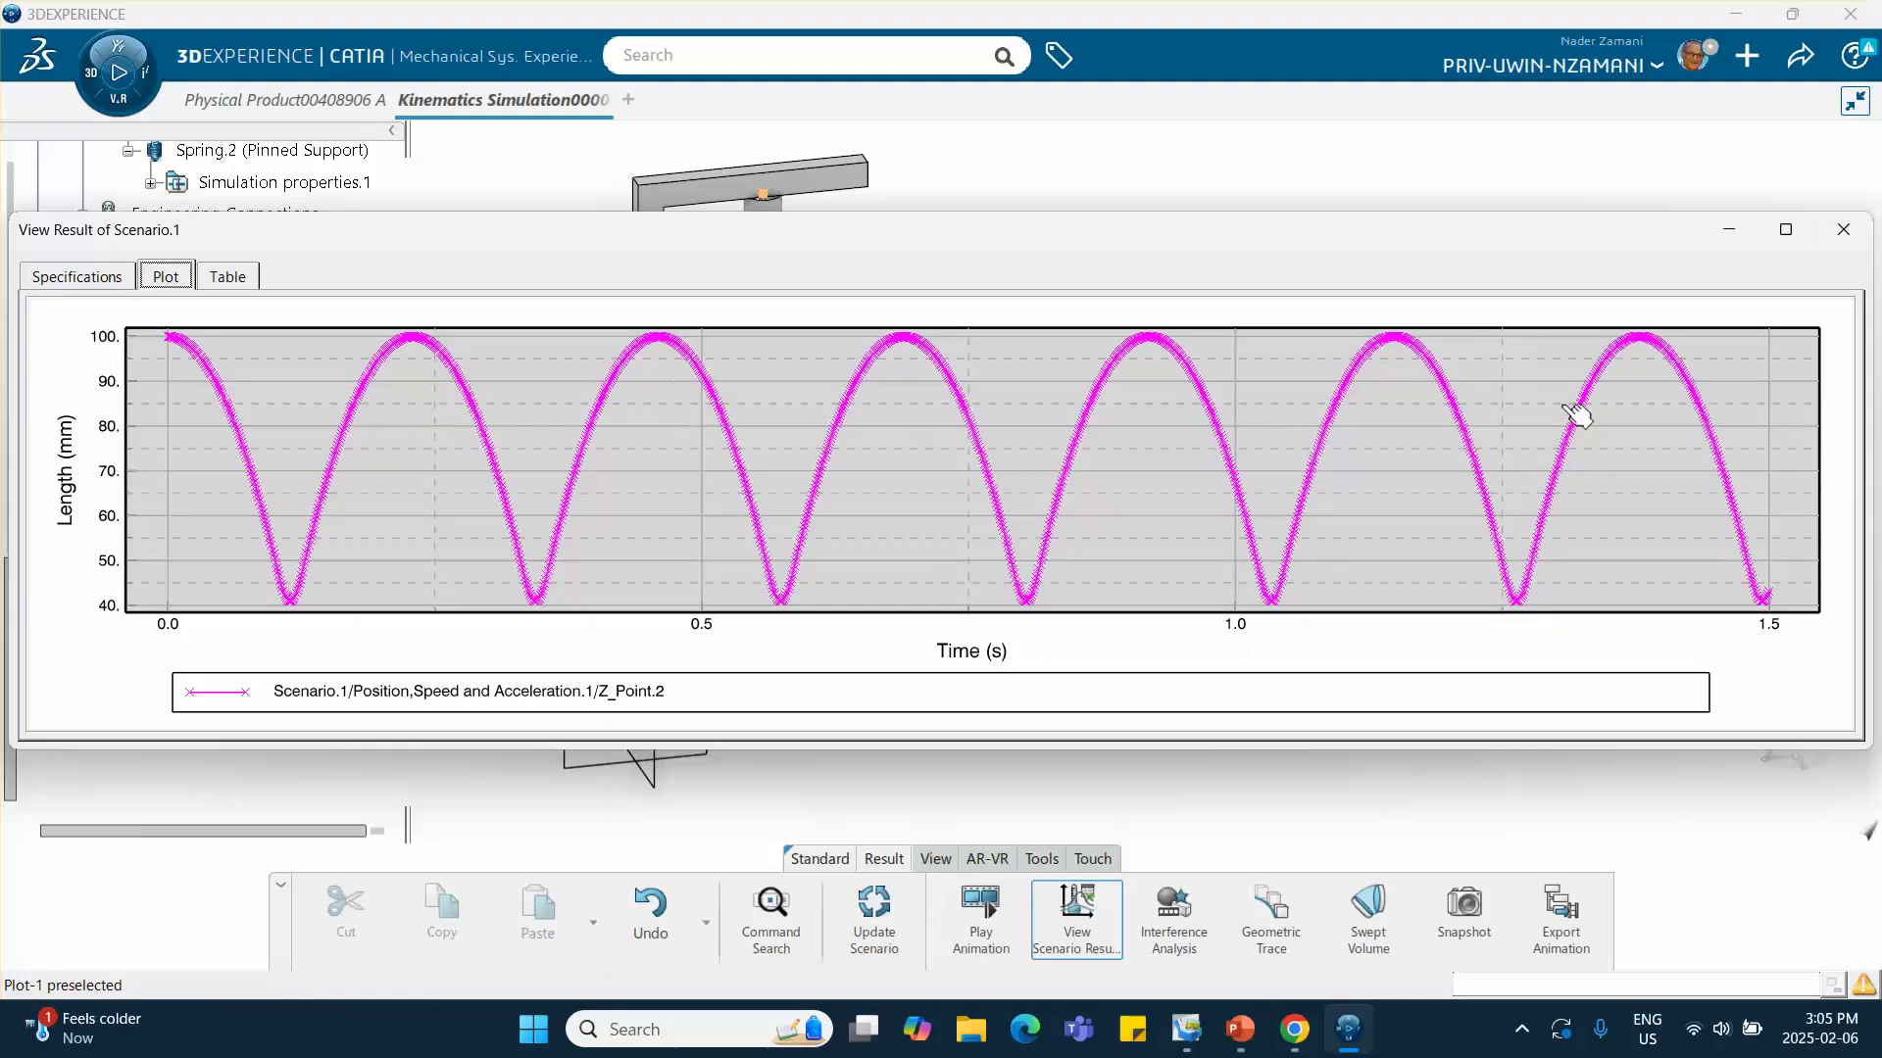
pyautogui.click(1843, 229)
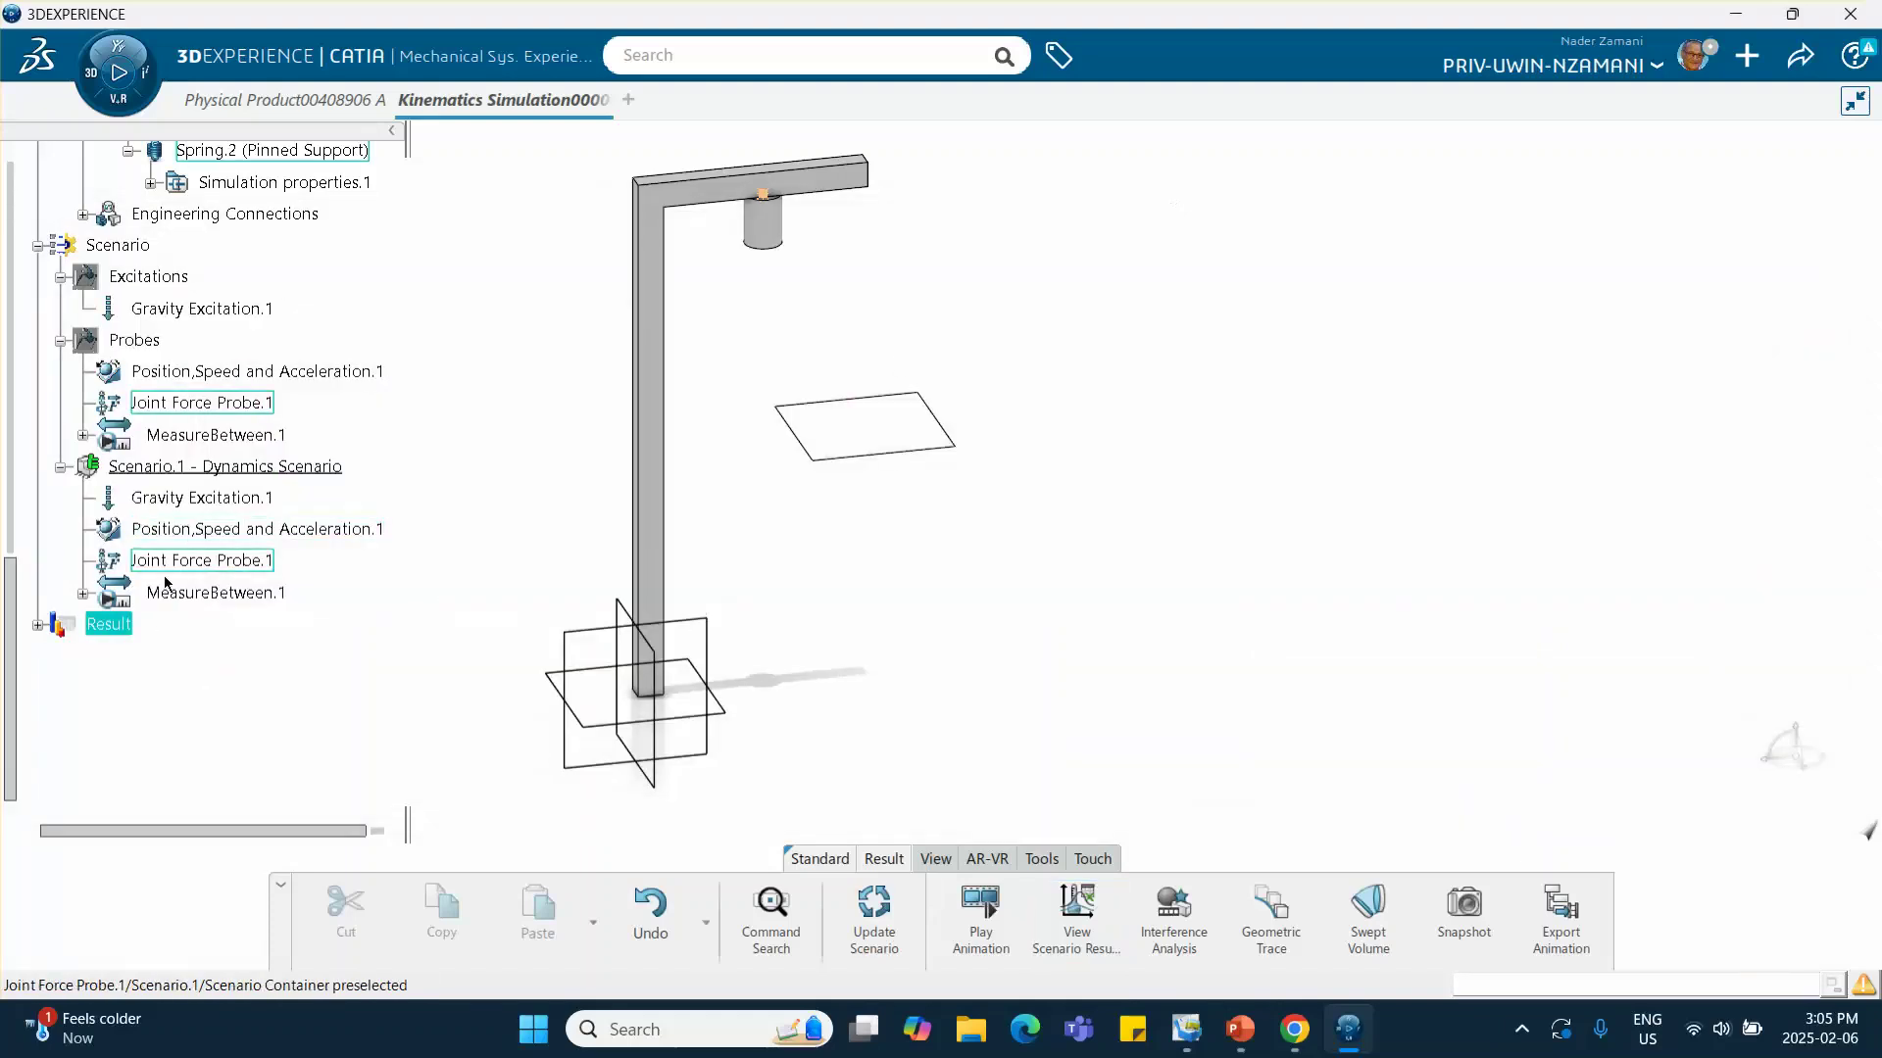
# Set Scenario.1's integrator type to DASSL and its end time to 1 s, and force-compute the scenario to generate new results
pyautogui.click(220, 468)
pyautogui.doubleClick(202, 465)
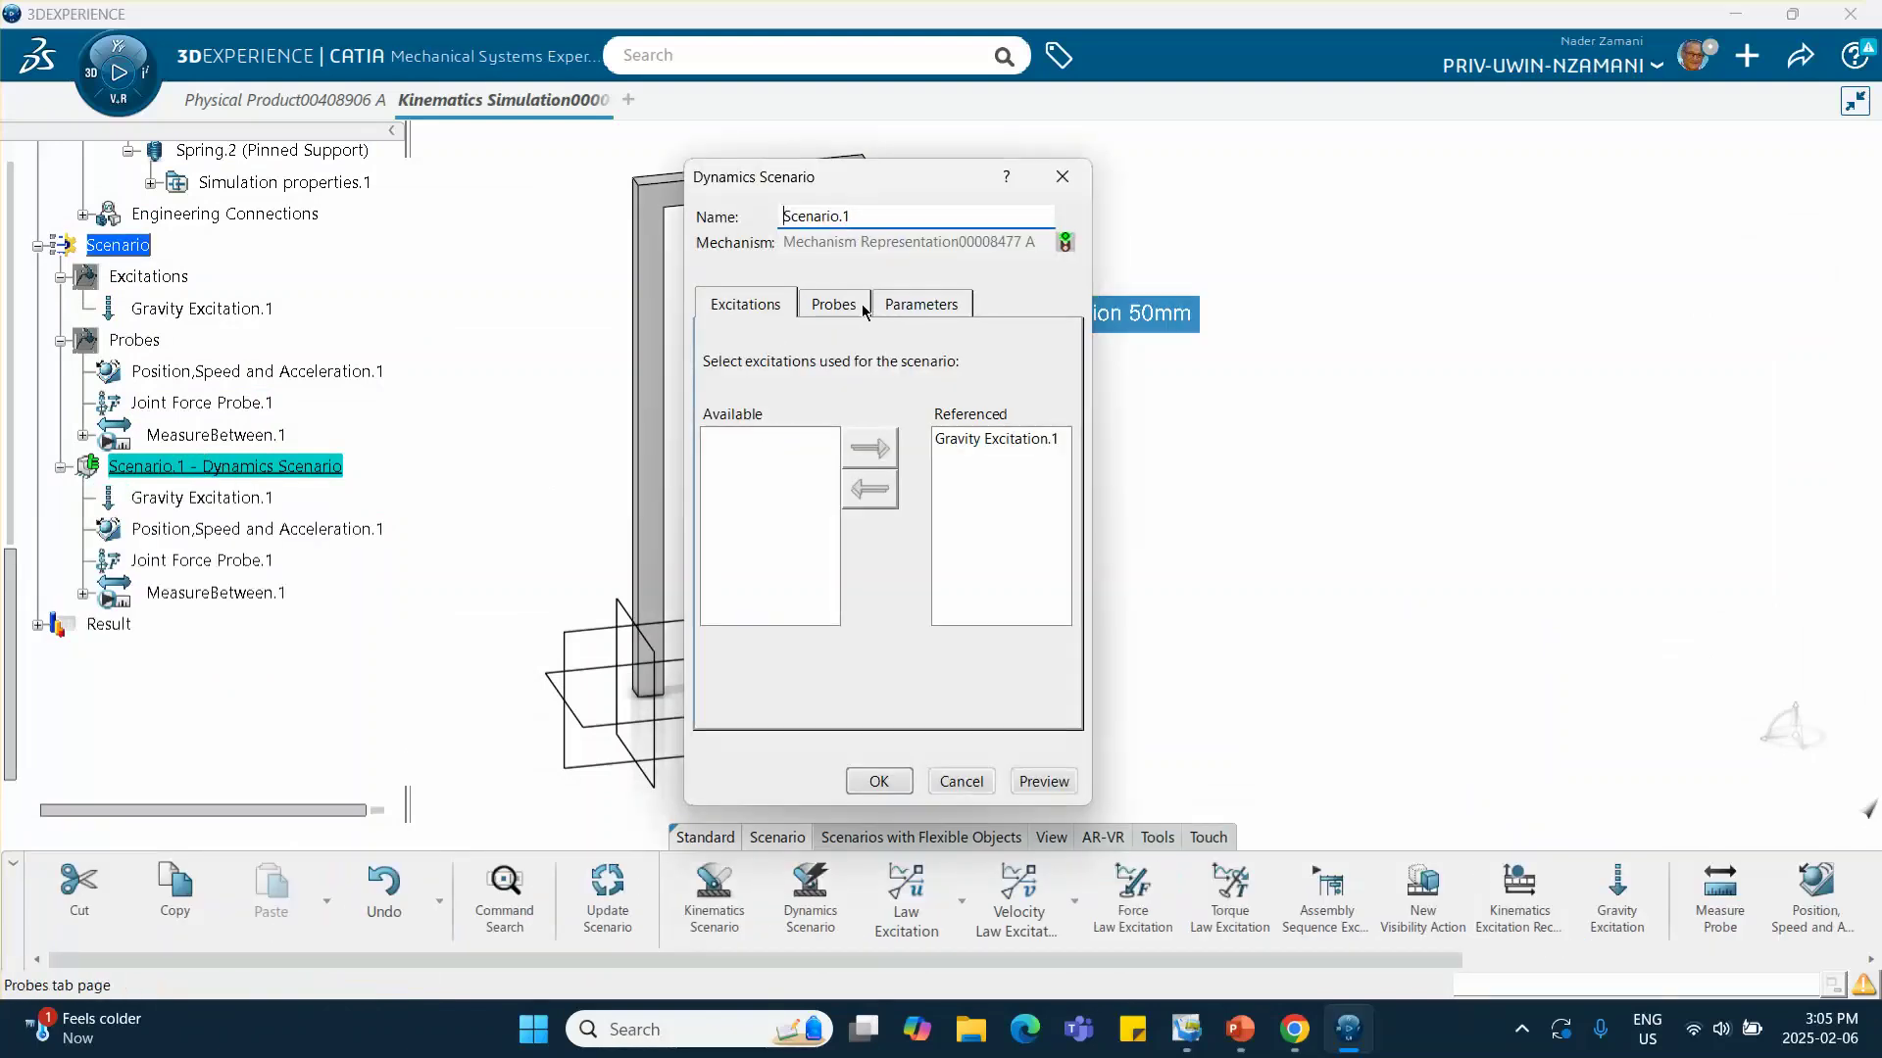
pyautogui.click(915, 306)
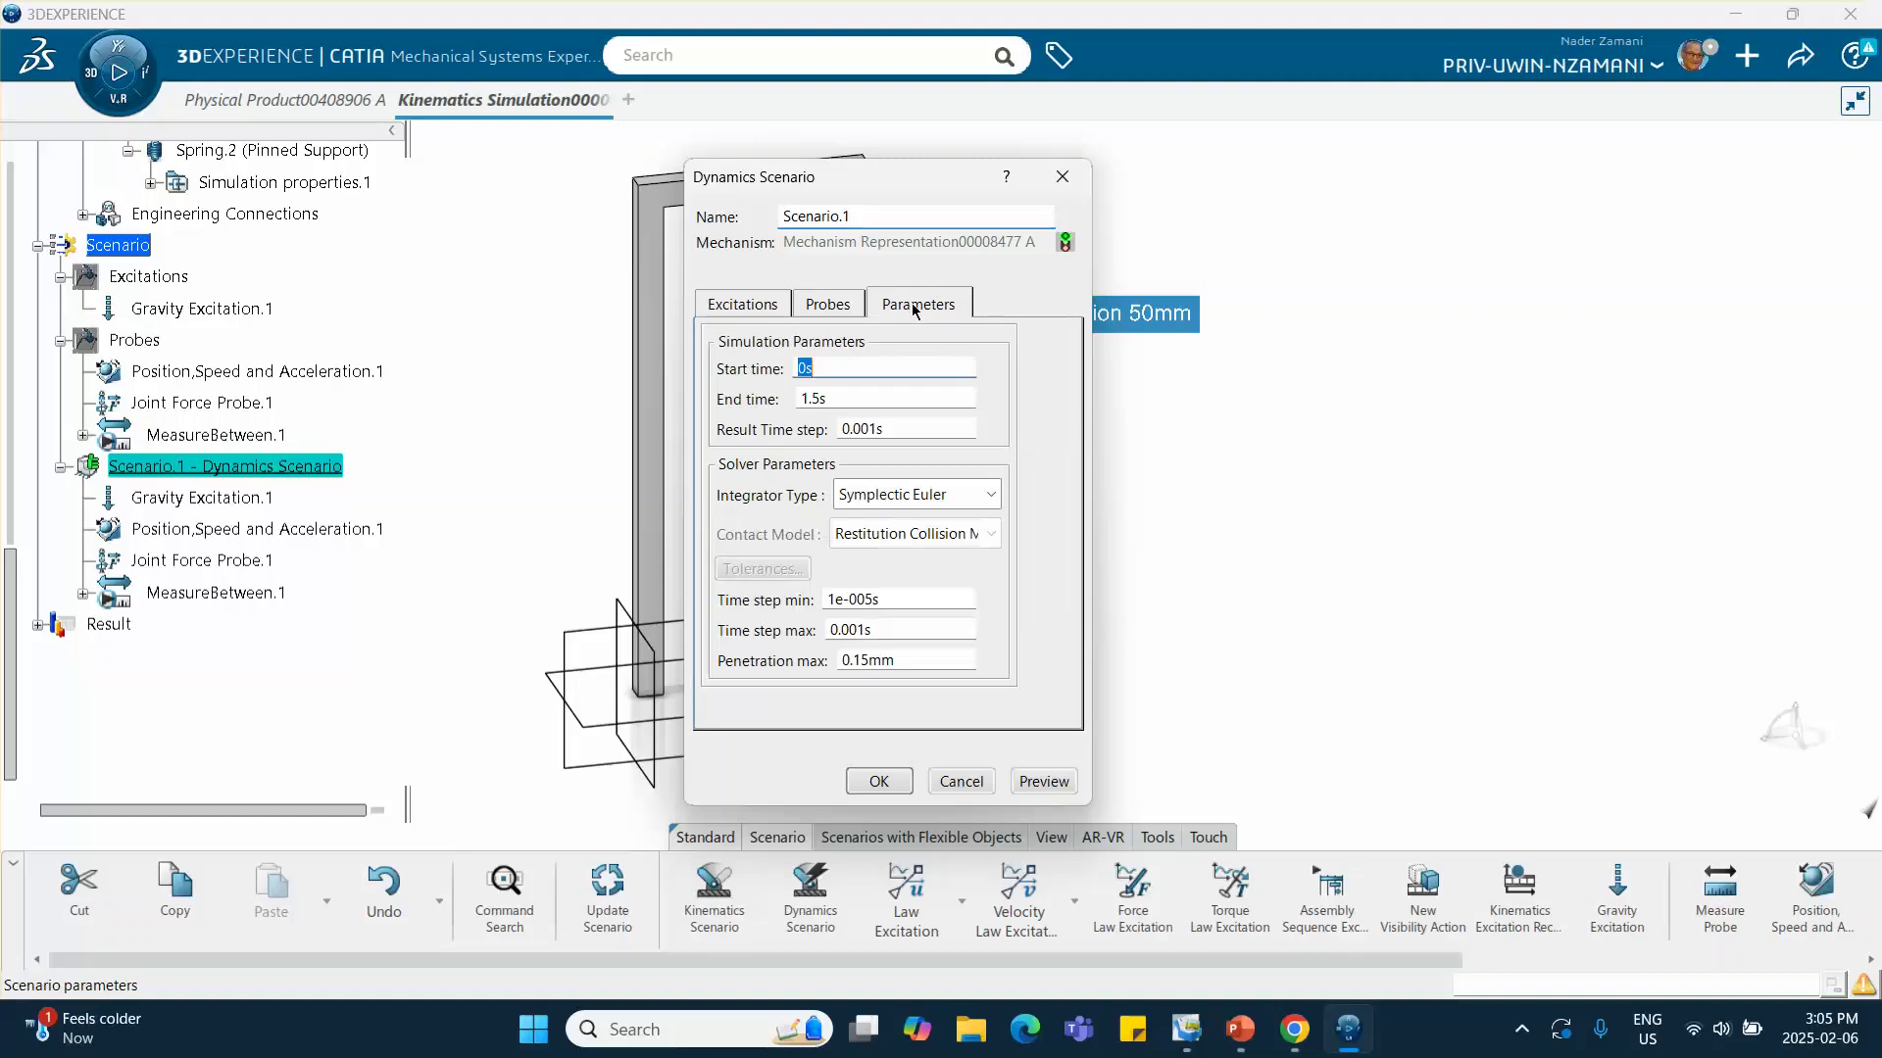
pyautogui.click(894, 497)
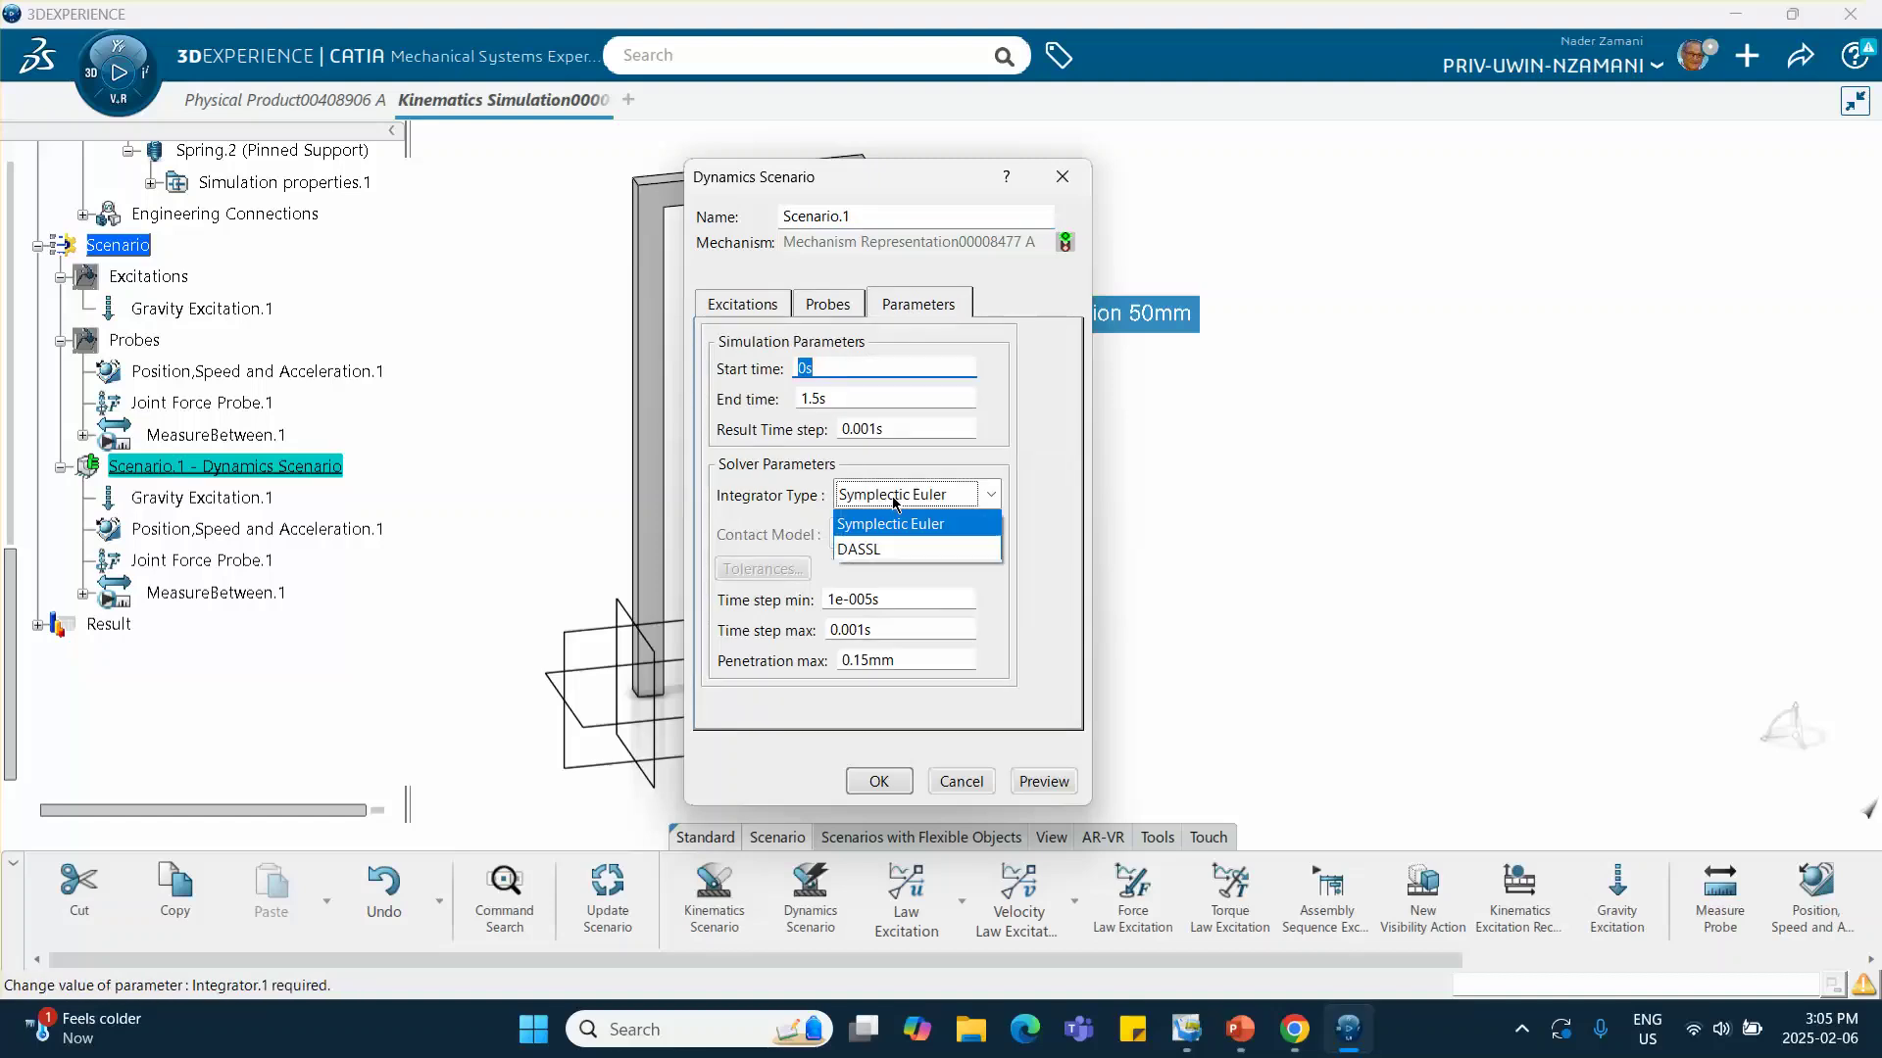
pyautogui.click(873, 549)
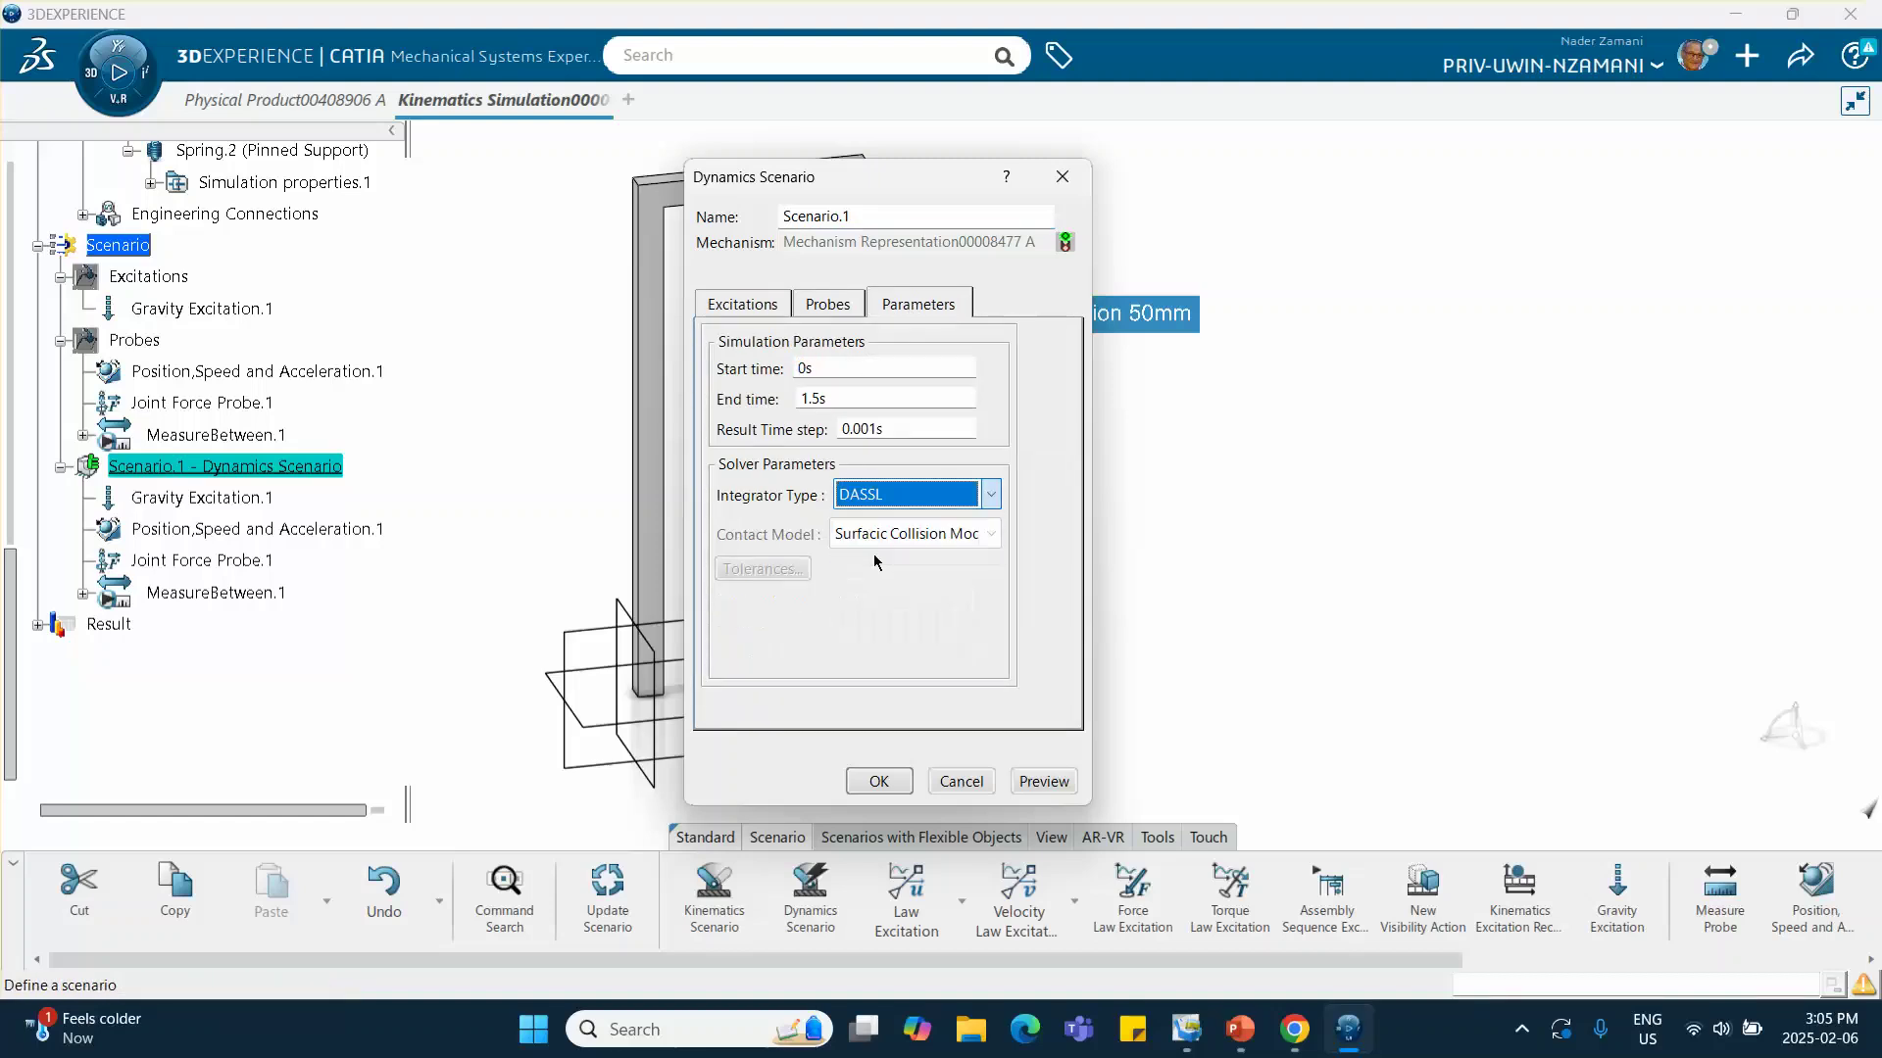
pyautogui.click(838, 367)
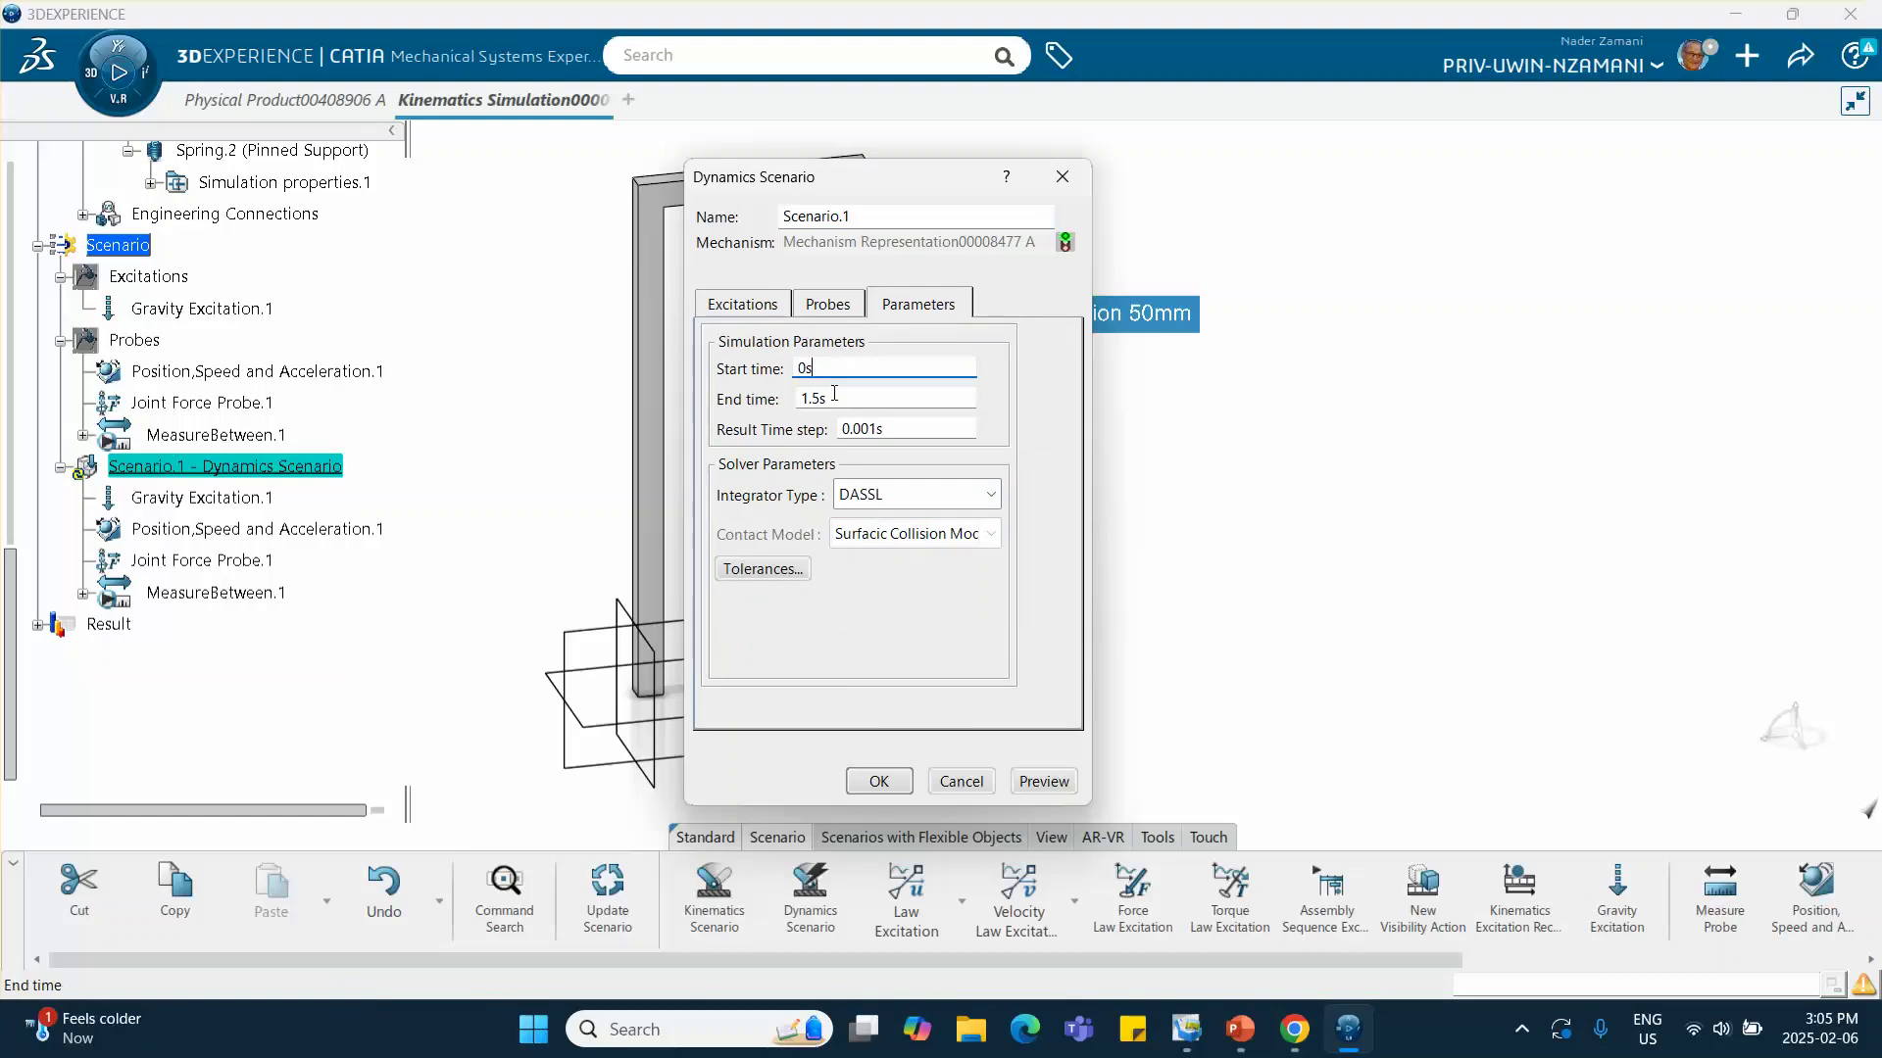
pyautogui.doubleClick(837, 398)
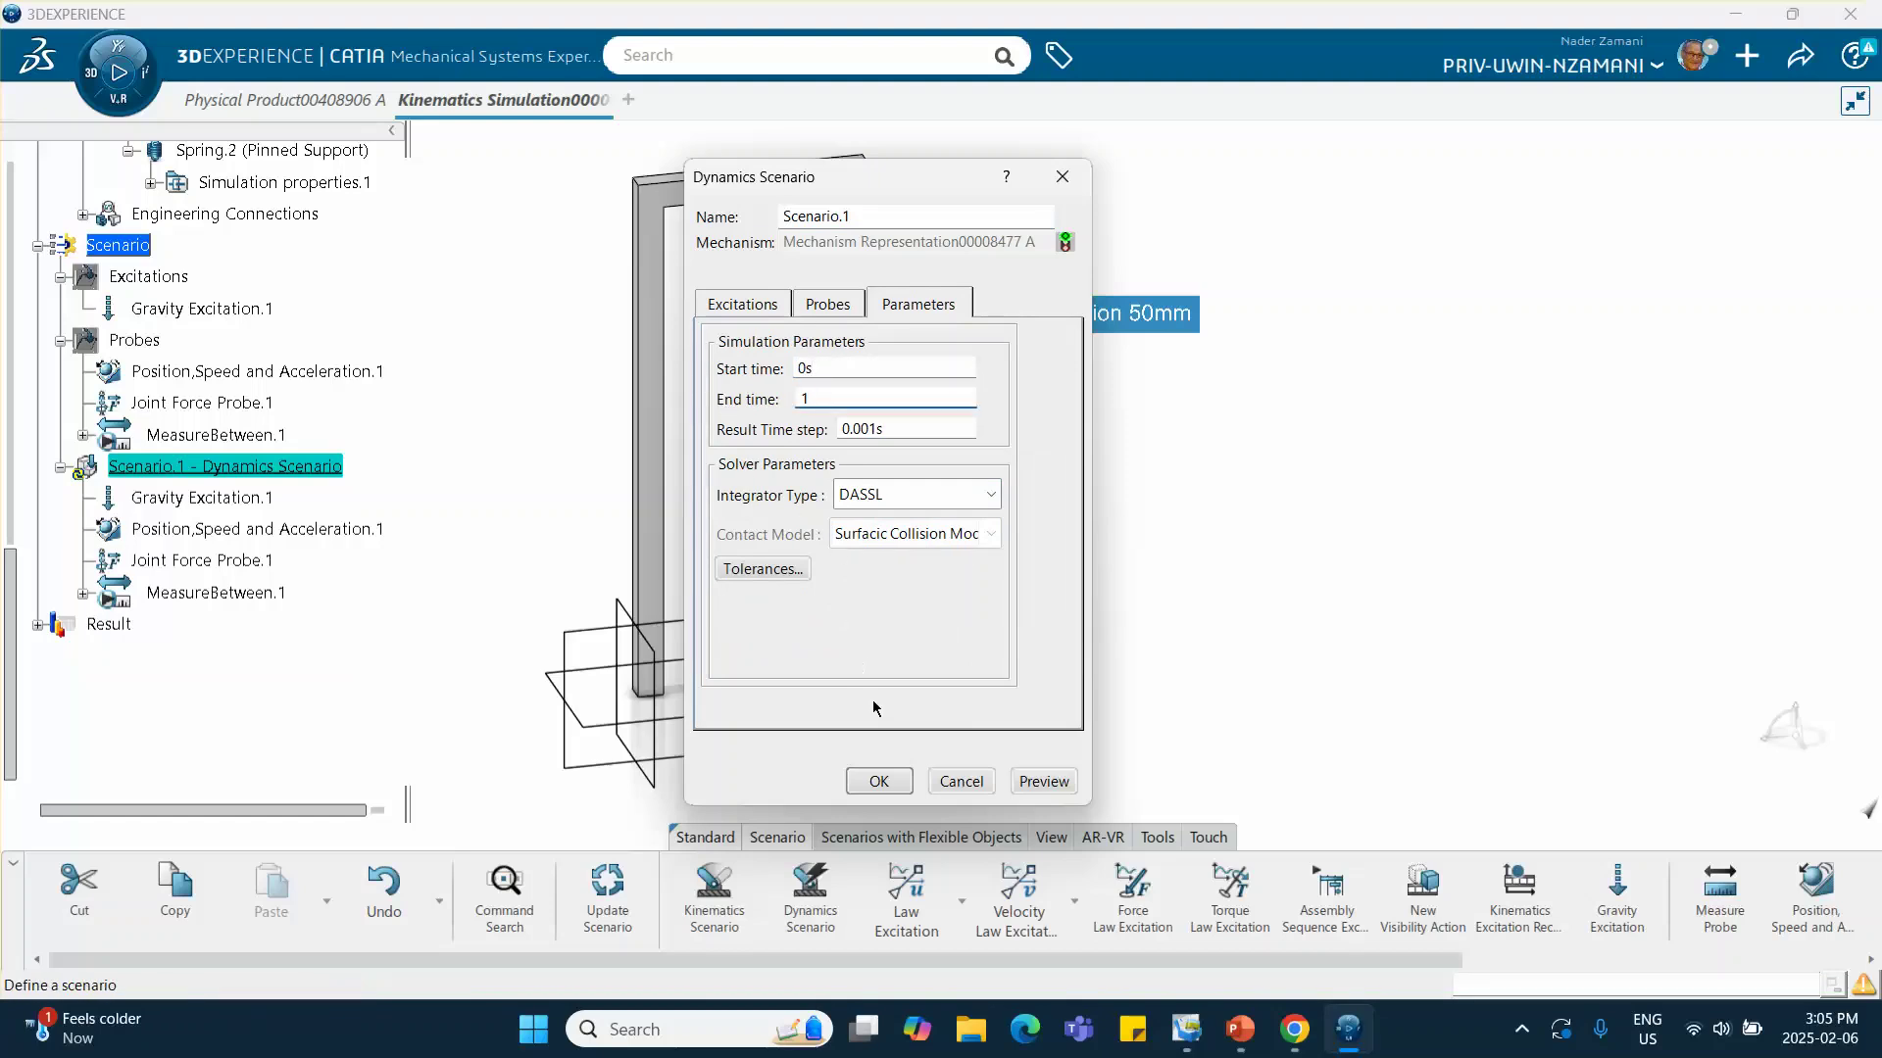
pyautogui.write('1')
pyautogui.click(879, 781)
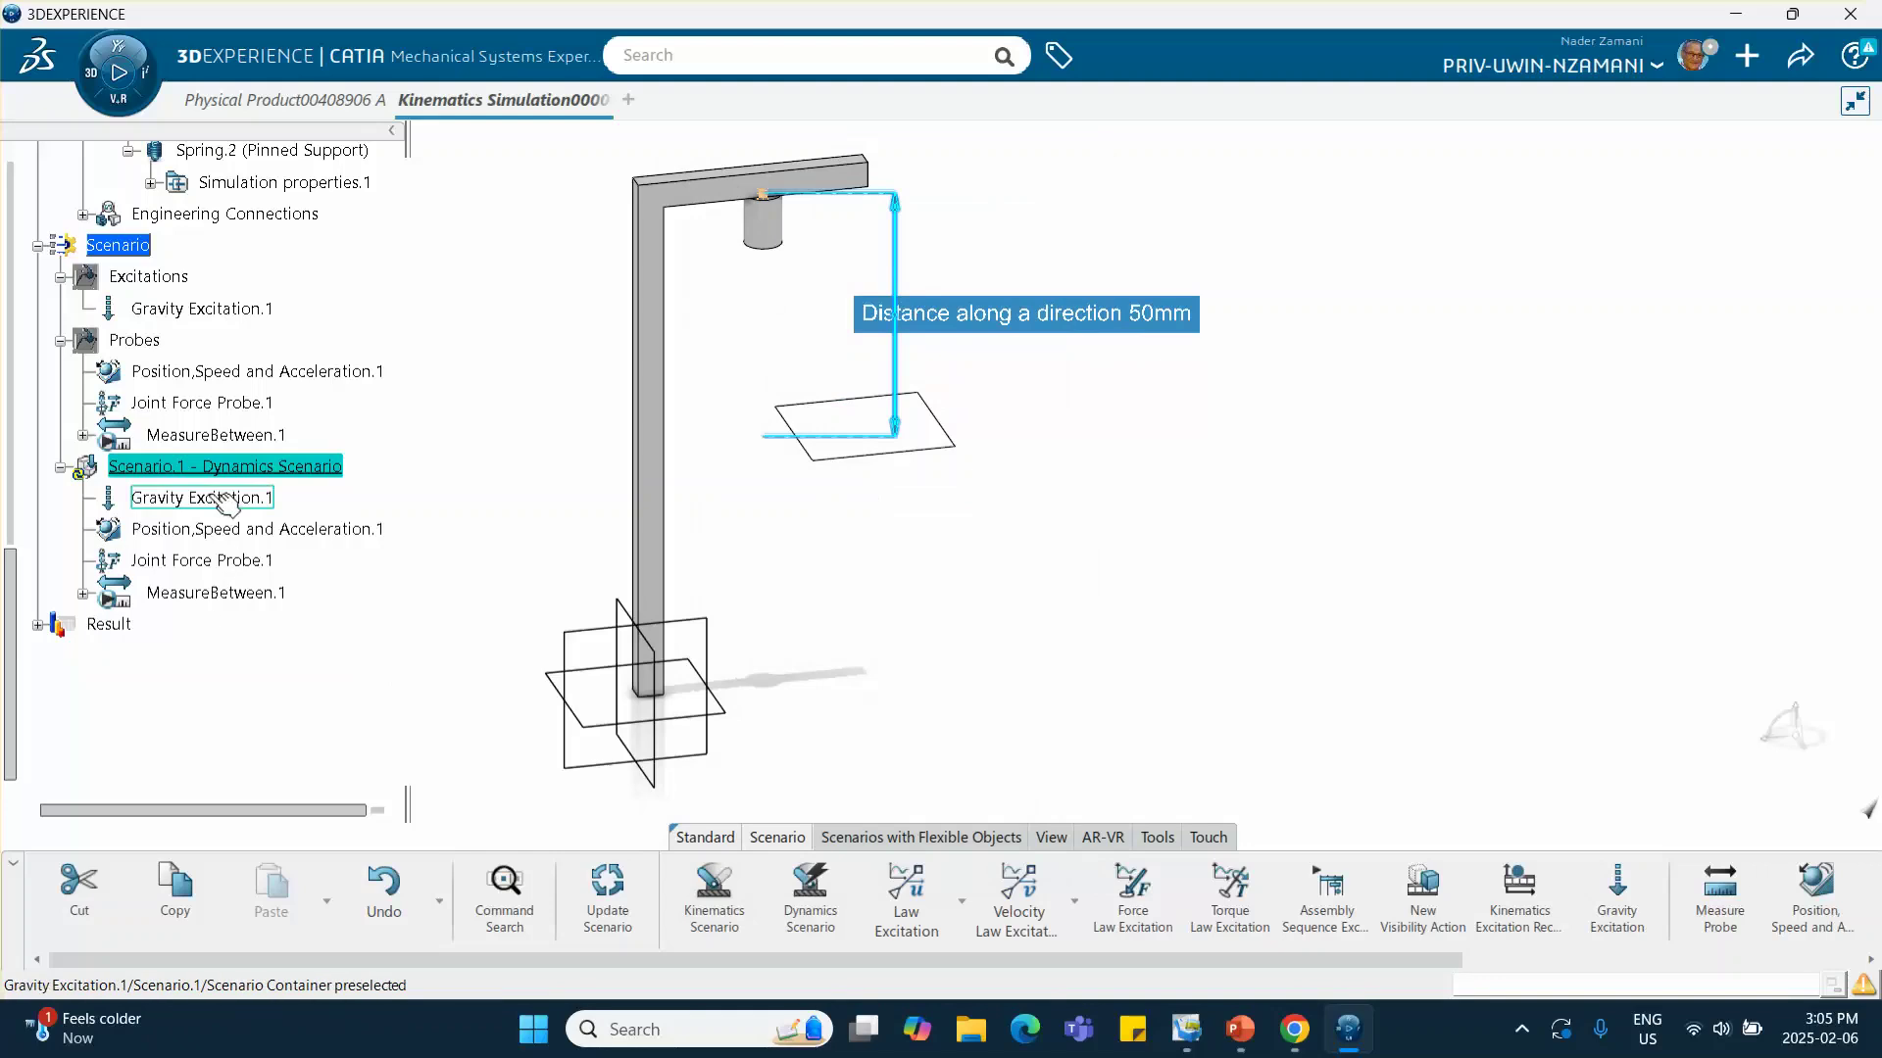
pyautogui.rightClick(209, 470)
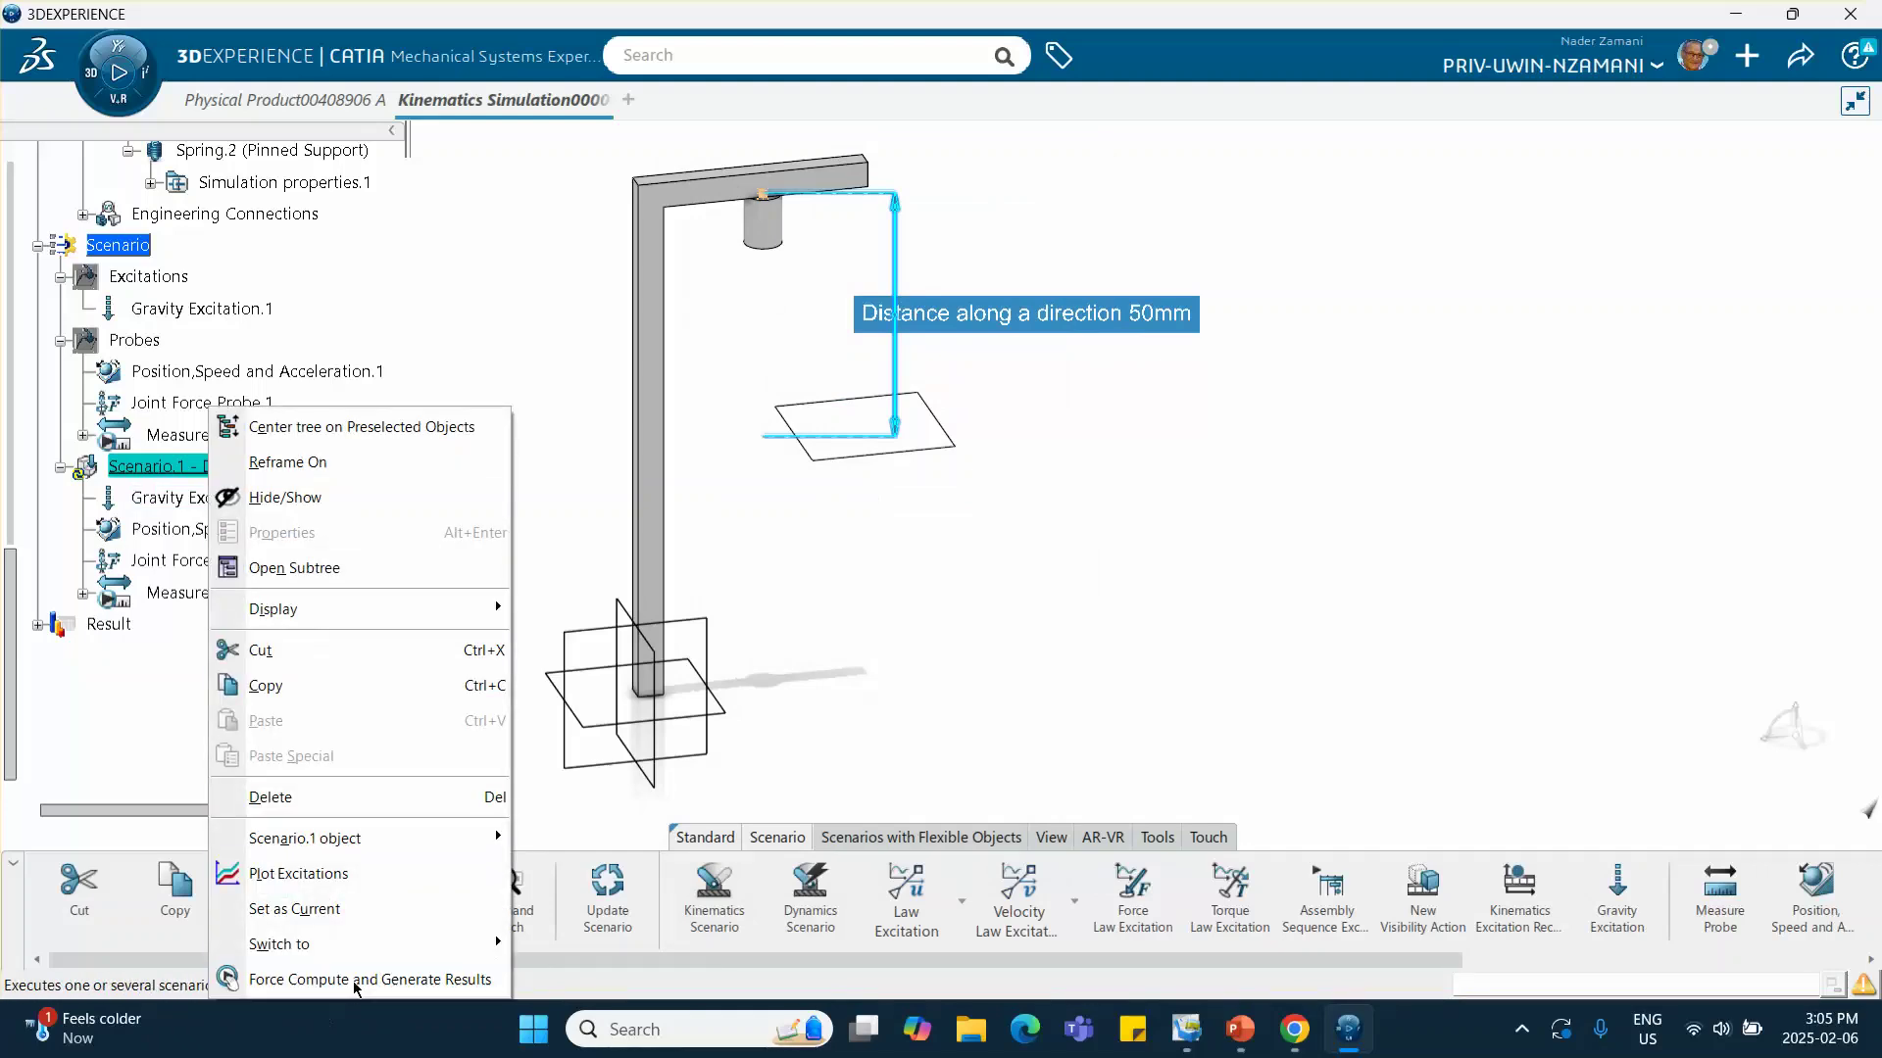
pyautogui.click(294, 979)
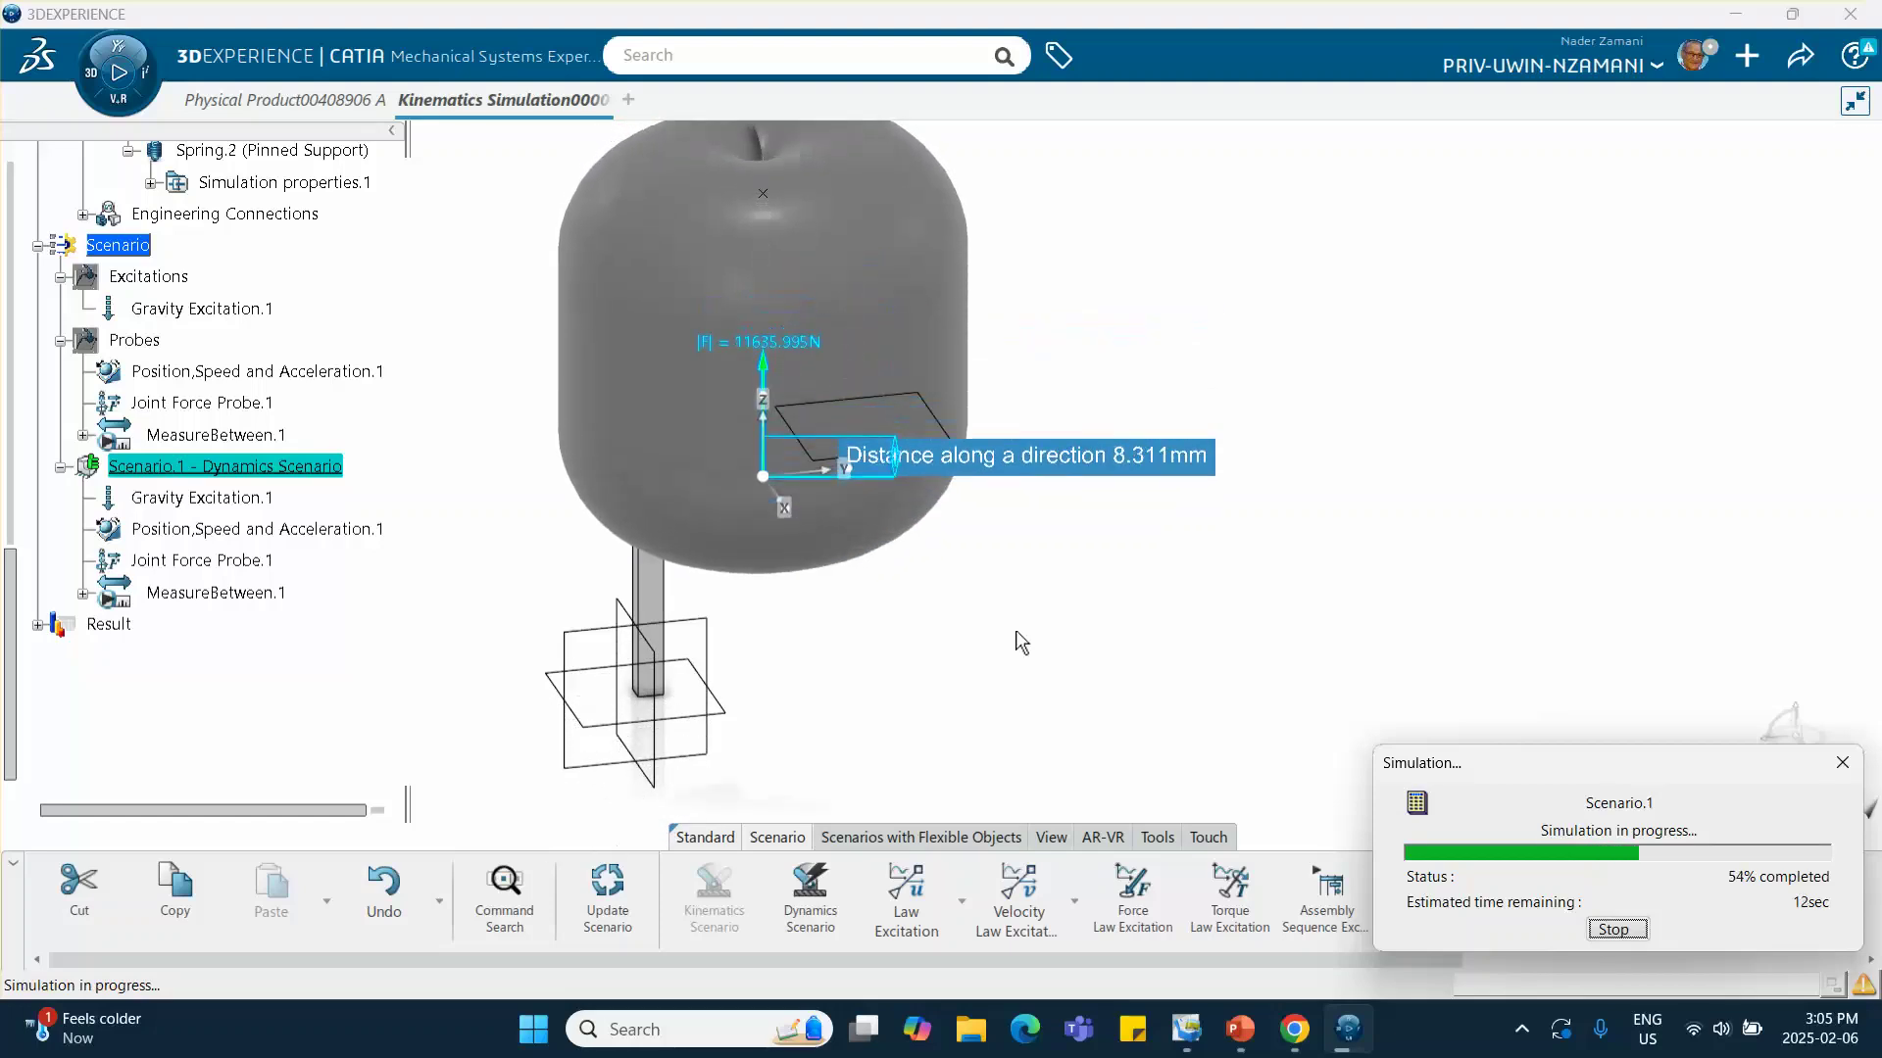
# Switch to PowerPoint to review the energy calculations on slide 8 and the free-fall stages on slide 6, and return to the simulation
pyautogui.click(1223, 1014)
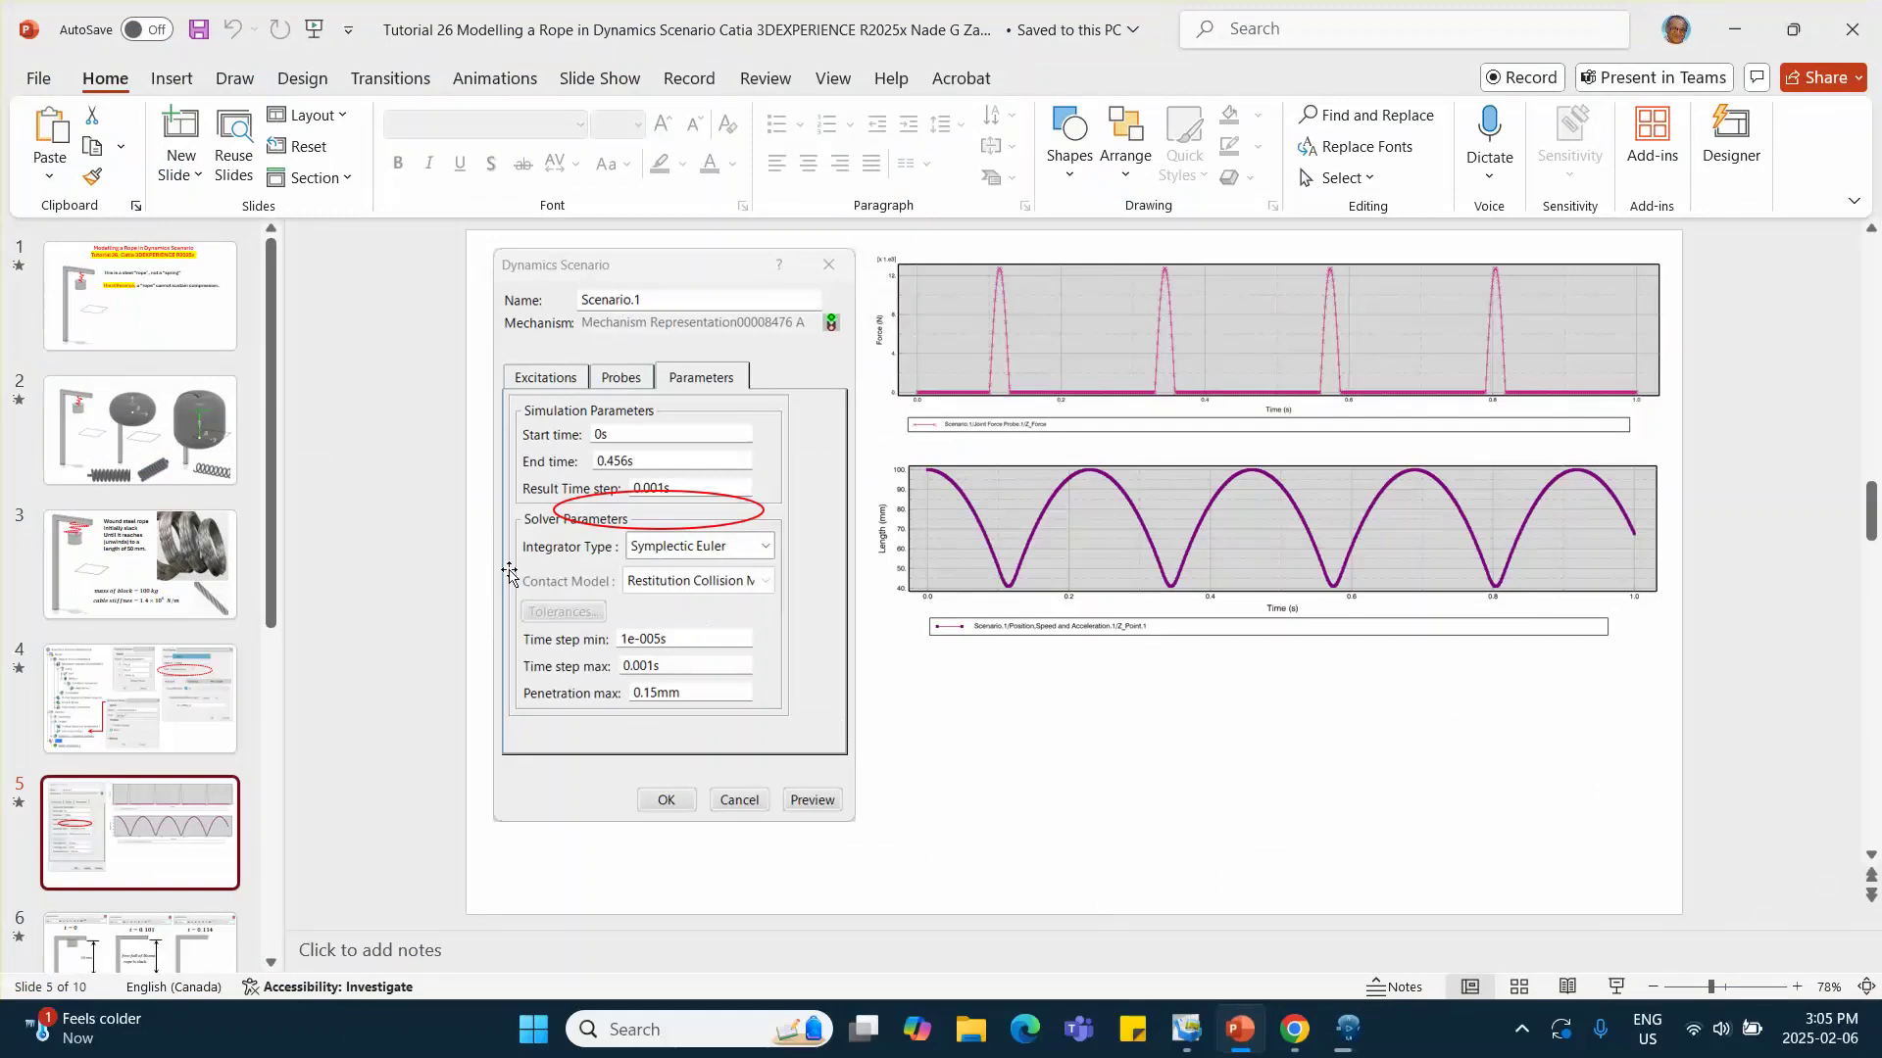
pyautogui.scroll(-5, 218, 770)
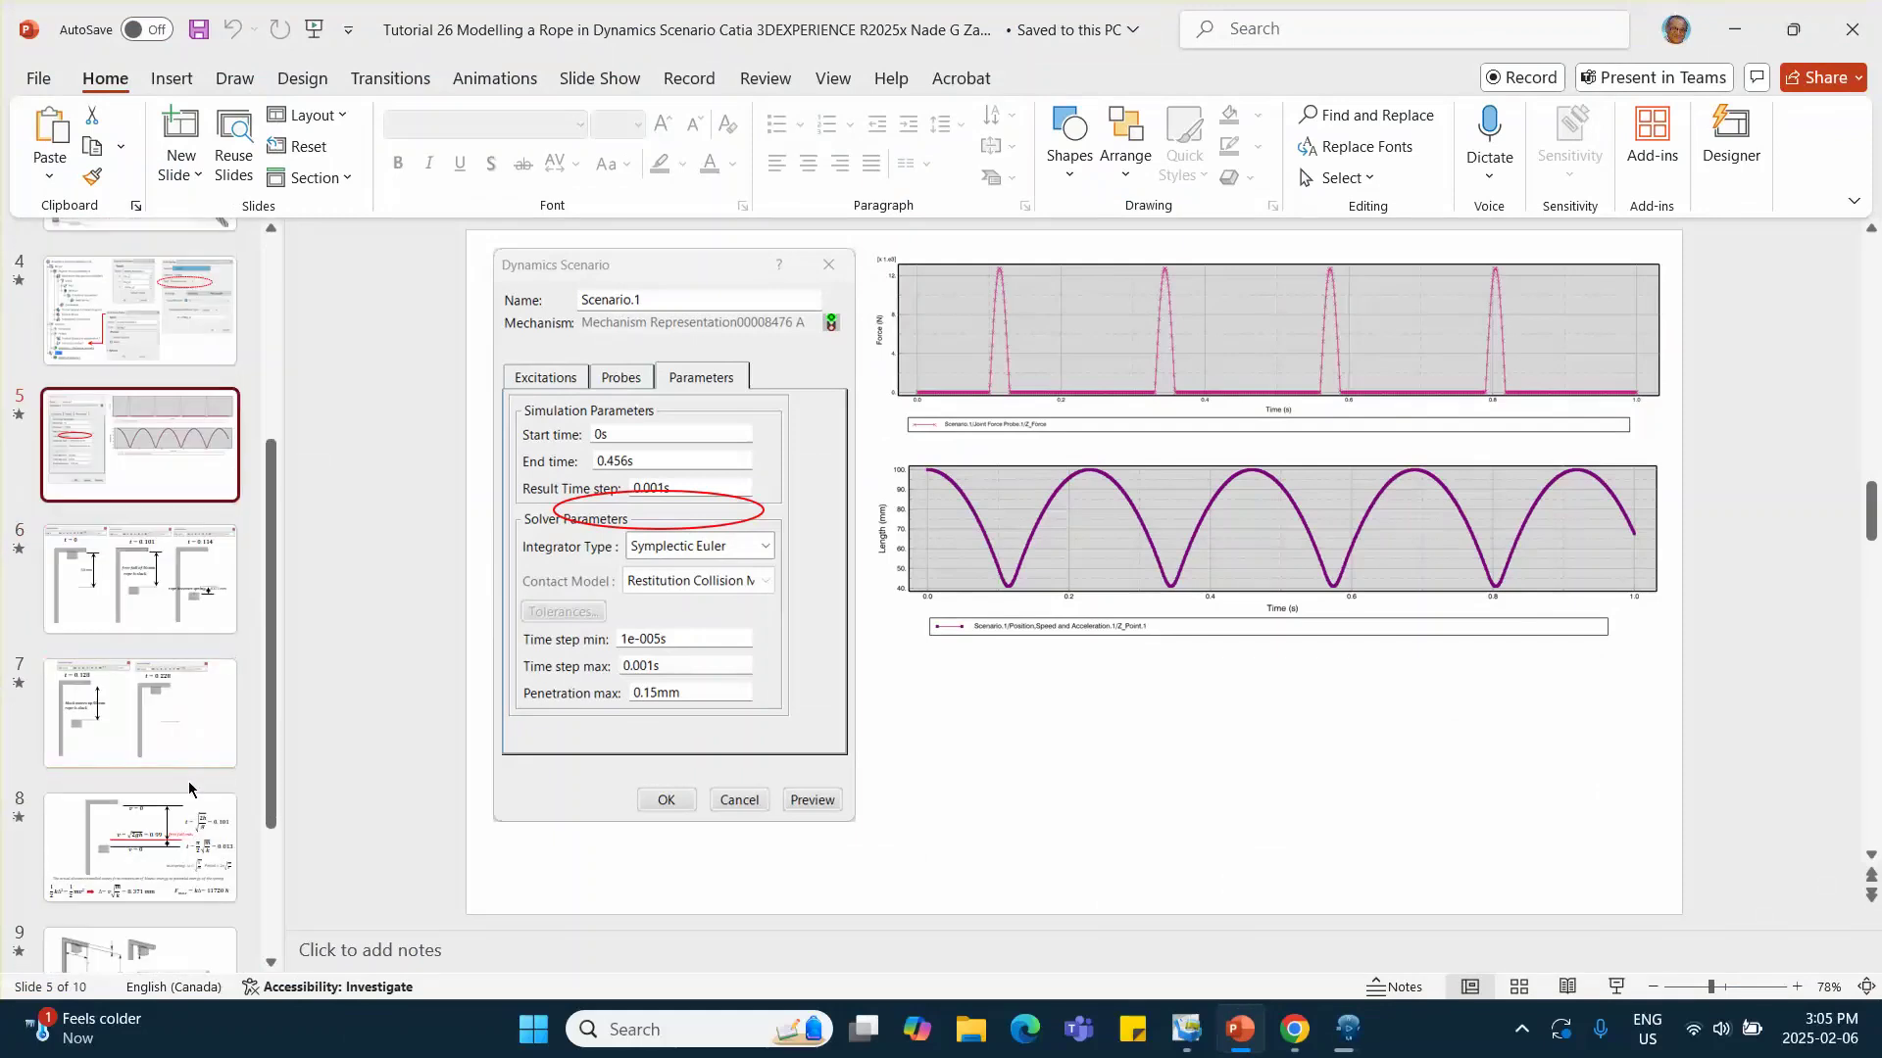
pyautogui.click(189, 814)
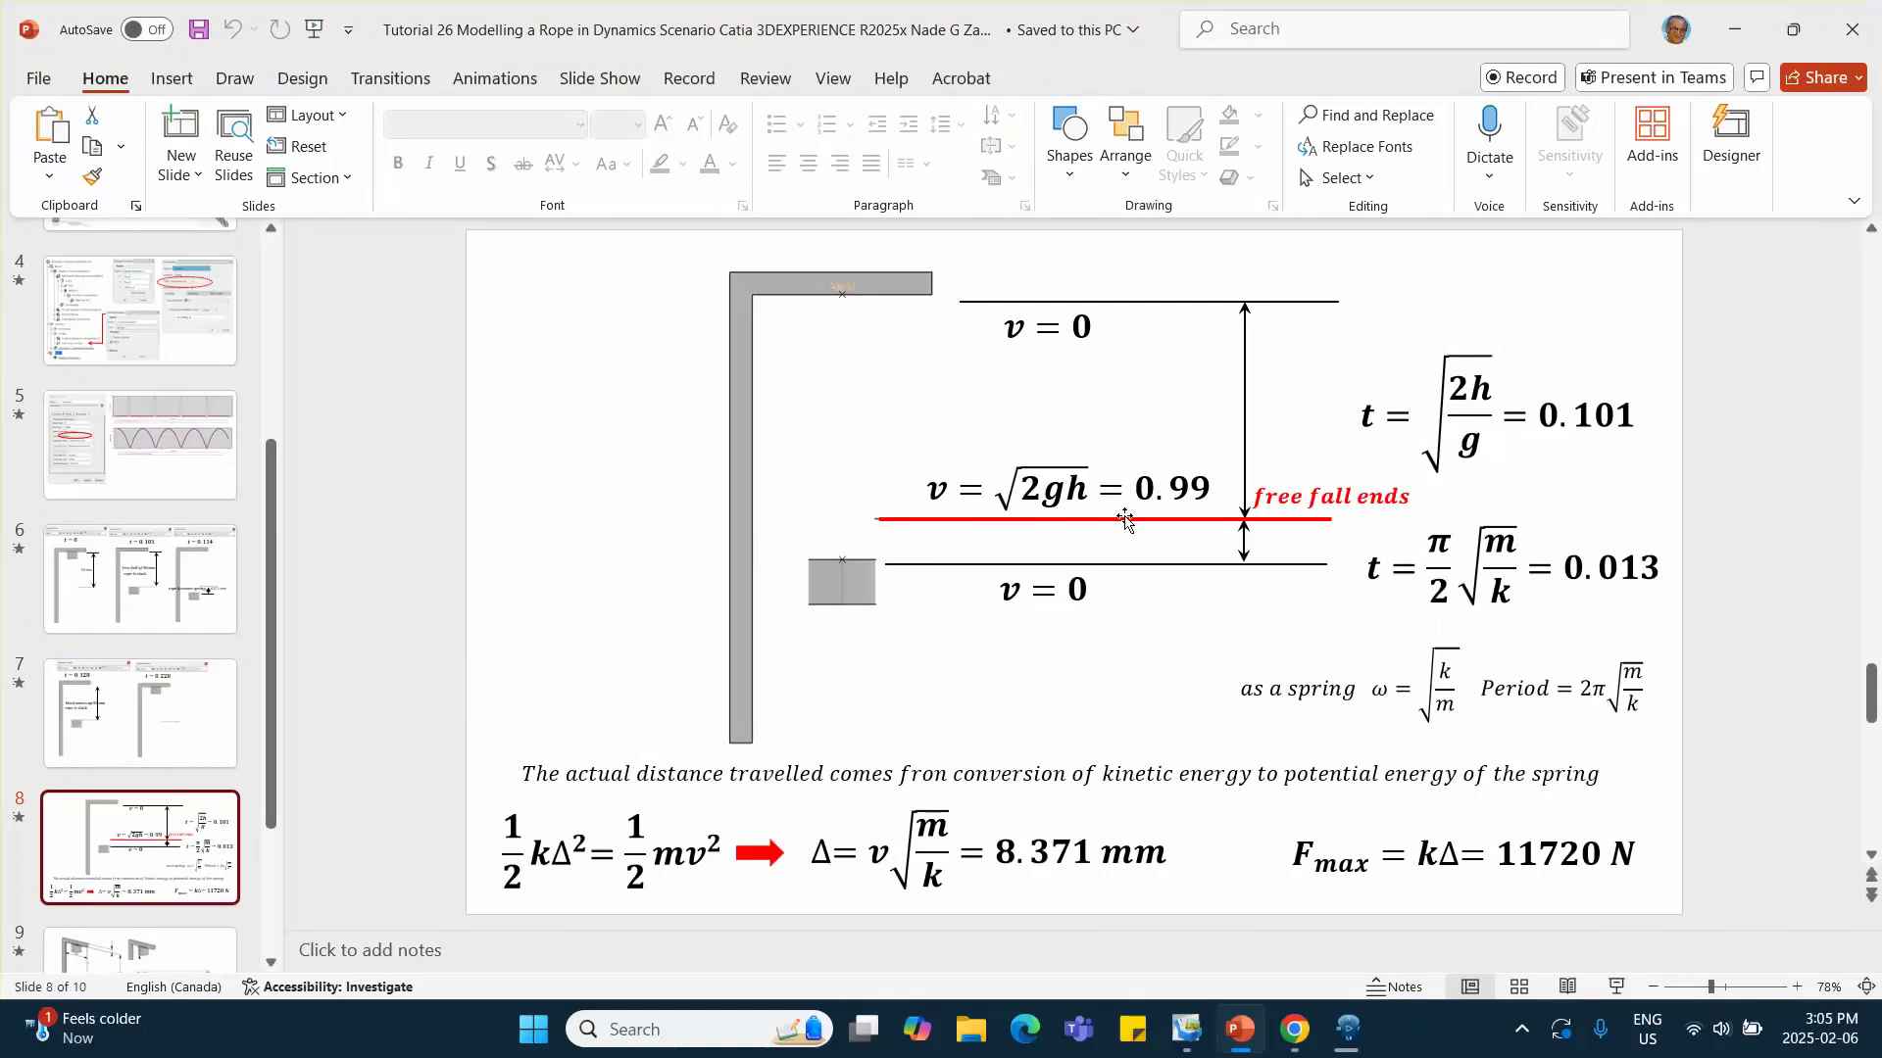
pyautogui.click(141, 578)
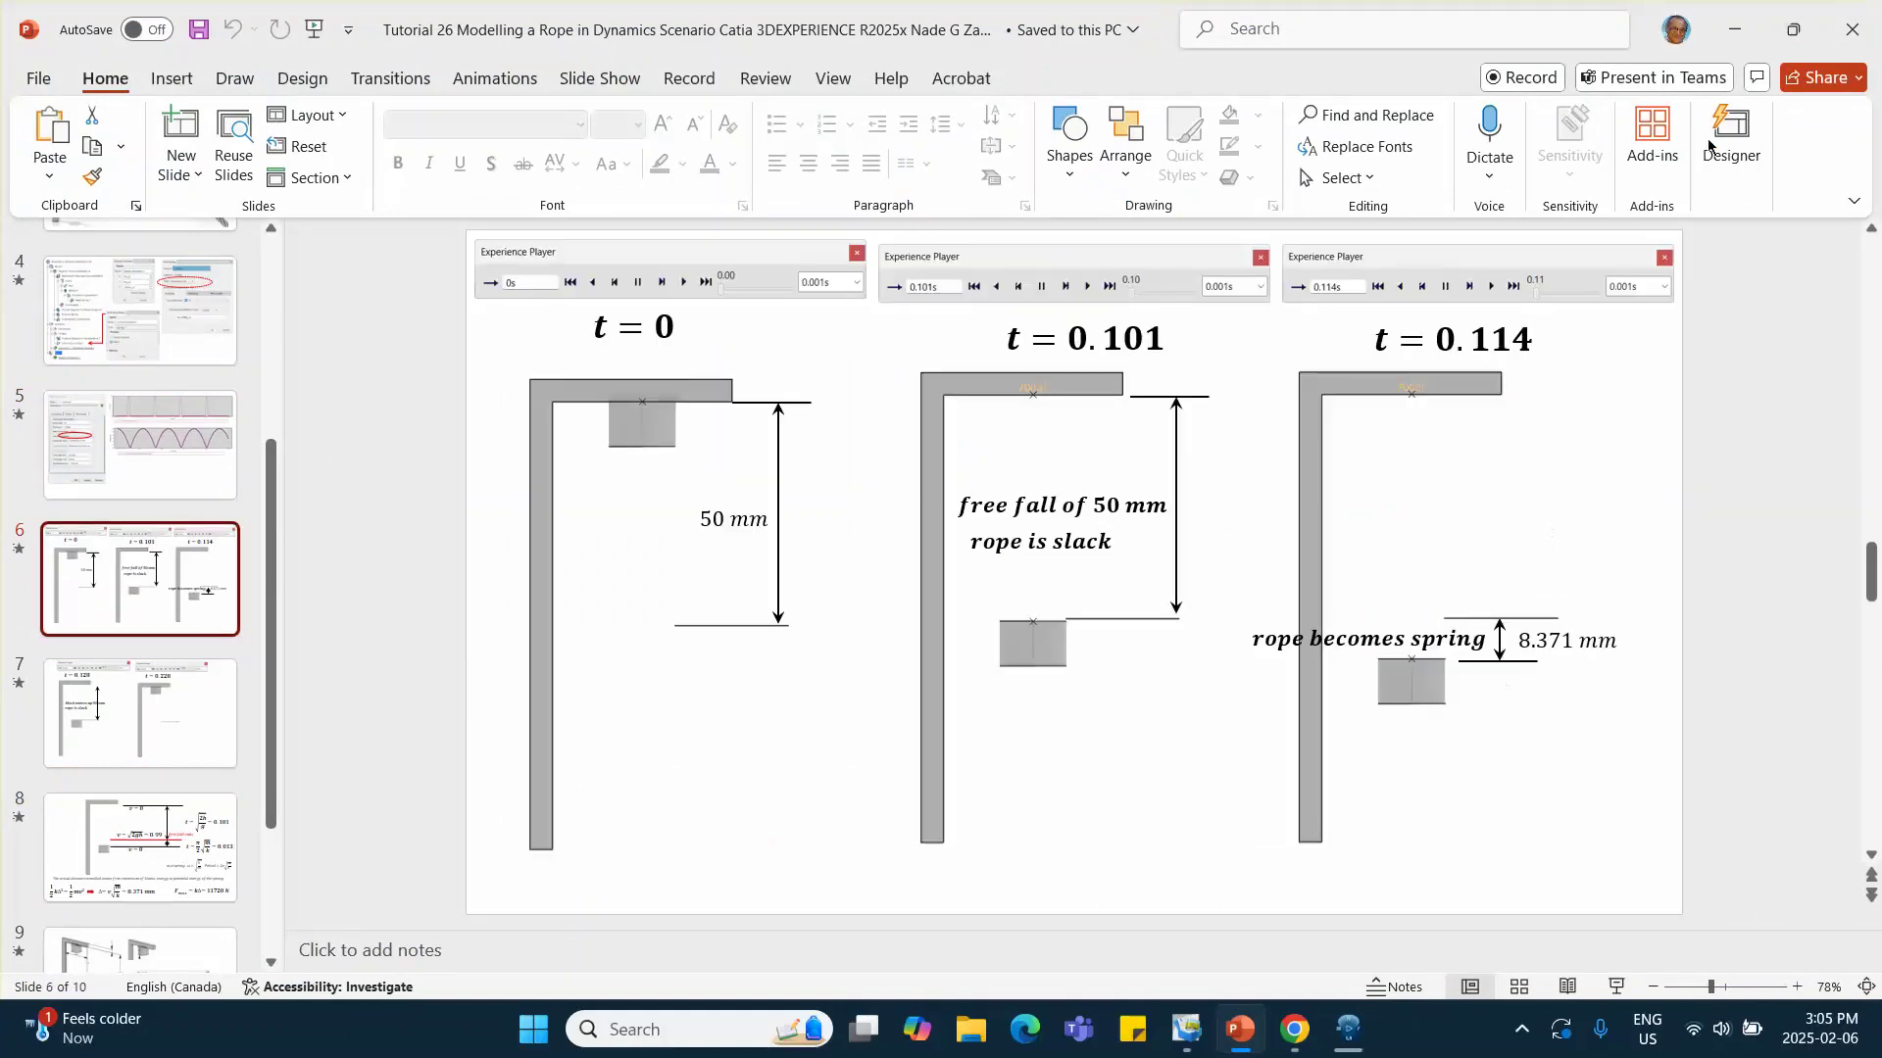
pyautogui.click(1732, 32)
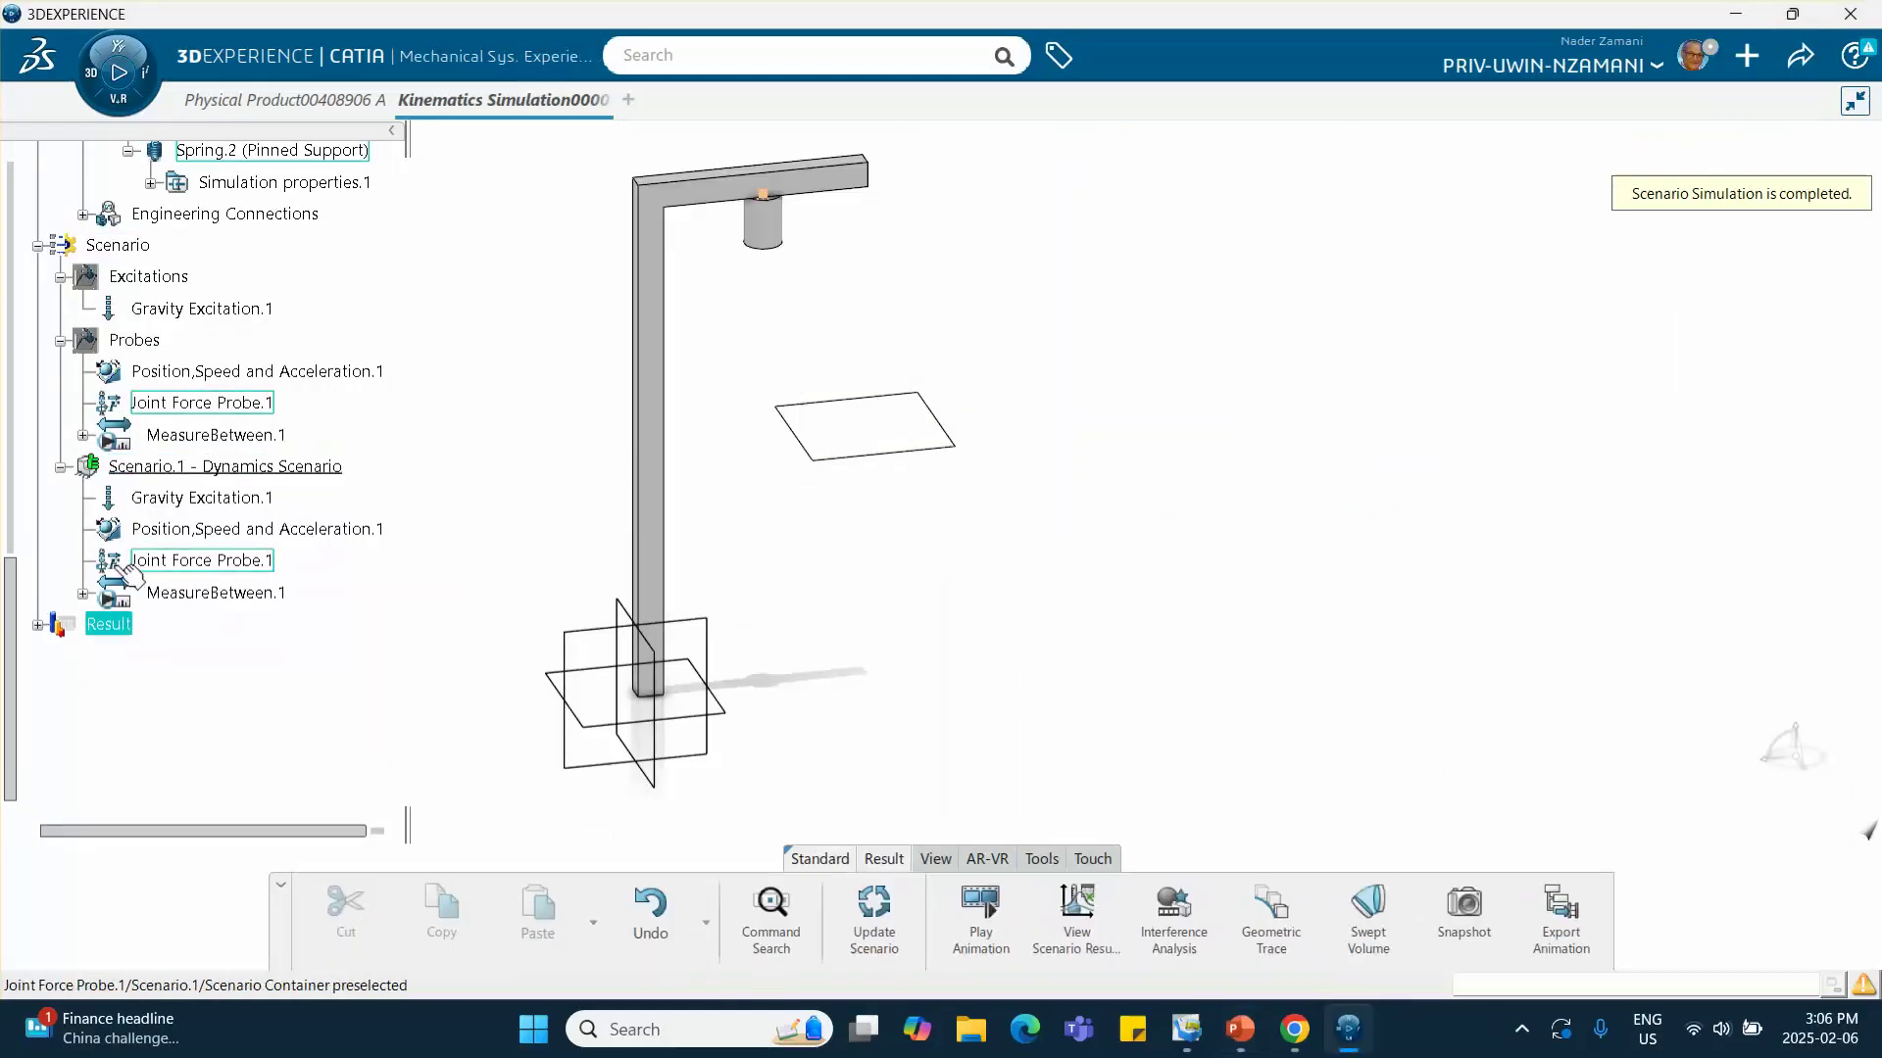
# Plot only Z_Point.2 from the DASSL results of Scenario.1, examine the curve, and close the results window
pyautogui.click(1079, 912)
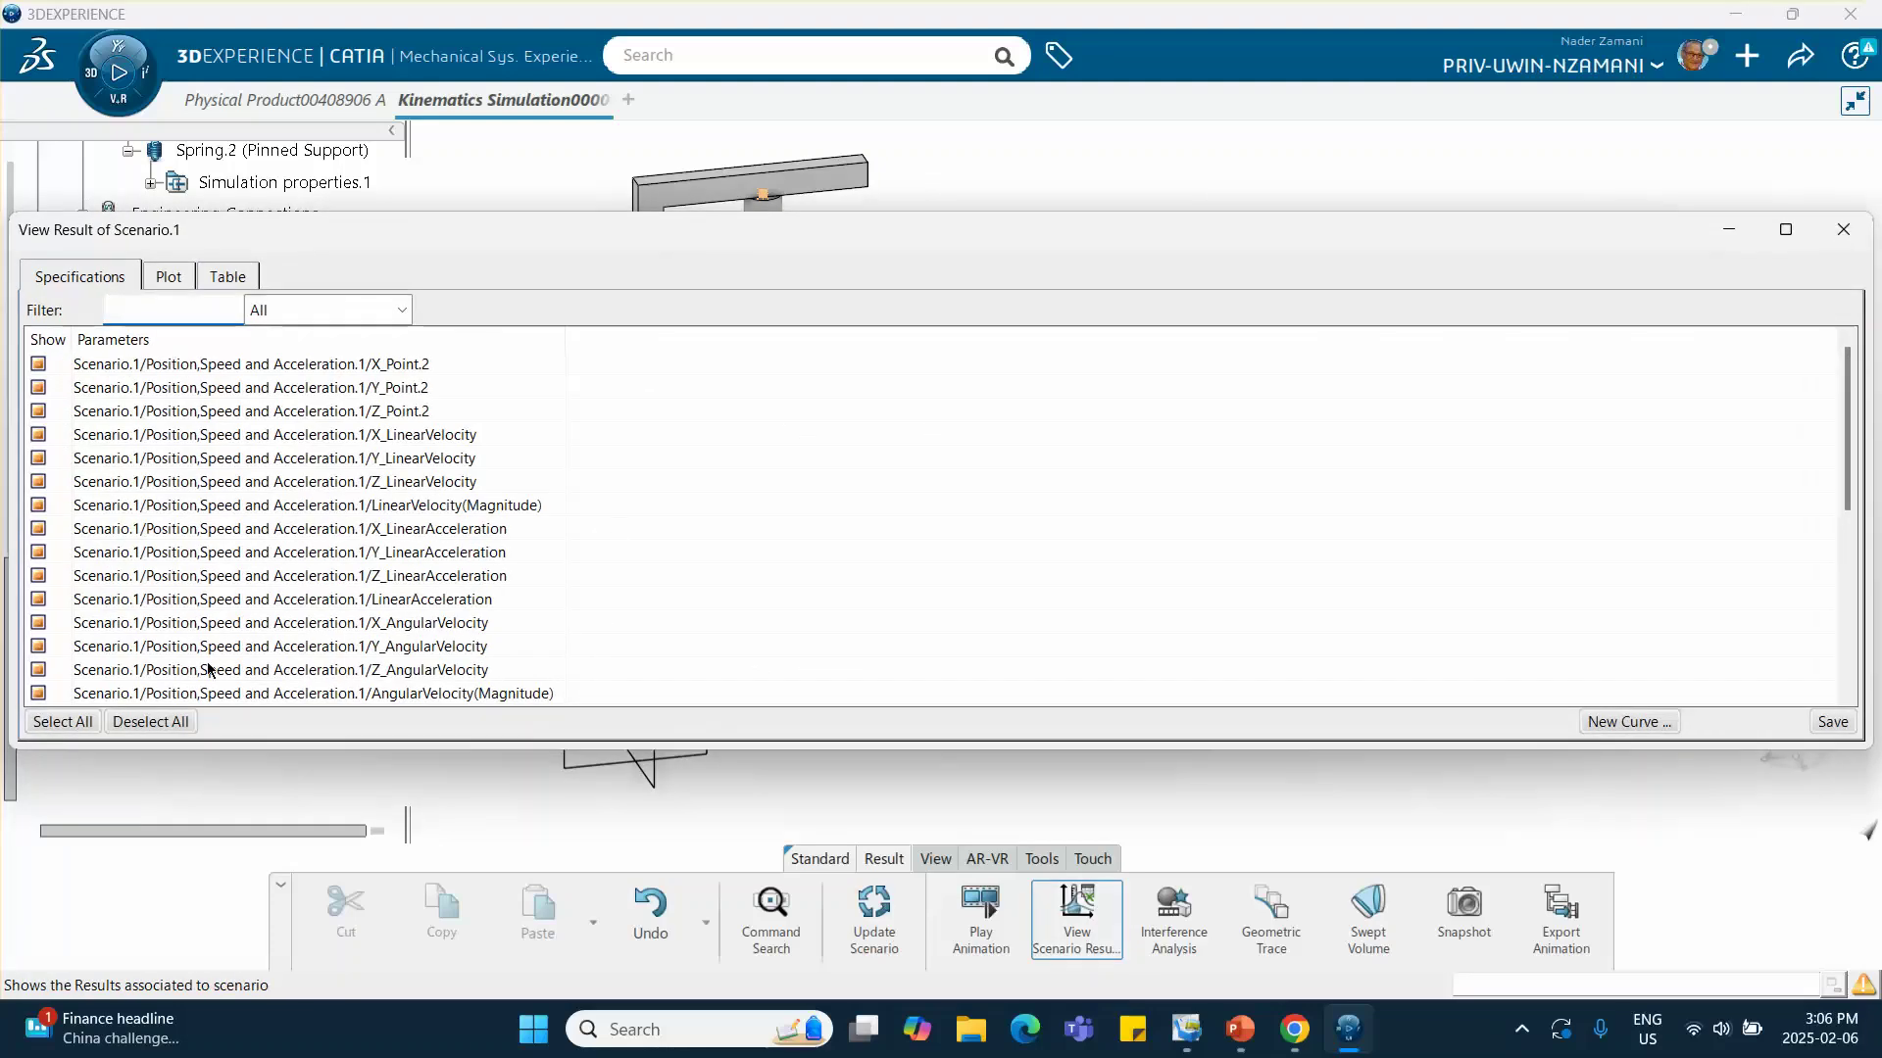
pyautogui.click(153, 721)
pyautogui.click(38, 411)
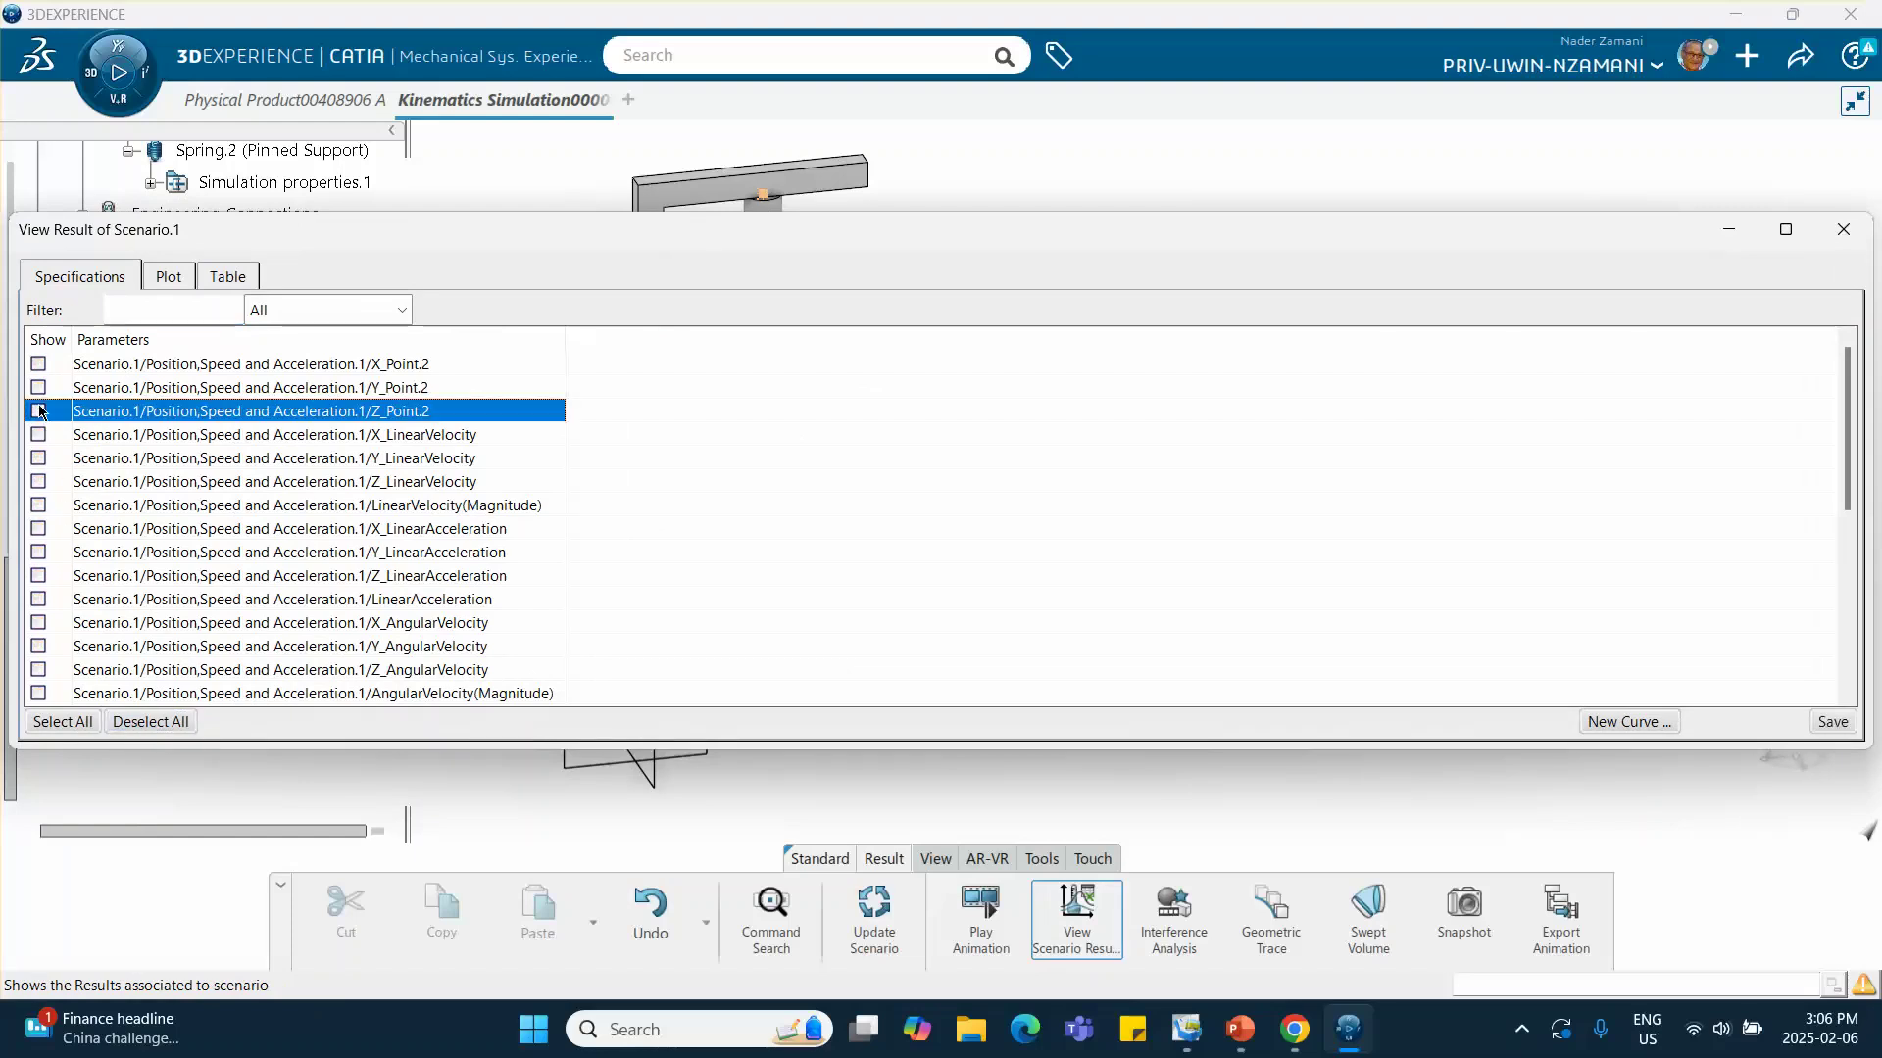
pyautogui.click(167, 276)
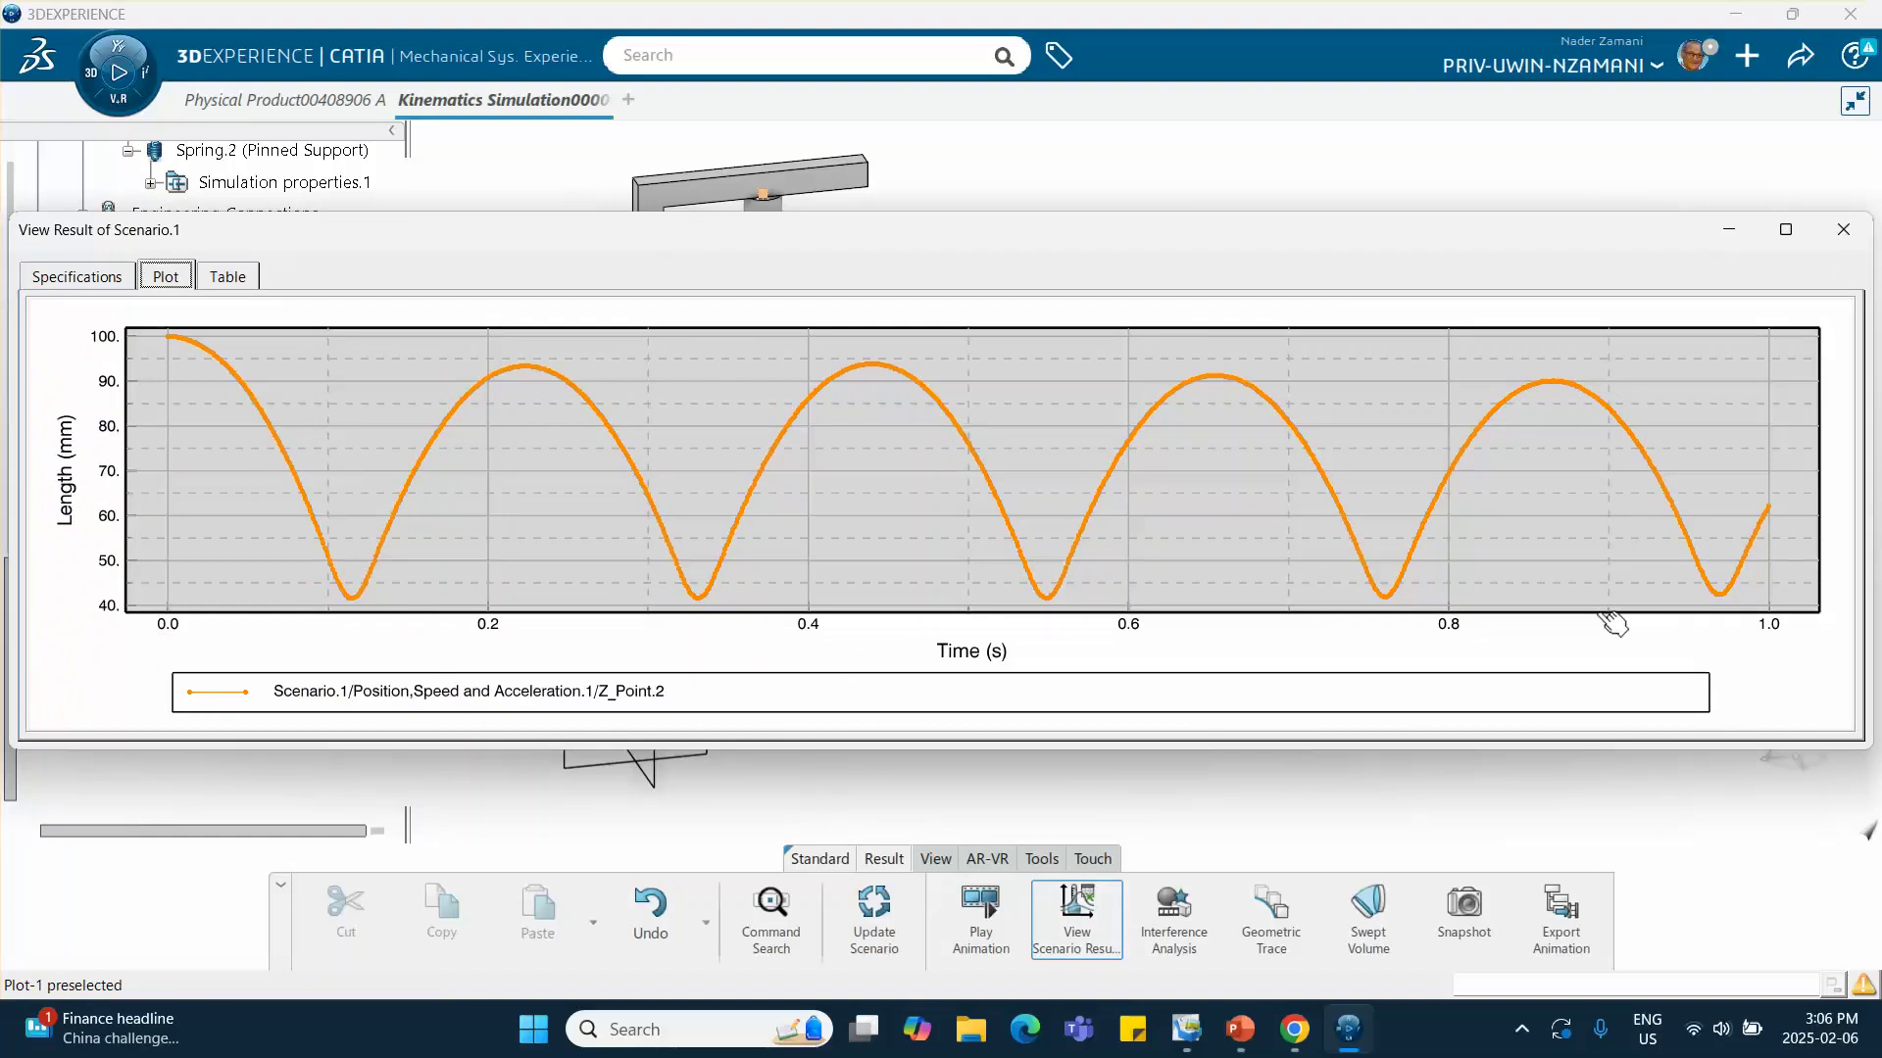
pyautogui.click(1843, 229)
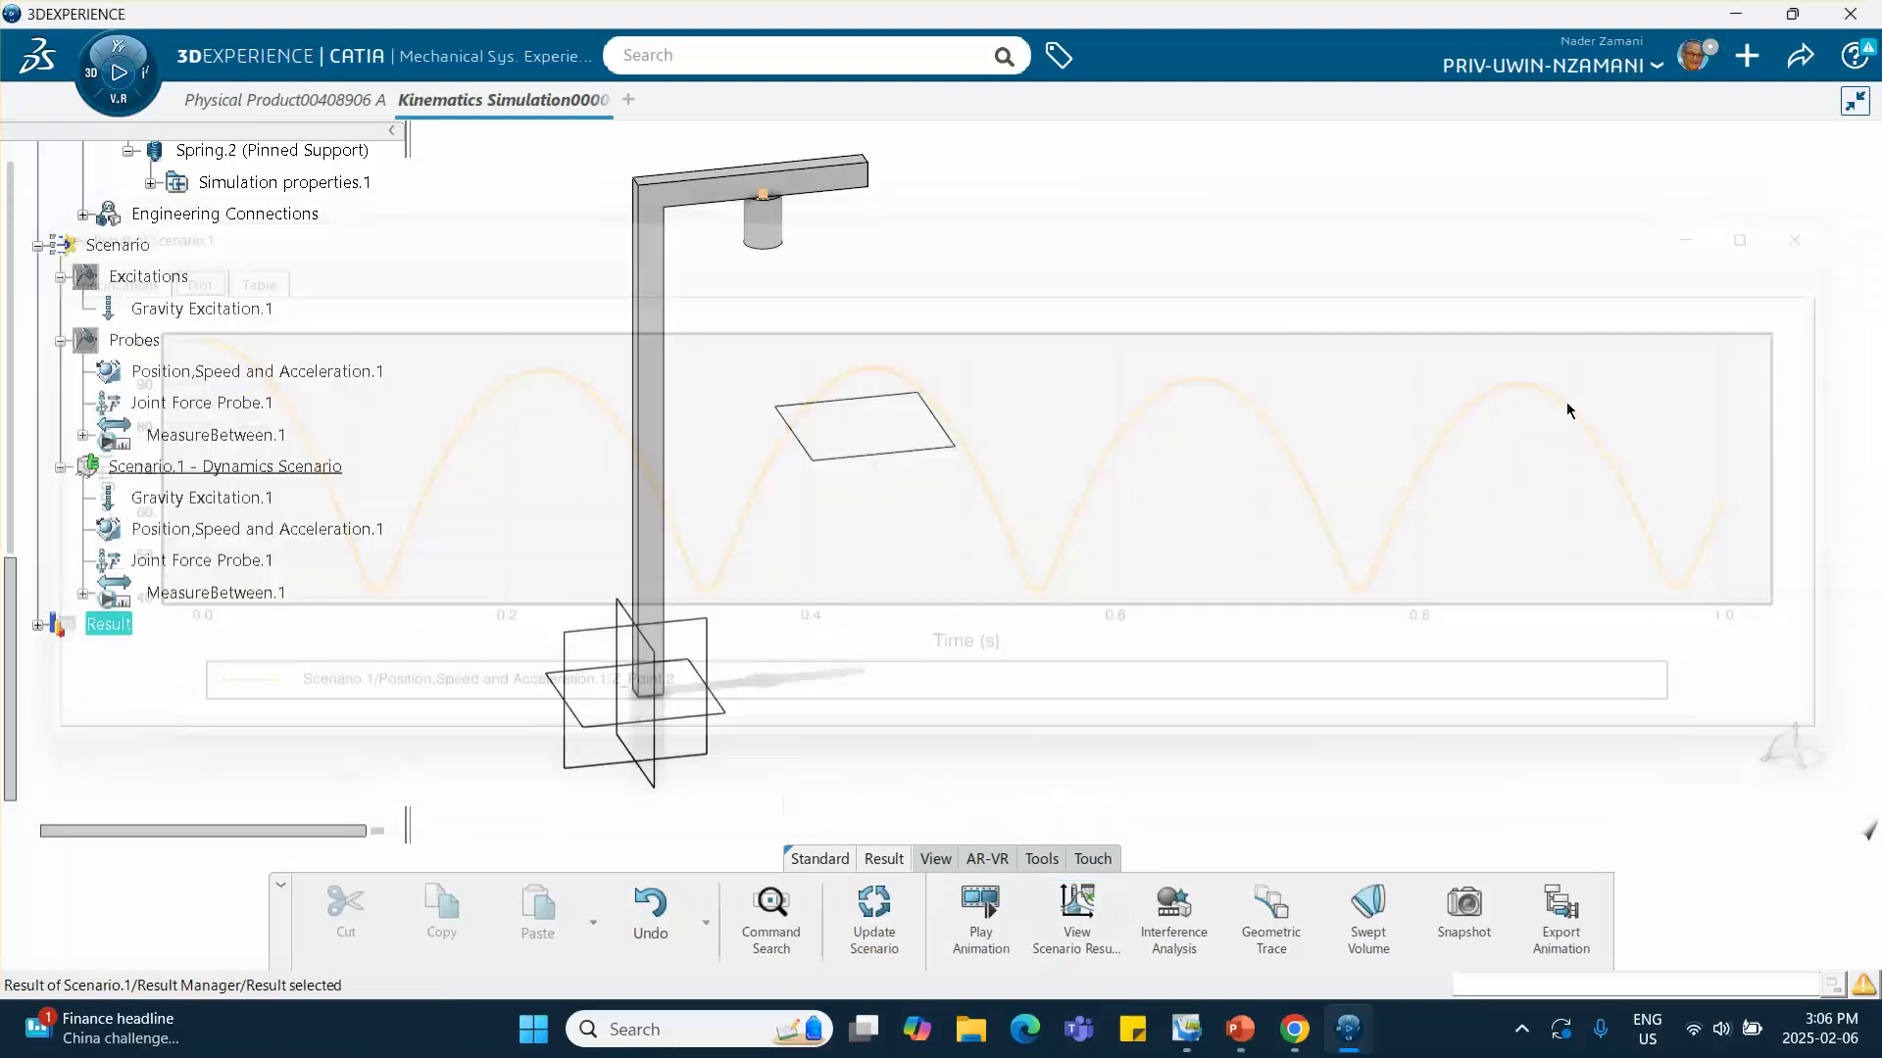
pyautogui.click(1521, 1029)
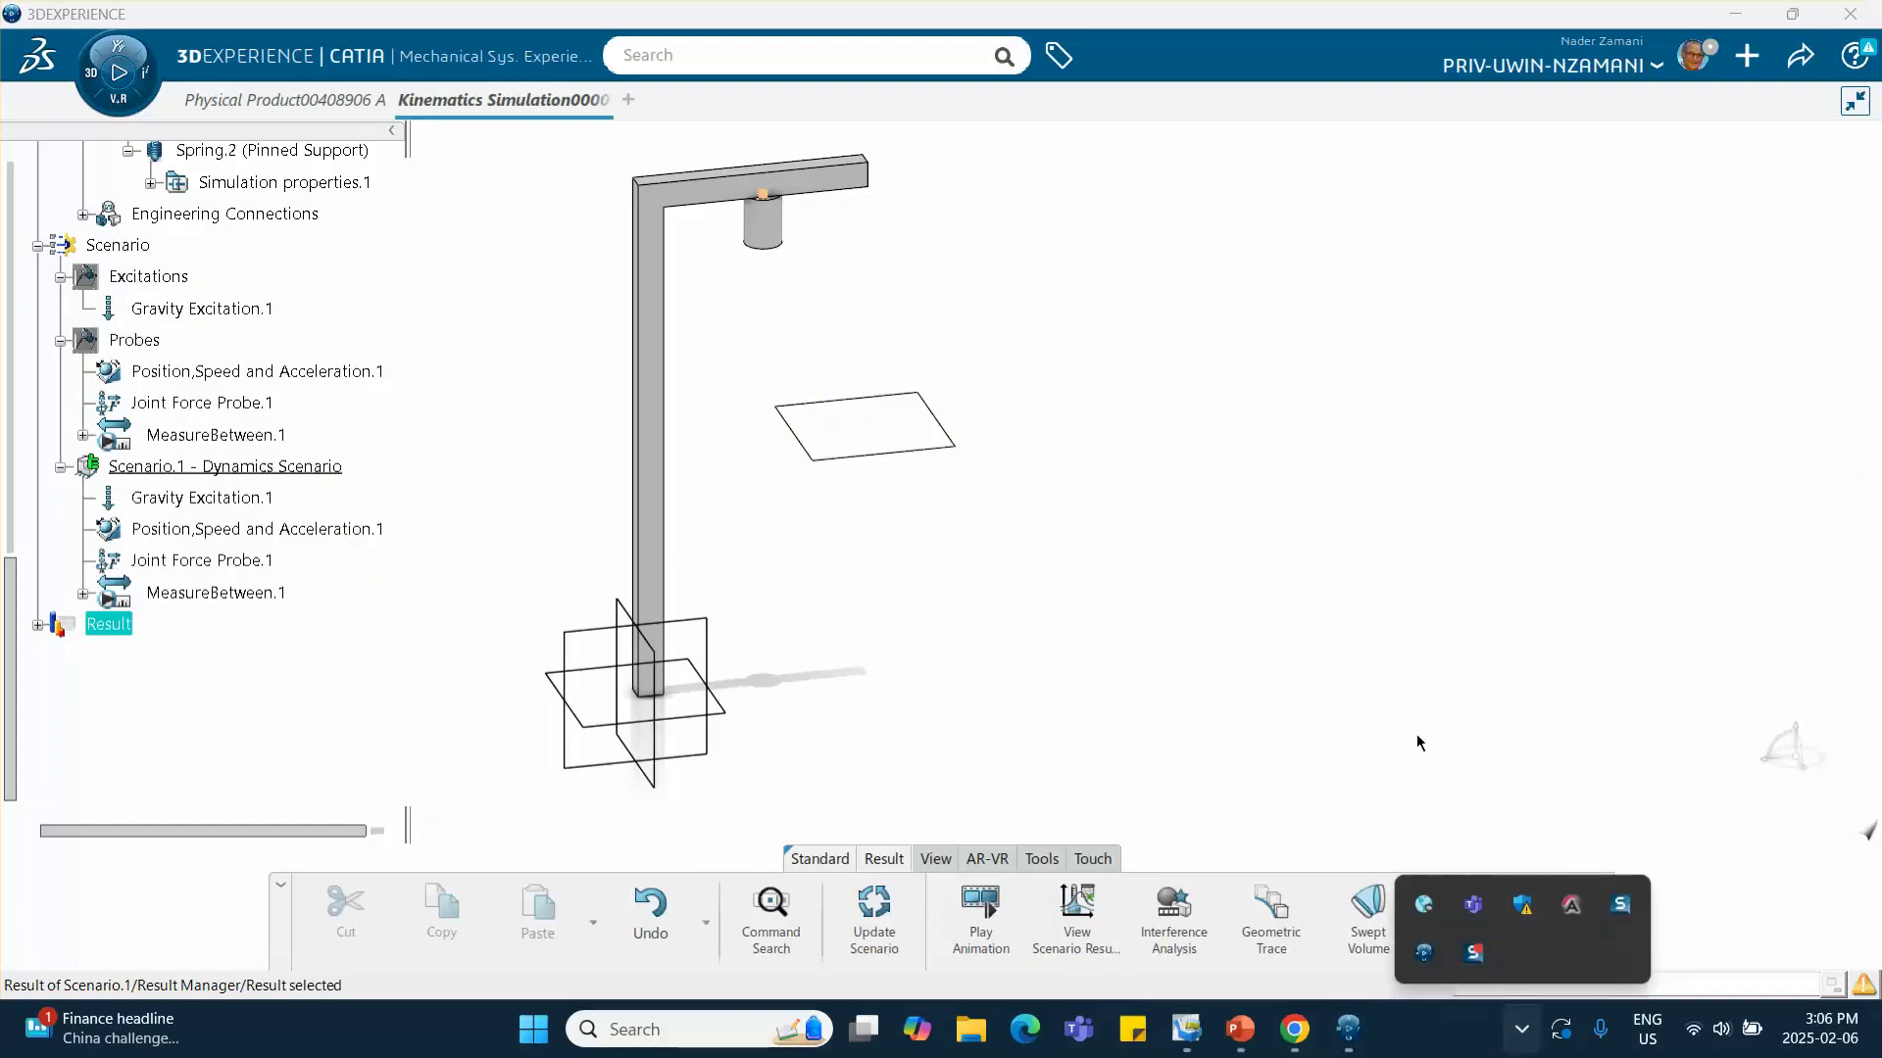